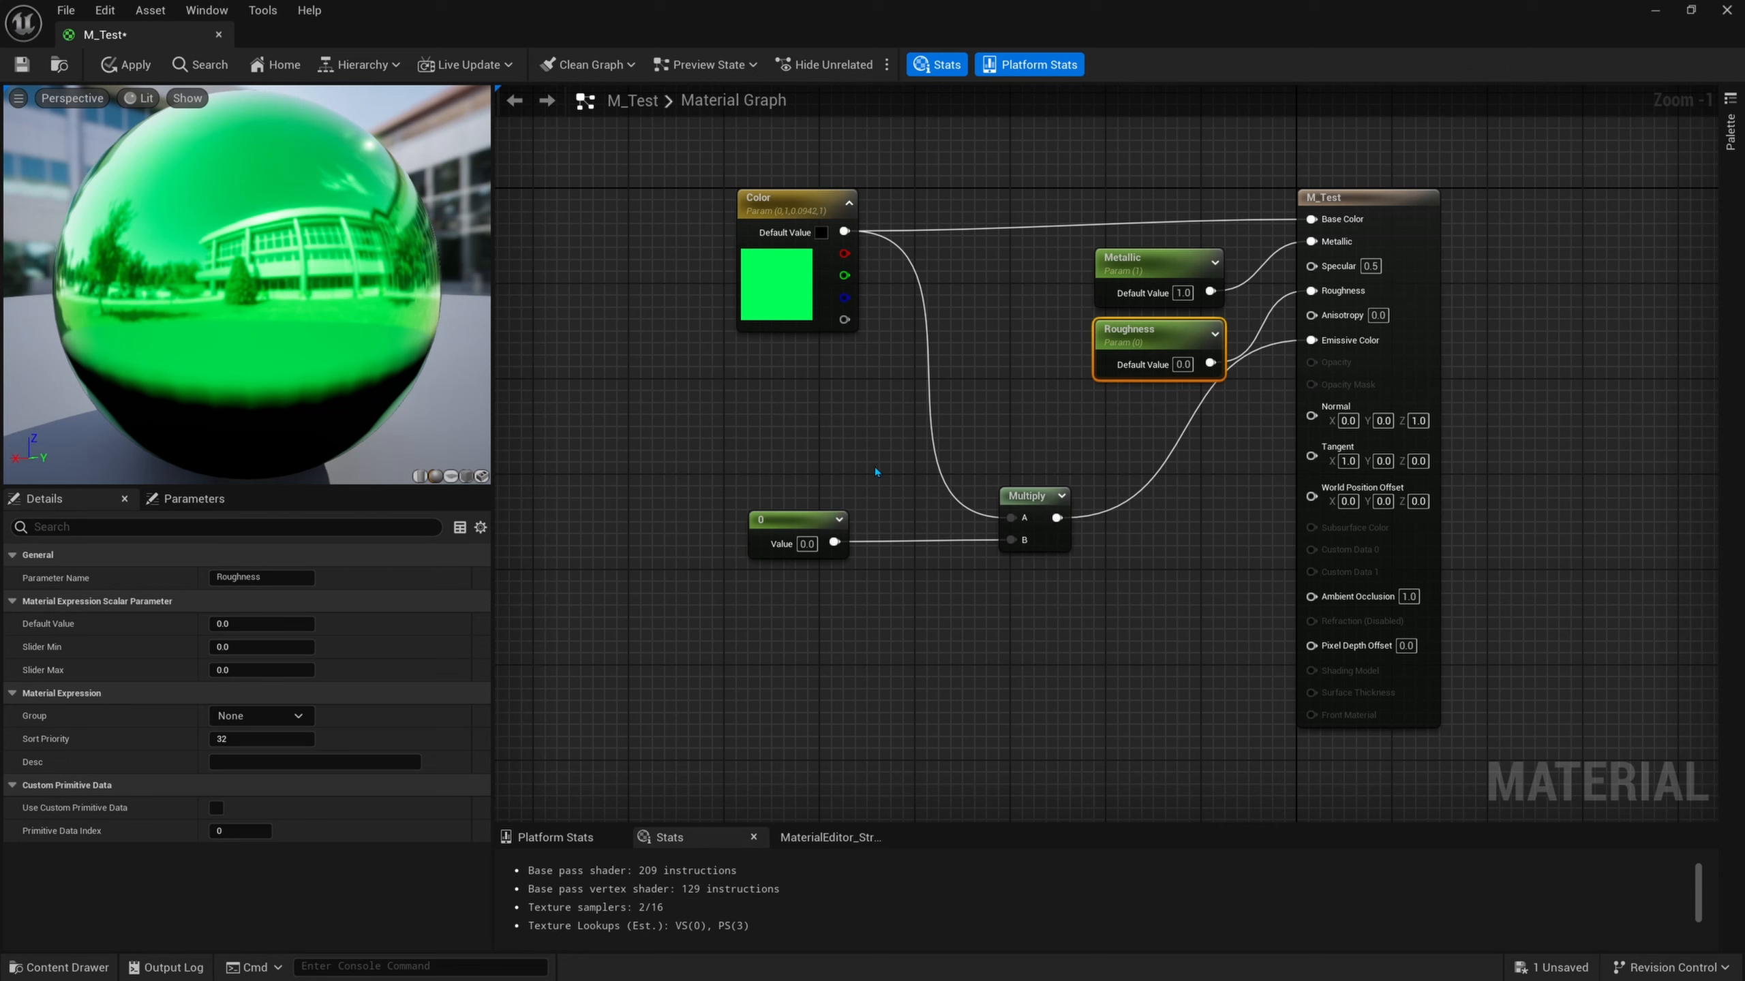
Convert the constant feeding the Multiply node into a parameter named Emissive Intensity.
right_click(790, 531)
left_click(762, 572)
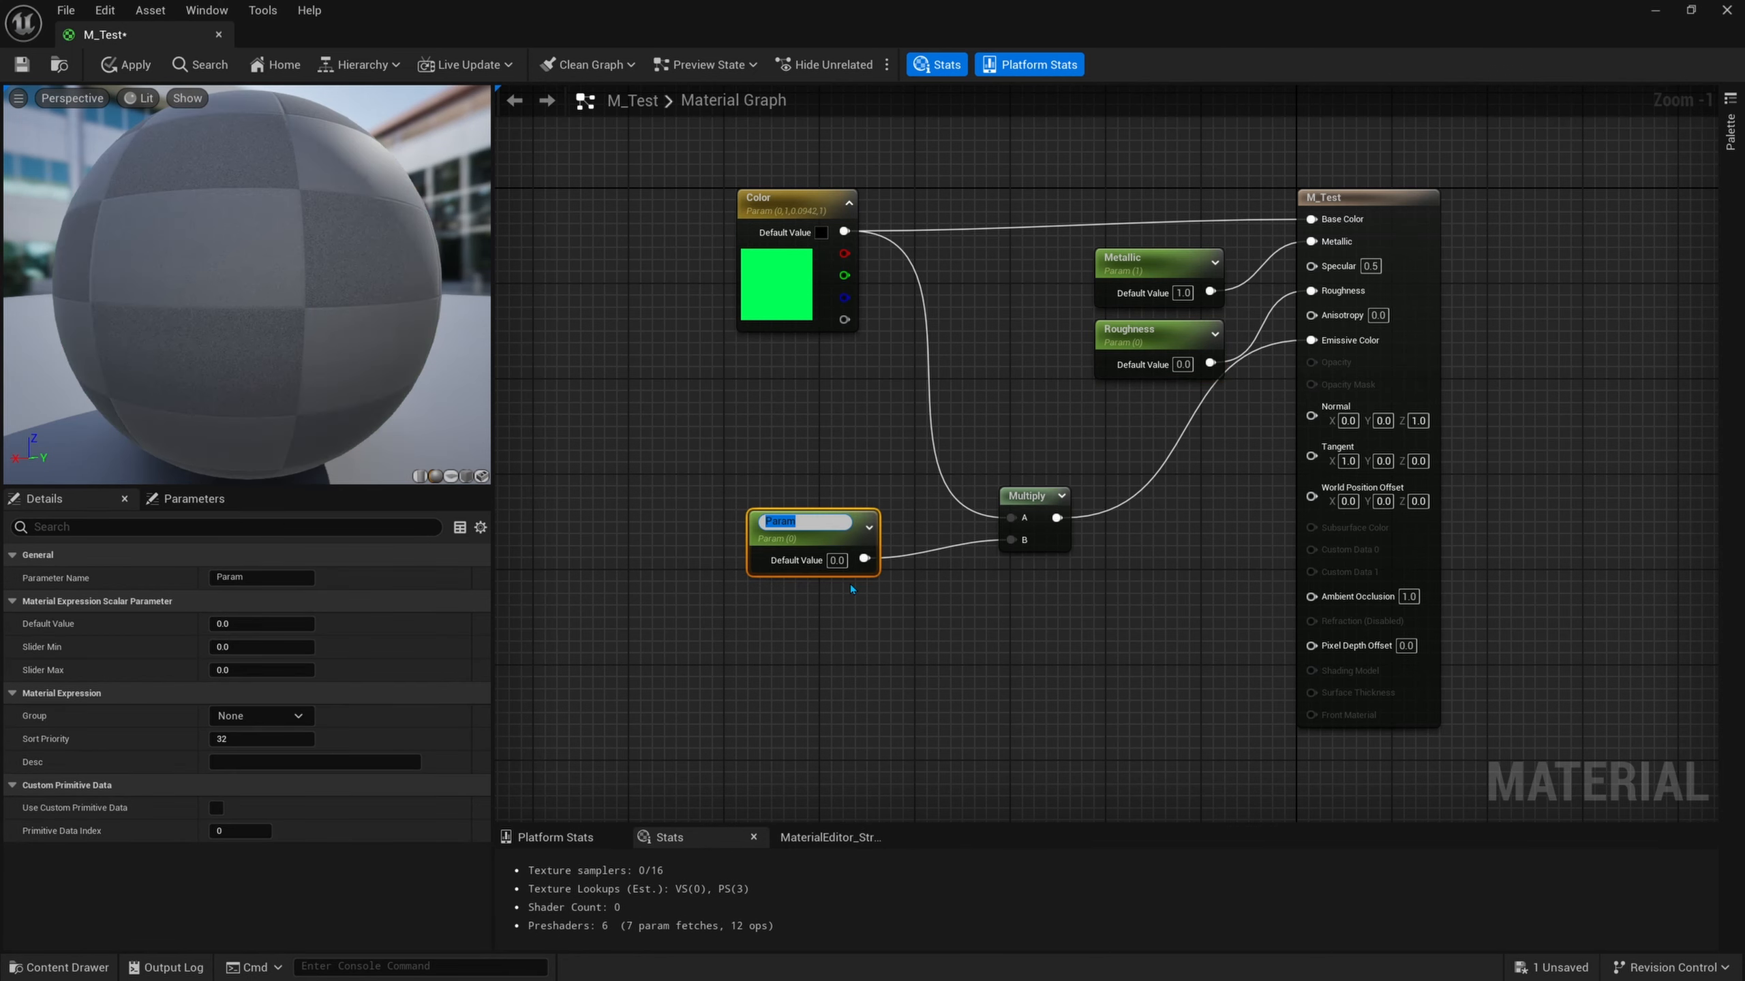
type("Em")
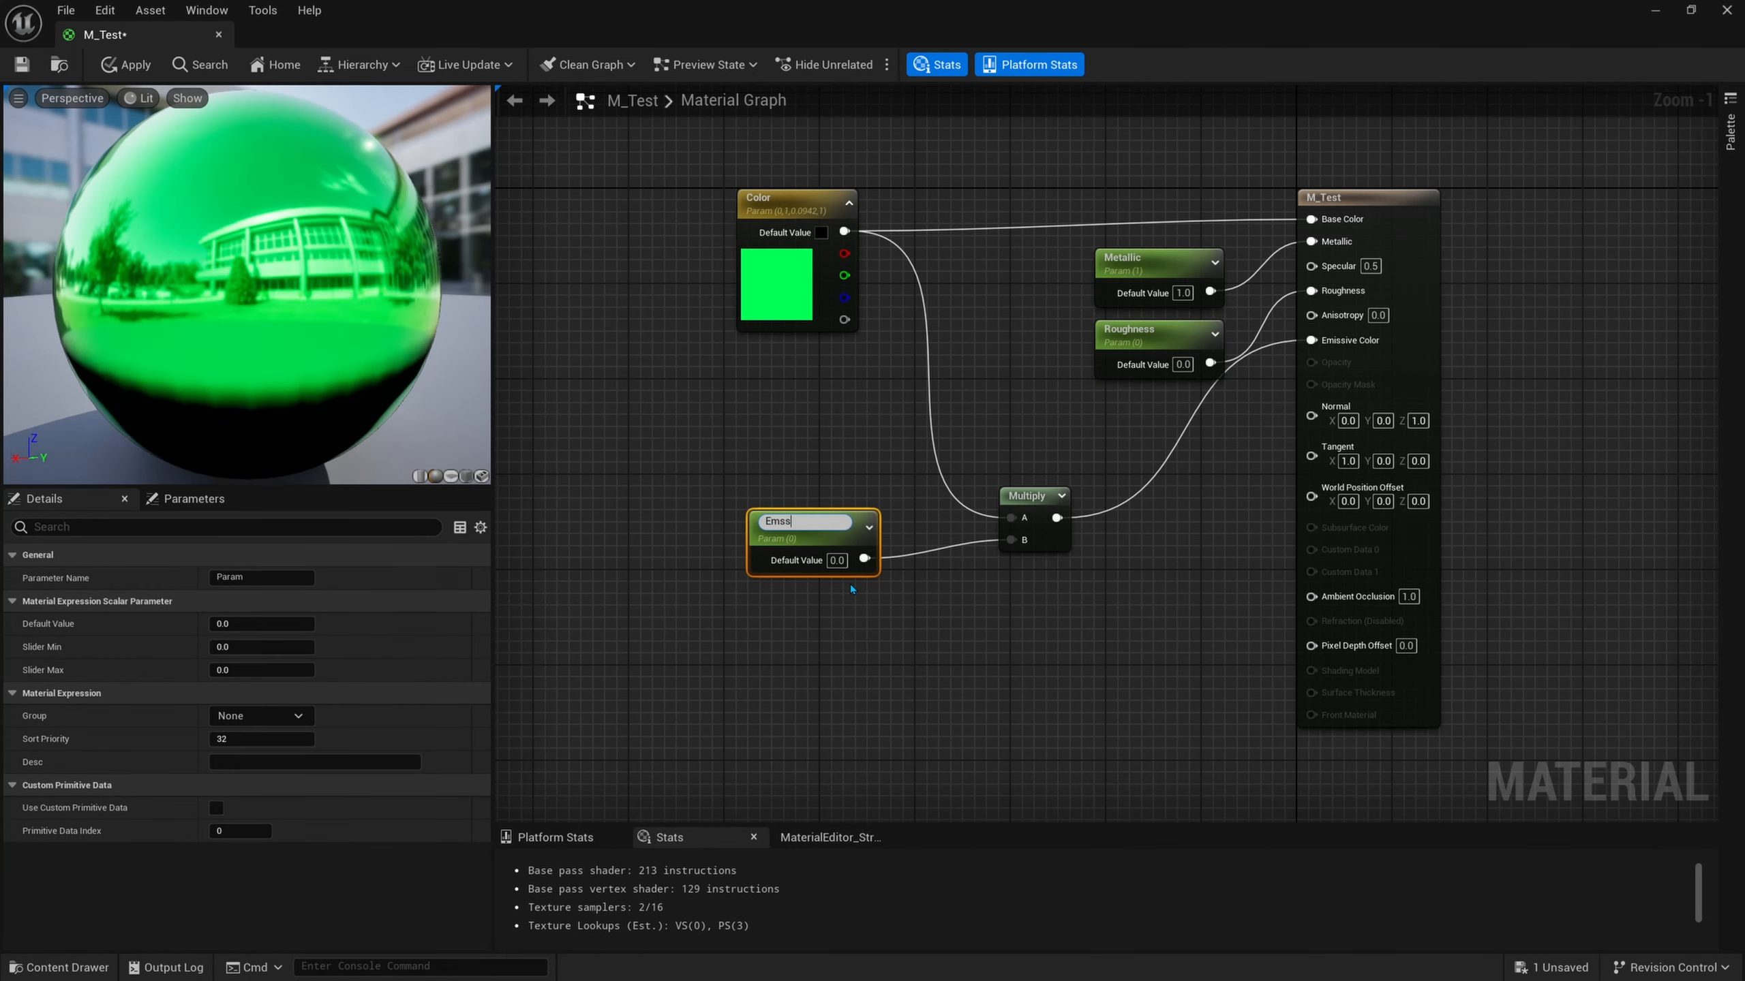
type("issive Inte")
type("sn")
key("BackSpace")
key("BackSpace")
type("nsity")
key("Return")
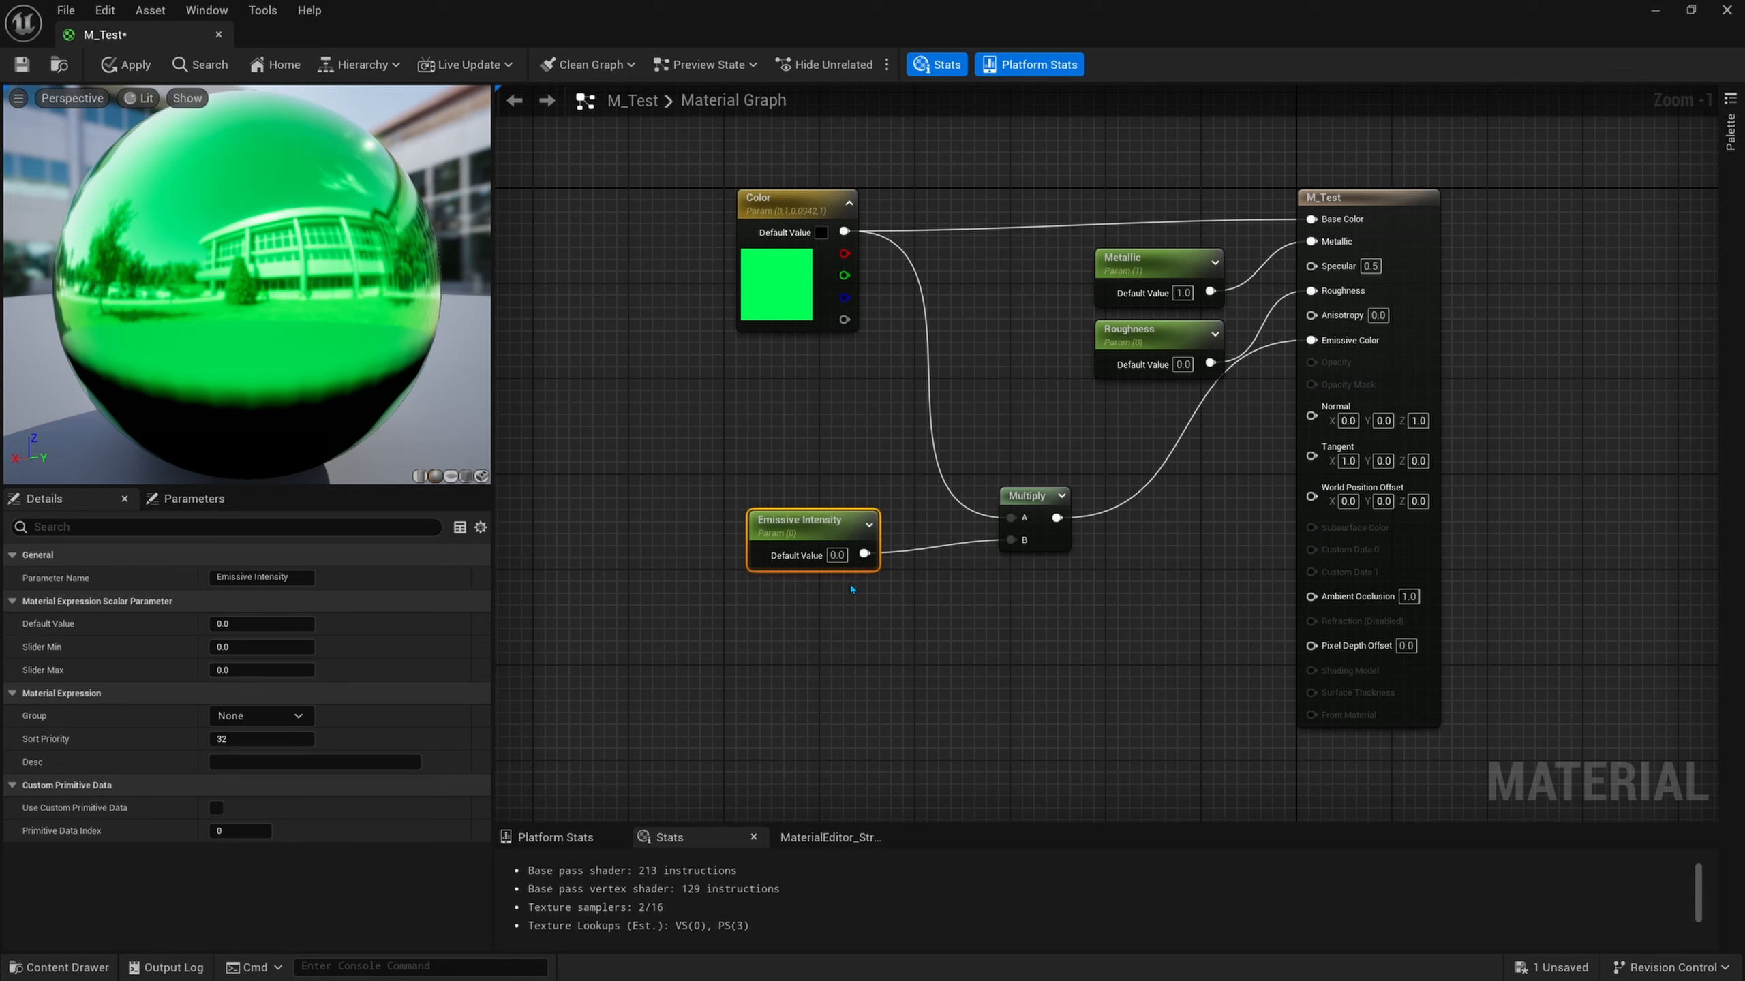
Save the M_Test material and shrink its editor to a floating window over the level.
left_click(22, 64)
right_click_drag(886, 459, 872, 444)
left_click_drag(798, 513, 798, 489)
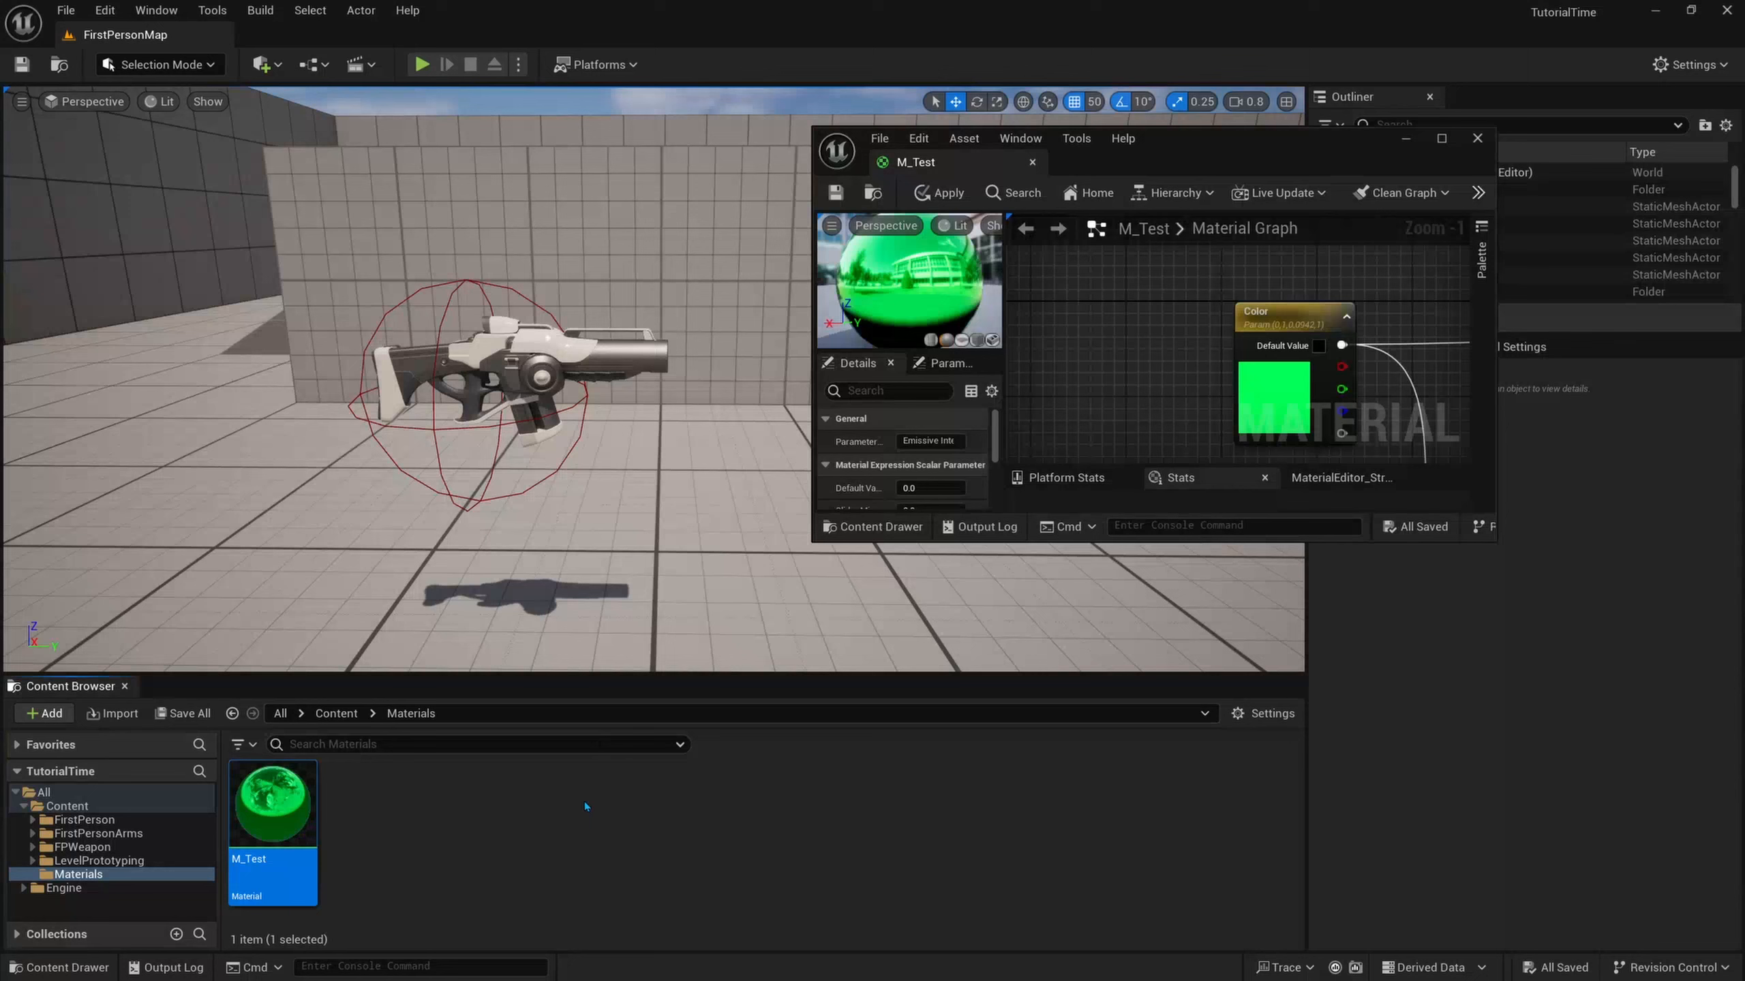
Create a material instance from M_Test in the Materials folder and name it MI_Test_1.
left_click(570, 813)
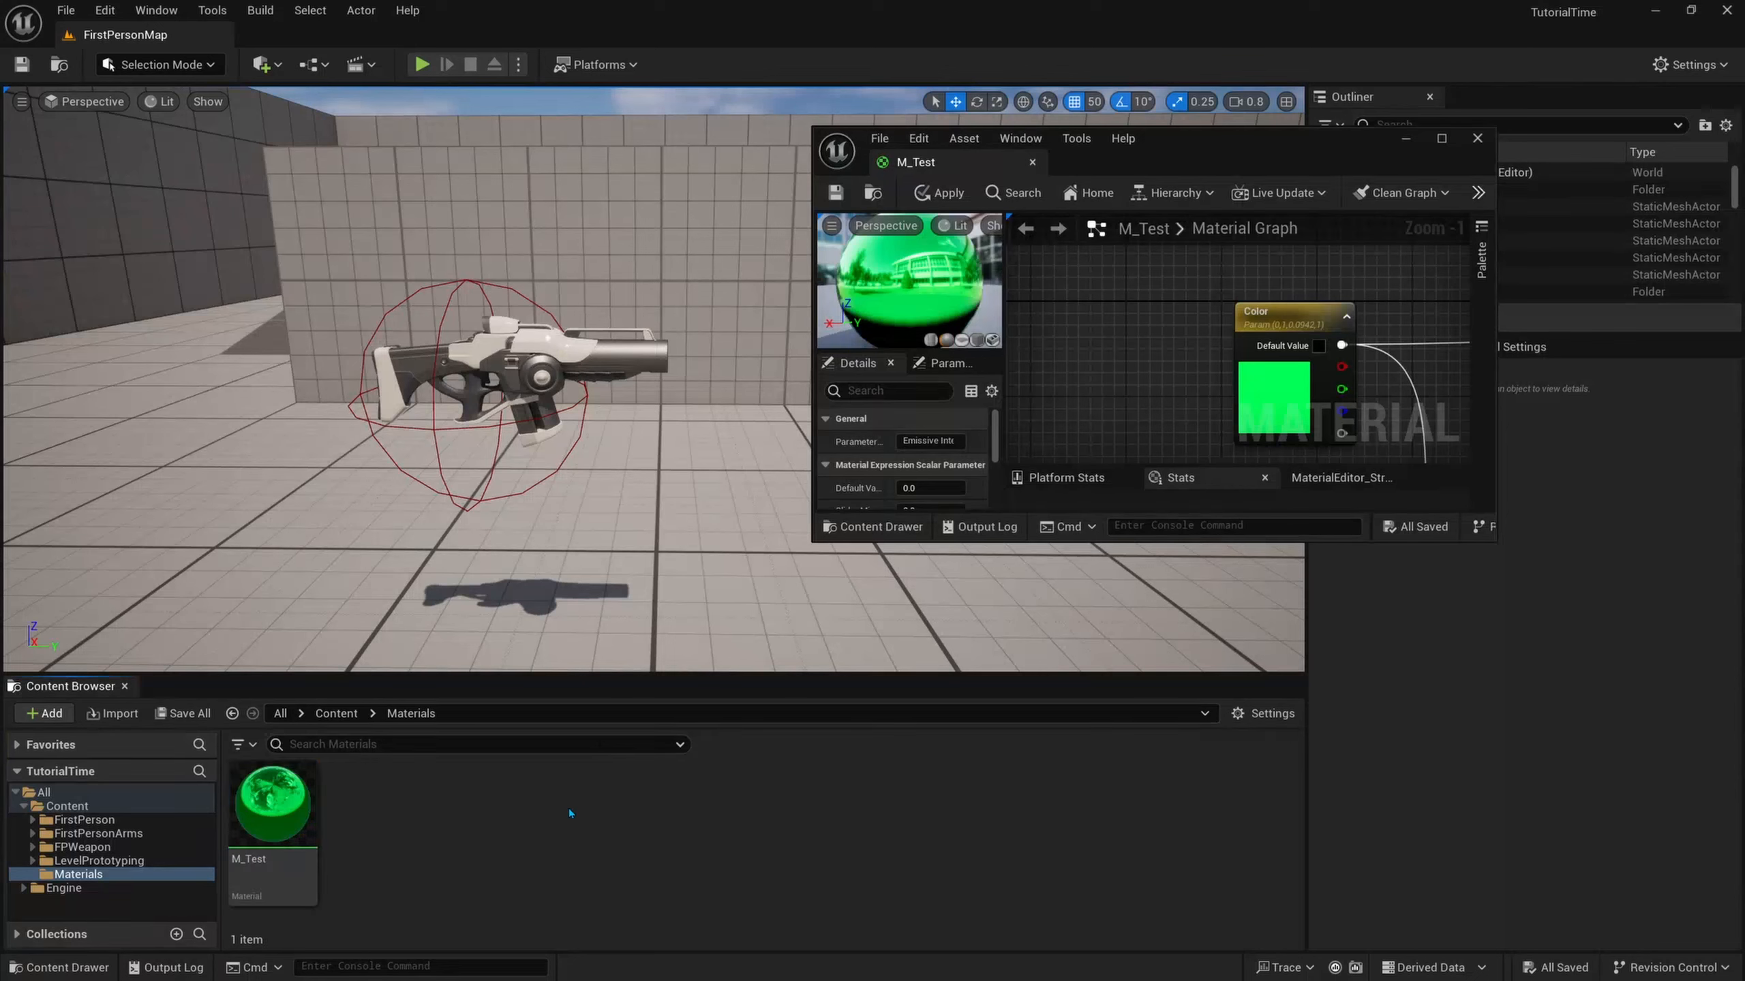
right_click(283, 810)
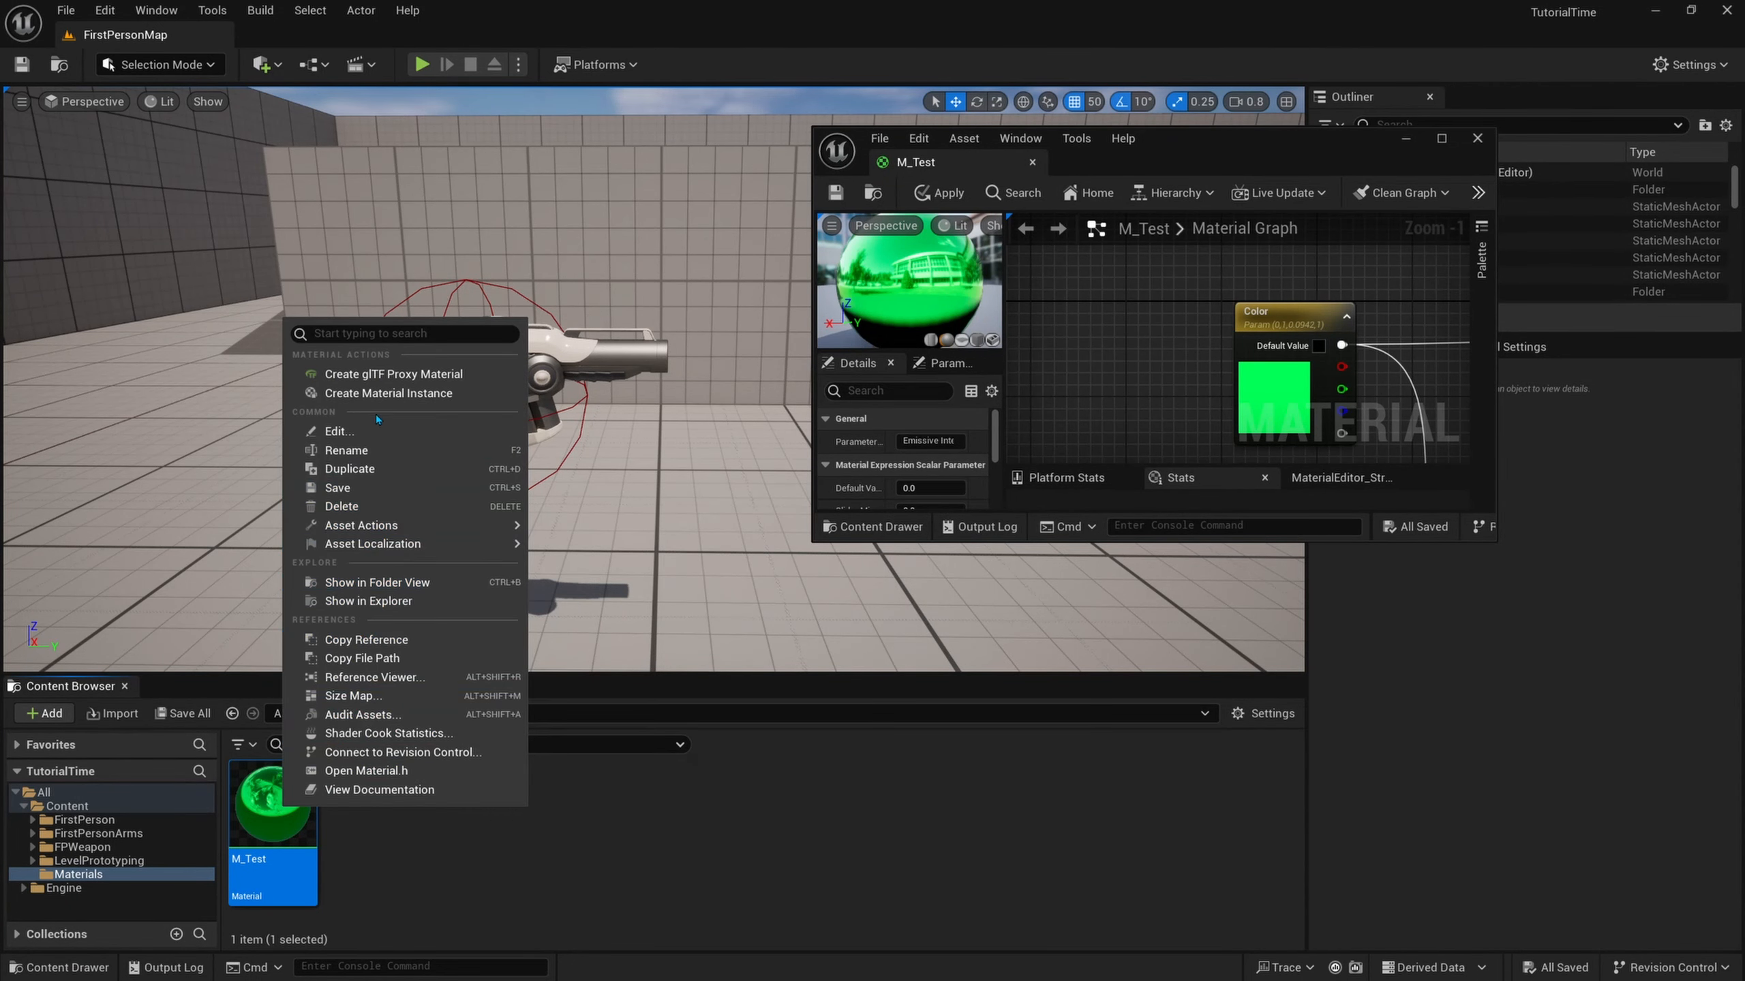
left_click(368, 395)
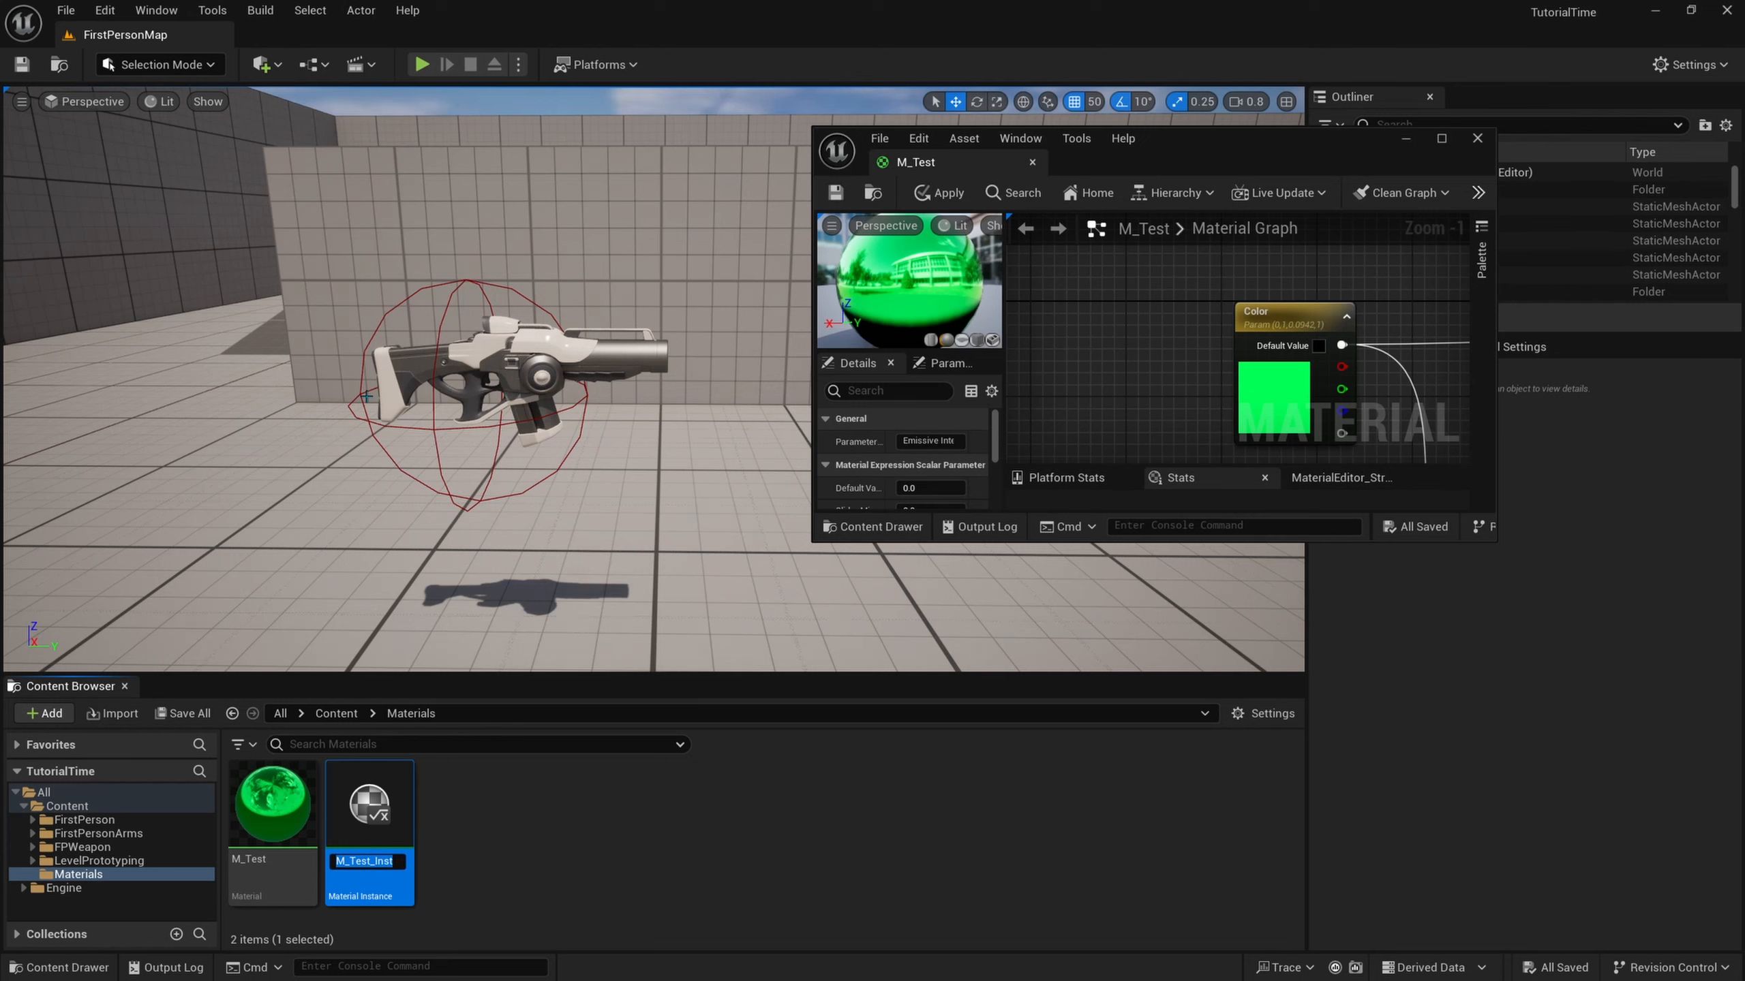
type("MI_Test")
key("Return")
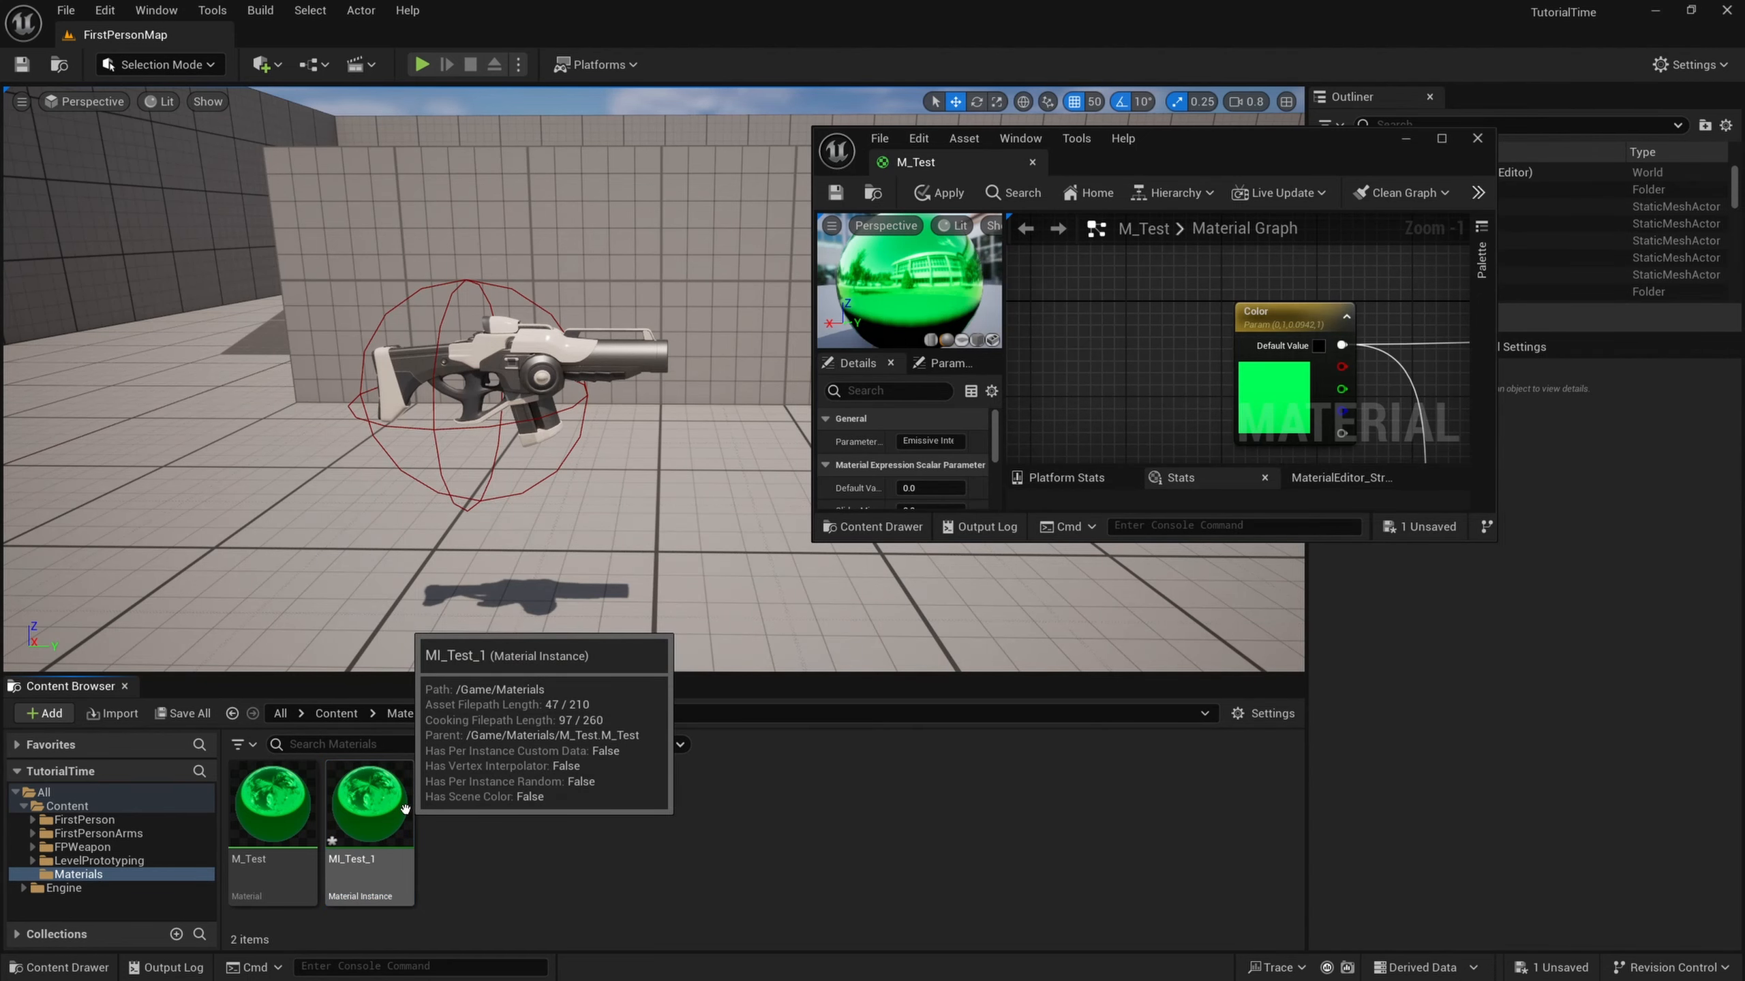
Open the MI_Test_1 instance, then make its editor window taller and move it aside.
double_click(406, 809)
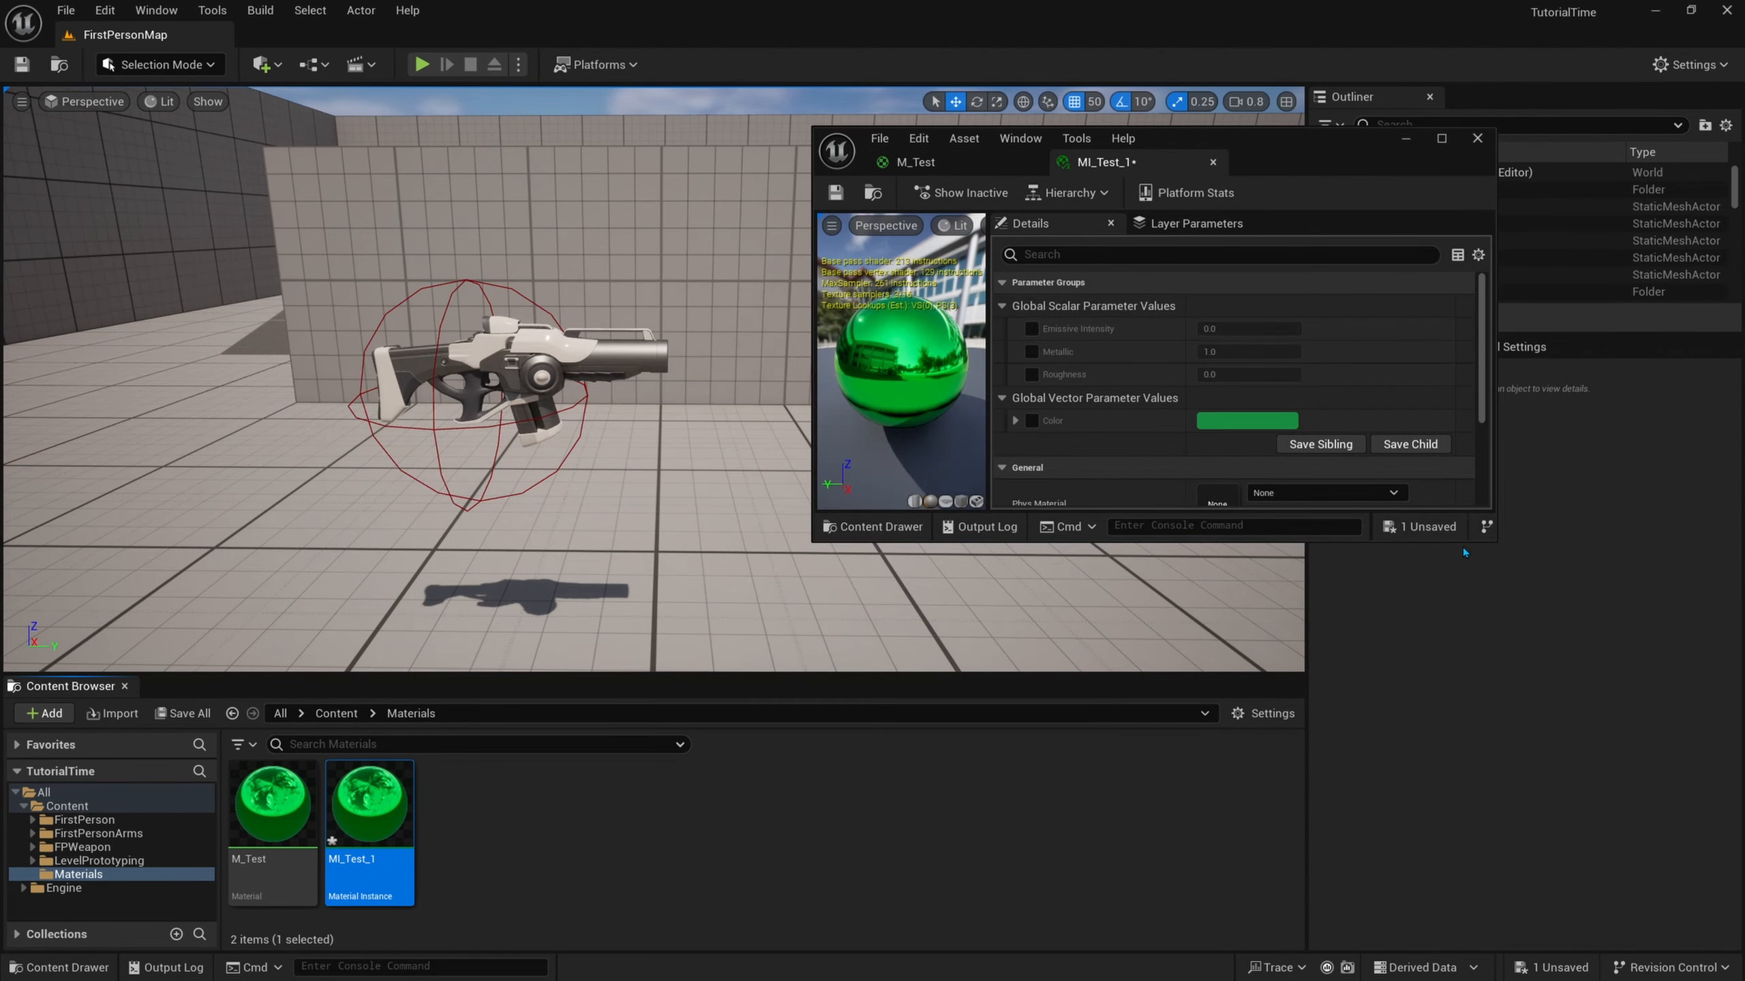
left_click_drag(1454, 544, 1470, 850)
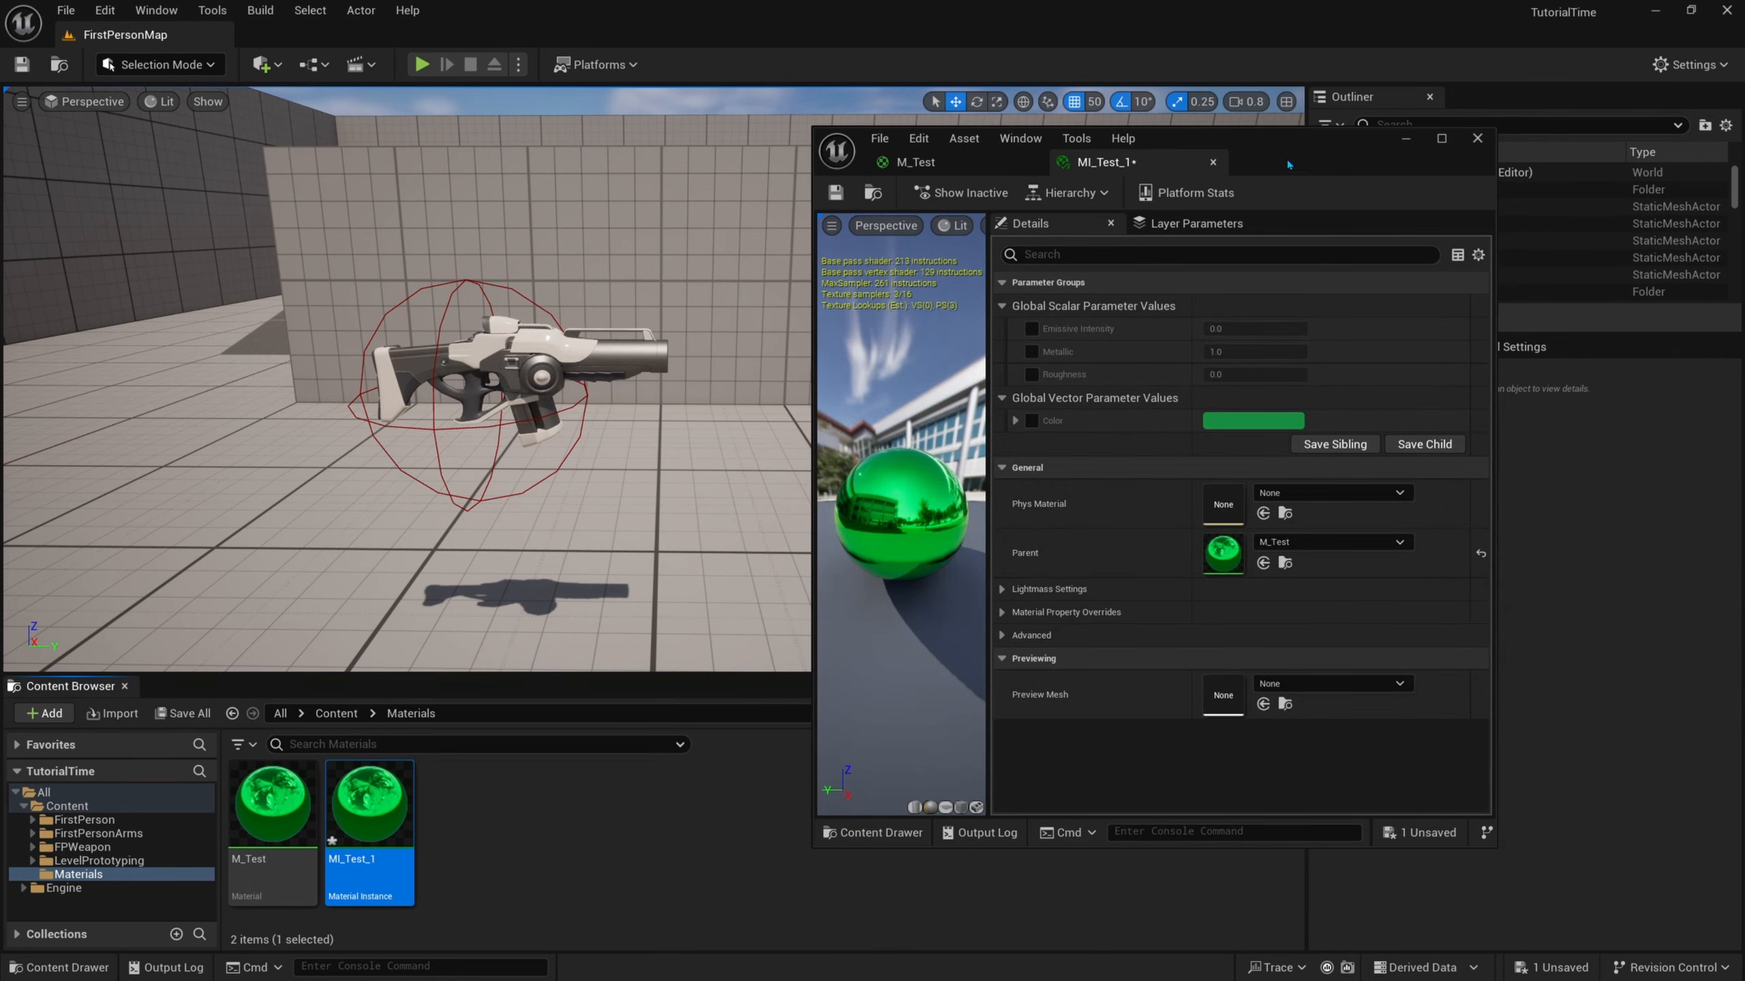
left_click_drag(1271, 147, 1372, 124)
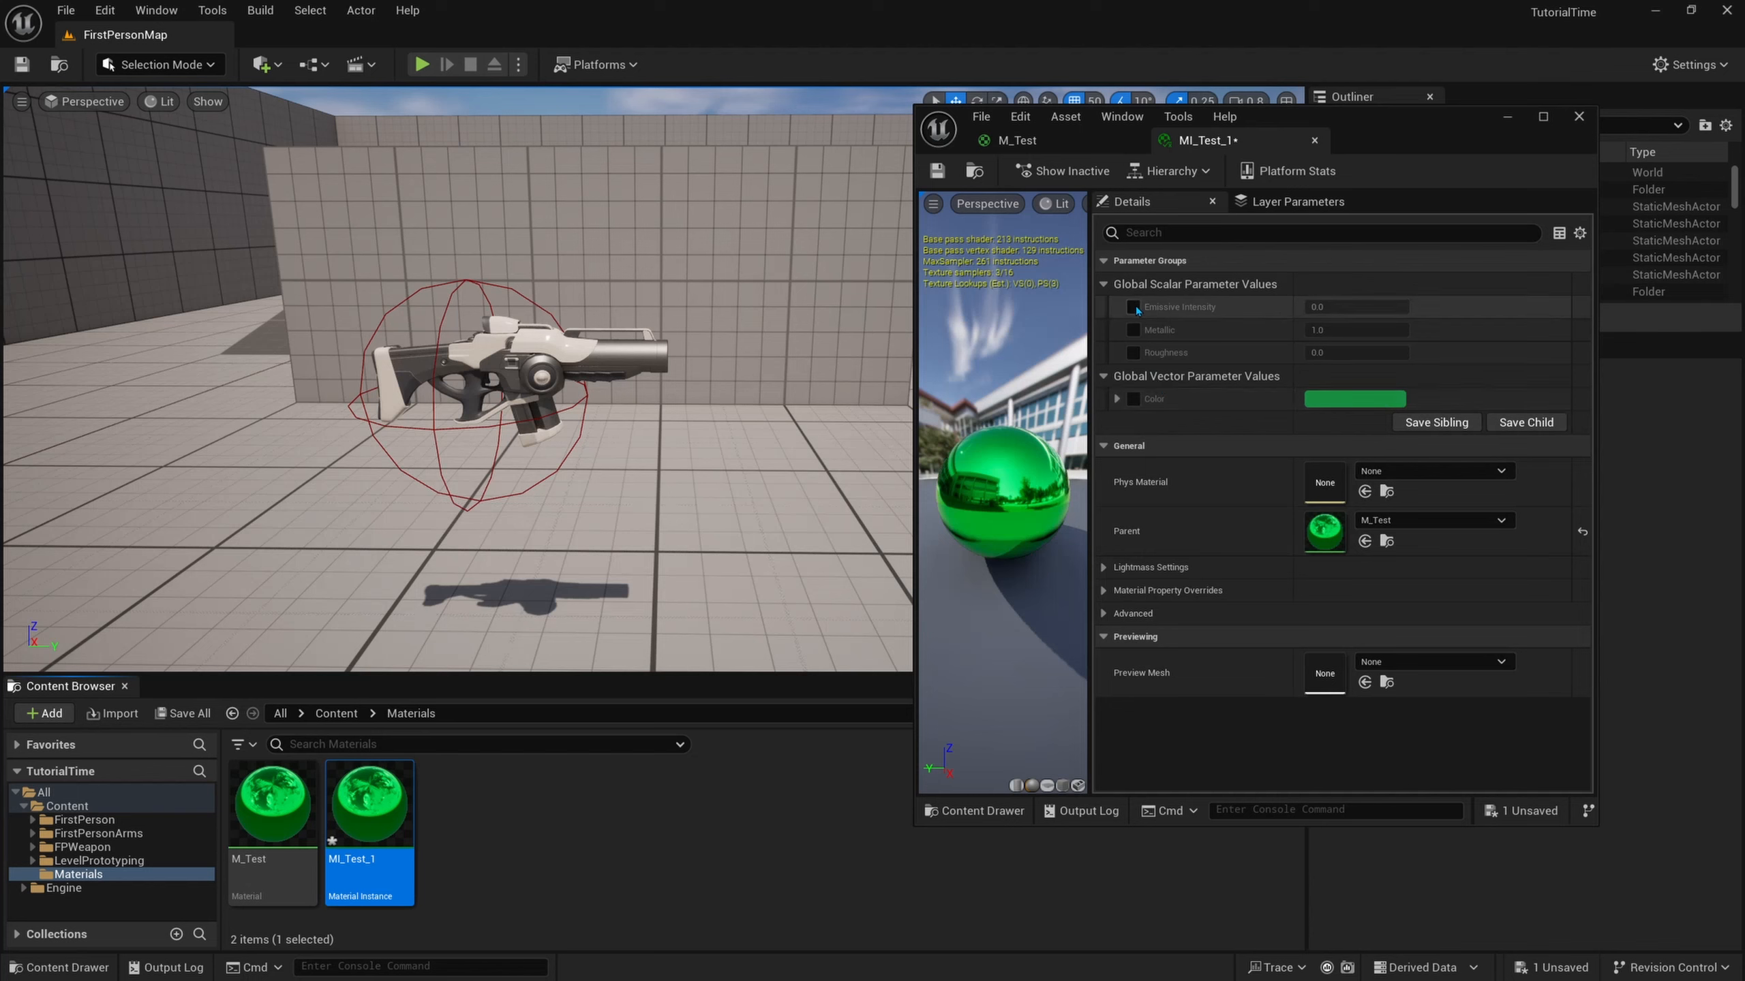
Review the parameter nodes in the M_Test graph and return to the MI_Test_1 instance.
left_click(1030, 140)
right_click_drag(1273, 392, 1086, 333)
right_click_drag(1198, 285, 1197, 319)
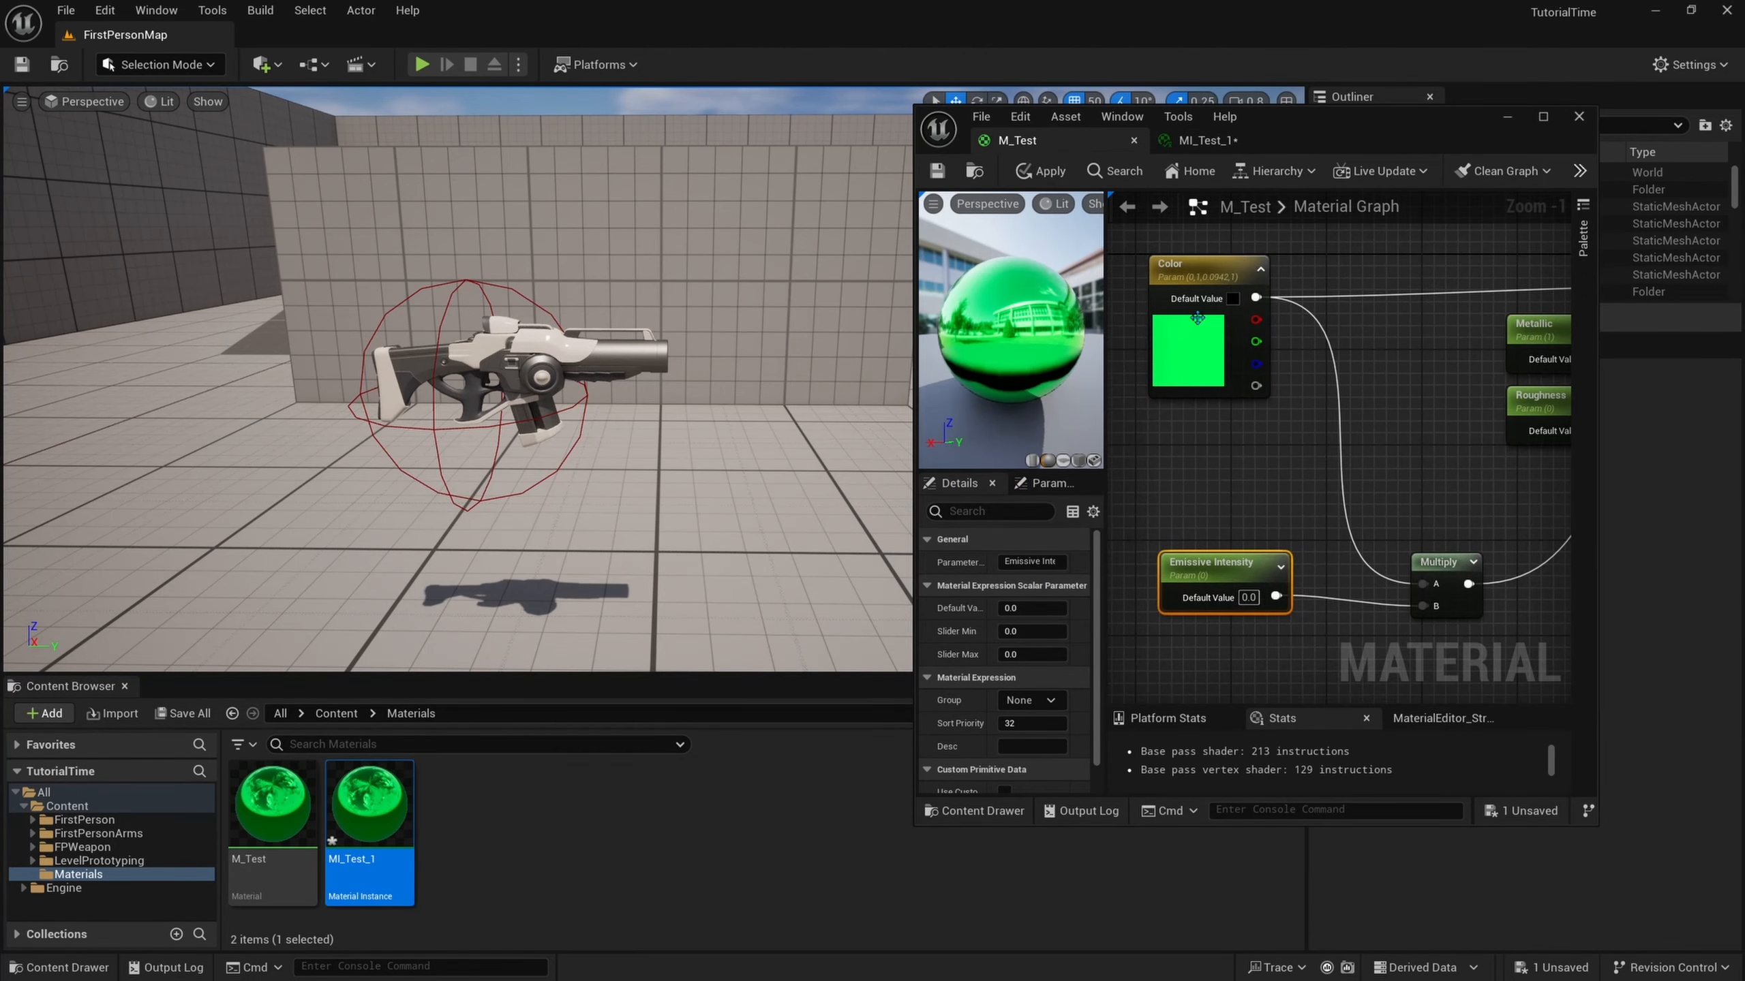
right_click_drag(1380, 420, 1282, 441)
scroll(1284, 441, "down", 1)
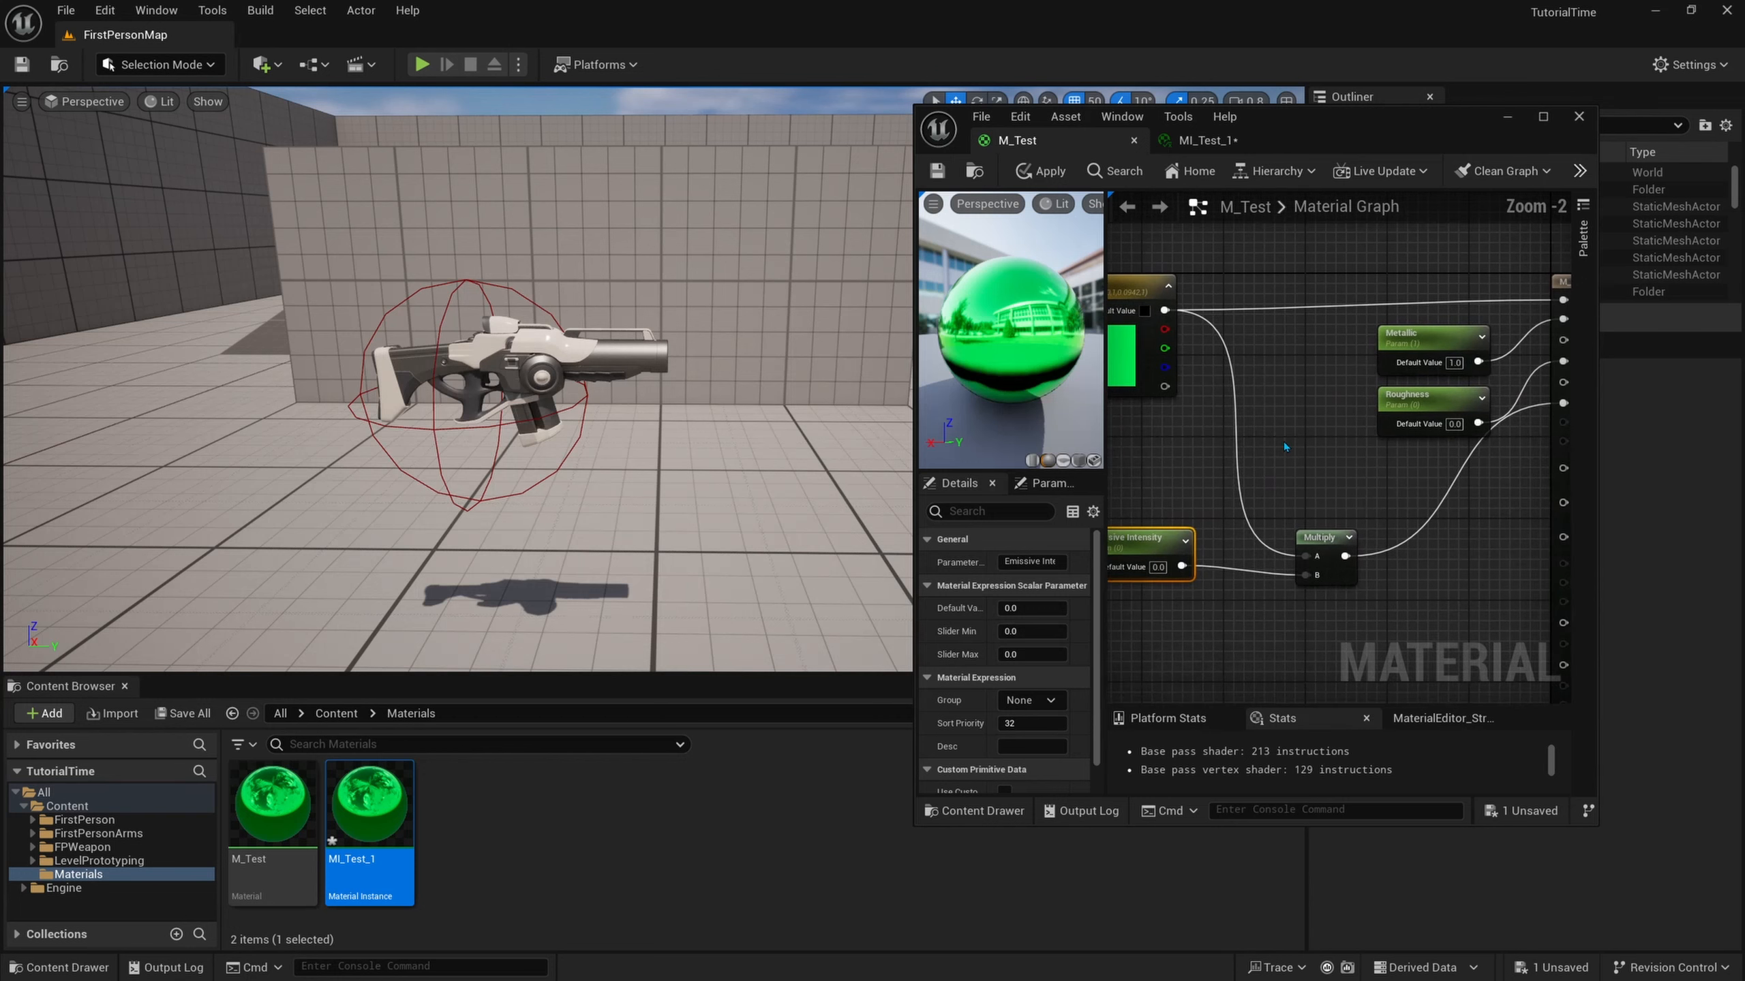
left_click(1199, 141)
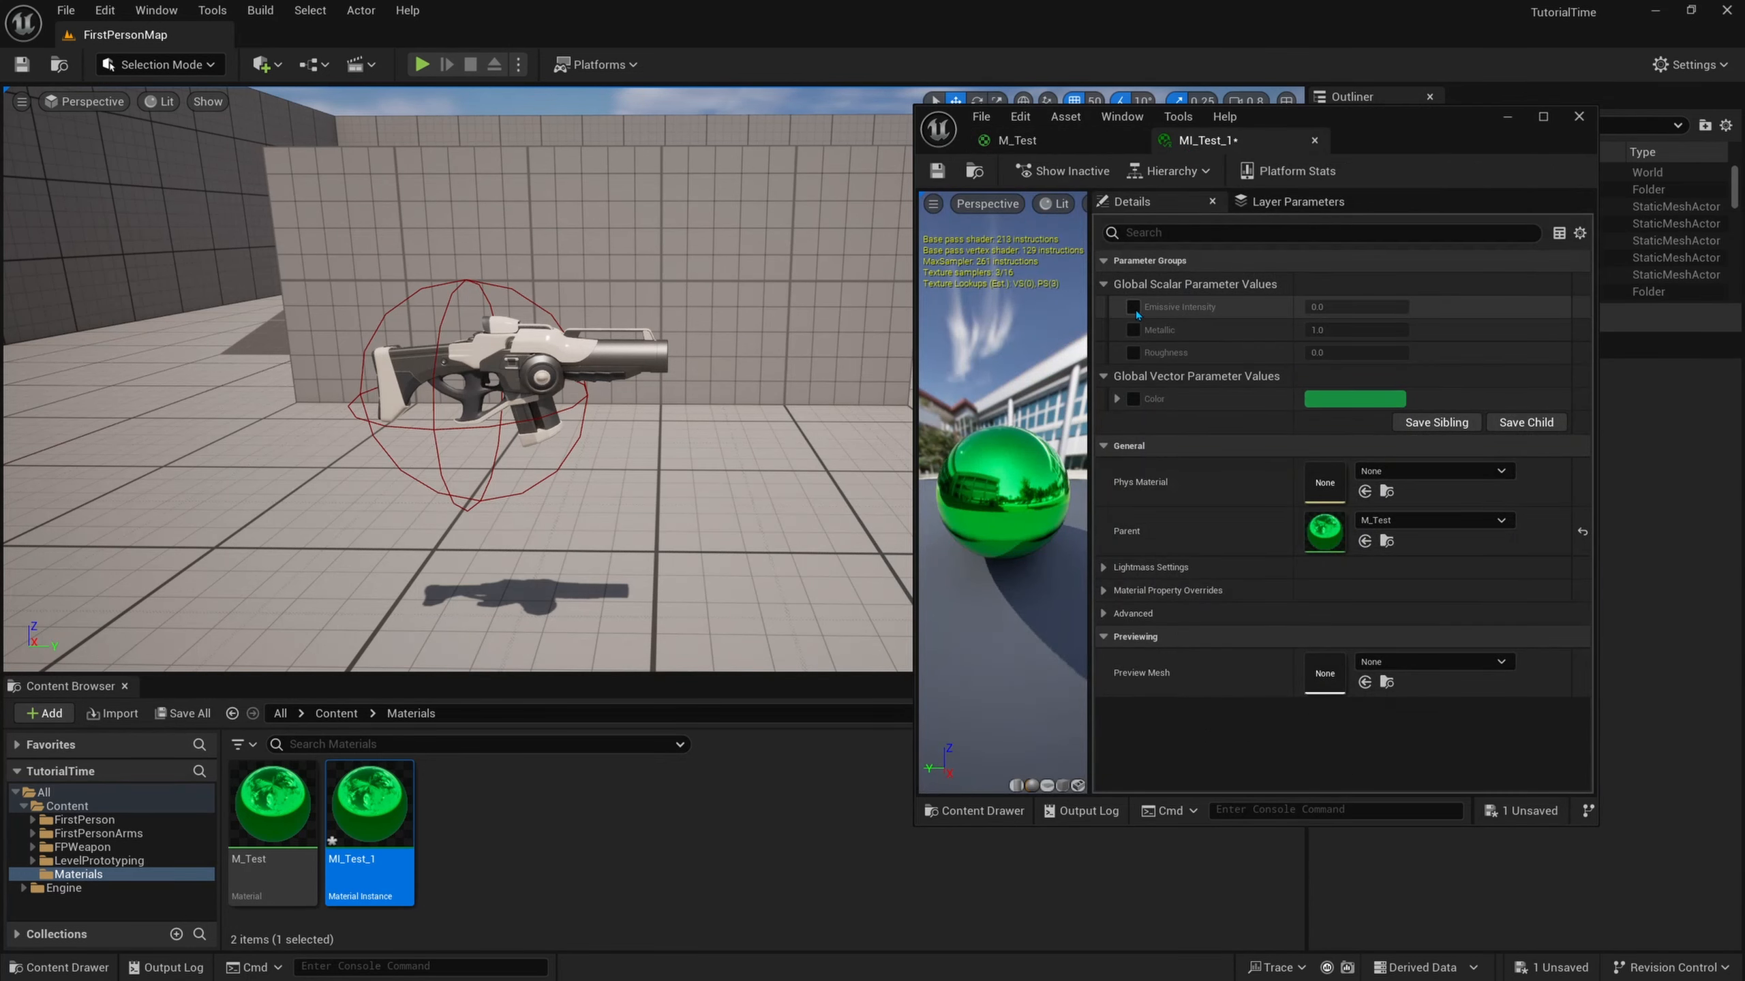
Enable the Emissive Intensity, Metallic, Roughness and Color parameter overrides in MI_Test_1.
left_click(1134, 330)
left_click(1133, 352)
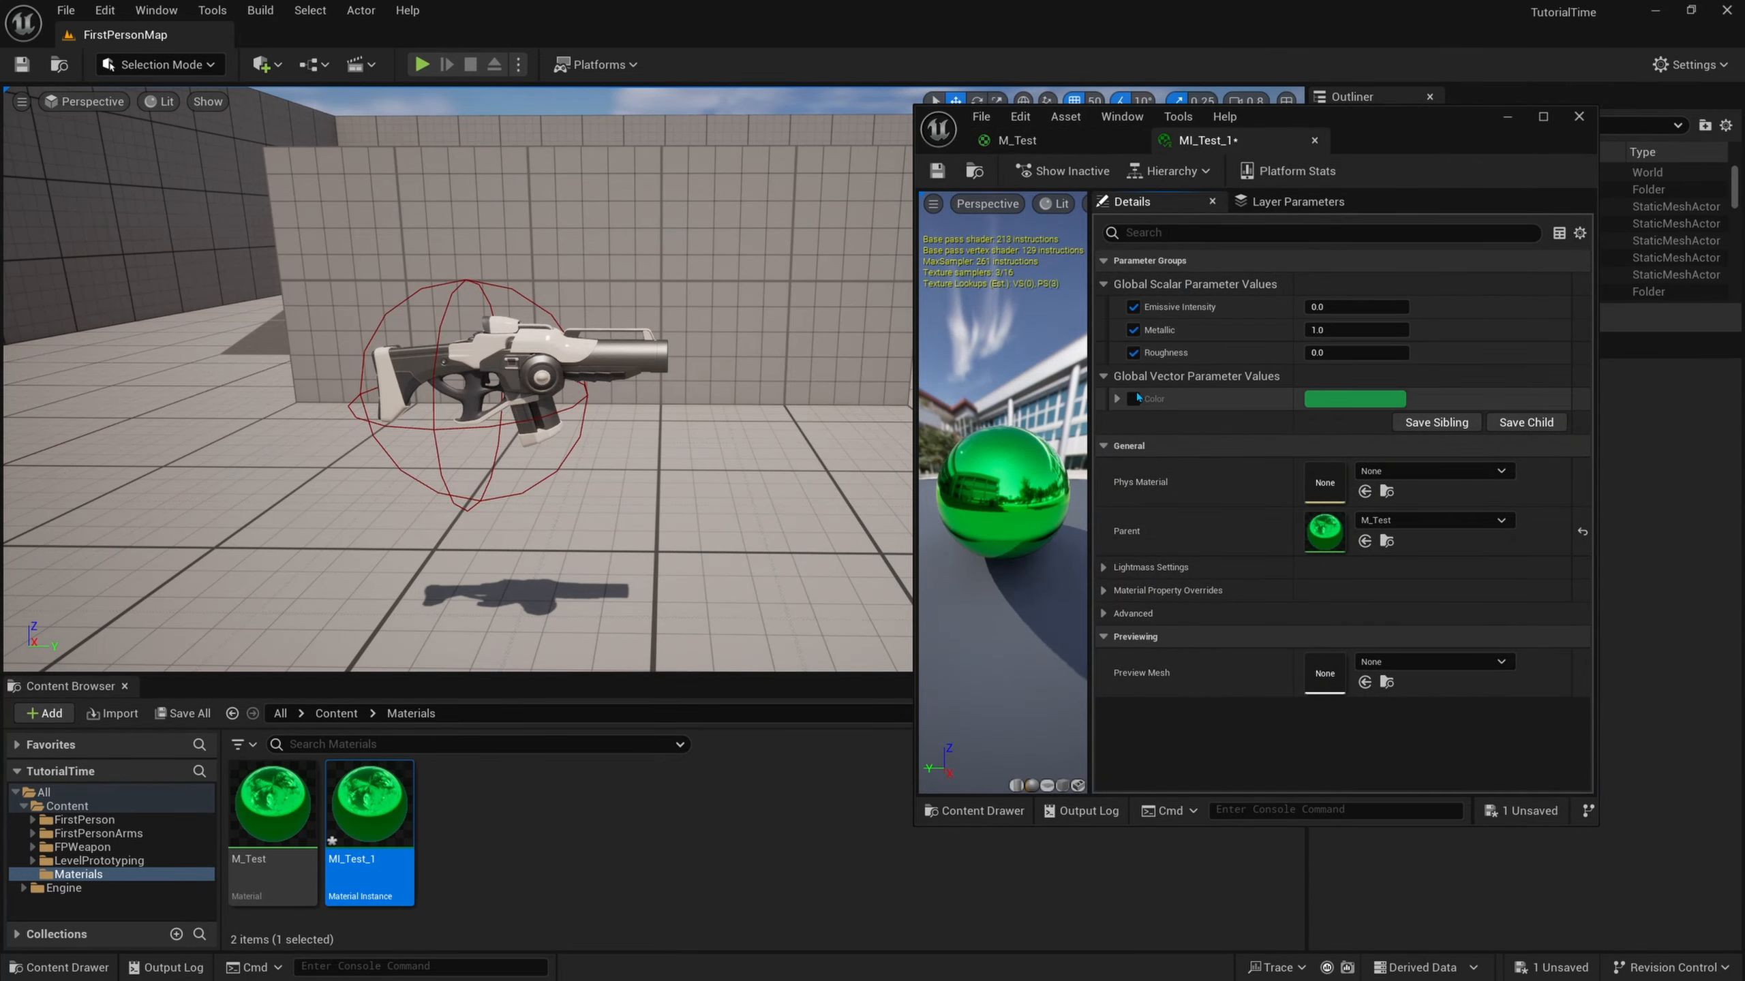
left_click(1133, 399)
Set the instance's Color parameter to a bright blue, hex sRGB 00B0FFFF.
left_click(1355, 399)
left_click(1404, 477)
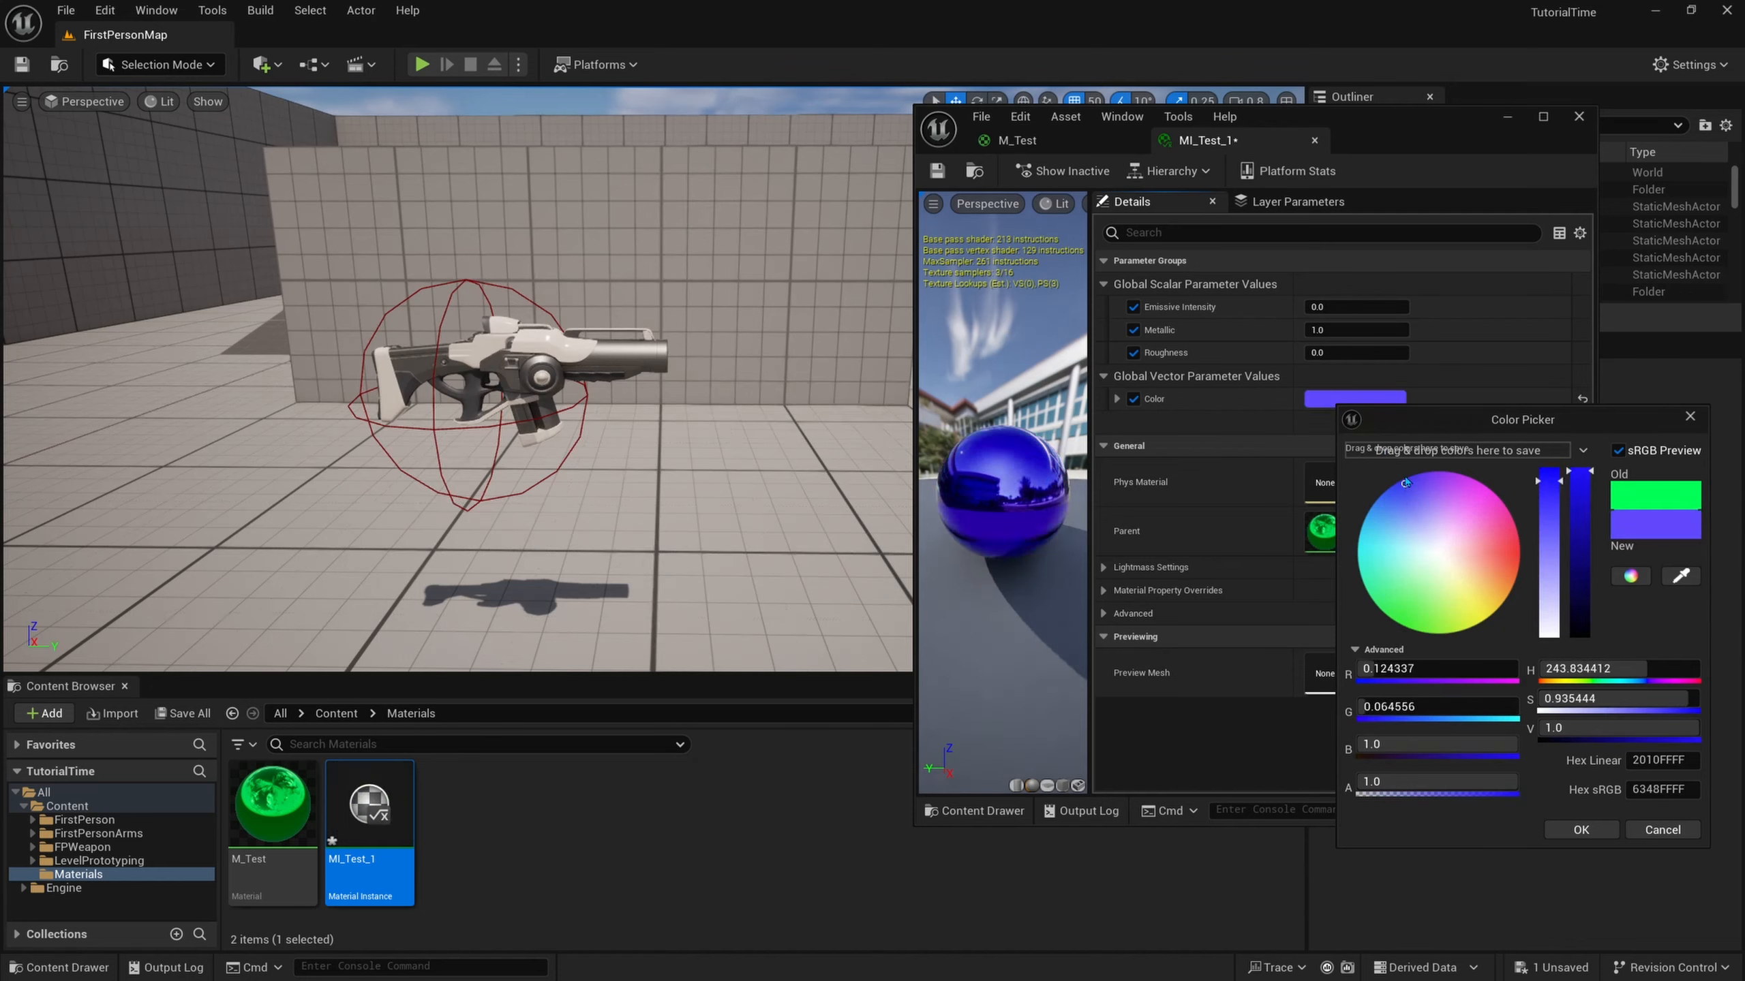
left_click_drag(1465, 541, 1500, 643)
left_click_drag(1451, 581, 1434, 529)
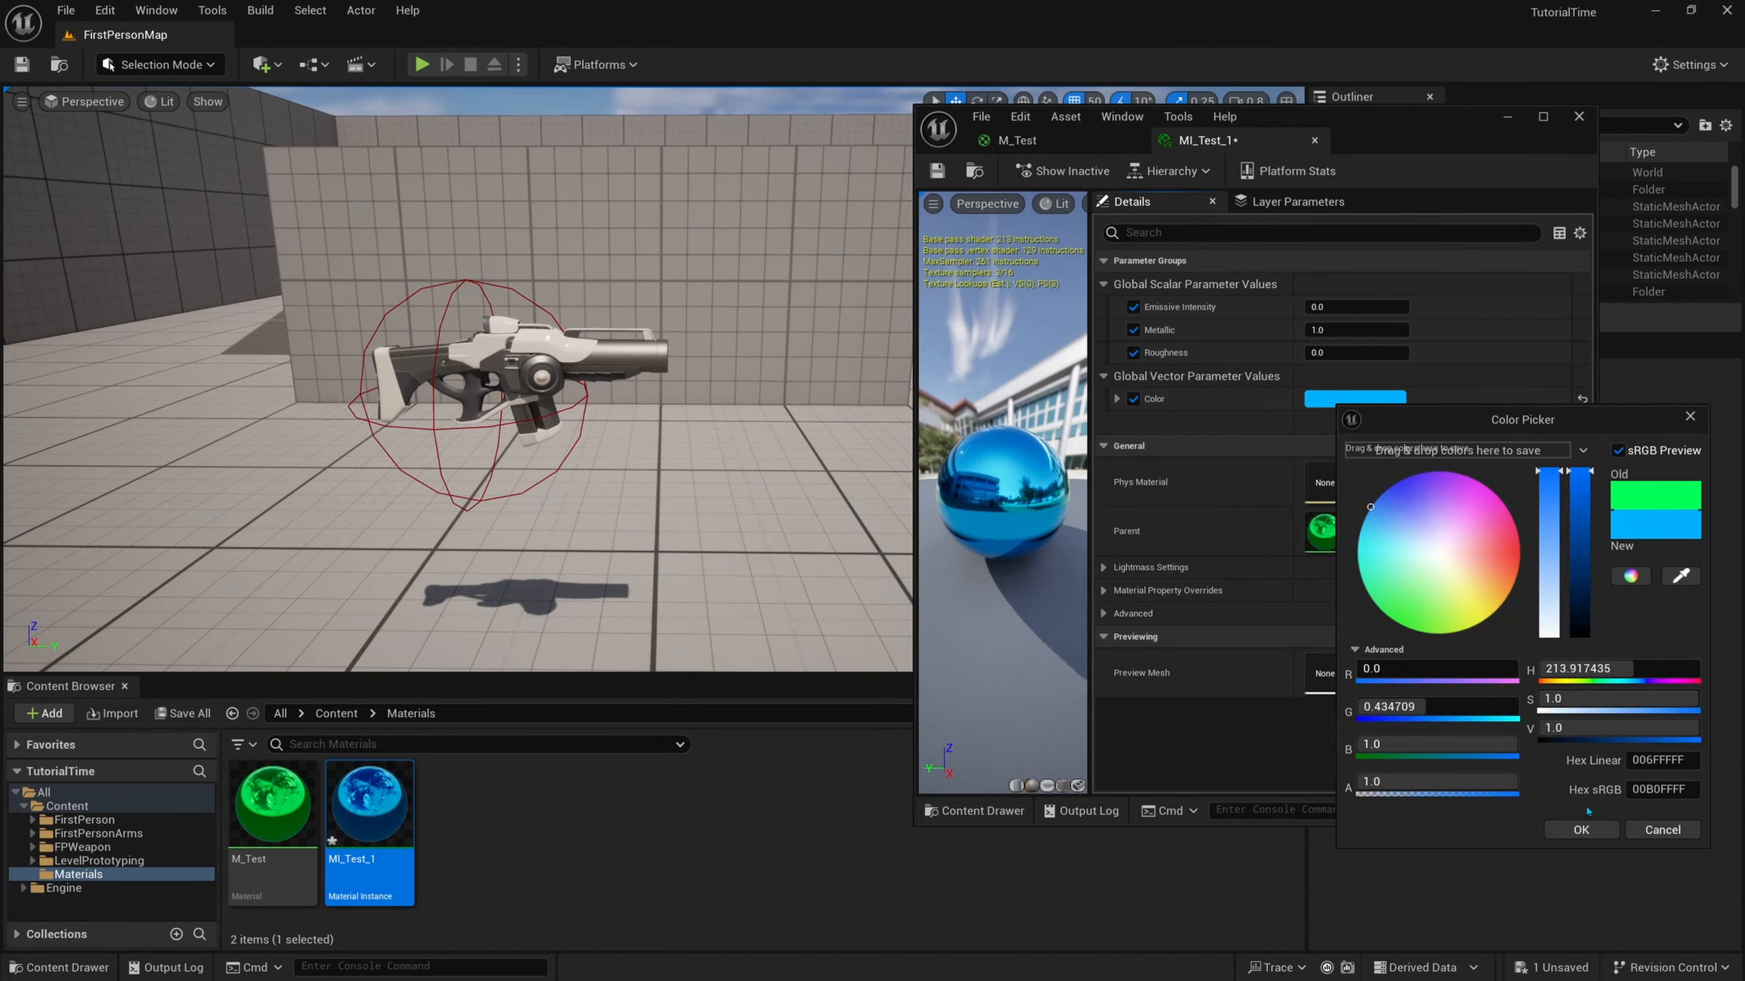
left_click(1582, 830)
Set the instance's Roughness to 0.75 and check the preview sphere.
left_click(1342, 350)
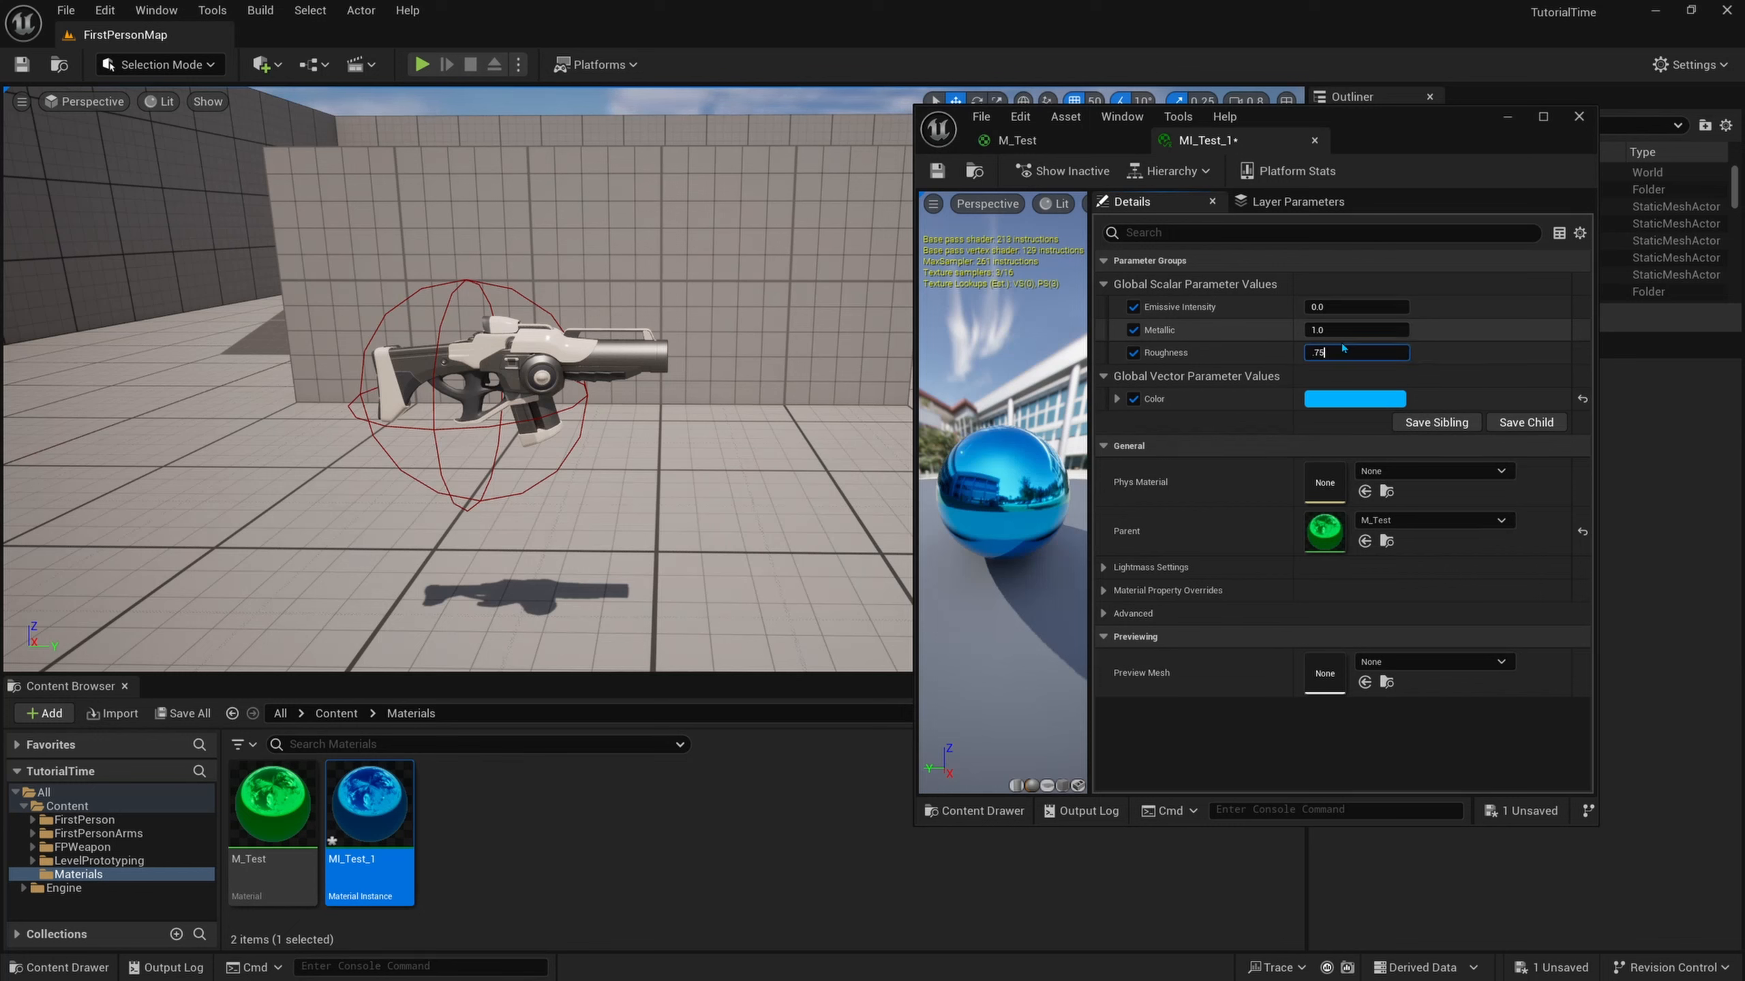
type(".75")
key("Return")
left_click_drag(1017, 439, 941, 440)
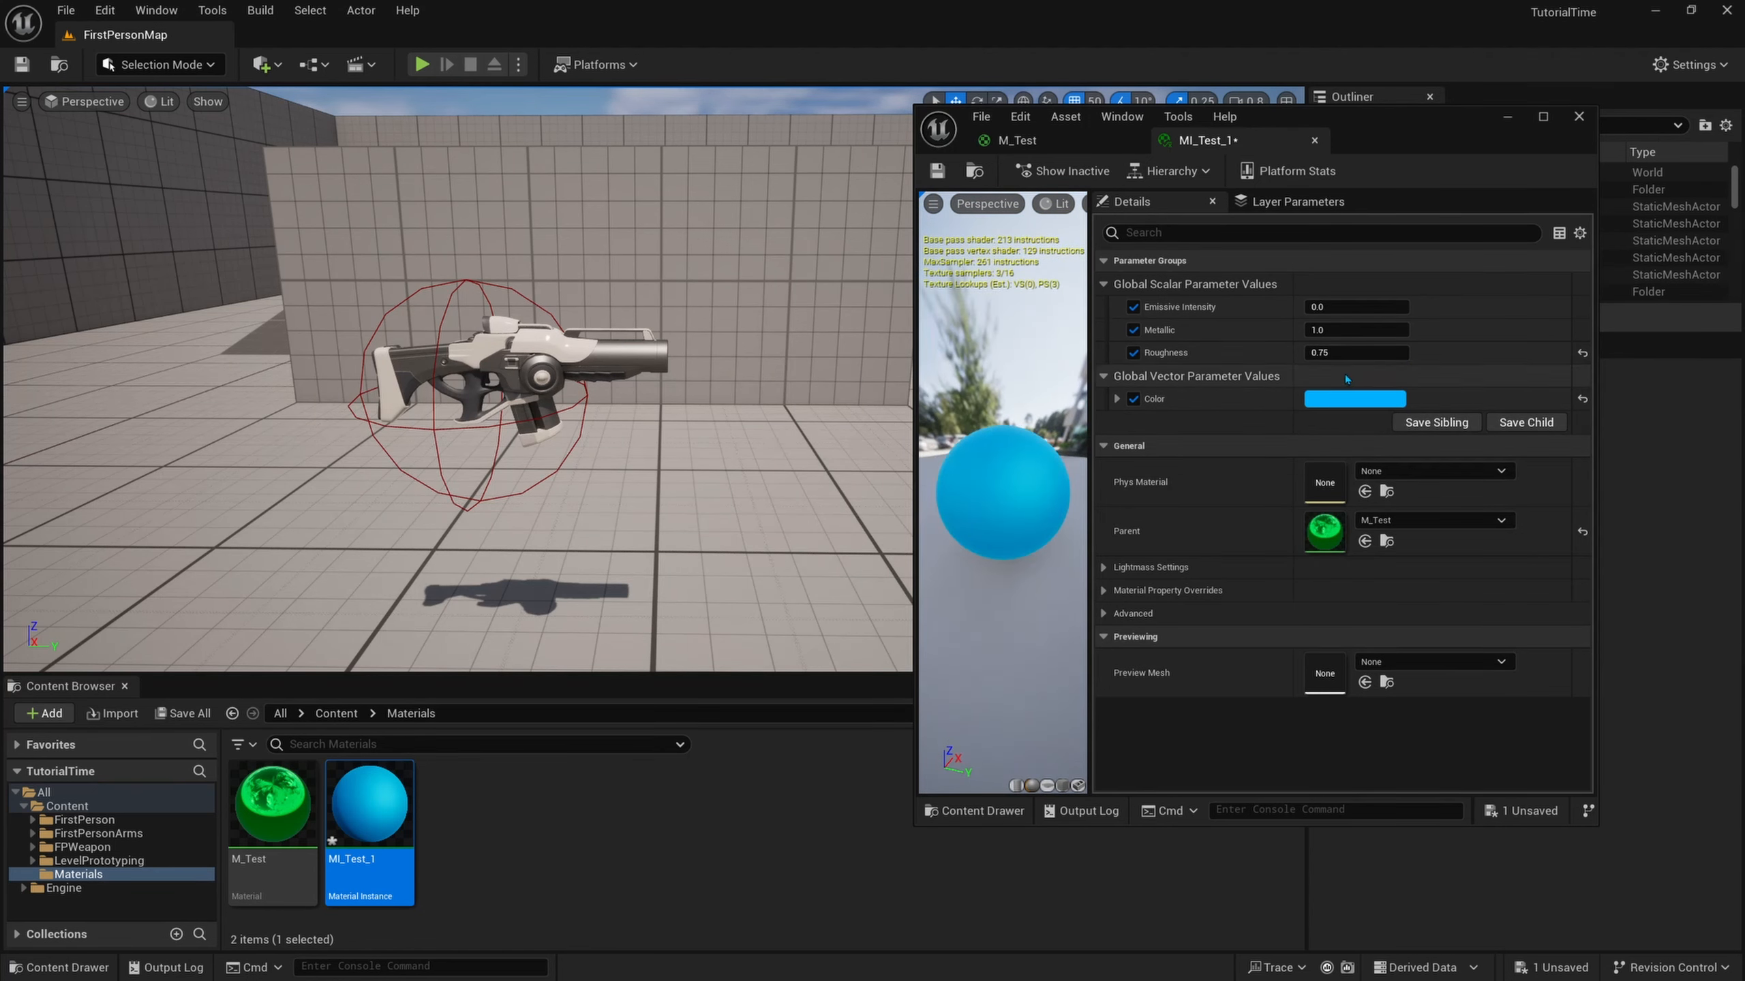
Set the instance's Roughness to 0.4 and check the highlights on the preview sphere.
left_click(1331, 352)
key("BackSpace")
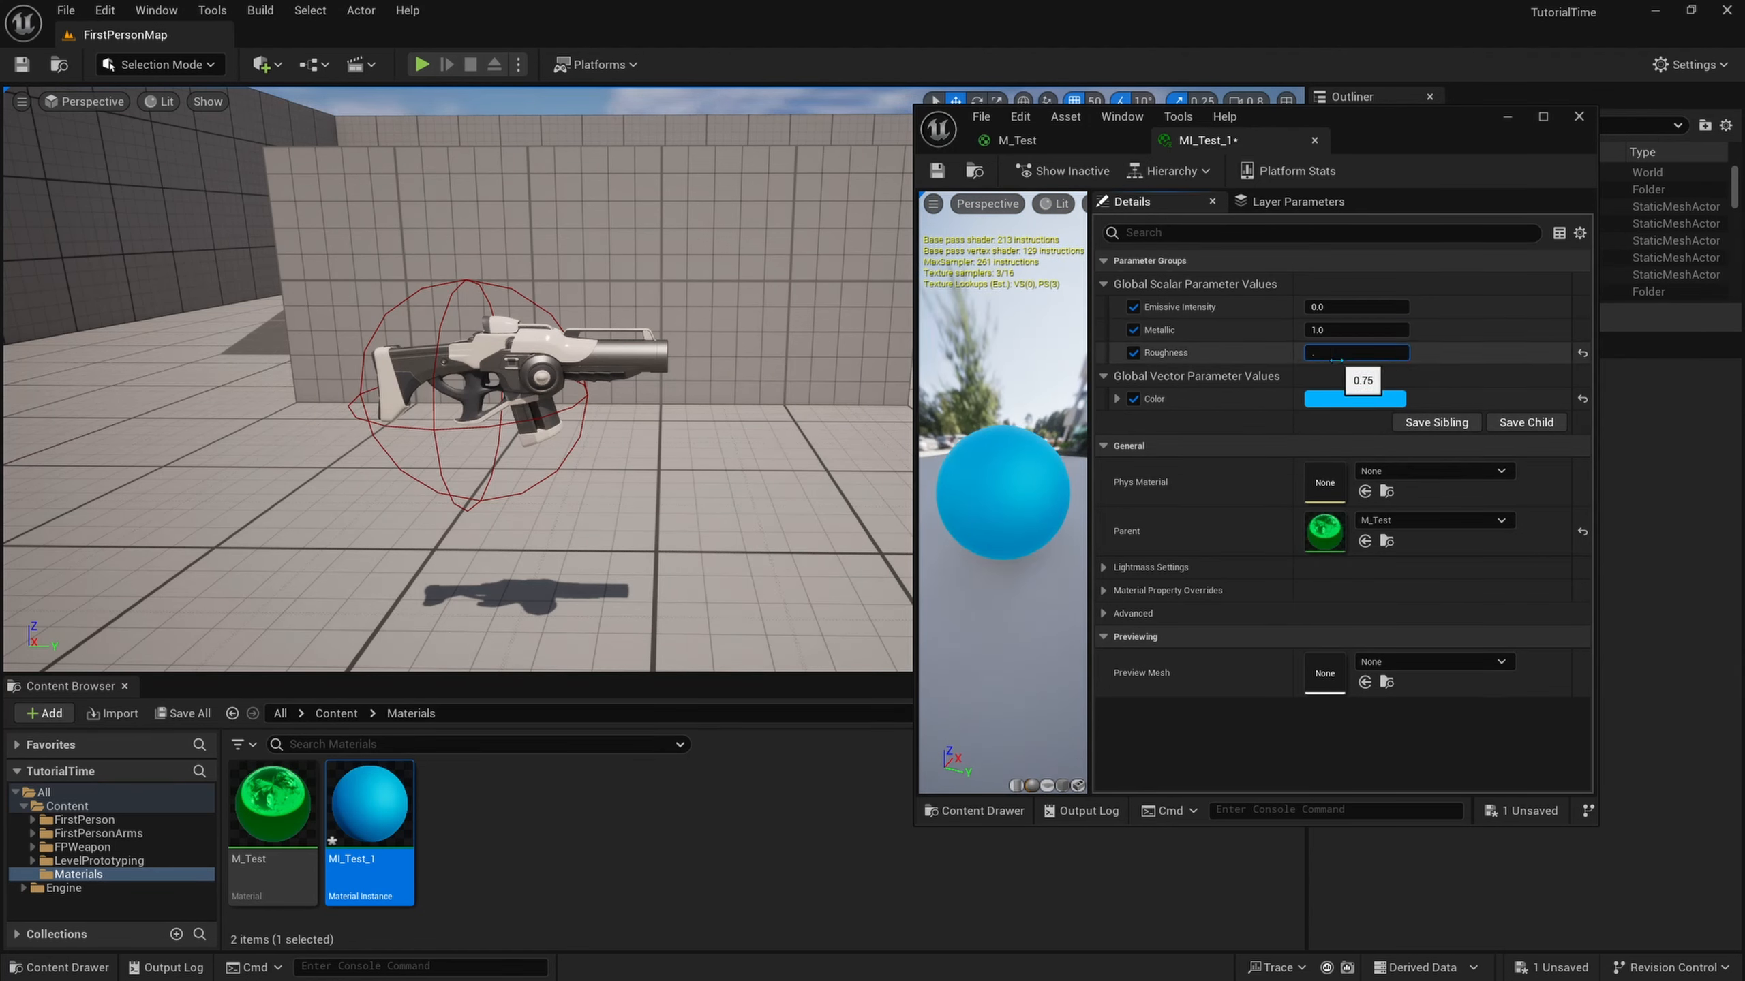
type("0.4")
key("Return")
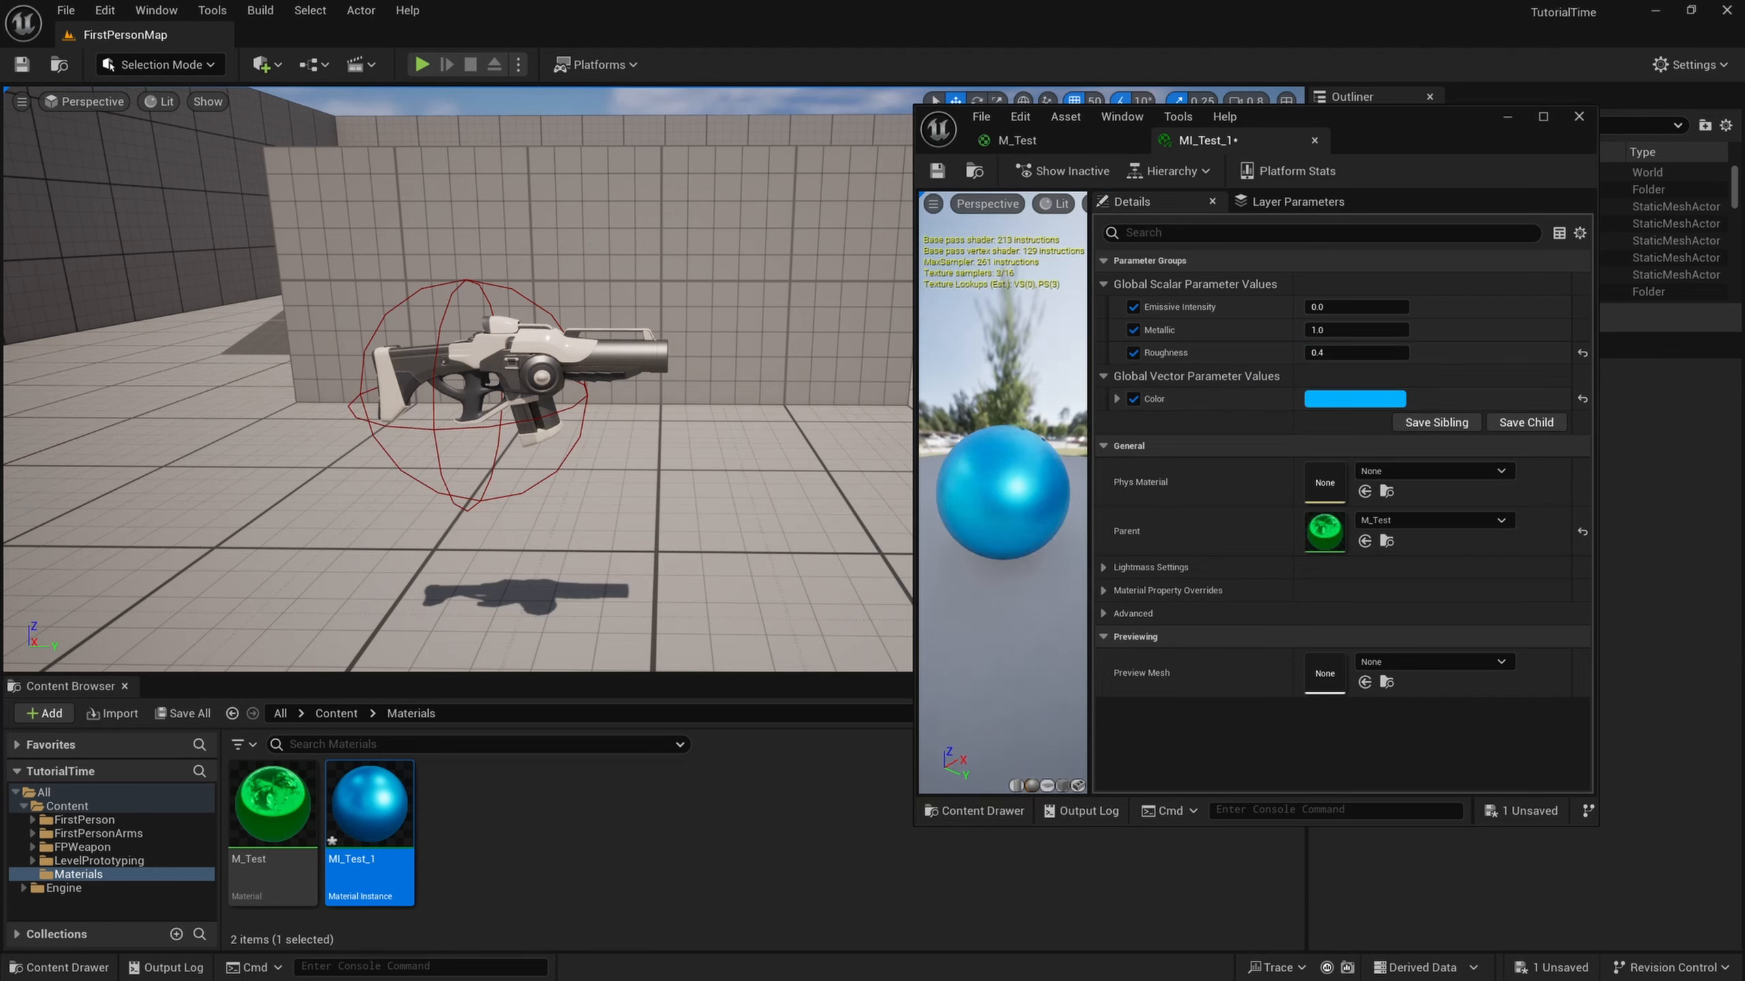
left_click_drag(1002, 440, 954, 432)
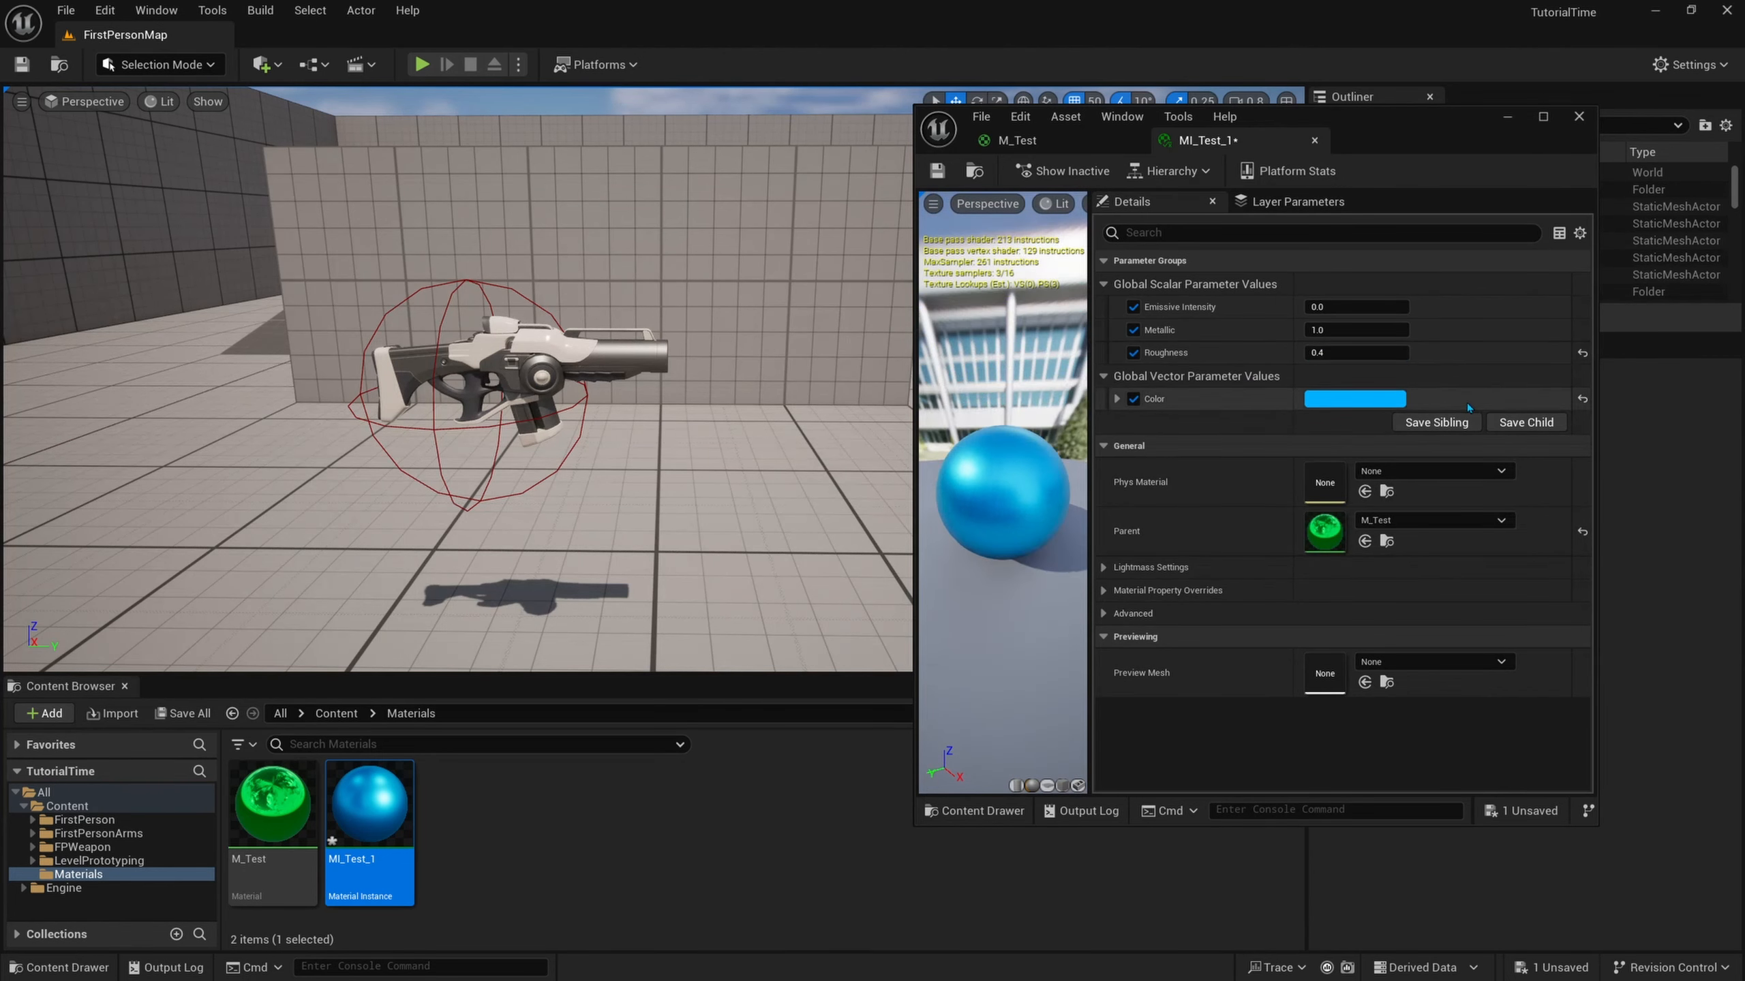
Try Emissive Intensity values of 10 and 1, and set it to 2.
left_click(1331, 306)
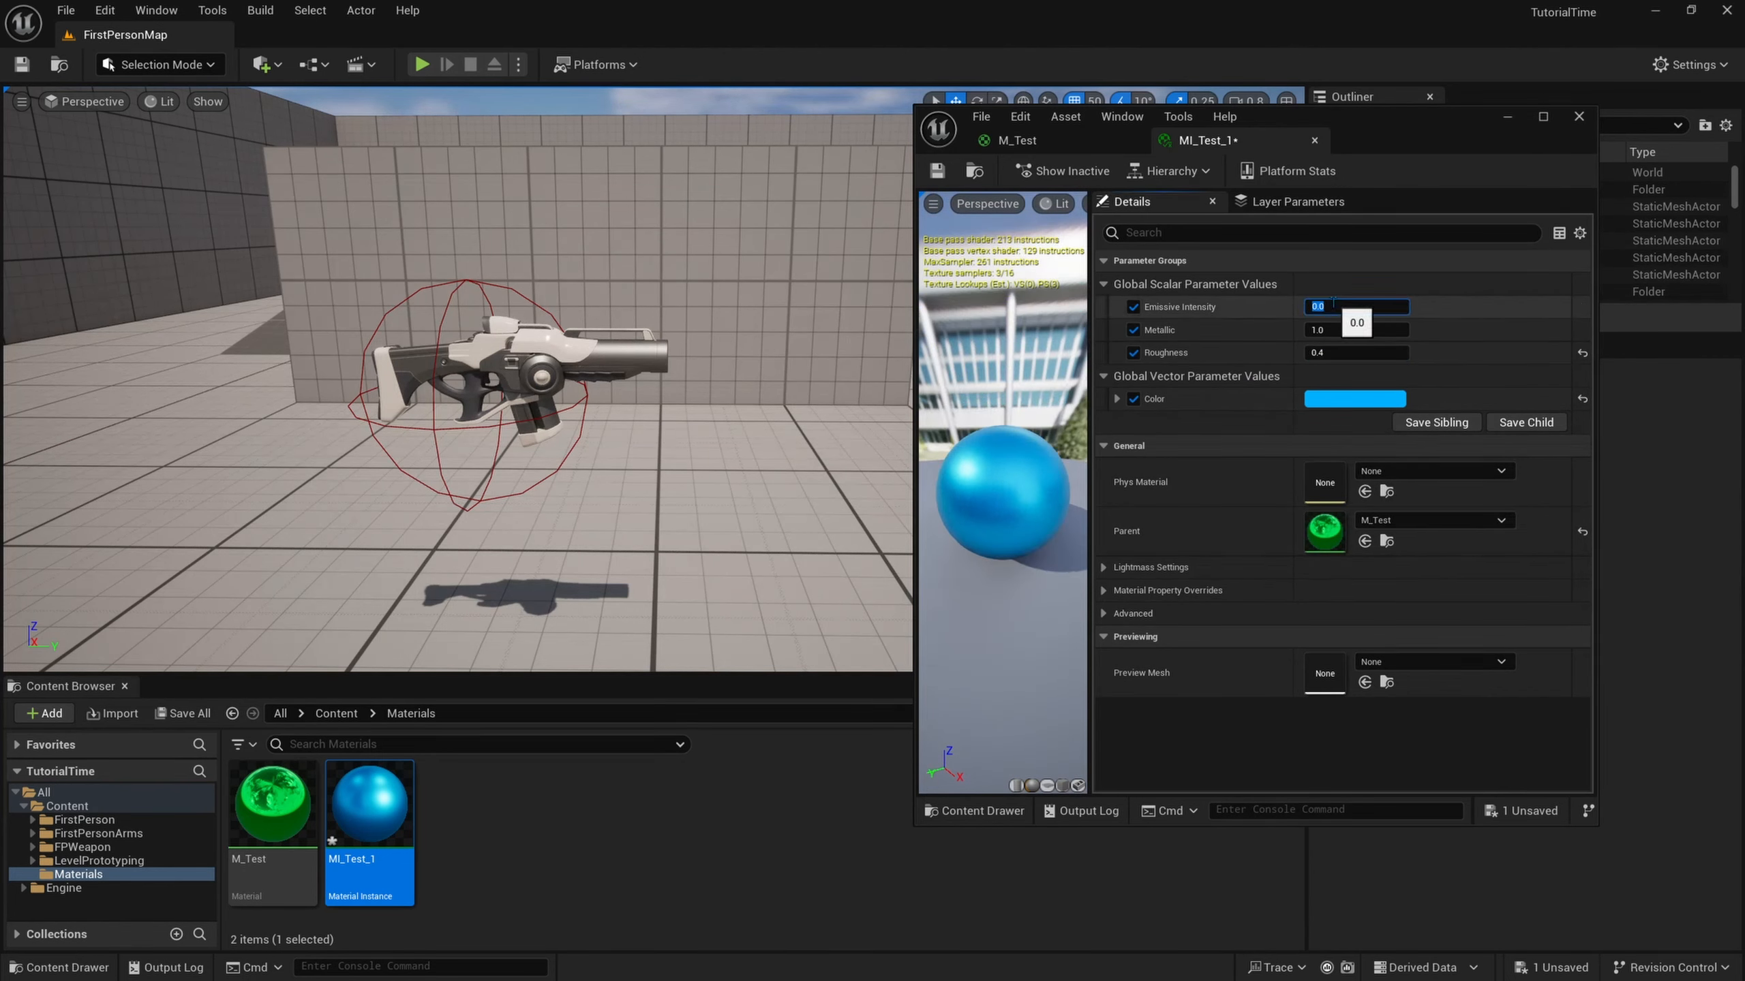
key("Return")
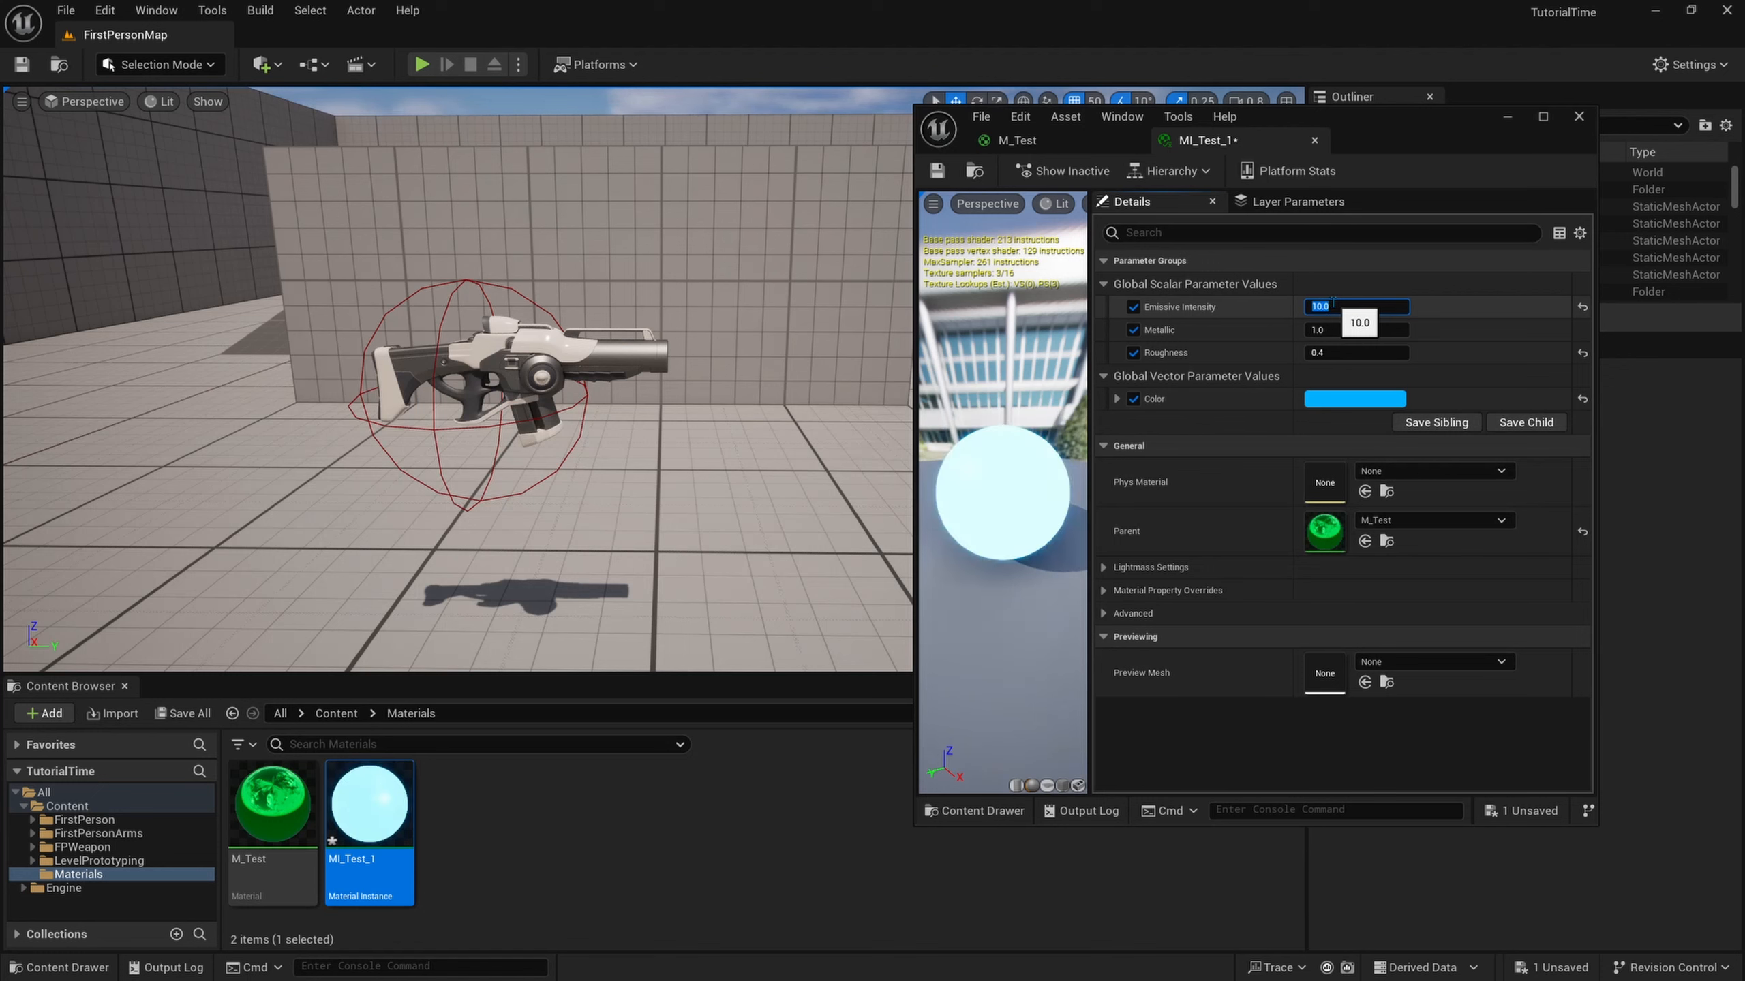
type("1")
key("Return")
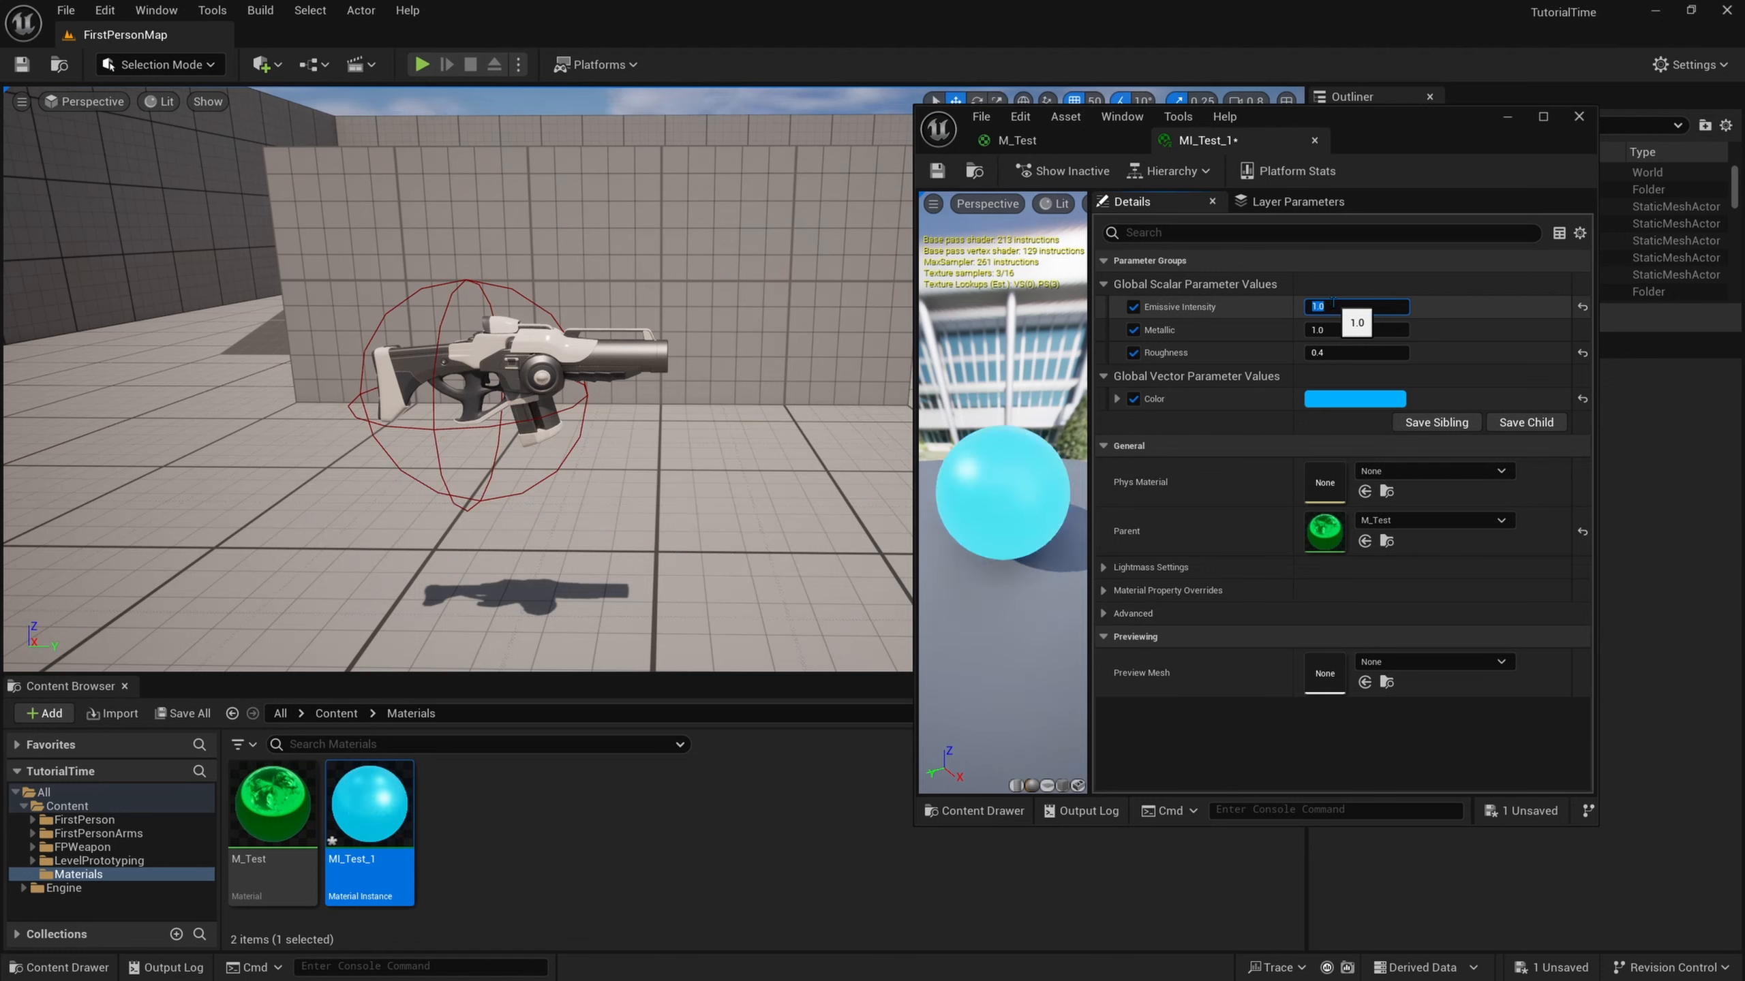
type("2")
key("Return")
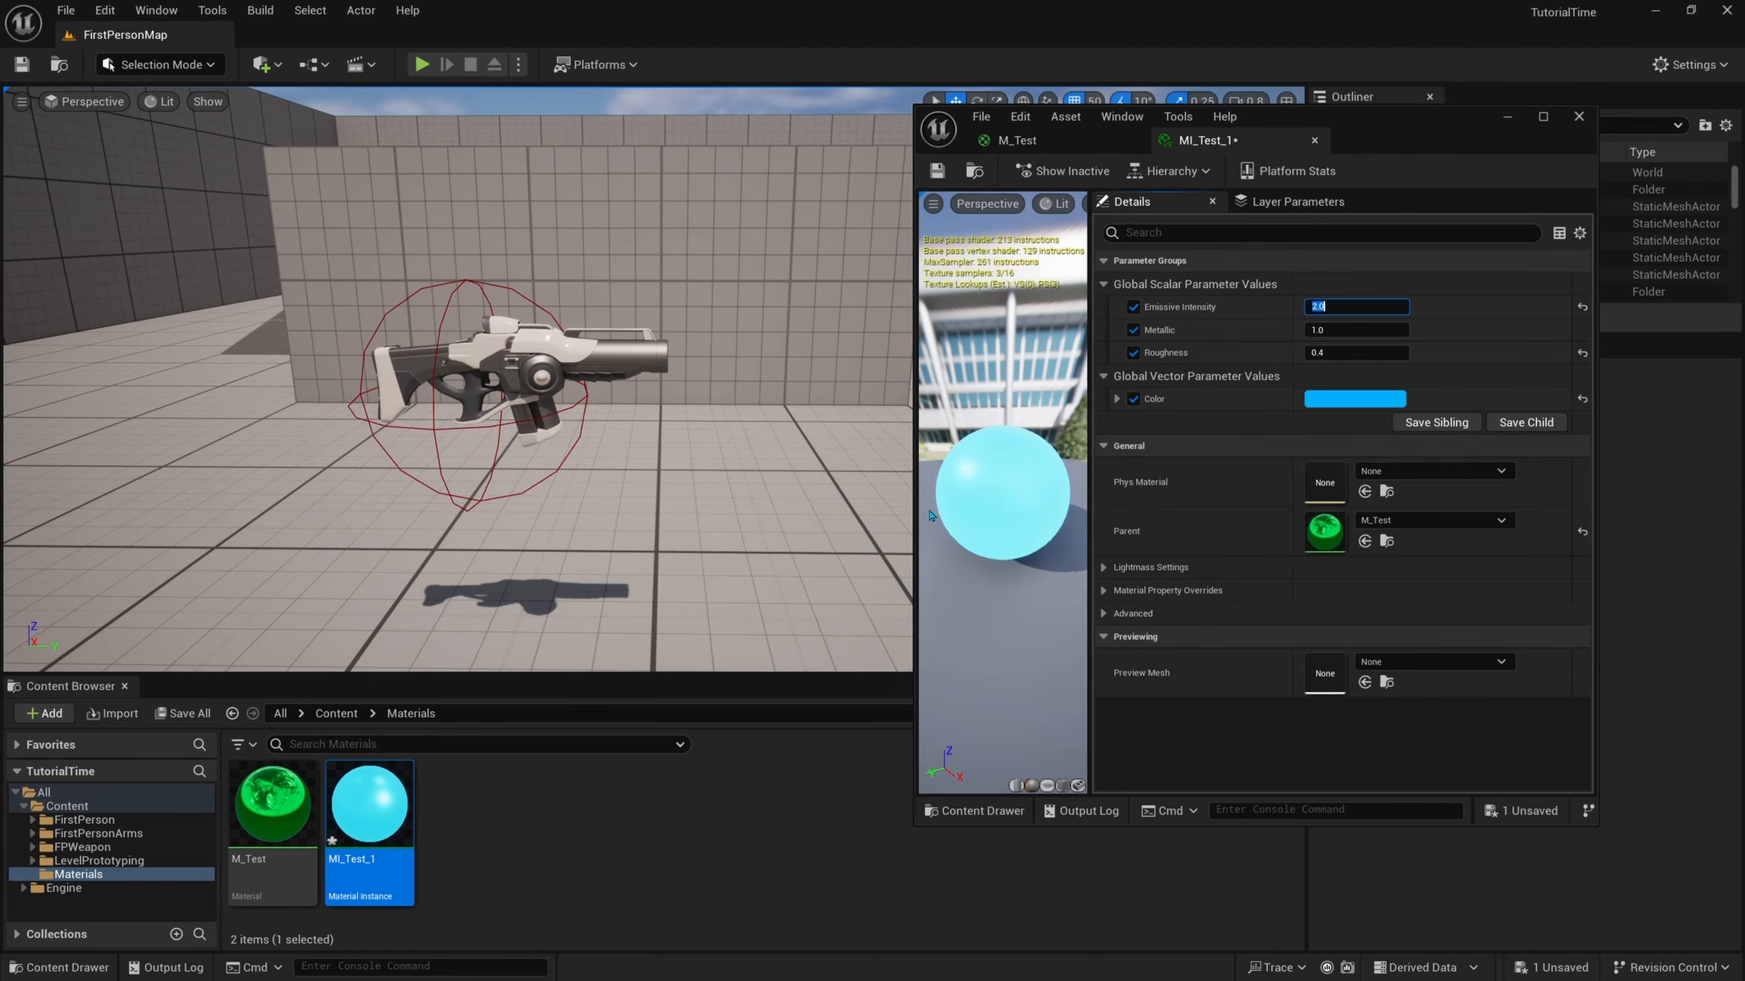
Apply MI_Test_1 to the chamfer cube in the level, move the instance editor aside and select the cube.
left_click(719, 760)
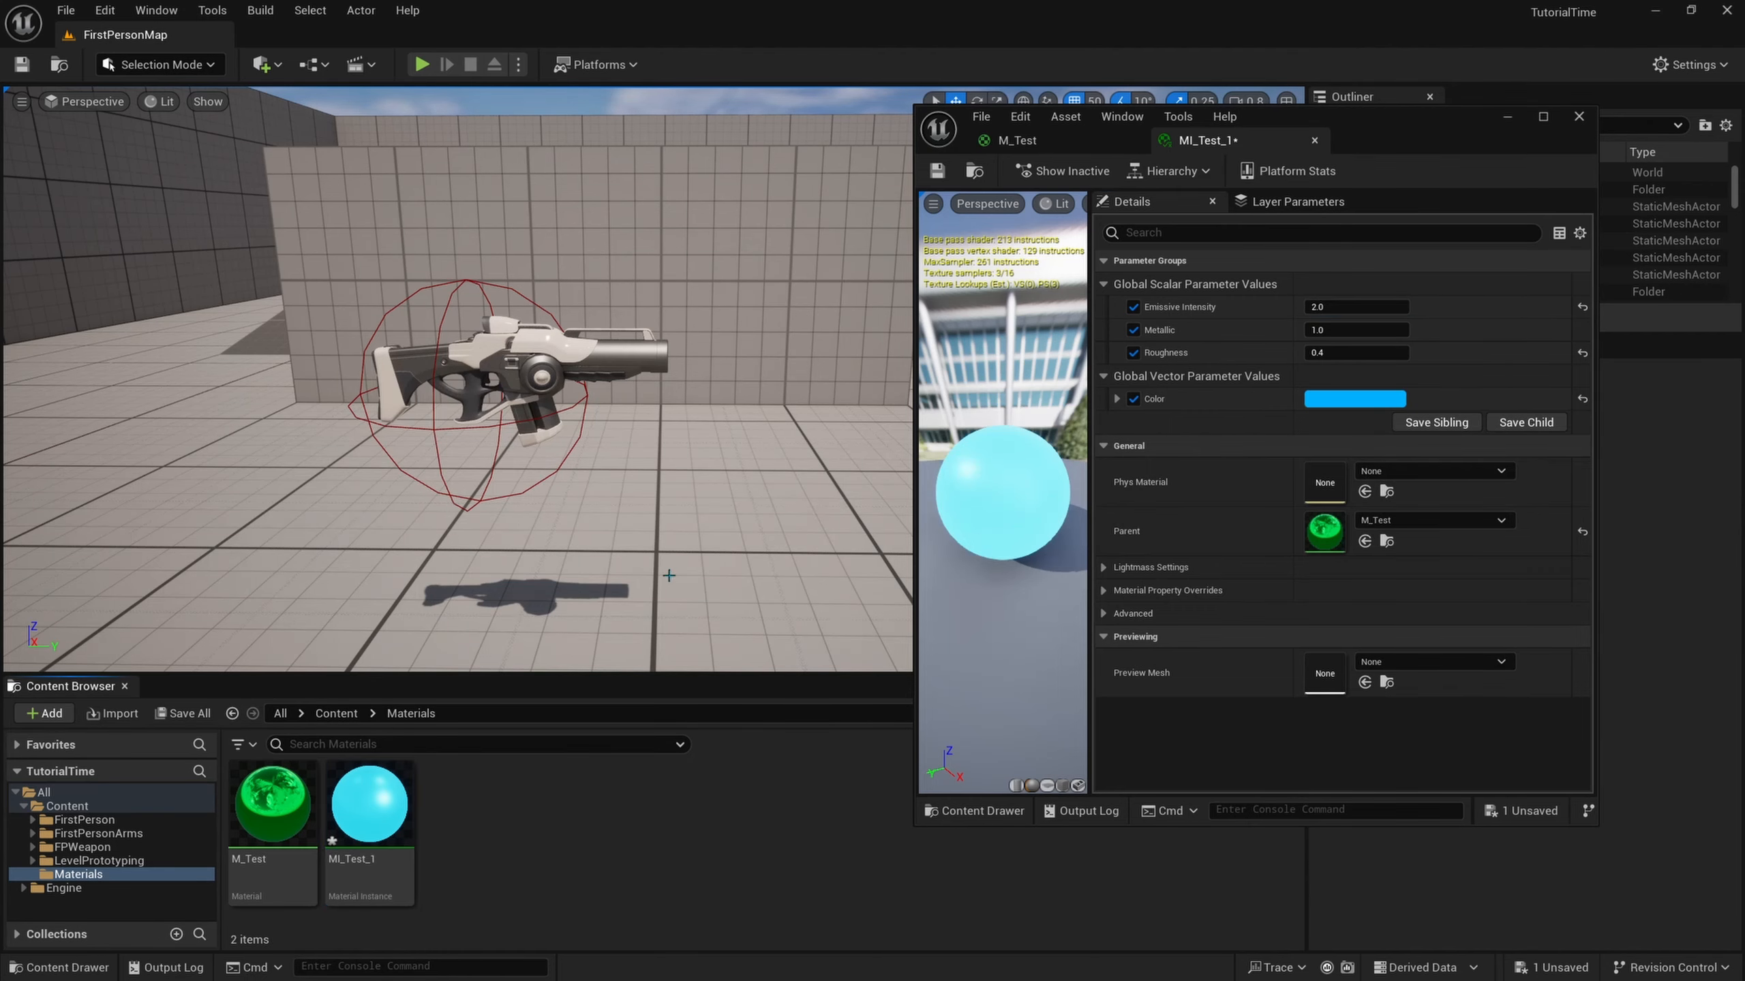
right_click_drag(668, 577, 828, 525)
left_click_drag(374, 812, 557, 525)
right_click_drag(549, 534, 651, 574)
left_click_drag(1399, 140, 1525, 131)
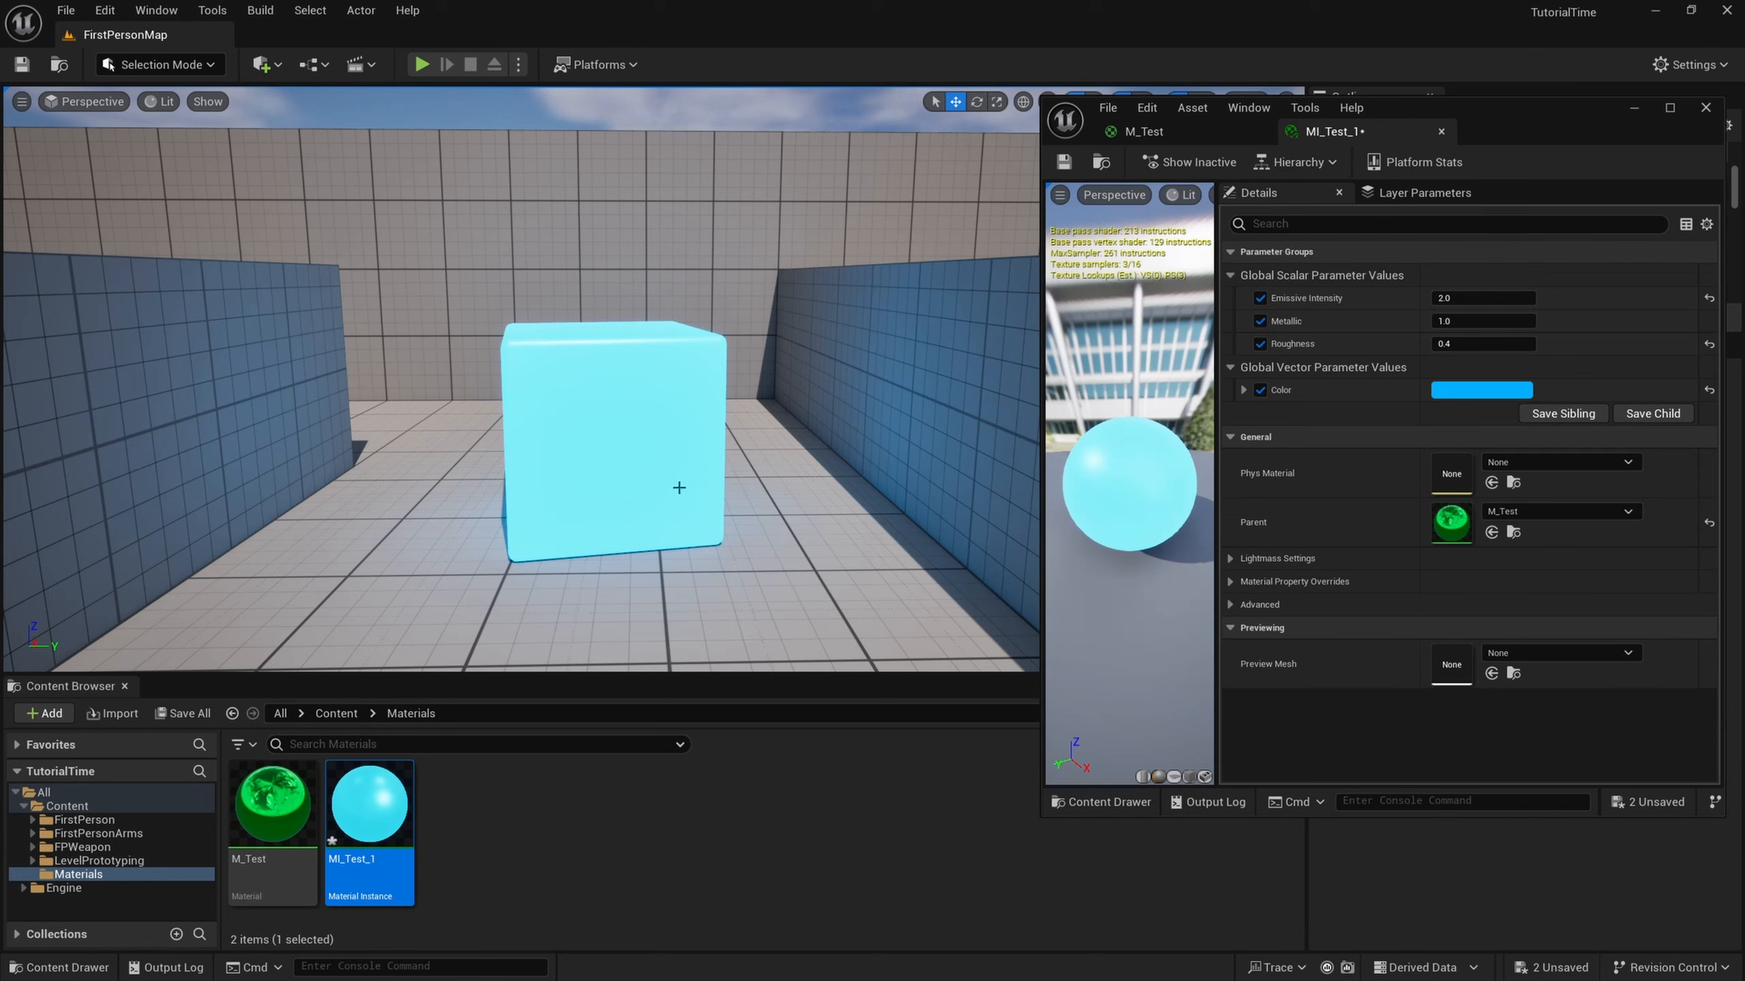
left_click(909, 236)
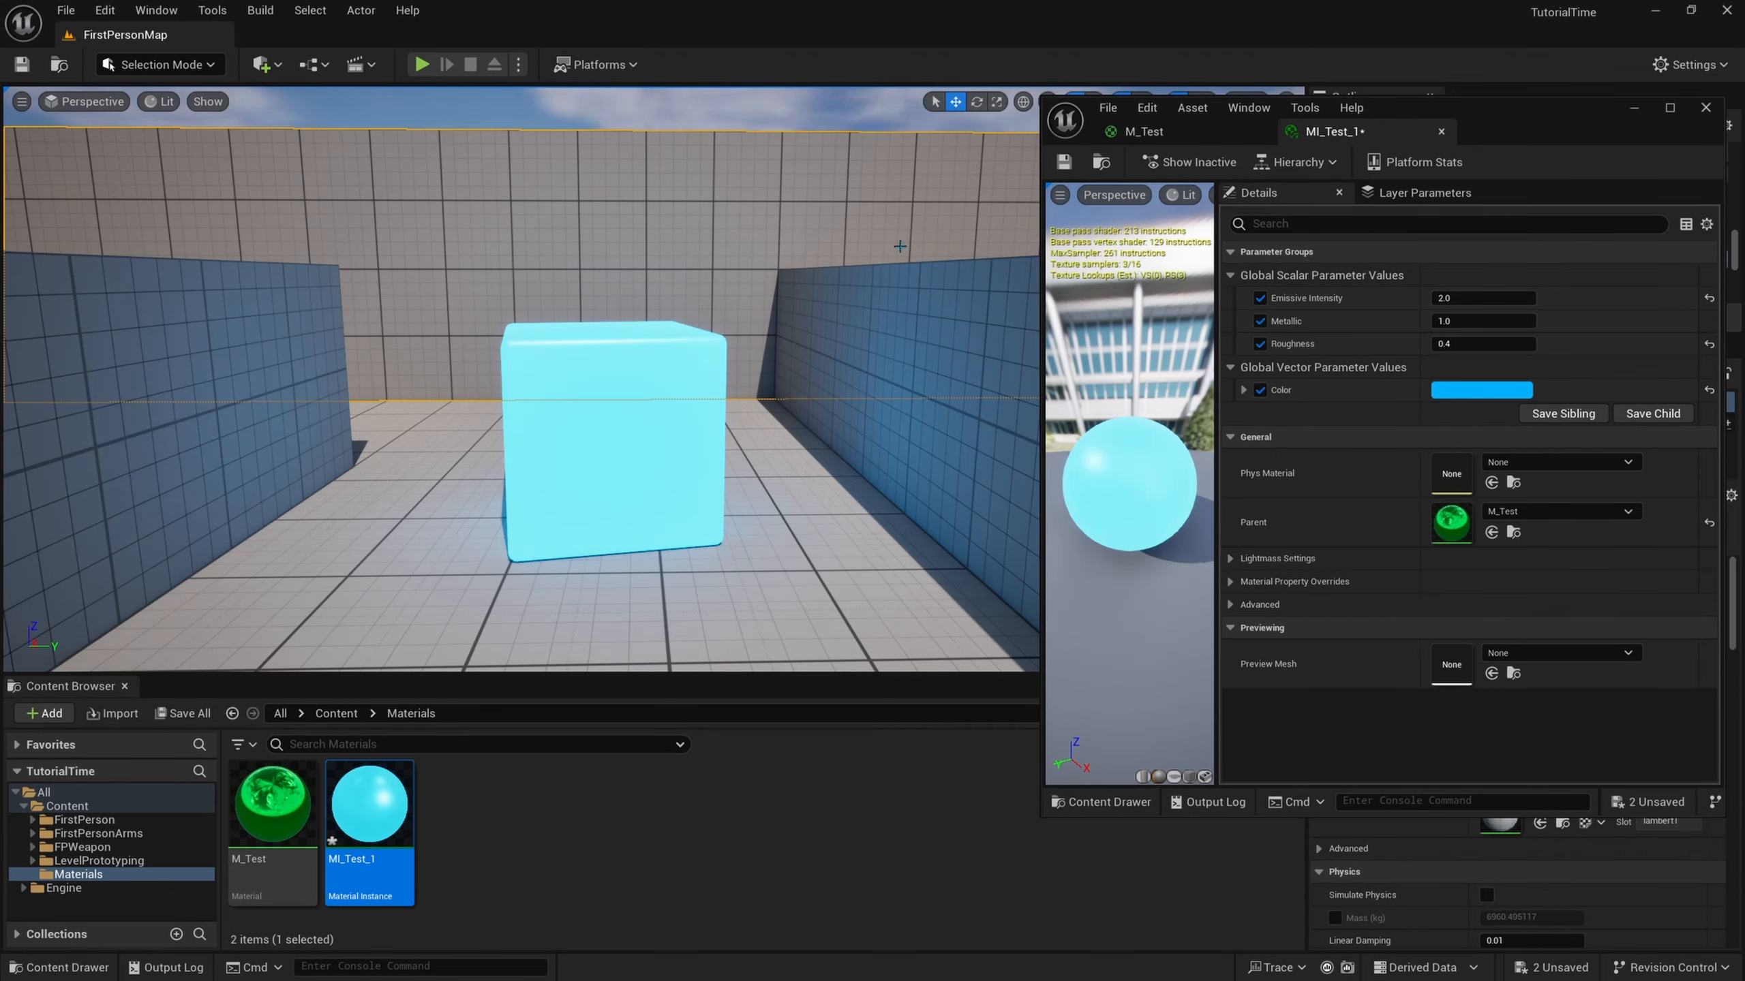
left_click(603, 411)
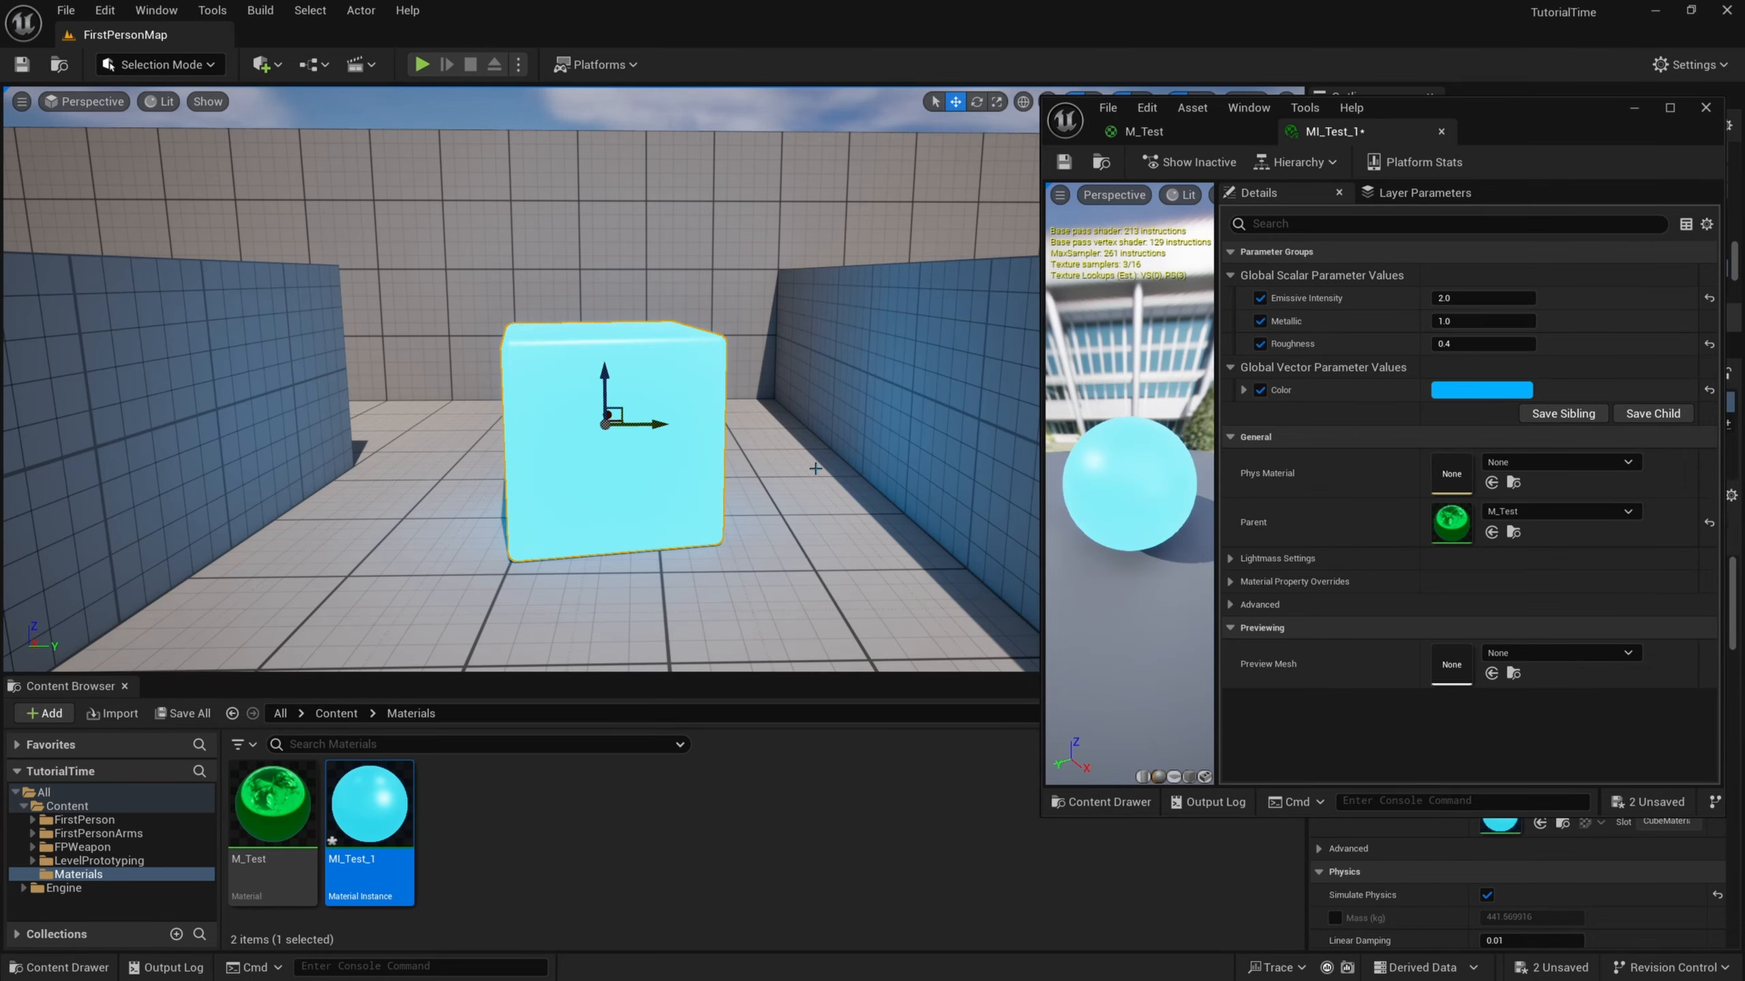
Bring the rifle pickup into view and make the level viewport taller.
right_click_drag(798, 437, 519, 574)
key("s")
key("w")
key("d")
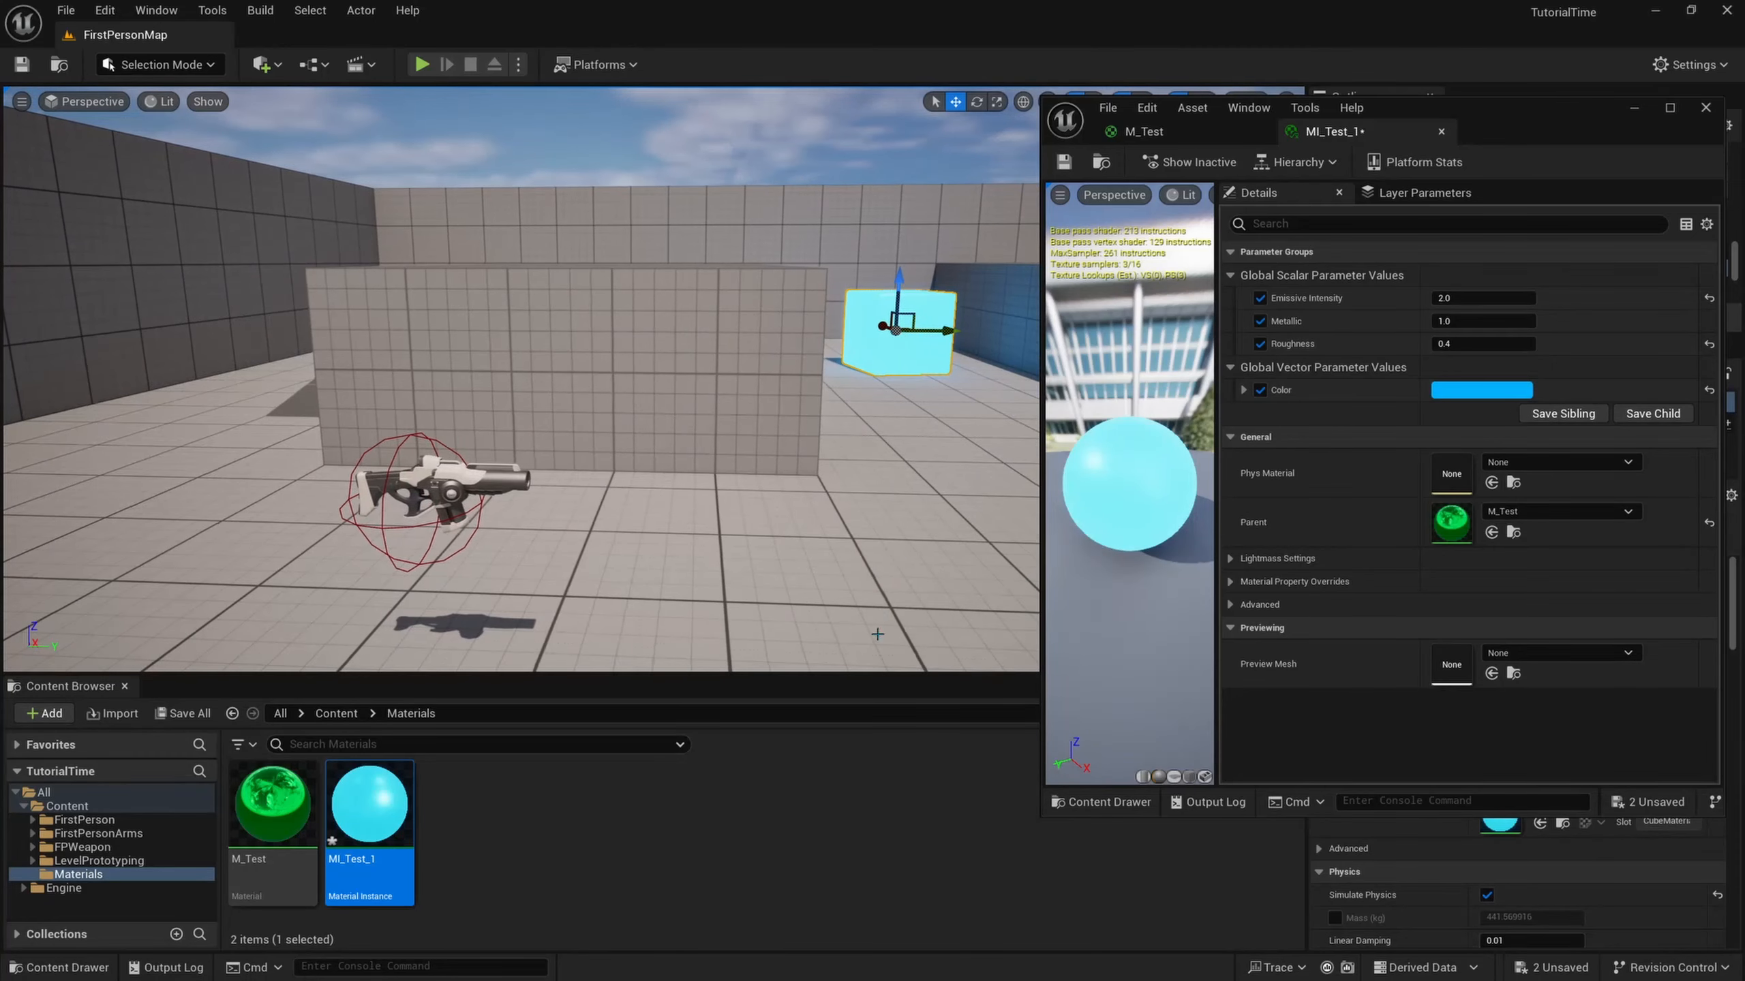
left_click_drag(851, 677, 851, 731)
key("w")
right_click_drag(798, 670, 795, 672)
key("q")
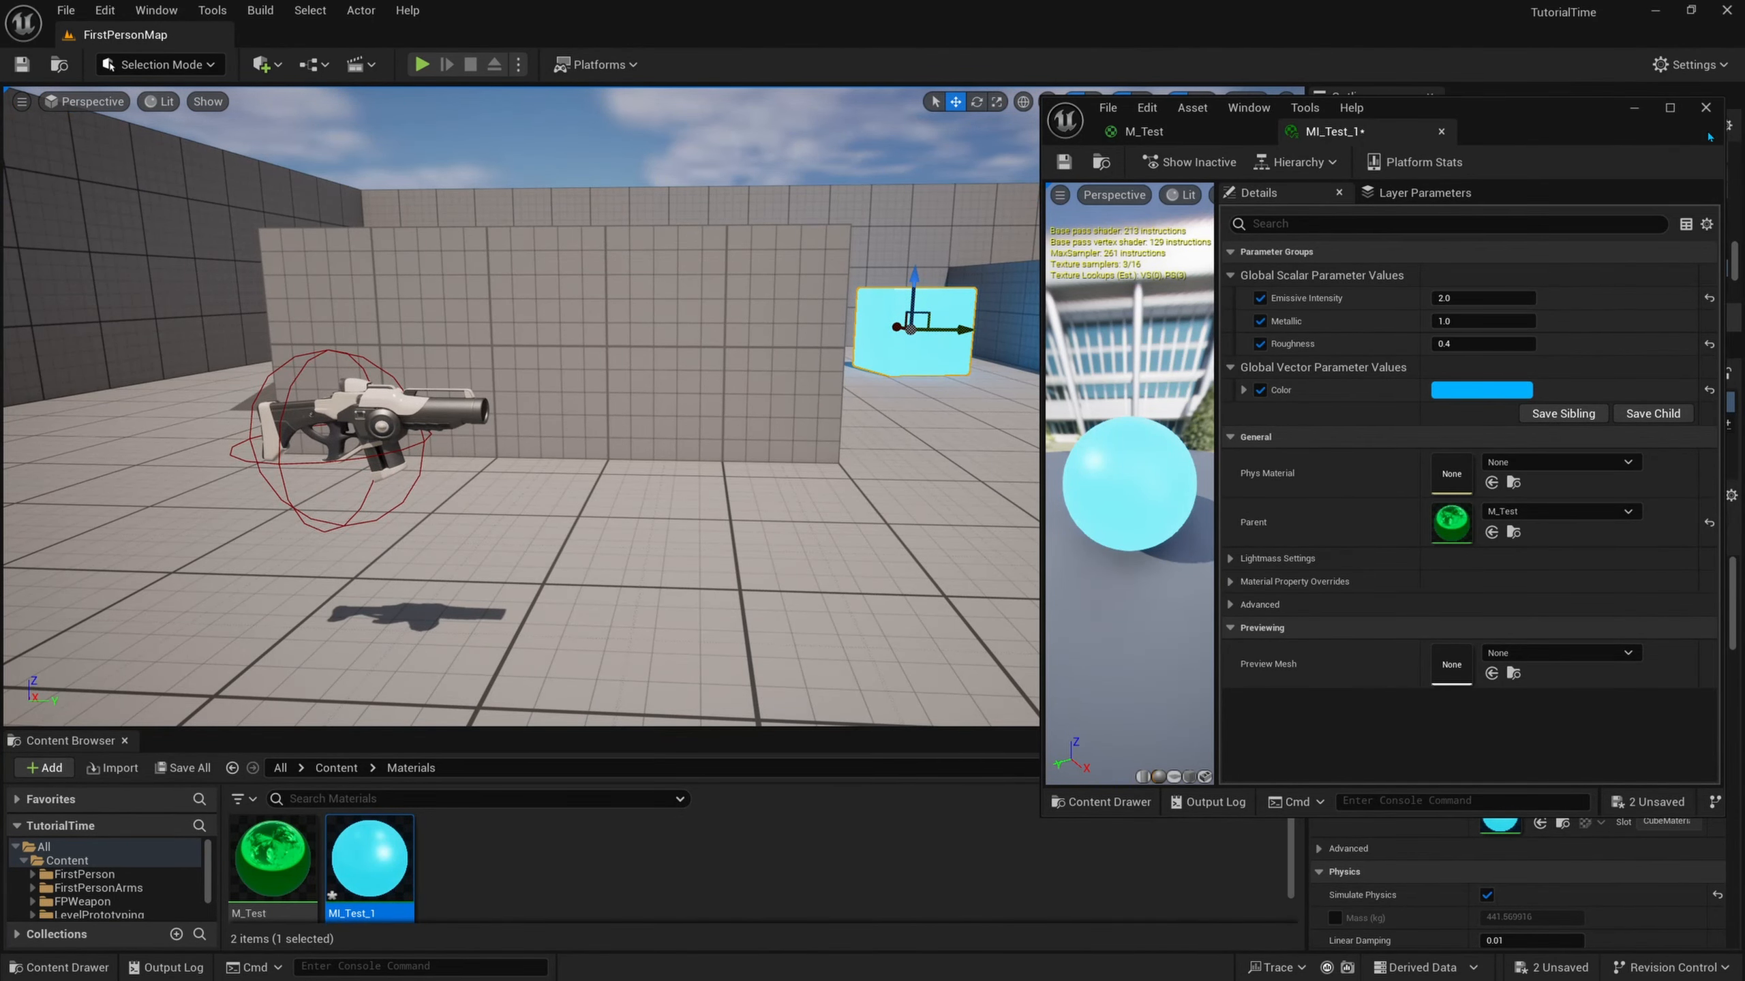
Minimize the material instance editor and select the SkeletalMesh component of BP_Pickup_Rifle.
left_click(1643, 111)
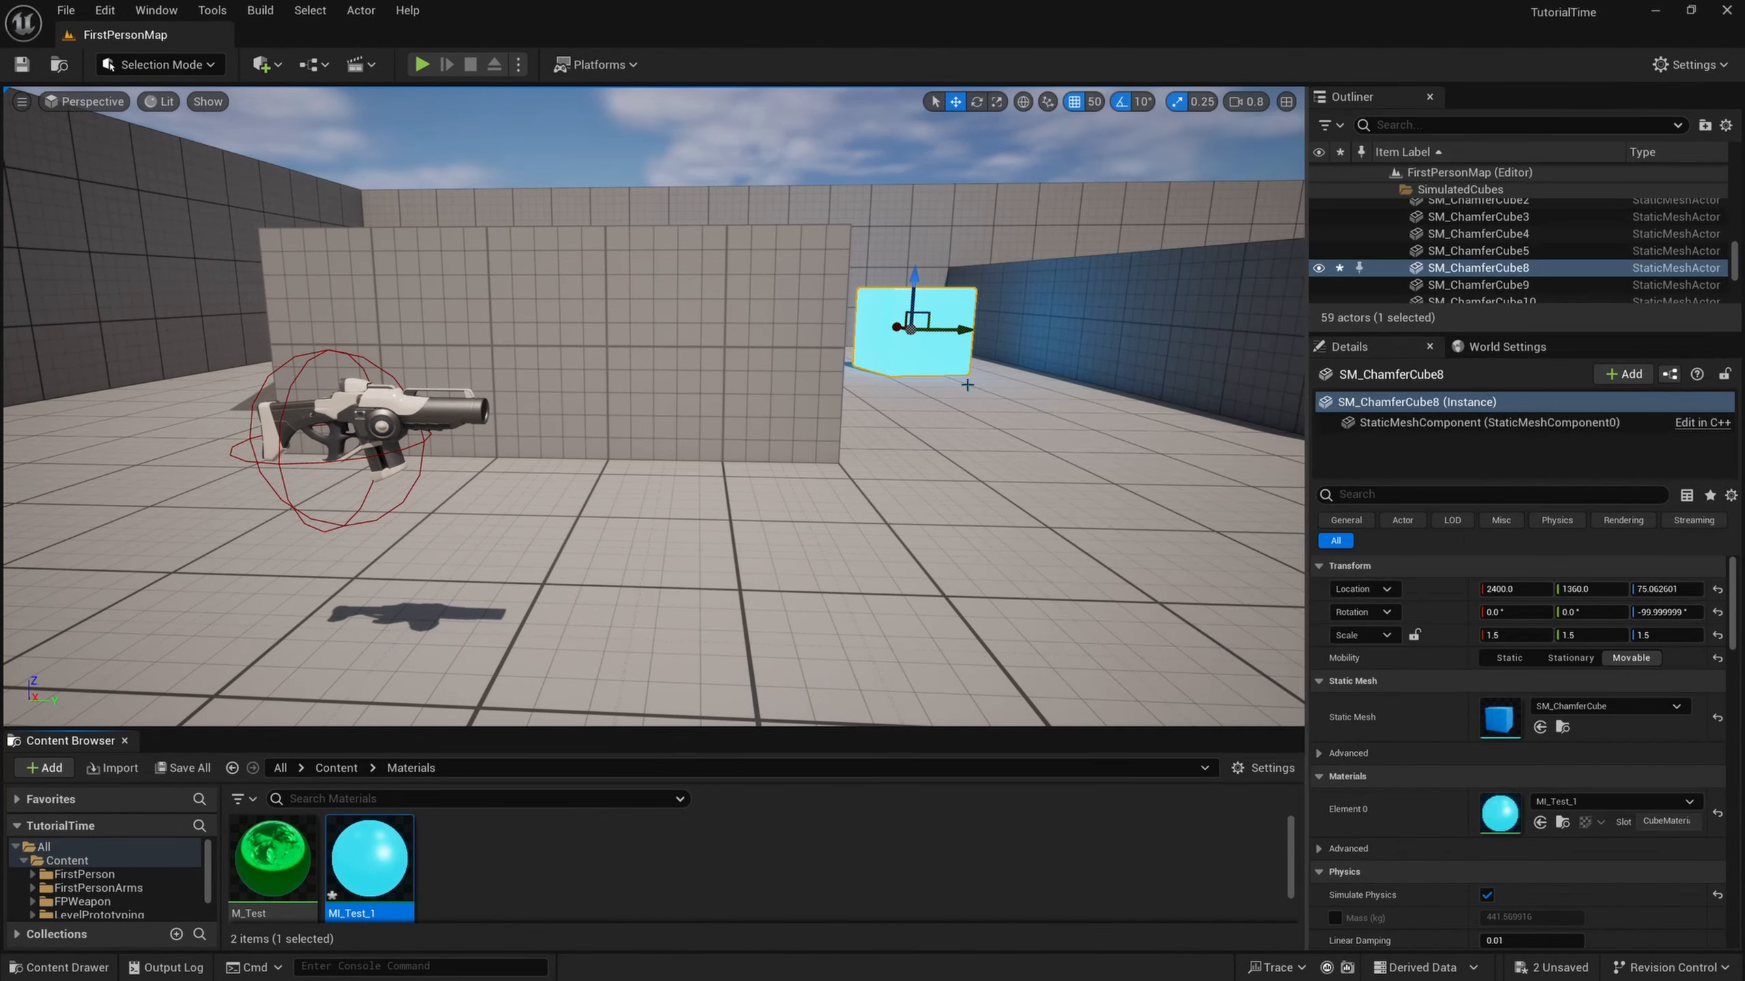
left_click(383, 412)
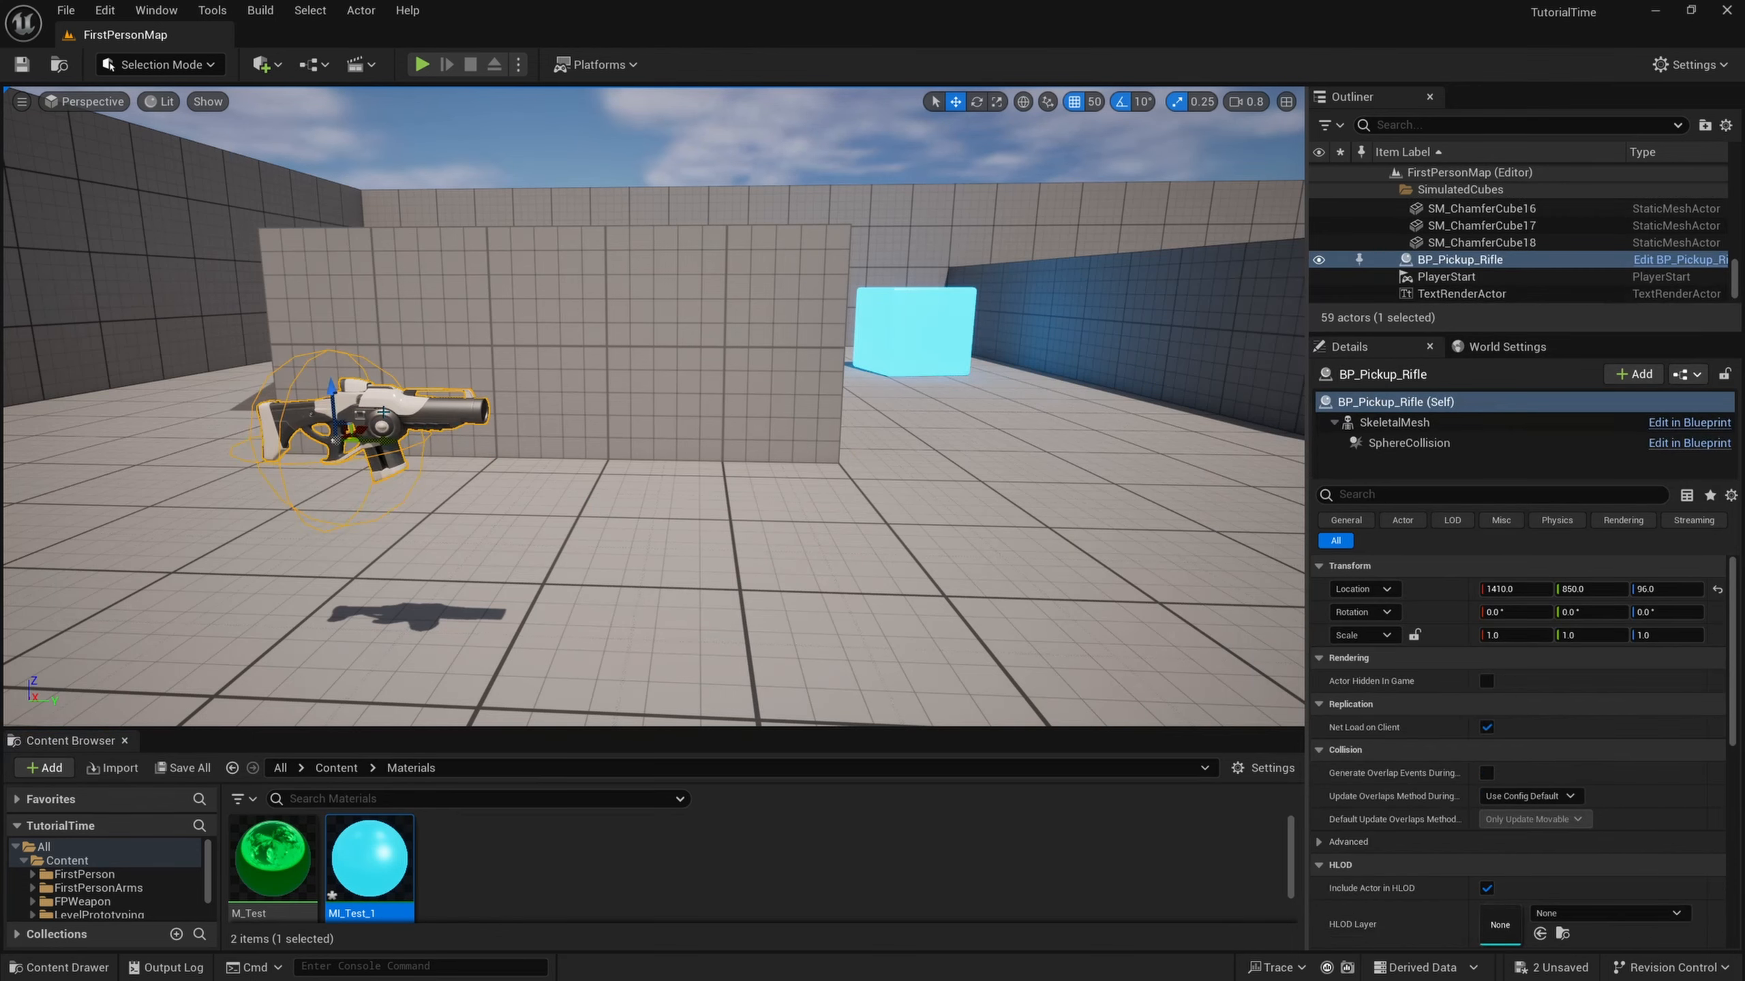
left_click(1394, 422)
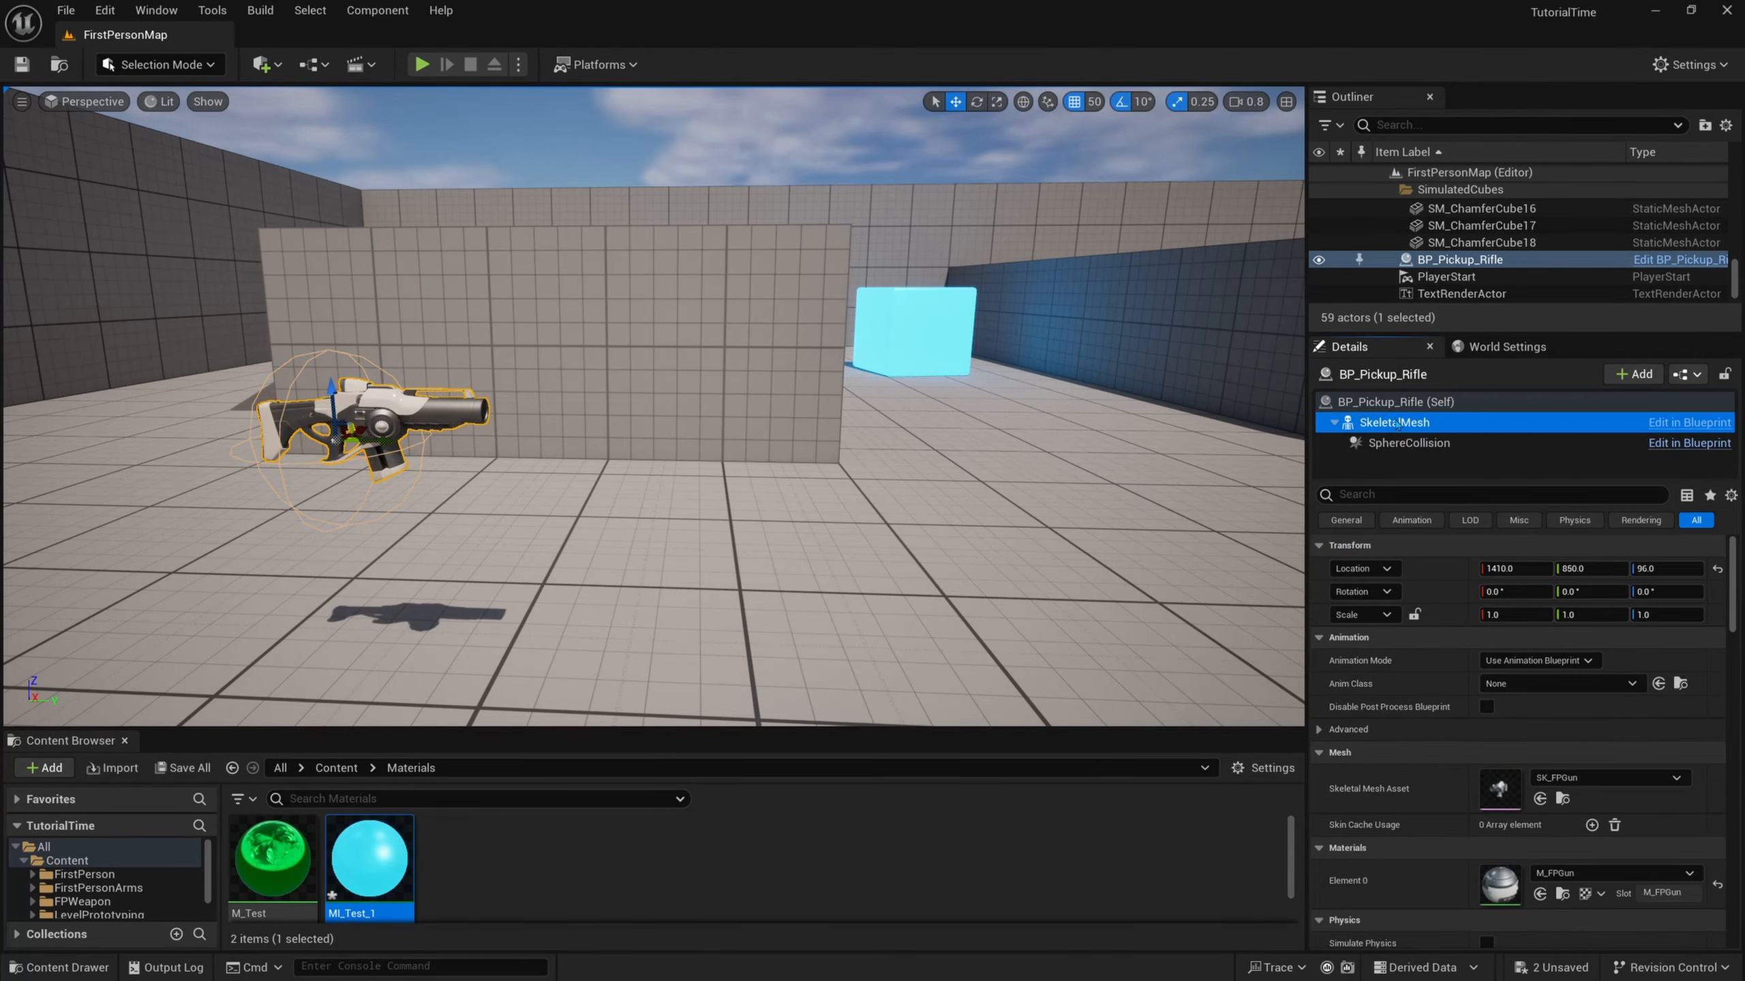
Locate the rifle's SK_FPGun skeletal mesh in the project content, place it in the level and duplicate the gun beside it.
left_click(1561, 799)
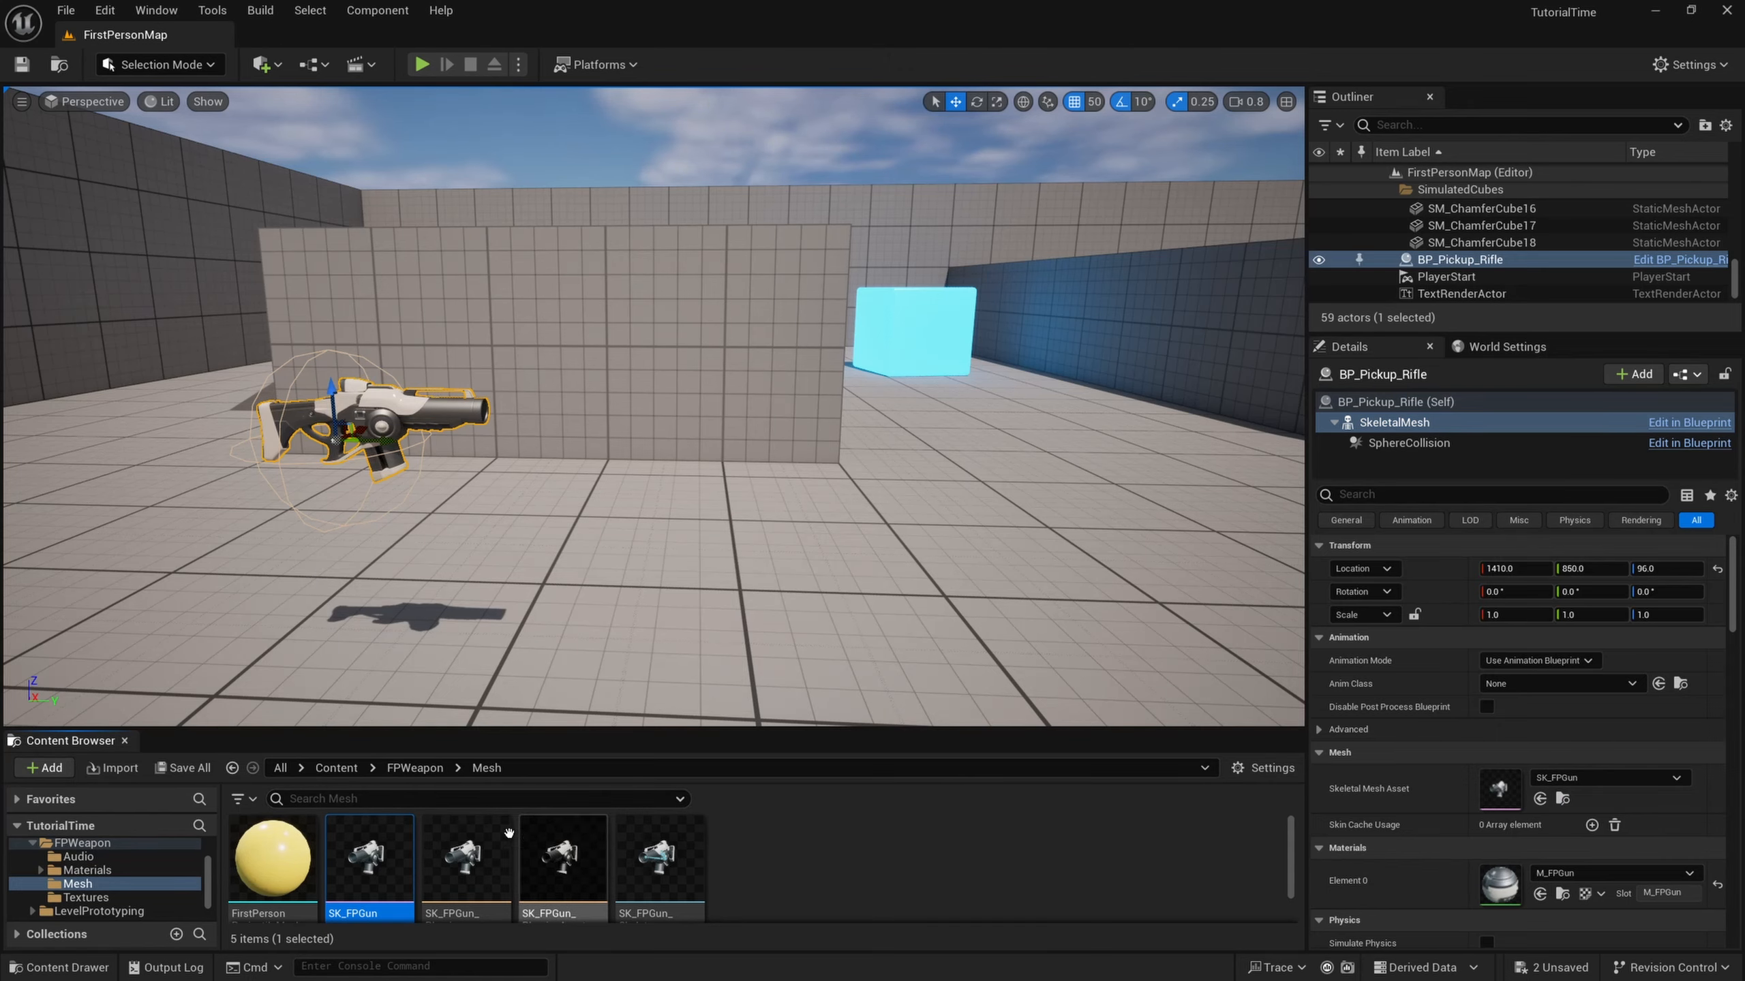
left_click_drag(369, 860, 834, 340)
key("d")
right_click_drag(1024, 422, 989, 395)
key("w")
key("d")
right_click_drag(754, 513, 754, 514)
left_click_drag(506, 490, 1083, 495, "alt")
right_click_drag(900, 495, 929, 499)
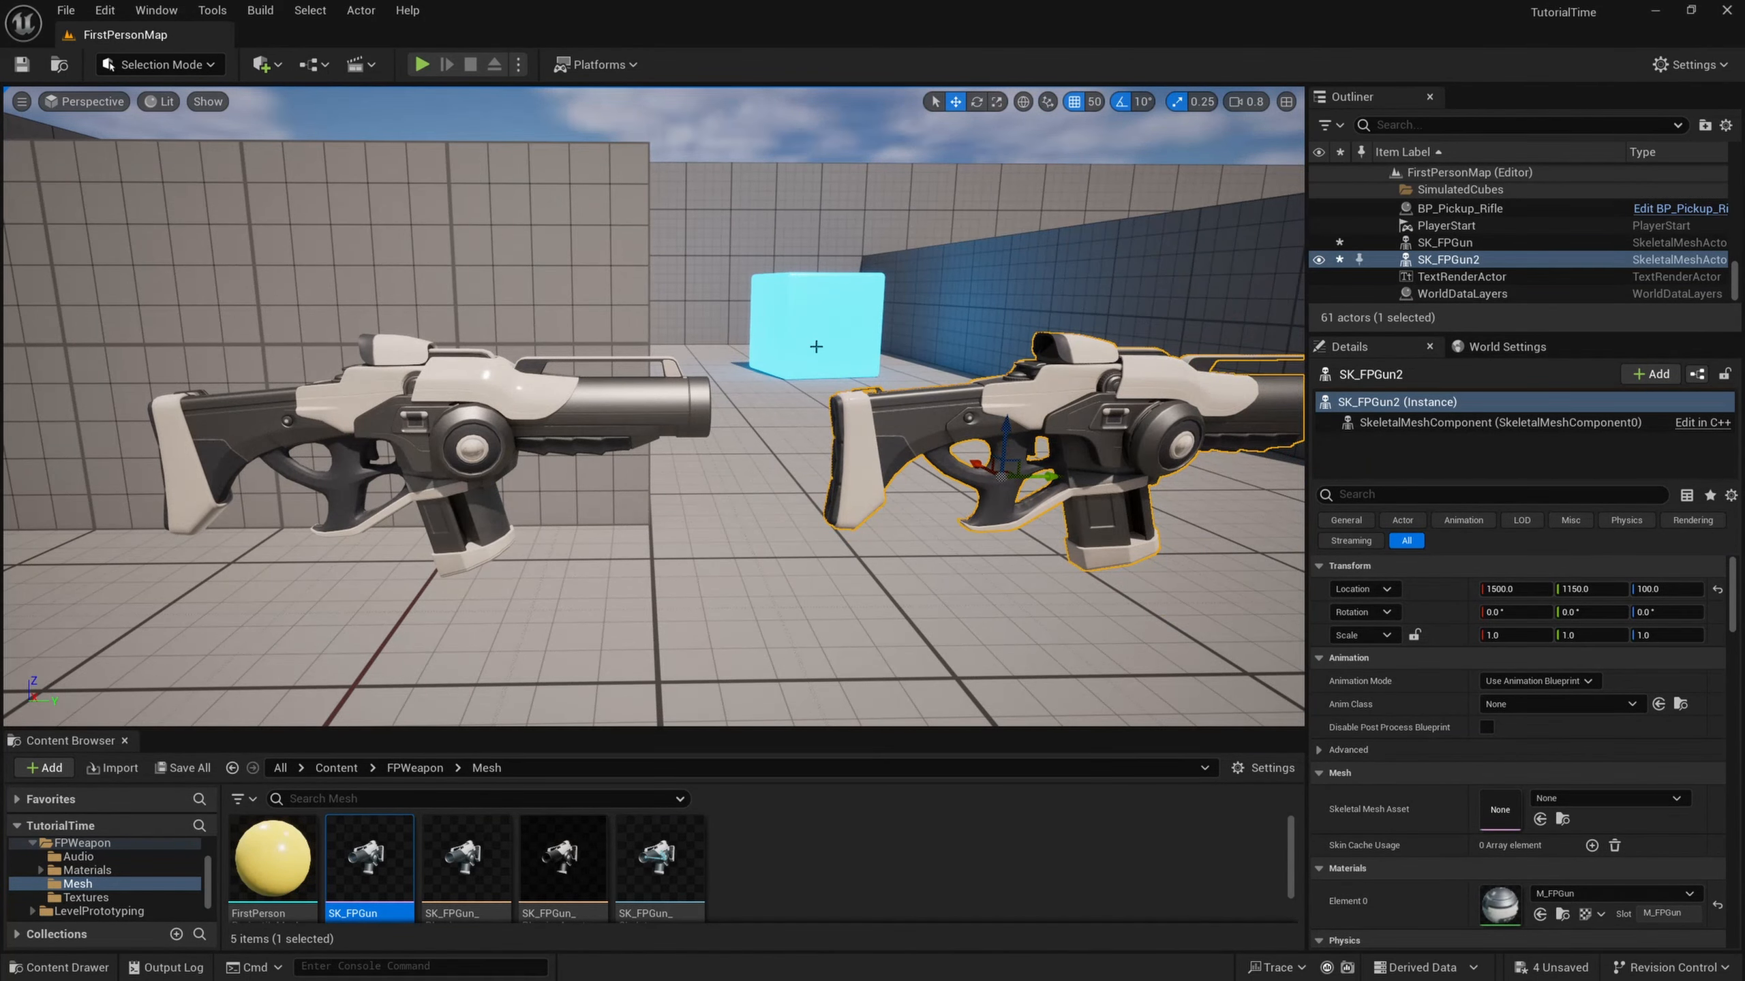
Return to the Materials folder, enlarge the content area and duplicate MI_Test_1 as MI_Test_2.
left_click(347, 769)
double_click(658, 860)
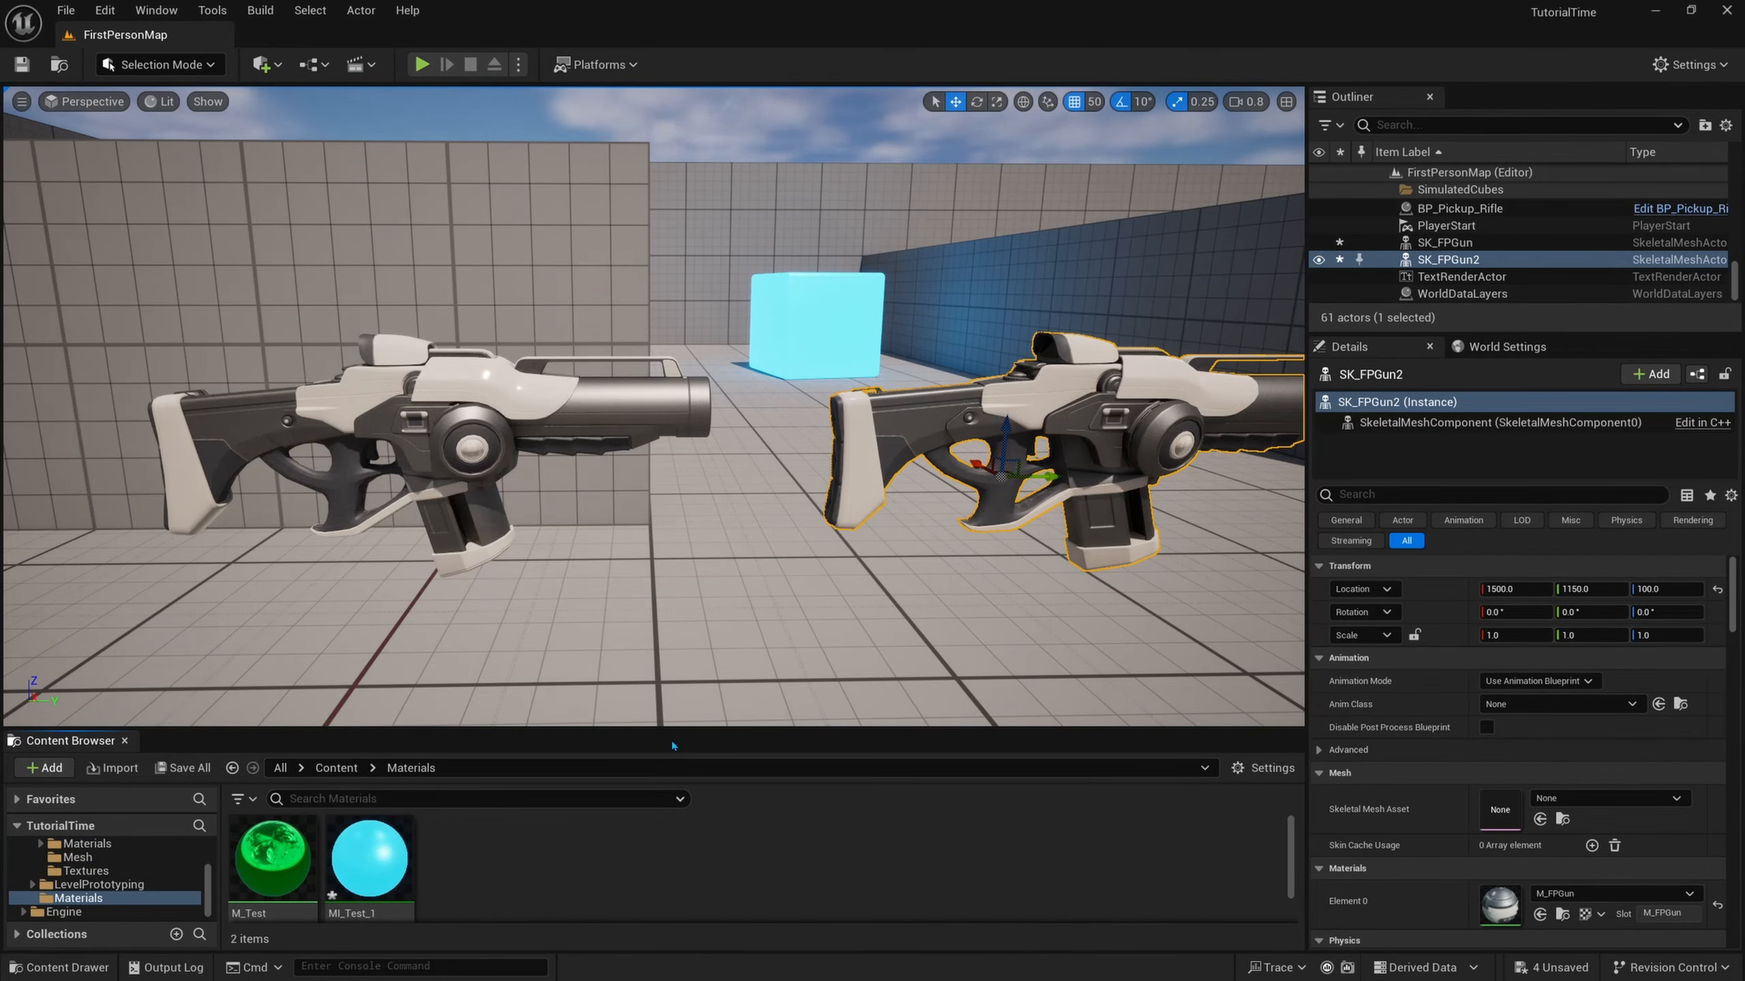
left_click_drag(665, 739, 665, 693)
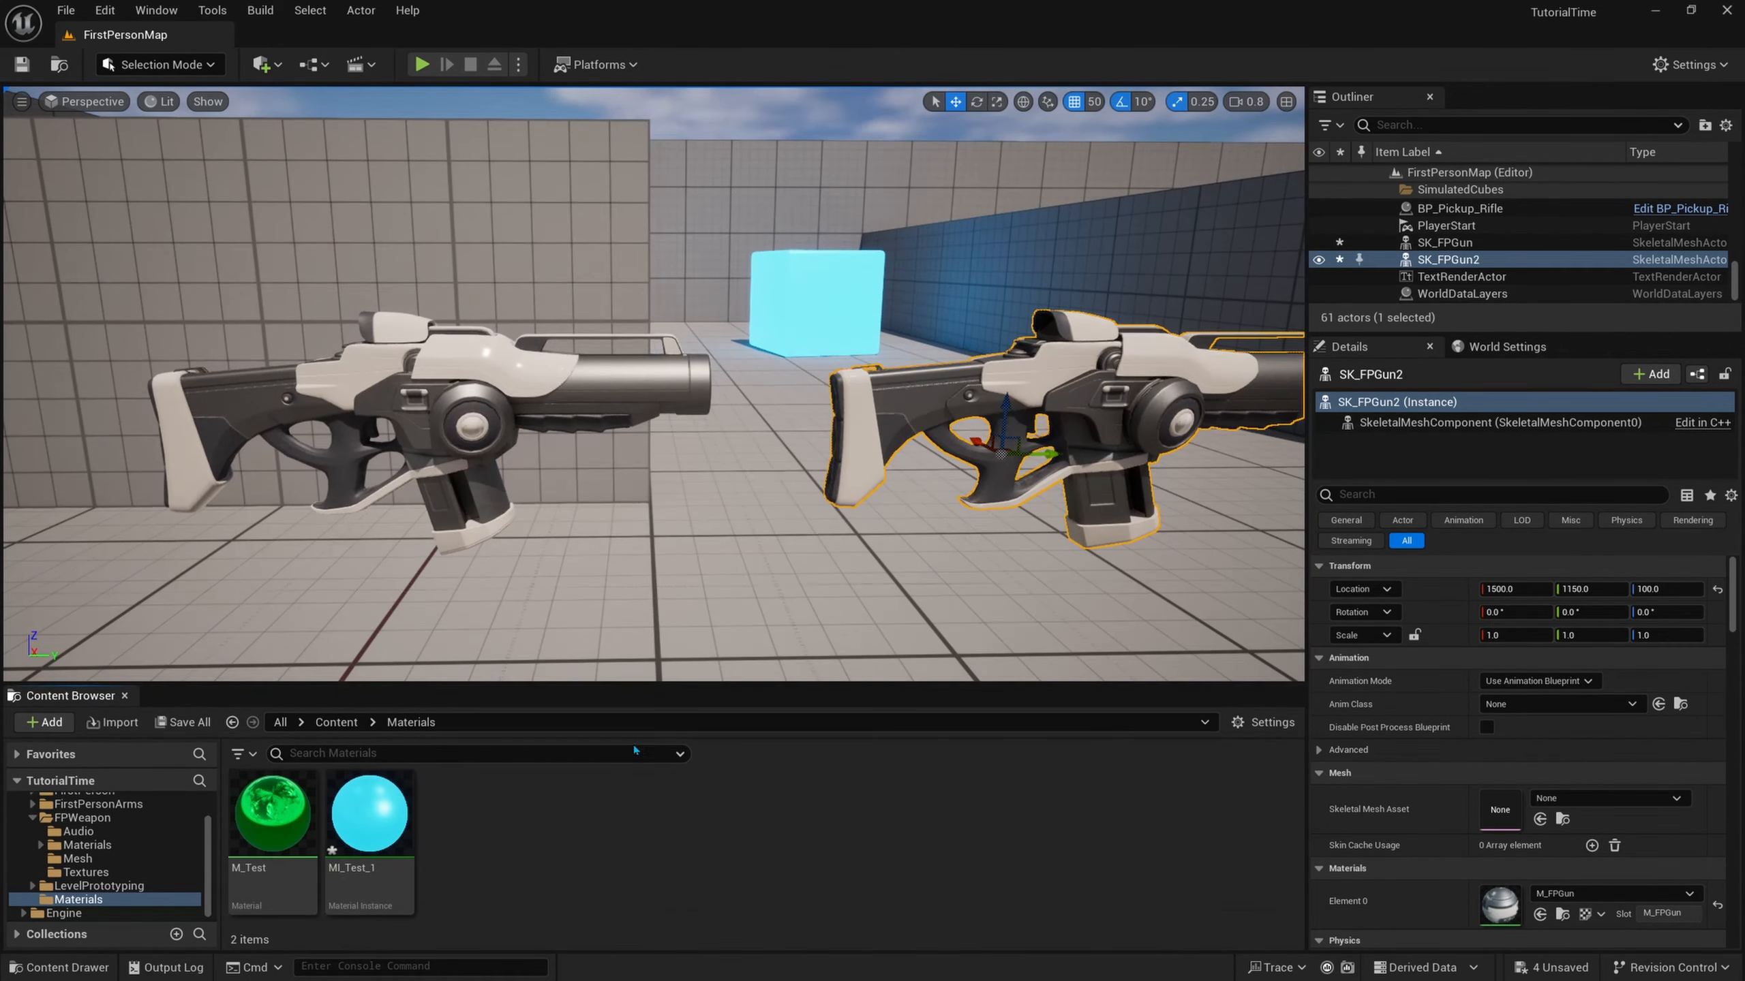
right_click(383, 798)
left_click(402, 863)
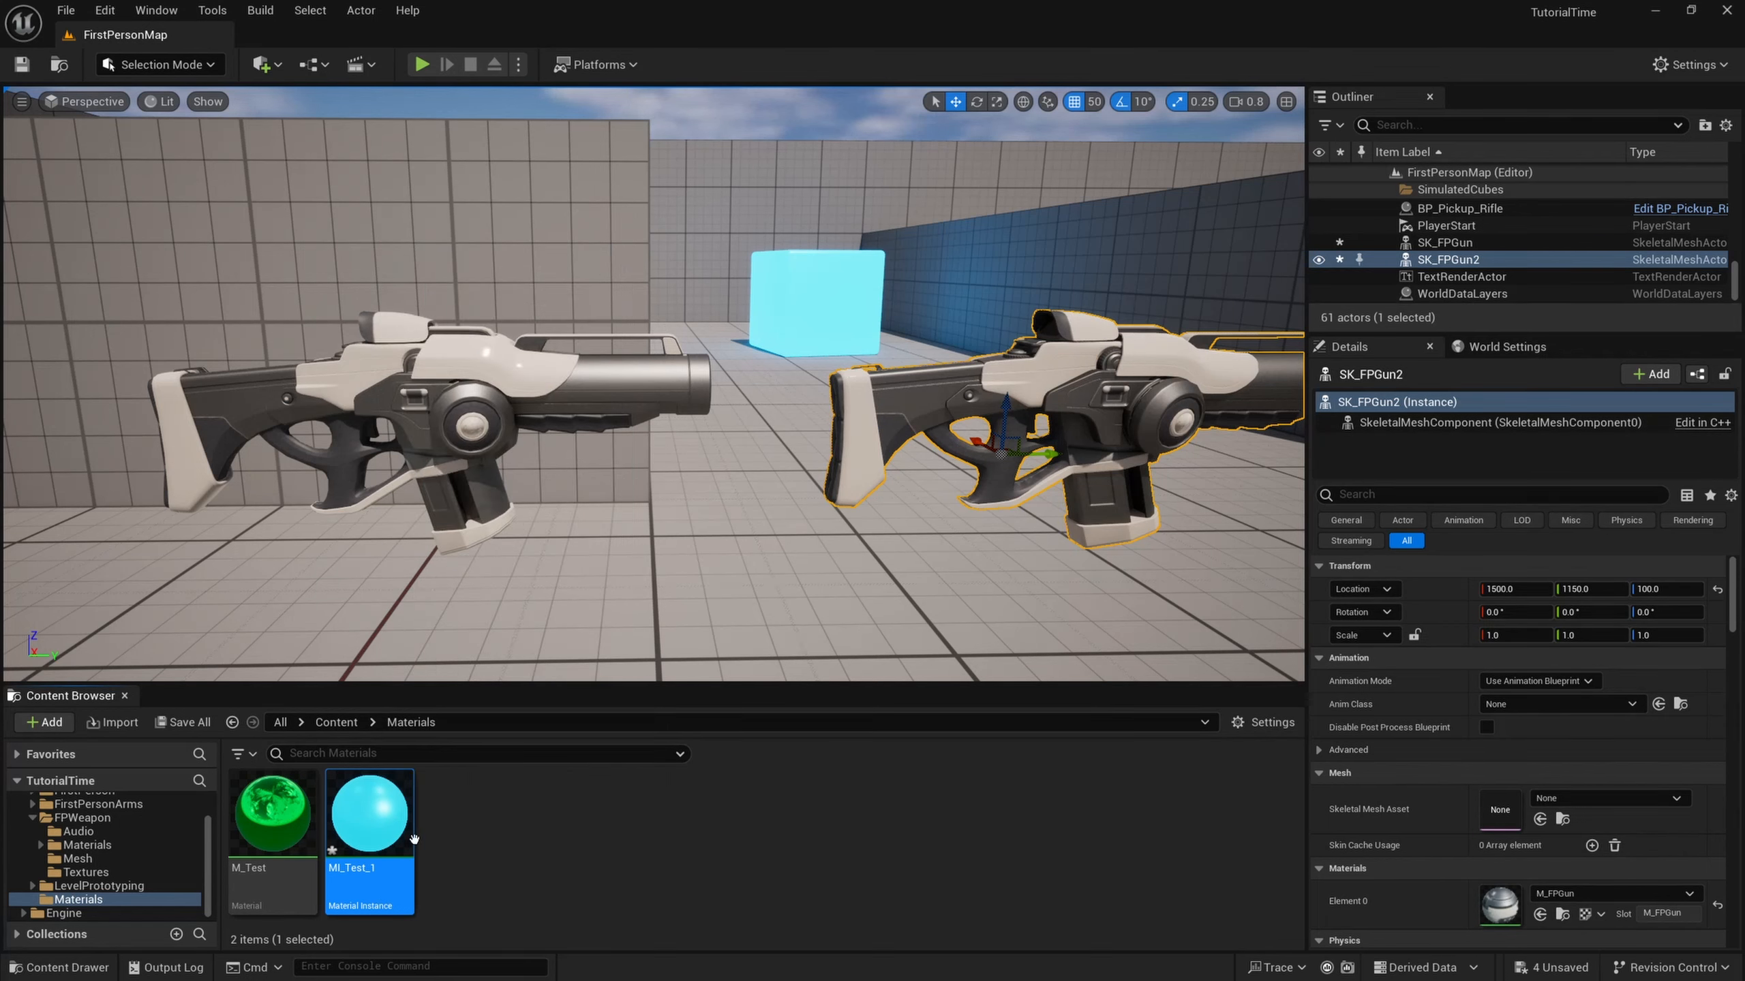
right_click(396, 838)
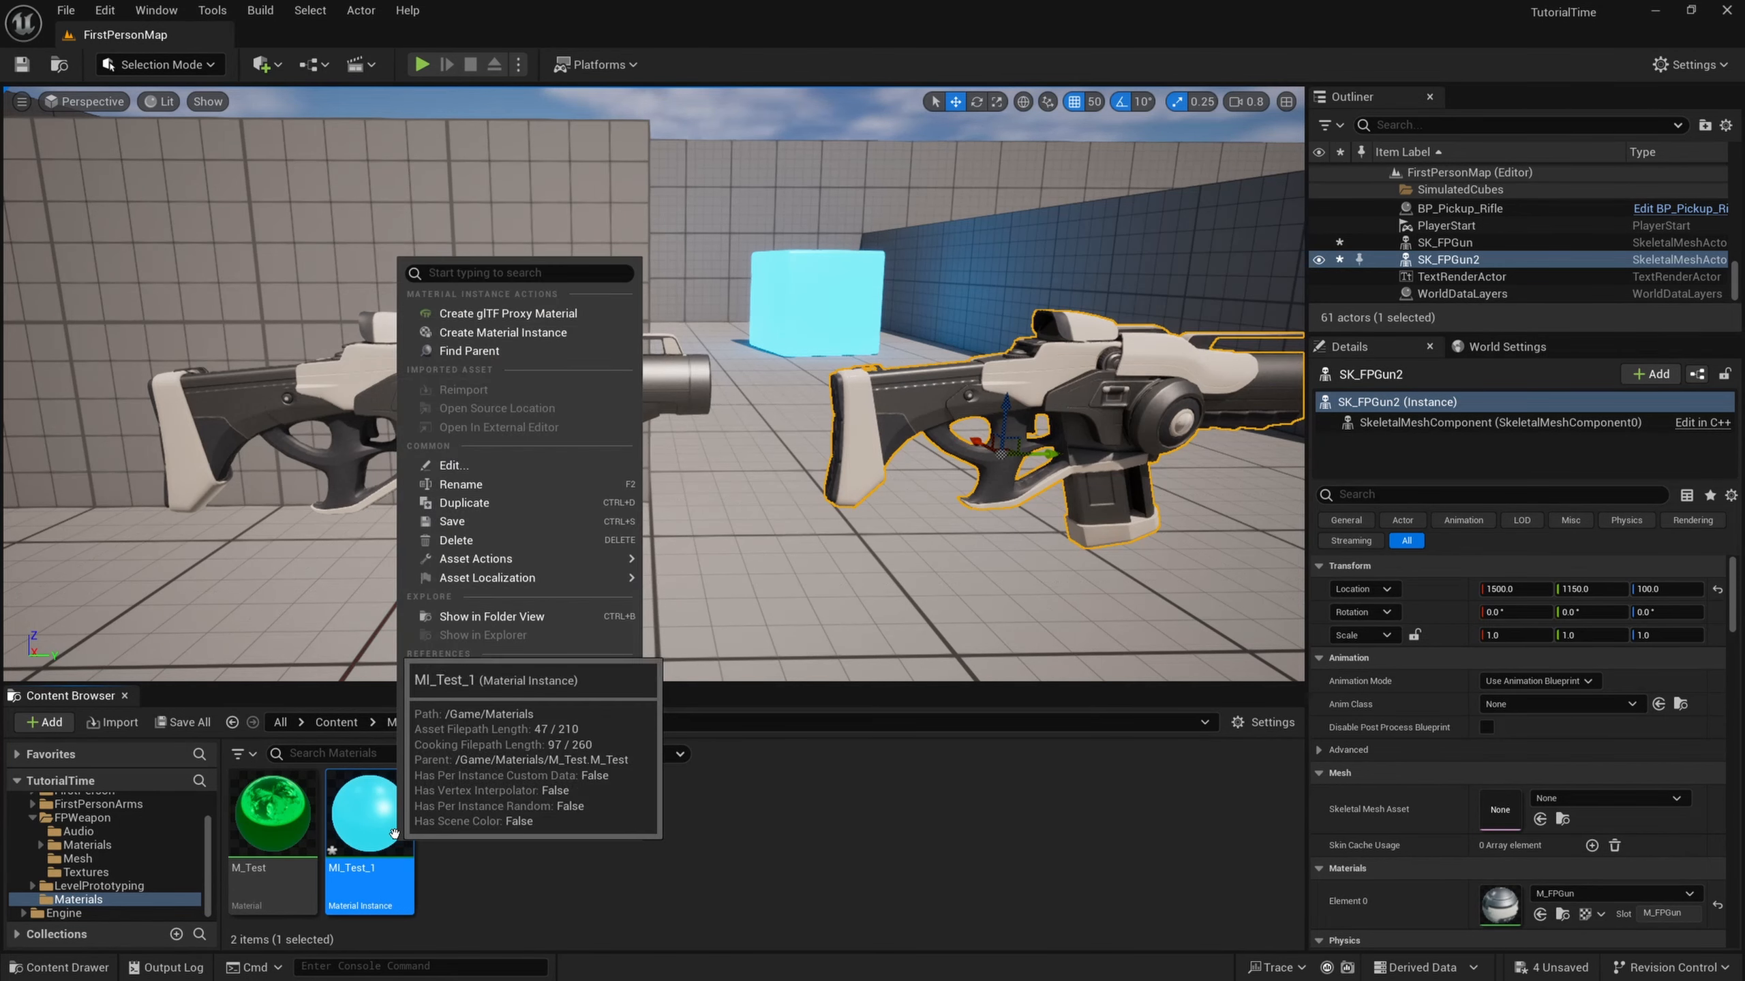
left_click(479, 510)
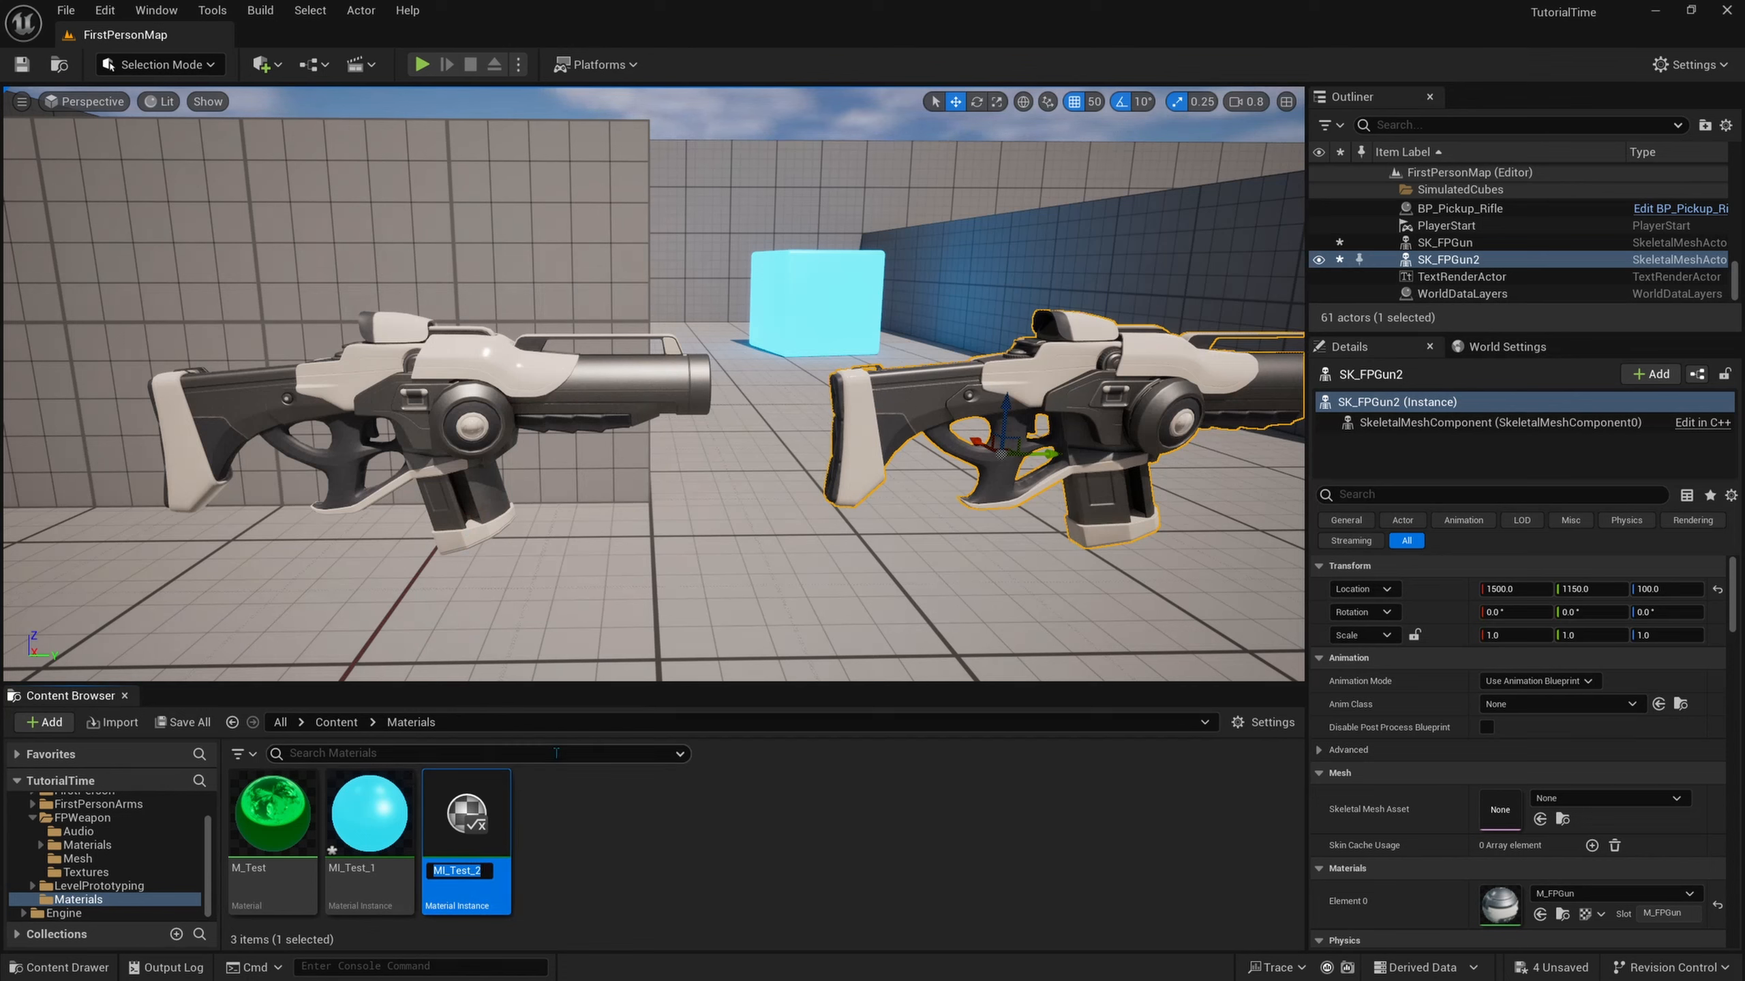
key("Return")
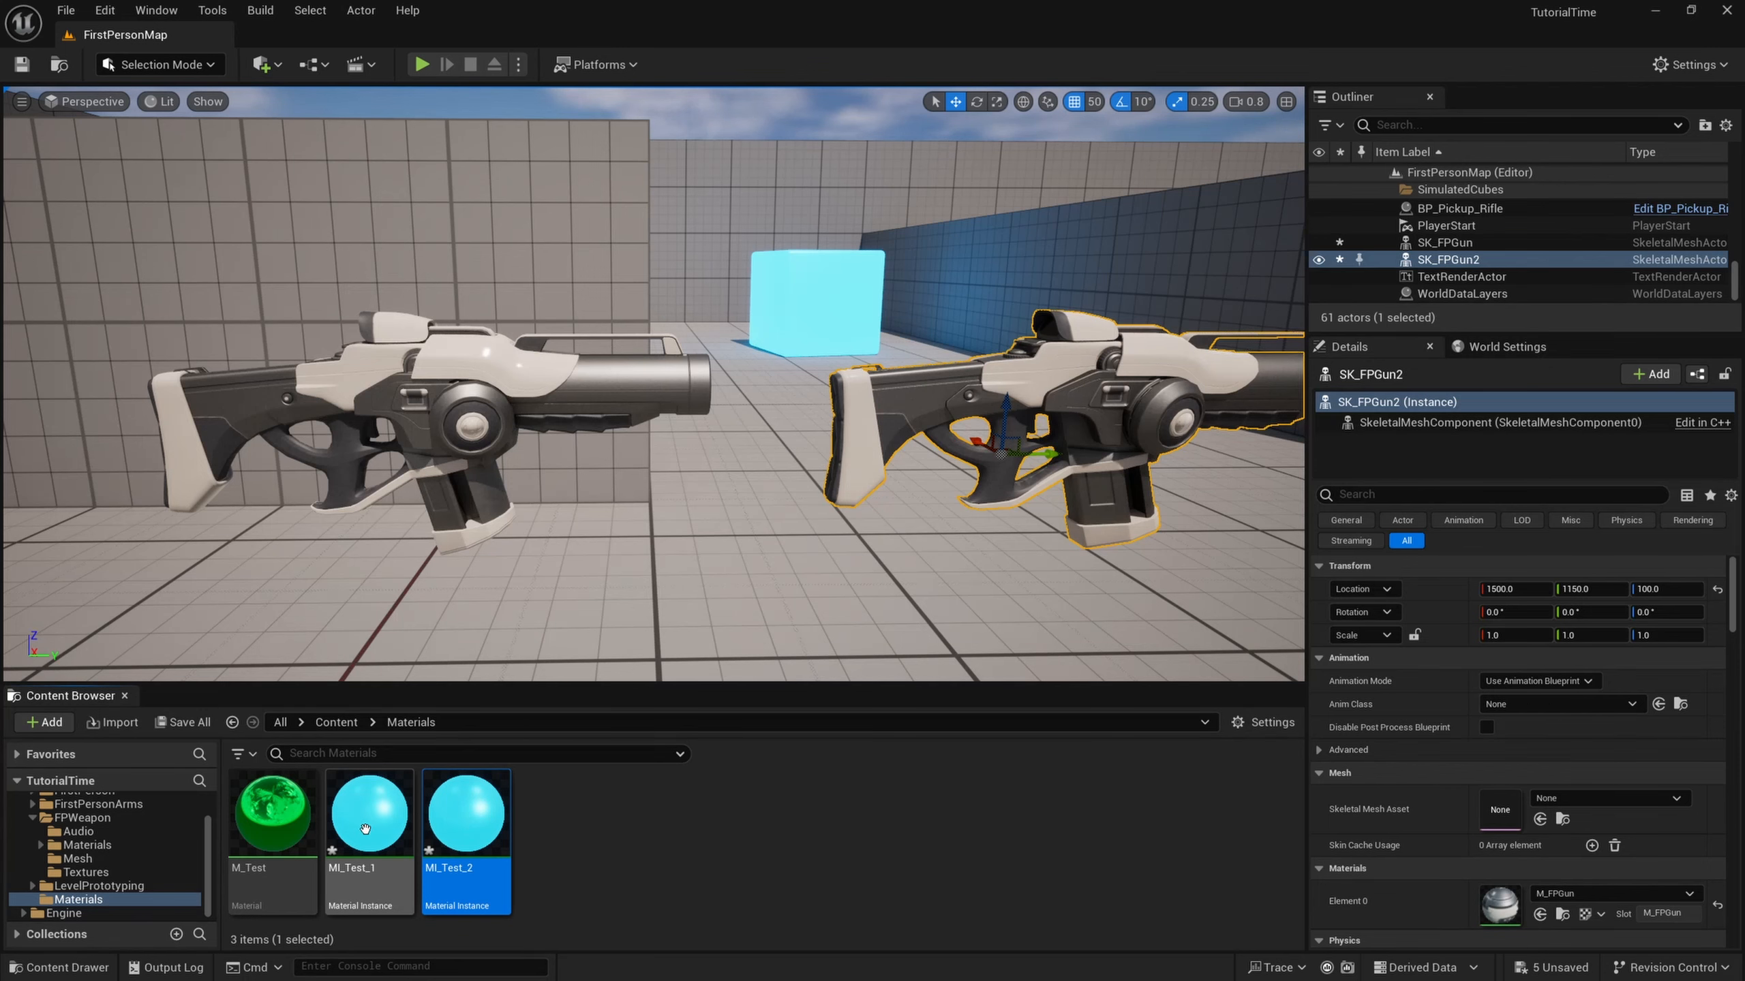
Apply MI_Test_1 to the original SK_FPGun and MI_Test_2 to its duplicate in the level.
left_click_drag(364, 827, 443, 435)
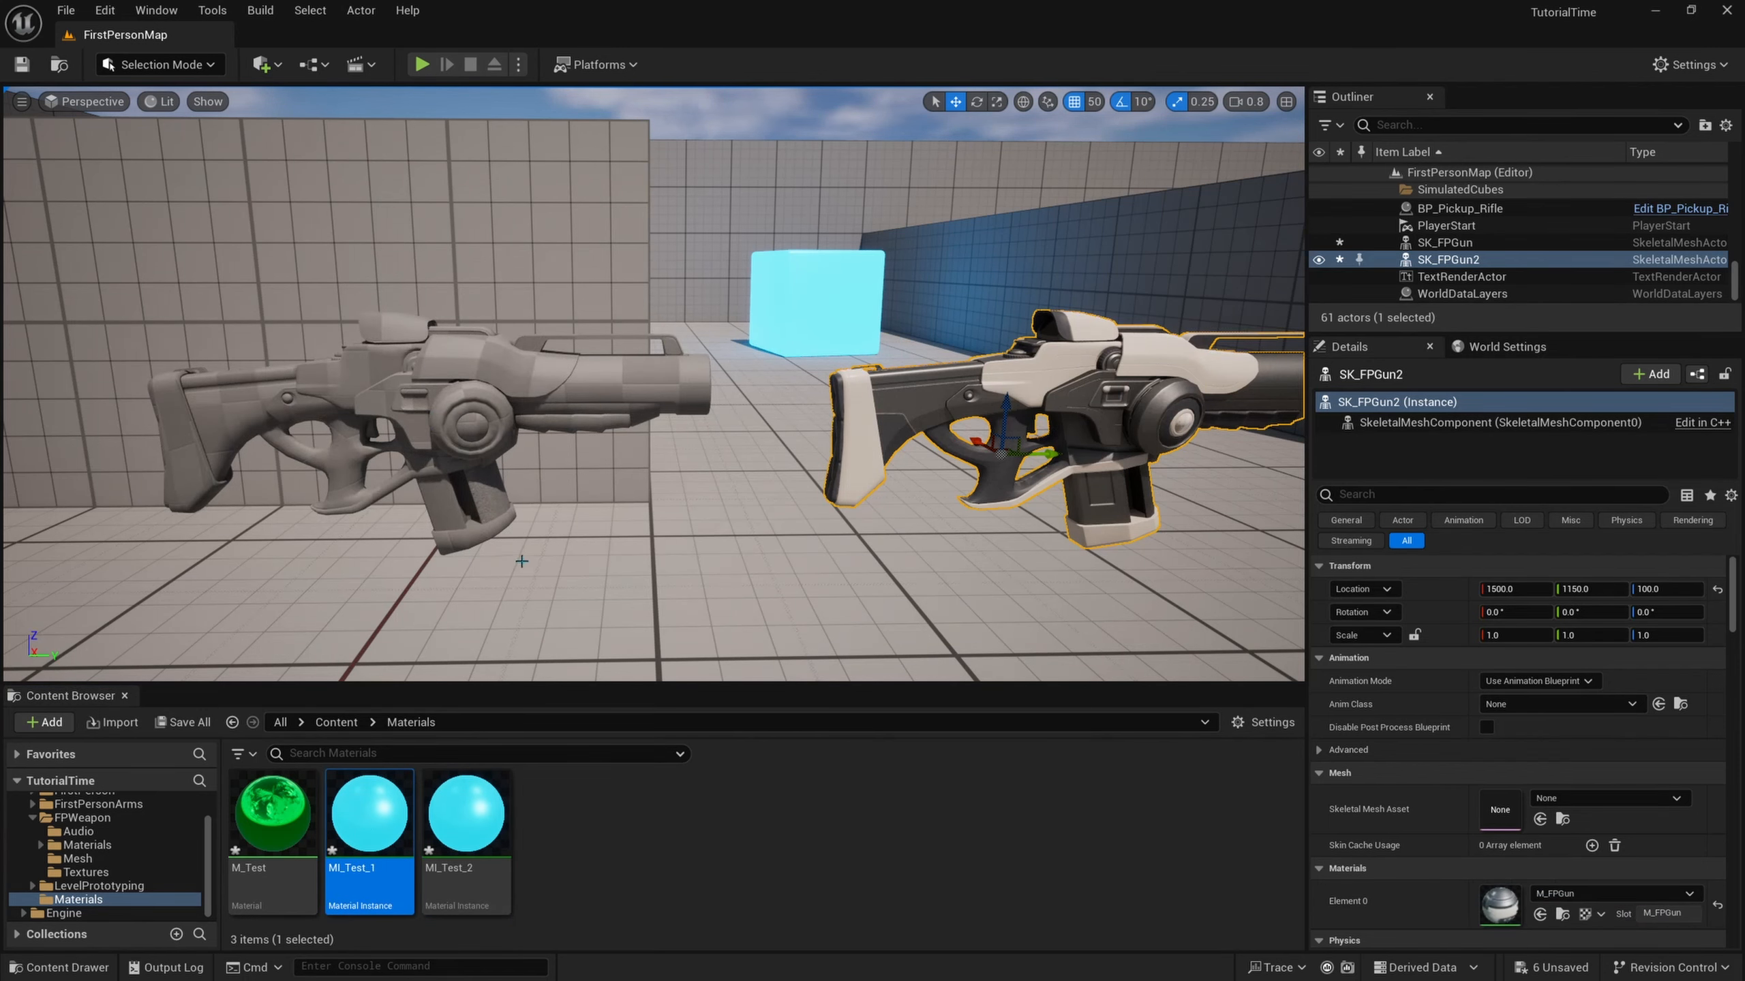
right_click_drag(519, 564, 556, 576)
left_click_drag(468, 791, 945, 389)
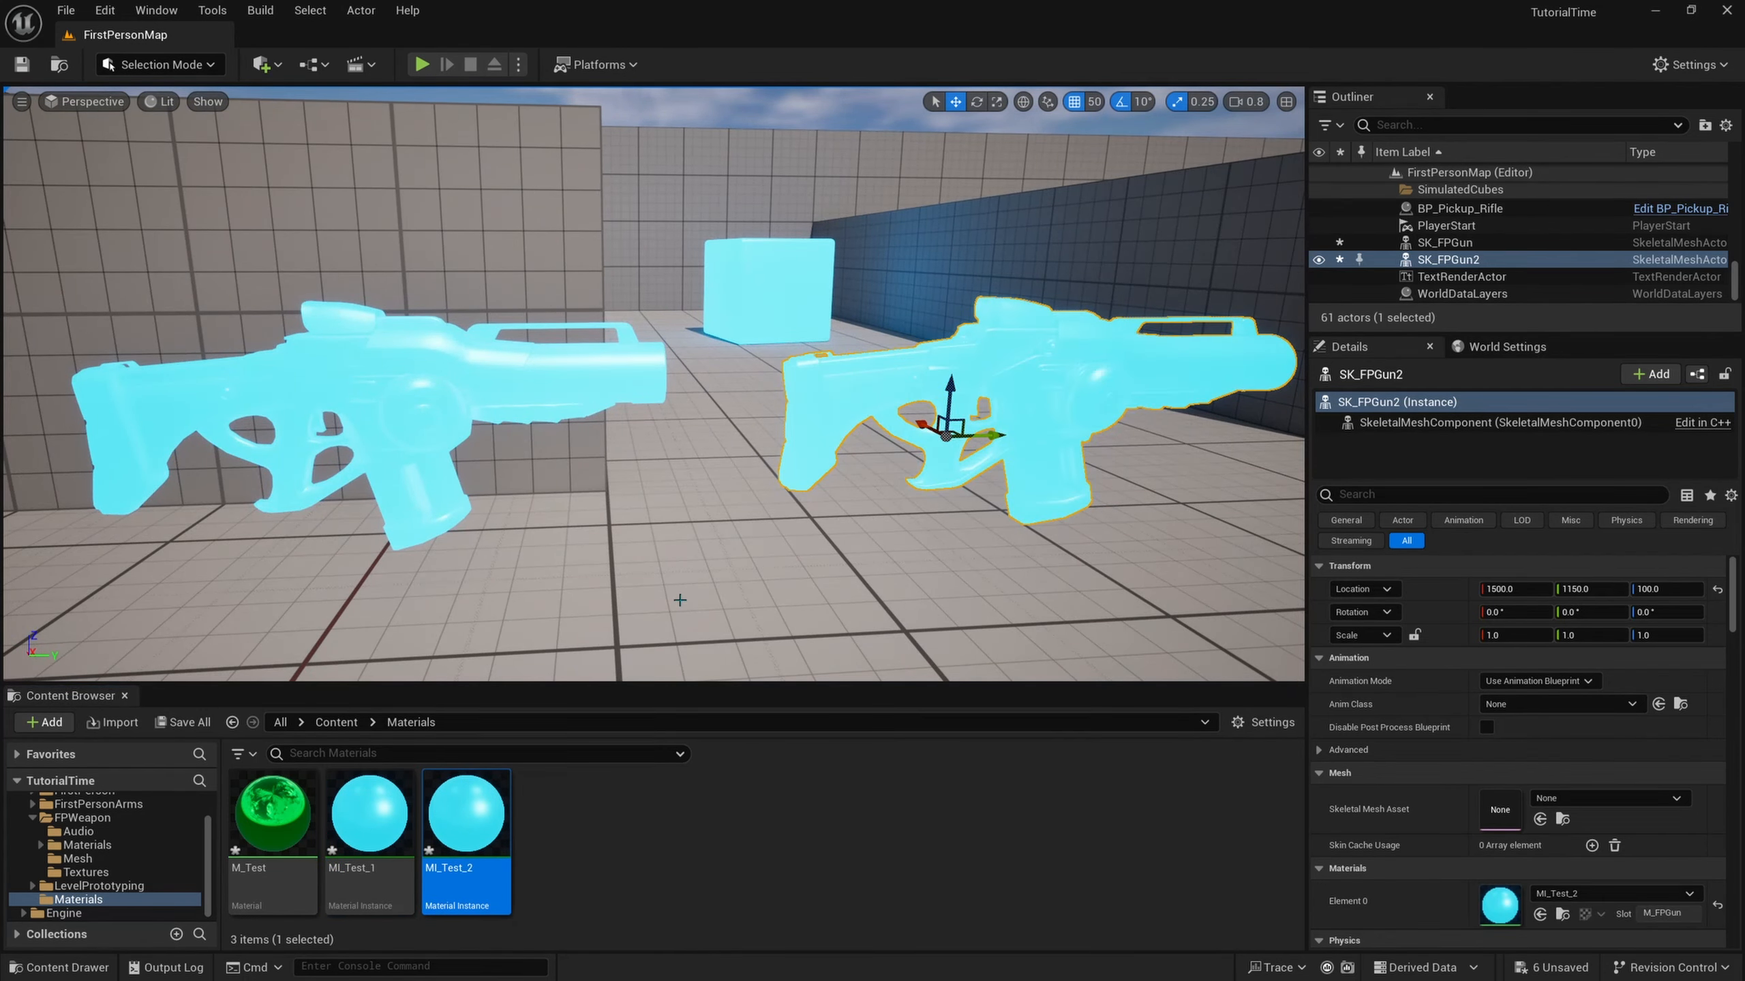
right_click_drag(678, 600, 717, 575)
key("d")
key("a")
Open the MI_Test_2 material instance and set its Color parameter to red.
double_click(507, 797)
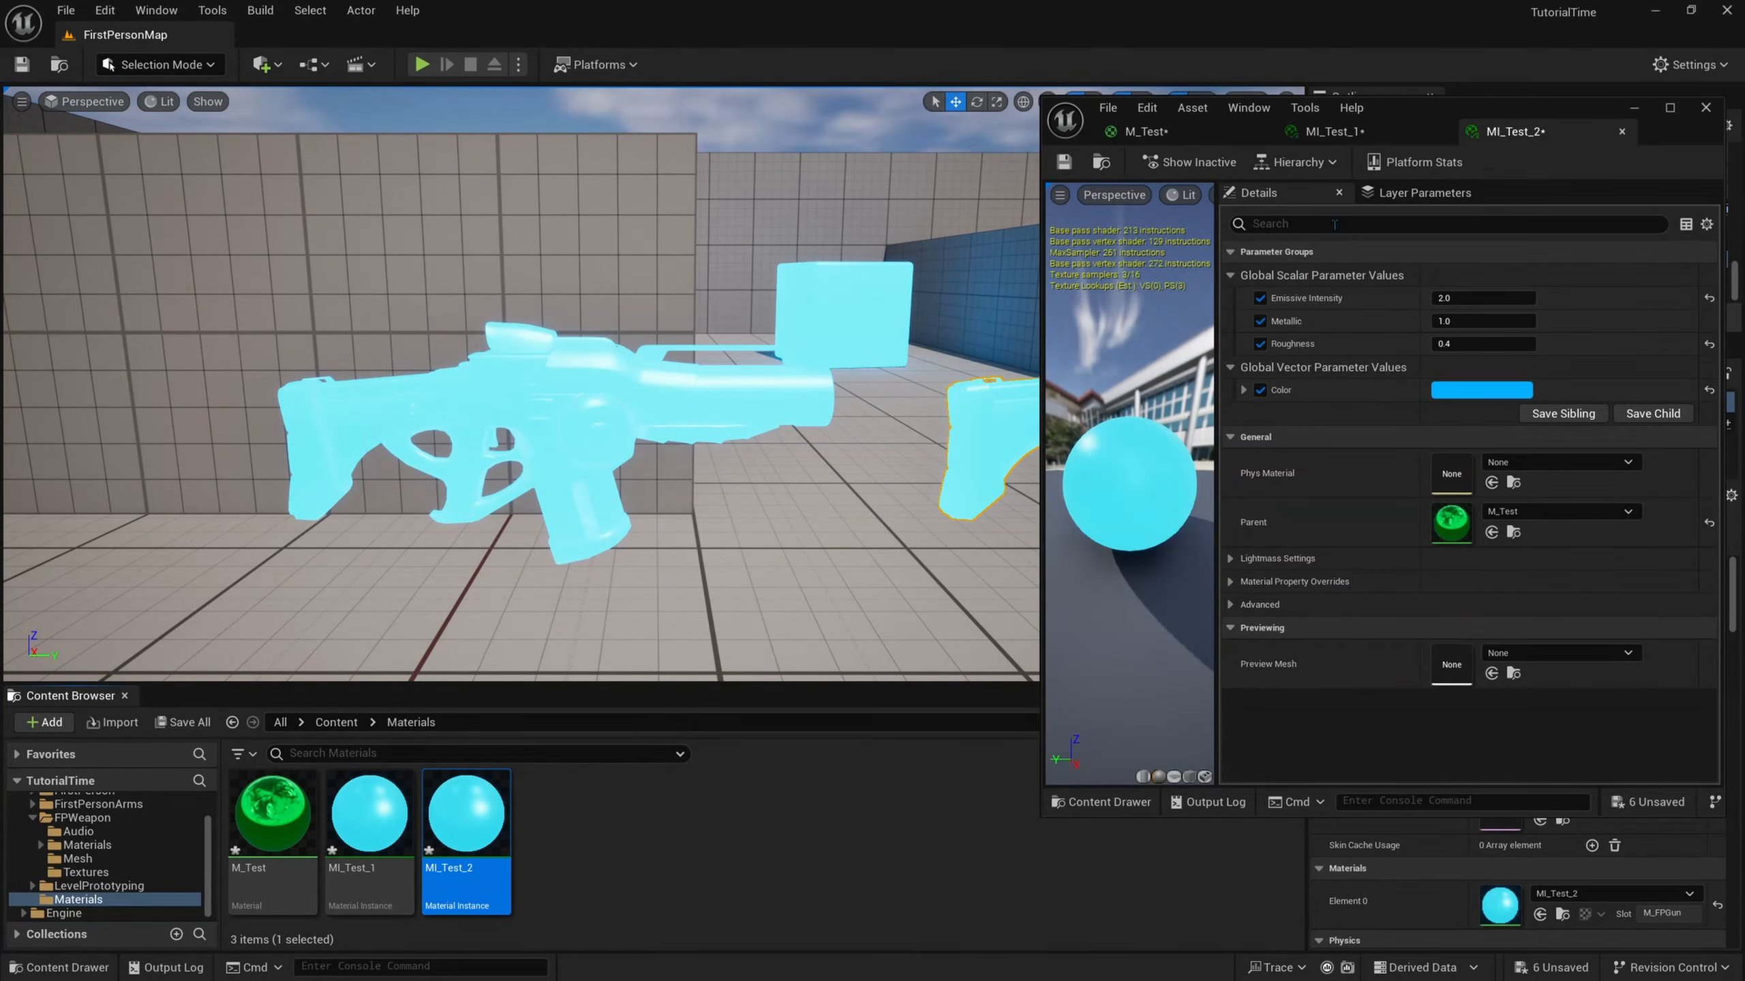
right_click_drag(1024, 466, 1041, 469)
key("d")
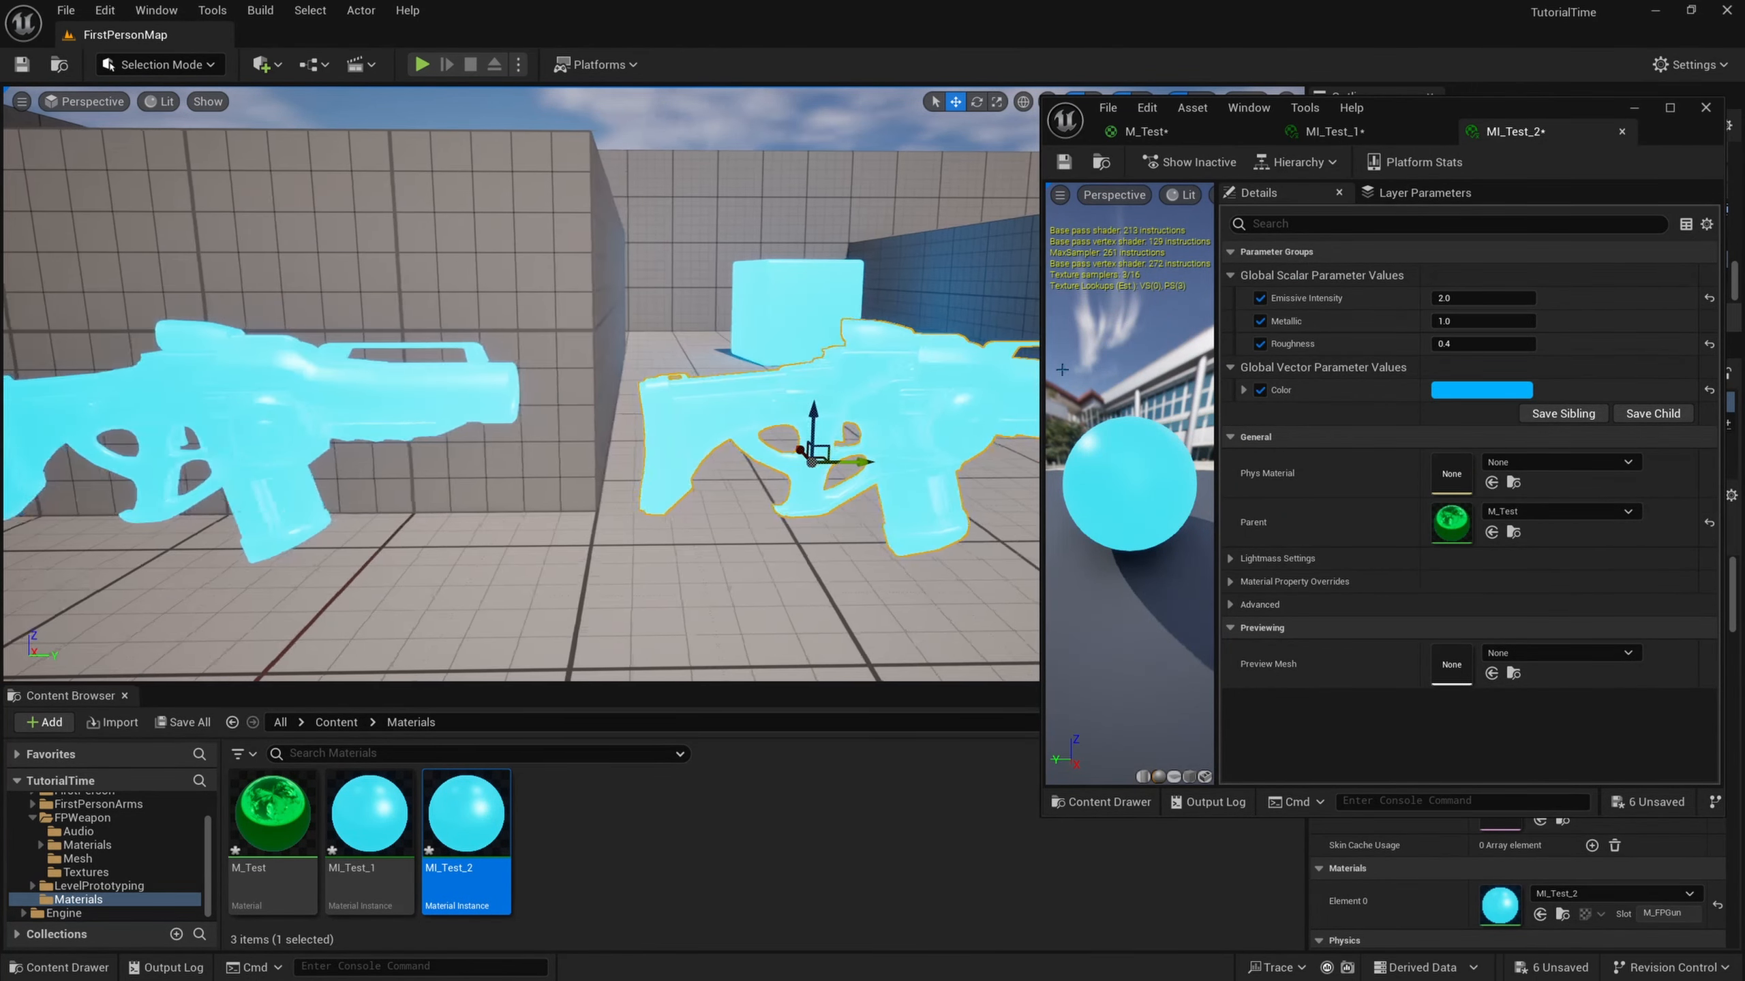
left_click(1481, 390)
left_click_drag(1212, 512, 1256, 534)
left_click(1289, 815)
scroll(819, 318, "down", 5)
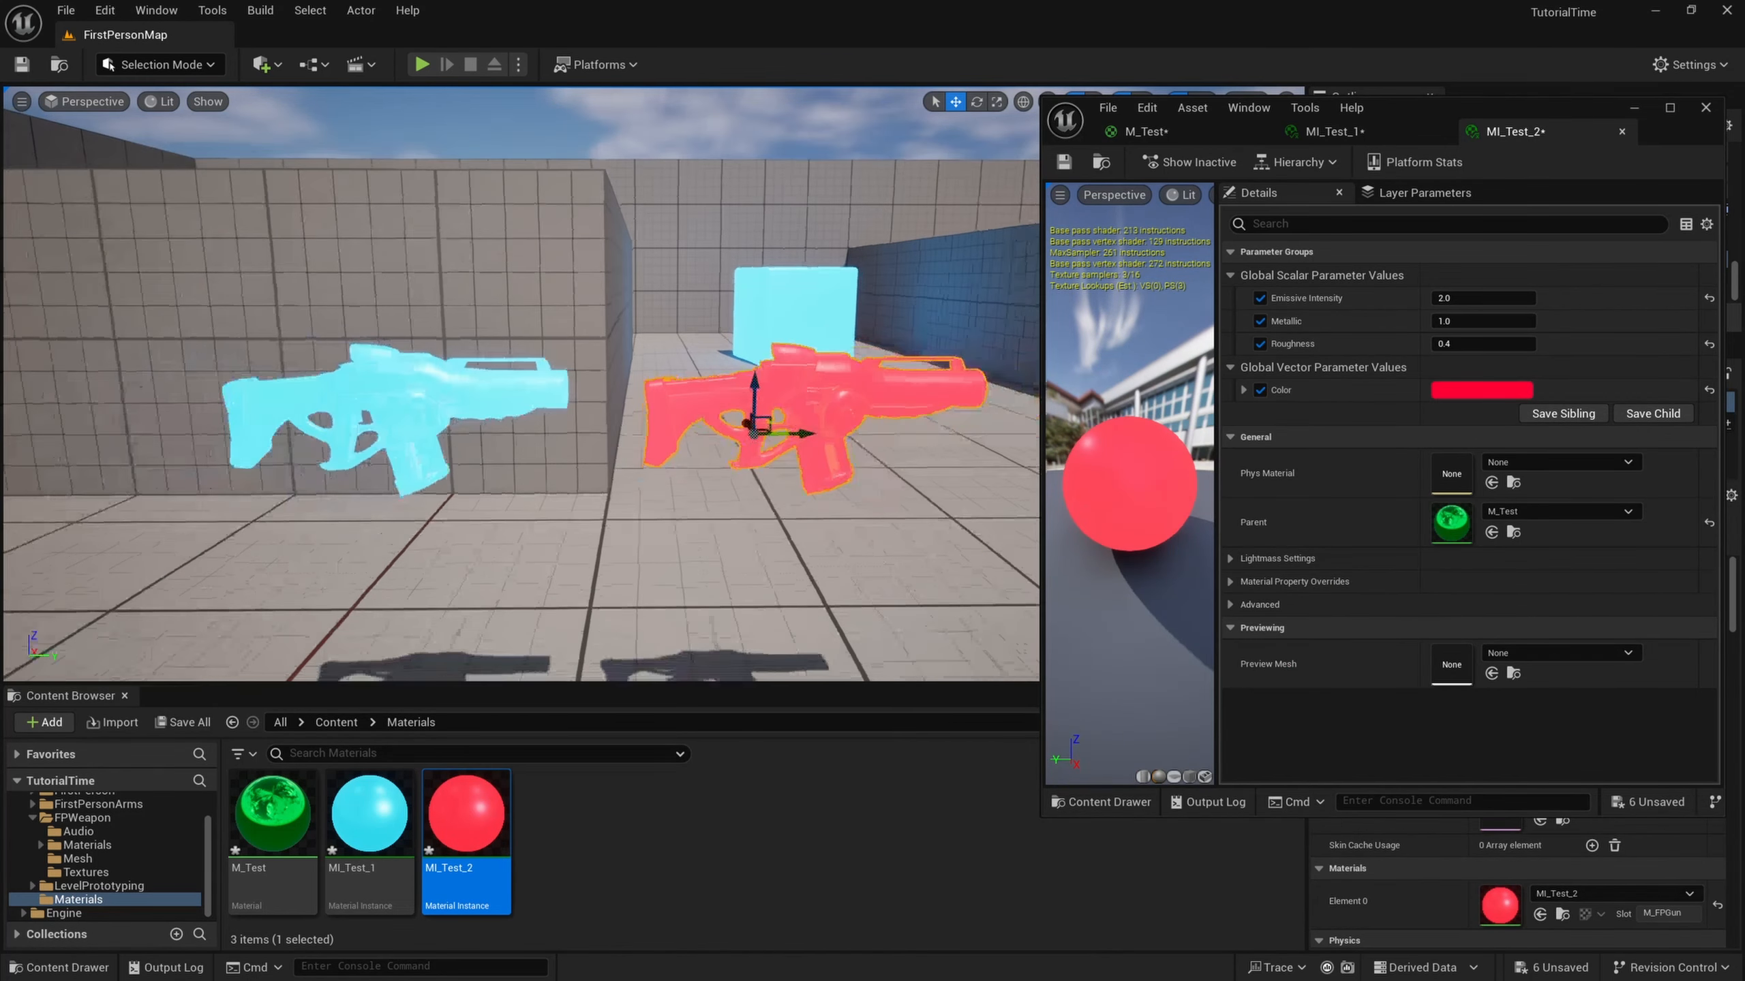
Delete the glowing chamfer cube behind the guns and move the instance editor aside so both guns are in view.
left_click(819, 317)
key("Delete")
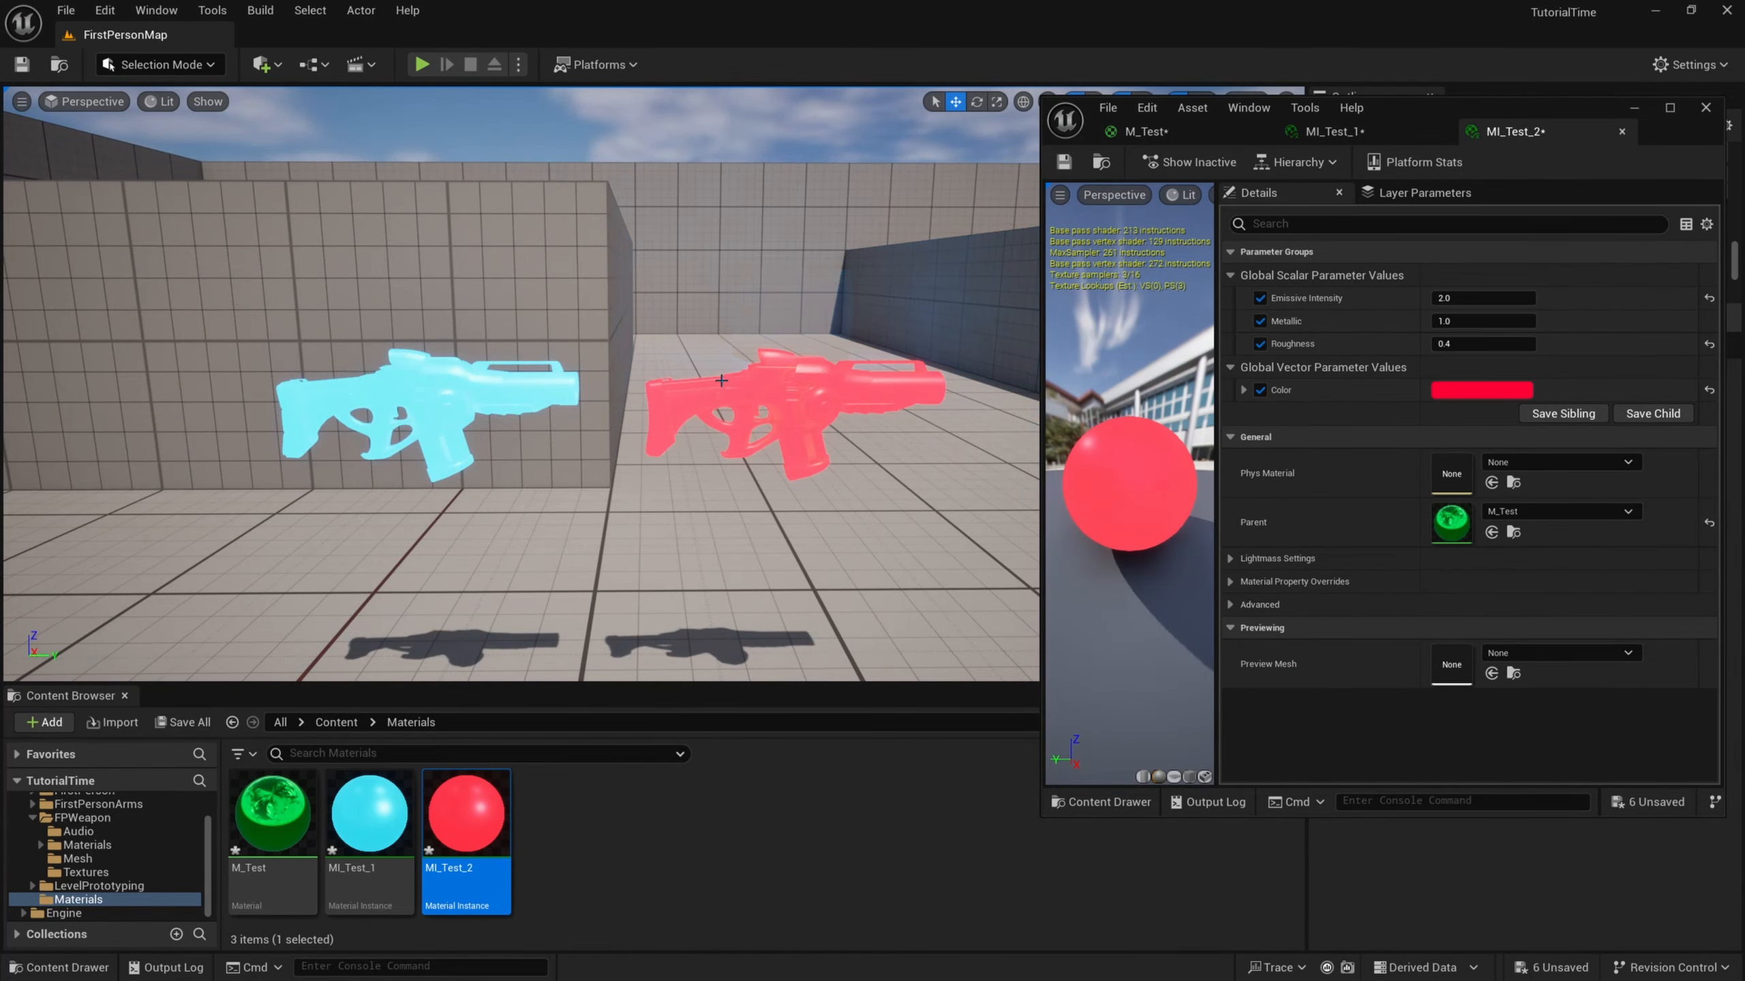
key("w")
right_click_drag(921, 313, 931, 313)
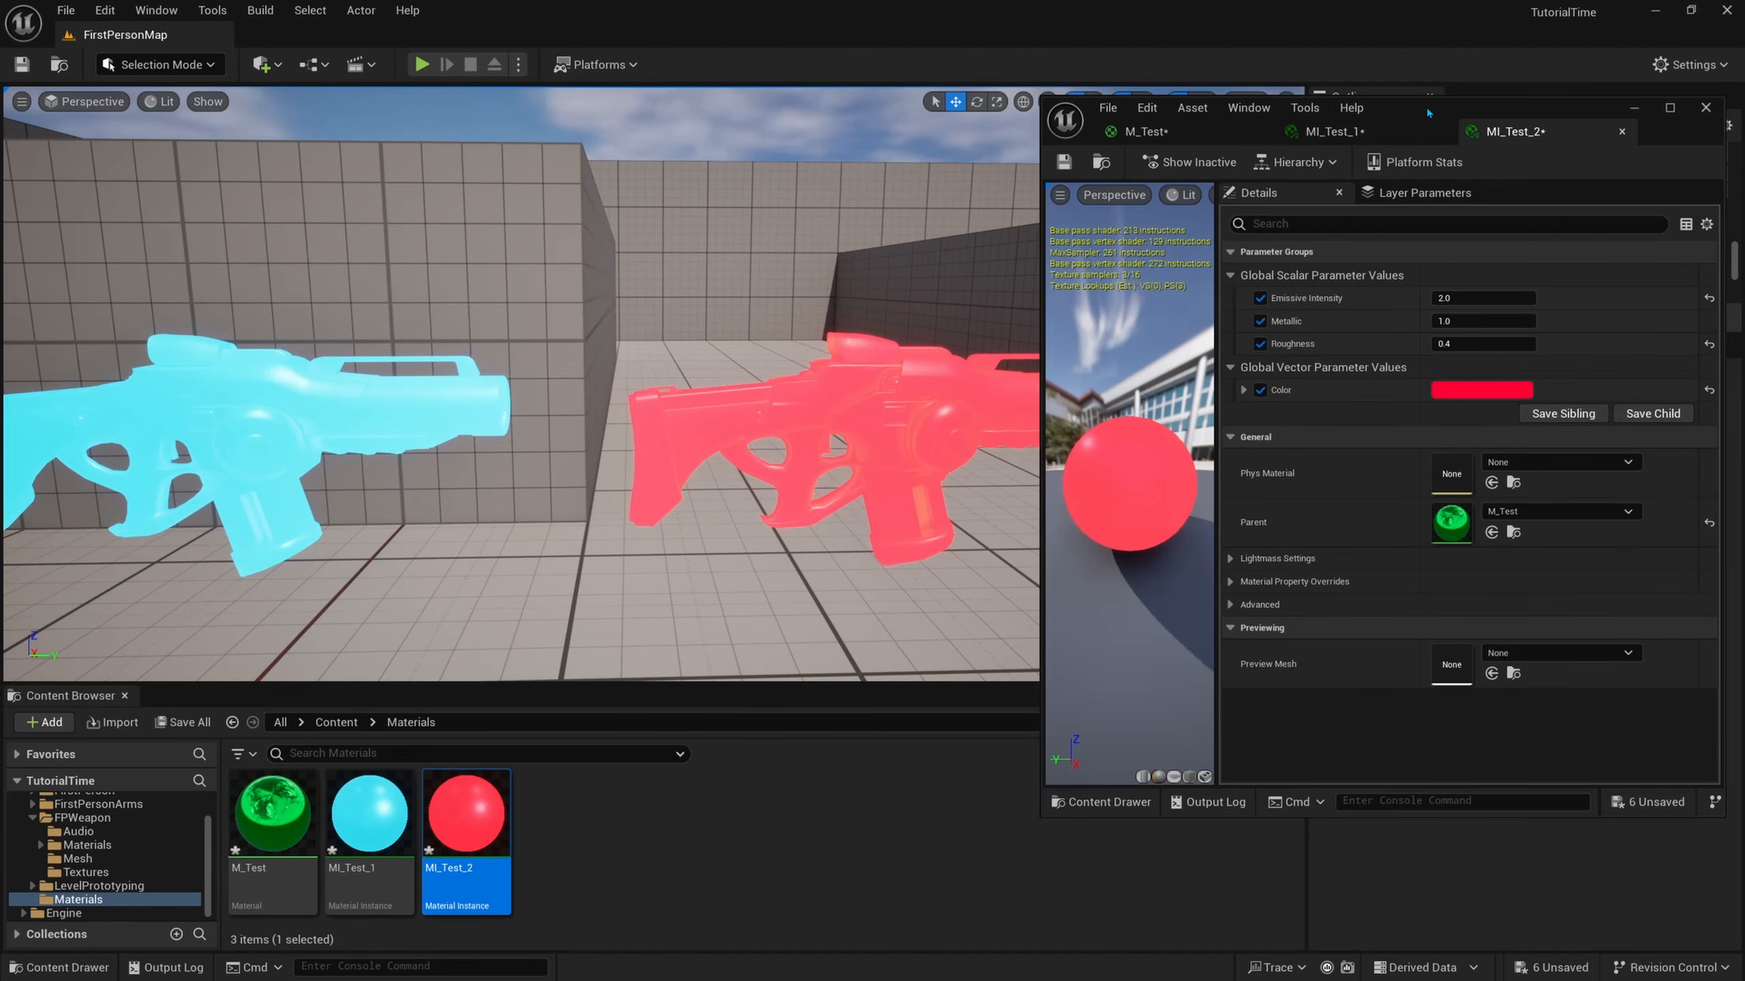
left_click_drag(1422, 108, 1493, 108)
right_click_drag(921, 313, 921, 314)
key("s")
right_click_drag(580, 416, 580, 416)
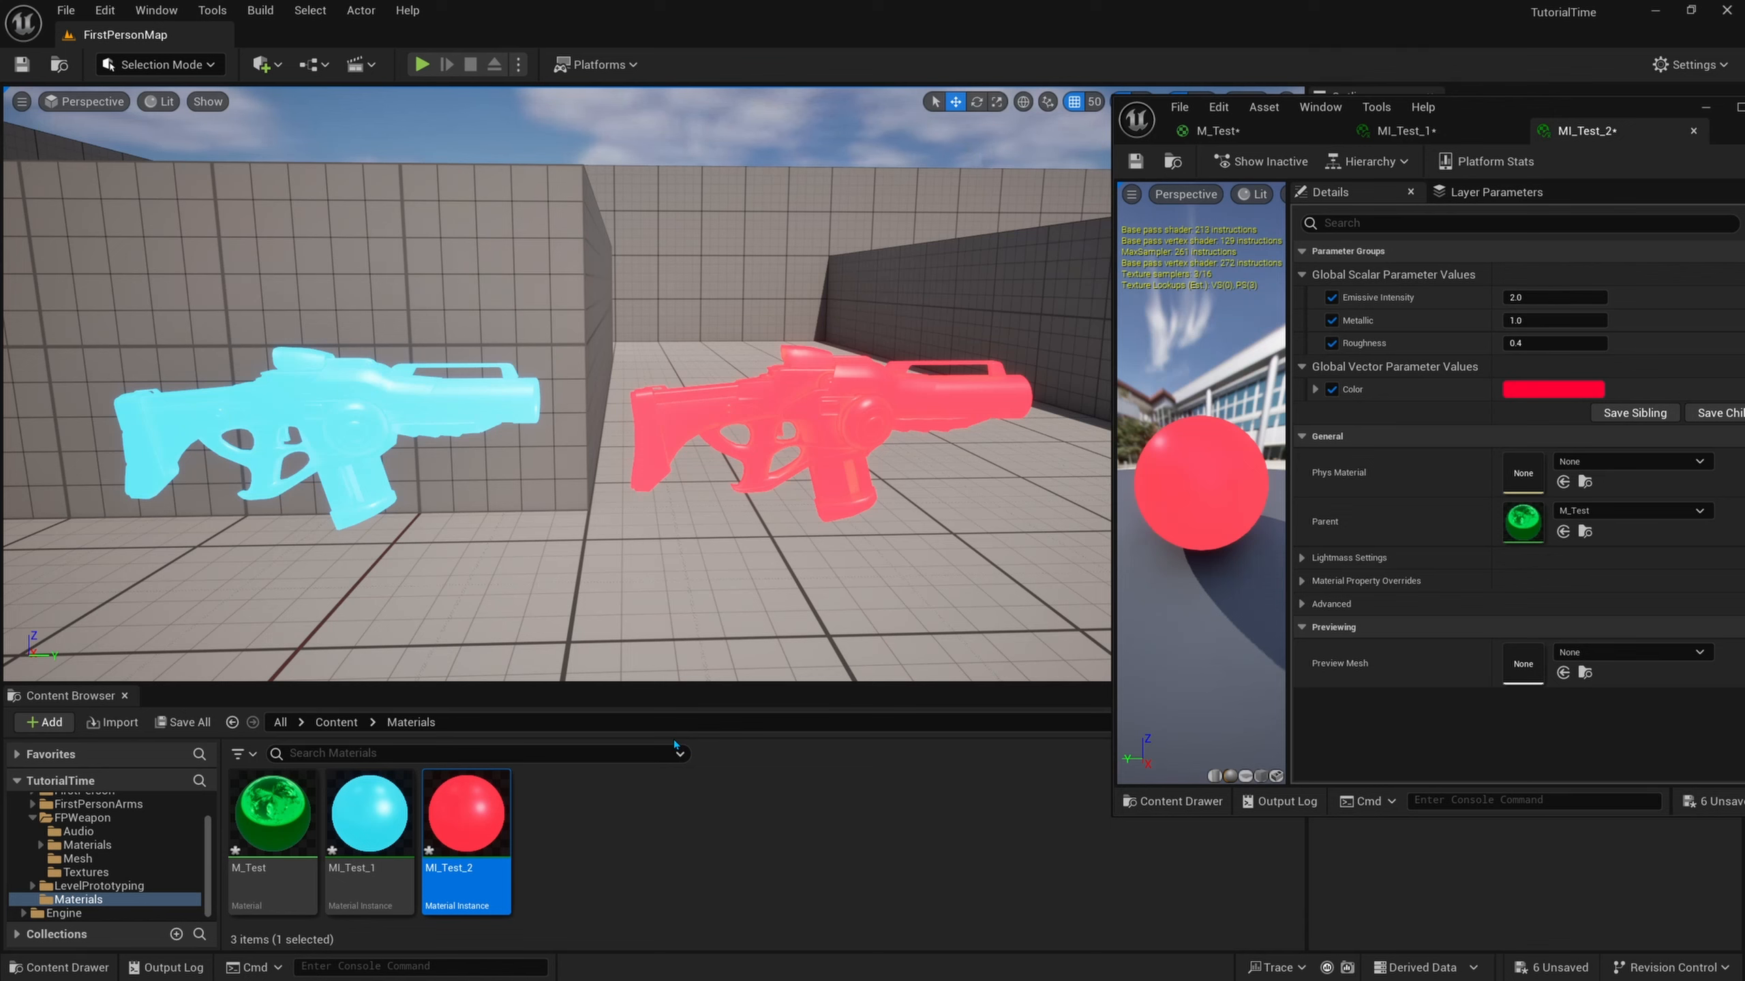
Open the parent material M_Test, examine its node graph and select each gun in the level for comparison.
double_click(1522, 520)
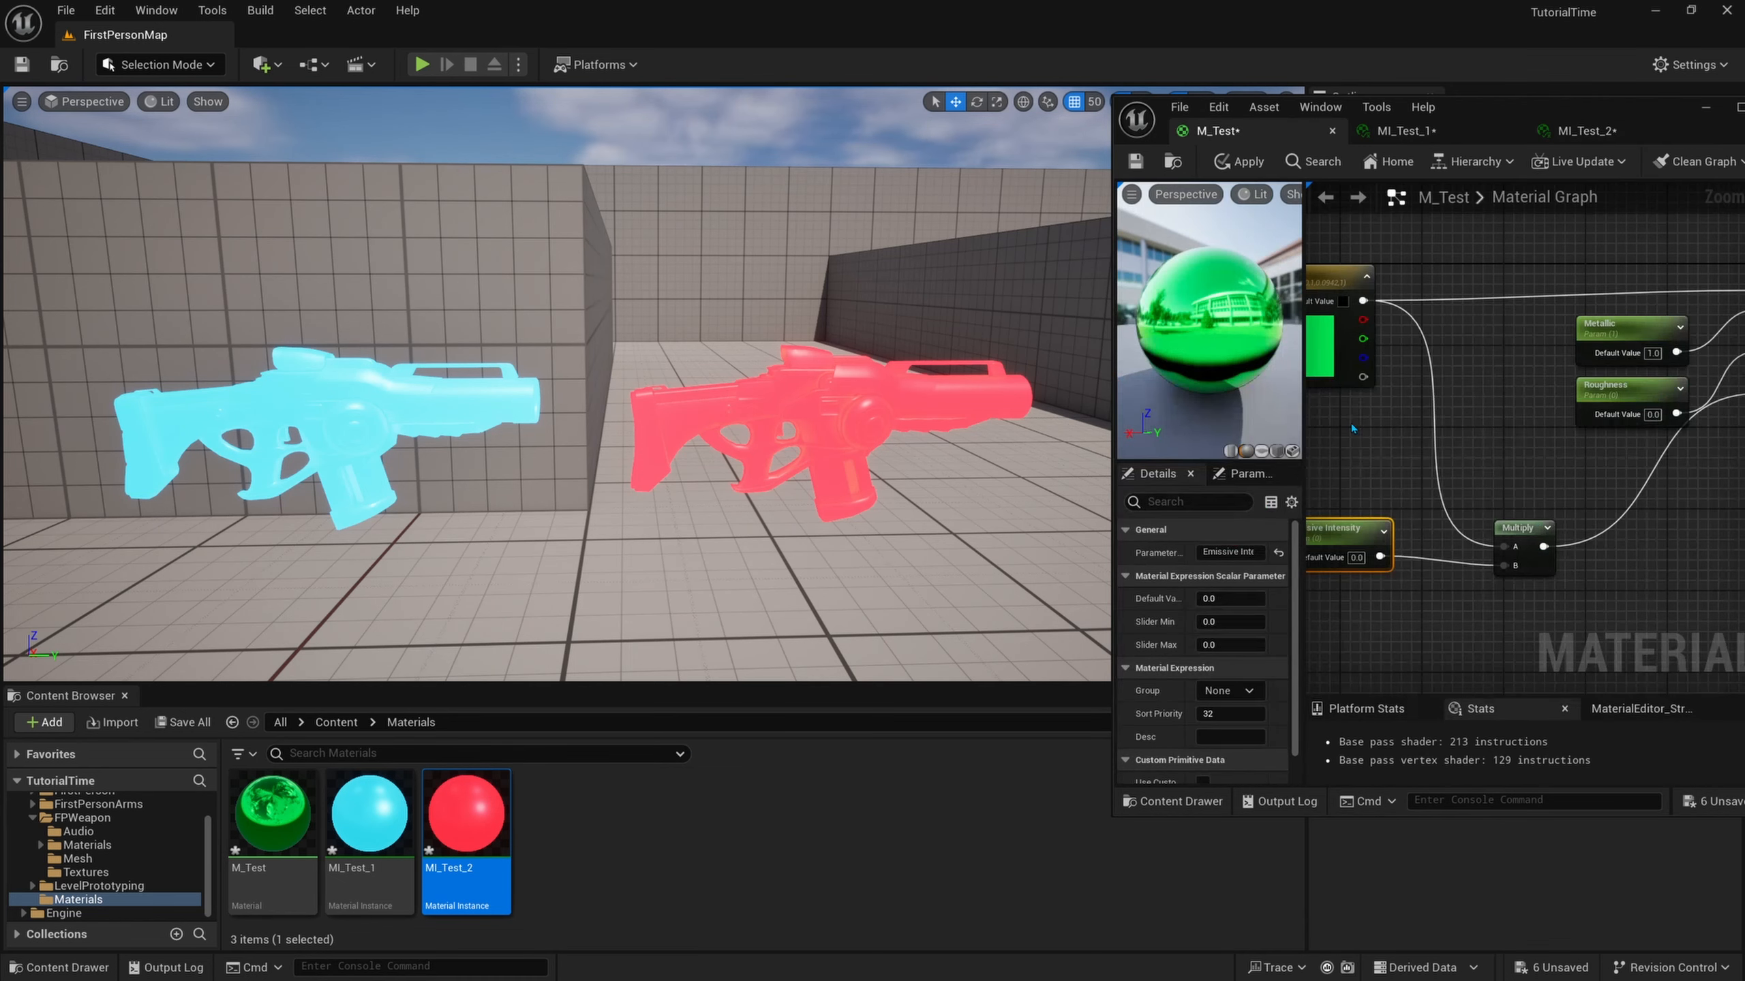
scroll(1429, 396, "down", 1)
mouse_move(1470, 409)
right_mouse_down()
mouse_move(1430, 394)
mouse_move(1479, 390)
right_mouse_up()
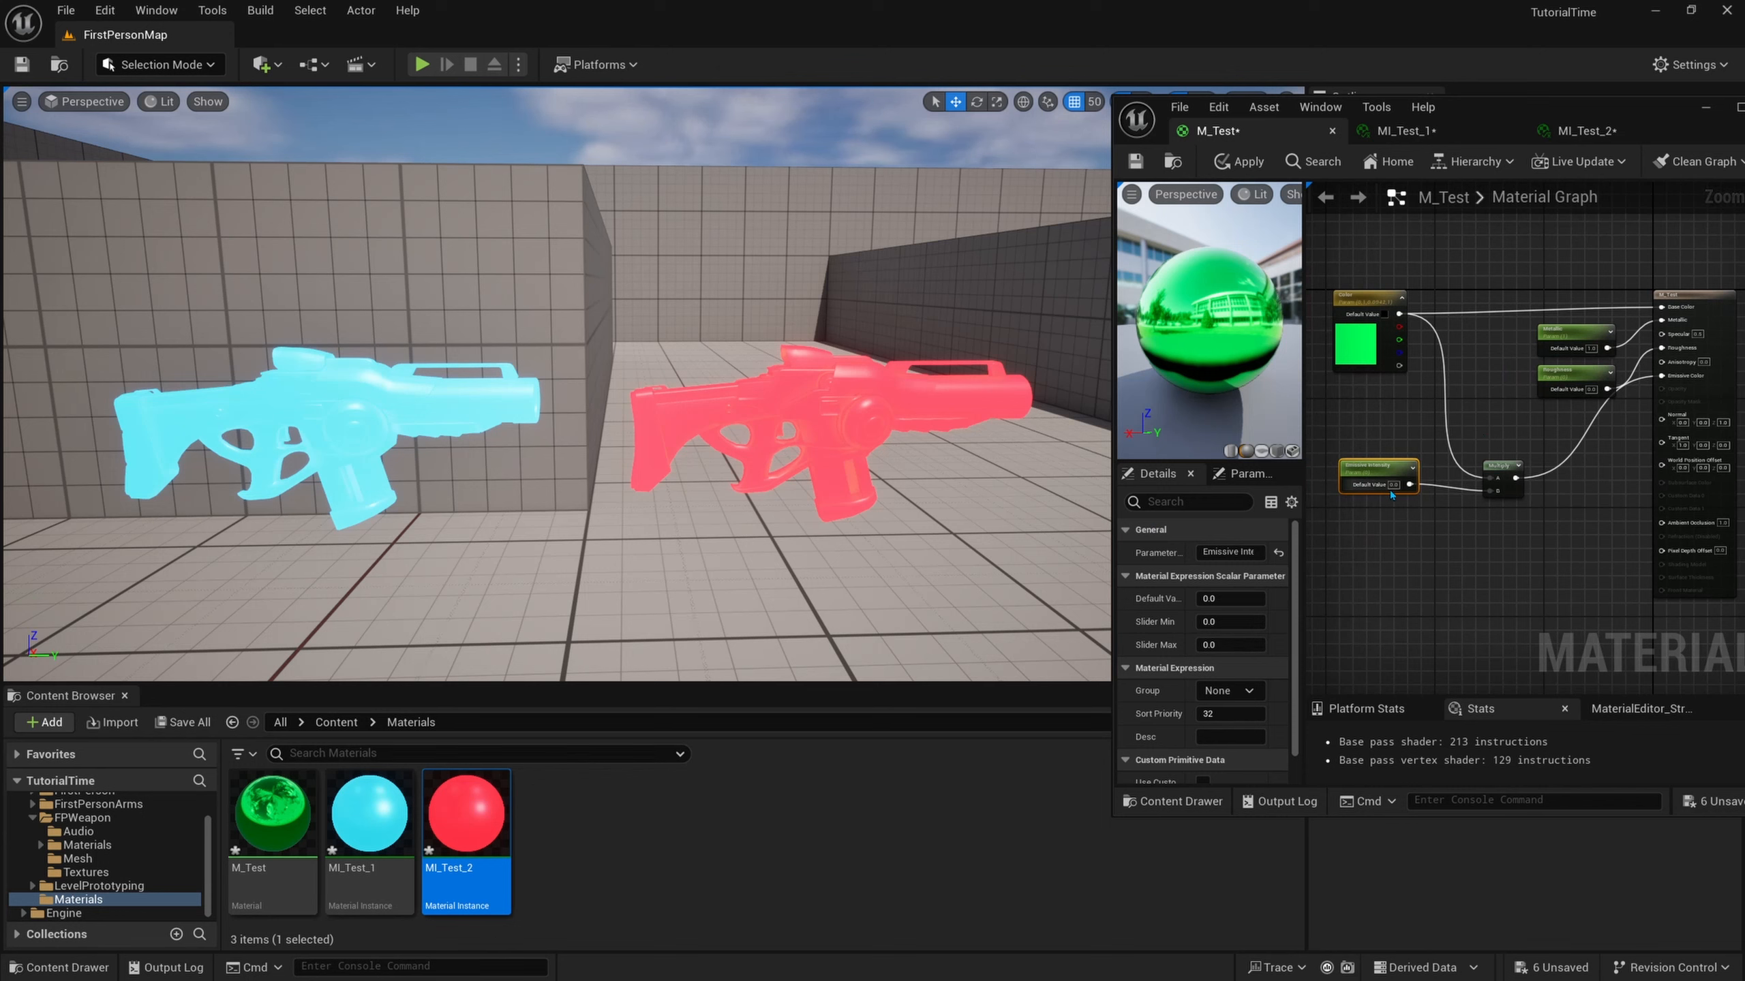
left_click(1502, 476)
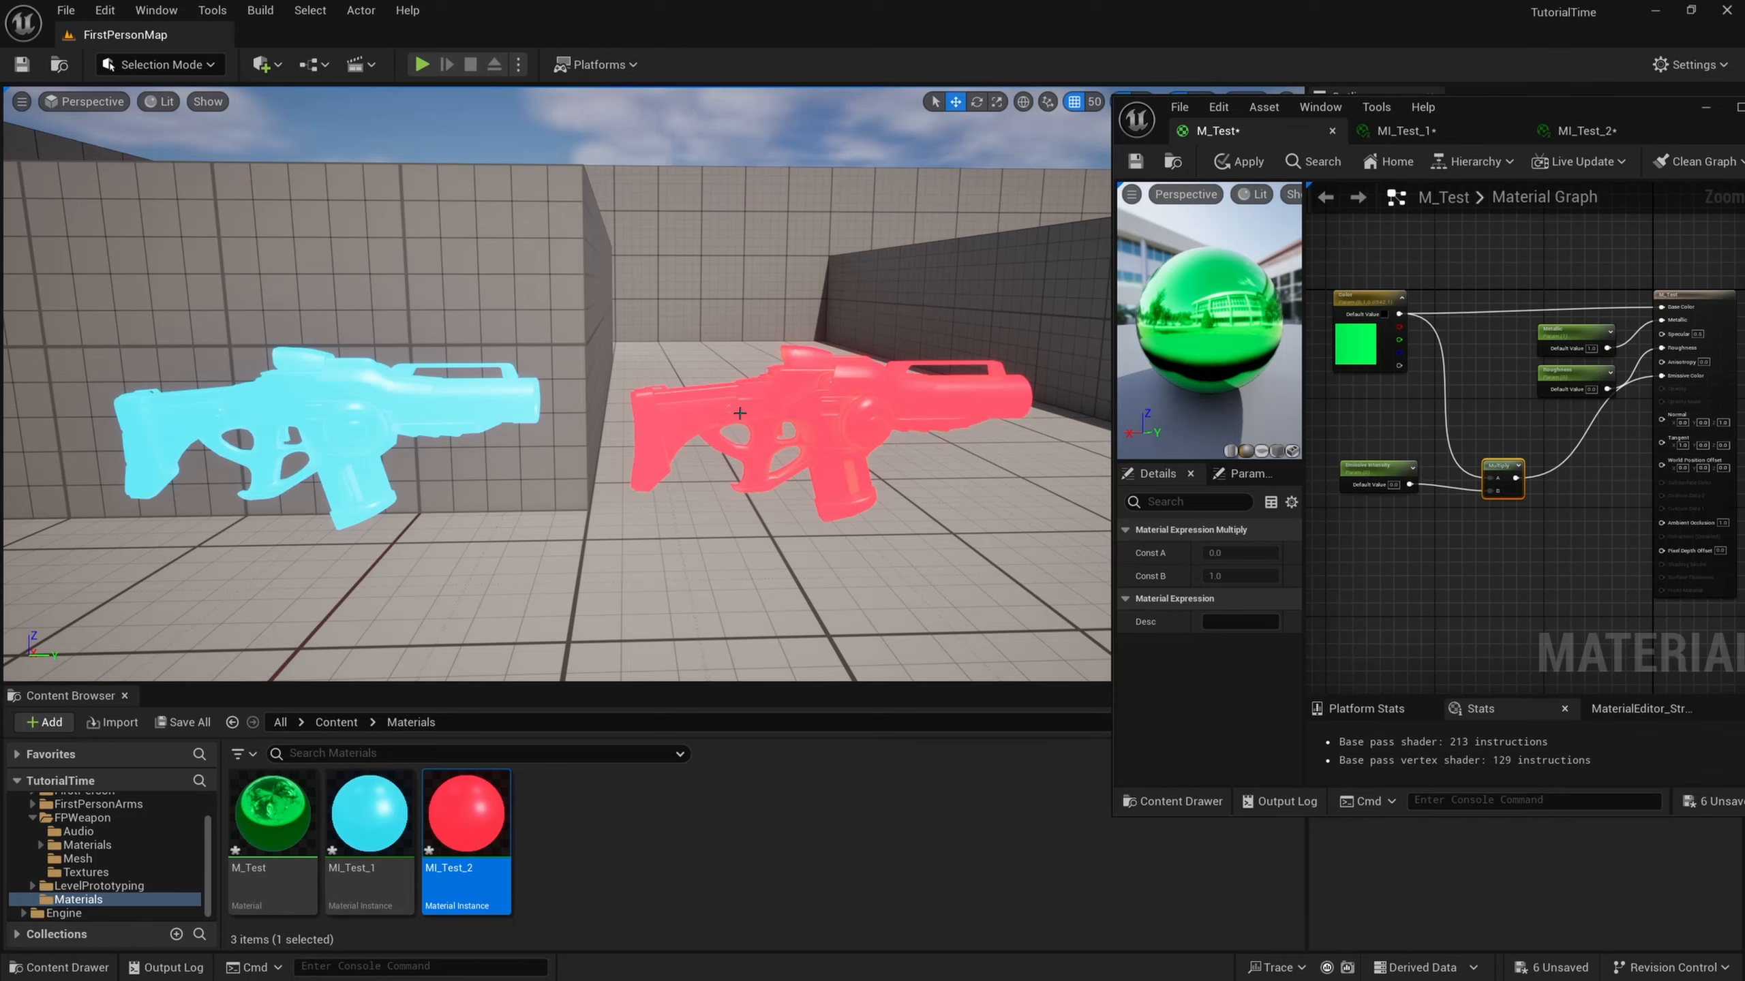
middle_click_drag(739, 413, 815, 397)
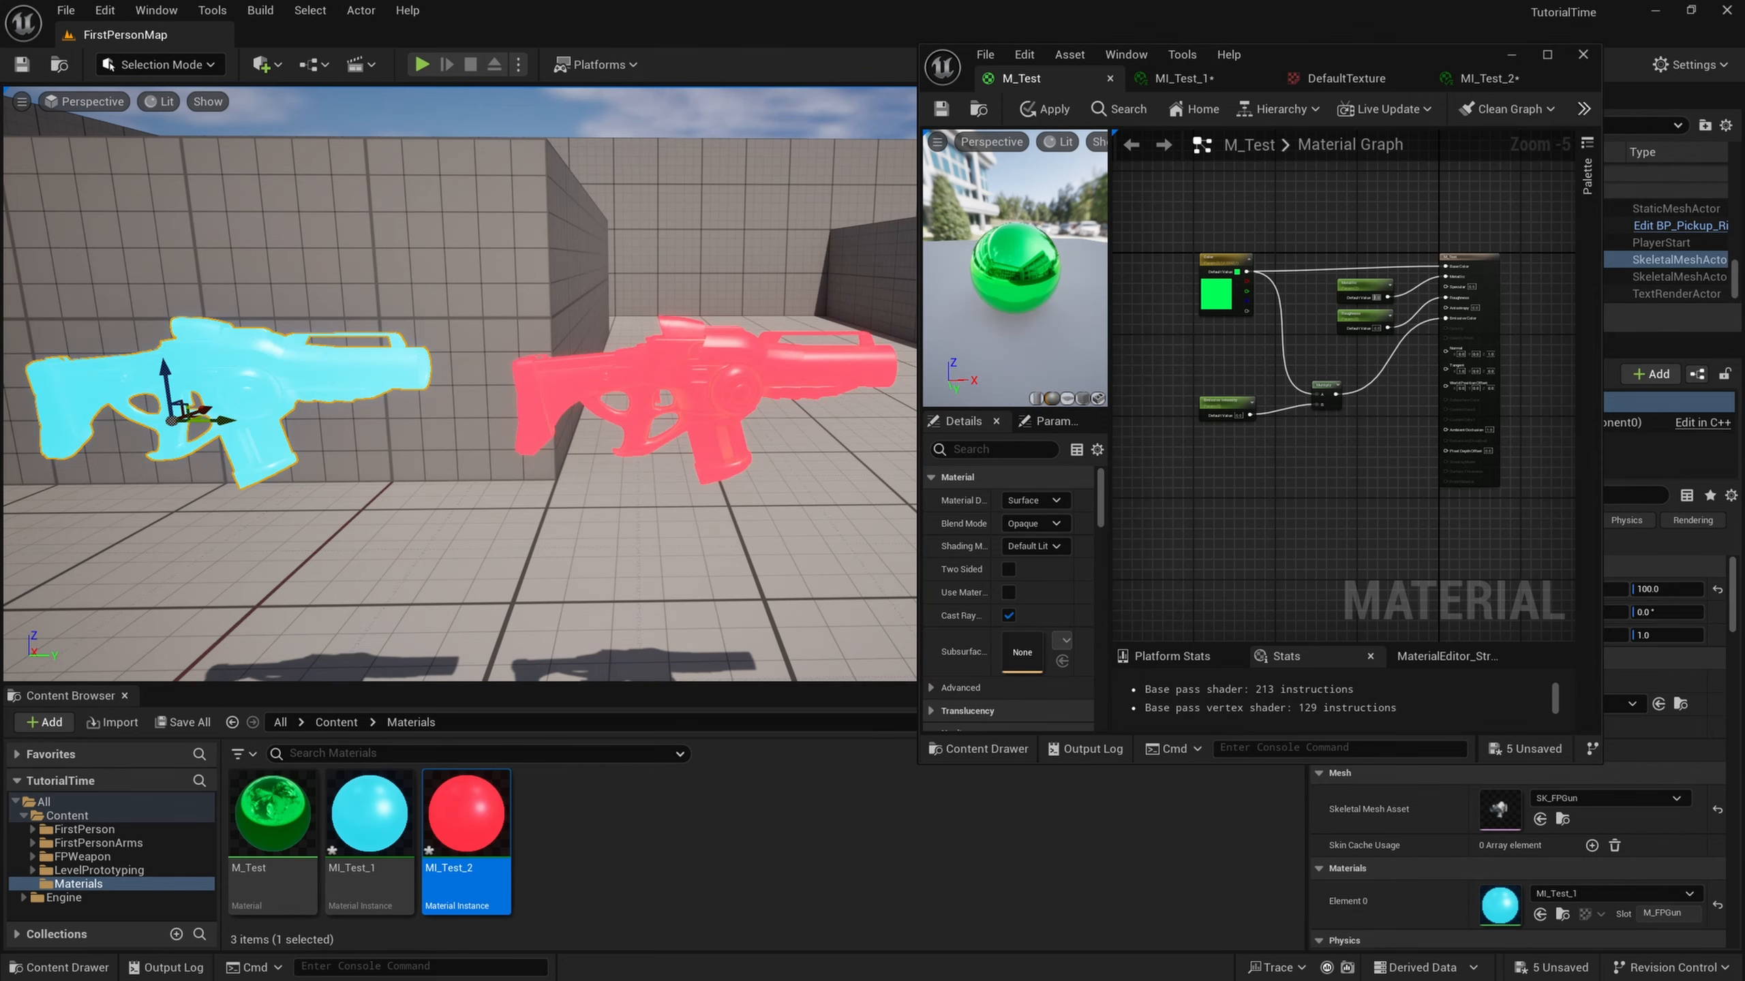
left_click(618, 375)
left_click(405, 367)
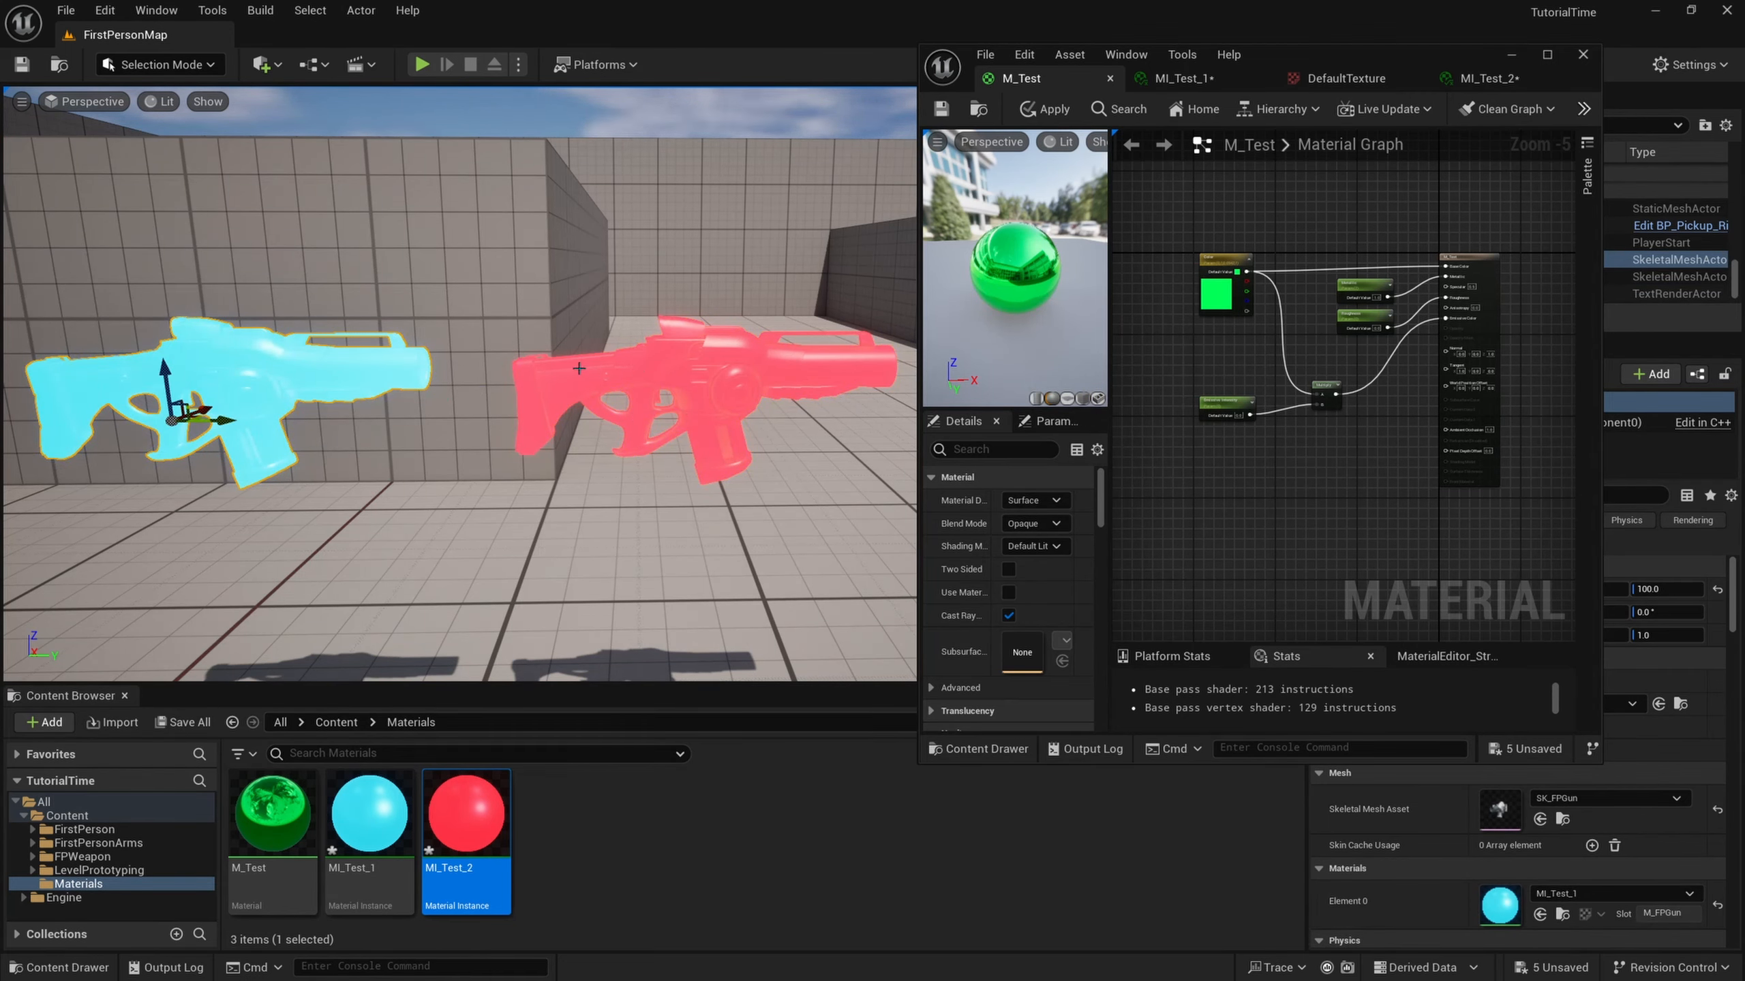
left_click(584, 371)
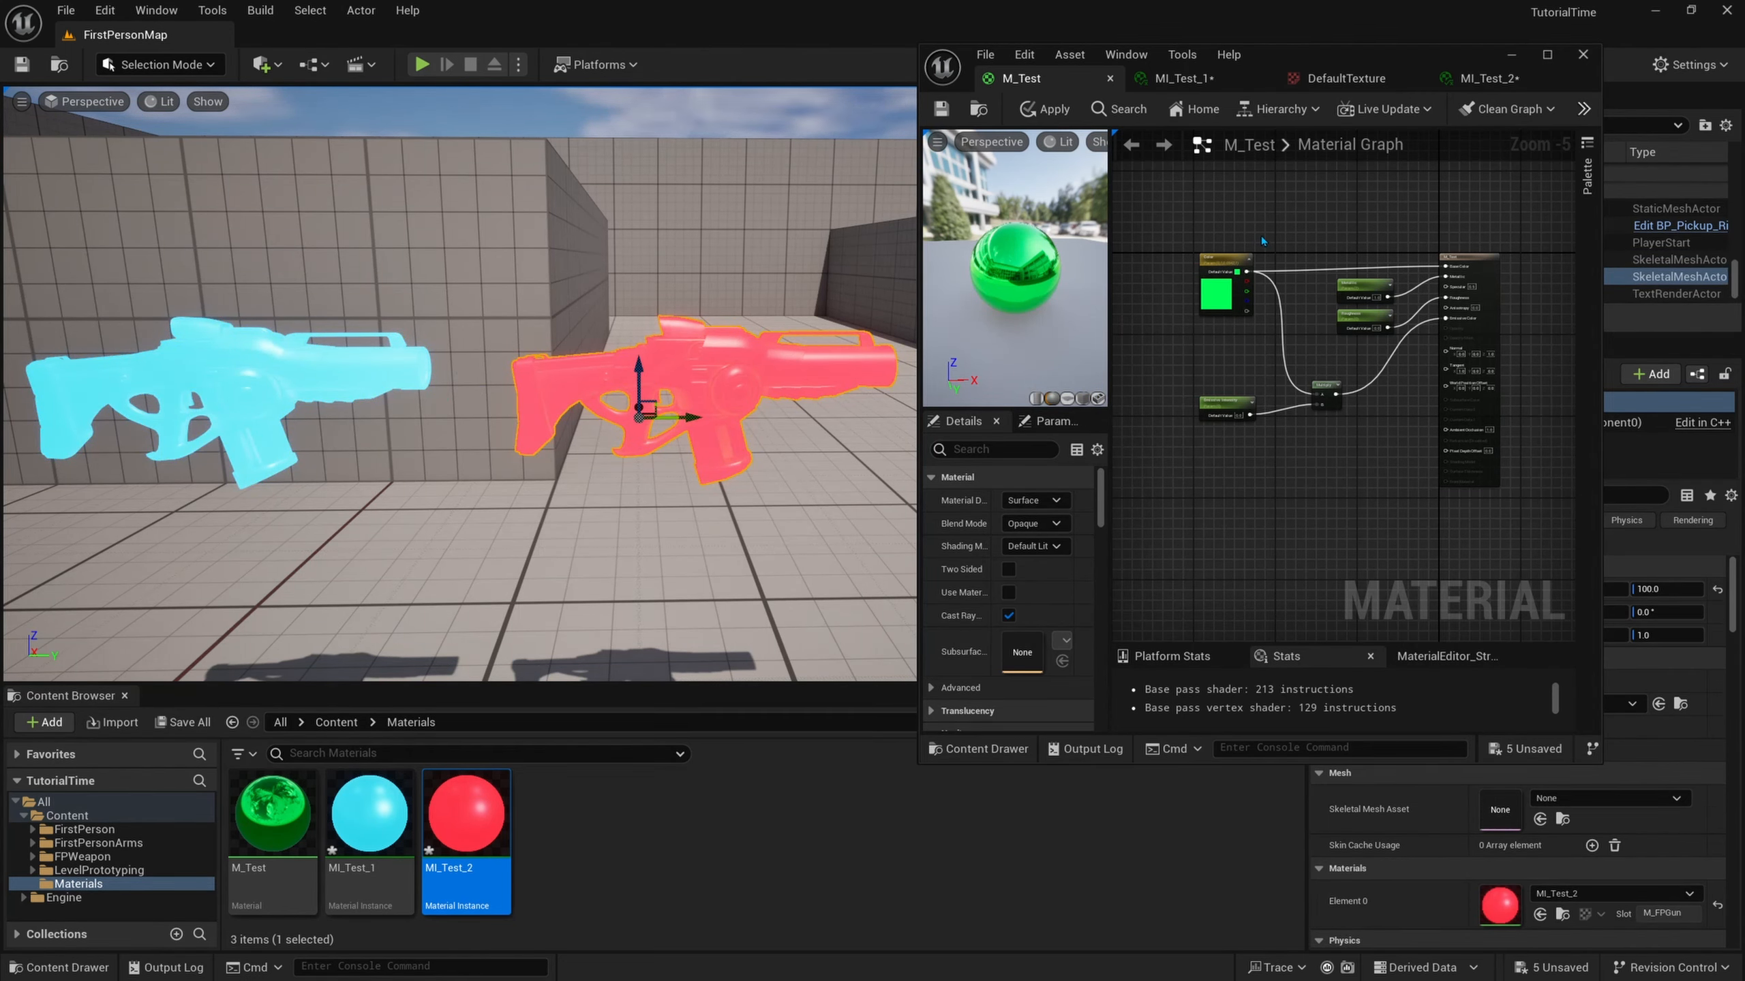
Maximize the M_Test material editor and add a Texture Sample node above the Color parameter.
right_click_drag(1261, 242, 1263, 293)
double_click(1394, 58)
right_click_drag(594, 199, 799, 350)
scroll(799, 350, "up", 3)
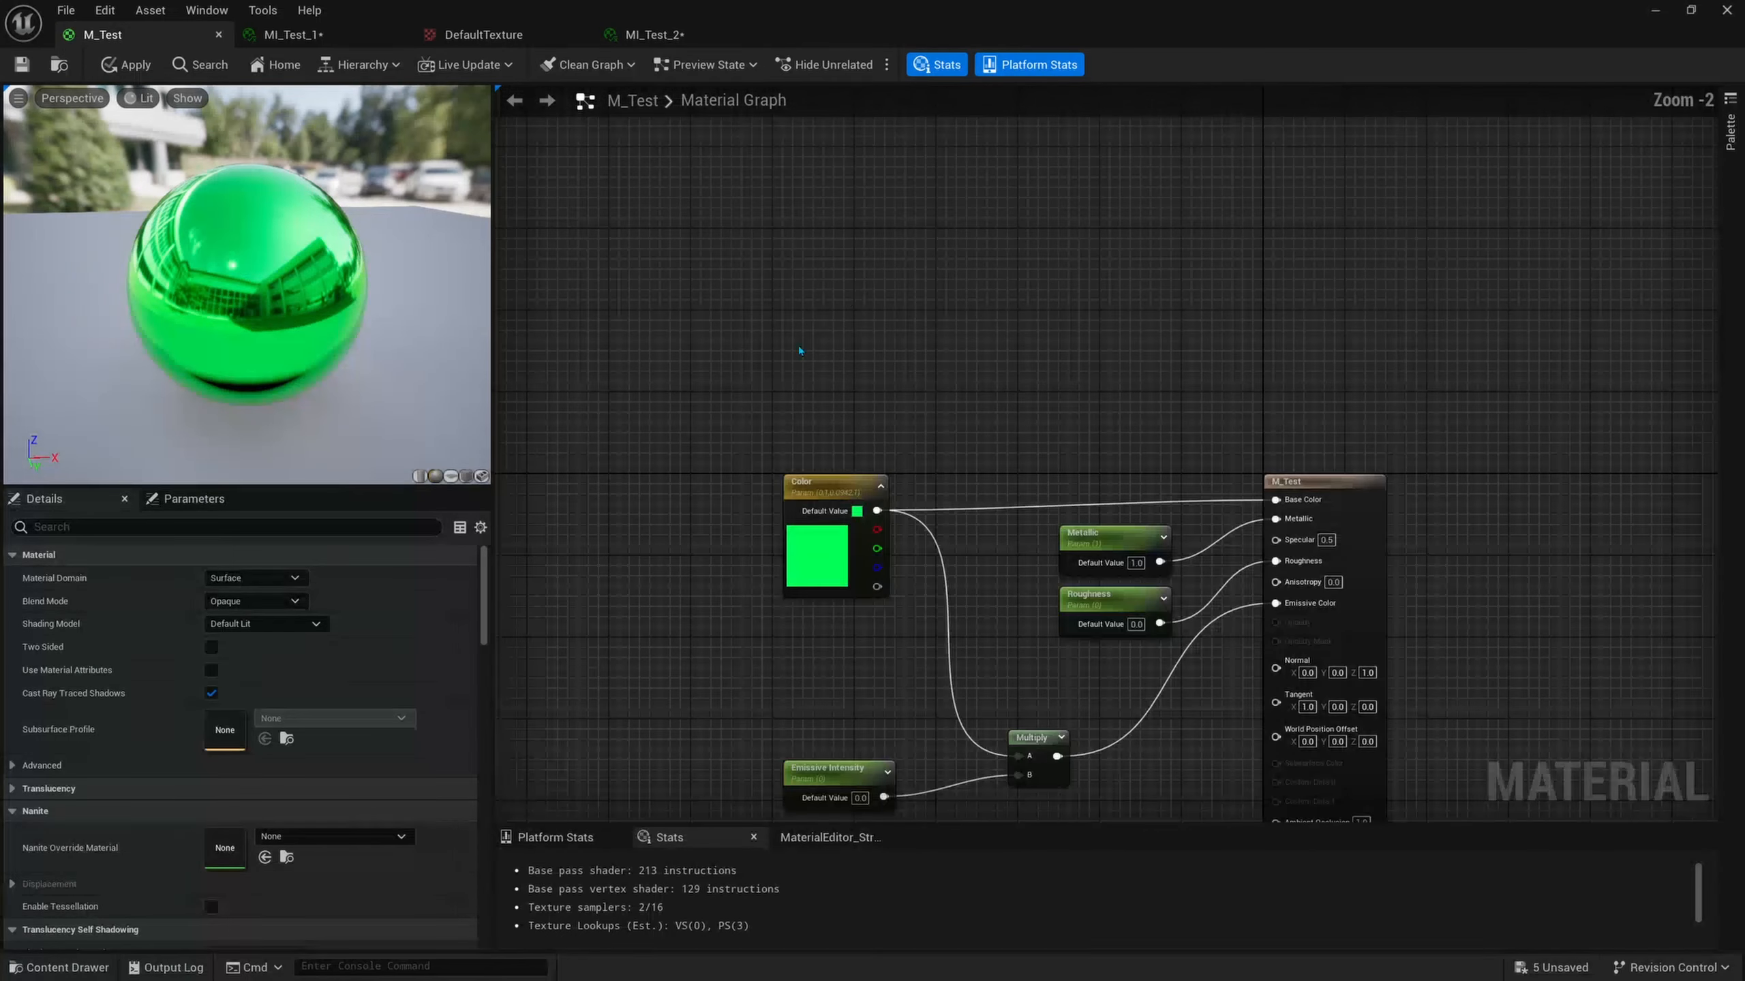
right_click(851, 300)
type("texture")
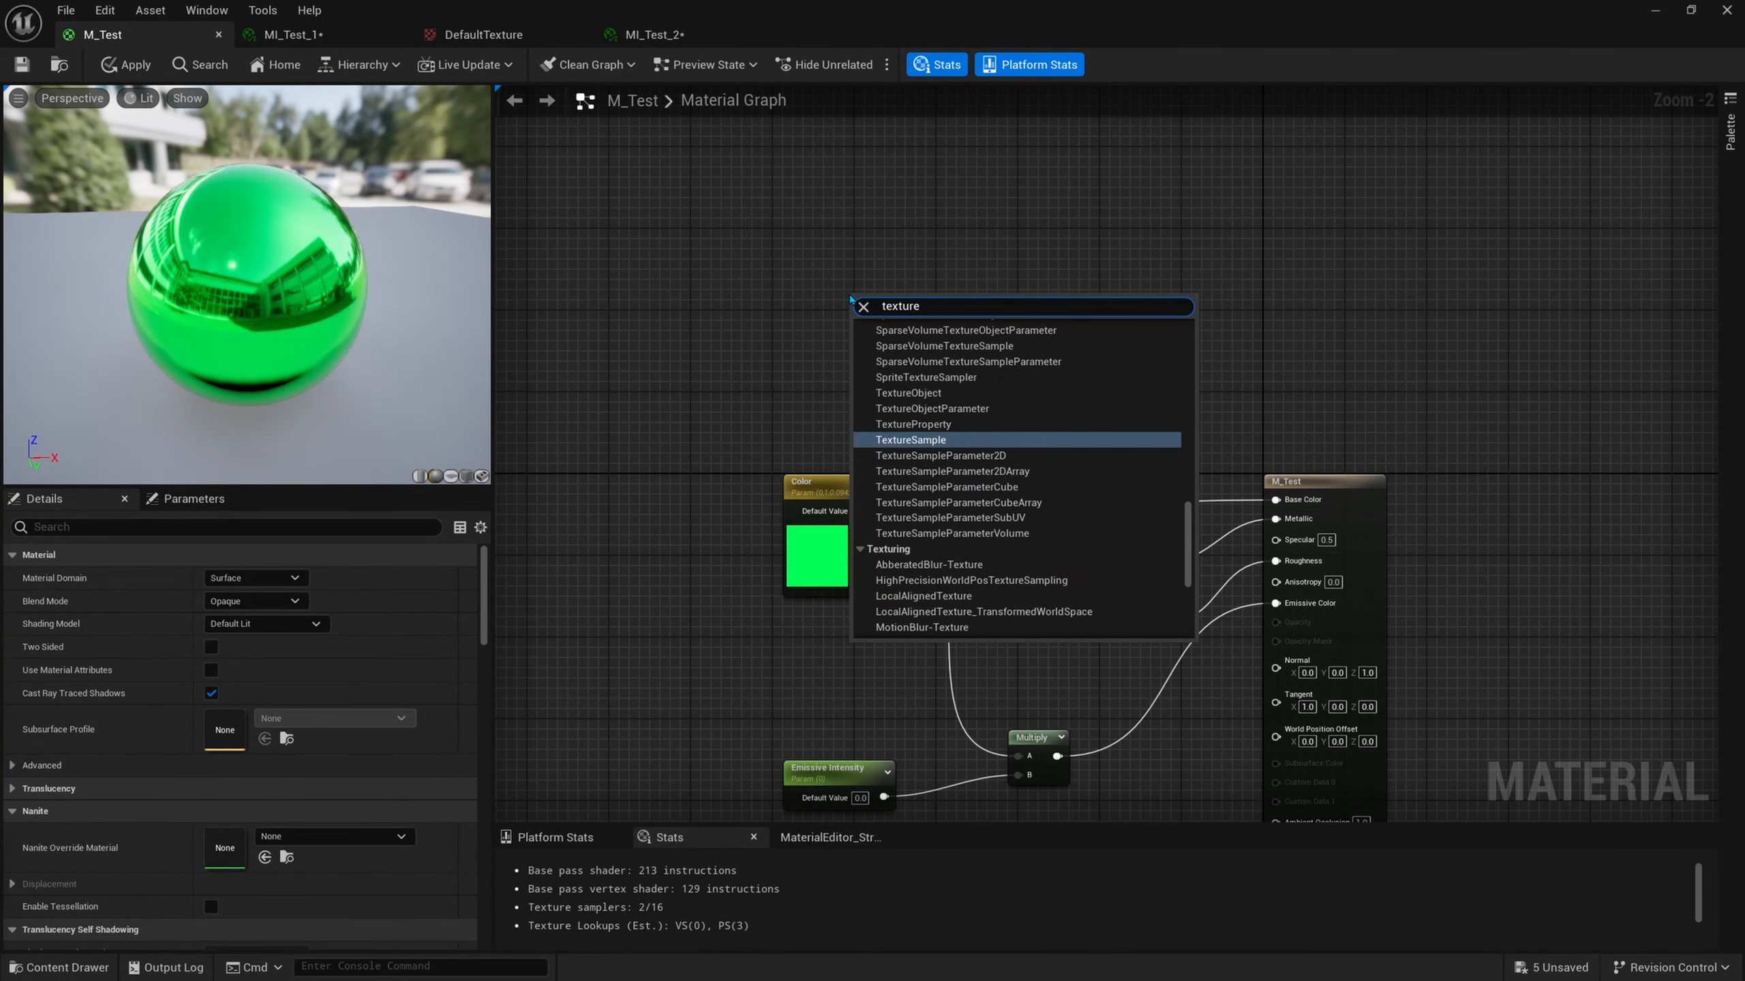
key("Return")
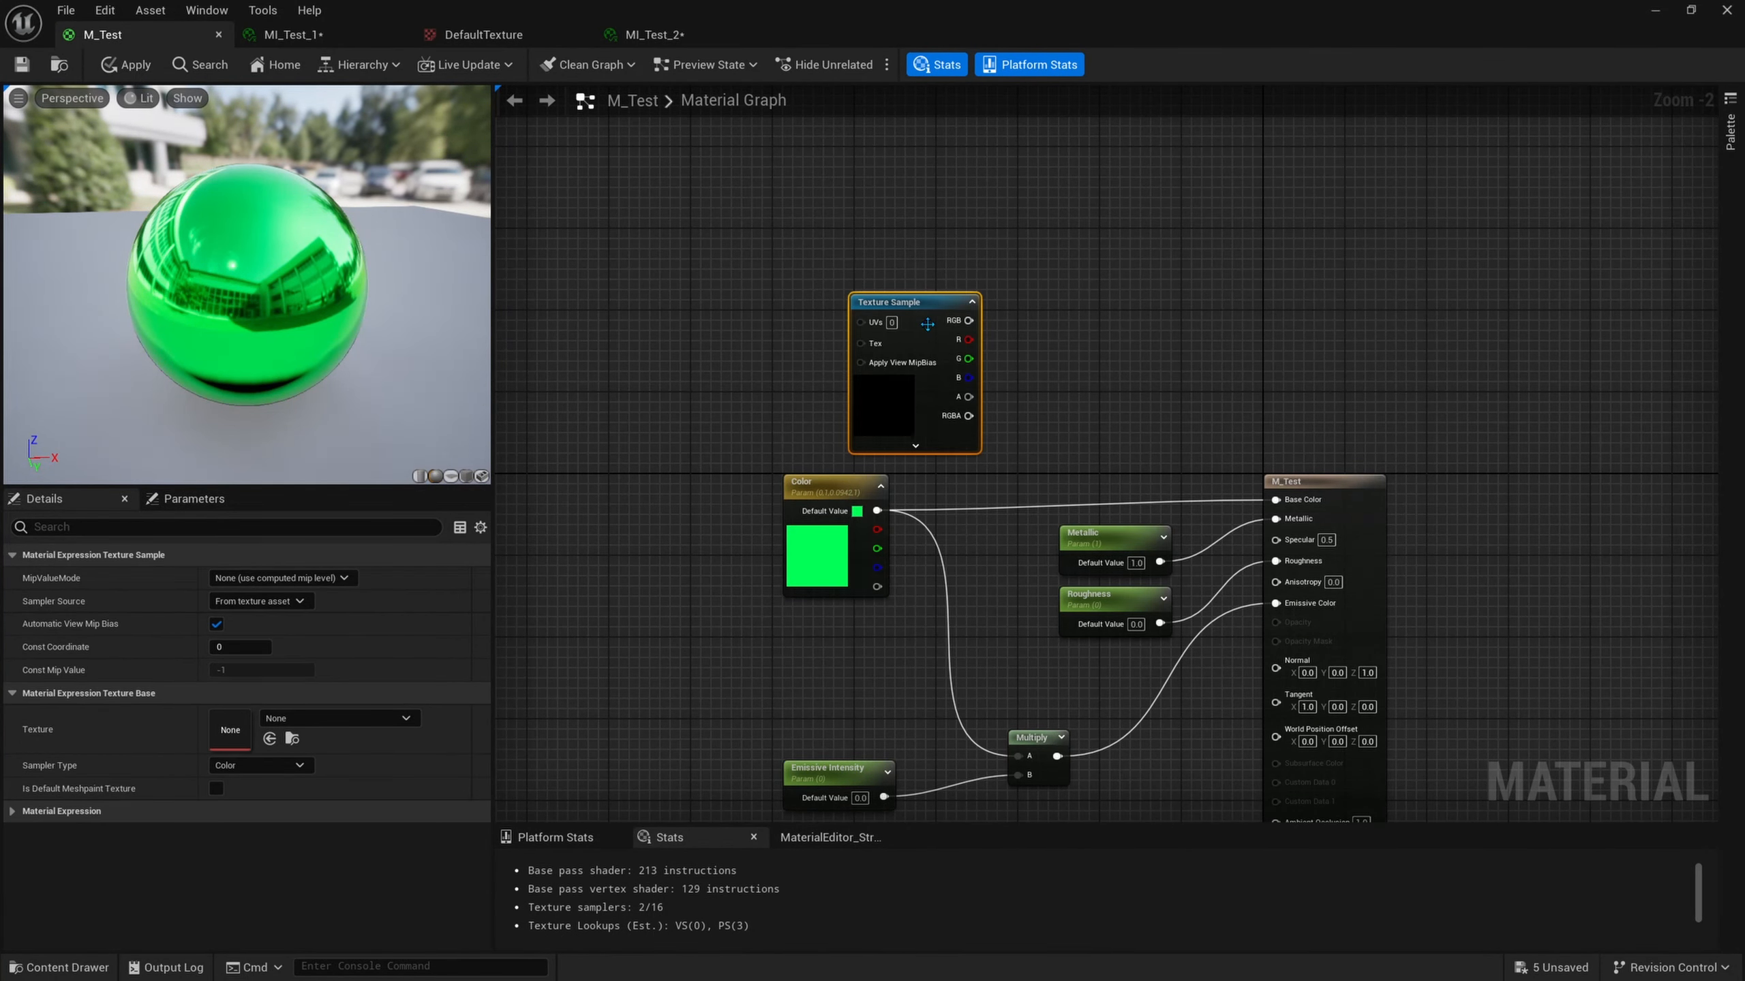
left_click(852, 288)
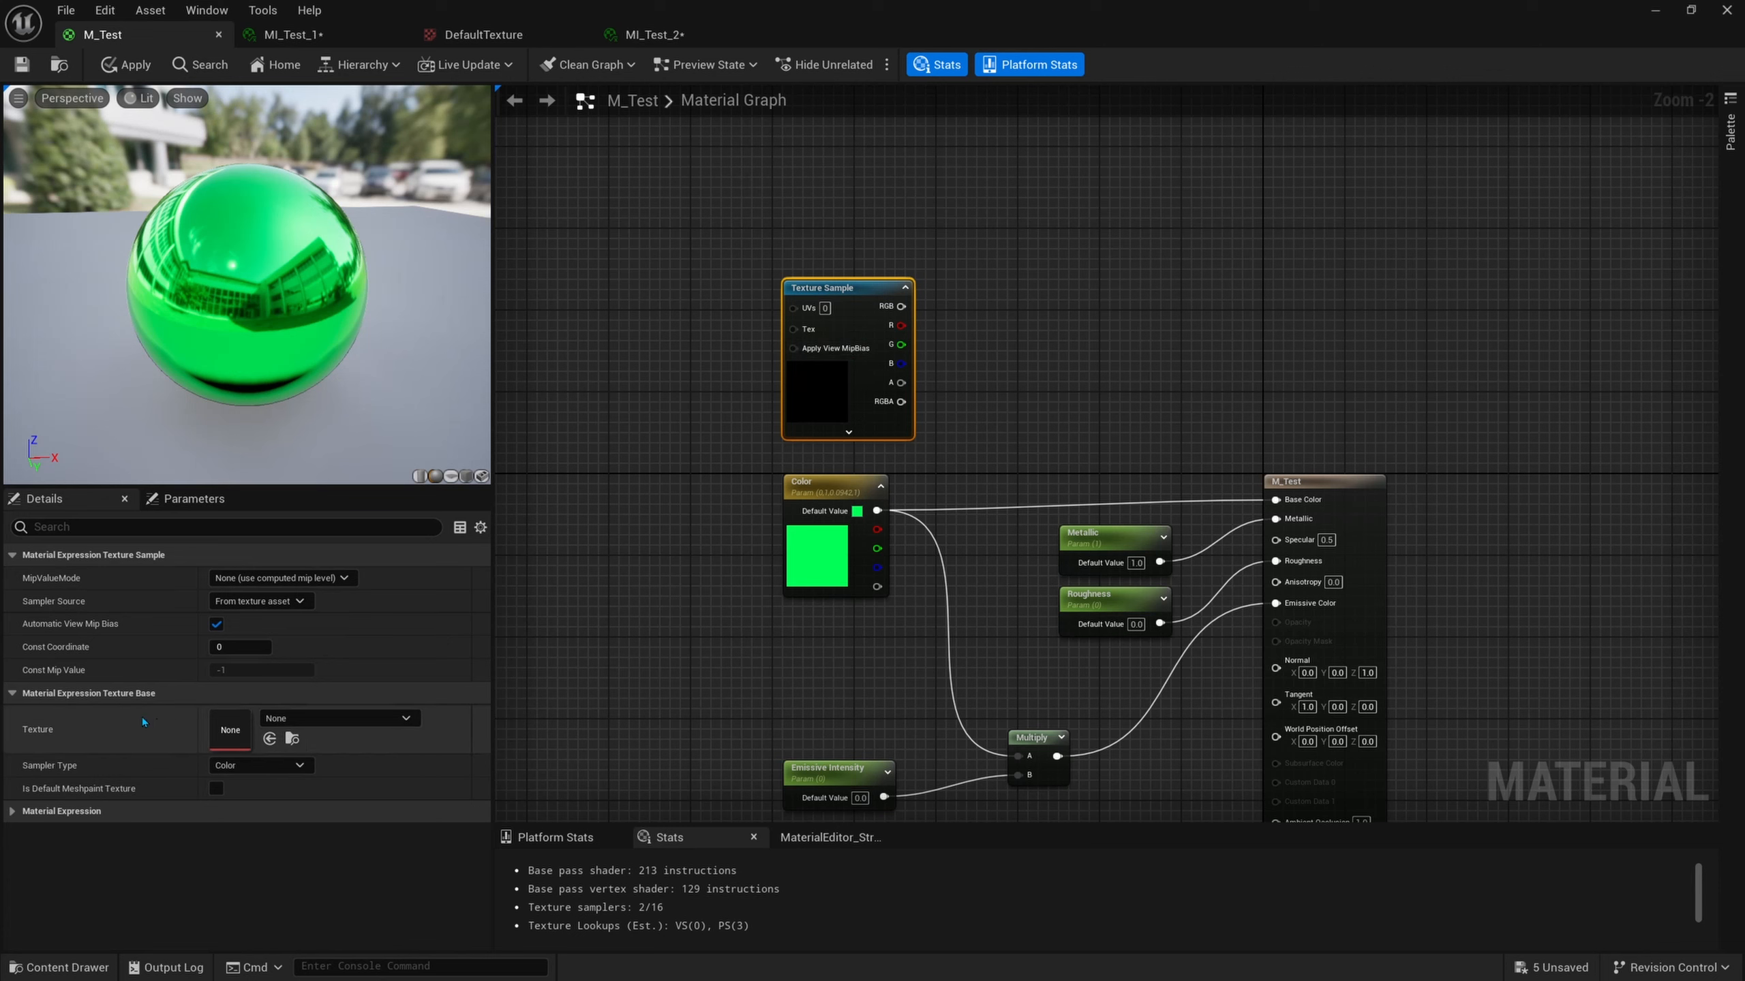
Assign the T_Noise01 texture to the Texture Sample and connect its RGB output to M_Test's Base Color.
left_click(338, 720)
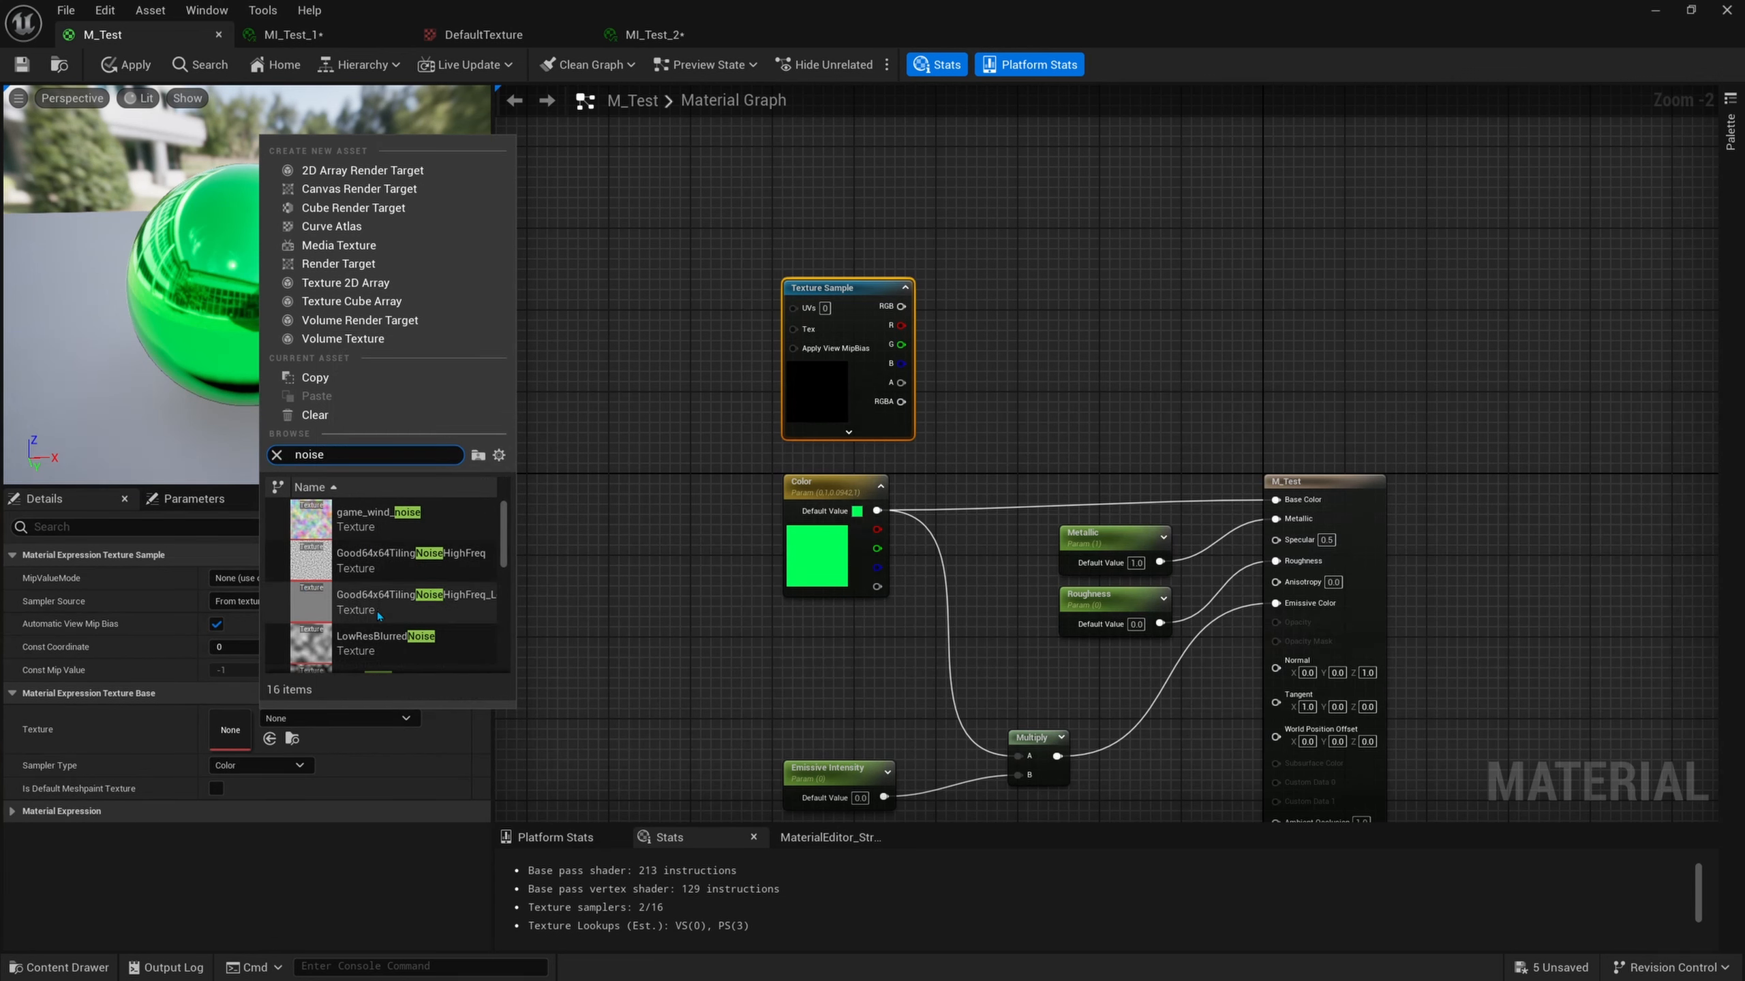
scroll(384, 626, "down", 3)
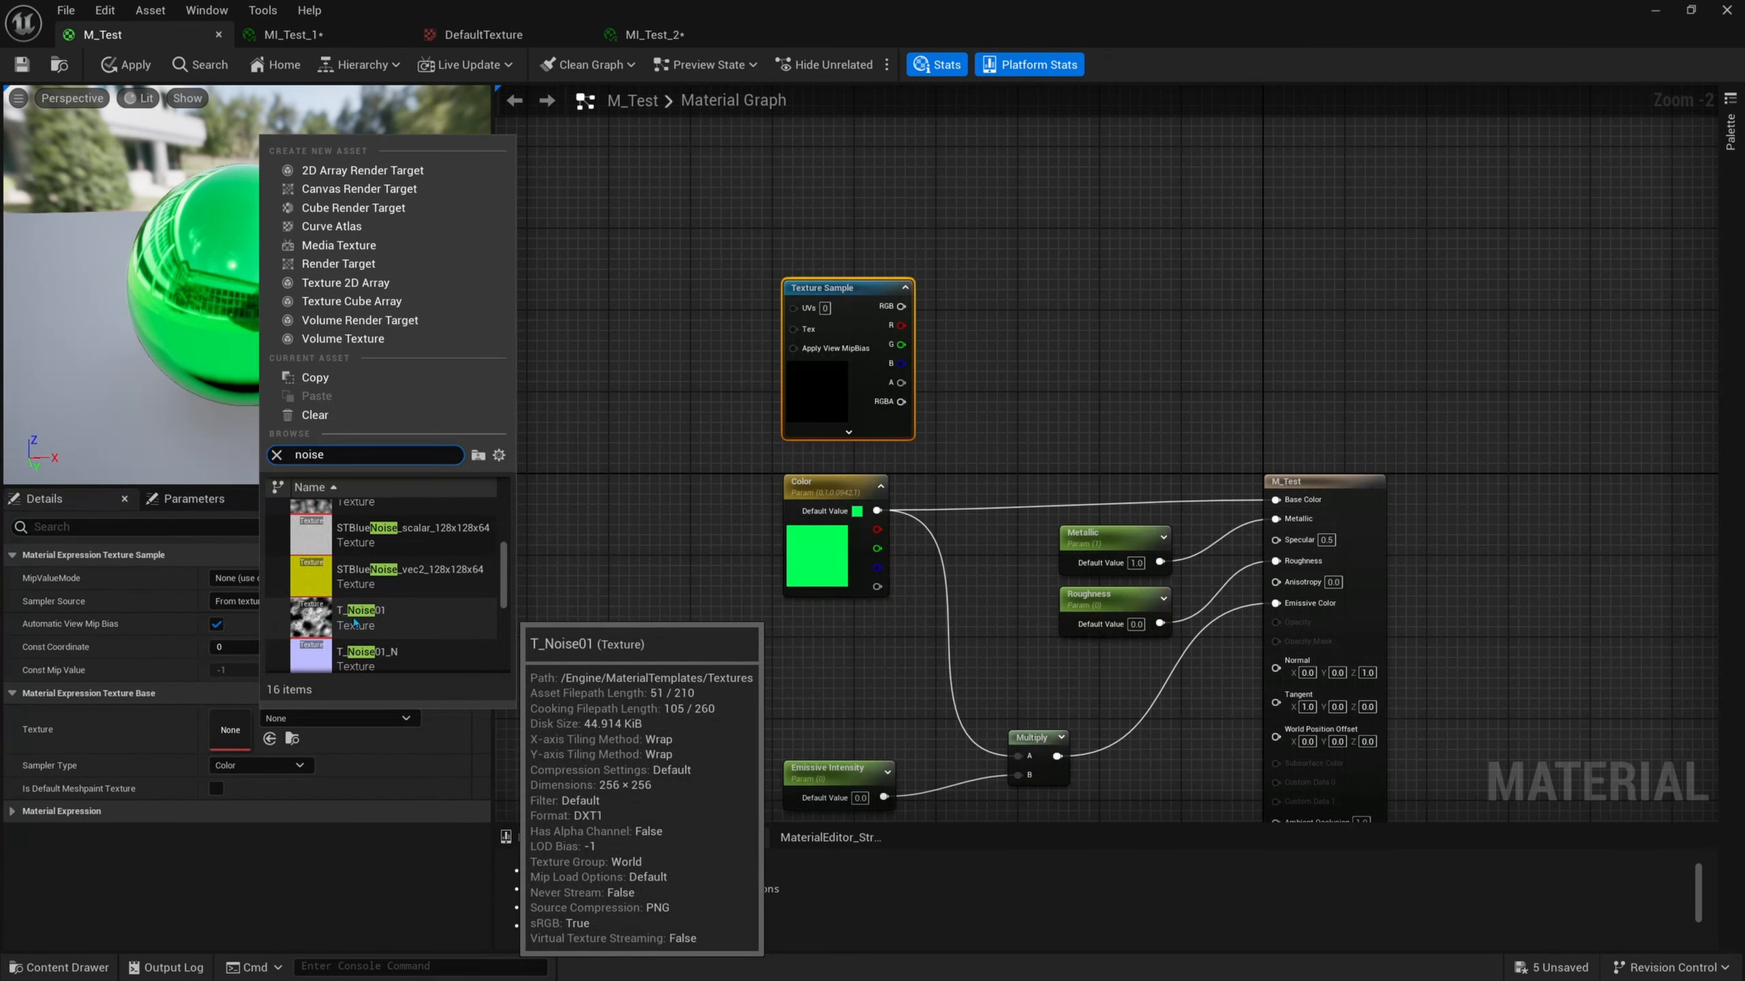
left_click(390, 610)
right_click_drag(991, 414, 969, 406)
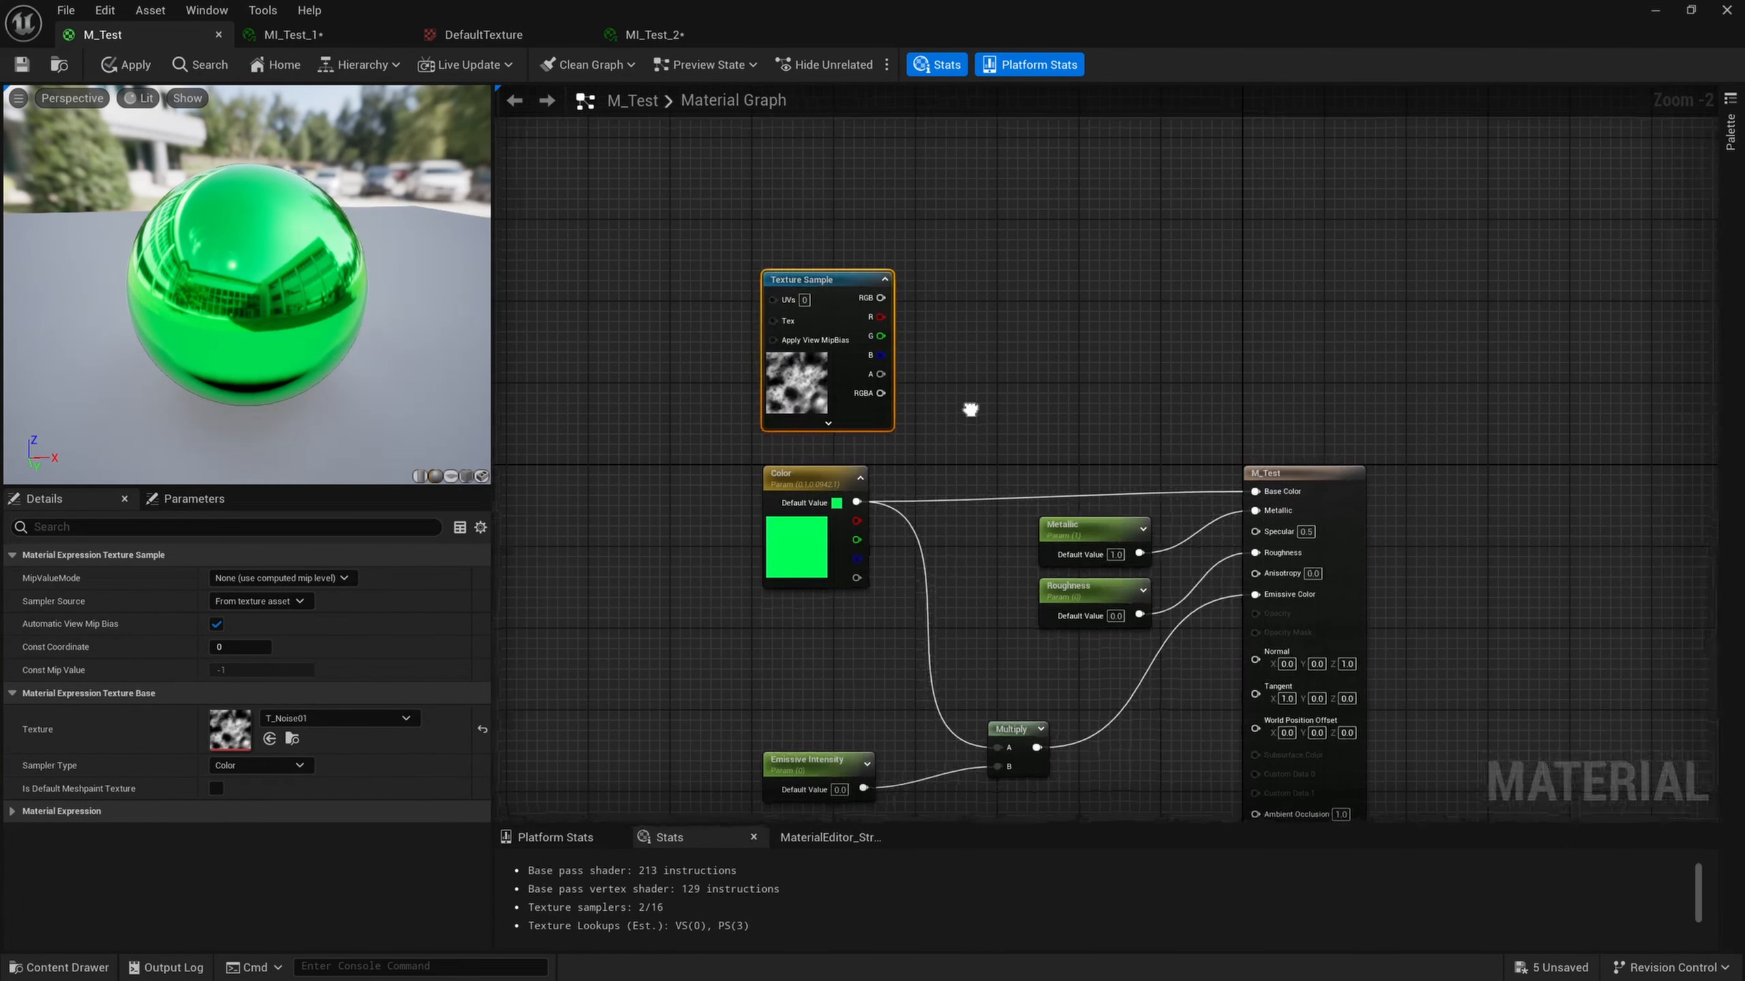
left_click_drag(880, 297, 1254, 491)
mouse_move(342, 386)
left_mouse_down()
mouse_move(274, 468)
mouse_move(199, 433)
mouse_move(241, 330)
mouse_move(288, 309)
mouse_move(261, 344)
mouse_move(363, 378)
left_mouse_up()
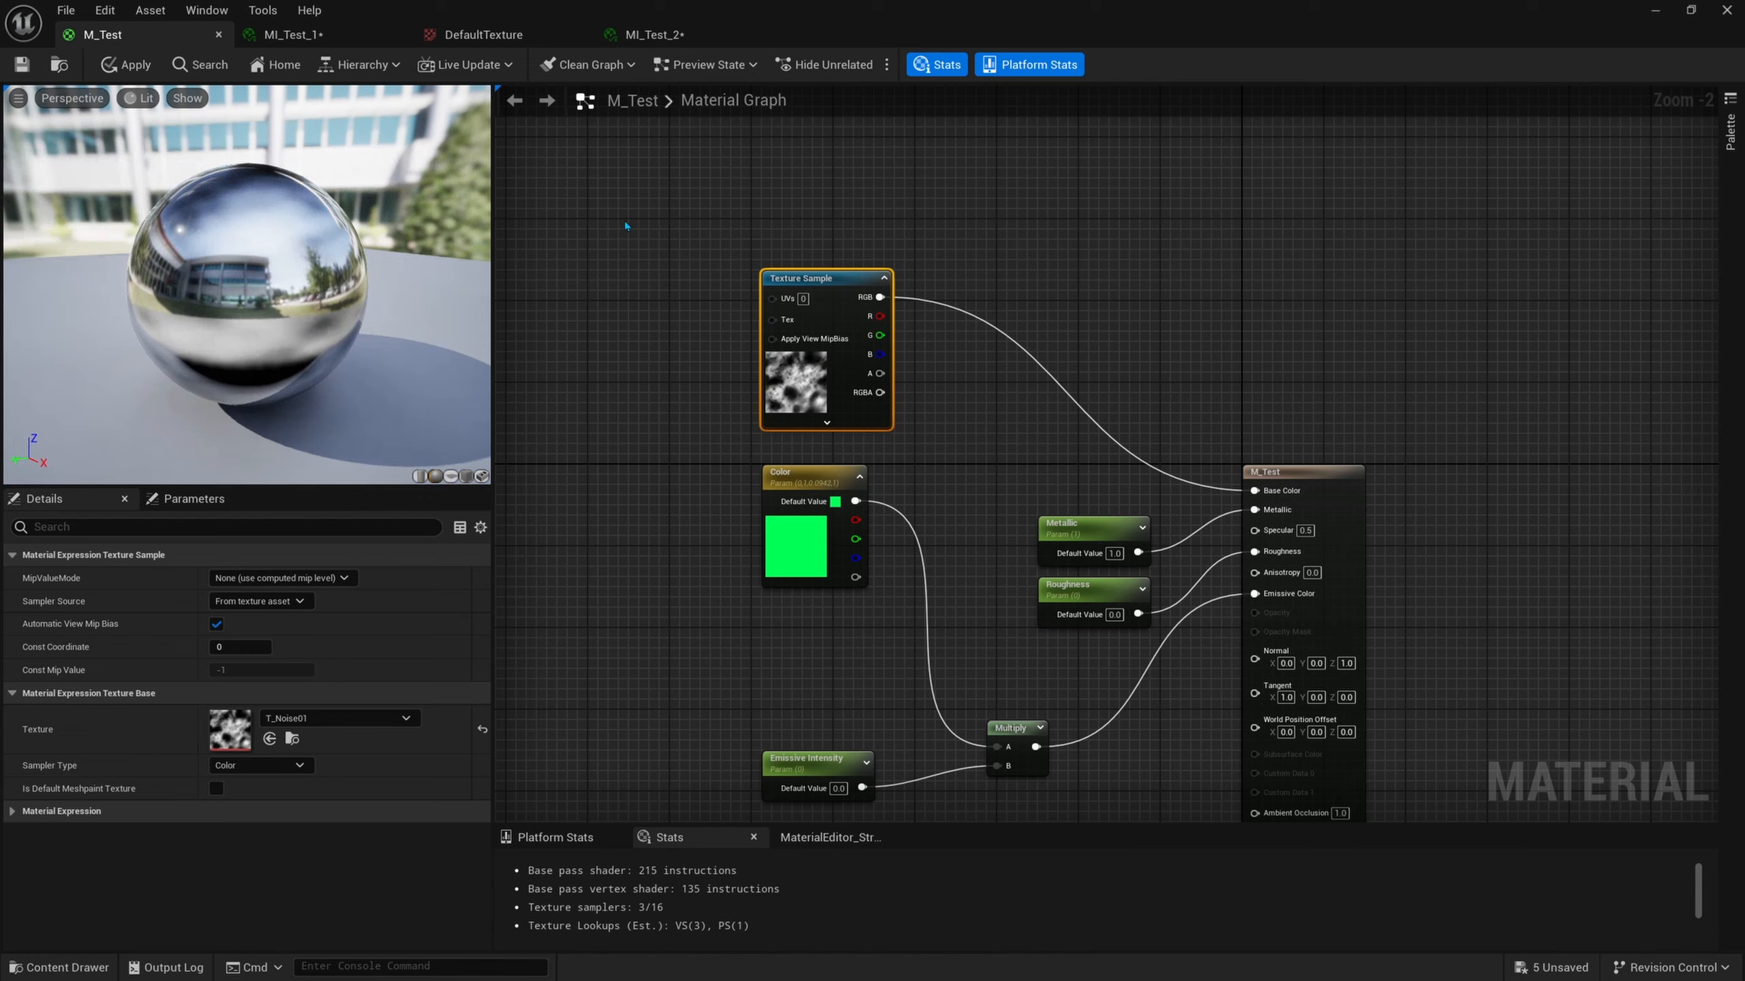
Apply the M_Test changes and move the material editor aside to view the guns in the level.
left_click(123, 65)
left_click_drag(884, 11, 1397, 101)
scroll(820, 283, "up", 5)
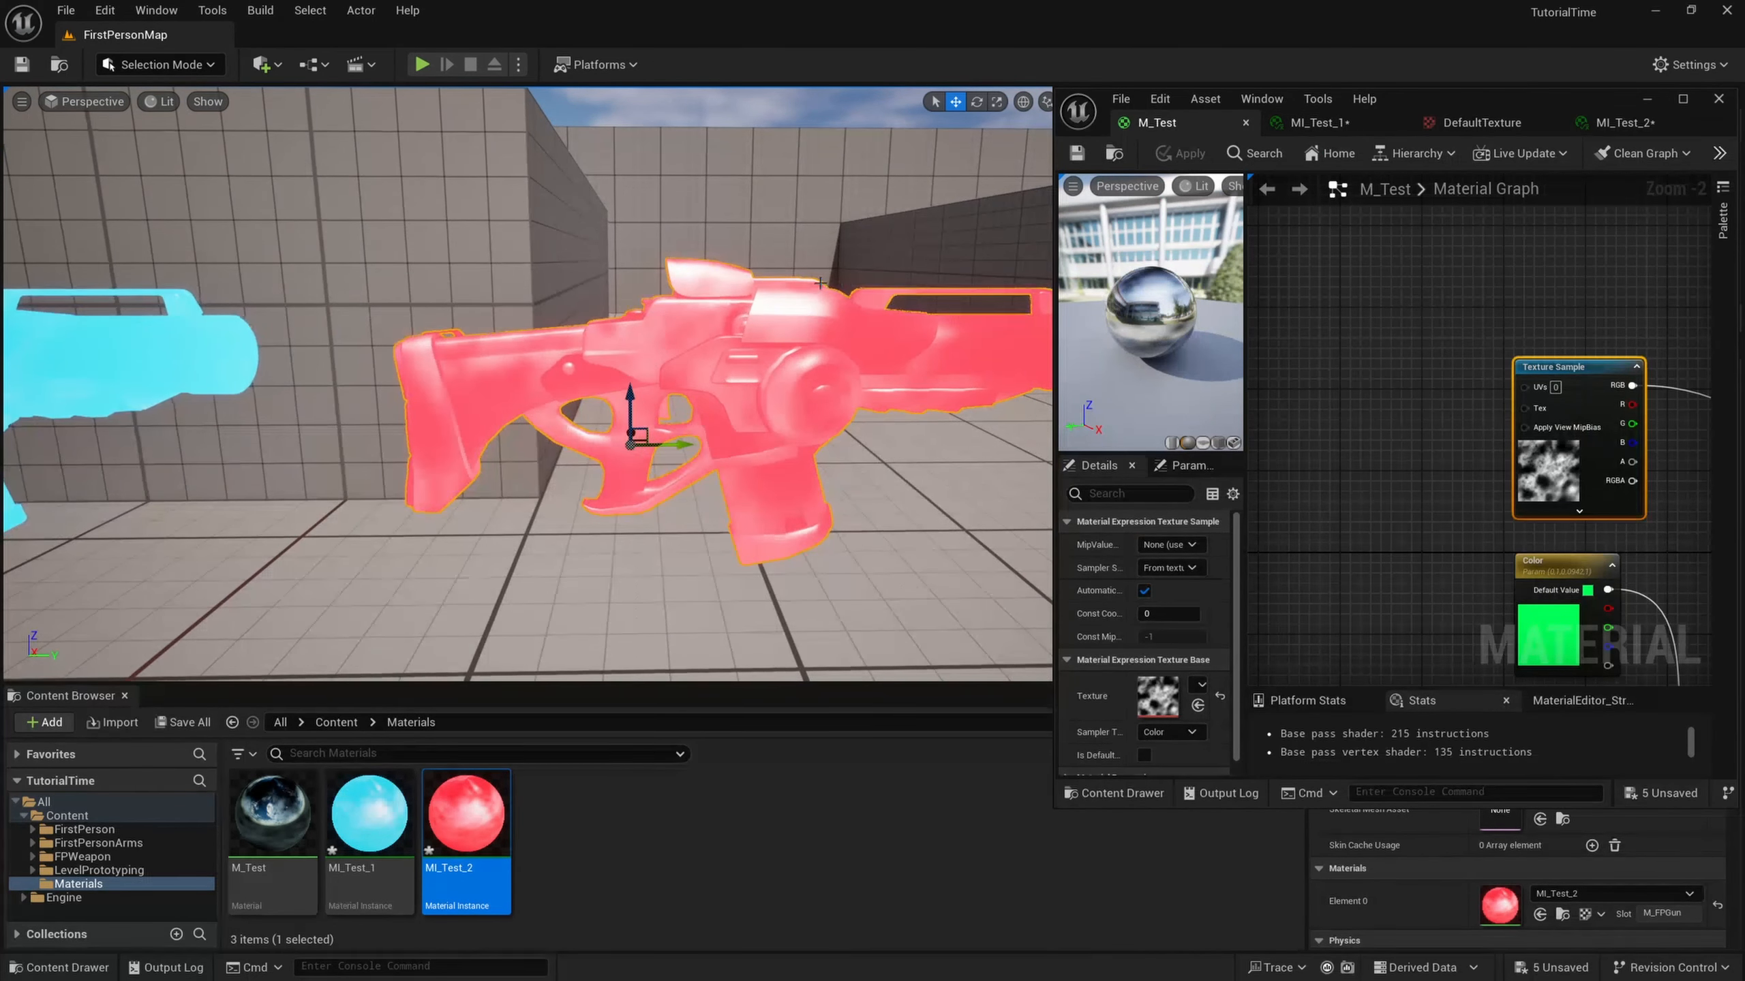
scroll(842, 337, "down", 5)
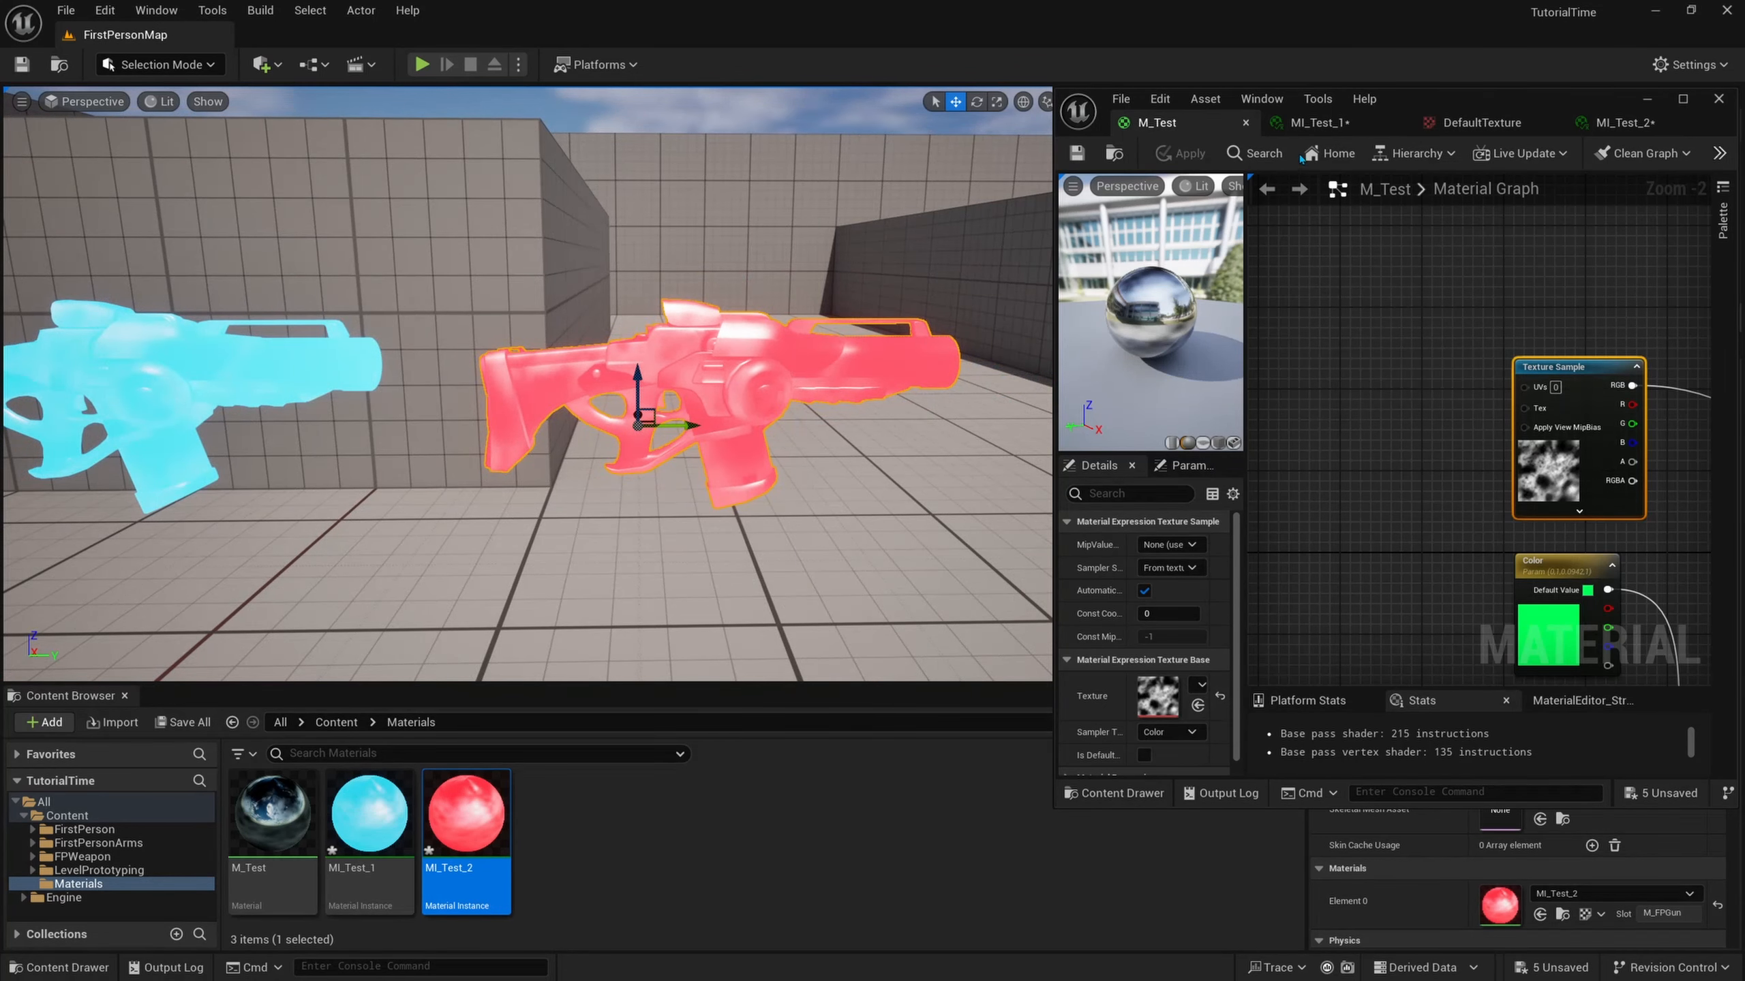
Place the MI_Test_2 editor next to MI_Test_1 and set MI_Test_1's Emissive Intensity to 0.
left_click(1318, 124)
left_click_drag(1626, 126, 1446, 127)
left_click(1332, 126)
left_click(1487, 295)
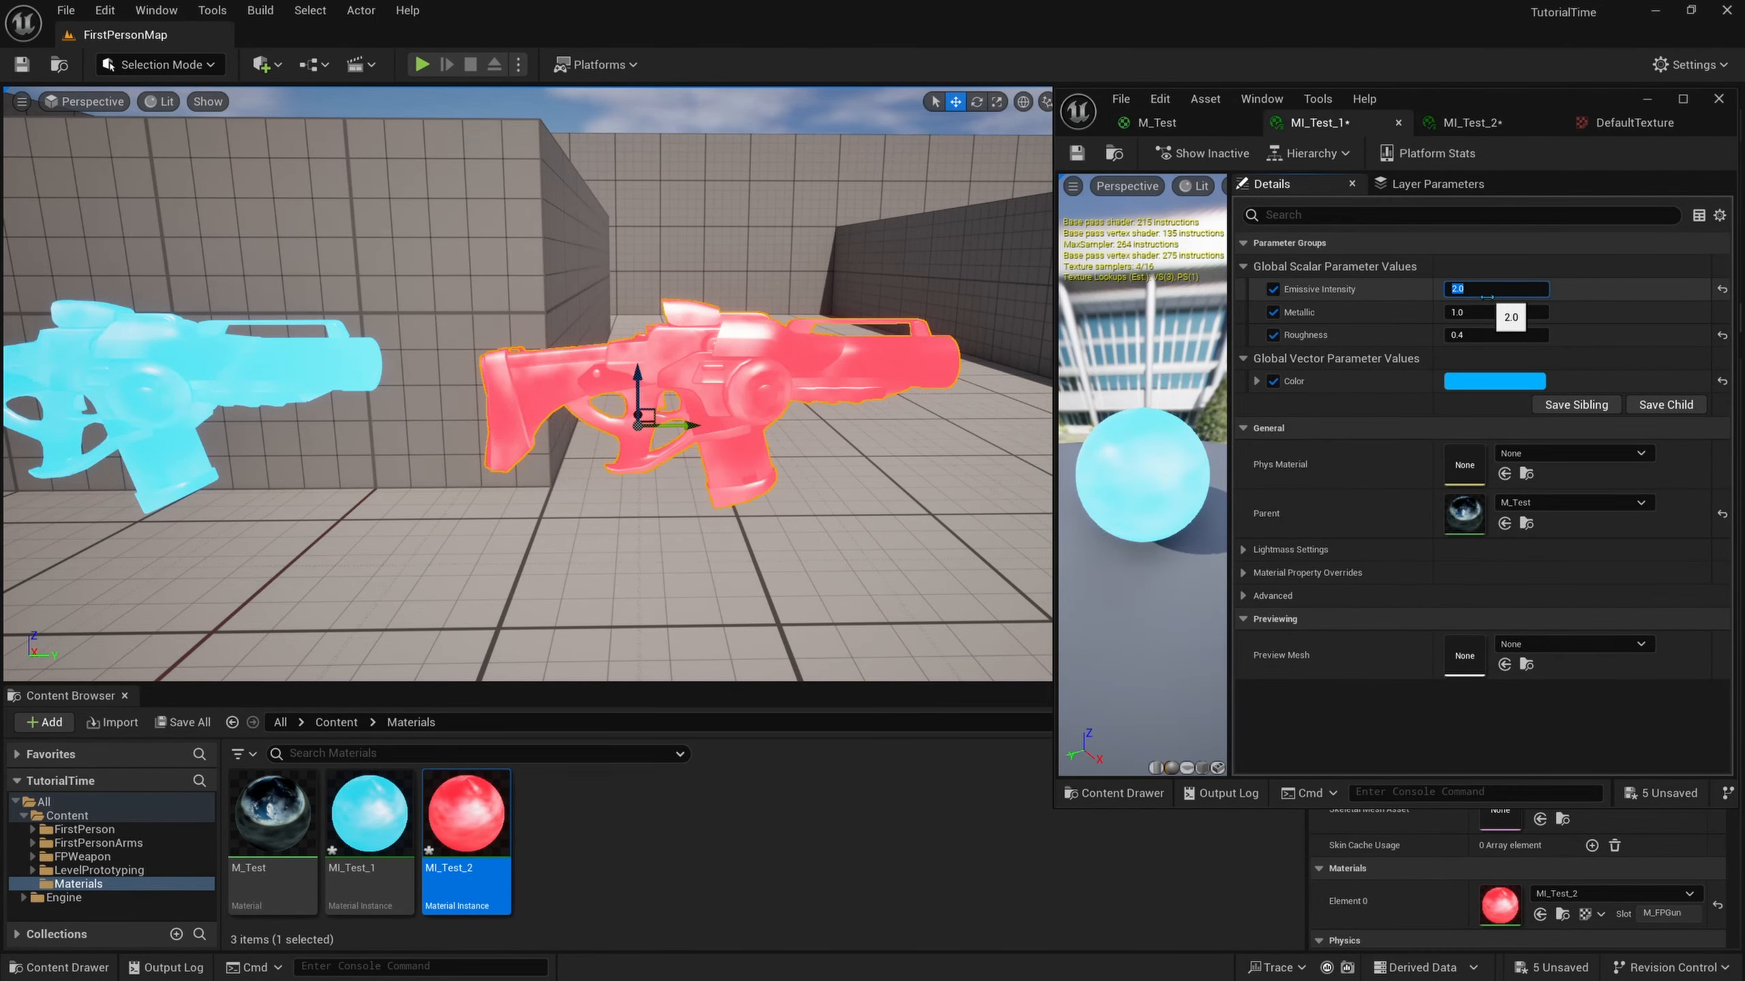
type("0")
key("Return")
Set the Emissive Intensity of MI_Test_2 to 0.
left_click(1451, 125)
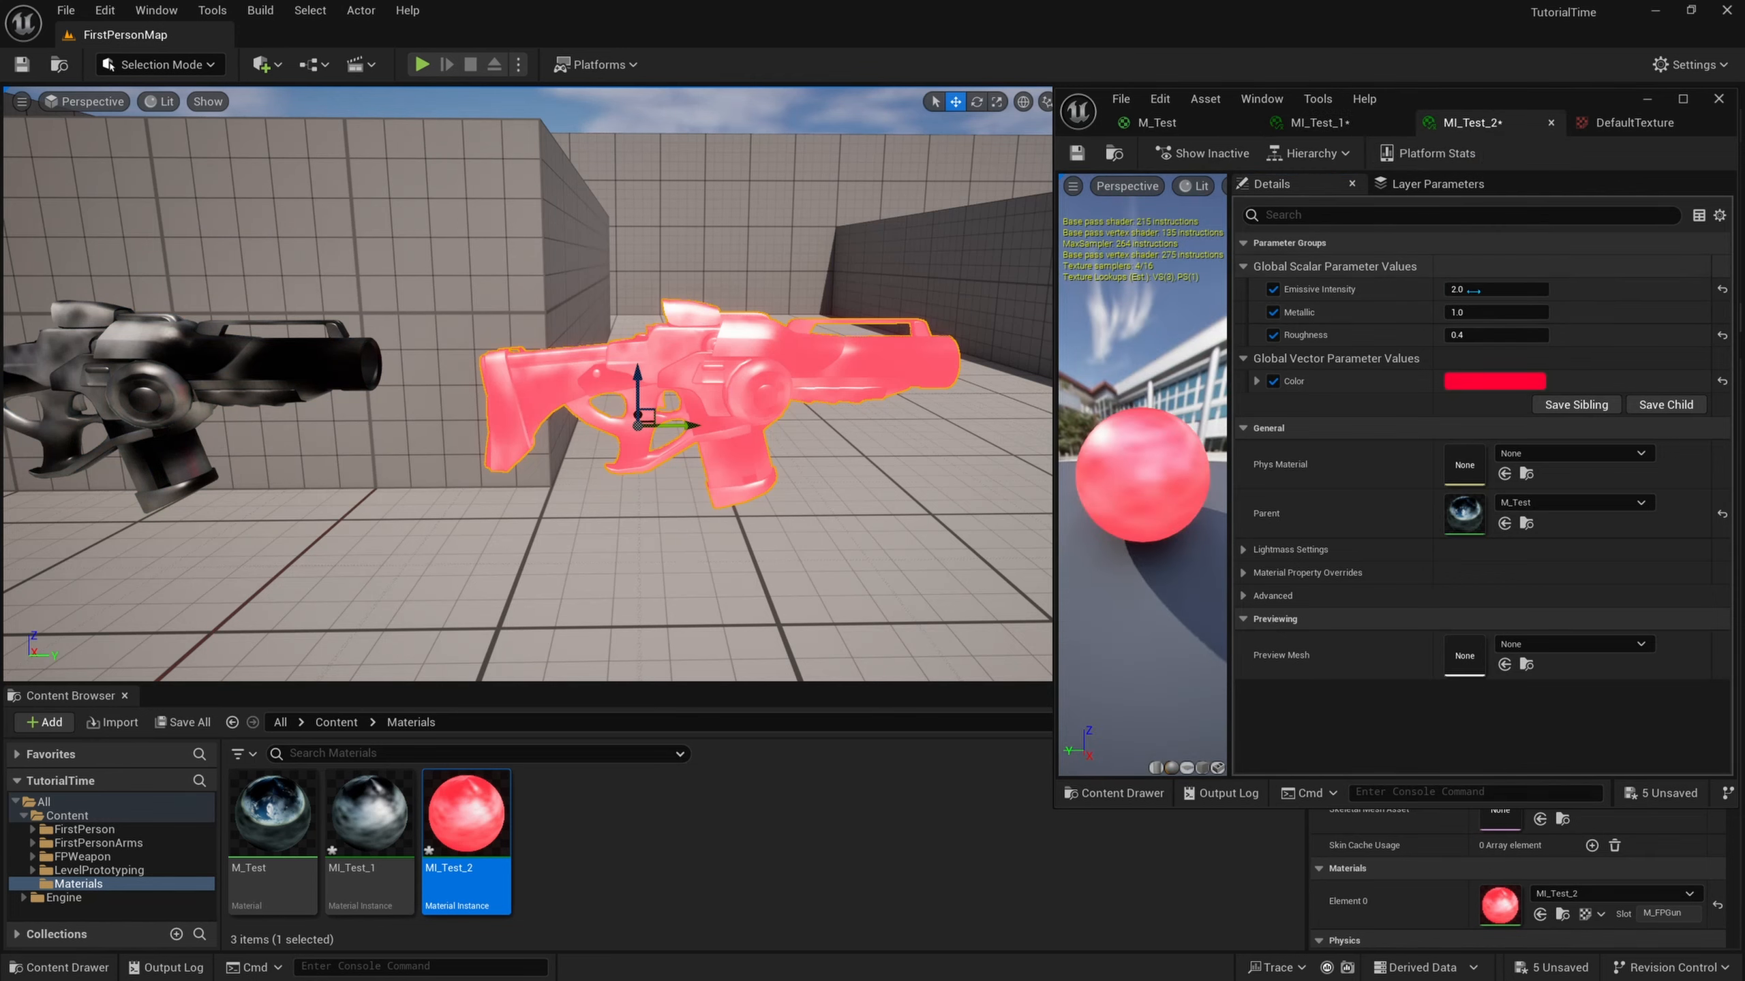
left_click(1473, 290)
key("Return")
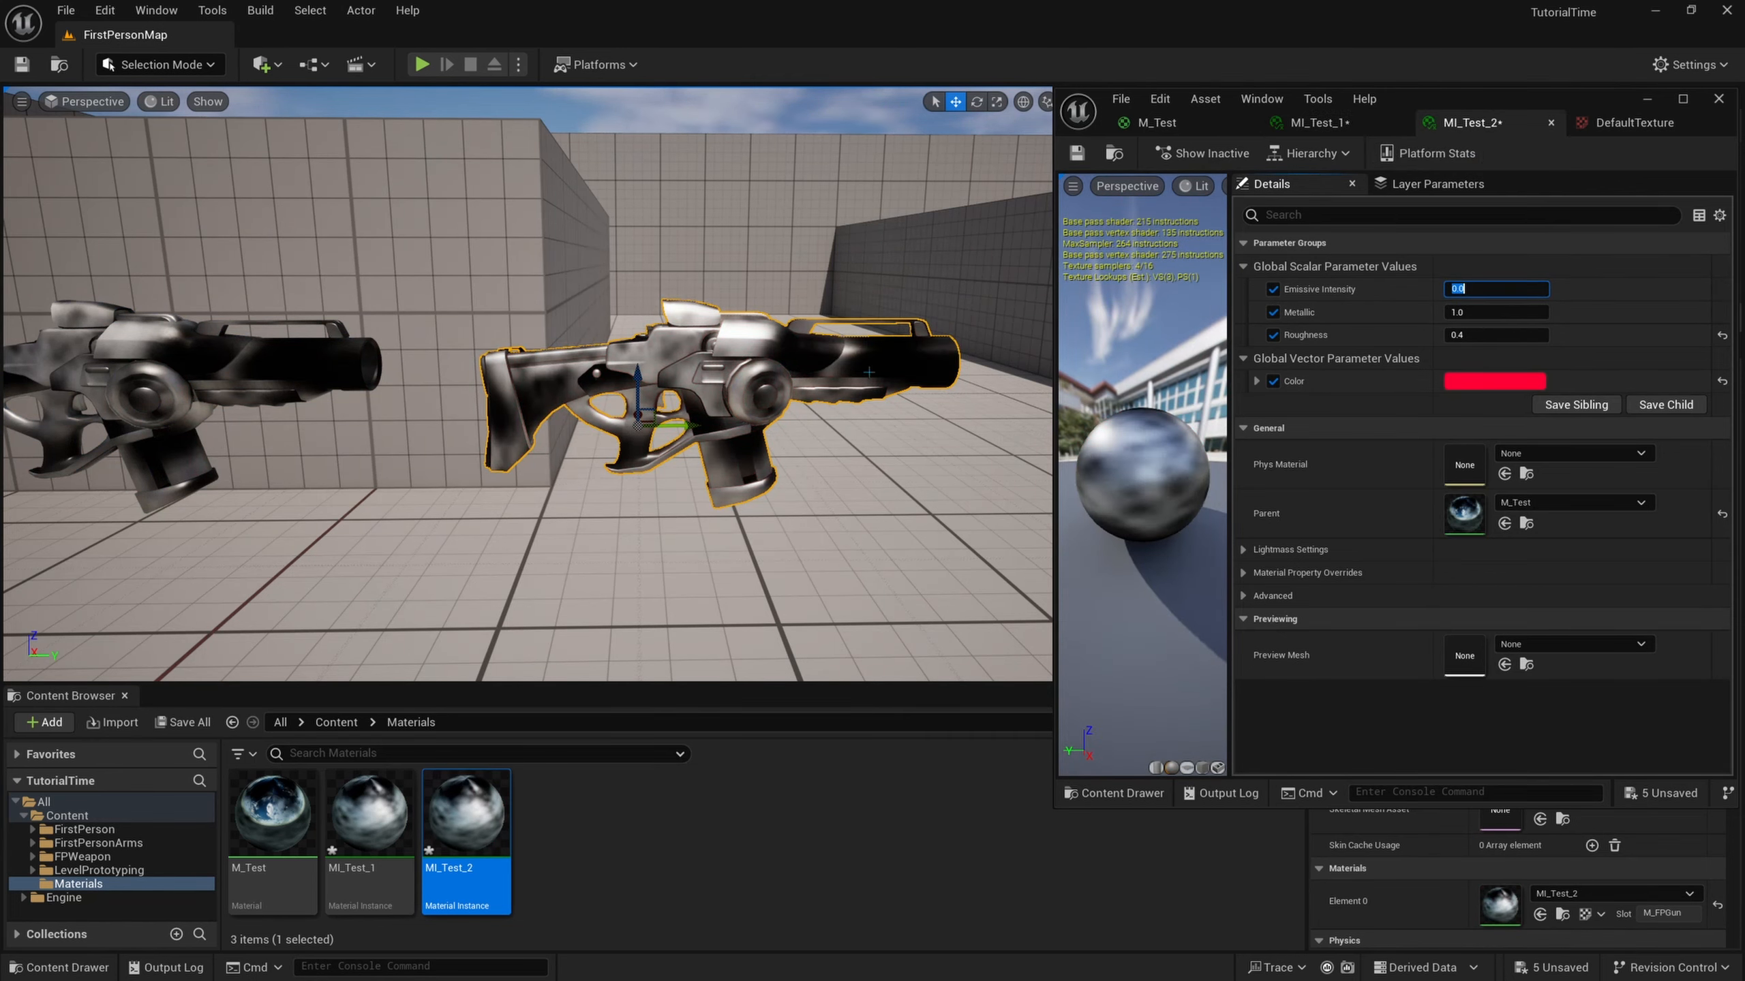
Examine the noise texture on both guns in the level.
key("s")
key("a")
right_click_drag(859, 413, 810, 388)
key("w")
key("d")
key("a")
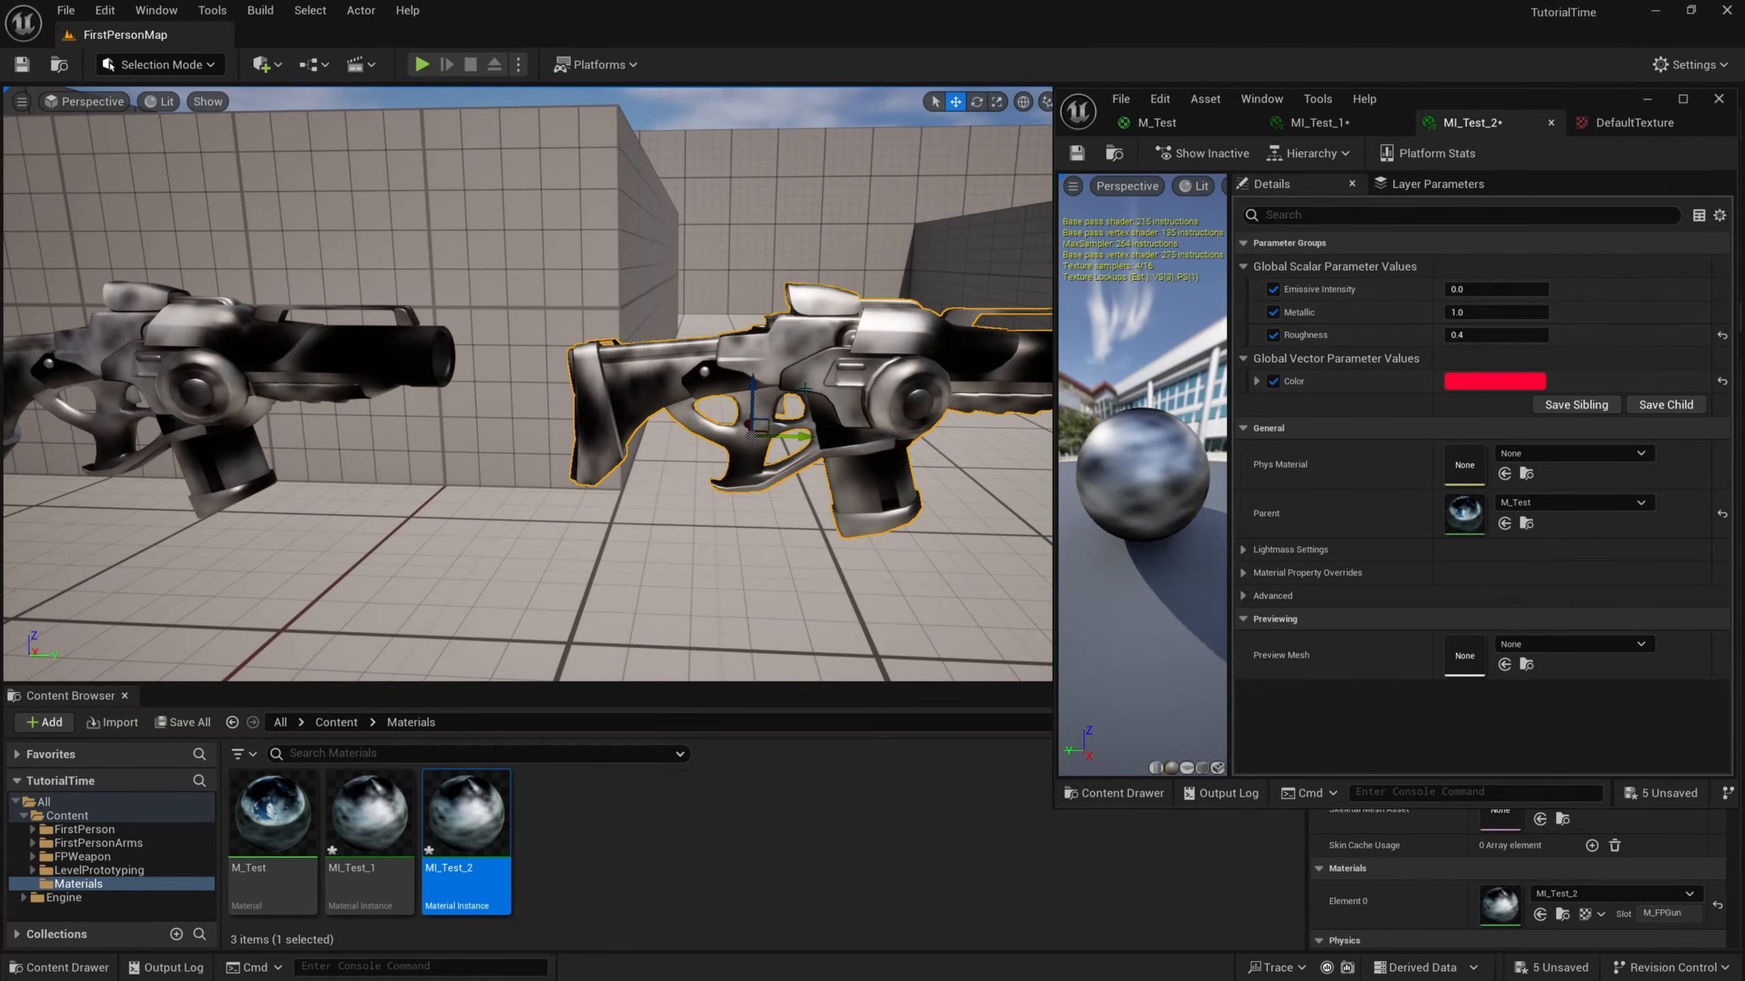
Return to M_Test's graph in a maximized editor and add a TextureCoordinate node to the left of the Texture Sample.
left_click(1190, 129)
double_click(1486, 103)
scroll(1110, 287, "up", 2)
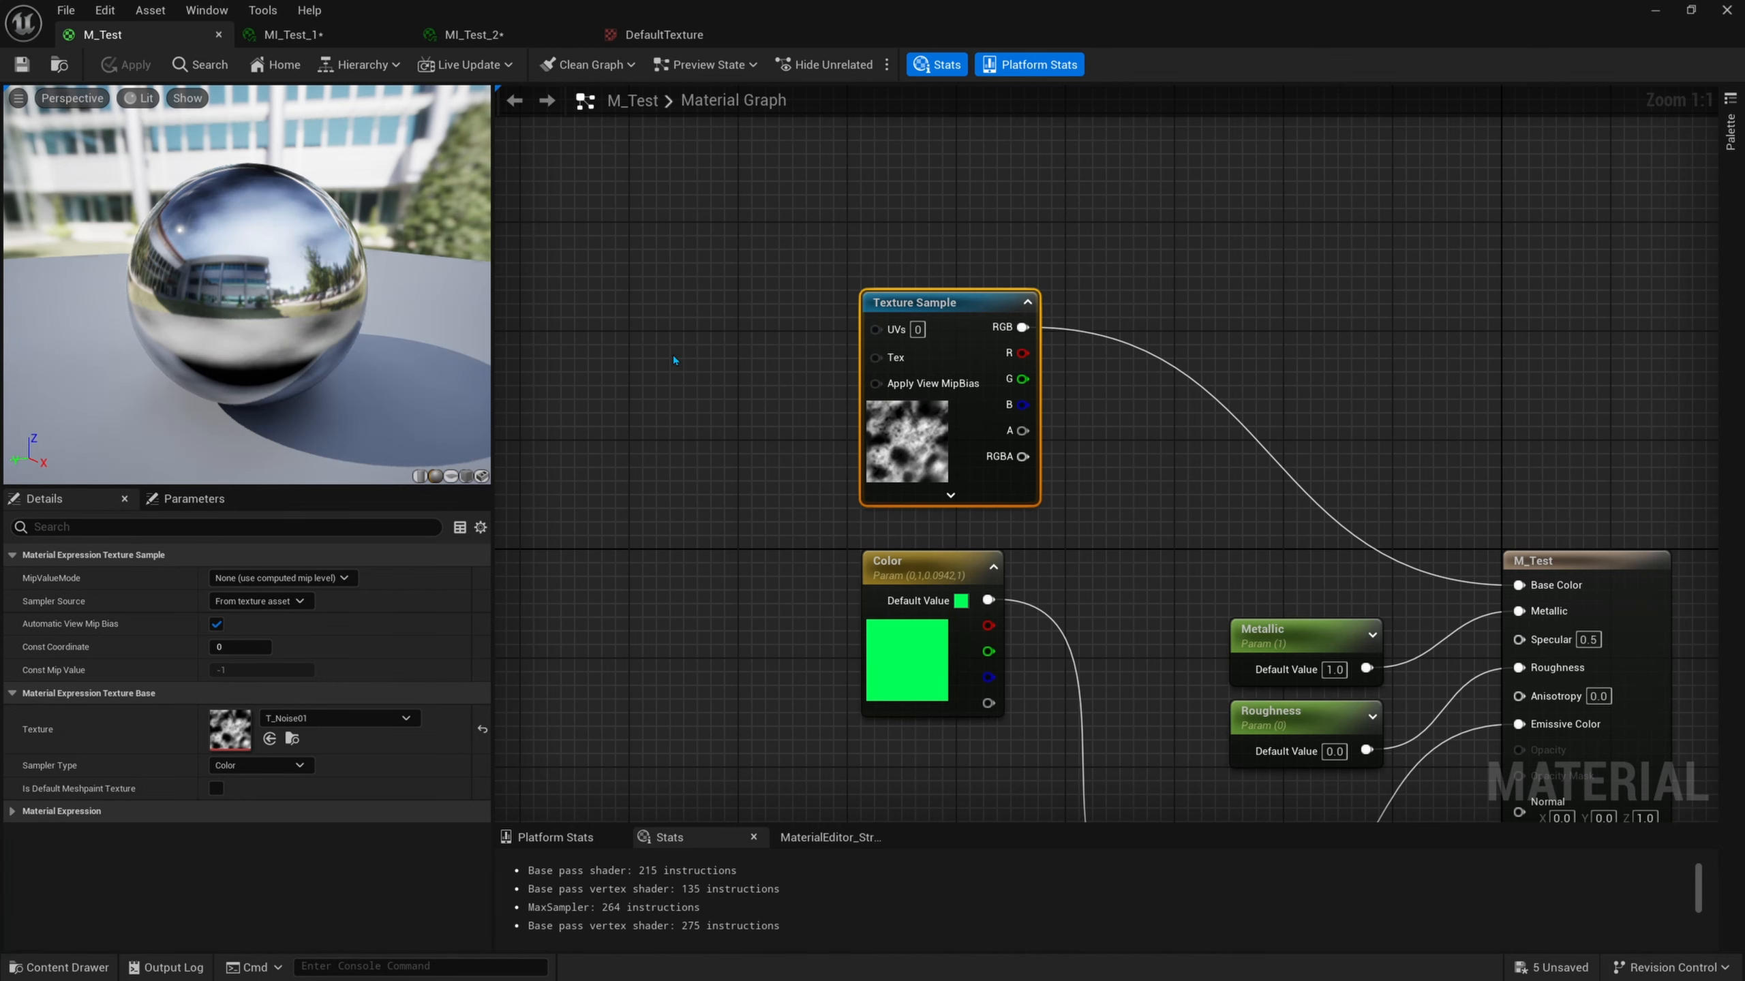
right_click_drag(673, 354, 881, 357)
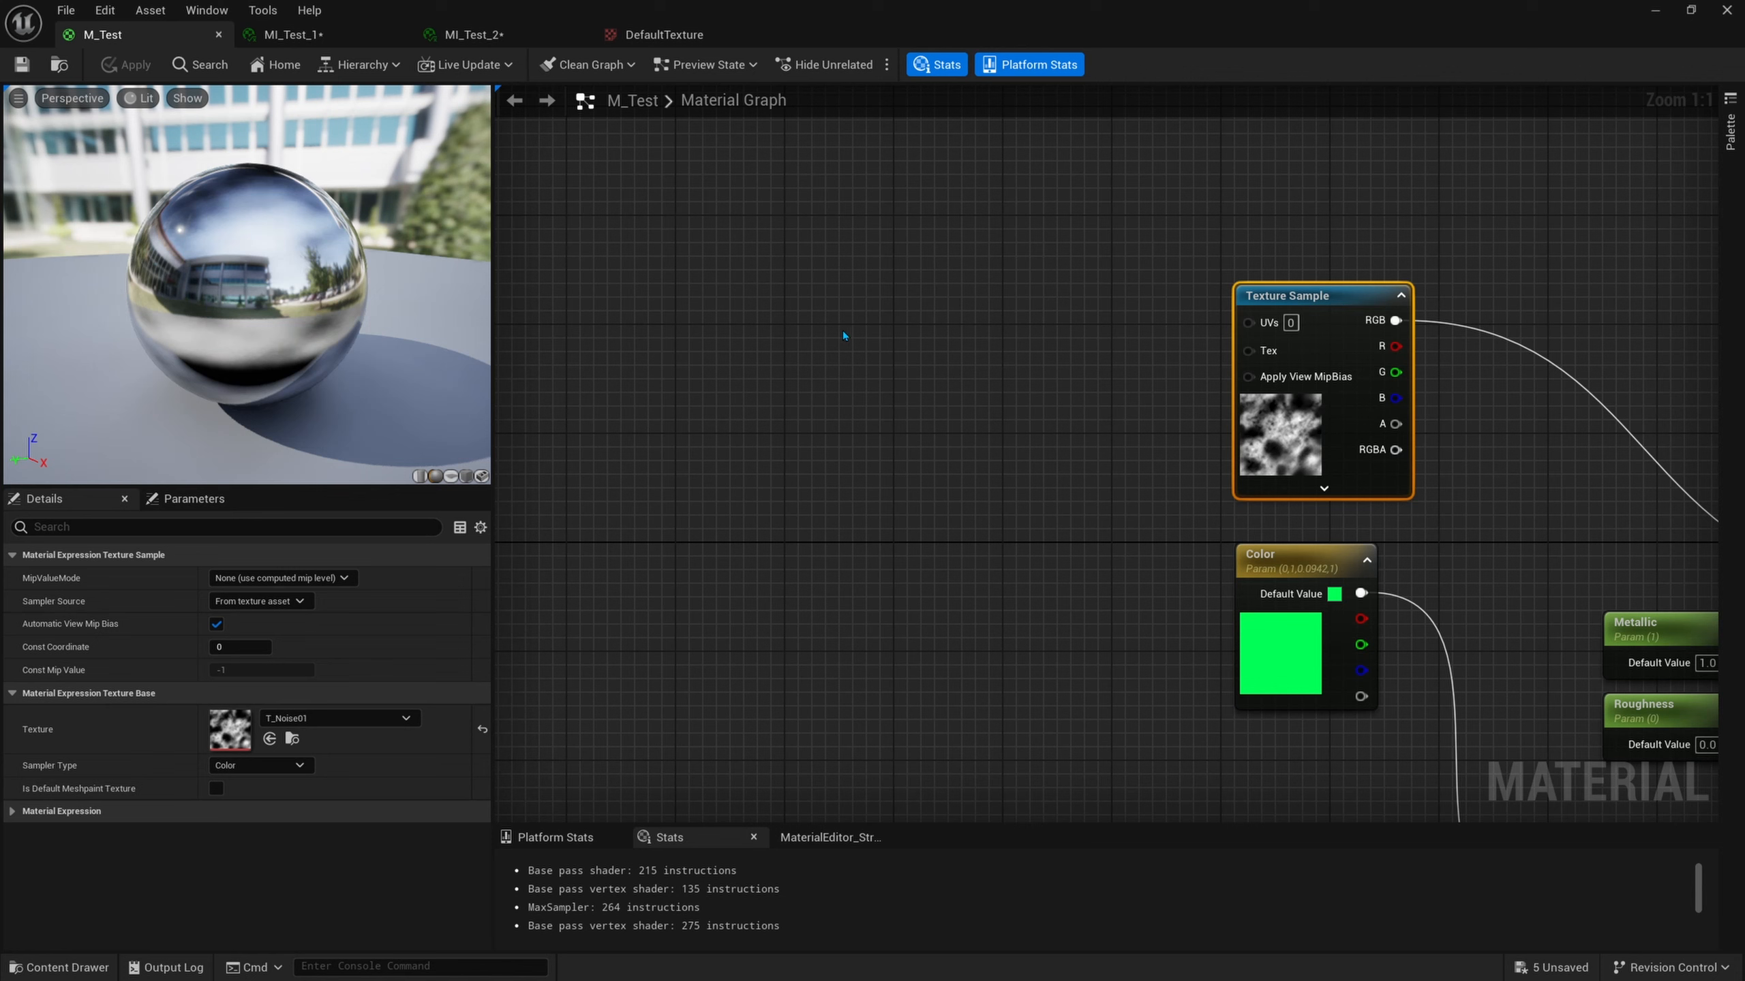
left_click(799, 367)
right_click(763, 335)
type("te")
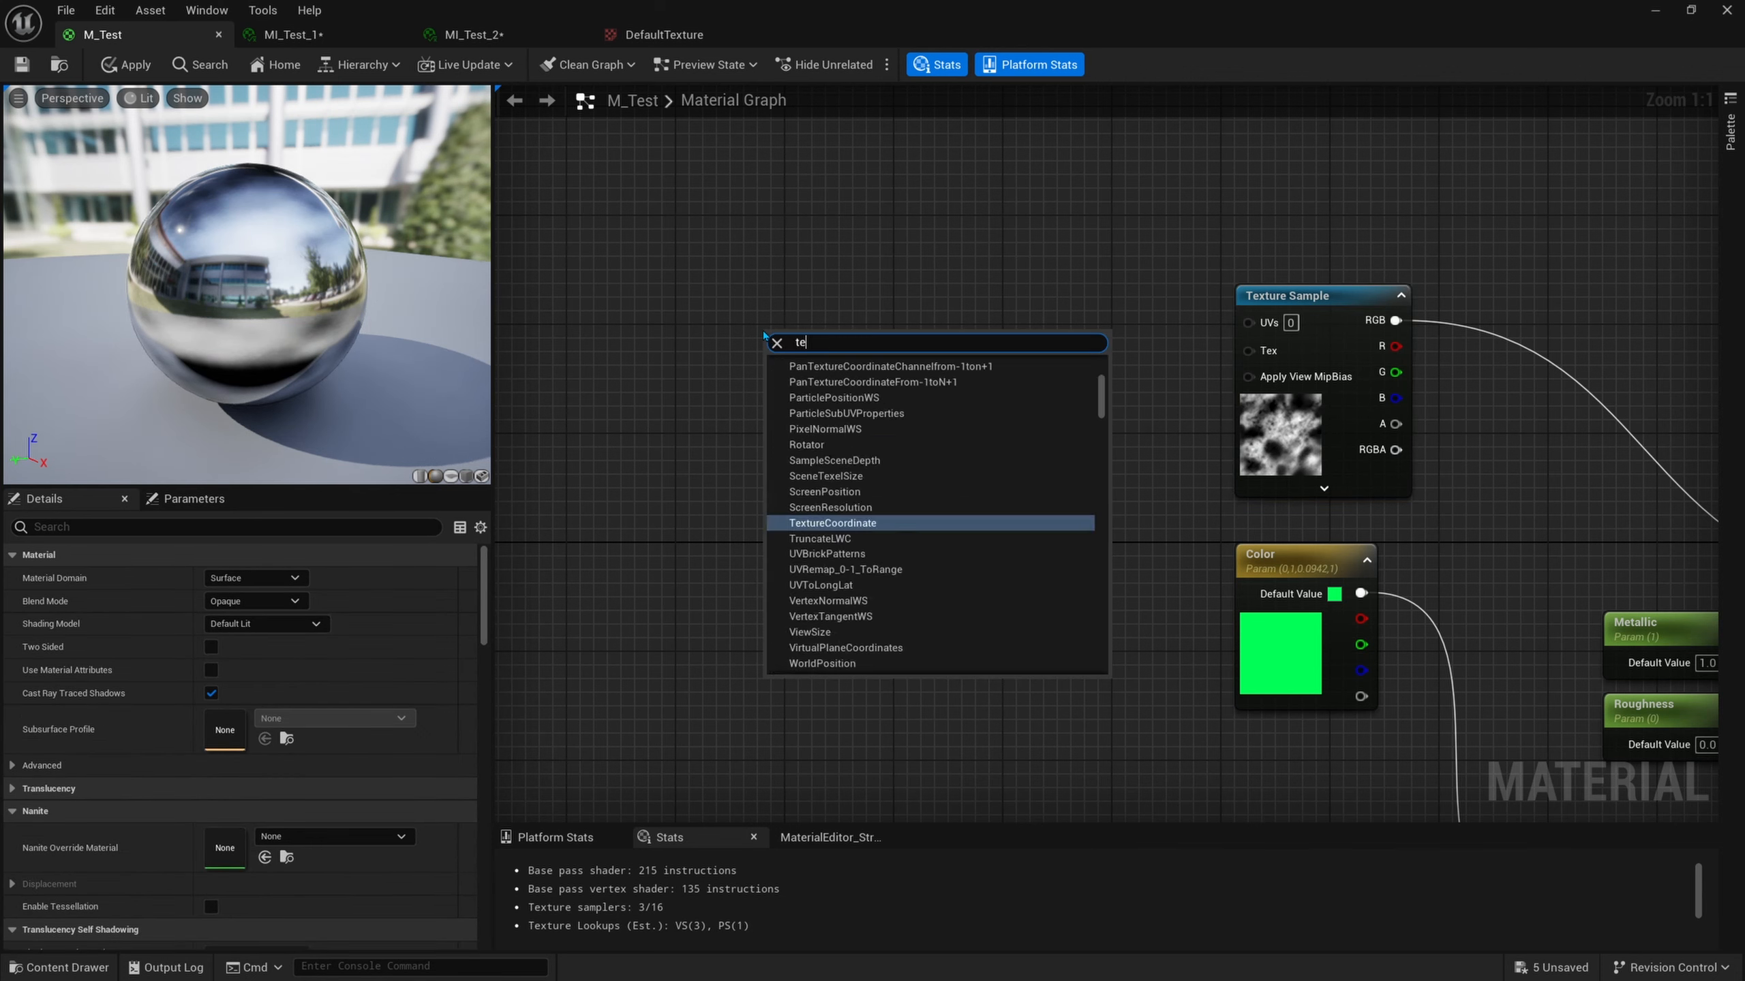
type("xture coord")
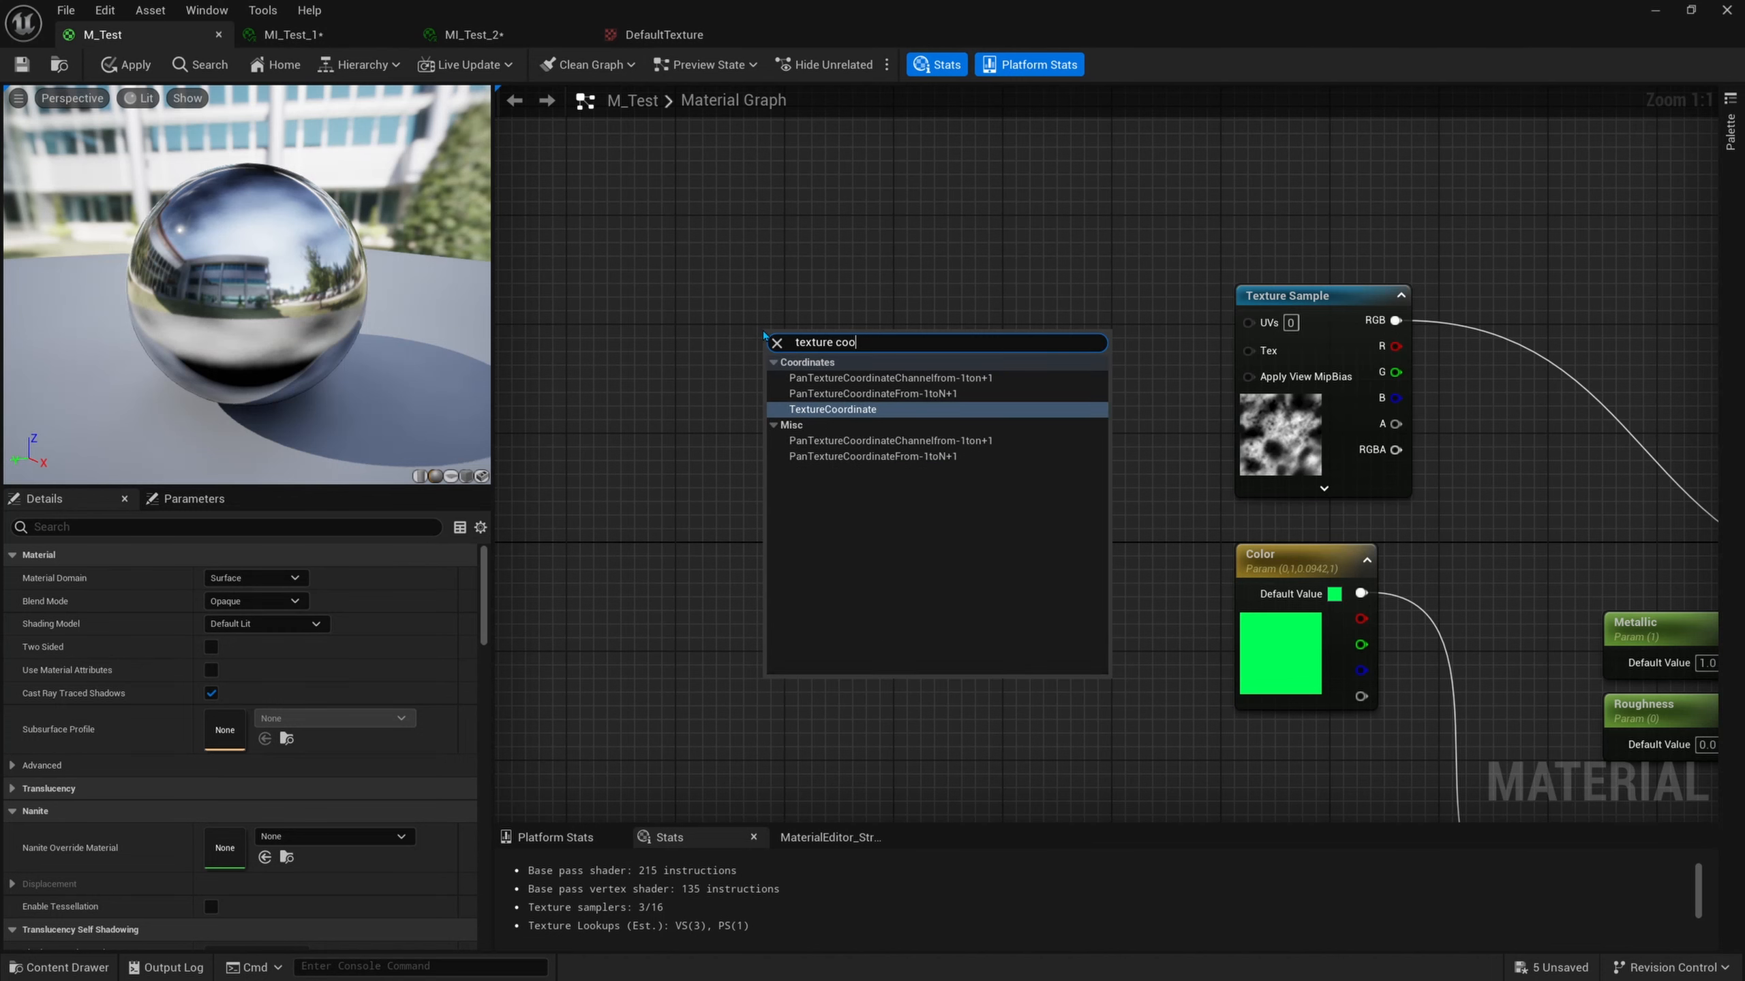
key("Return")
left_click_drag(812, 345, 723, 313)
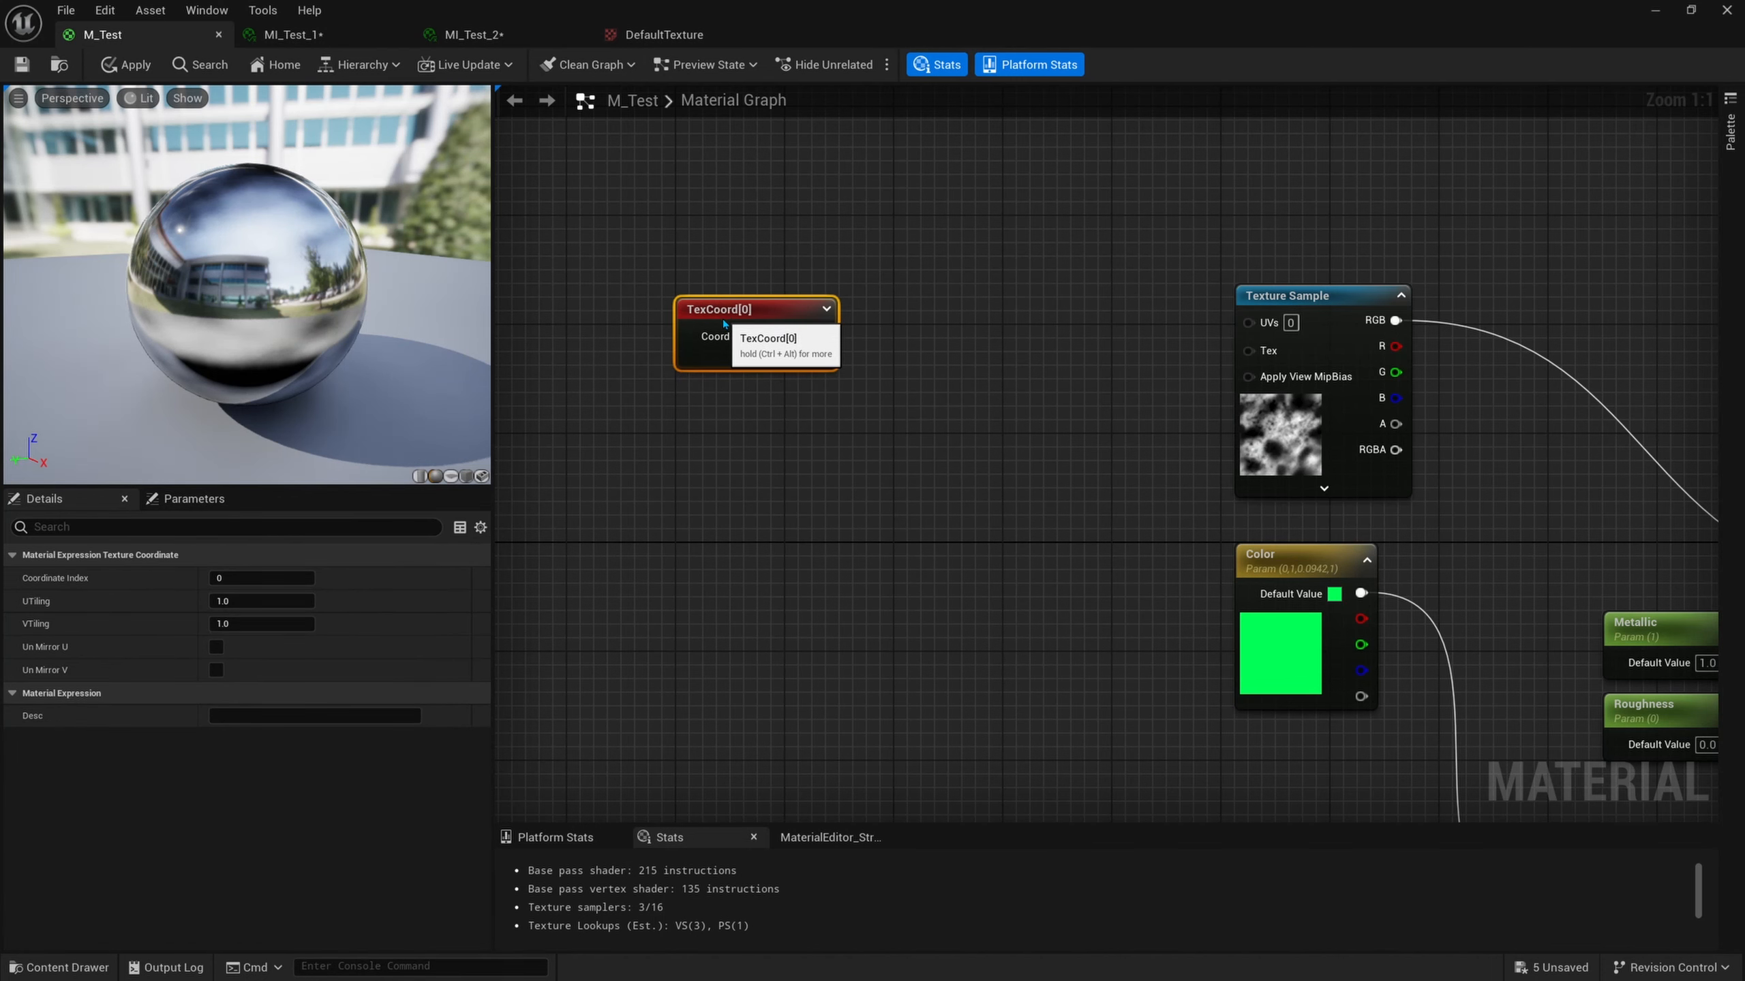
Add a Multiply node fed by the TexCoord output into A and line it up beside the TexCoord node.
right_click_drag(788, 242, 727, 243)
mouse_move(727, 244)
left_mouse_down()
mouse_move(719, 364)
mouse_move(897, 413)
left_mouse_up()
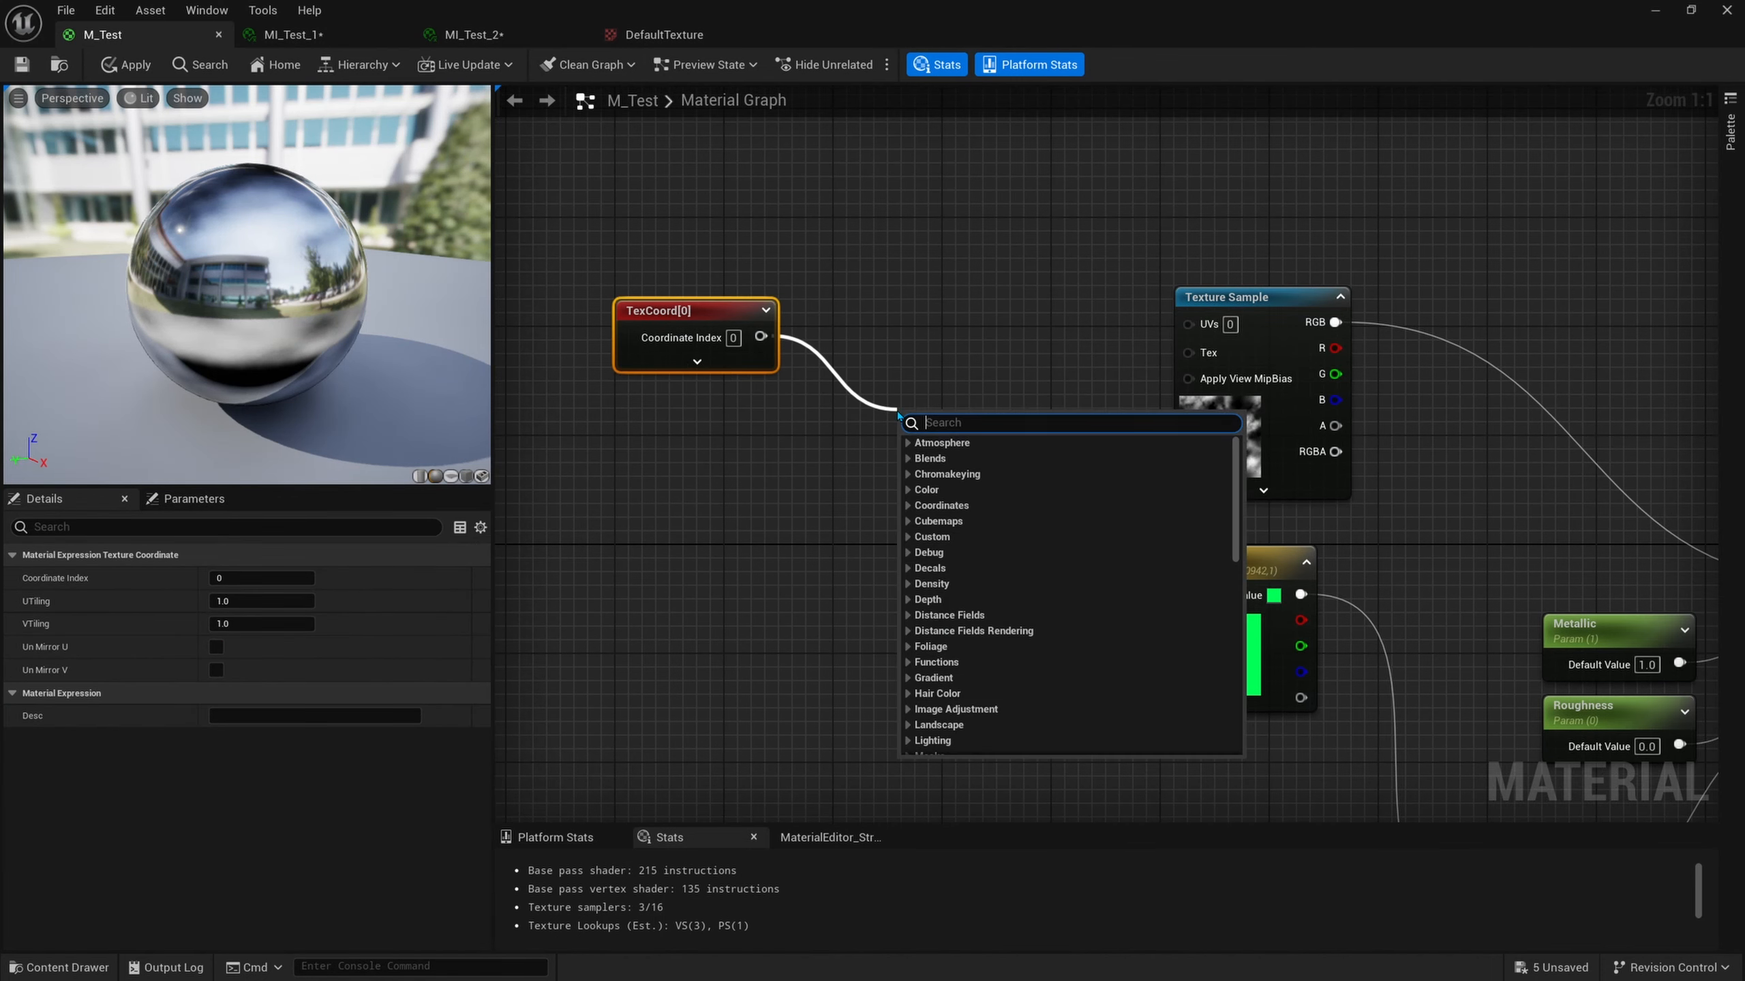
type("multi")
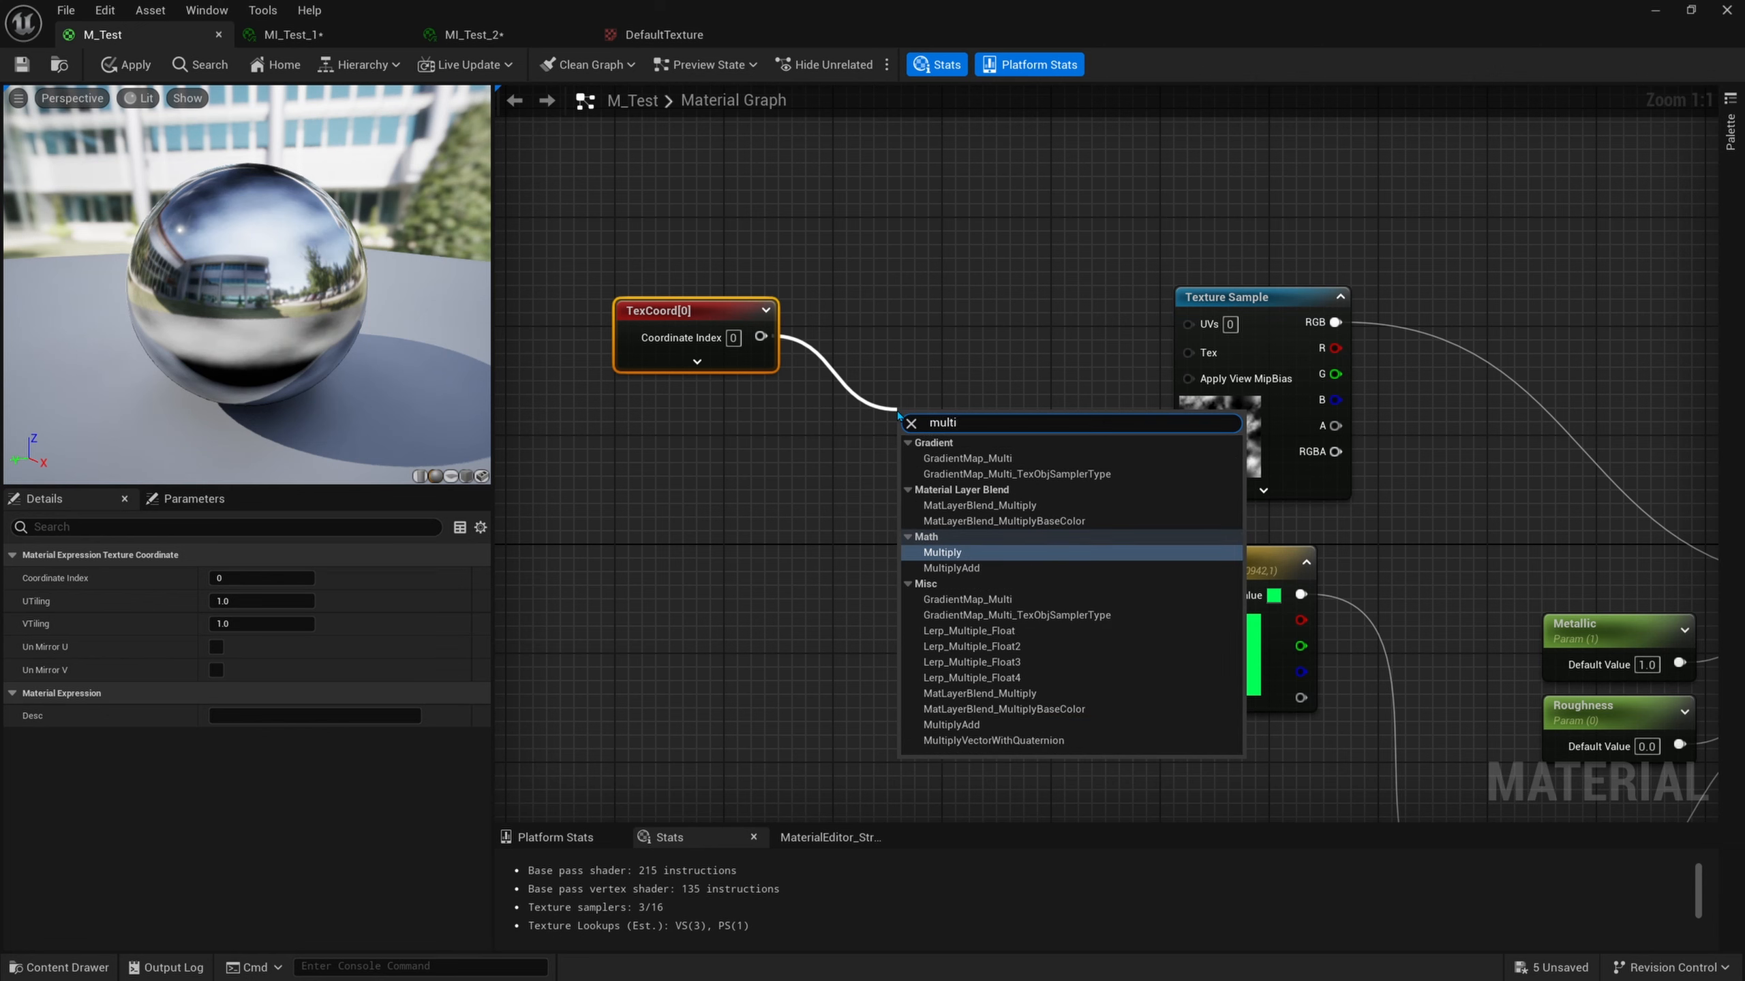
key("Return")
left_click_drag(953, 415, 915, 305)
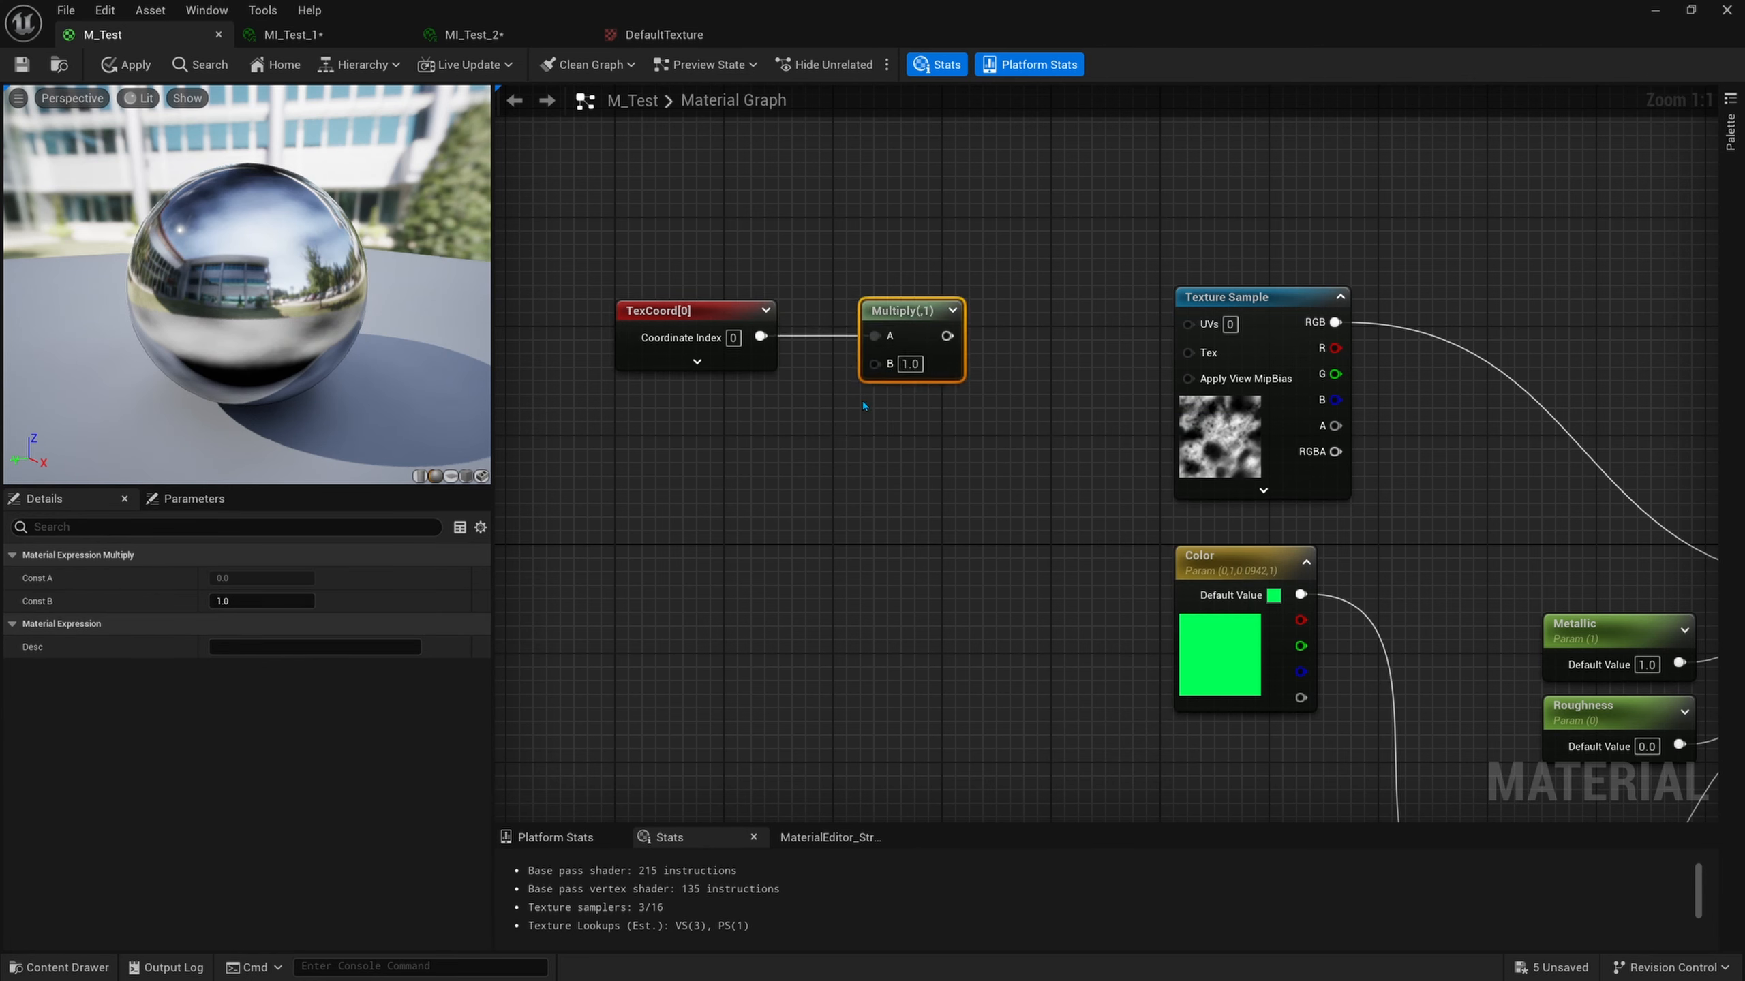
Connect the Multiply output to the Texture Sample's UVs input, leaving only one Multiply node in the graph.
key("ctrl+d")
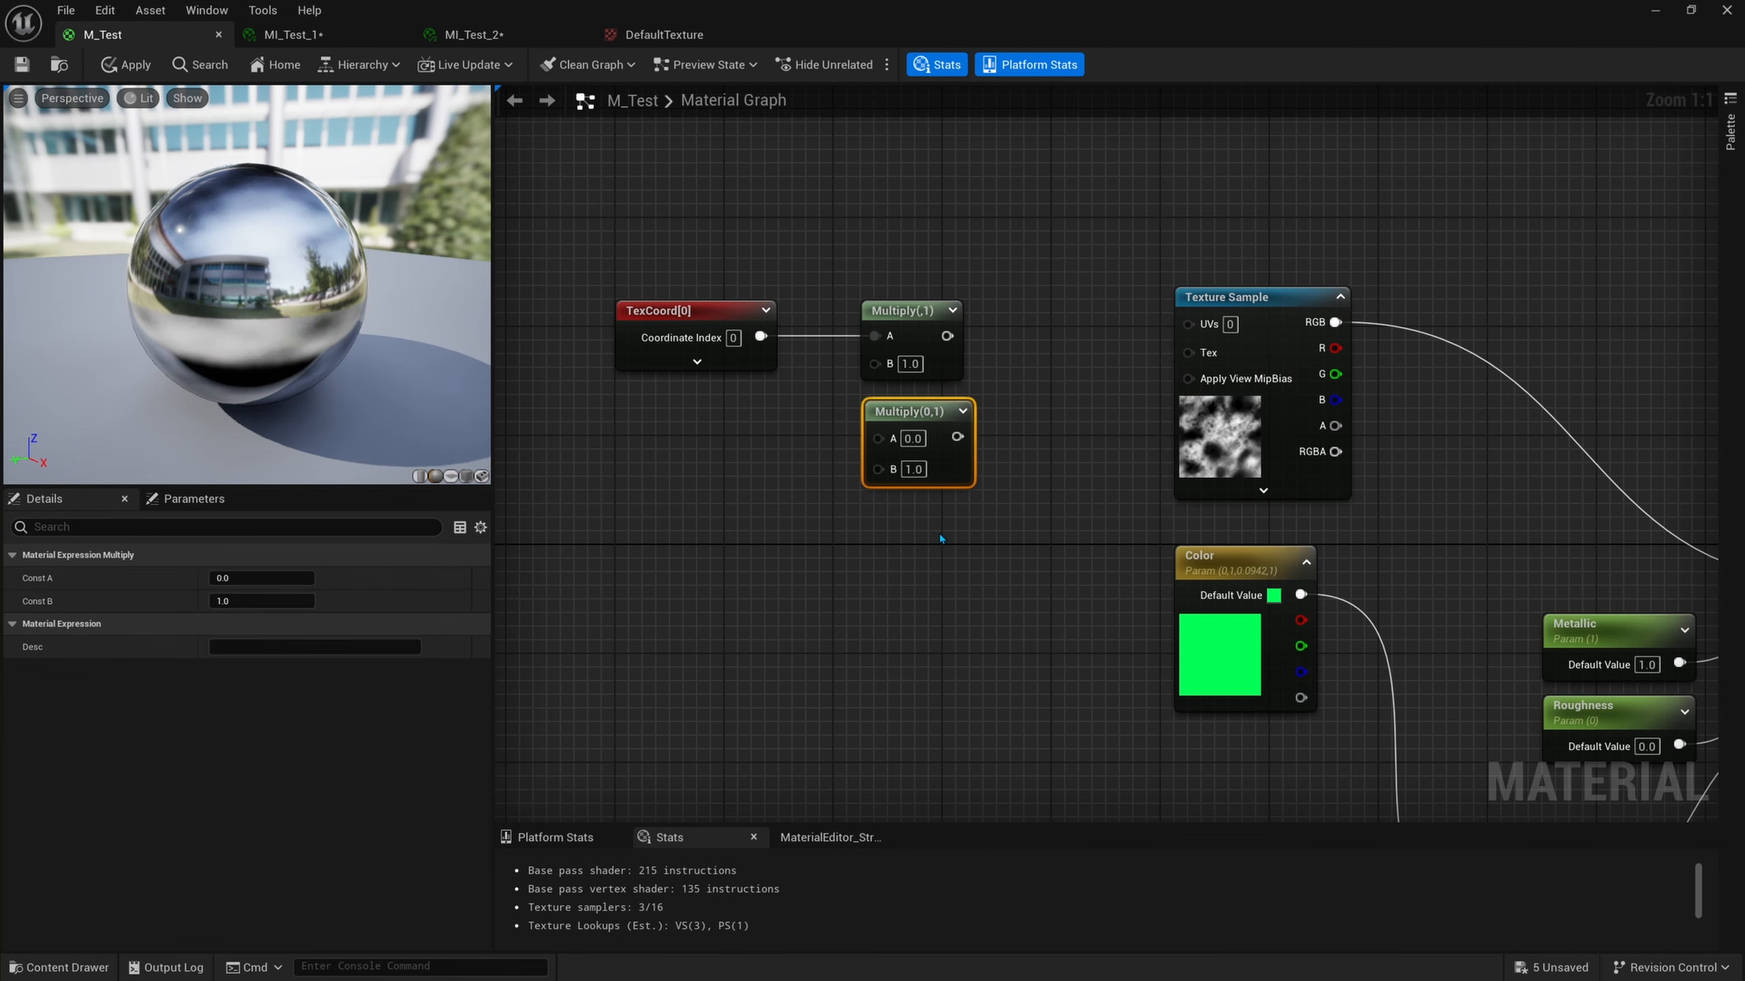
key("Delete")
right_click_drag(961, 506, 999, 521)
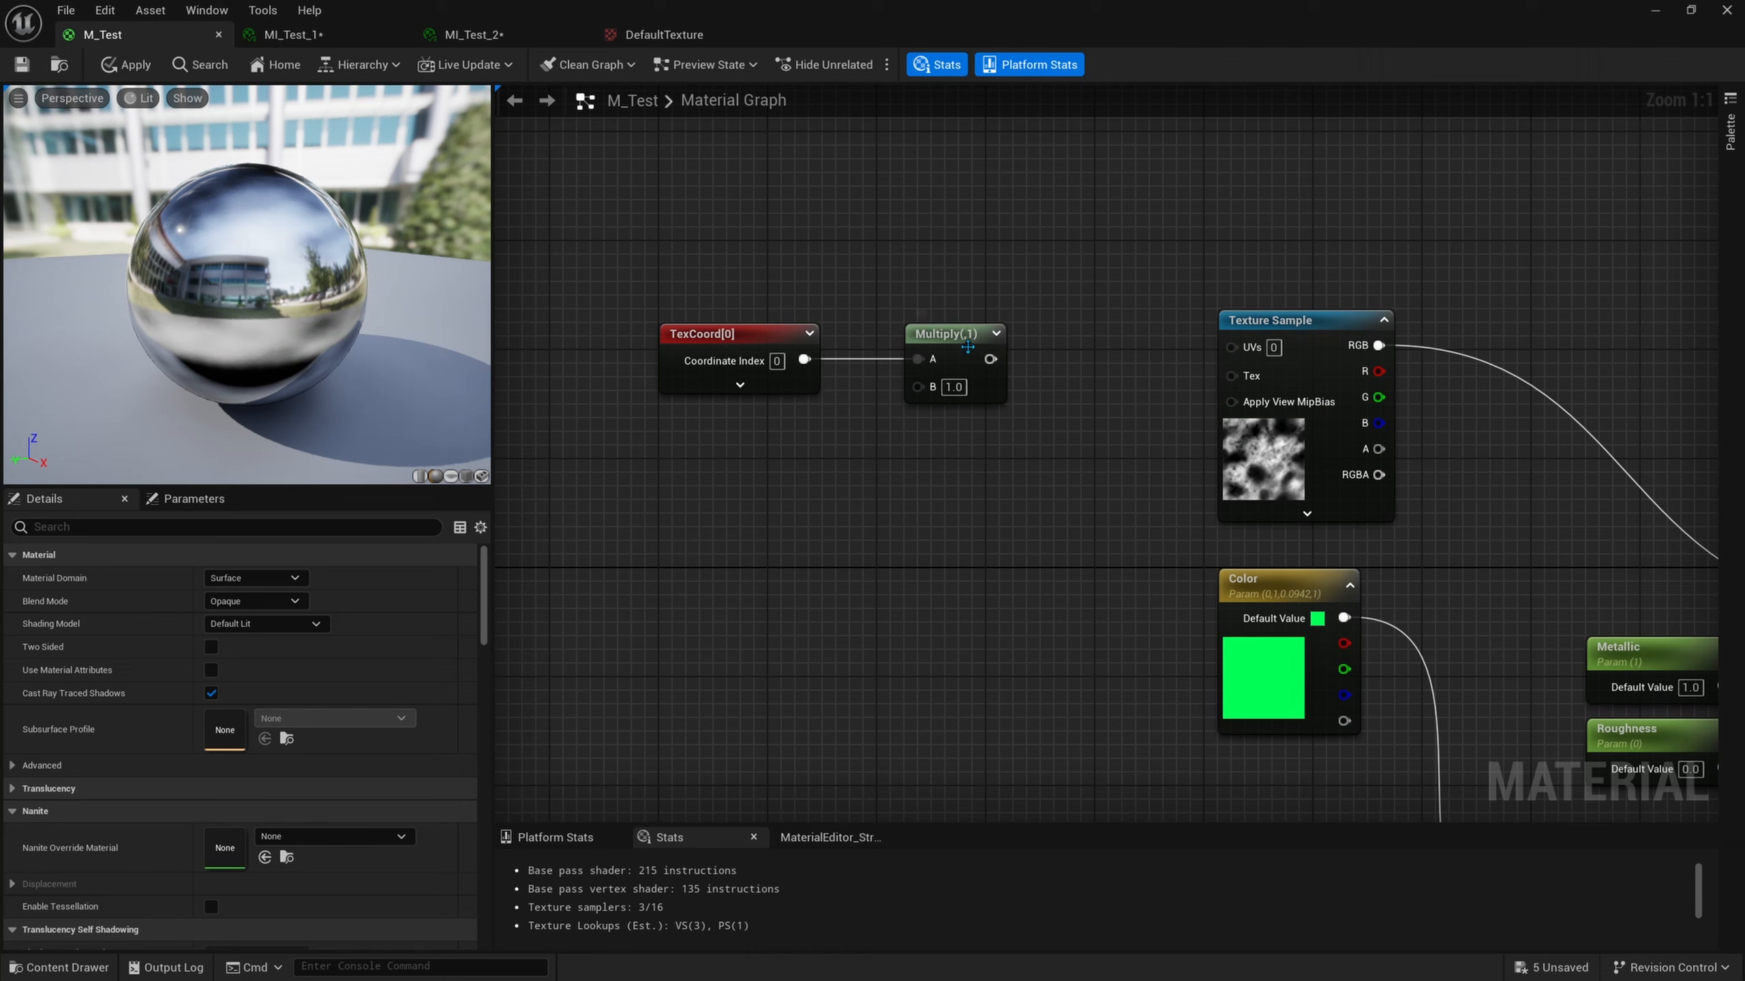
left_click_drag(990, 358, 1231, 345)
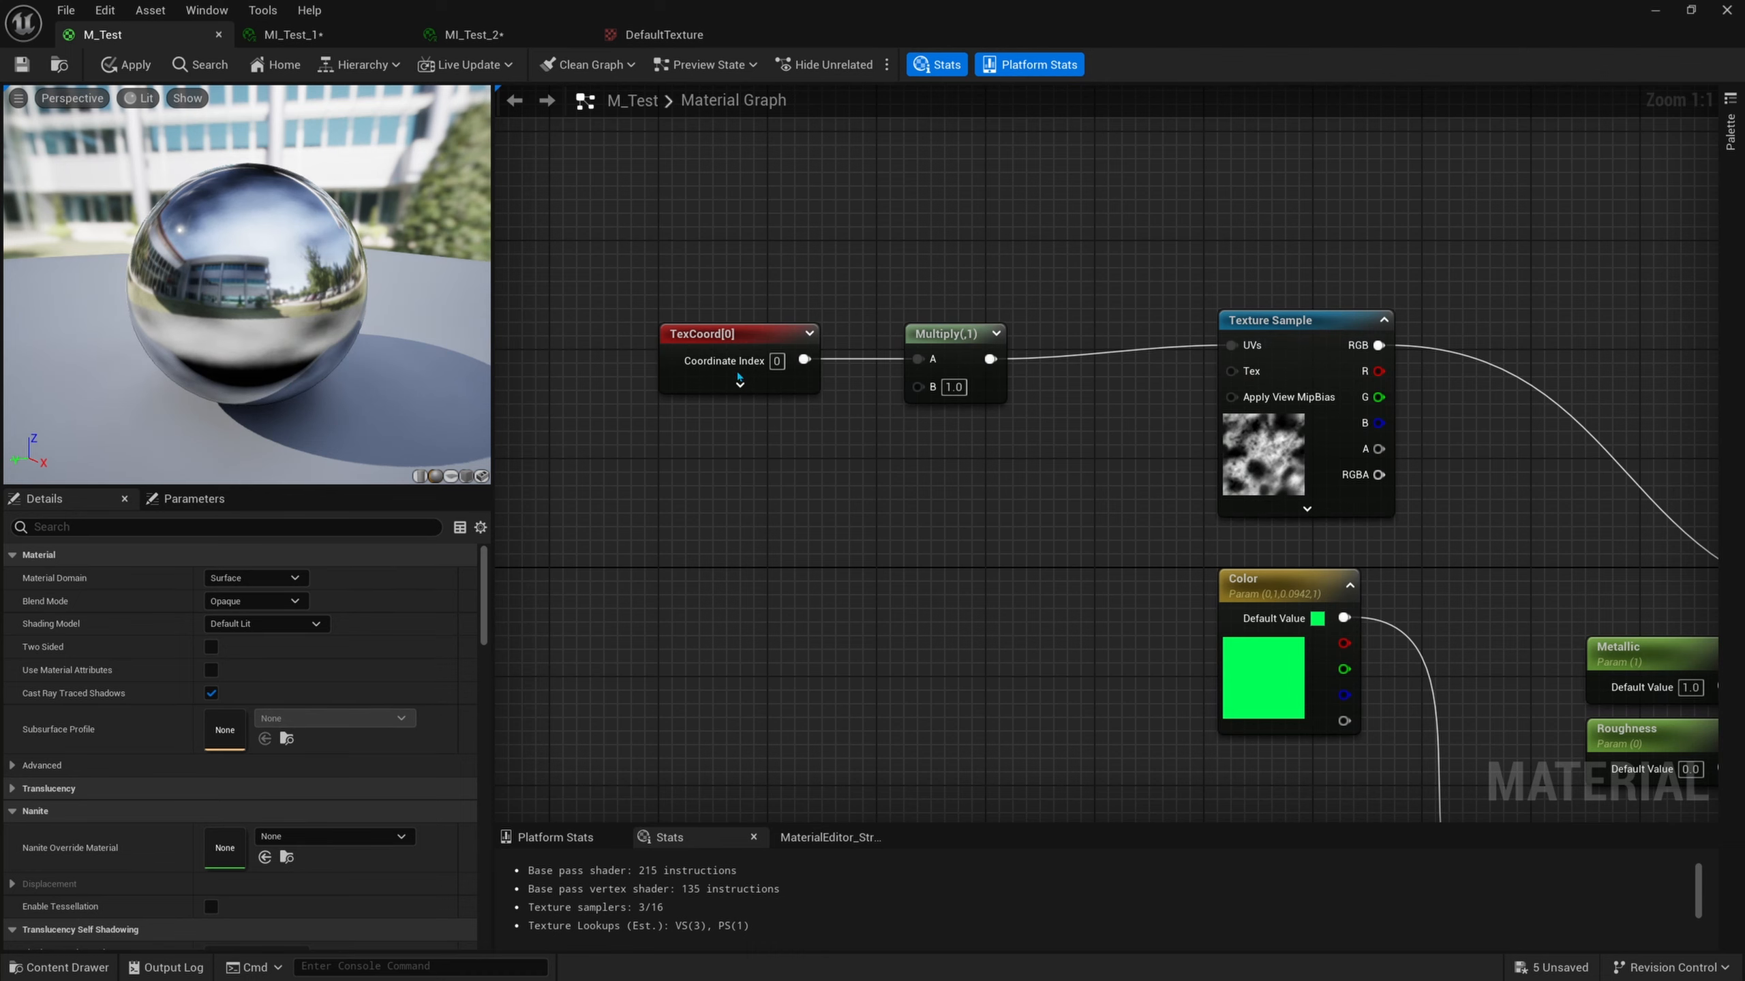
Save M_Test and place its editor beside the level view, with the TexCoord and Multiply nodes within reach.
left_click(951, 334)
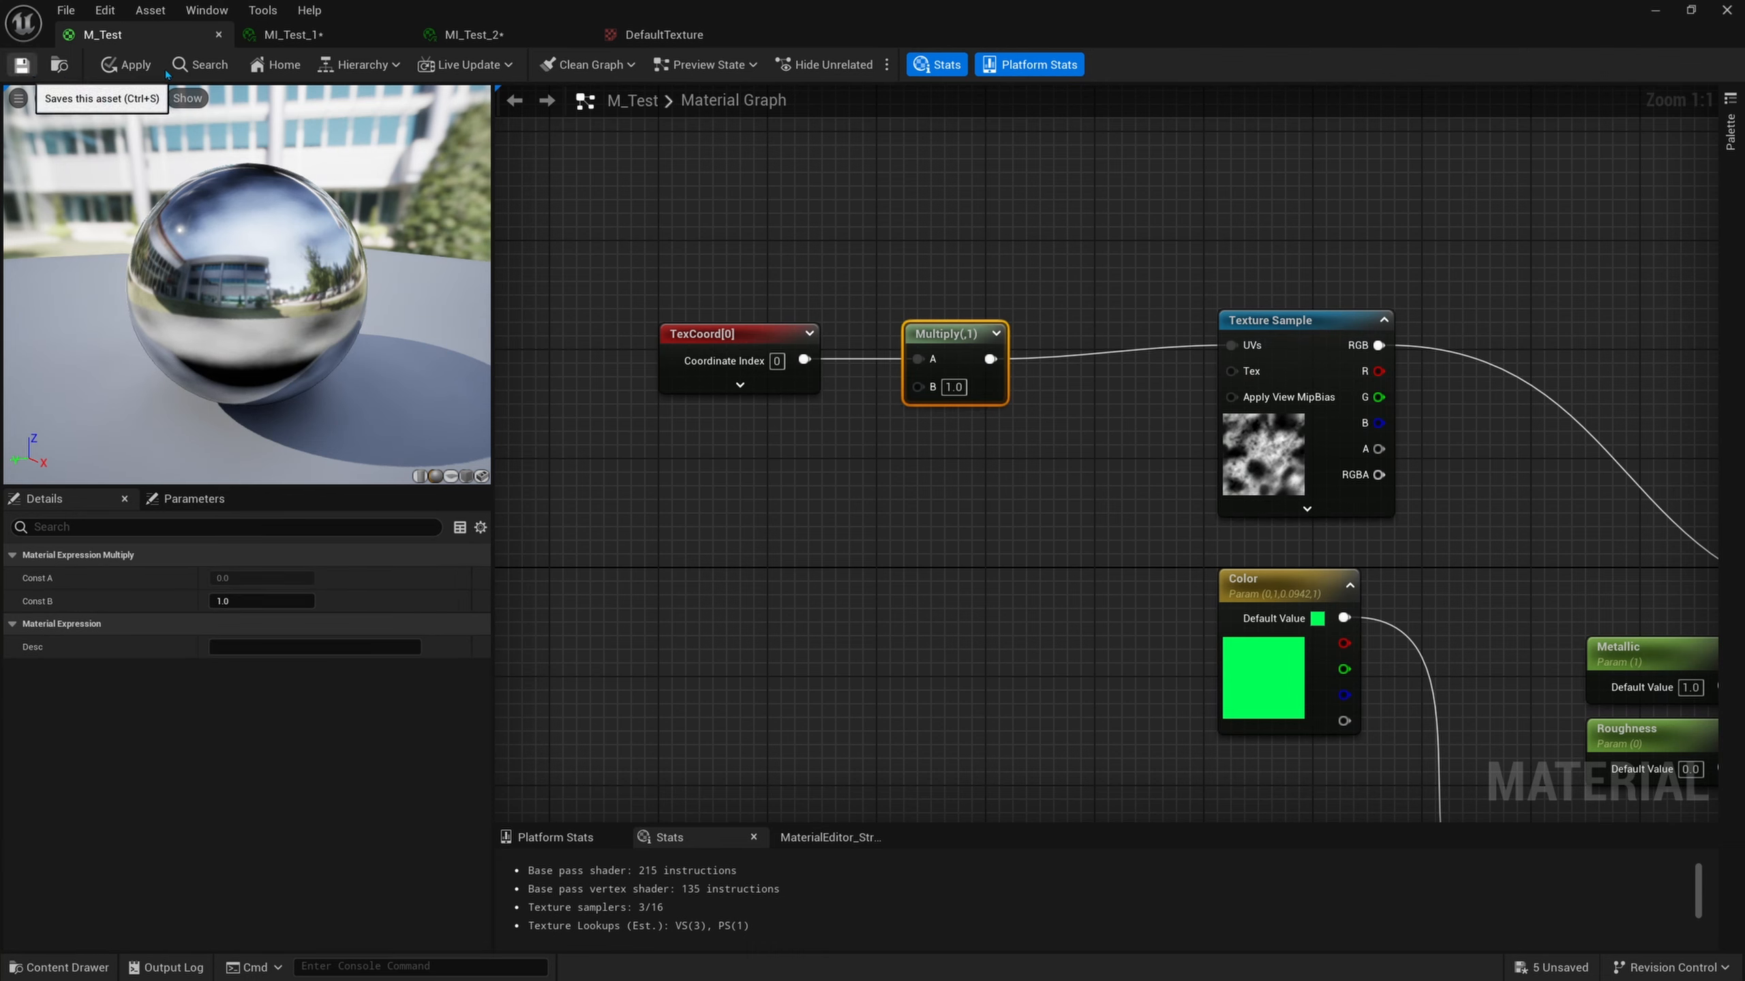
left_click_drag(1074, 22, 1298, 111)
right_click_drag(810, 330, 858, 329)
left_click(1394, 456)
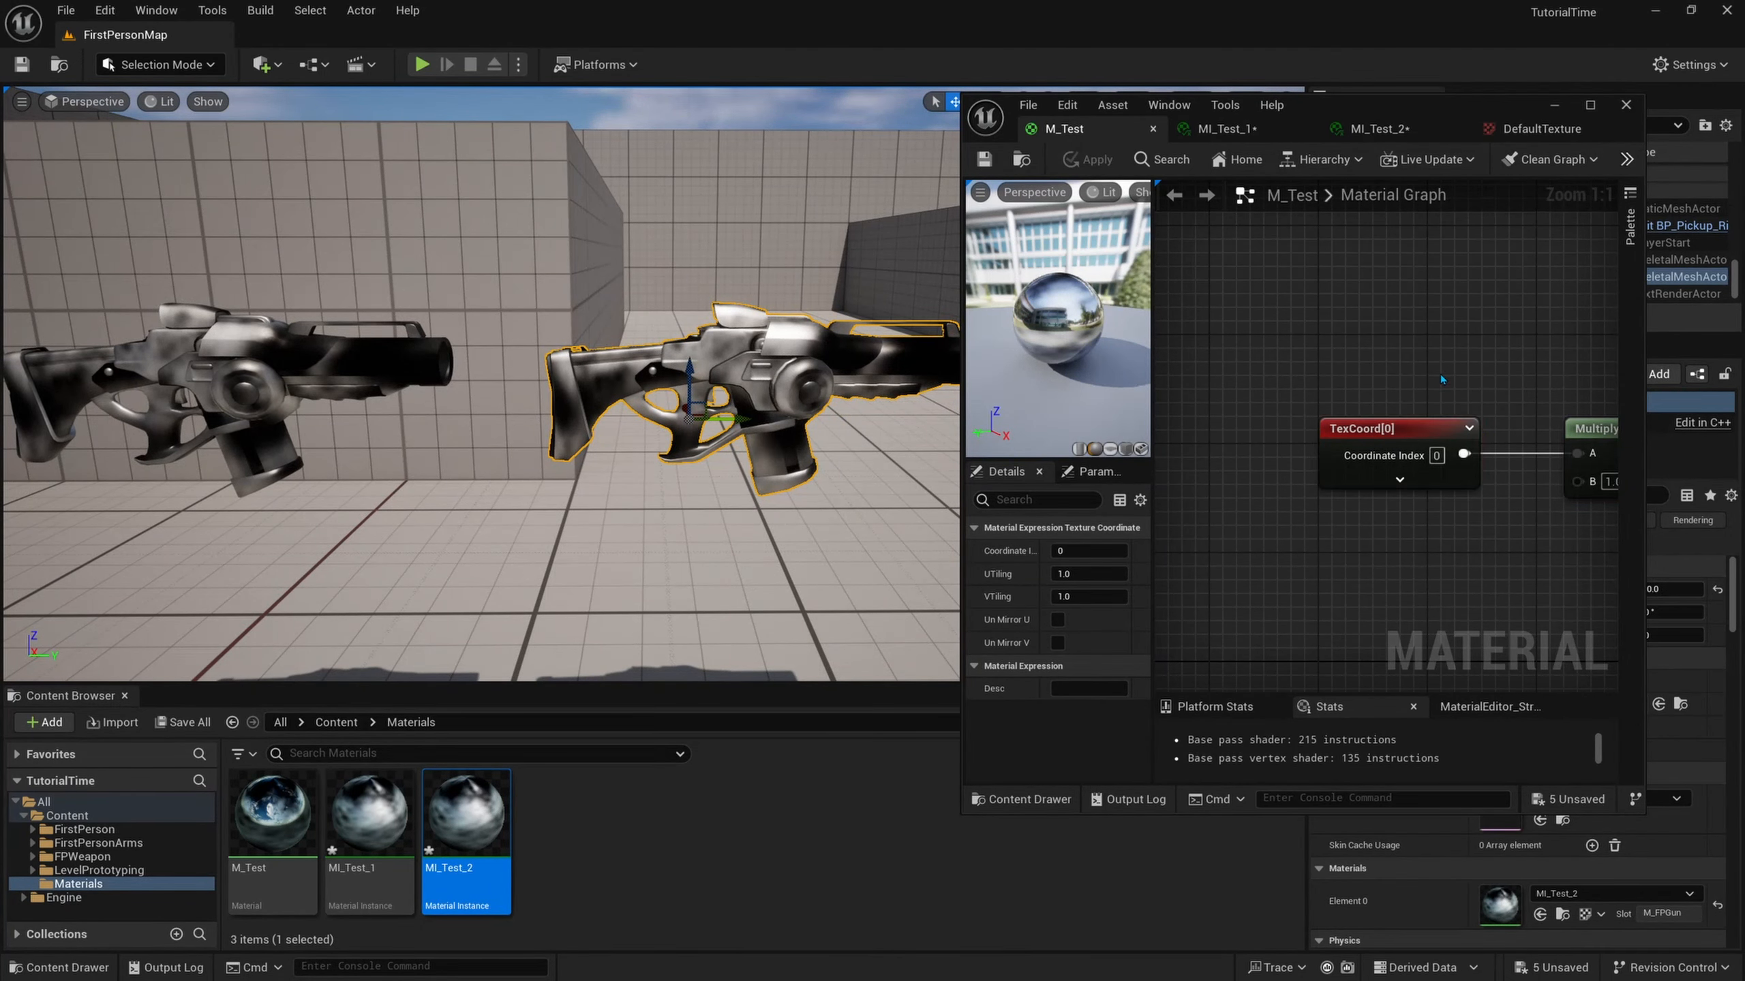
left_click_drag(1441, 363, 1363, 537)
right_click_drag(1551, 475, 1333, 439)
left_click_drag(1405, 354, 1401, 513)
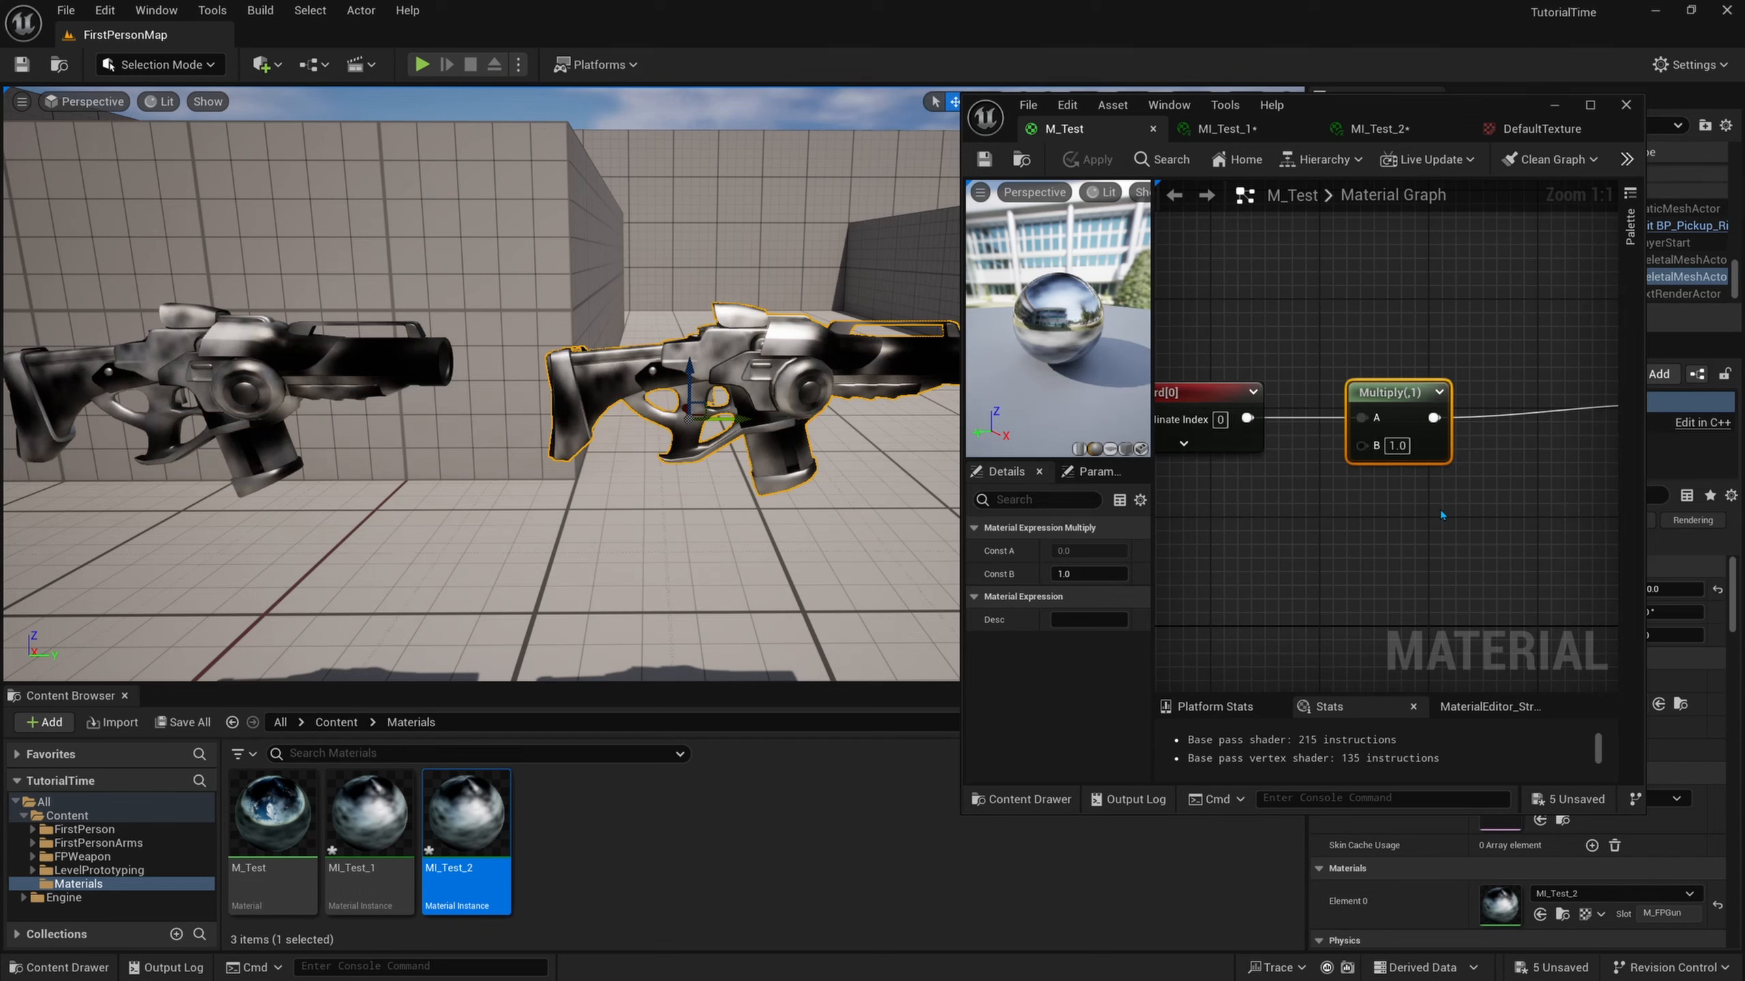
Break the link into the Texture Sample's UVs input and save M_Test.
right_click_drag(1439, 509, 1336, 510)
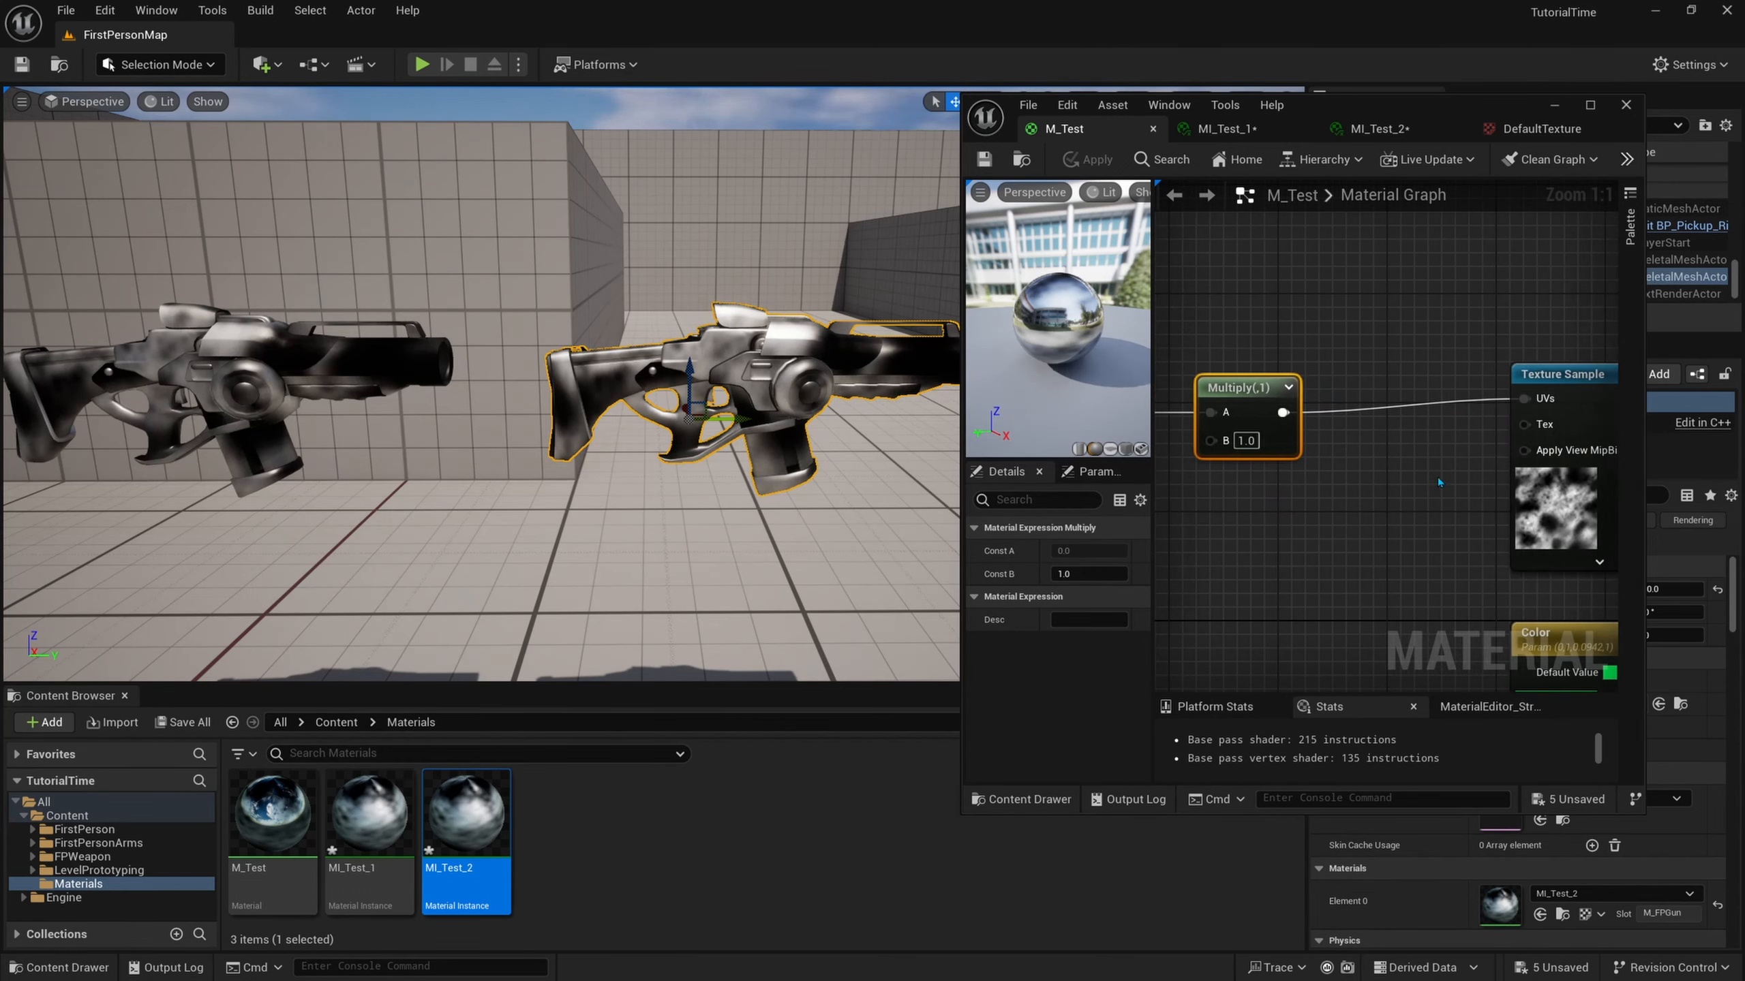
right_click_drag(1344, 423, 1333, 403)
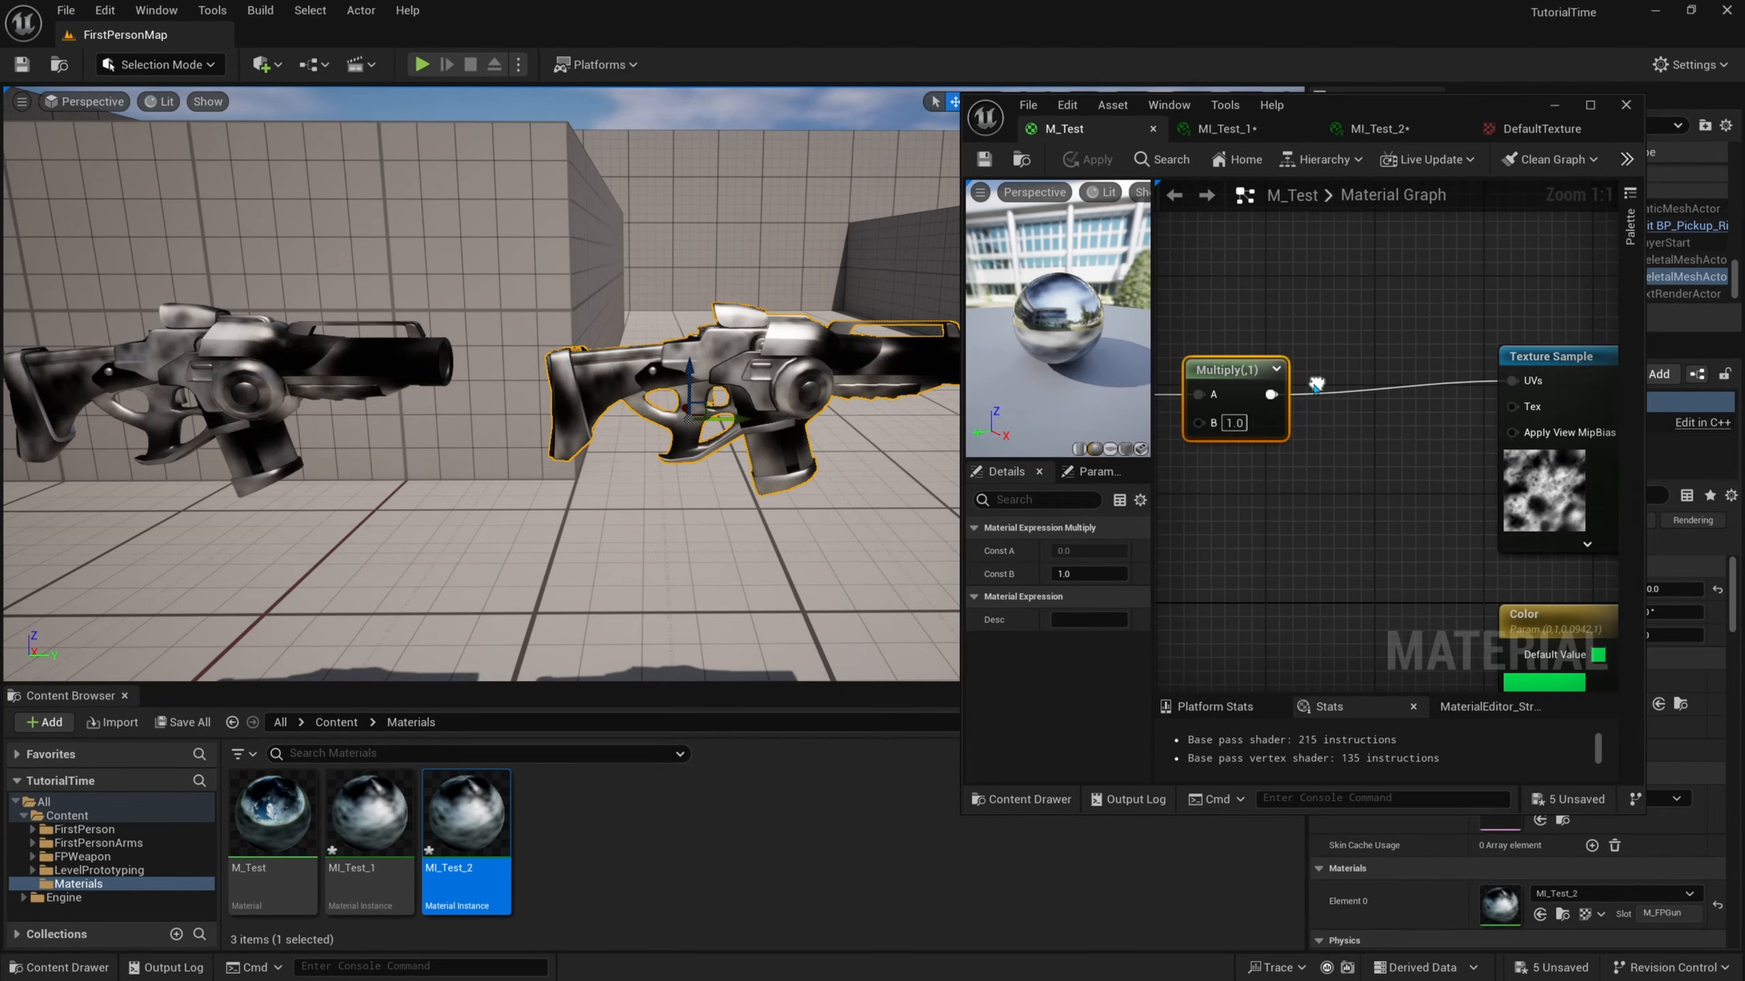
left_click(1508, 382, "alt")
right_click_drag(1440, 476, 1273, 464)
left_click(1354, 439)
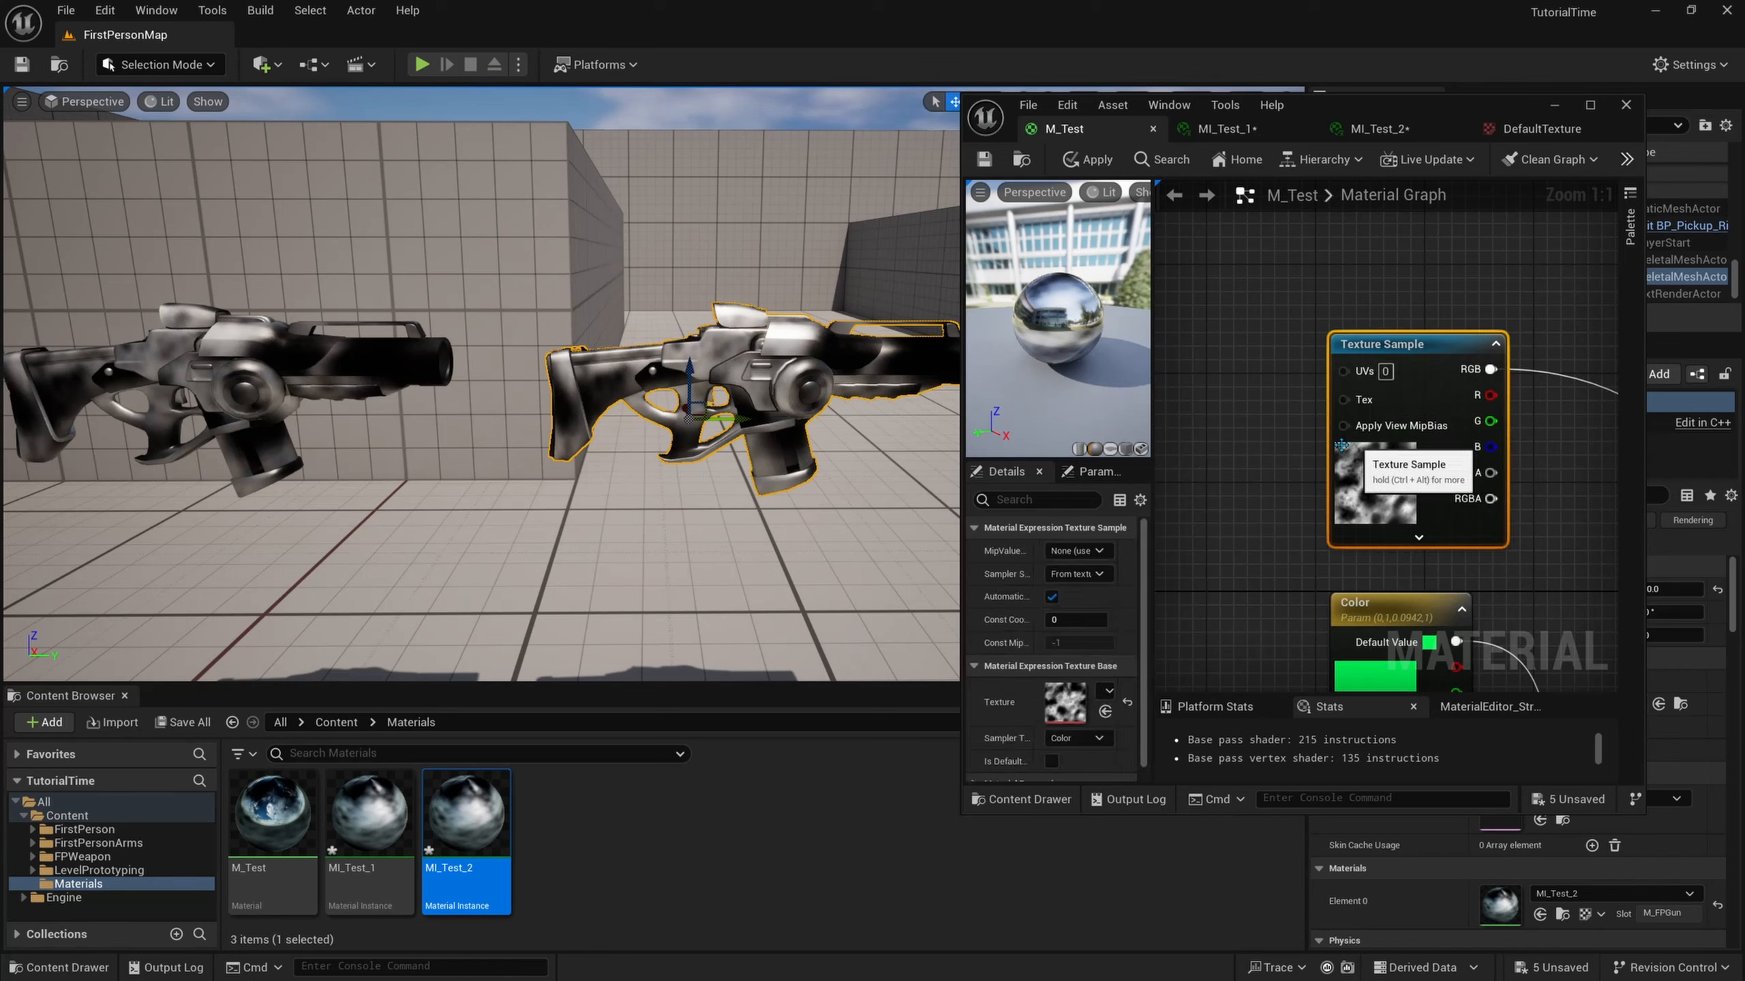
left_click(986, 163)
Reconnect the Multiply output to the Texture Sample's UVs input.
right_click_drag(1266, 383, 1447, 407)
scroll(1450, 414, "down", 1)
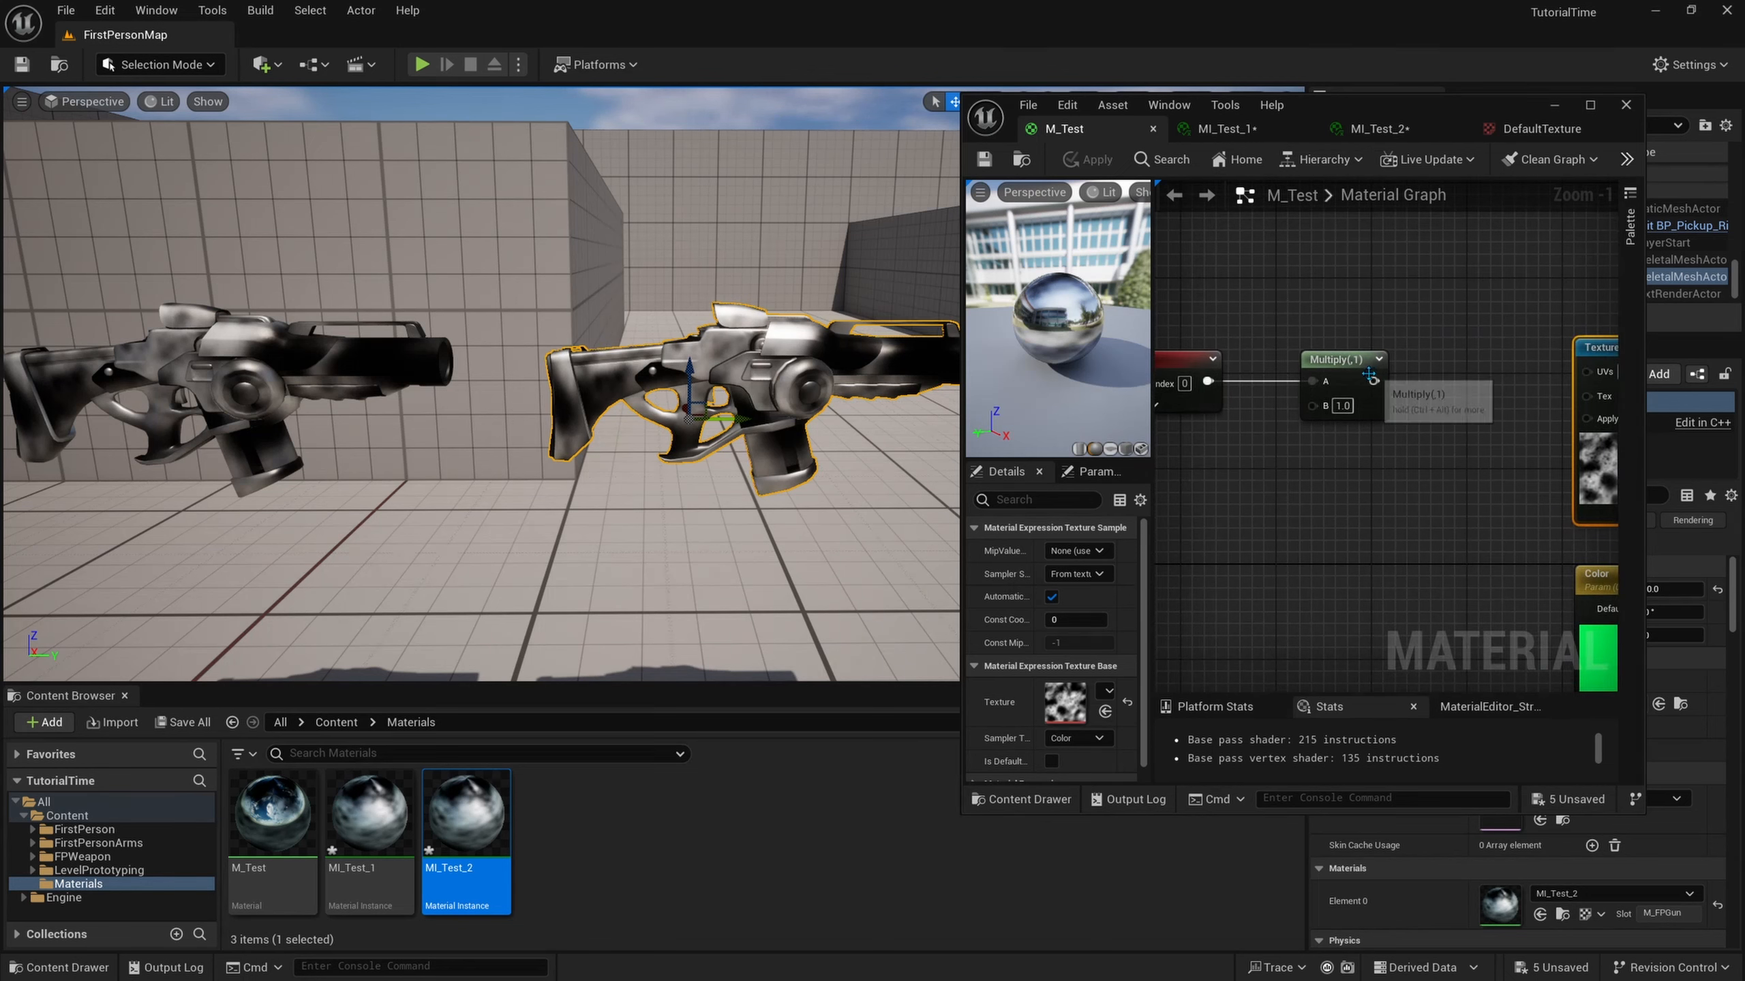
left_click_drag(1374, 381, 1586, 372)
Add a Constant node below the TexCoord node and connect it to the Multiply node's B input.
right_click_drag(1381, 347, 1456, 347)
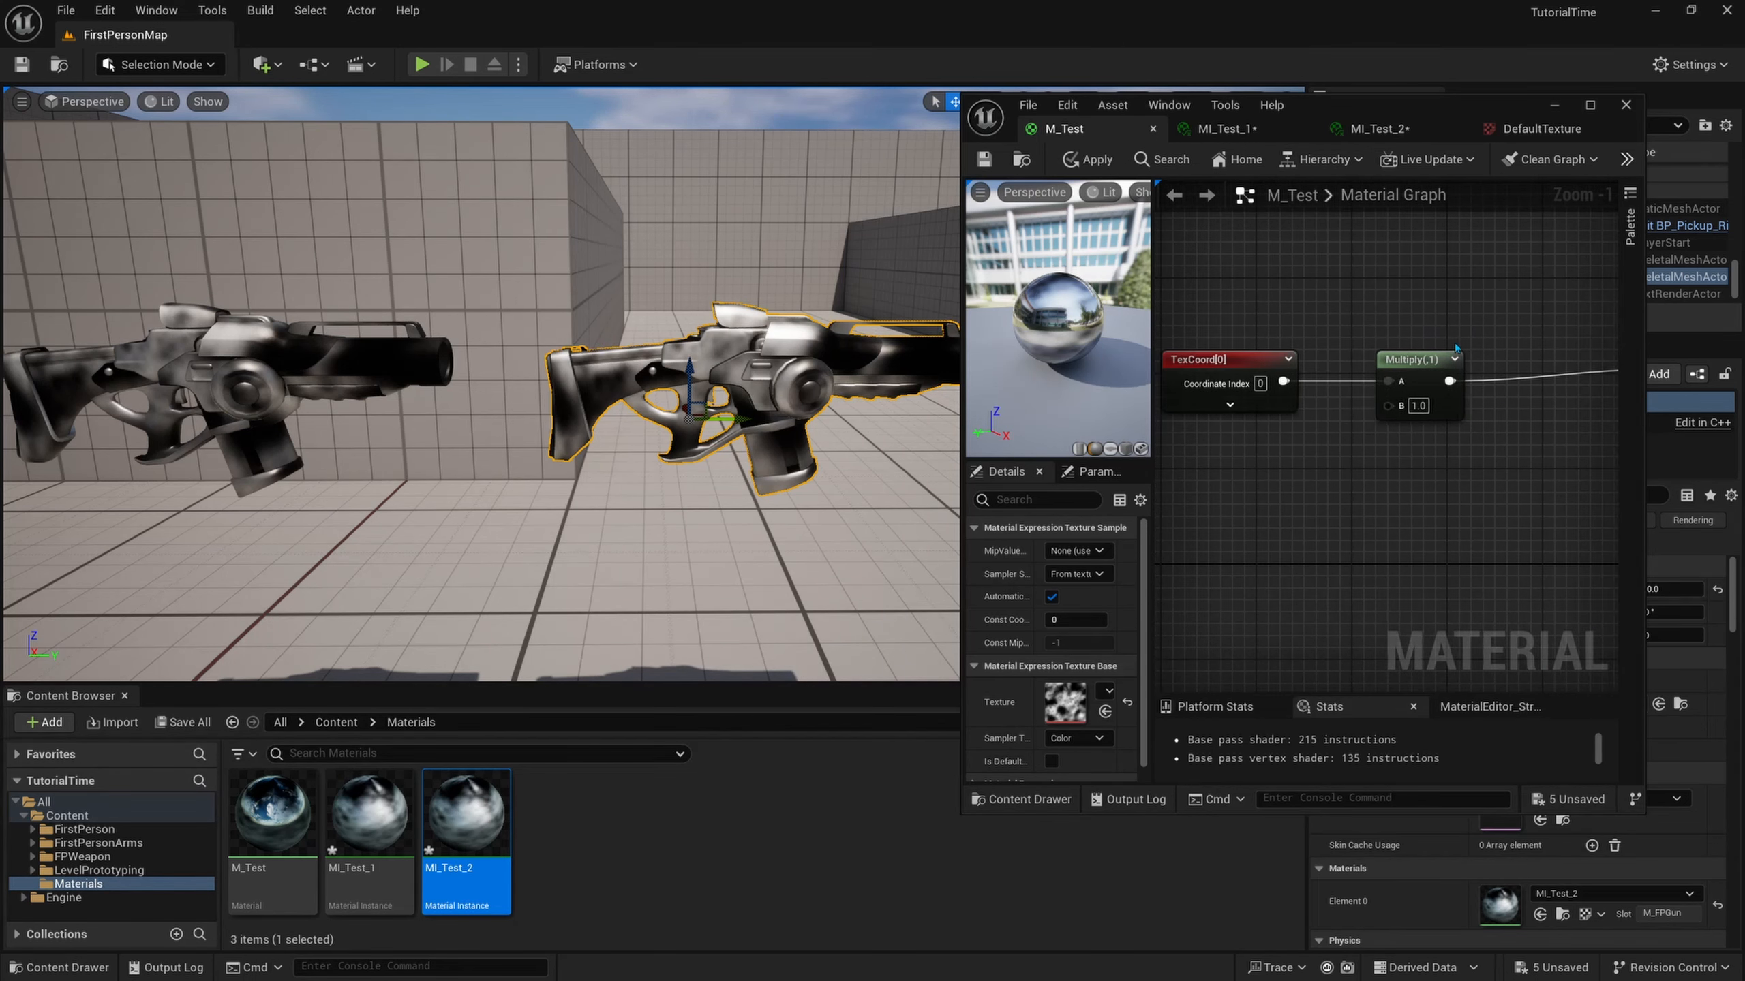
left_click_drag(1388, 406, 1336, 533)
left_click(1296, 531)
scroll(1338, 484, "down", 2)
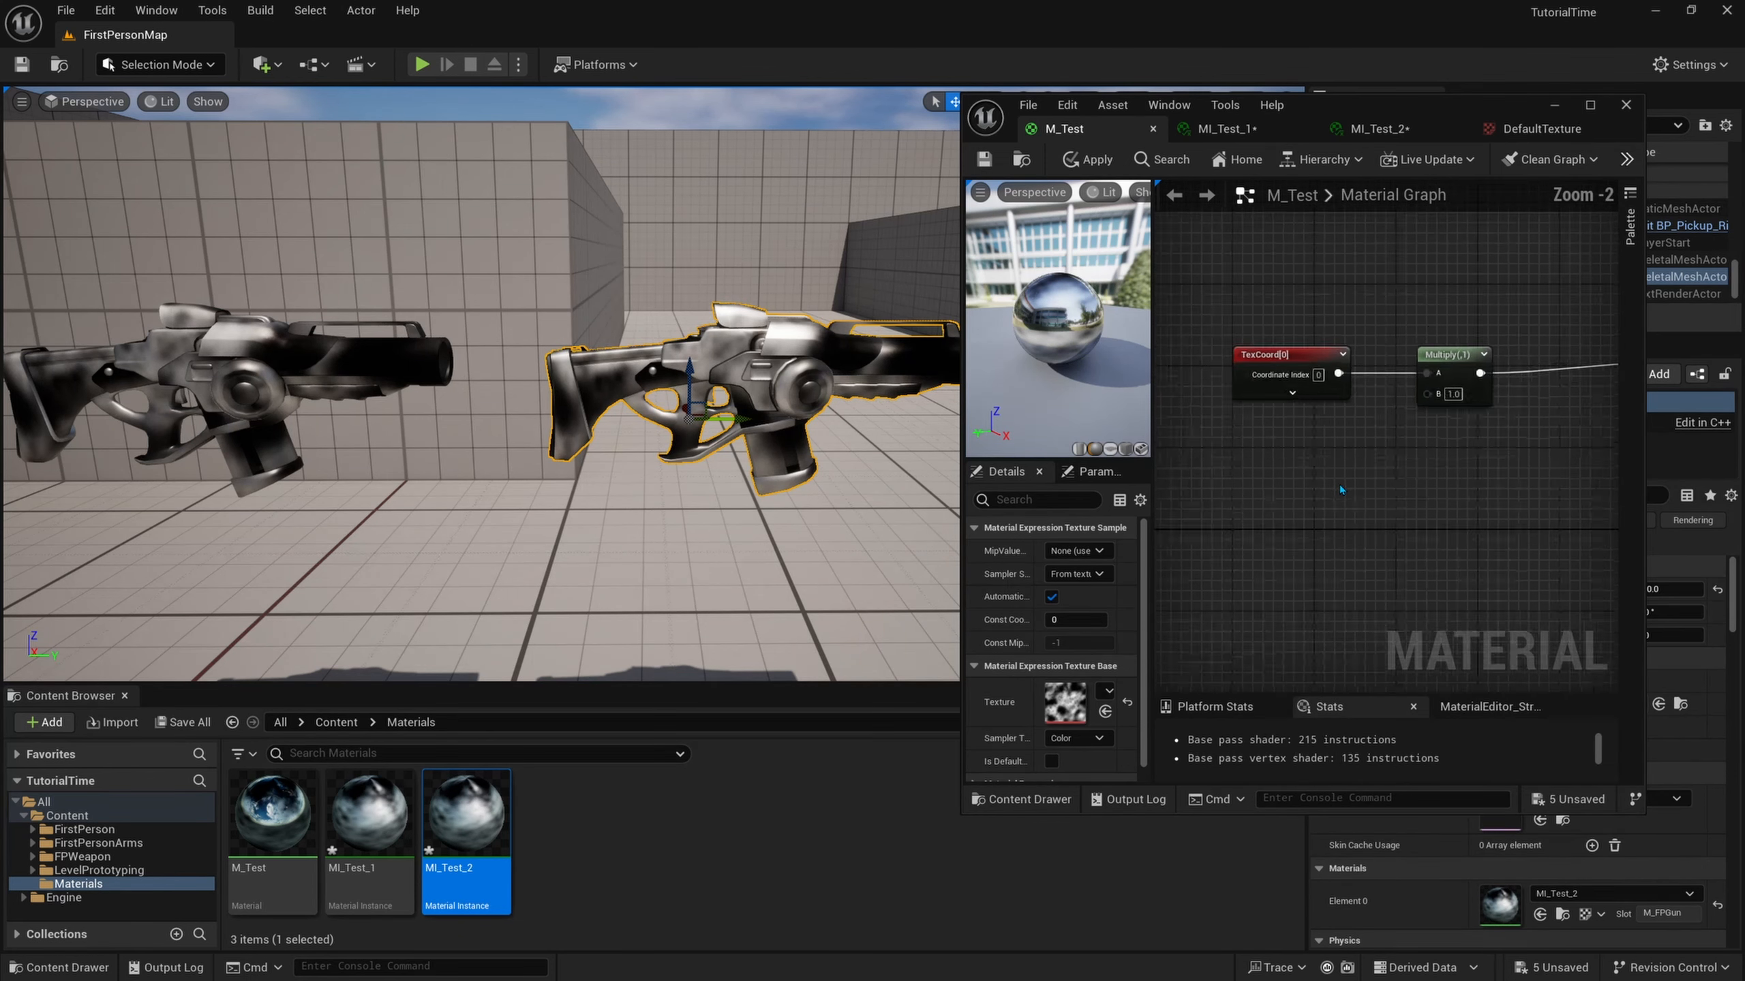
right_click(1326, 449)
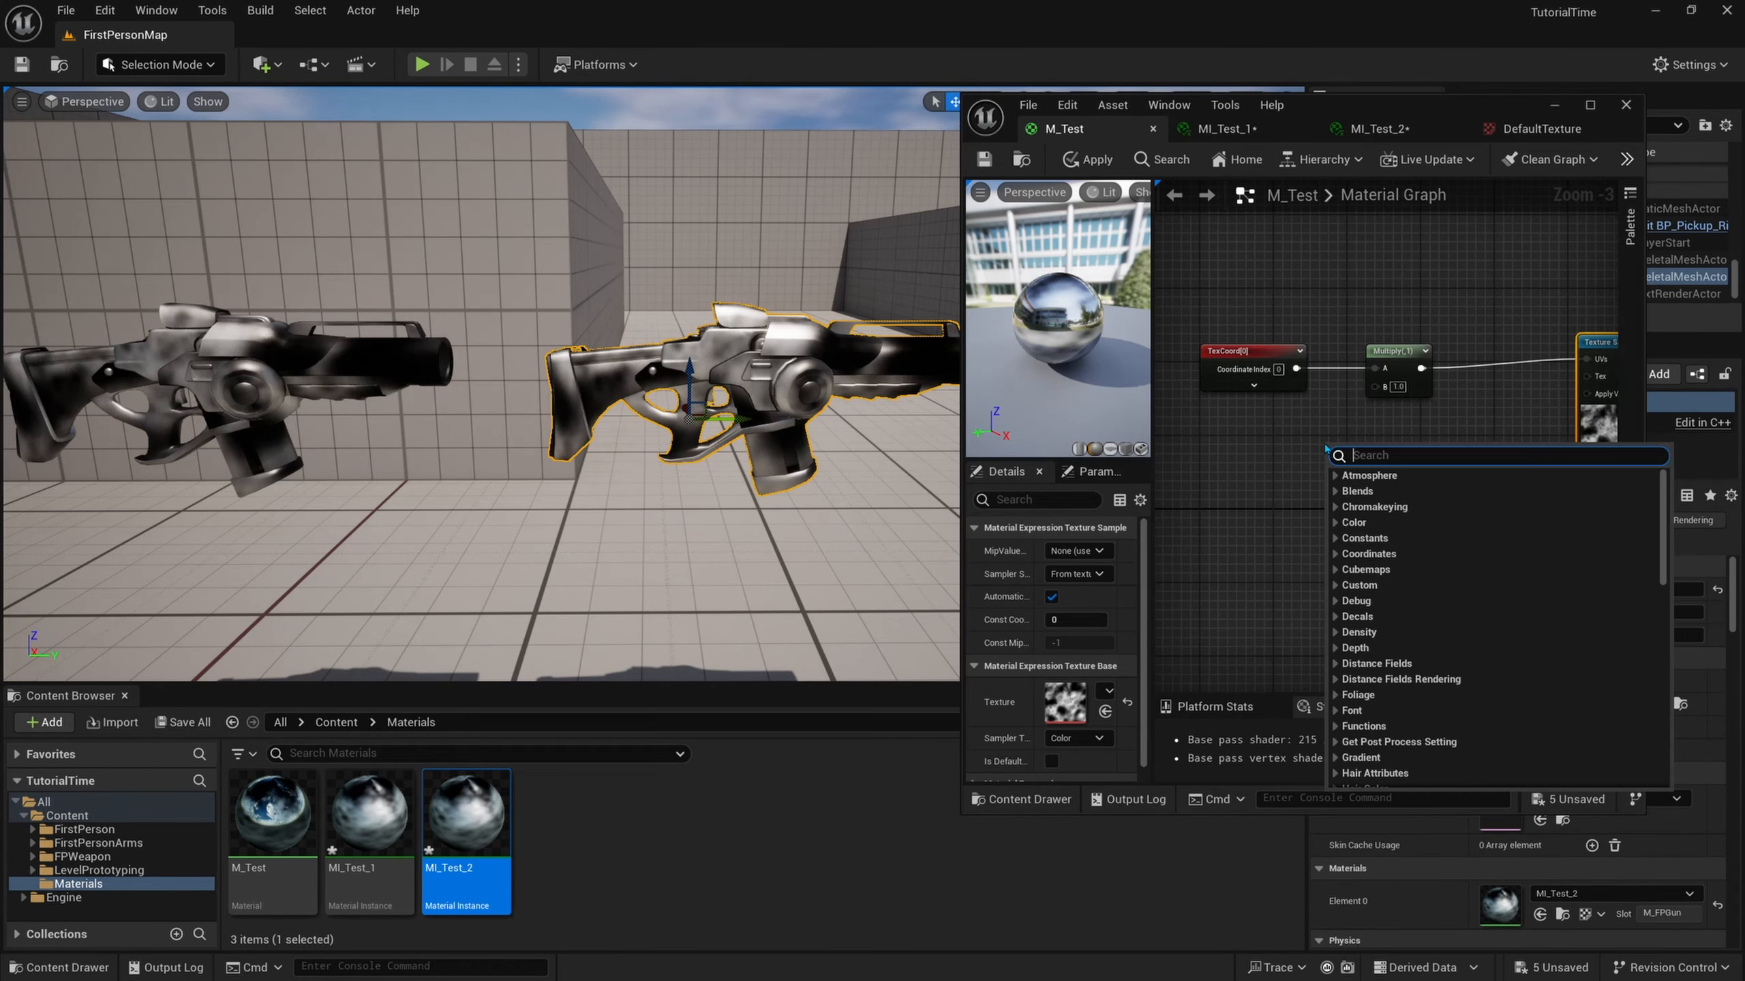
type("const")
key("Return")
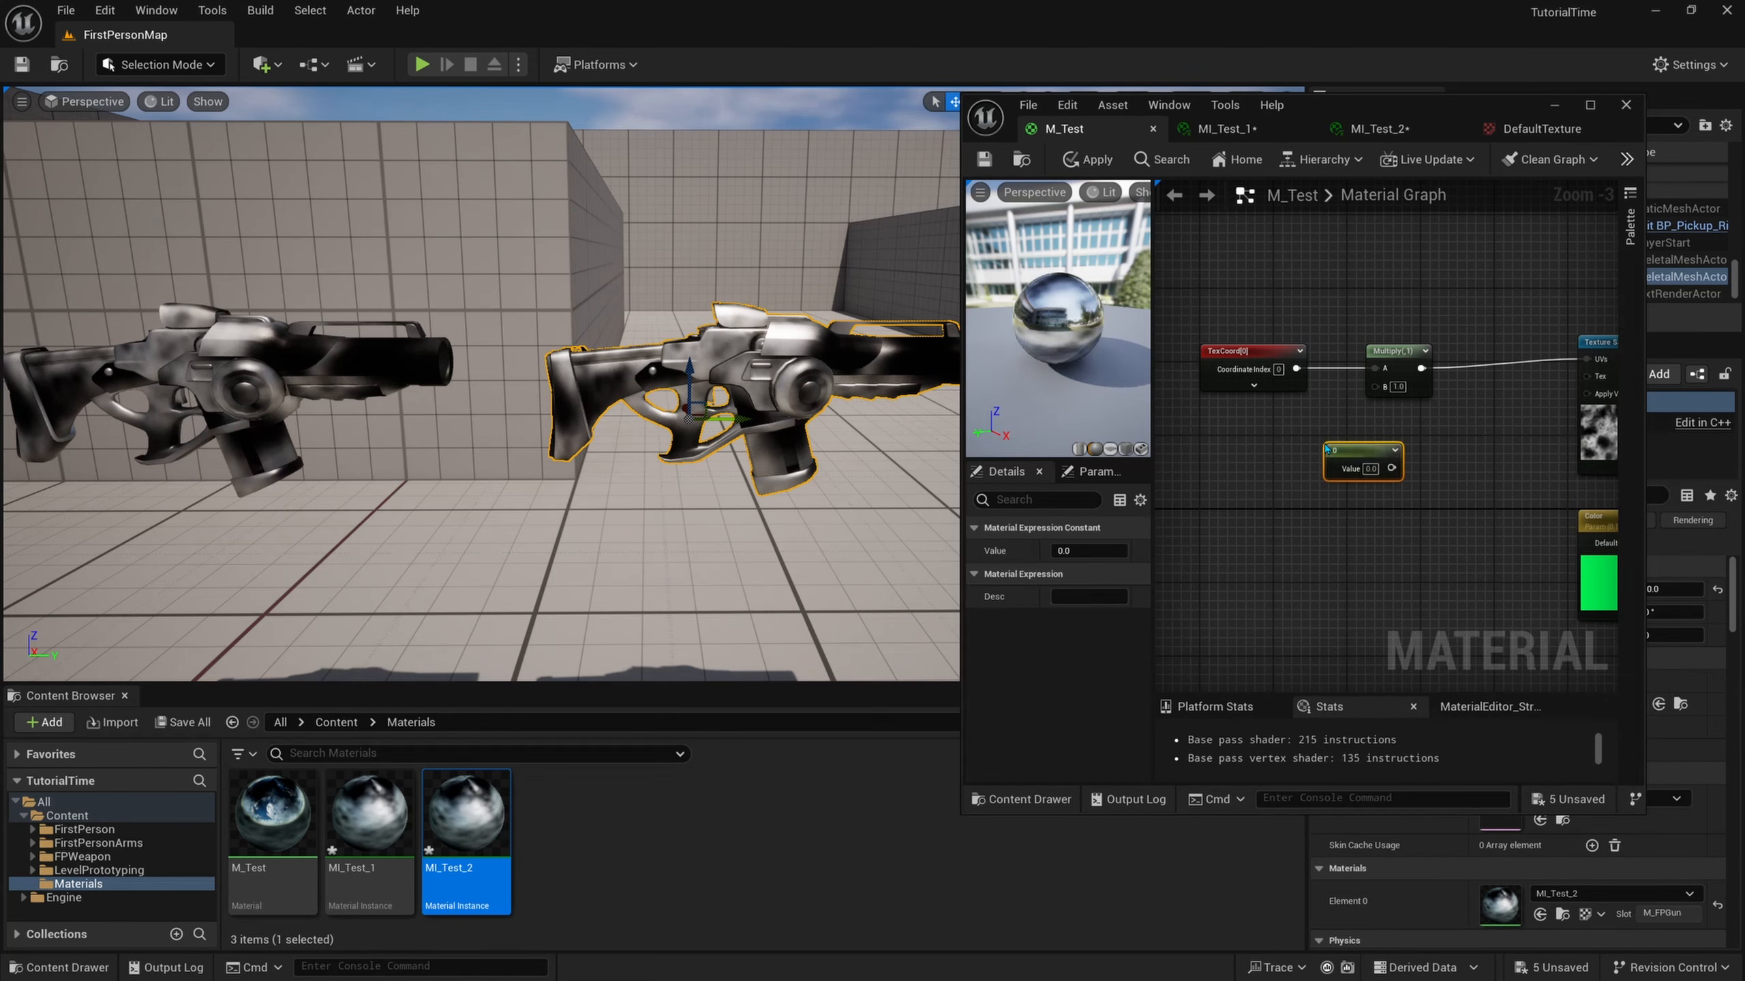
scroll(1325, 443, "up", 2)
left_click_drag(1335, 446, 1394, 380)
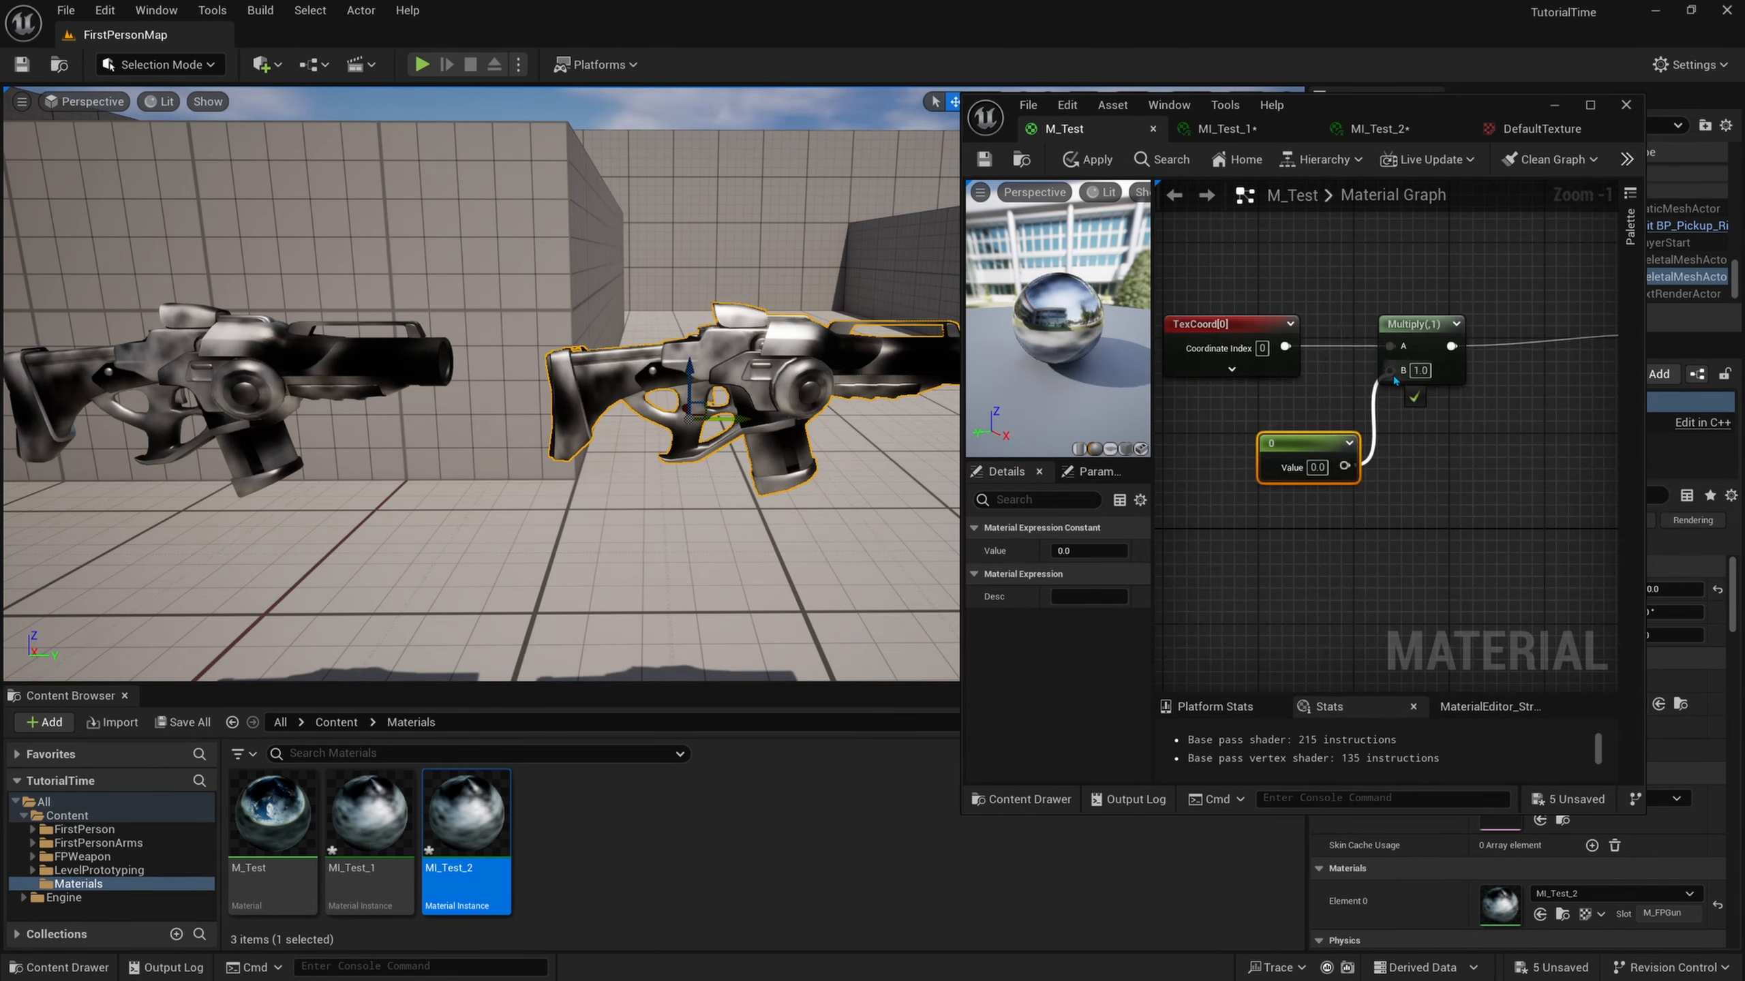
Convert the Constant to a parameter named UV Scale and position it below the TexCoord node.
right_click(1311, 457)
left_click(1345, 507)
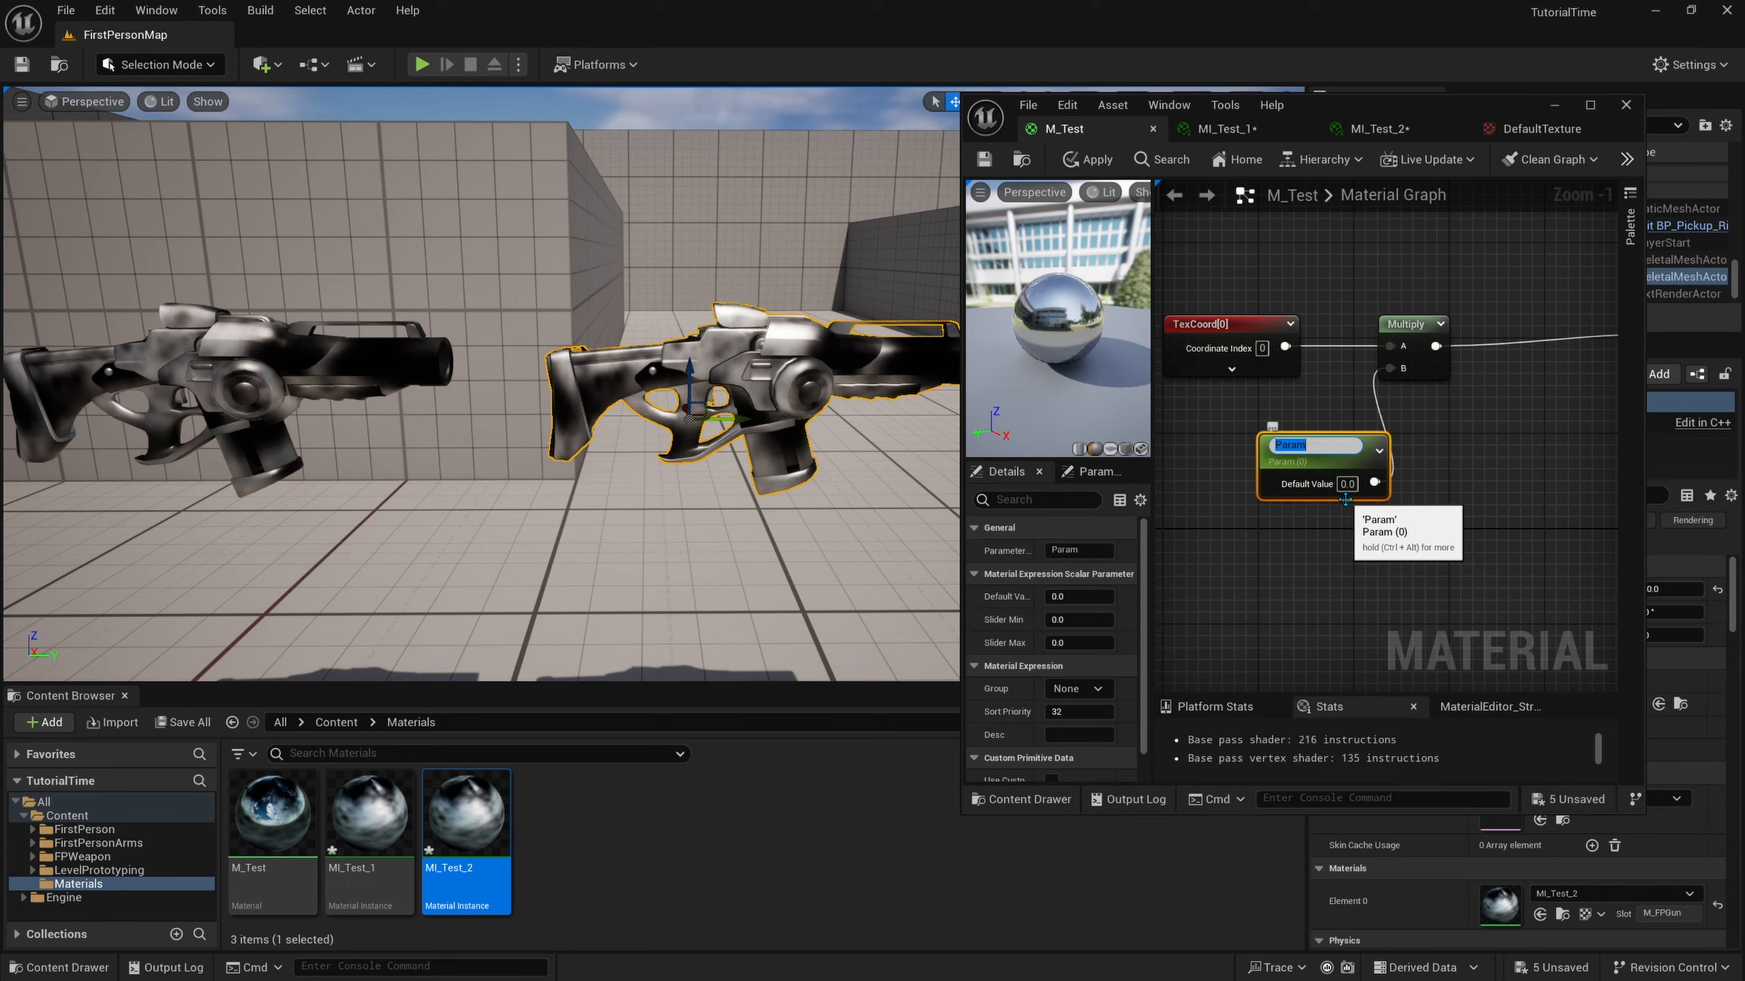
type("UV Scale")
key("Return")
left_click_drag(1344, 499, 1308, 486)
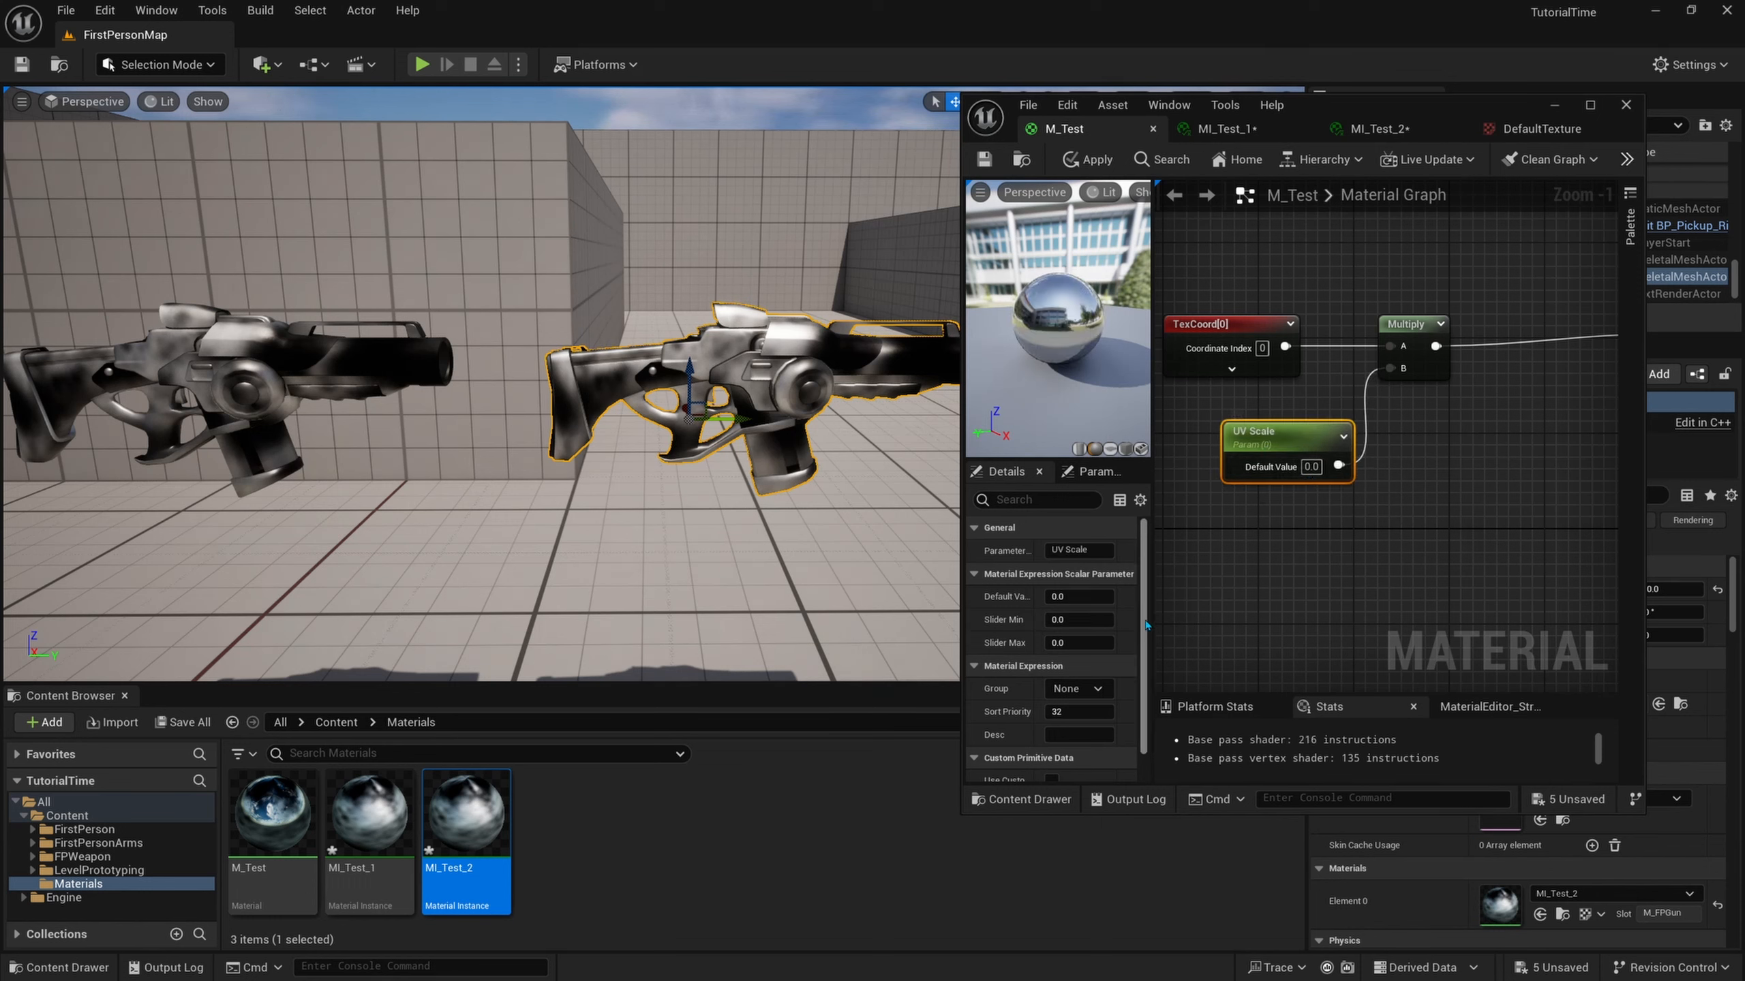
Set UV Scale's default value to 4.0, save M_Test and focus the level view on the selected gun.
left_click(1080, 595)
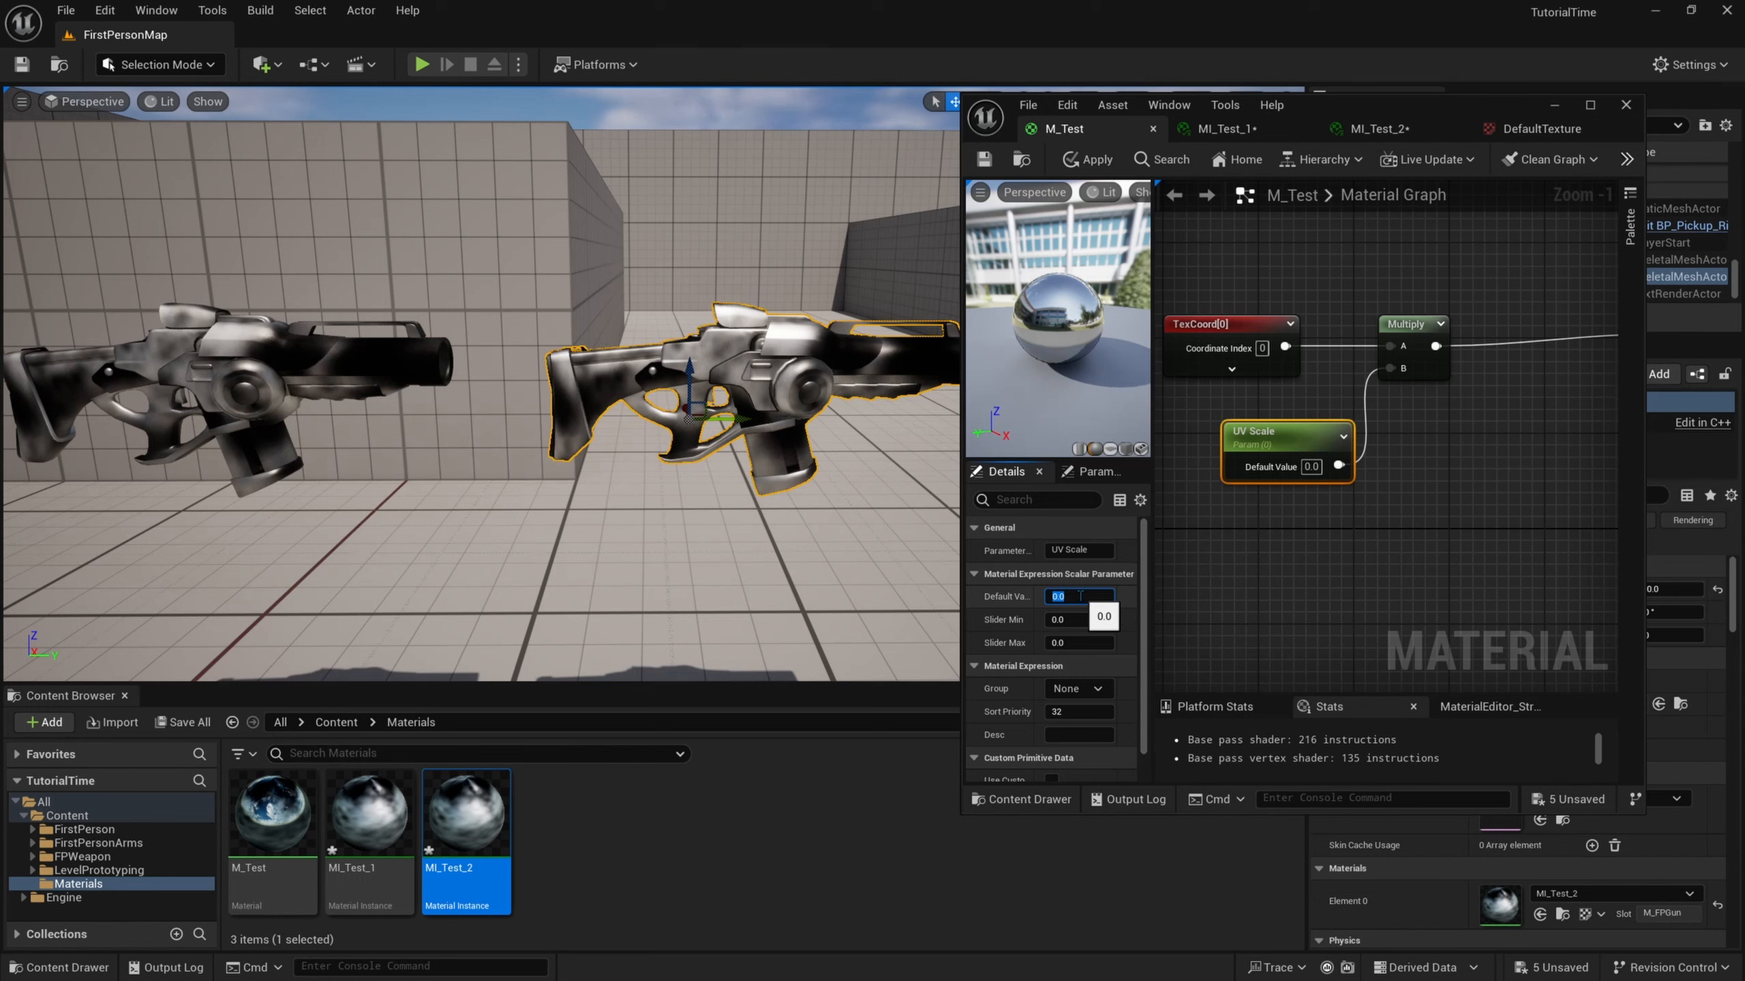
key("Return")
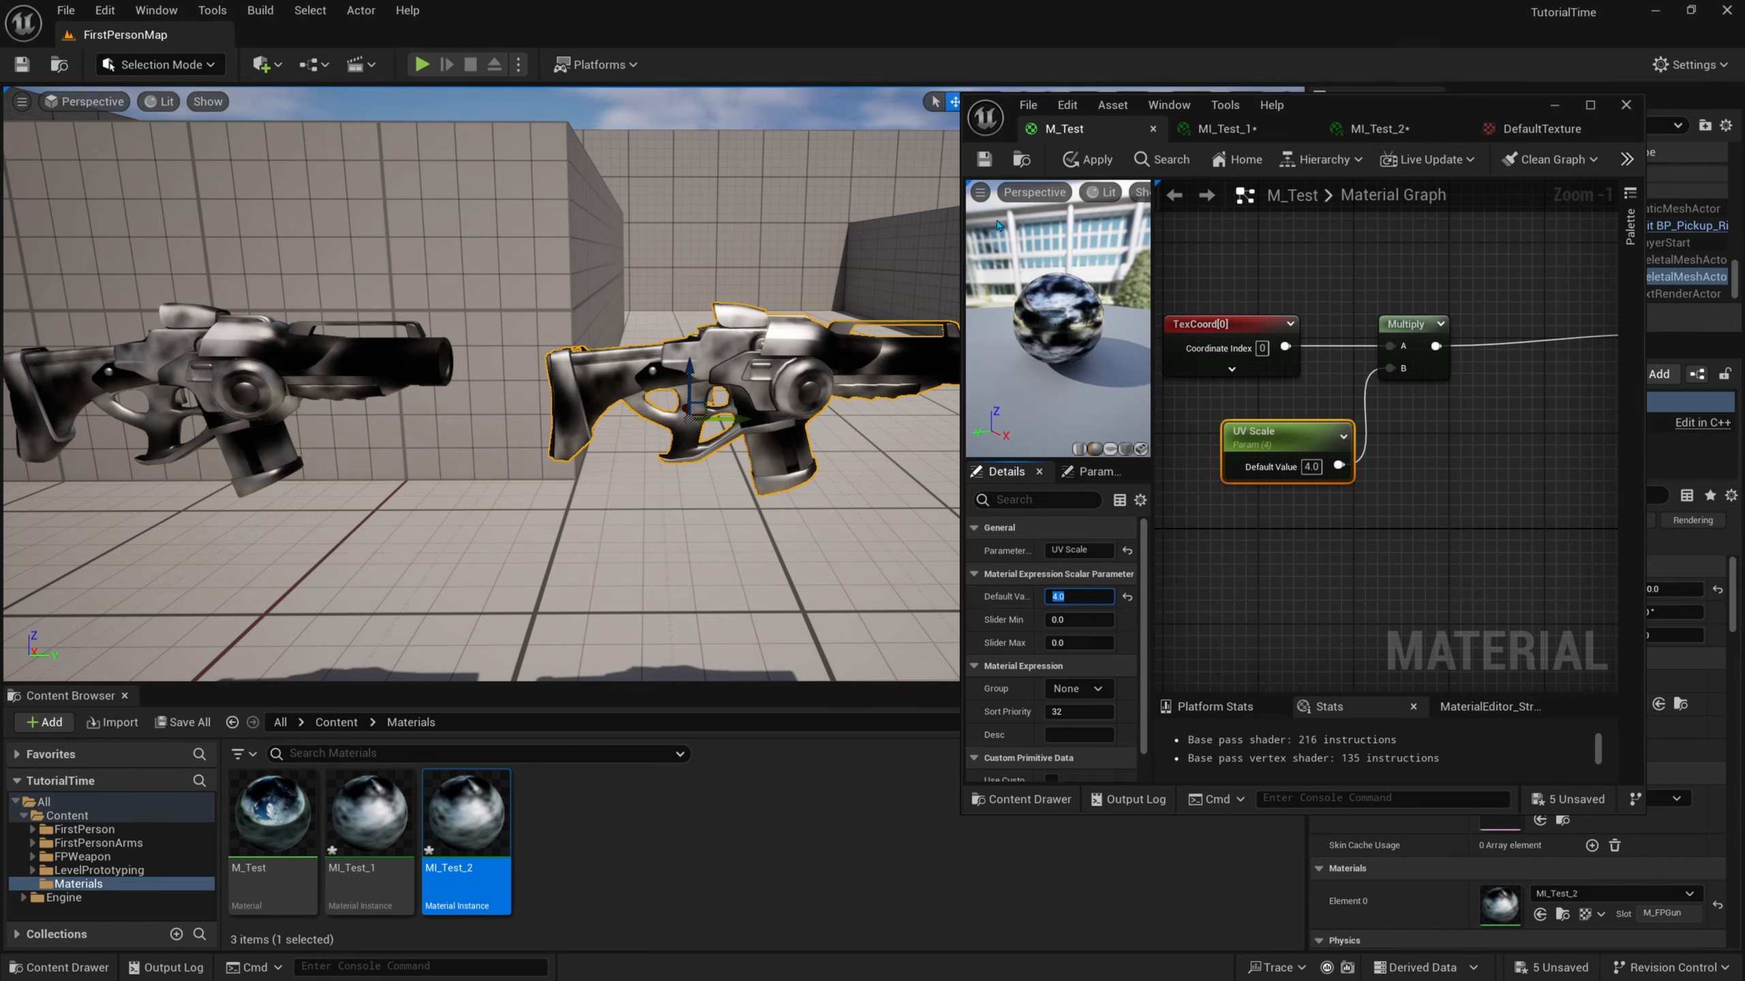
left_click(984, 159)
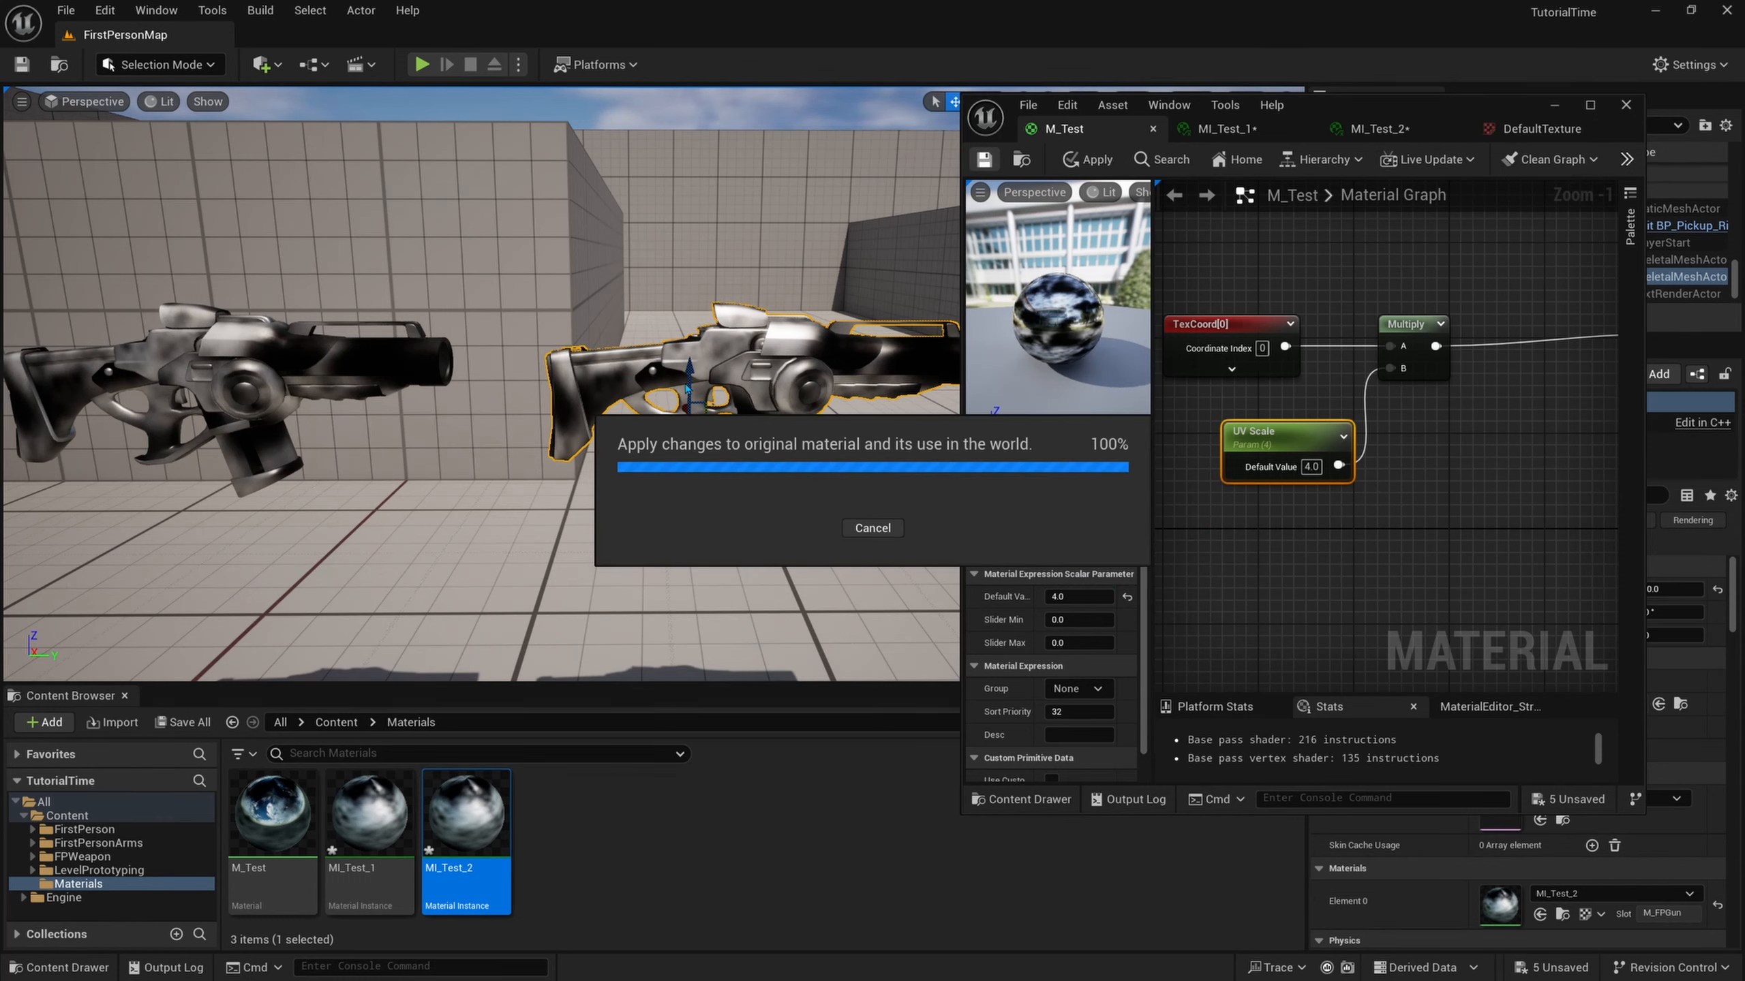
key("f")
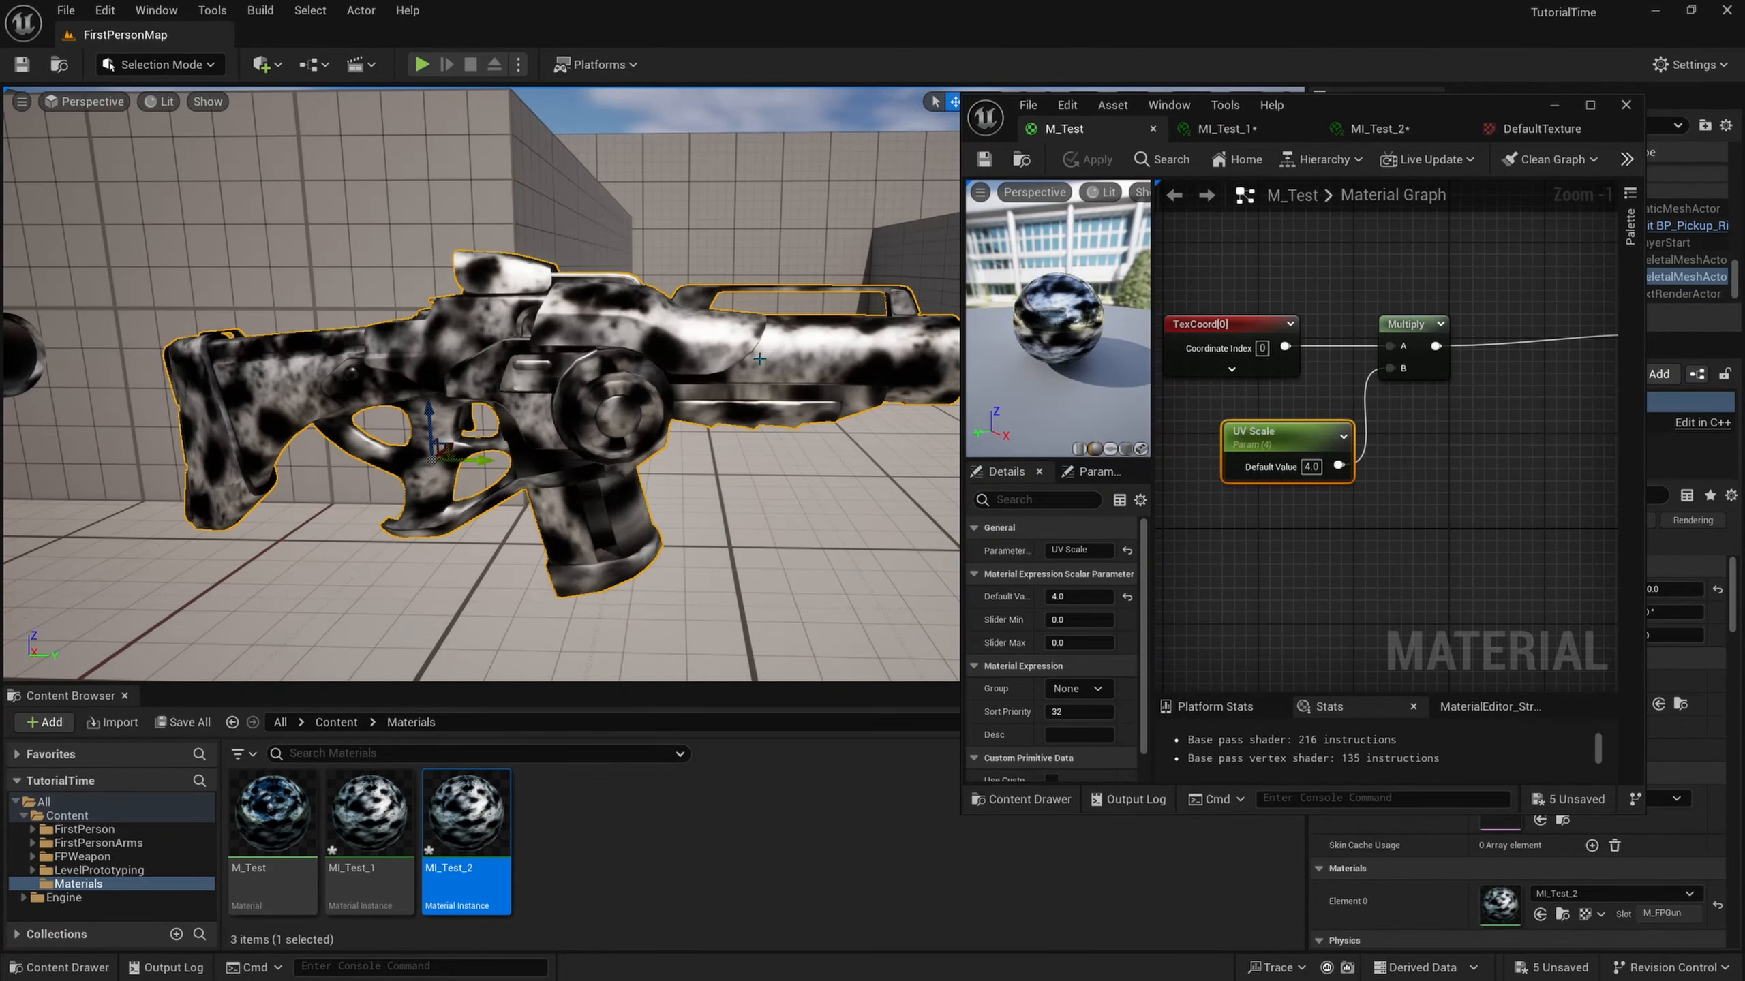
scroll(759, 358, "down", 4)
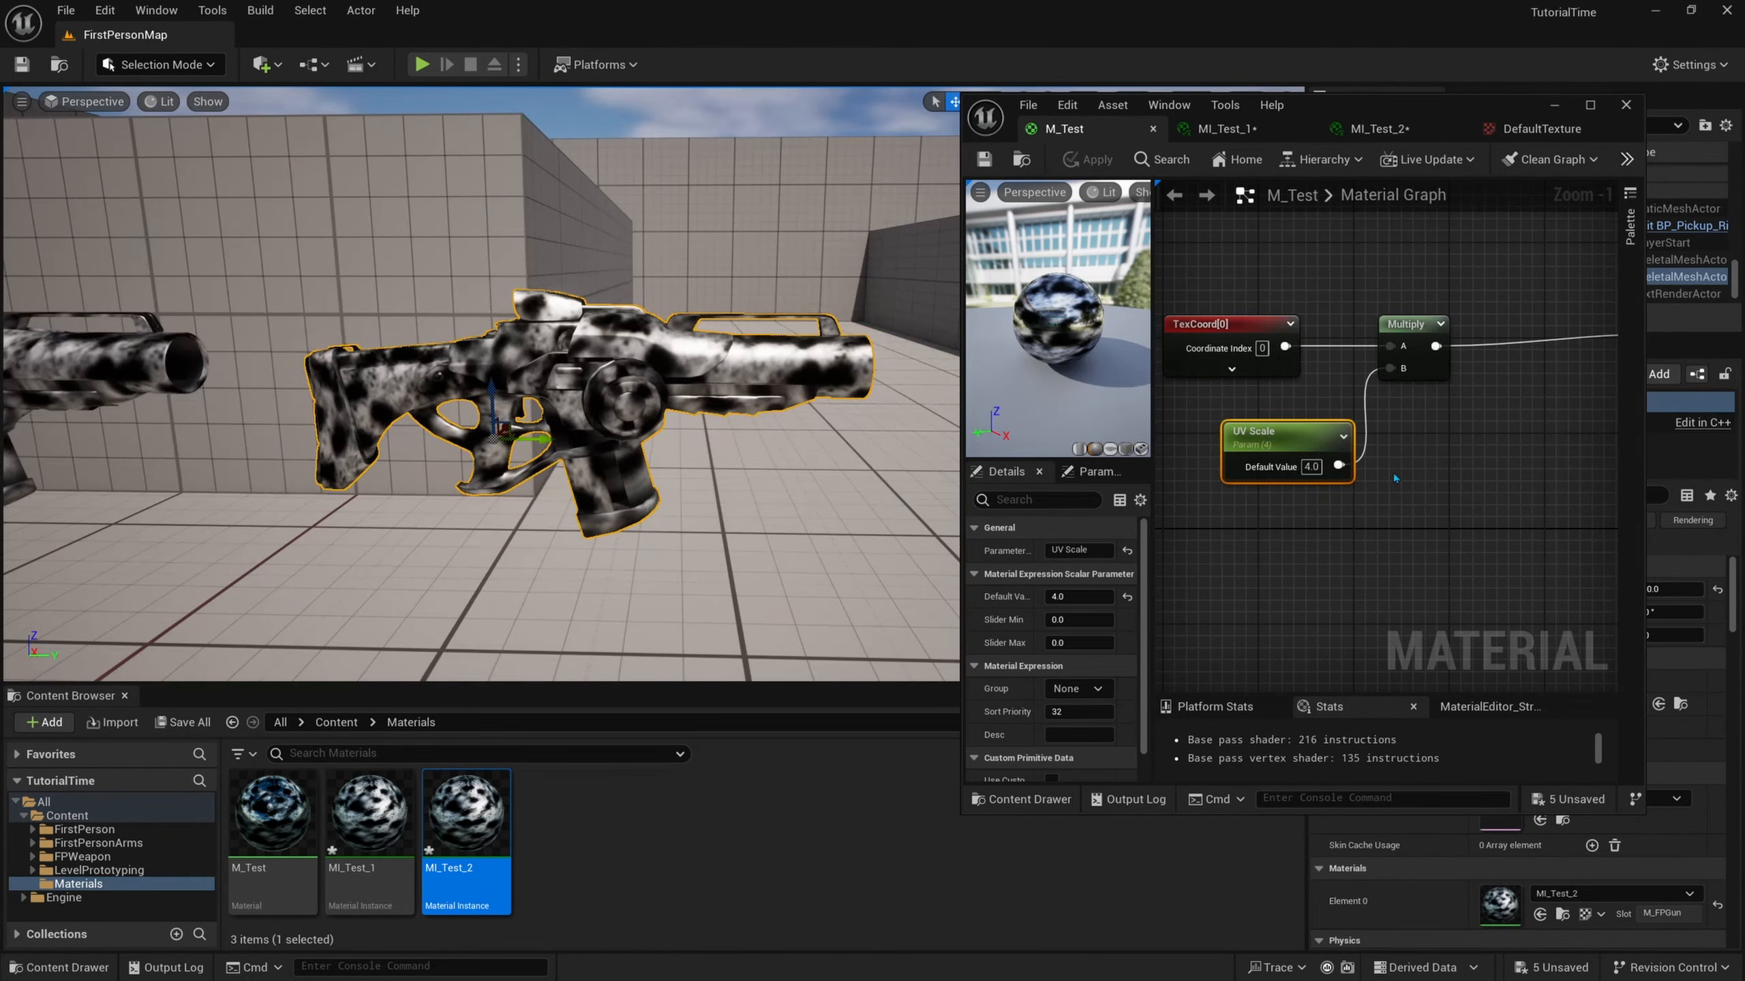
Enable the UV Scale override in MI_Test_1 and set it to 20.
right_click_drag(1394, 479, 1370, 469)
left_click(1224, 131)
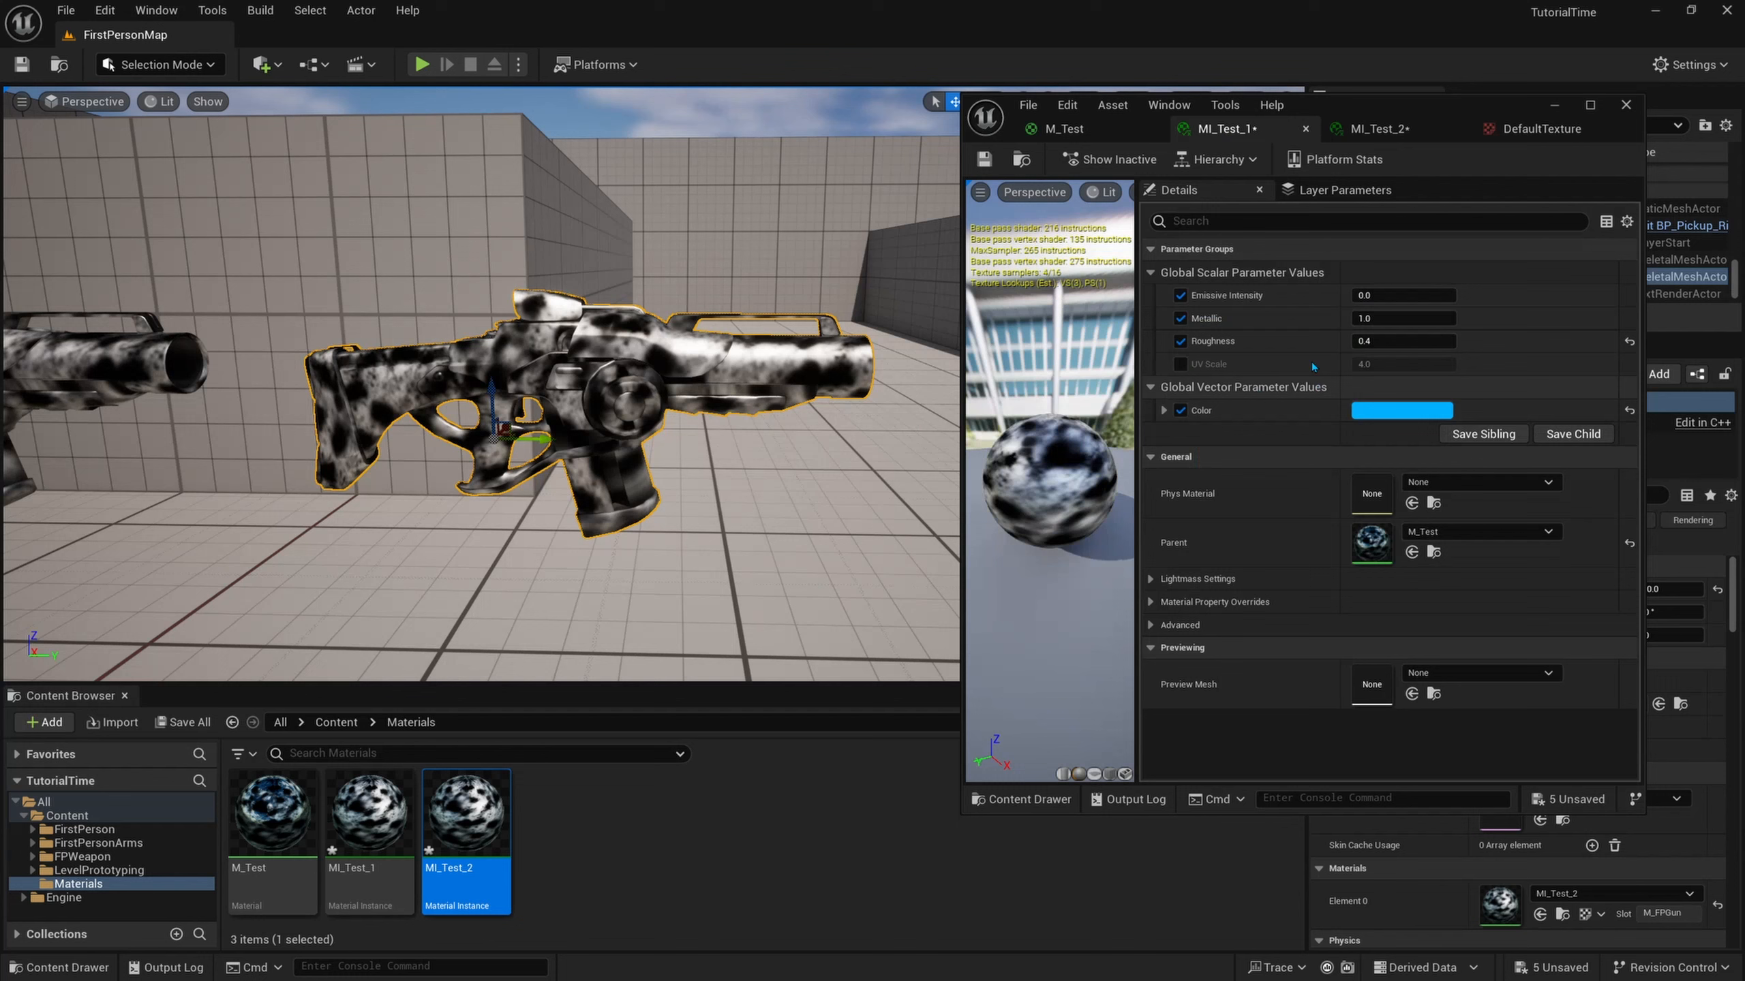
left_click(1183, 364)
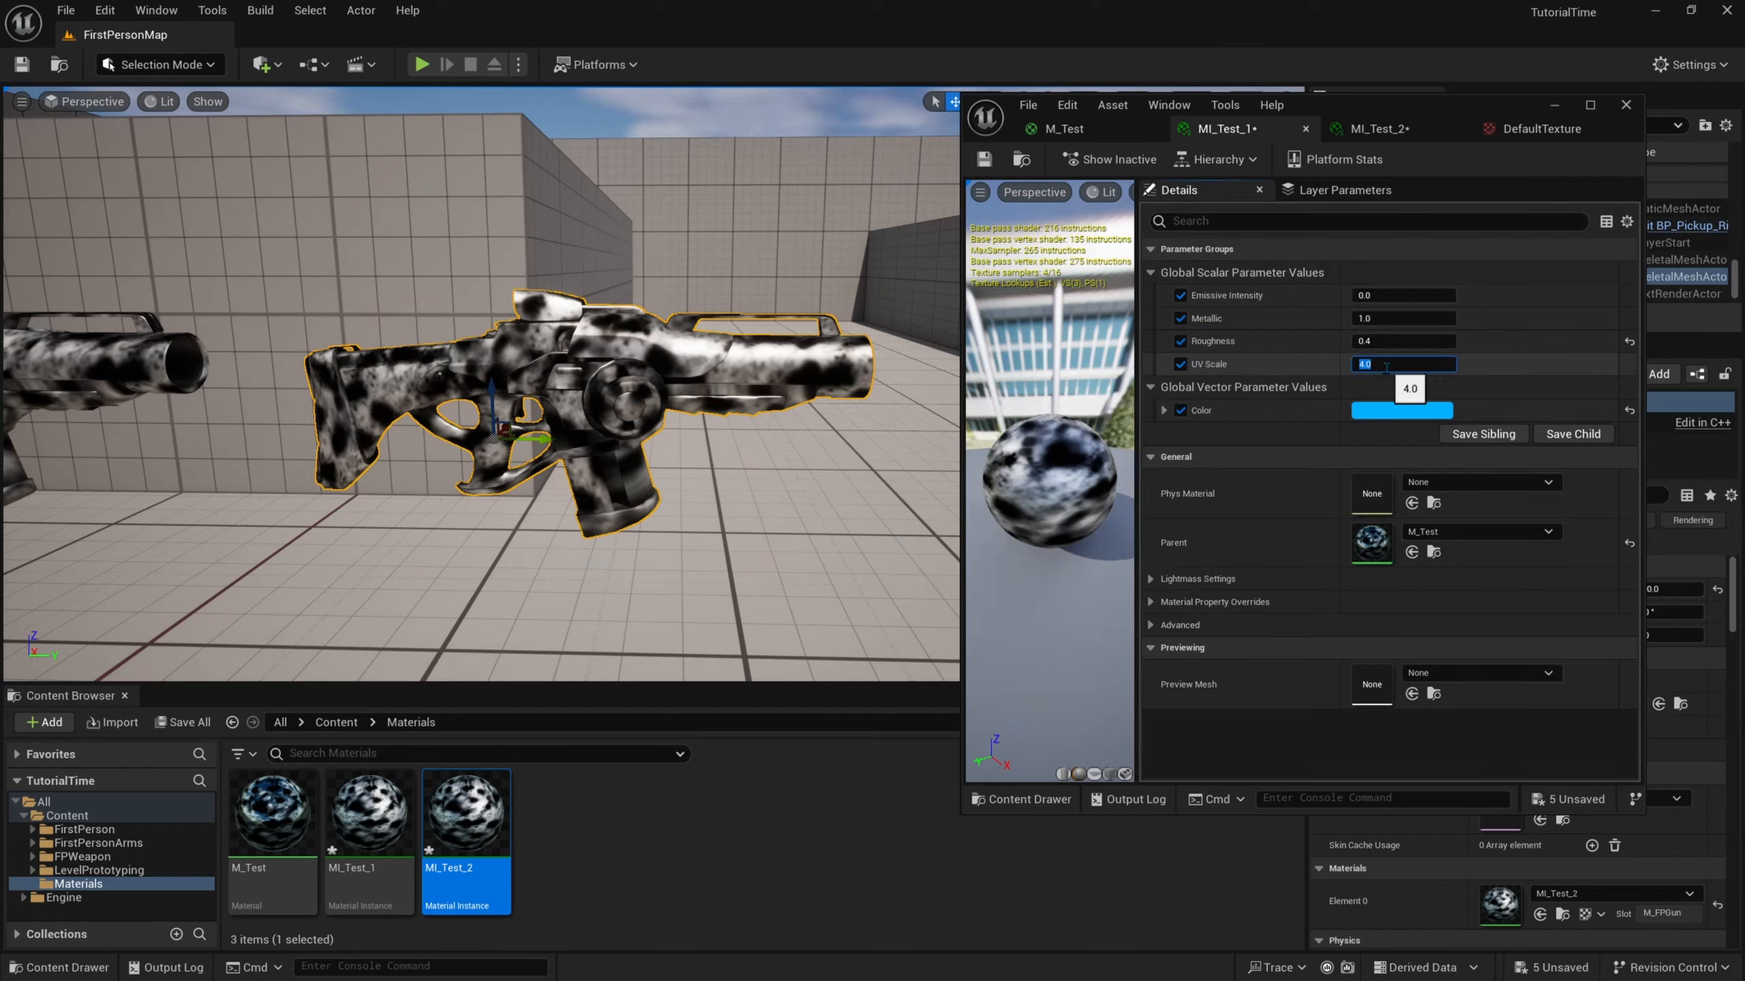
type("20")
key("Return")
Compare the texture tiling on the two guns in the level.
key("a")
right_click_drag(797, 319, 773, 326)
key("s")
right_click_drag(614, 342, 635, 348)
key("d")
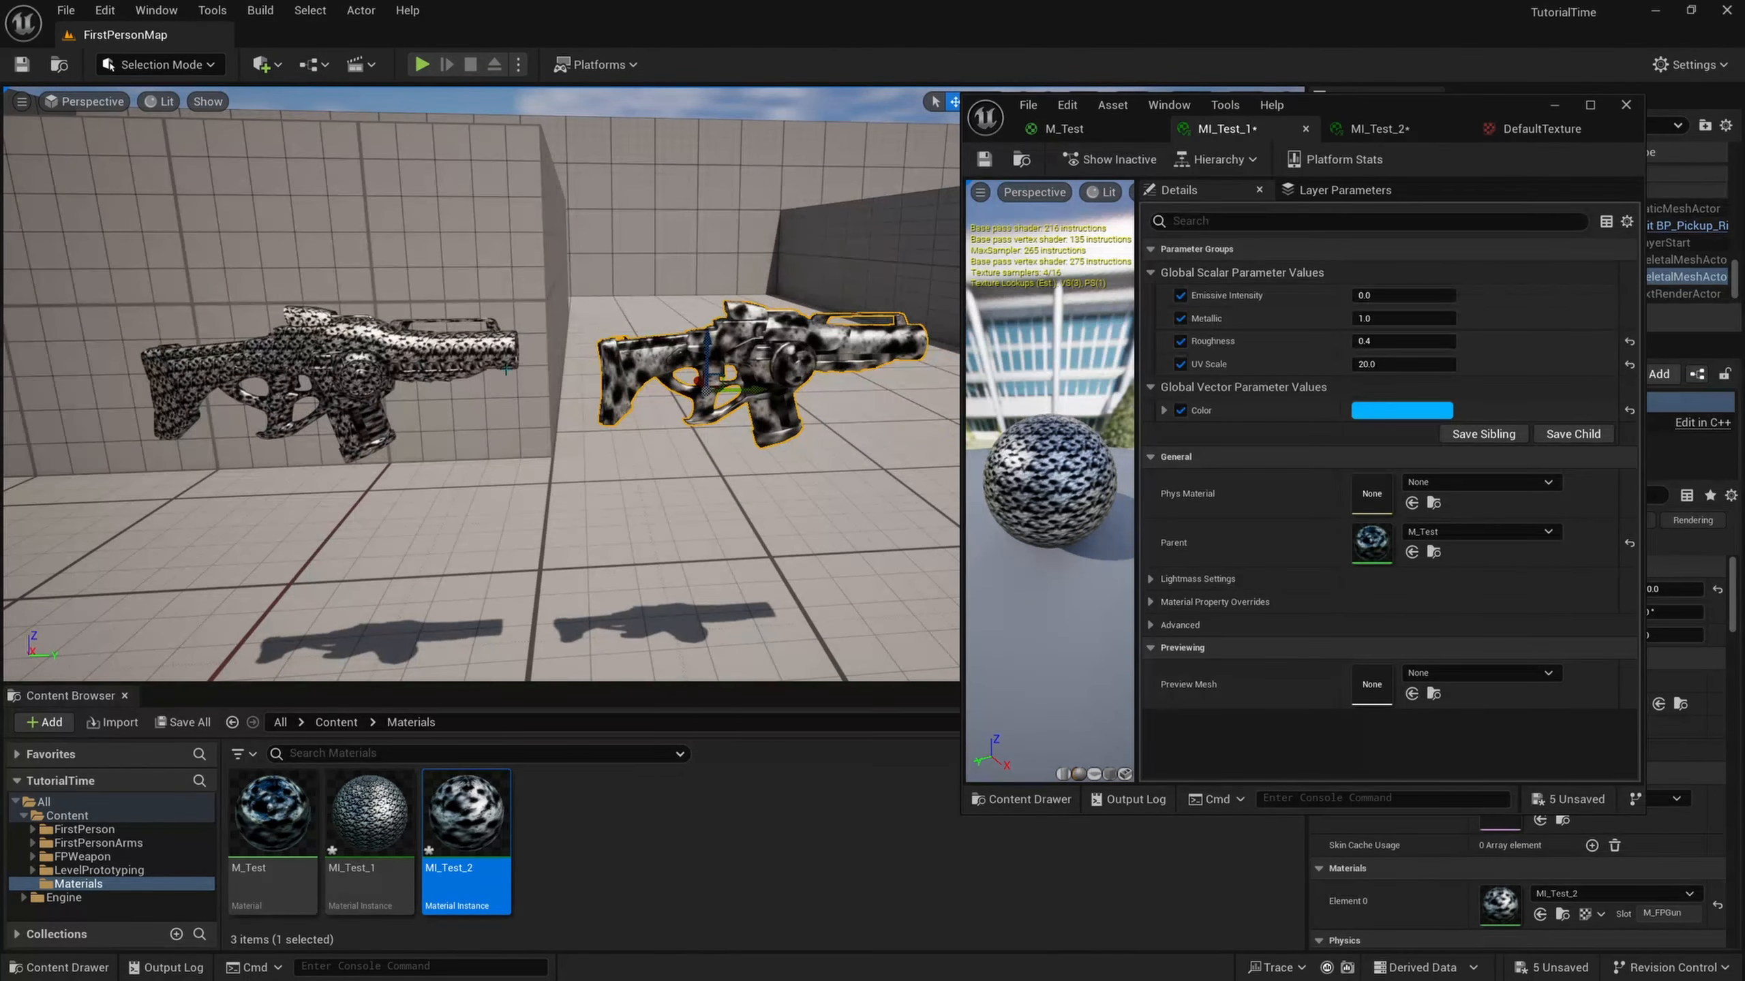
left_click(426, 353)
left_click(762, 340)
left_click(421, 343)
left_click(776, 337)
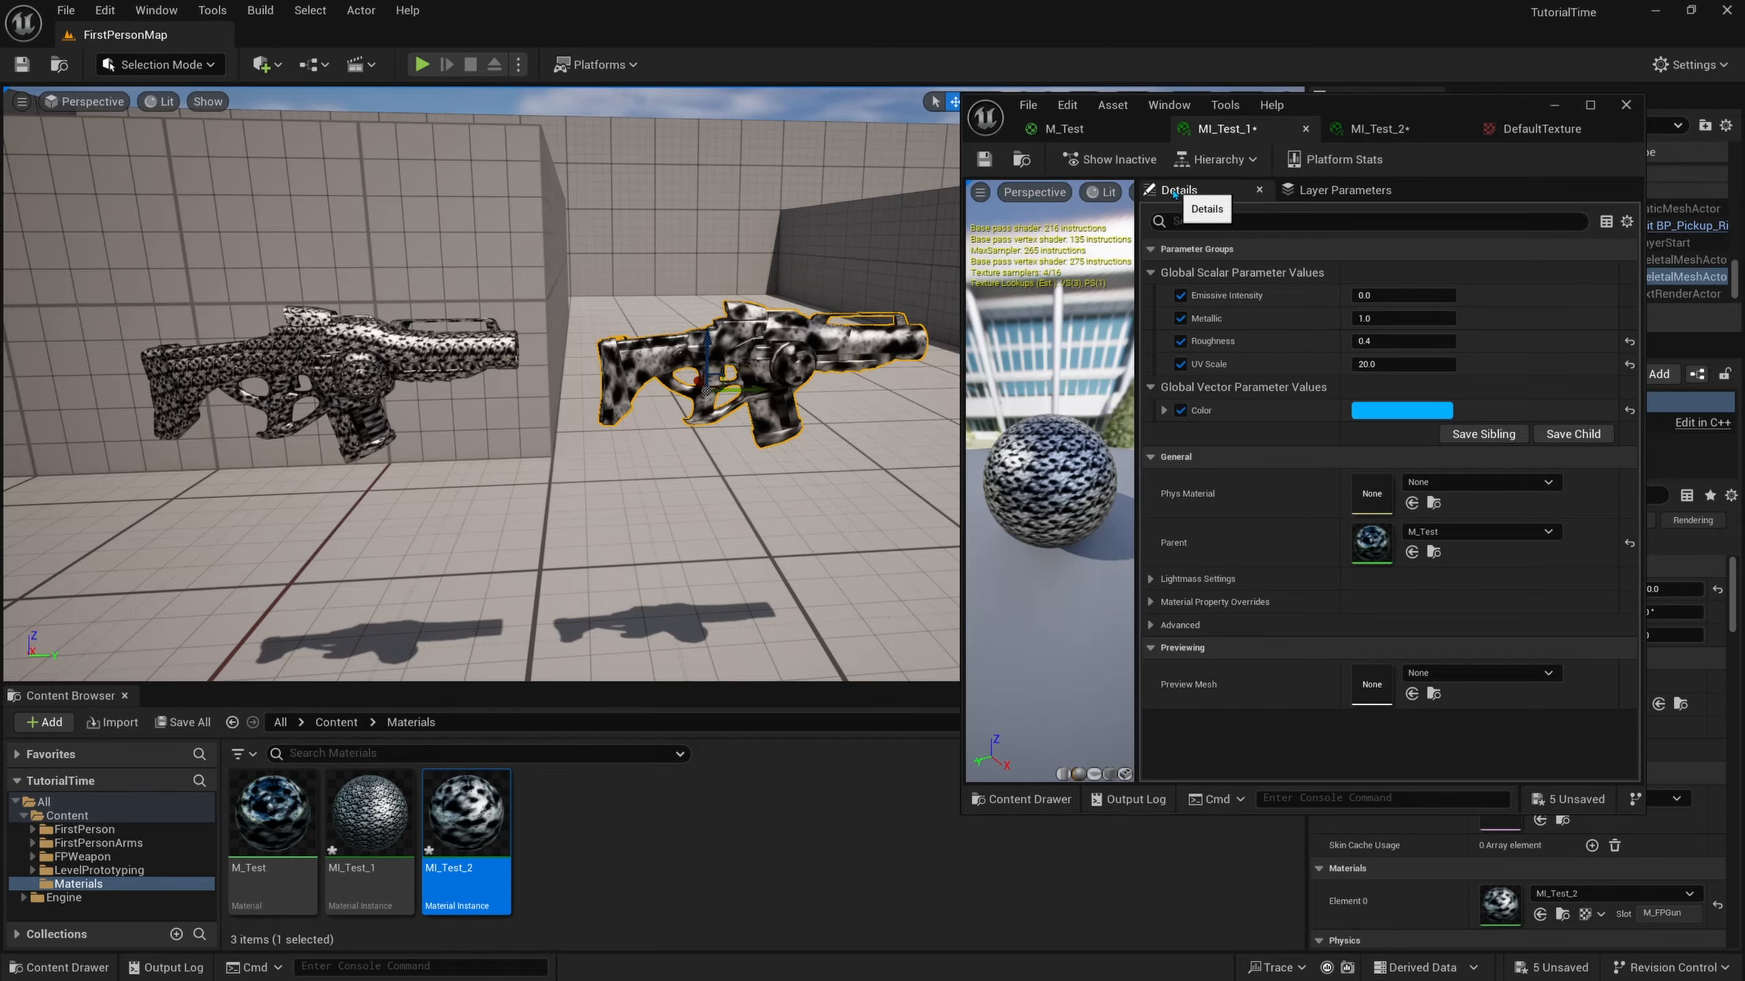
Multiply M_Test's Texture Sample RGB by the Color parameter, feed the result into Base Color, and save the material.
left_click(1067, 129)
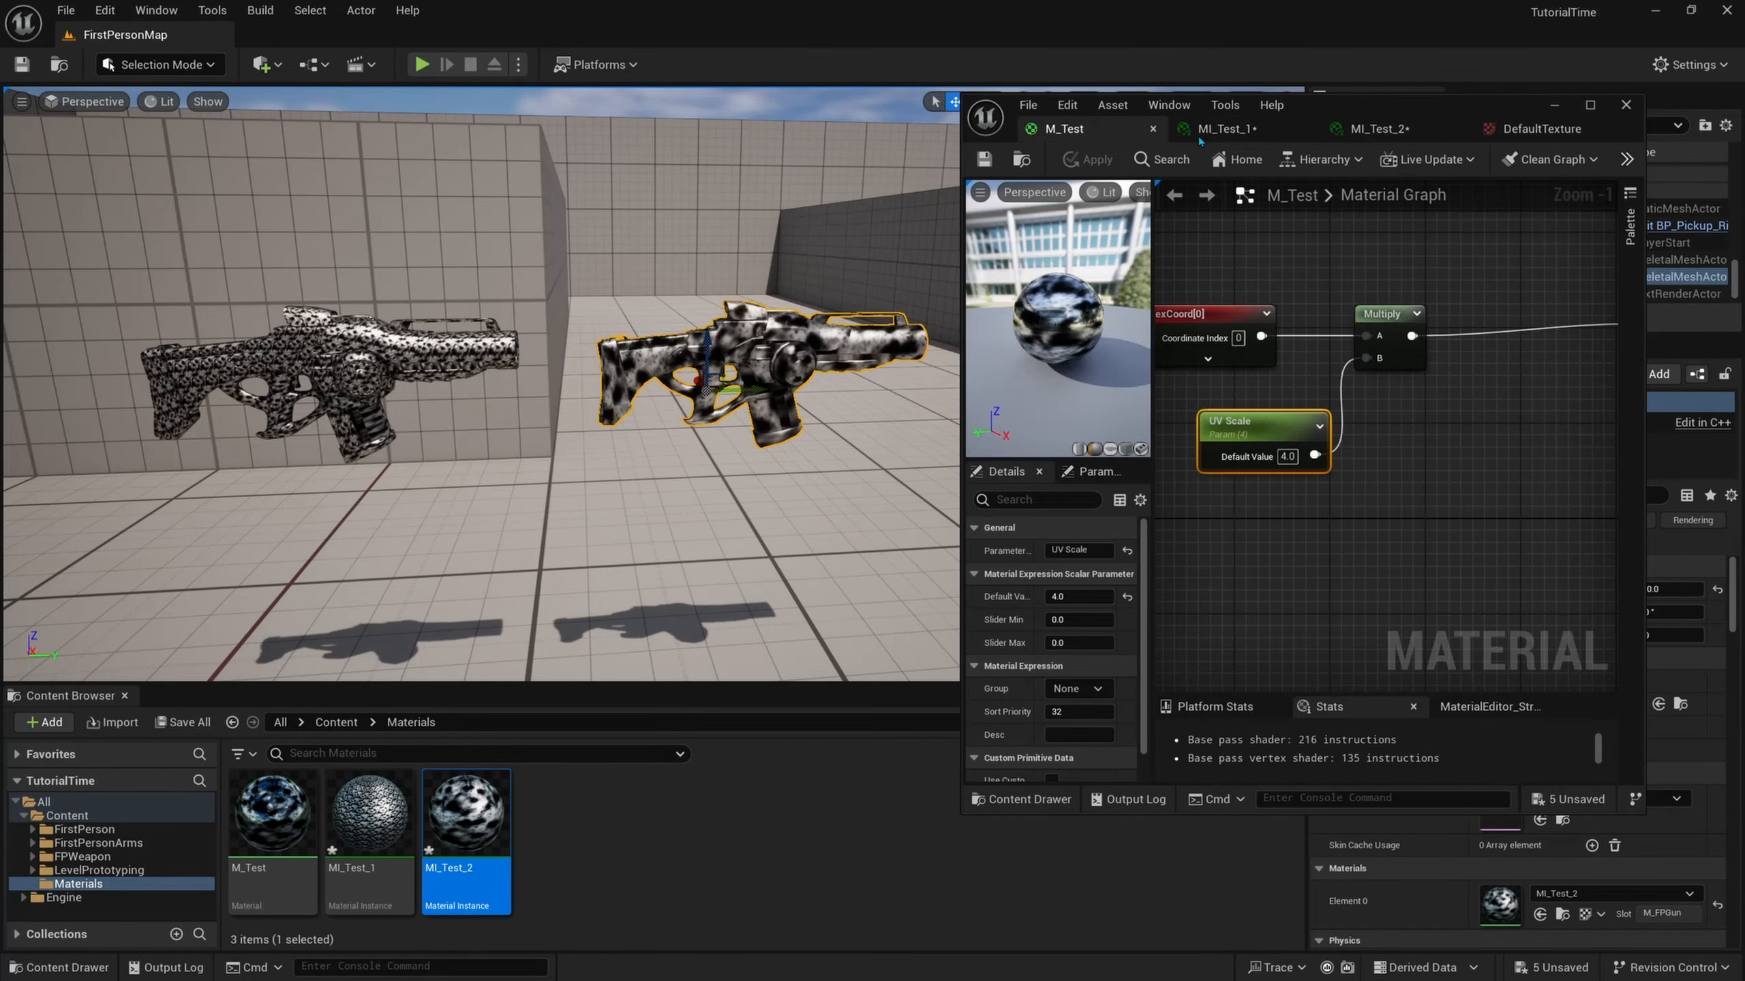
double_click(1350, 111)
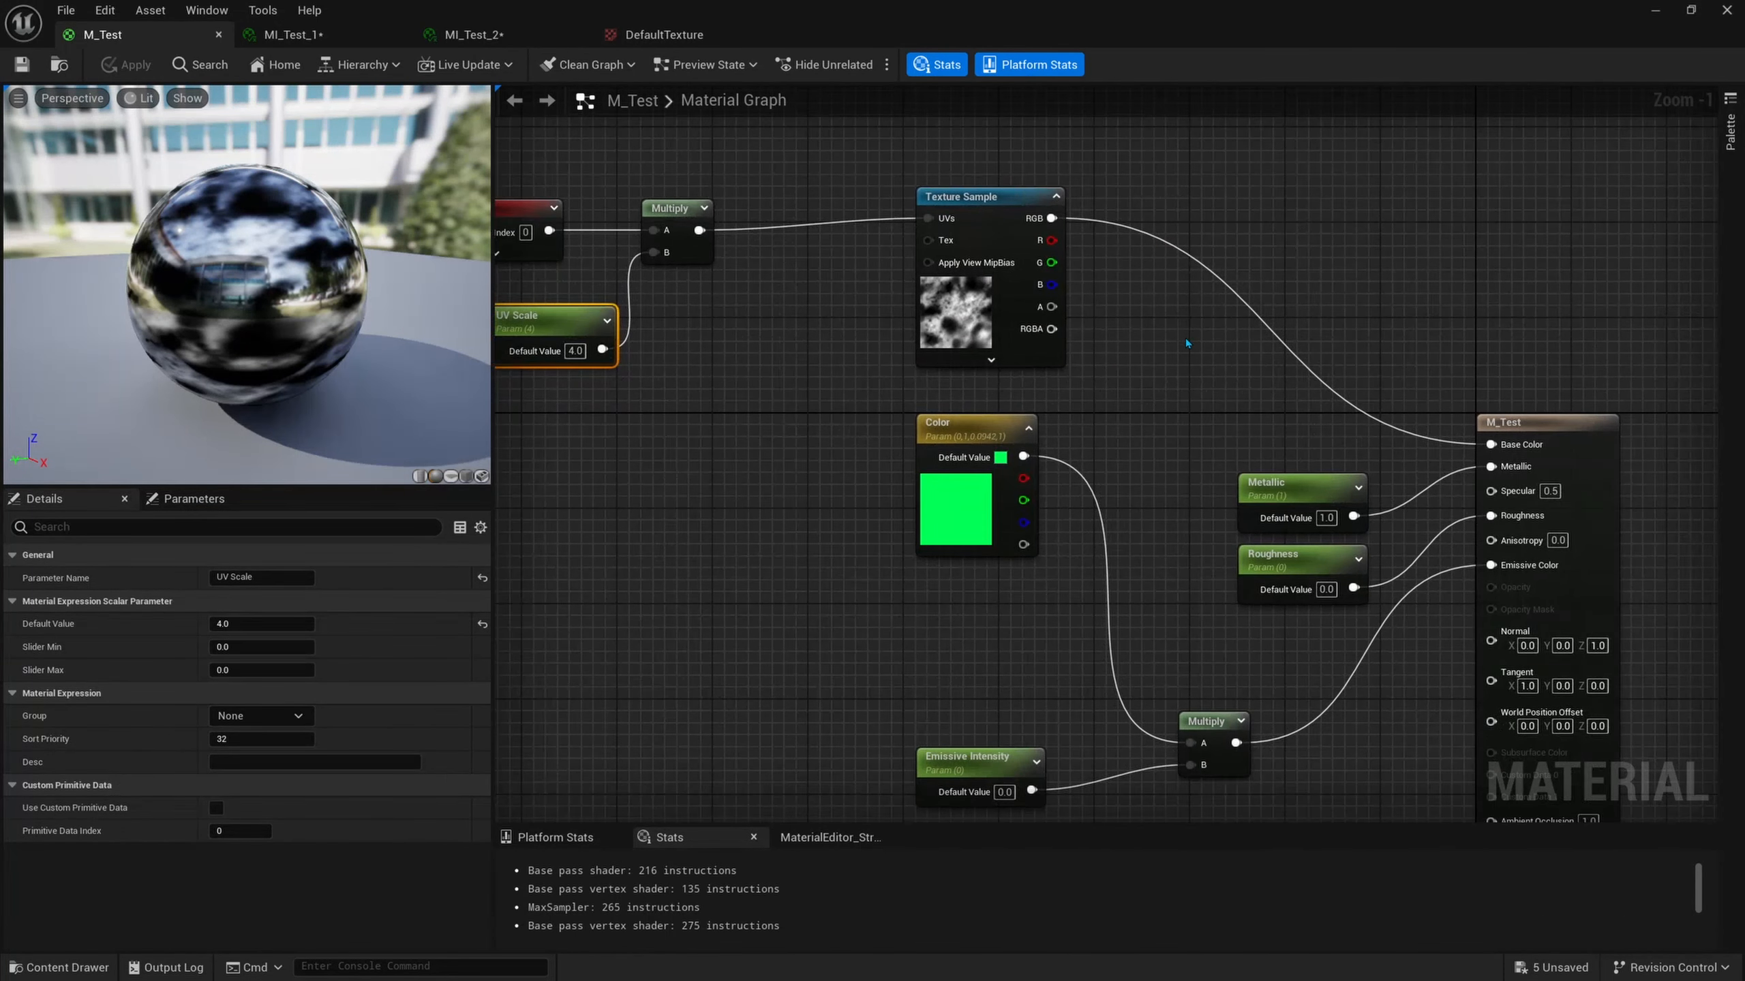
left_click(1202, 319)
left_click_drag(1051, 218, 1214, 352)
left_click_drag(1023, 457, 1491, 443)
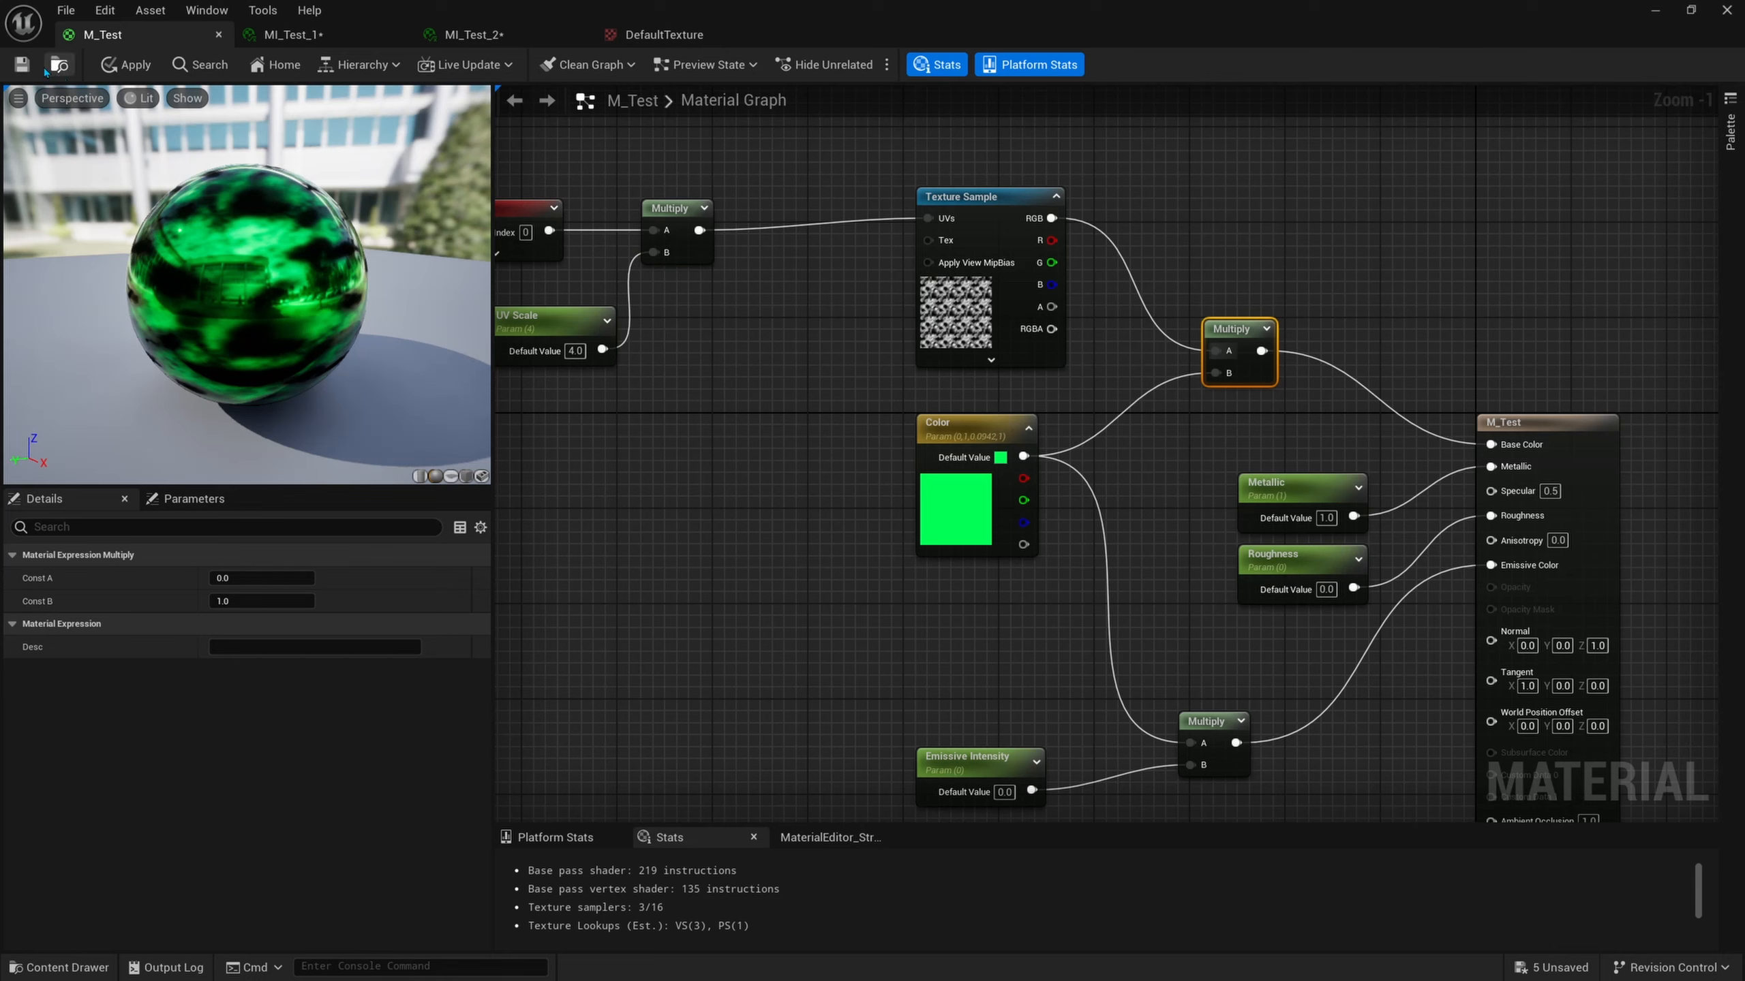
left_click(23, 65)
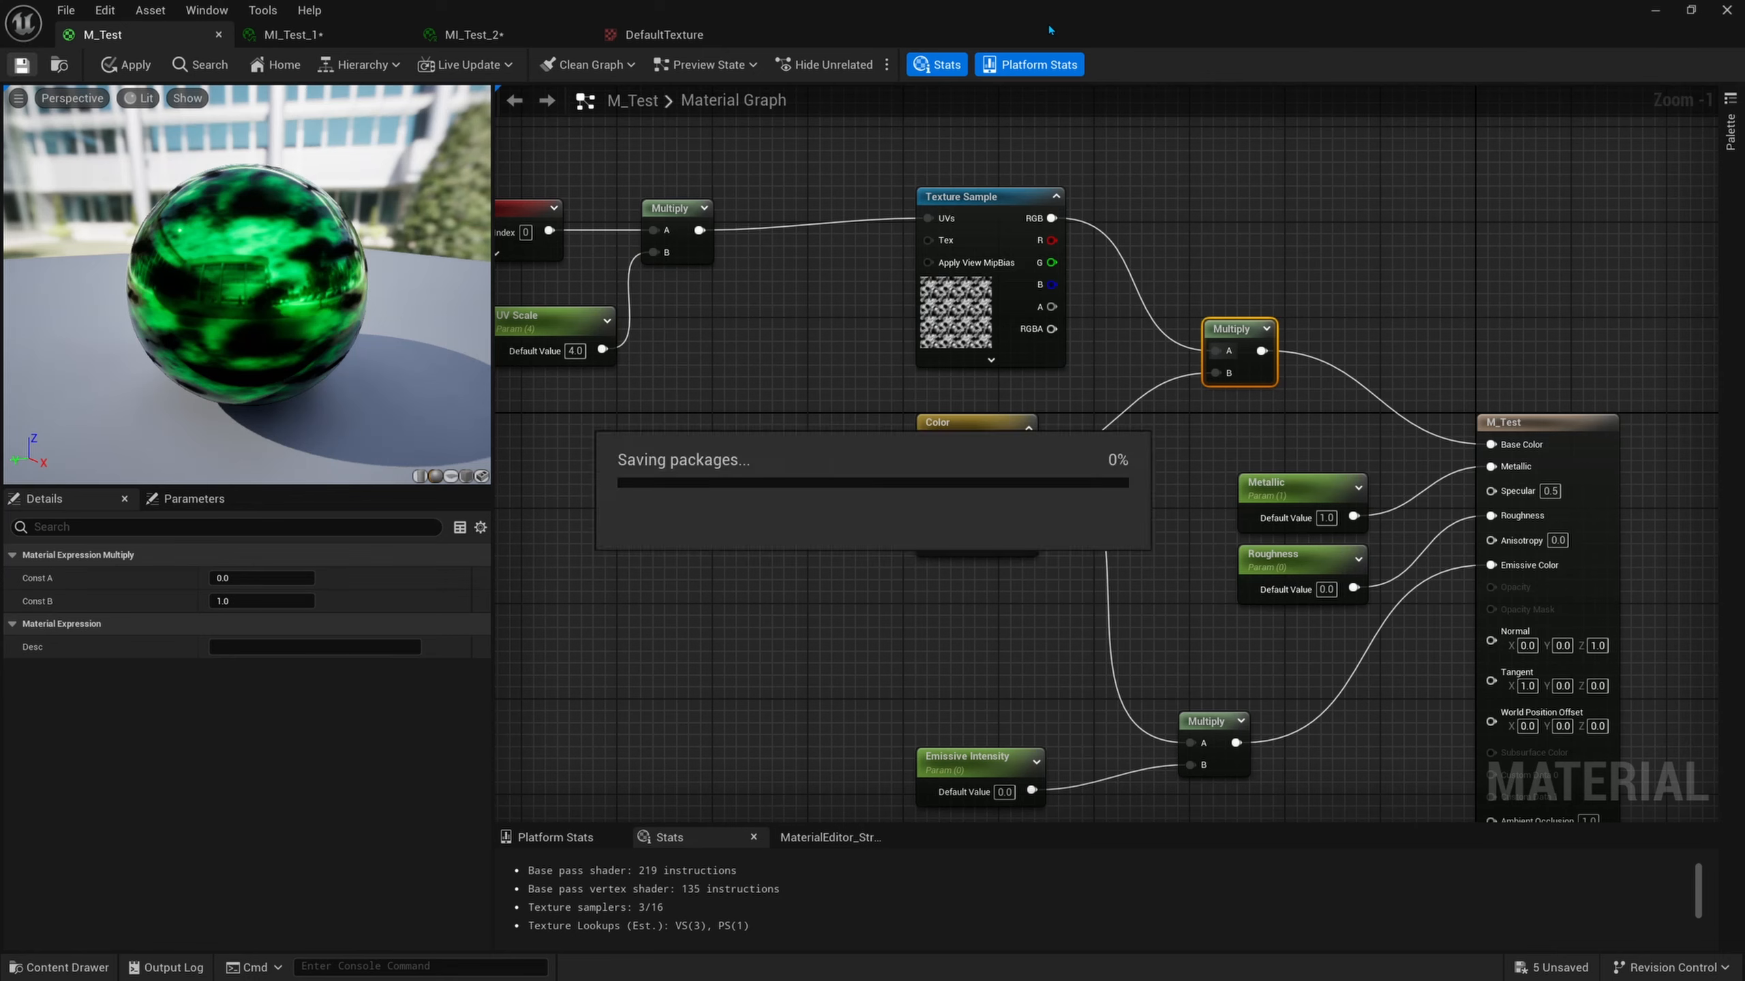
Set MI_Test_1's Color parameter to red, checking the change on its gun in the level.
left_click_drag(1048, 26, 1406, 118)
right_click_drag(906, 212, 817, 196)
key("w")
key("w")
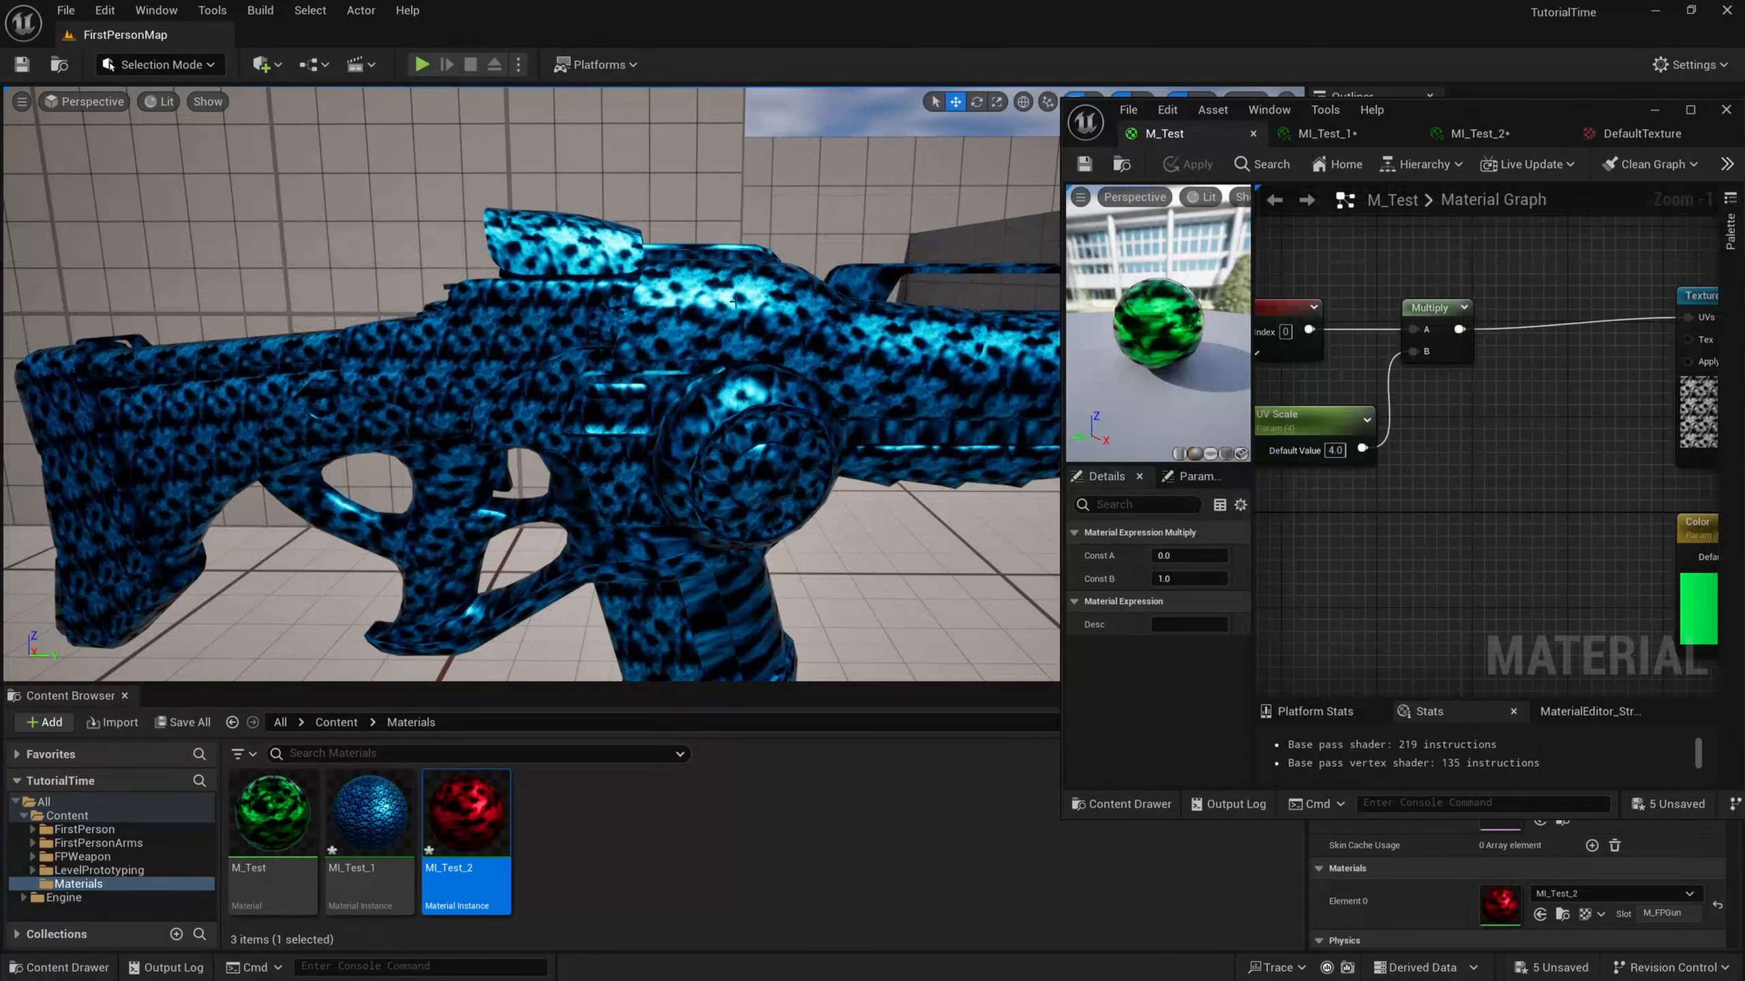
left_click(1325, 134)
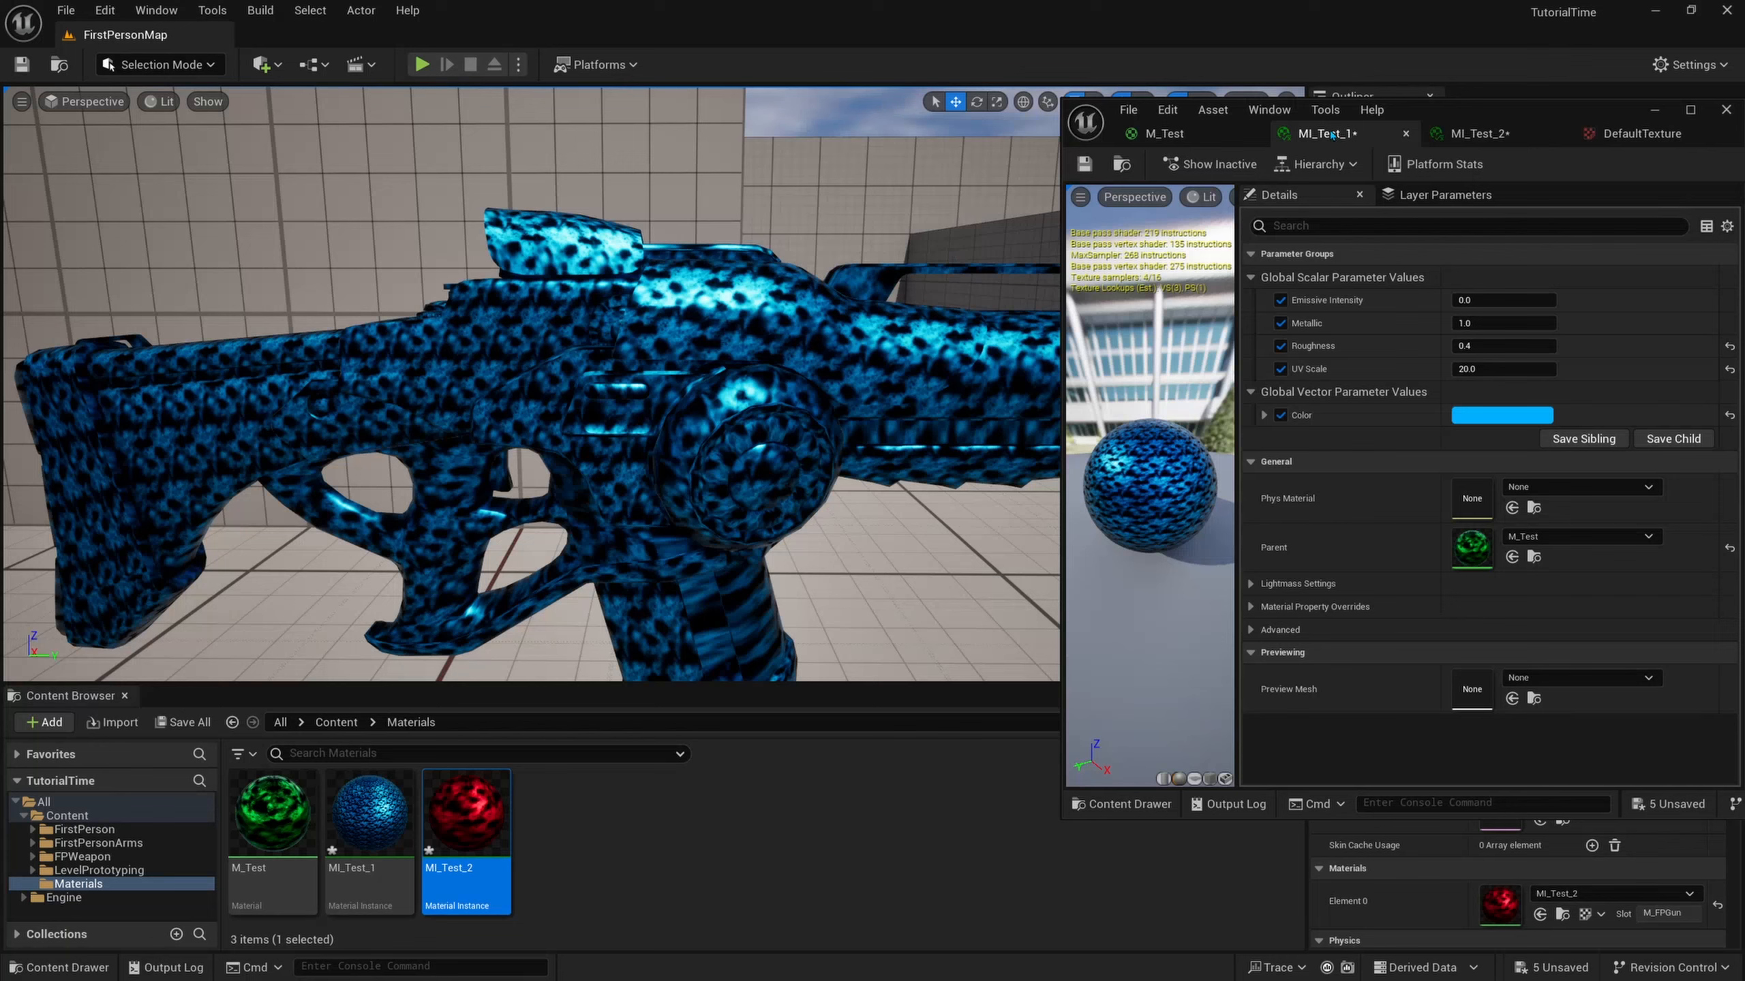
left_click(955, 364)
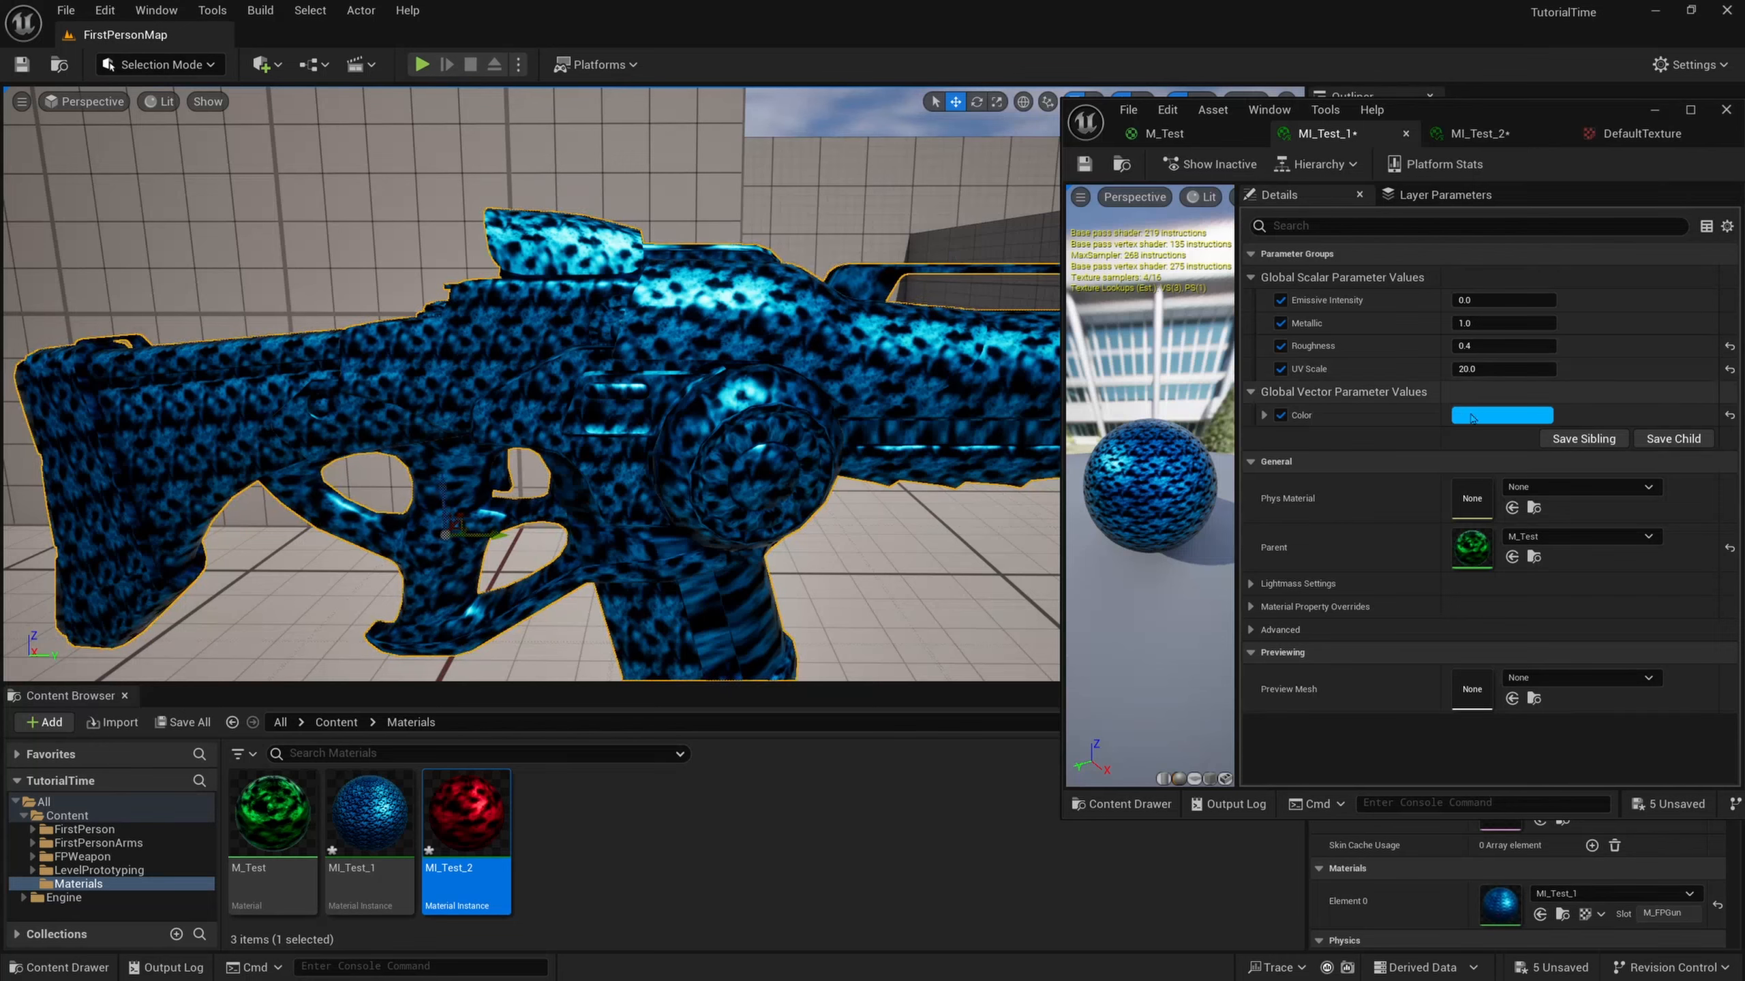
left_click(1472, 417)
left_click(1160, 631)
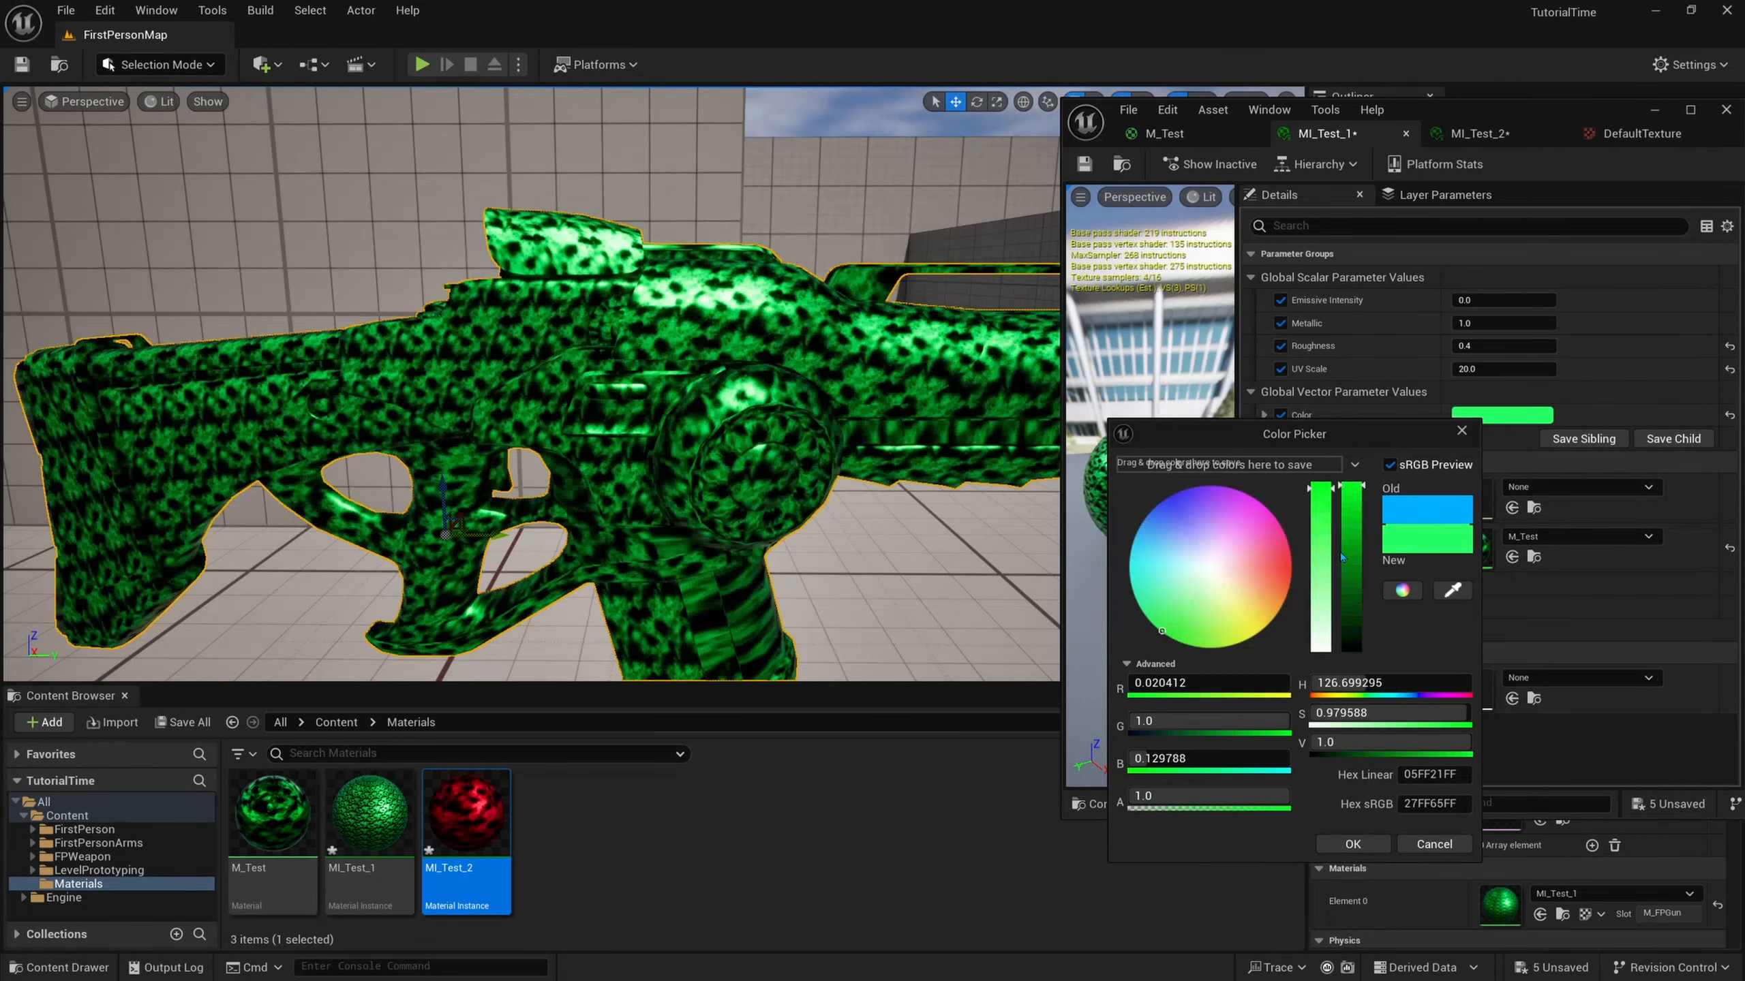
left_click(1290, 568)
Set MI_Test_2's Color parameter to cyan, checking the change on its gun in the level.
key("s")
key("d")
right_click_drag(755, 426, 824, 398)
left_click(755, 426)
key("d")
left_click(1479, 134)
key("w")
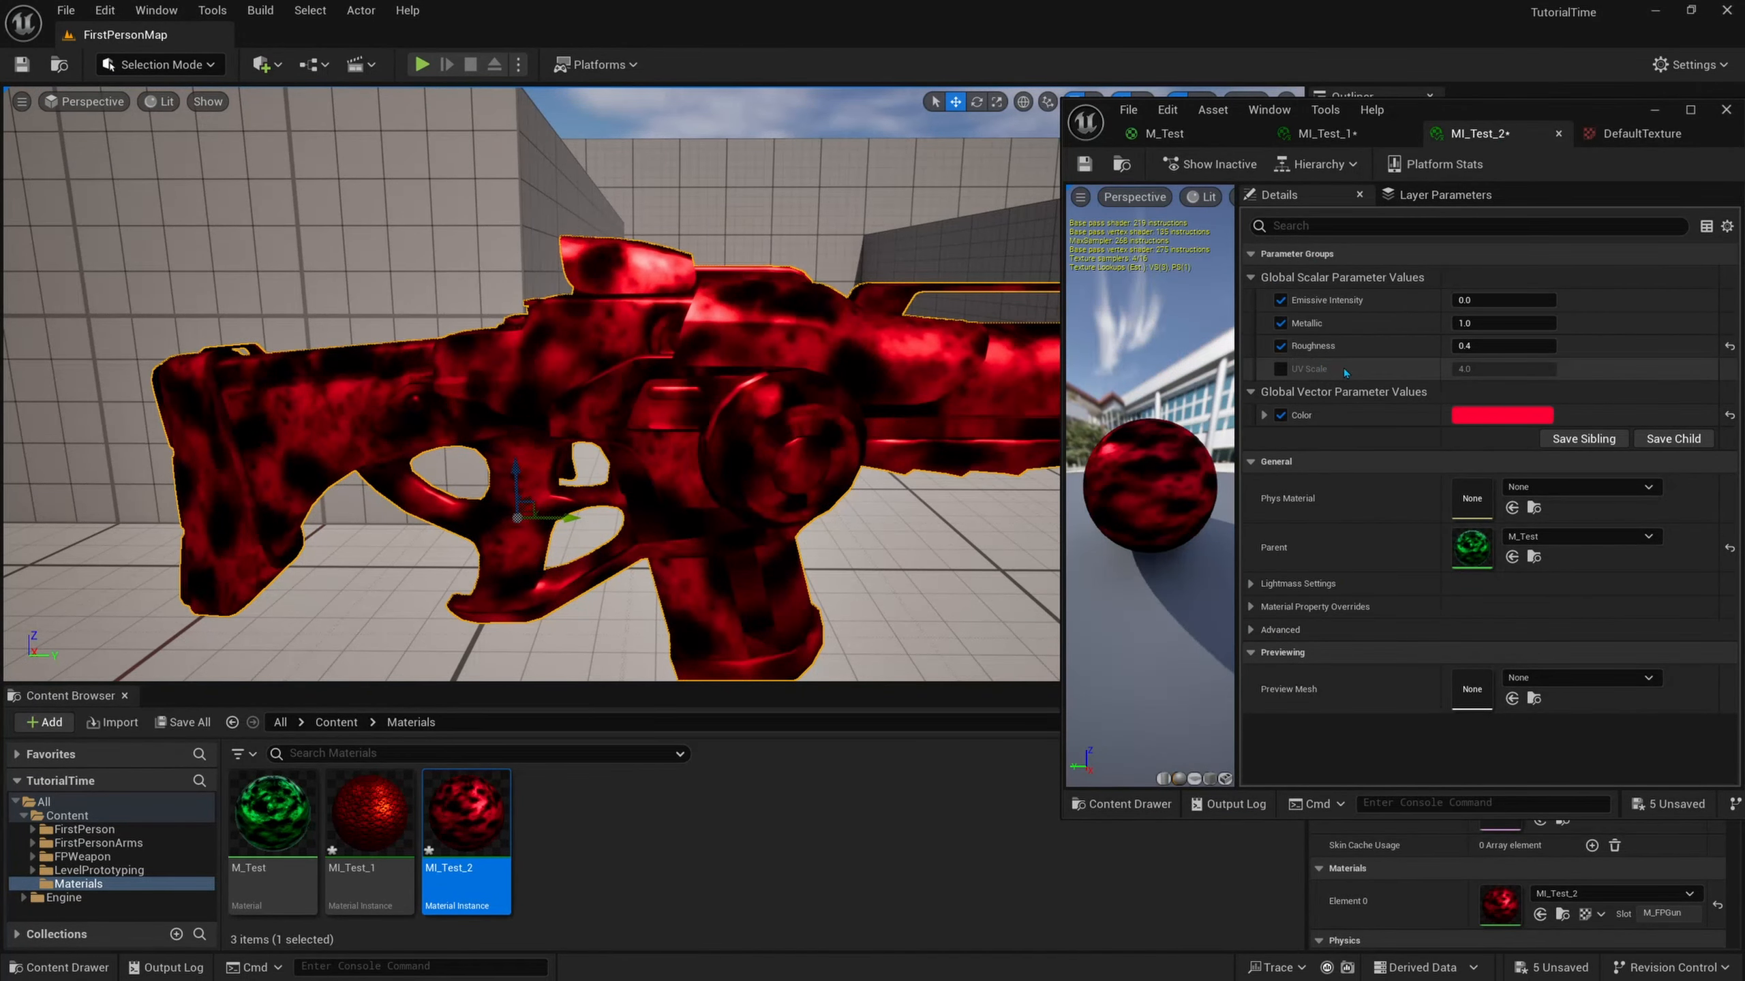
left_click(1459, 419)
left_click_drag(1187, 562, 1162, 589)
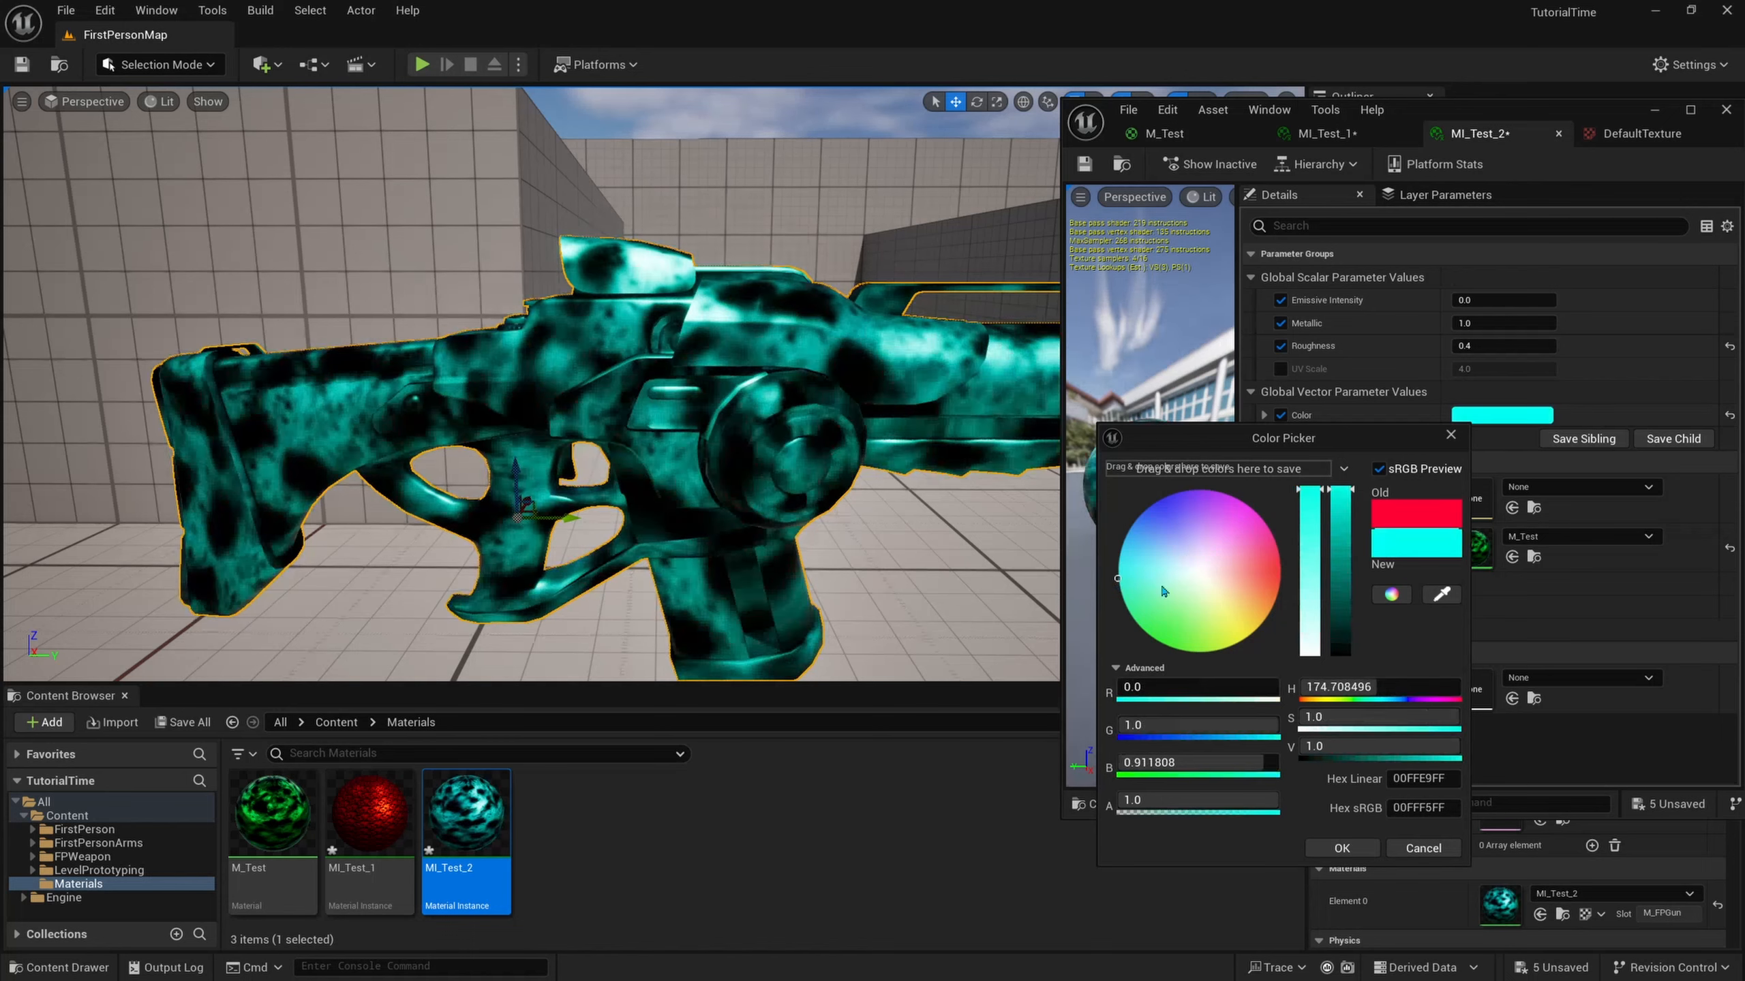
left_click(1341, 848)
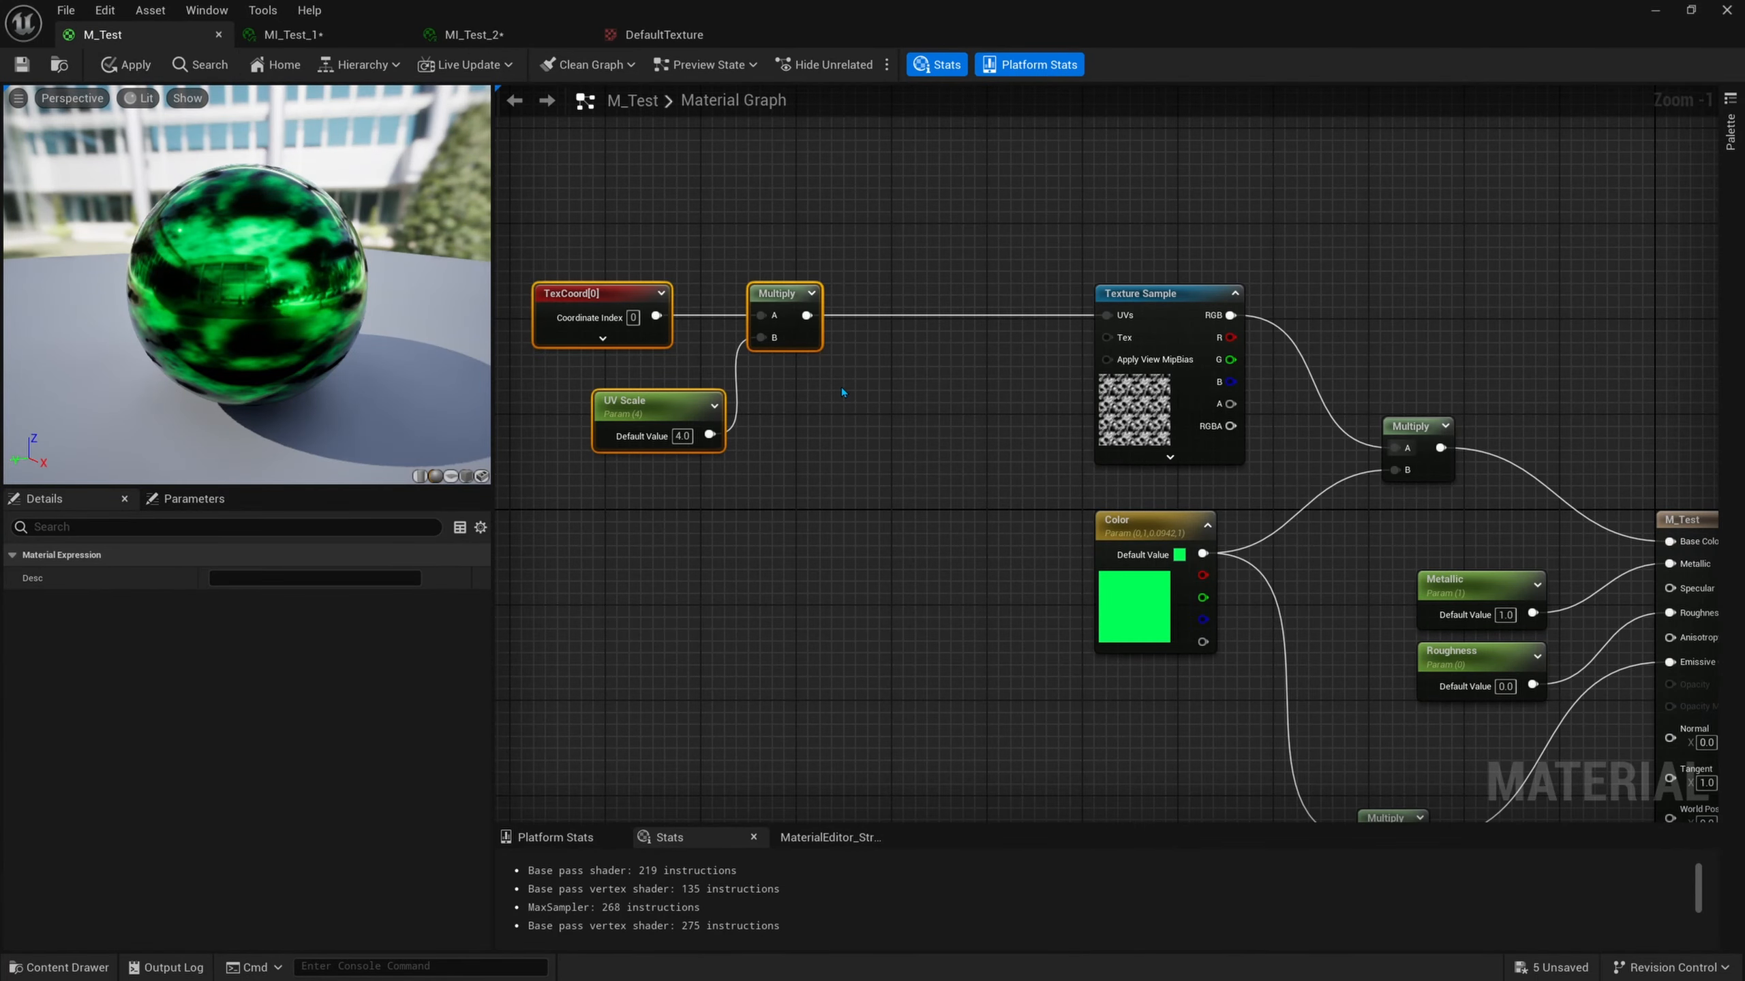
Add a Panner node to M_Test's graph, between the UV Multiply and the Texture Sample.
right_click(889, 373)
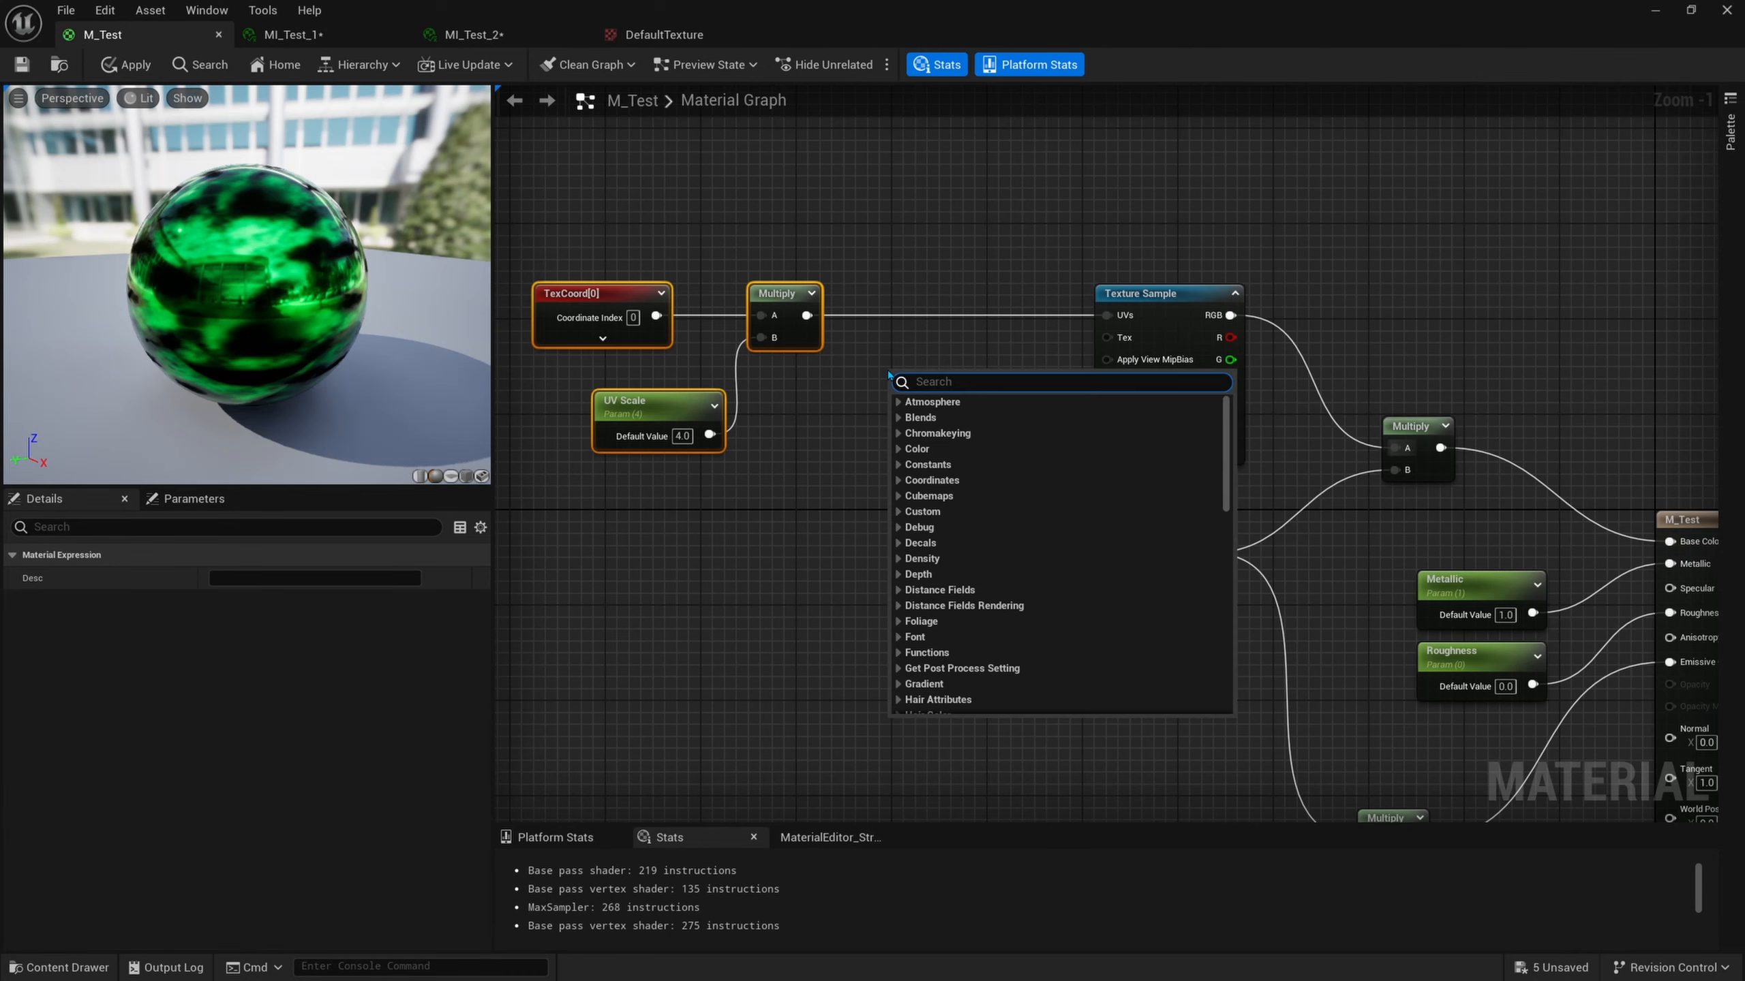
type("panner")
key("Return")
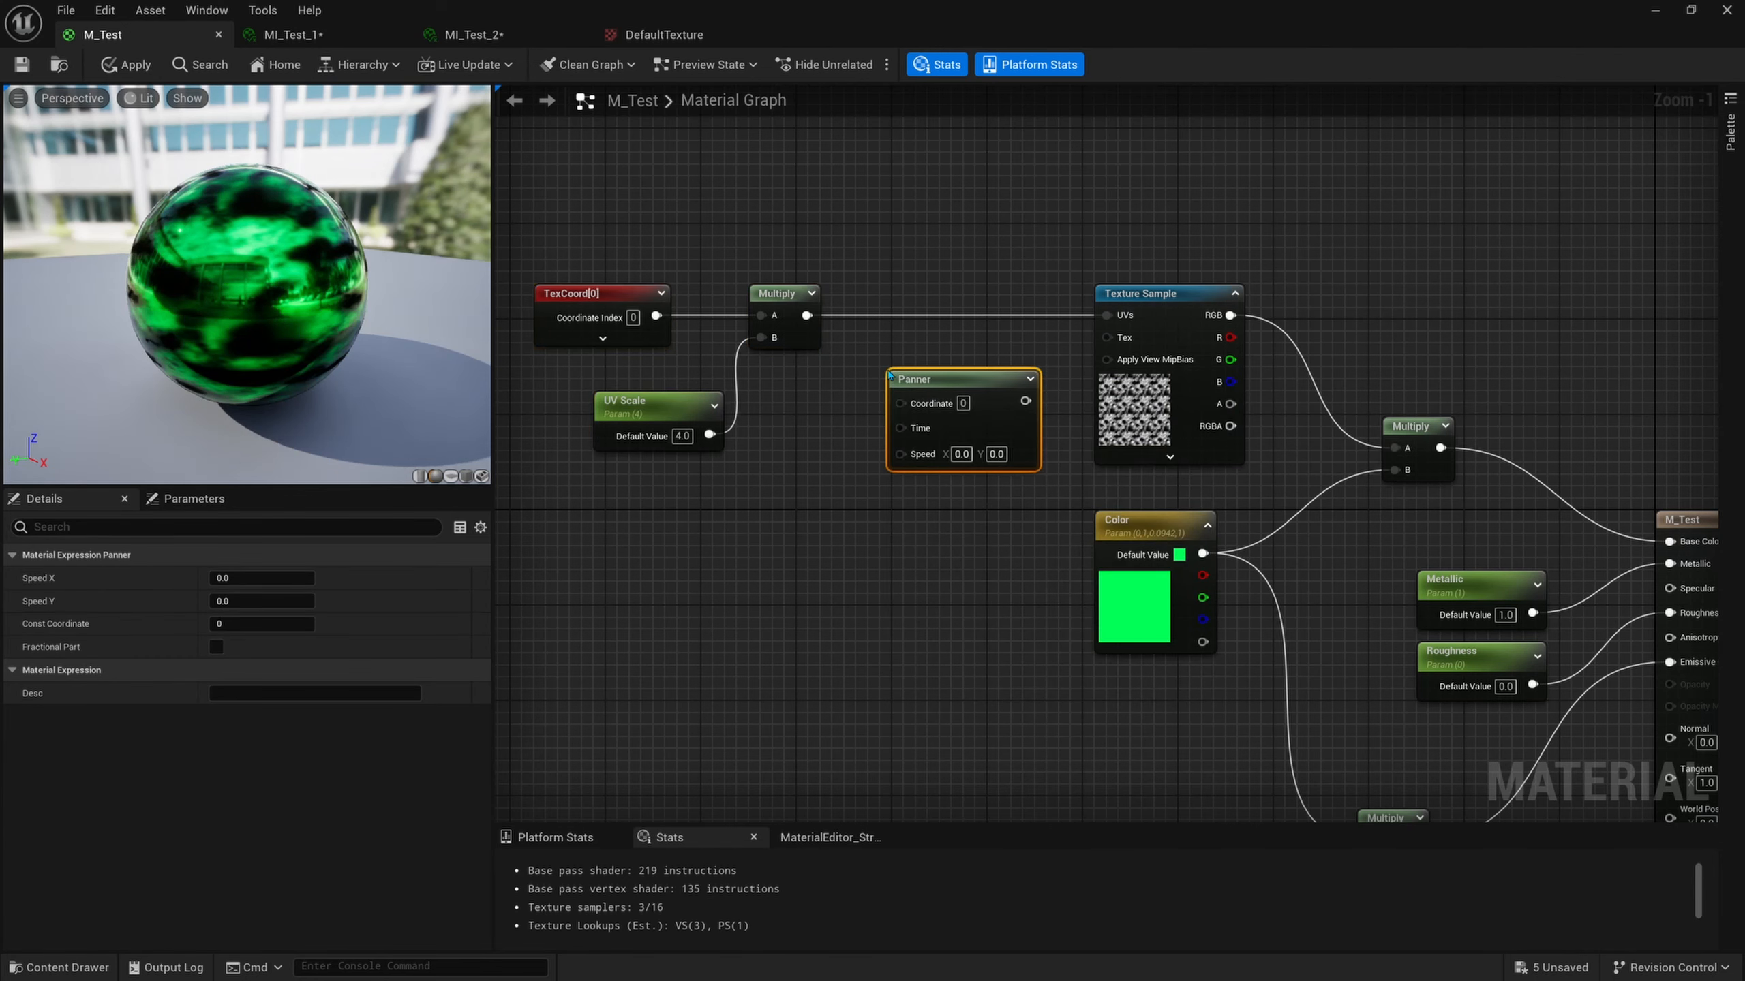
left_click_drag(946, 385, 938, 371)
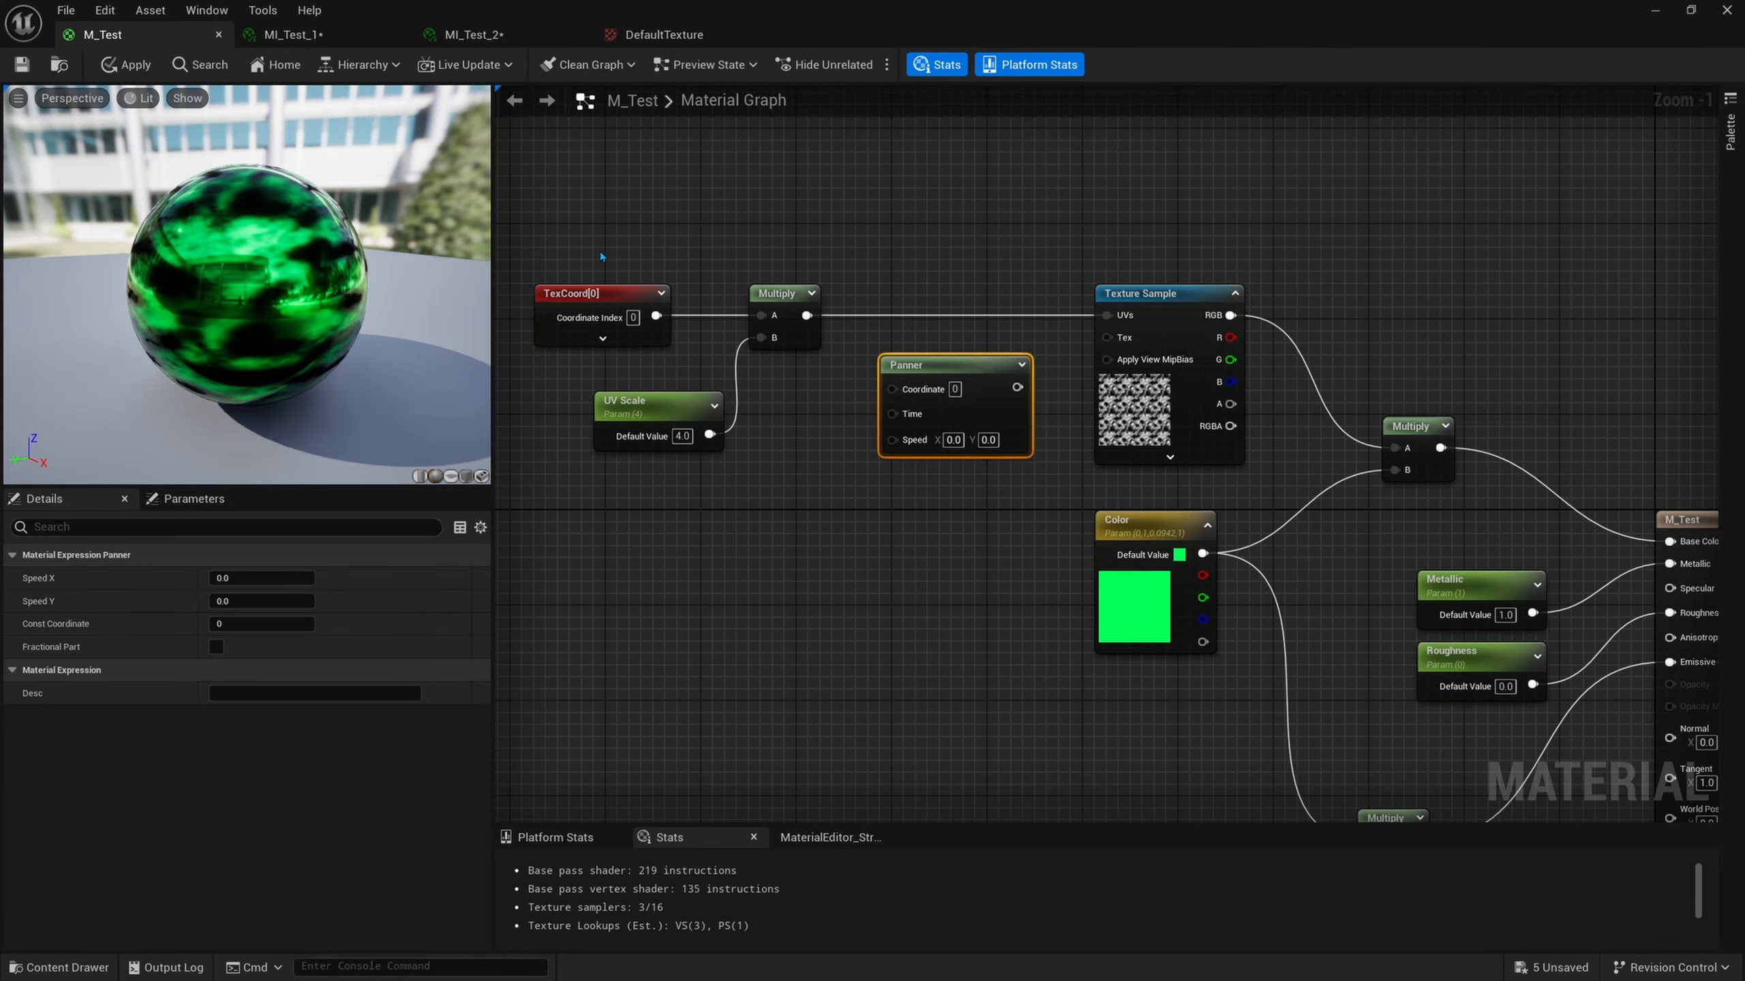
Tidy the TexCoord, UV Scale and Multiply nodes into a compact group, leaving room for the Panner.
left_click_drag(601, 256, 745, 473)
left_click_drag(593, 237, 590, 365)
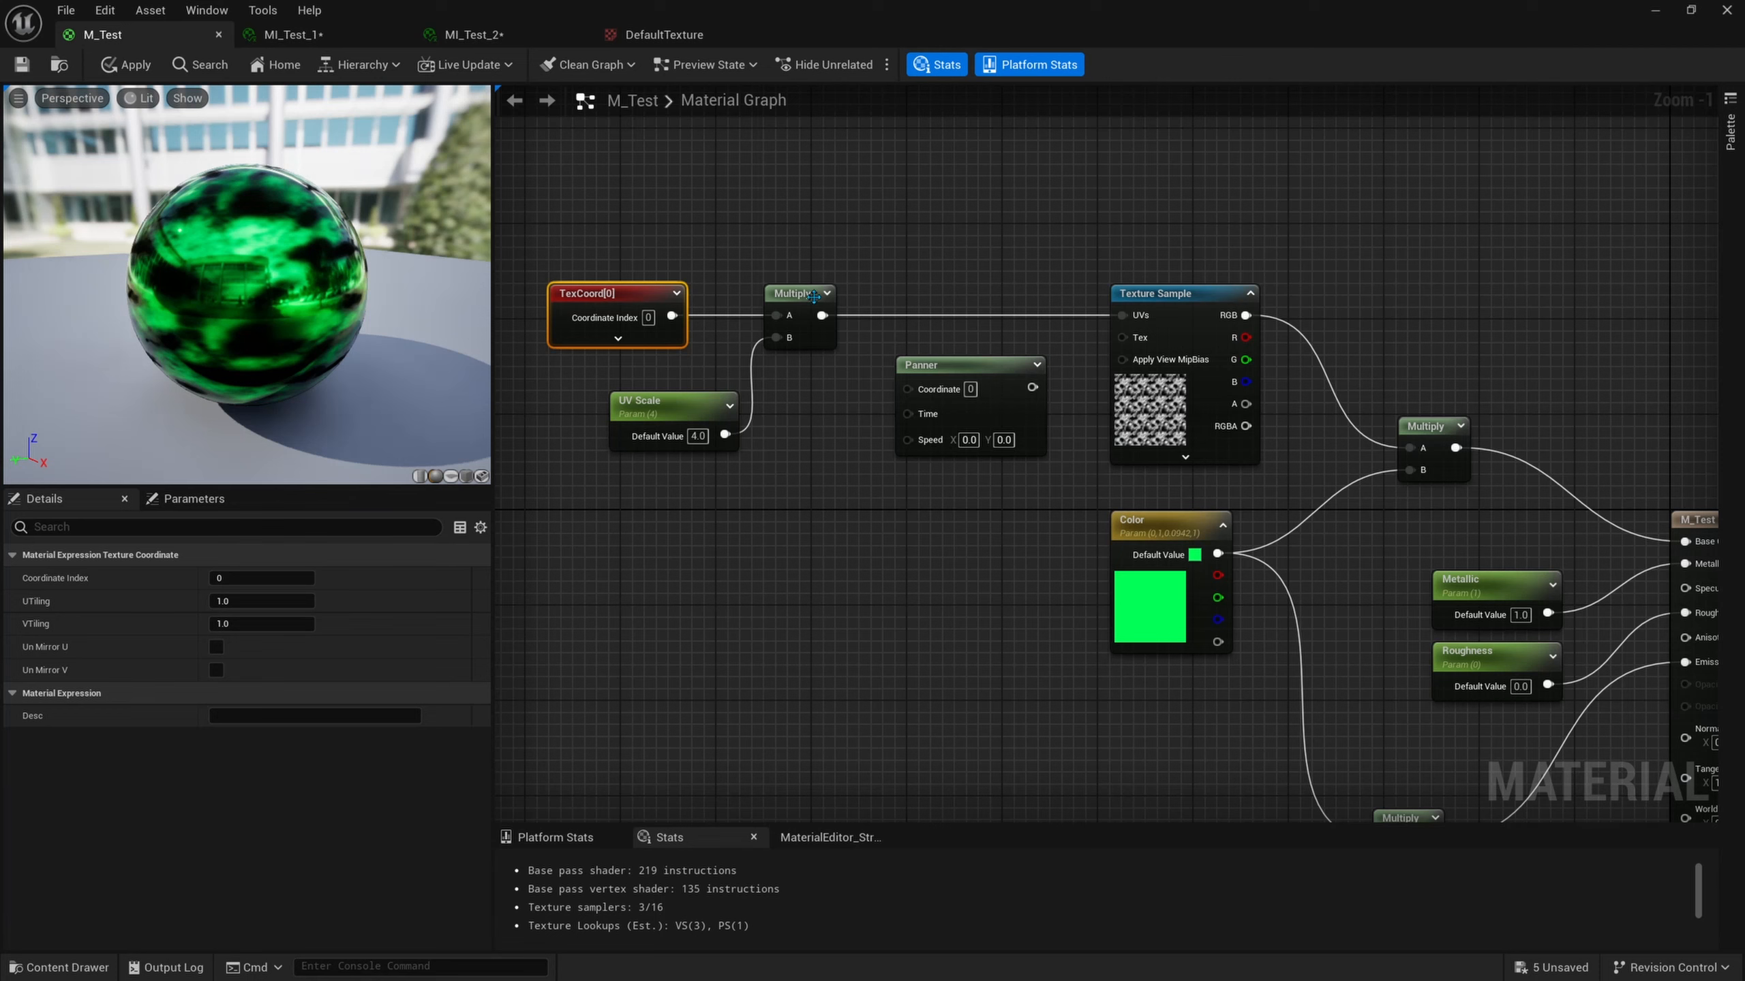
left_click_drag(714, 402, 655, 390)
left_click_drag(790, 296, 752, 295)
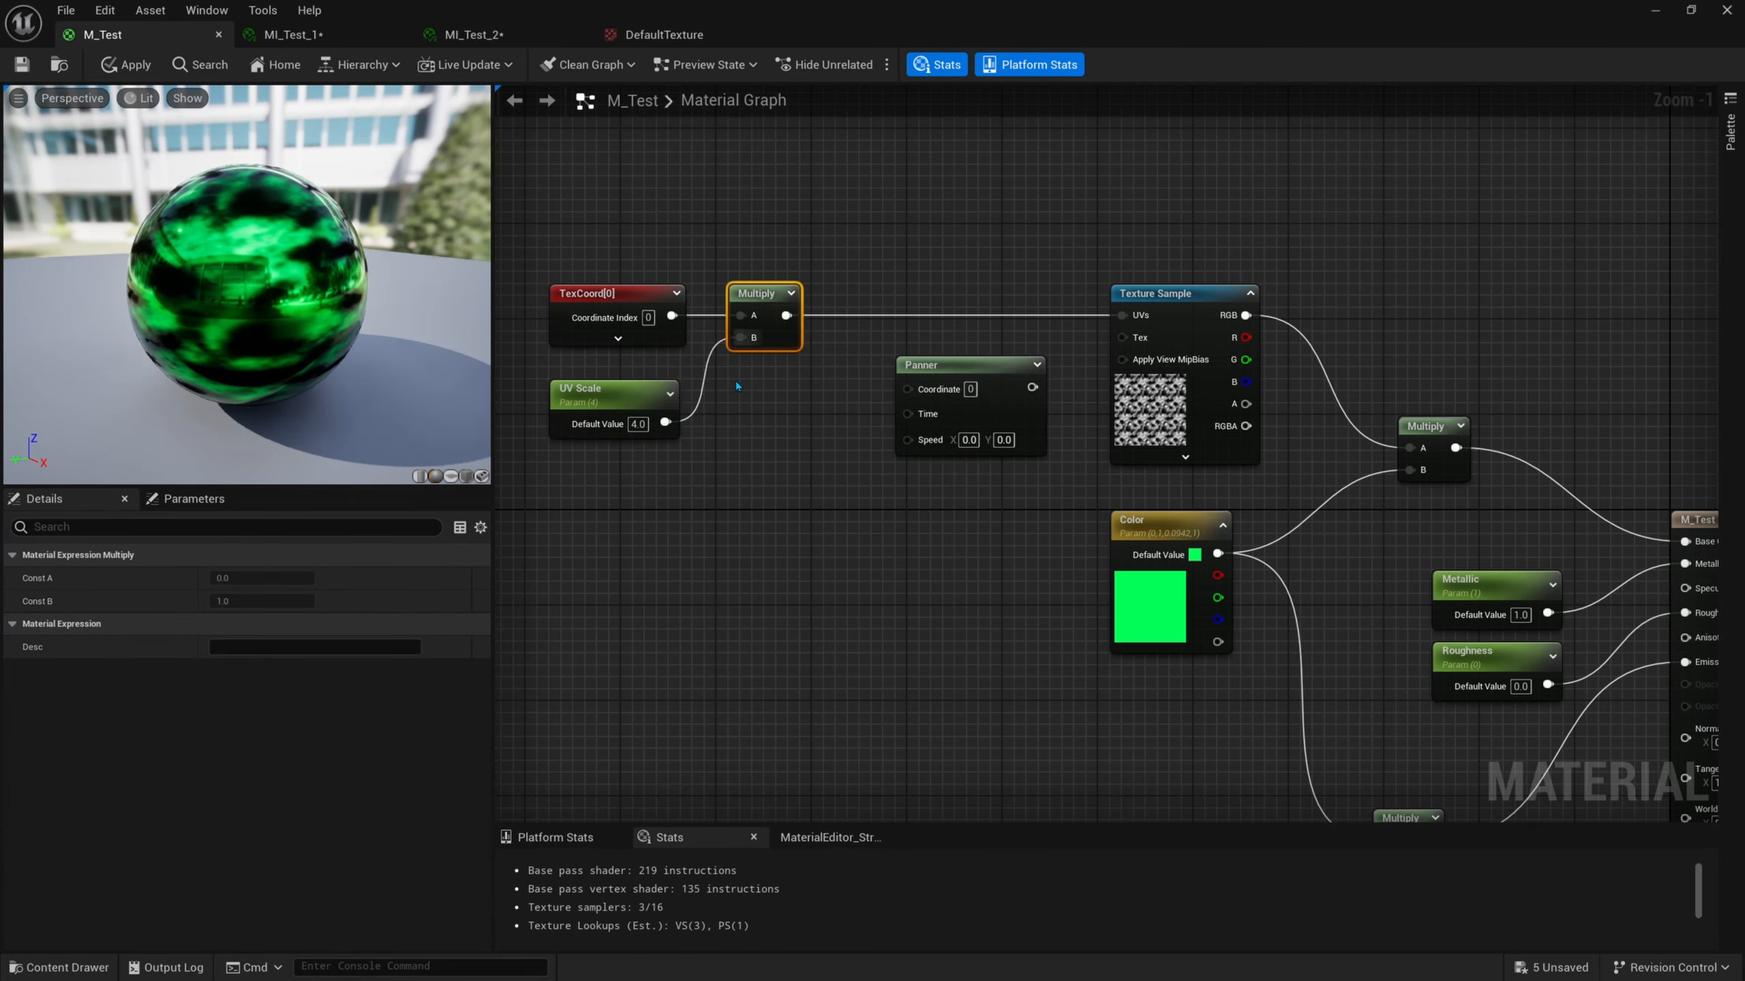
left_click(660, 403)
left_click_drag(972, 379, 960, 367)
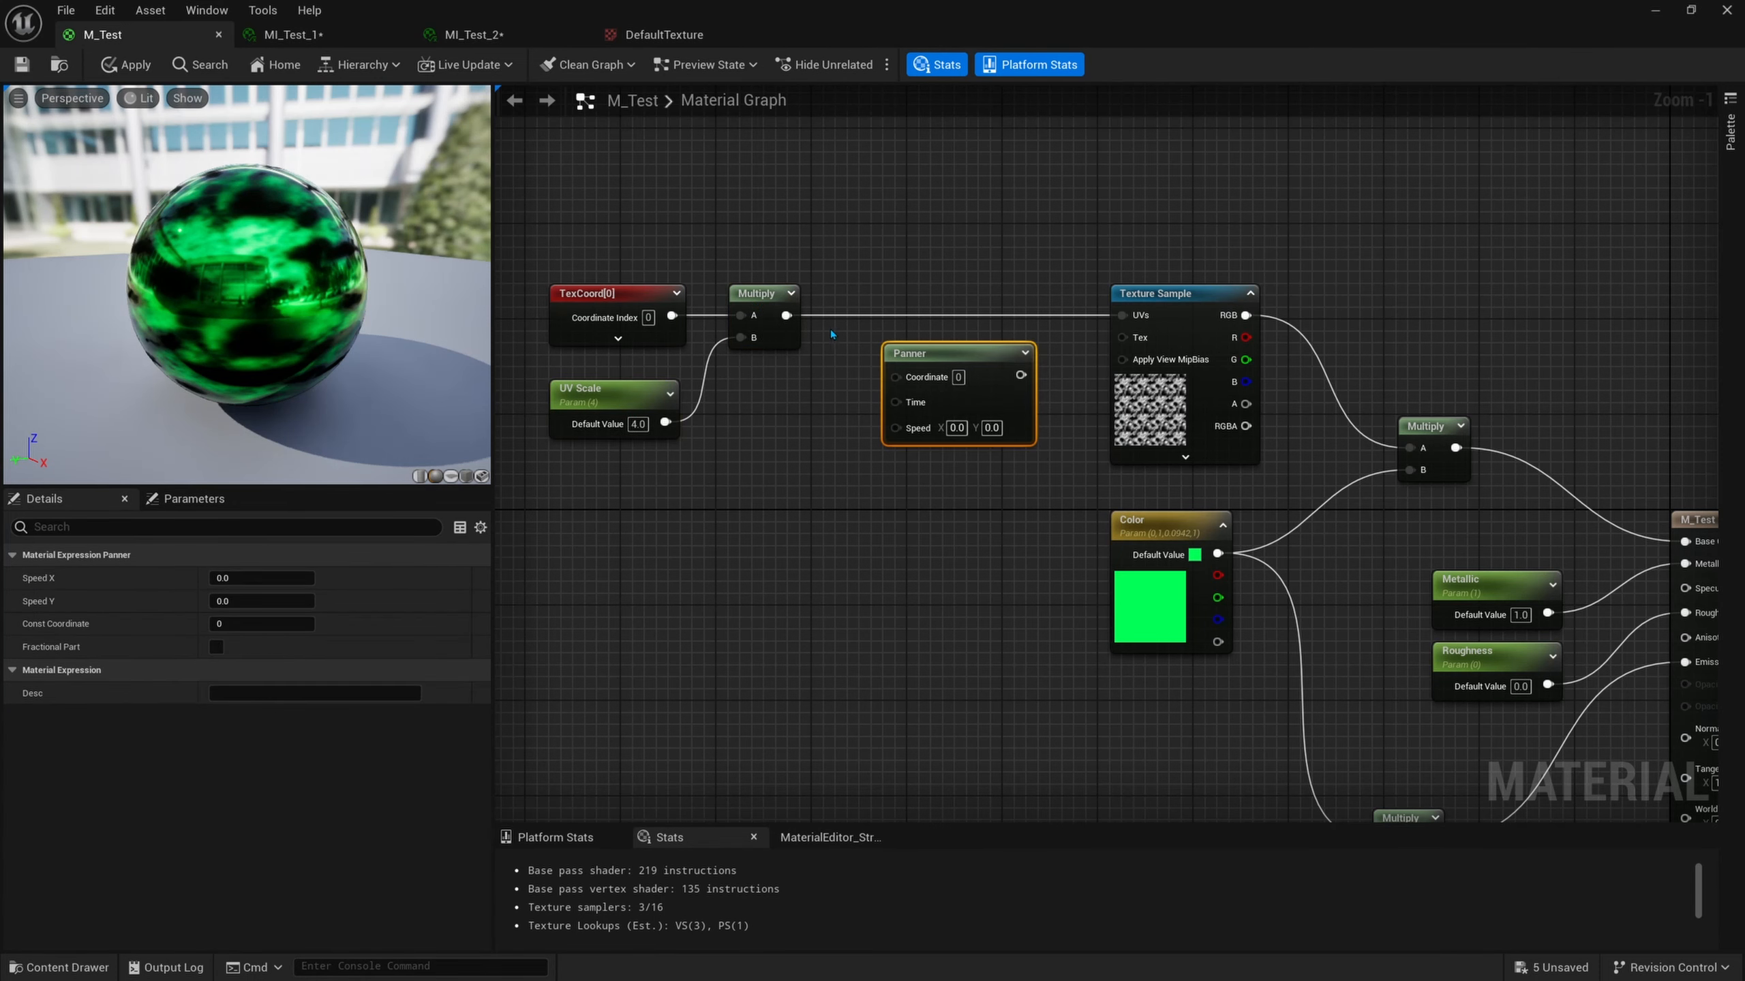
Route the UV Multiply through the Panner's Coordinate into the Texture Sample's UVs and align the Panner with them.
left_click_drag(786, 316, 1140, 316)
left_click_drag(918, 343, 940, 296)
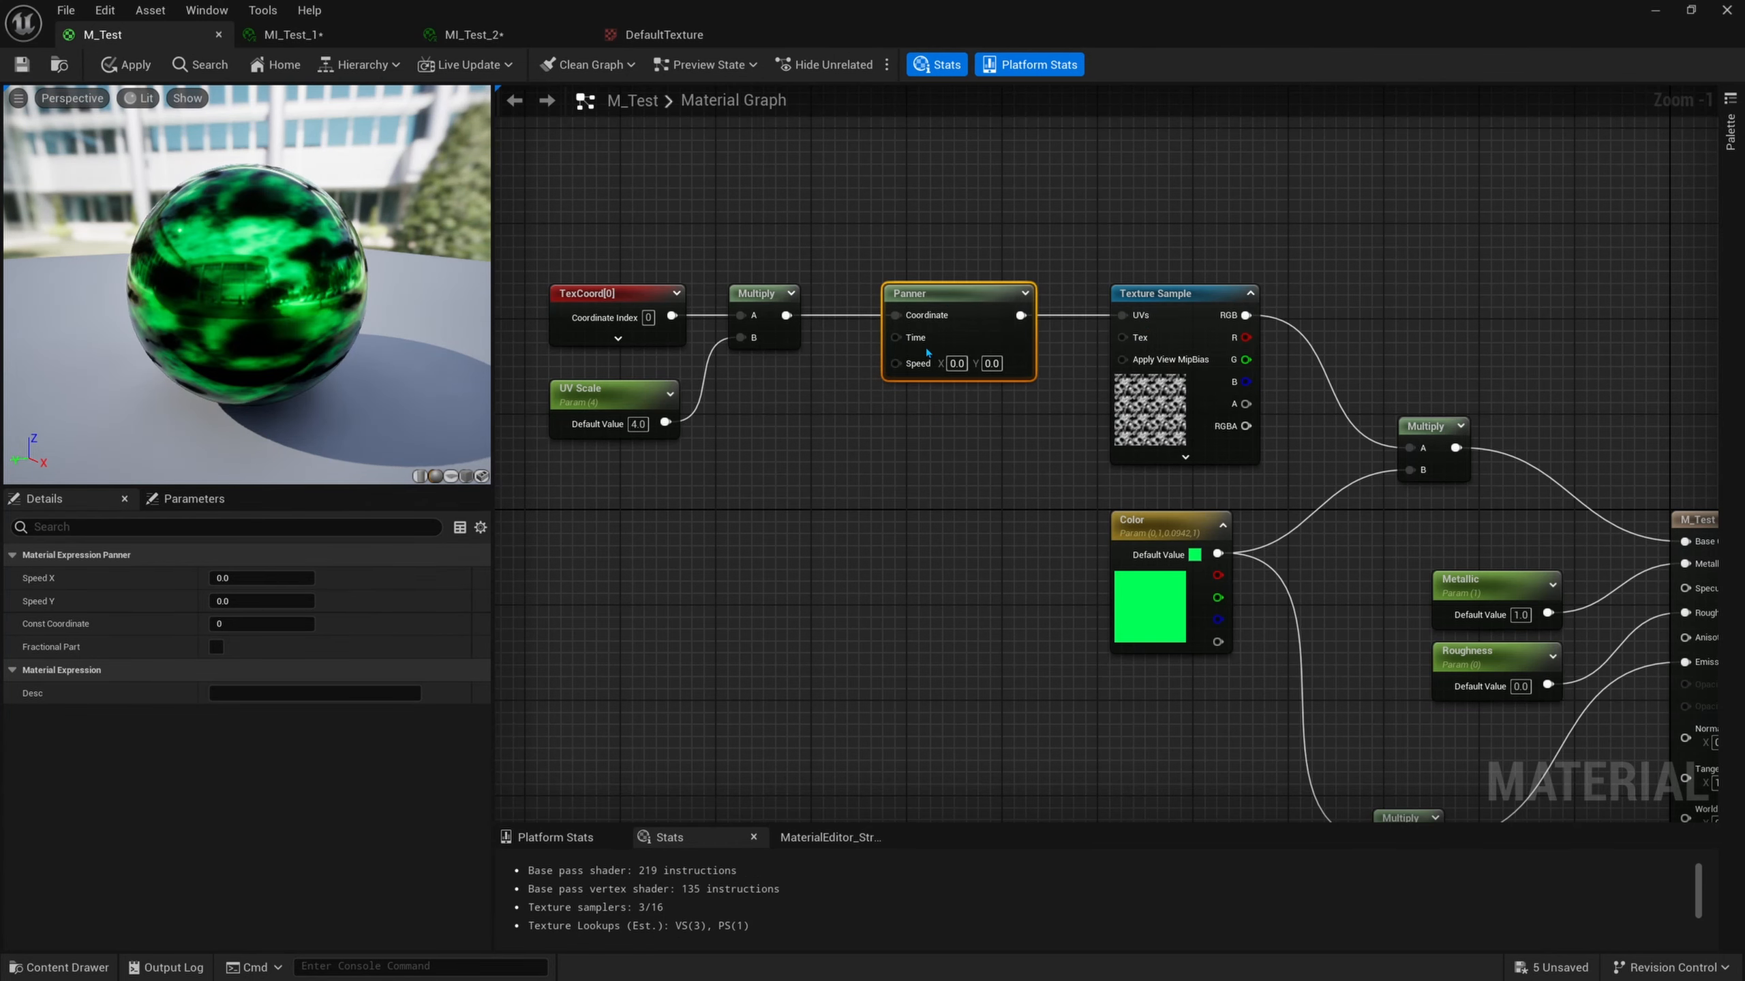
right_click_drag(927, 352, 982, 349)
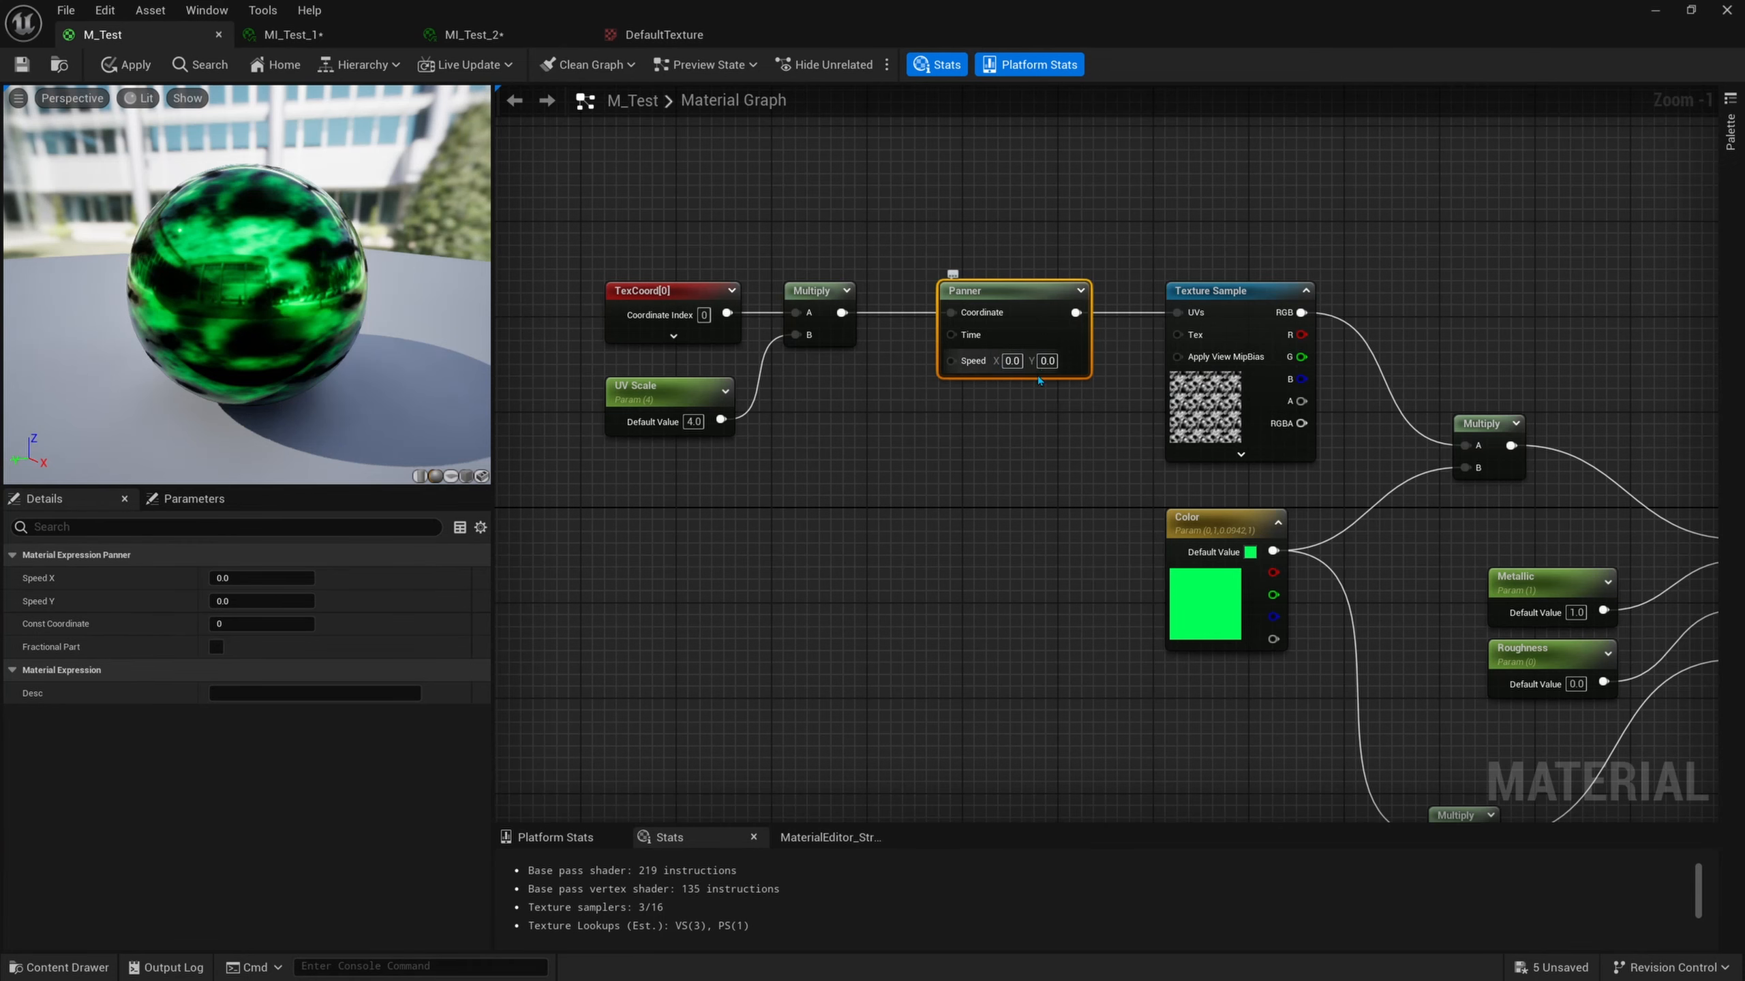
right_click_drag(1035, 413, 1063, 385)
scroll(1058, 338, "up", 1)
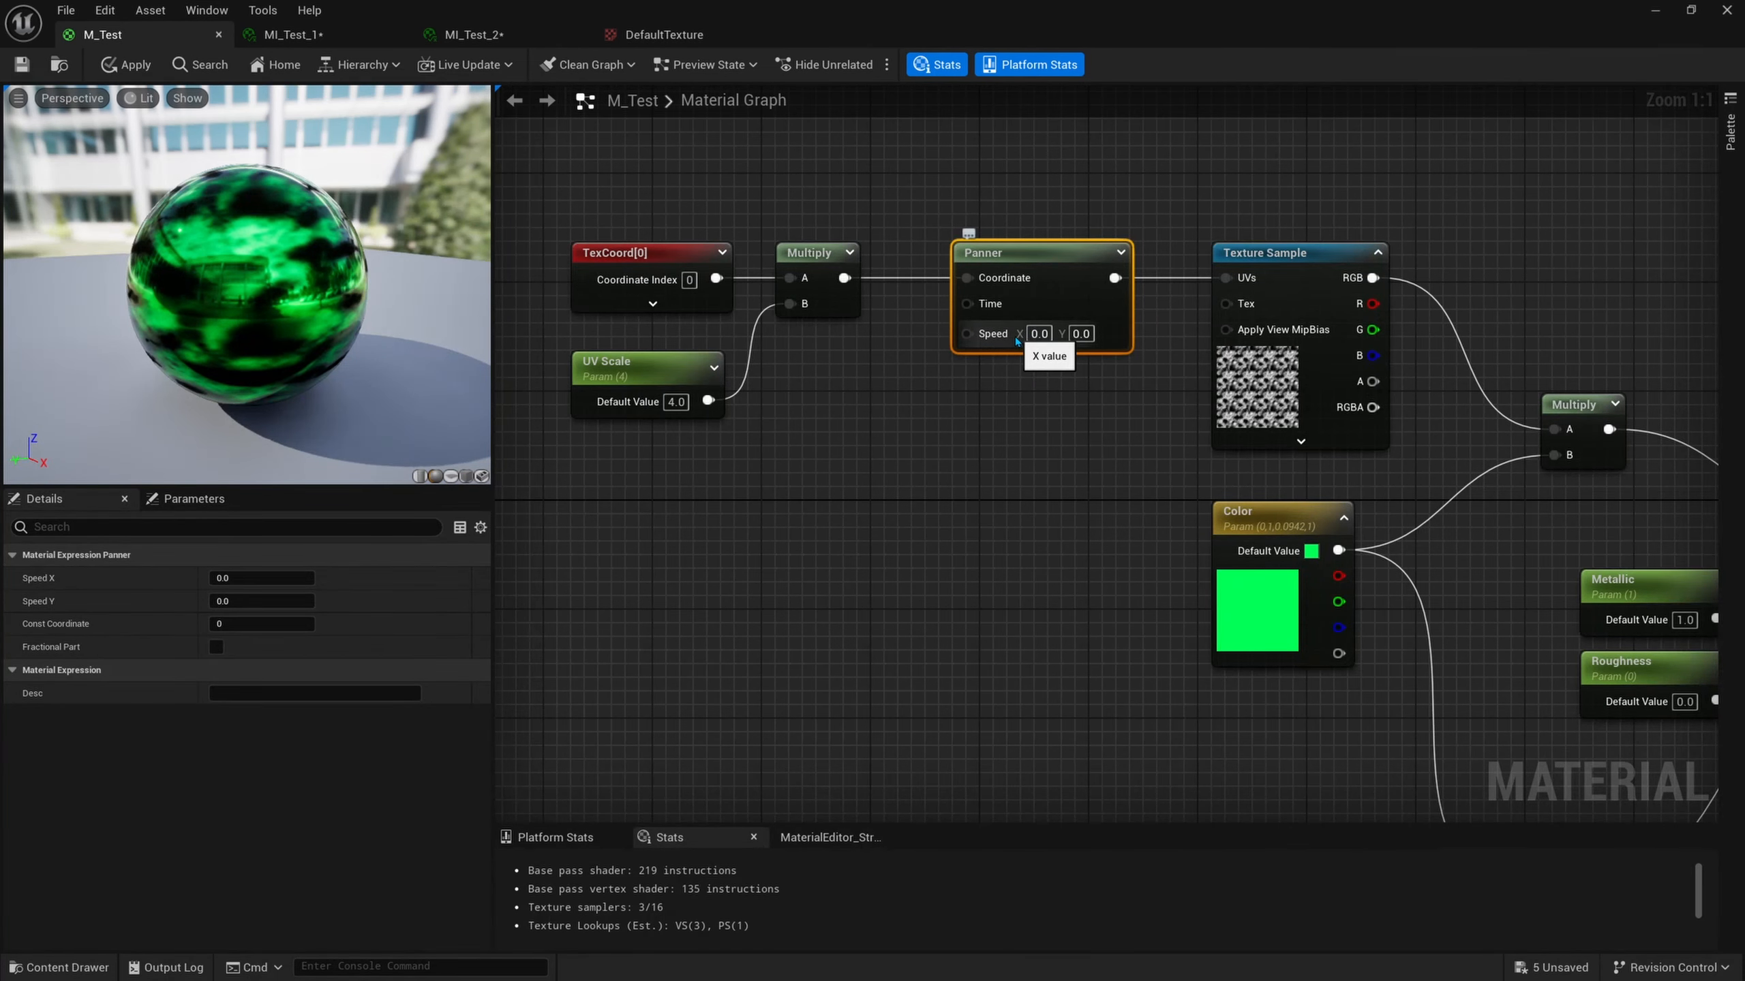
Create a Constant node below UV Scale and duplicate it directly underneath.
key("1")
left_click(734, 476)
left_click_drag(838, 510, 940, 397)
left_click(888, 410)
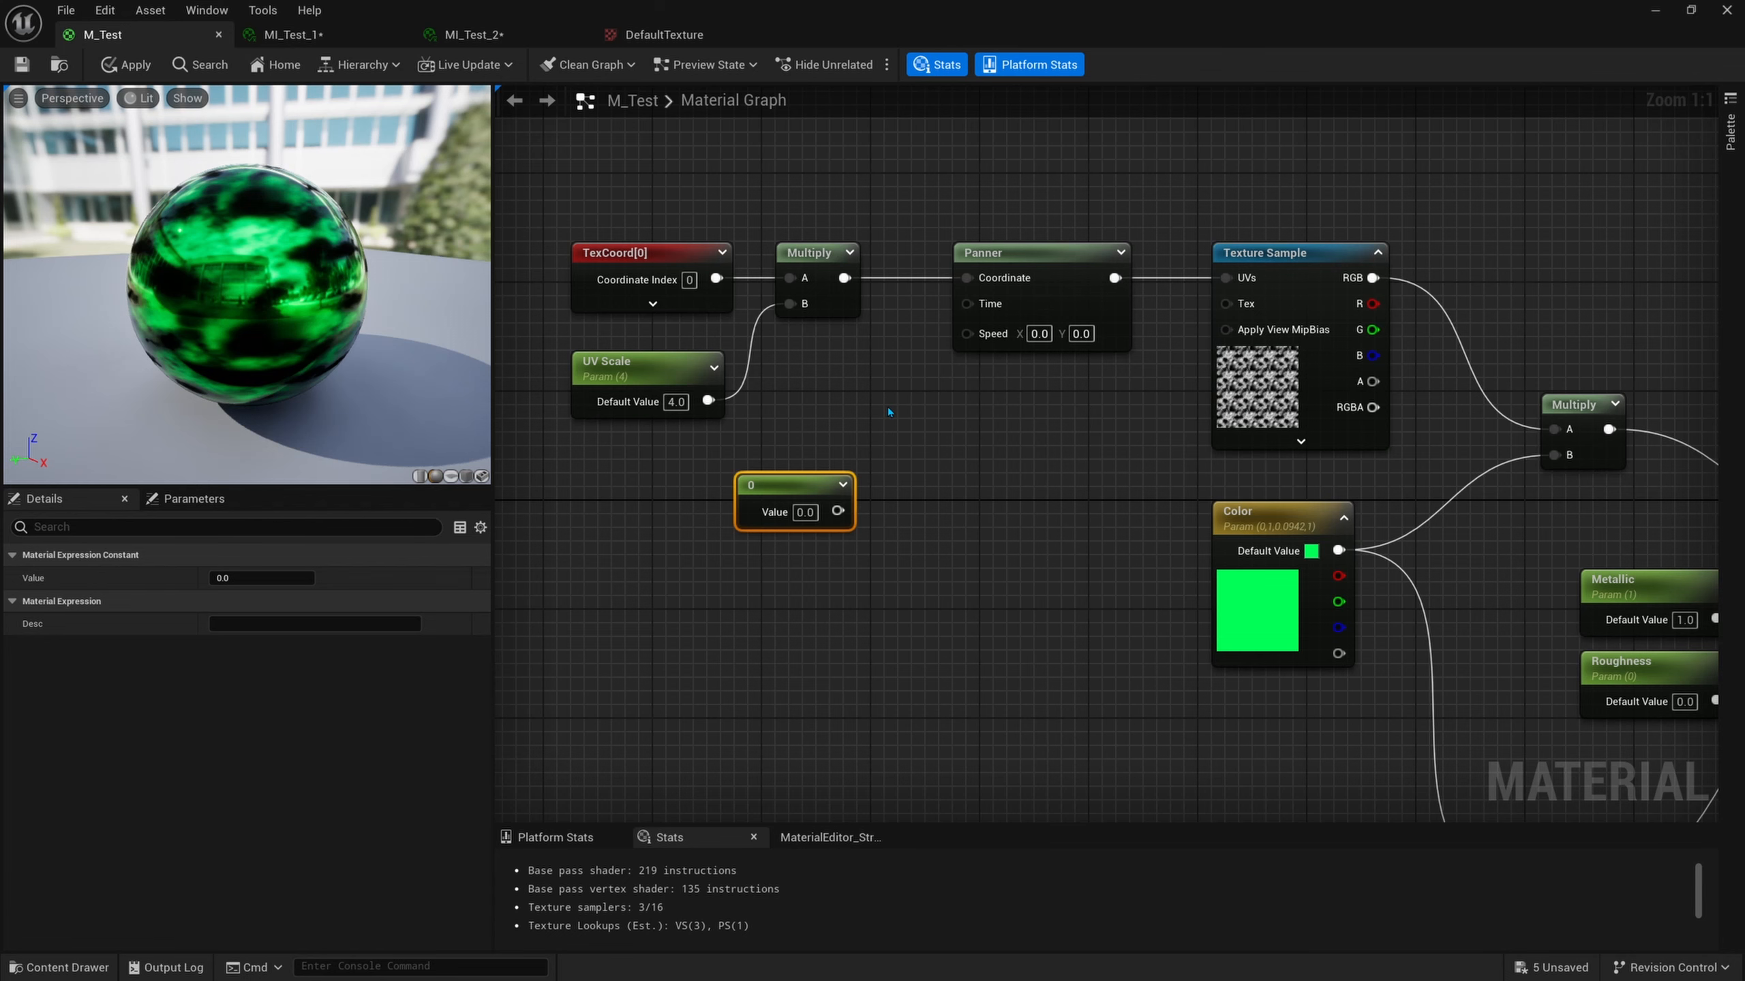
left_click(809, 489)
key("ctrl+d")
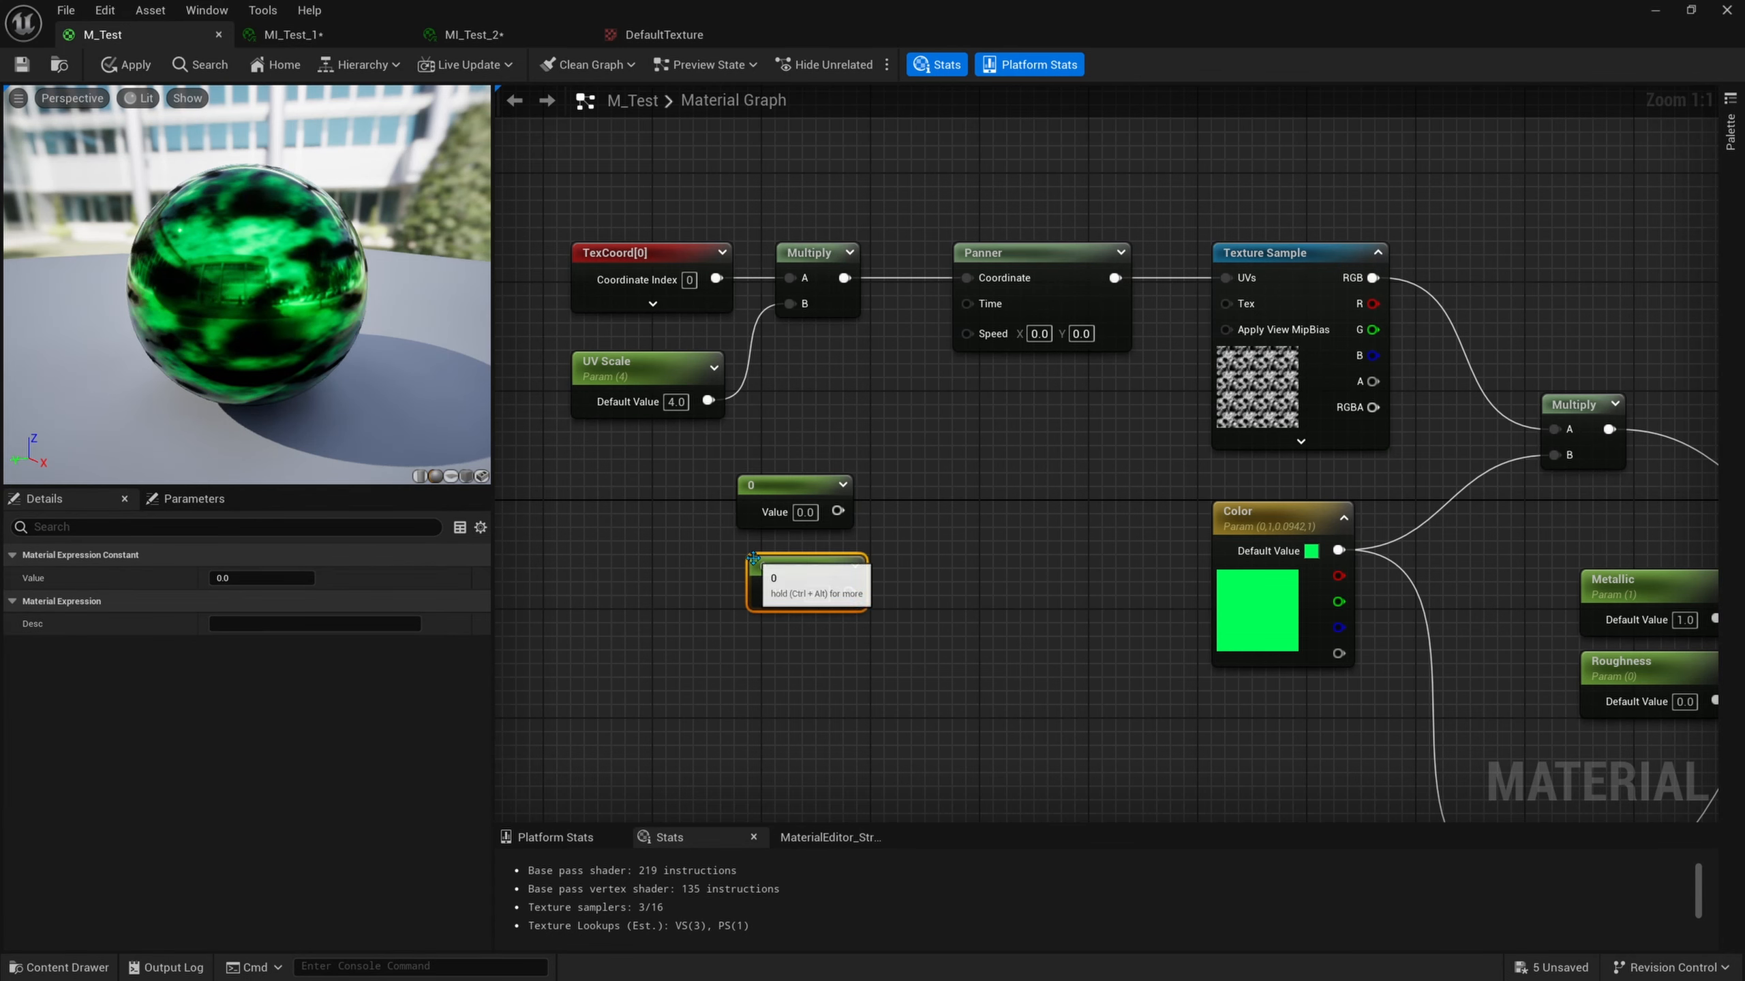
Combine the two constants with an AppendVector node and connect its output to the Panner's Speed.
right_click(954, 522)
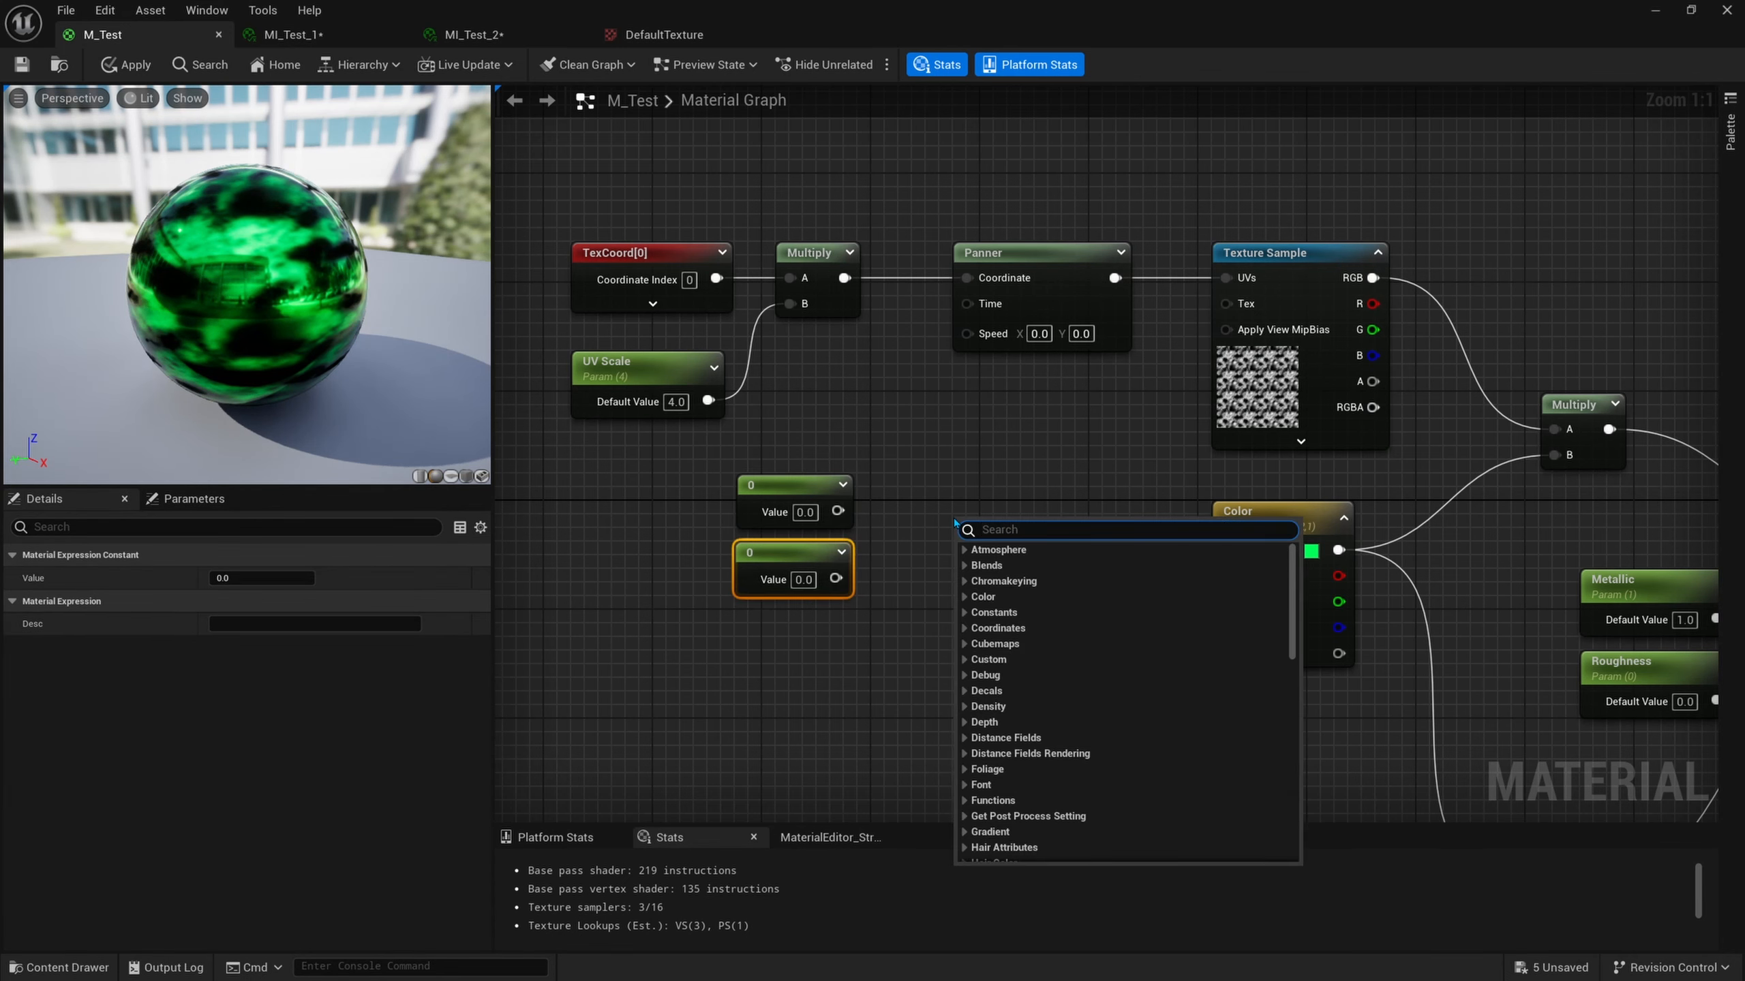
type("append")
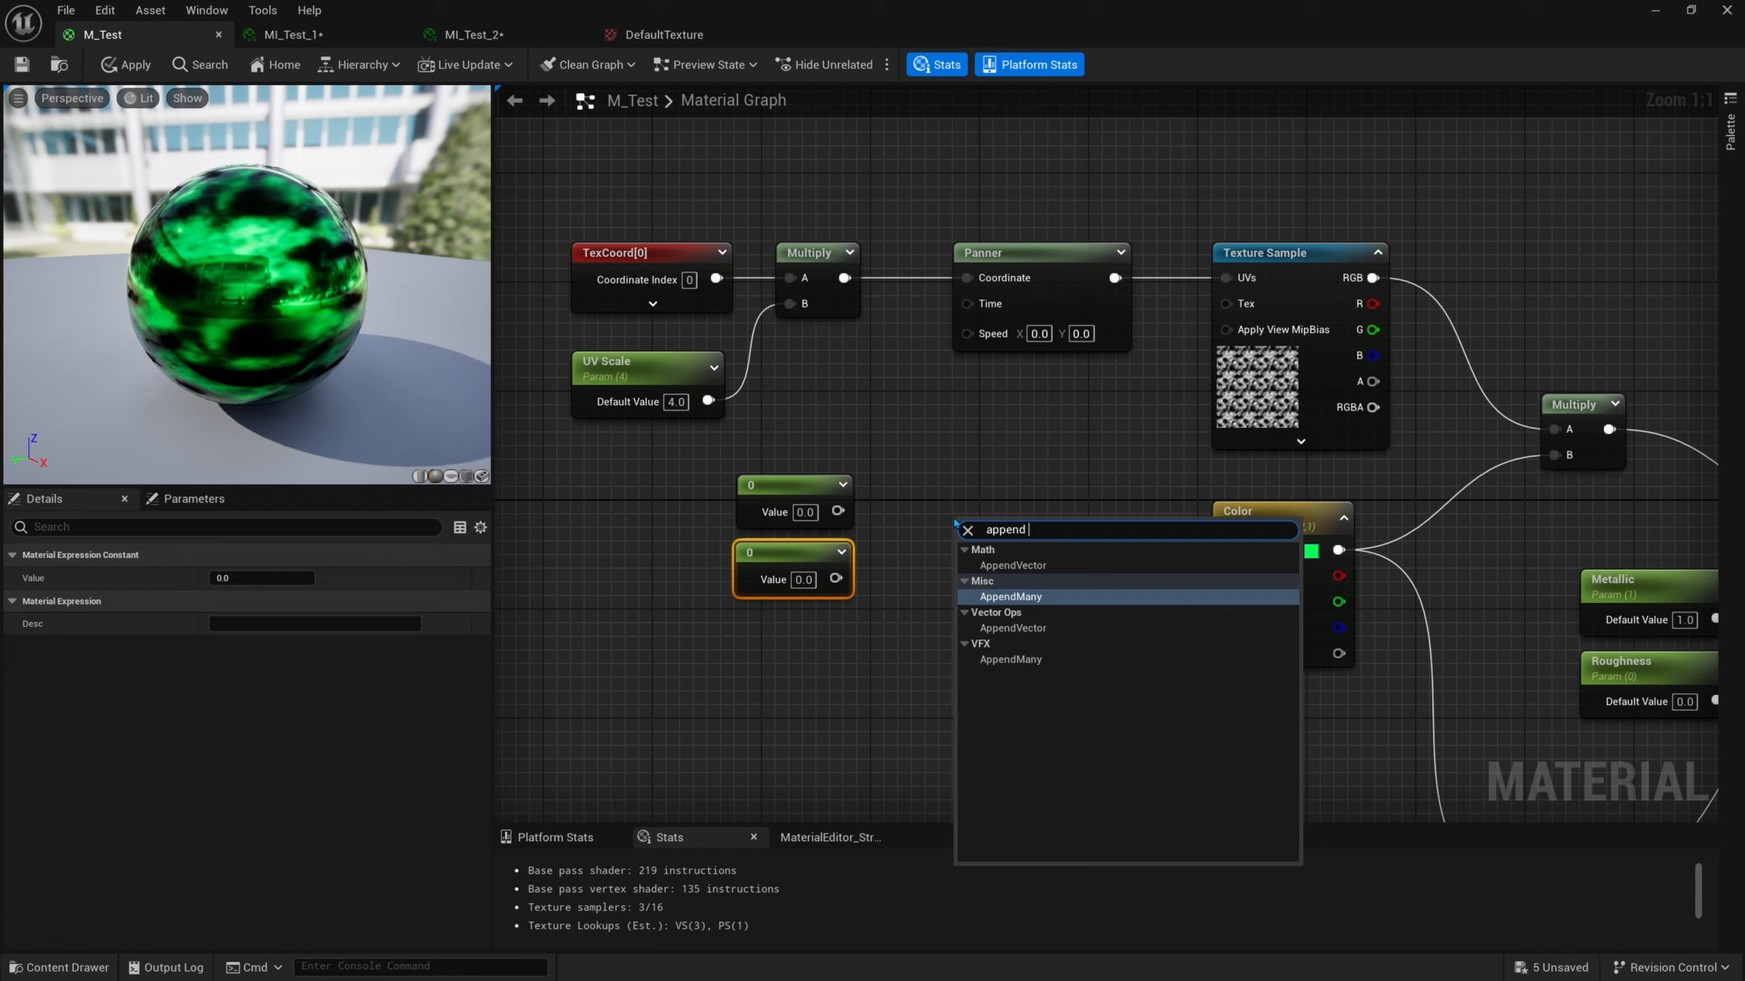
left_click(1013, 565)
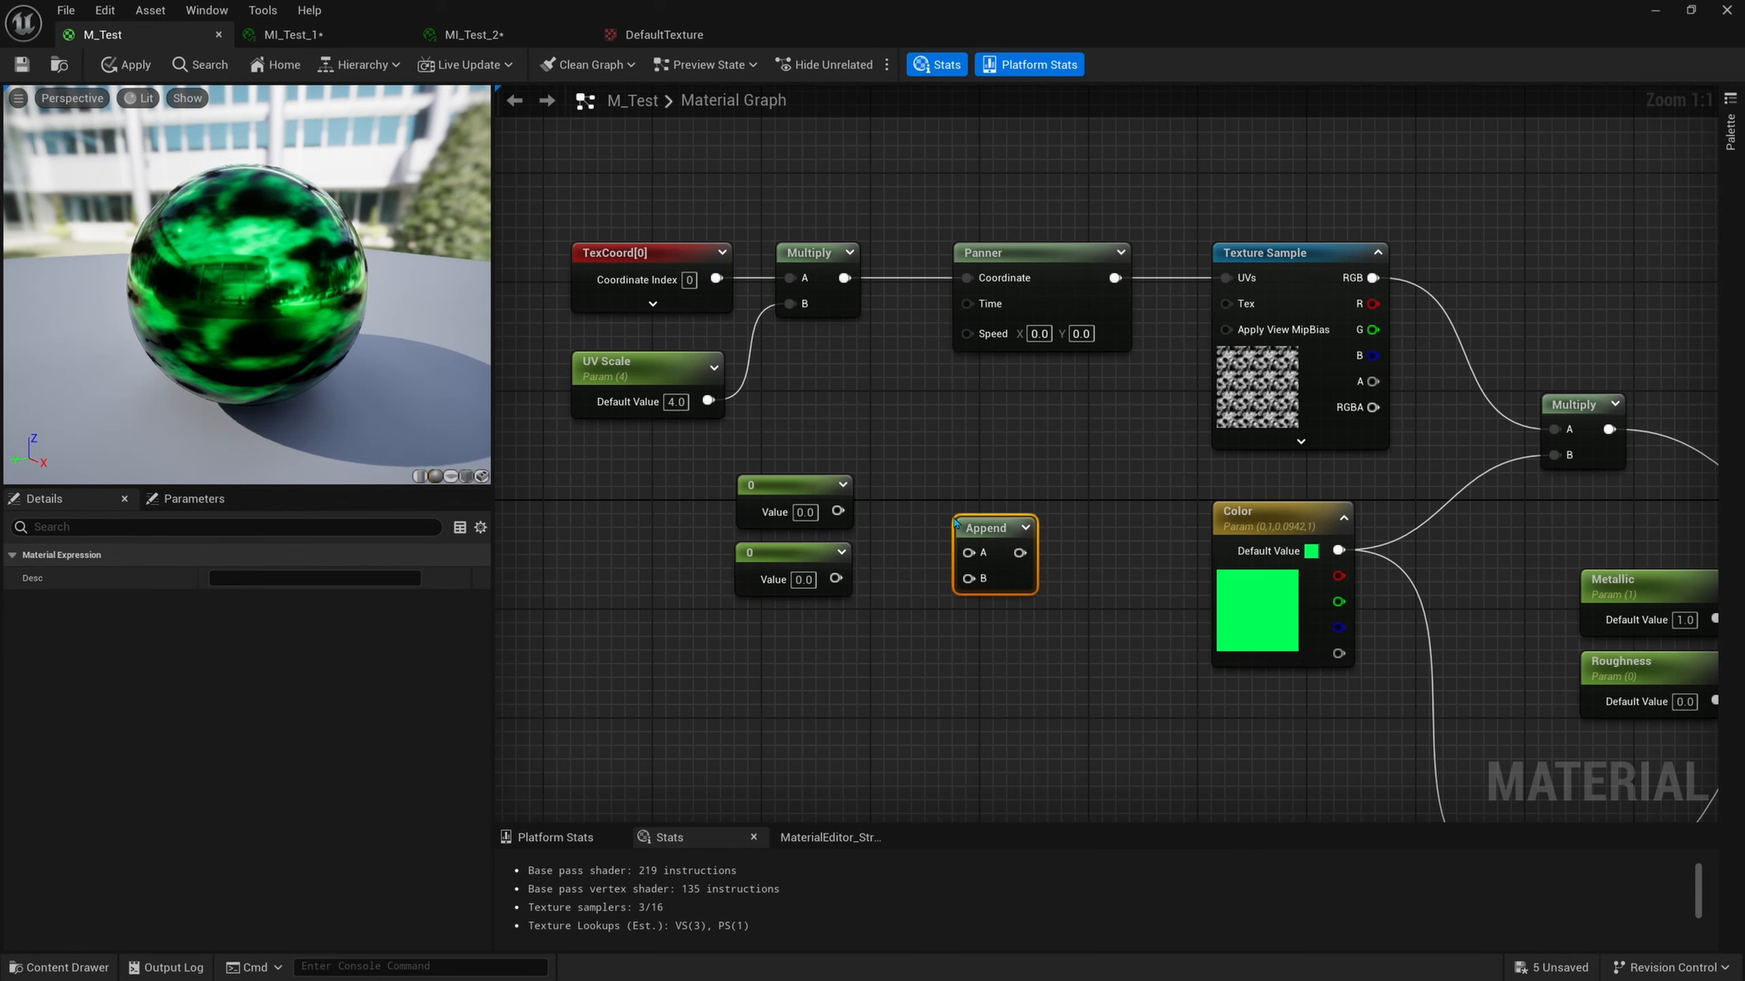
left_click_drag(978, 524, 835, 578)
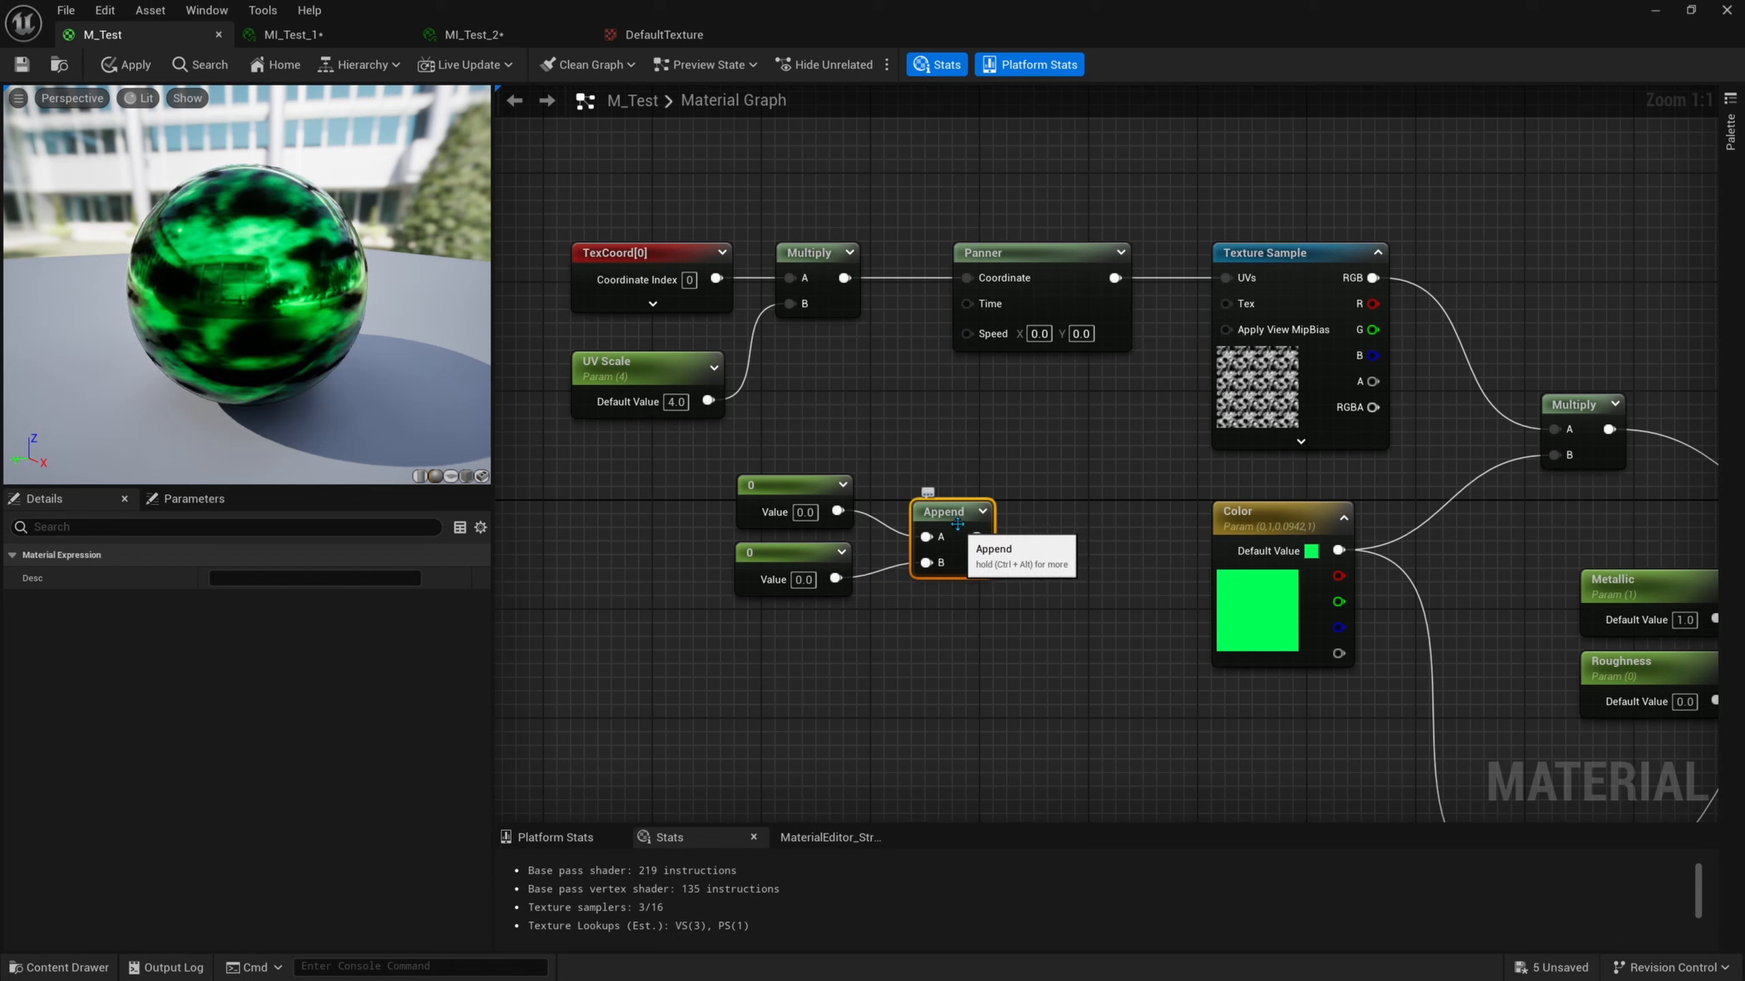
left_click_drag(956, 512, 943, 514)
left_click(790, 485)
left_click(790, 552)
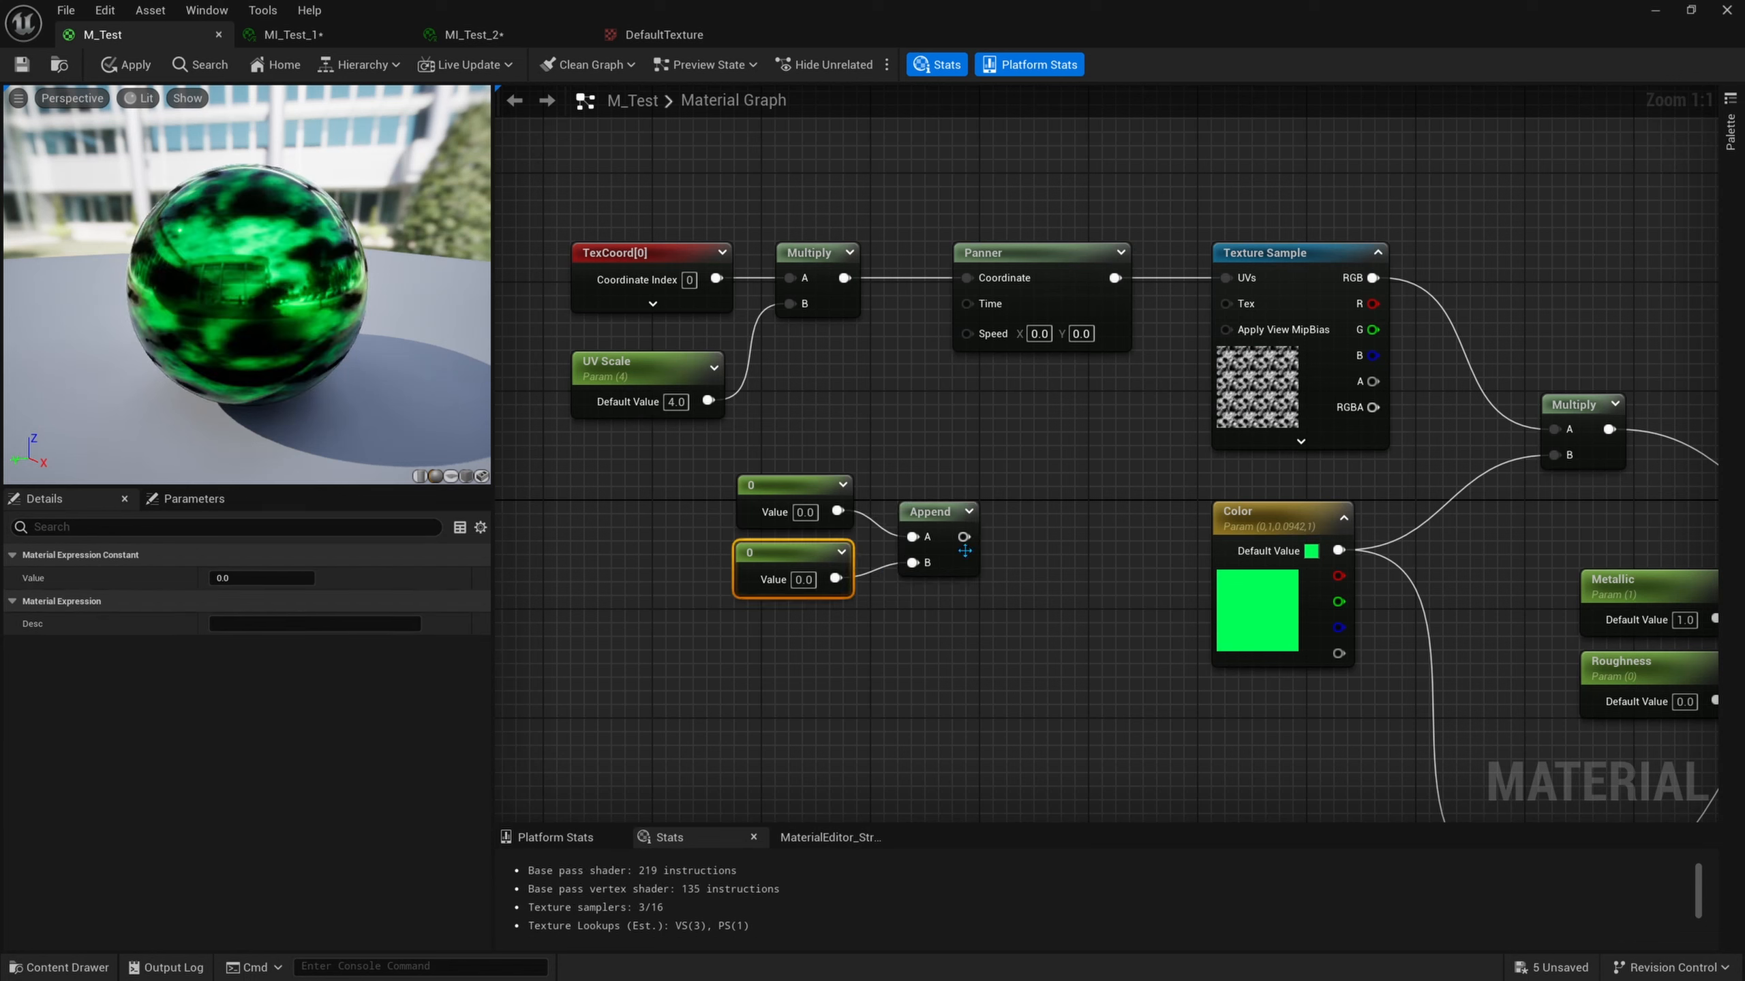
left_click(790, 504)
left_click(790, 570)
left_click_drag(963, 537, 982, 336)
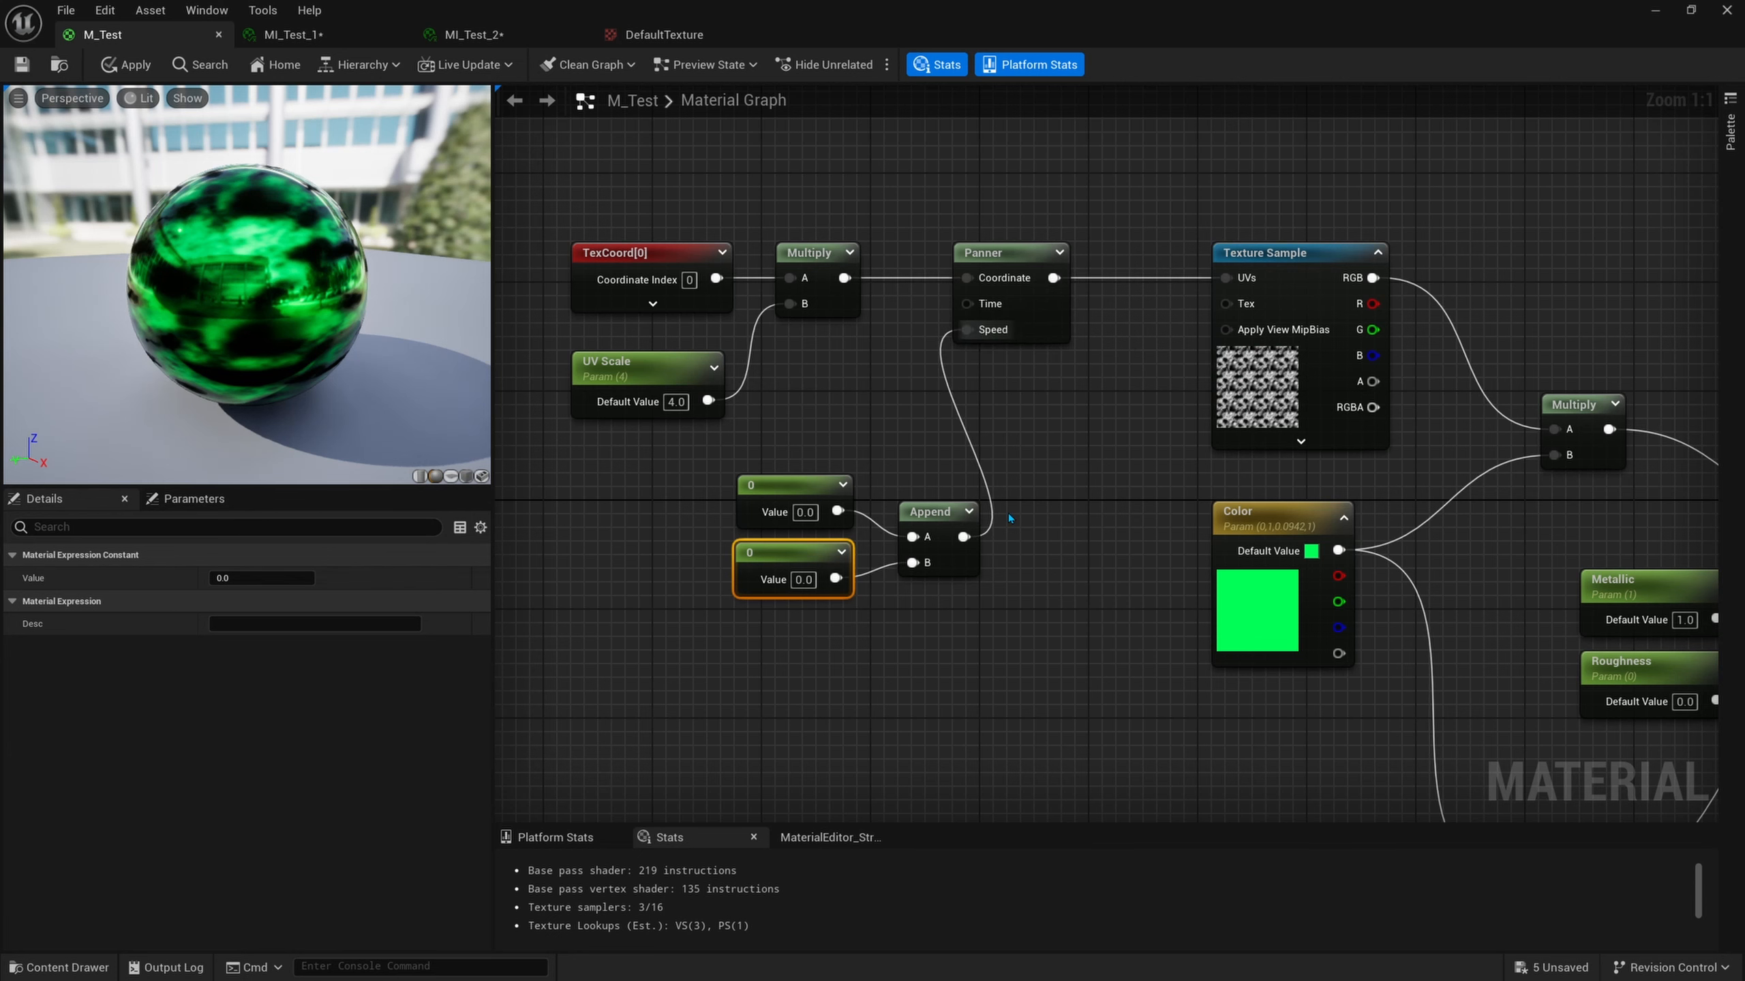
Set the upper constant, feeding Append's A input, to 1.0 and save M_Test.
right_click_drag(1010, 443, 1010, 408)
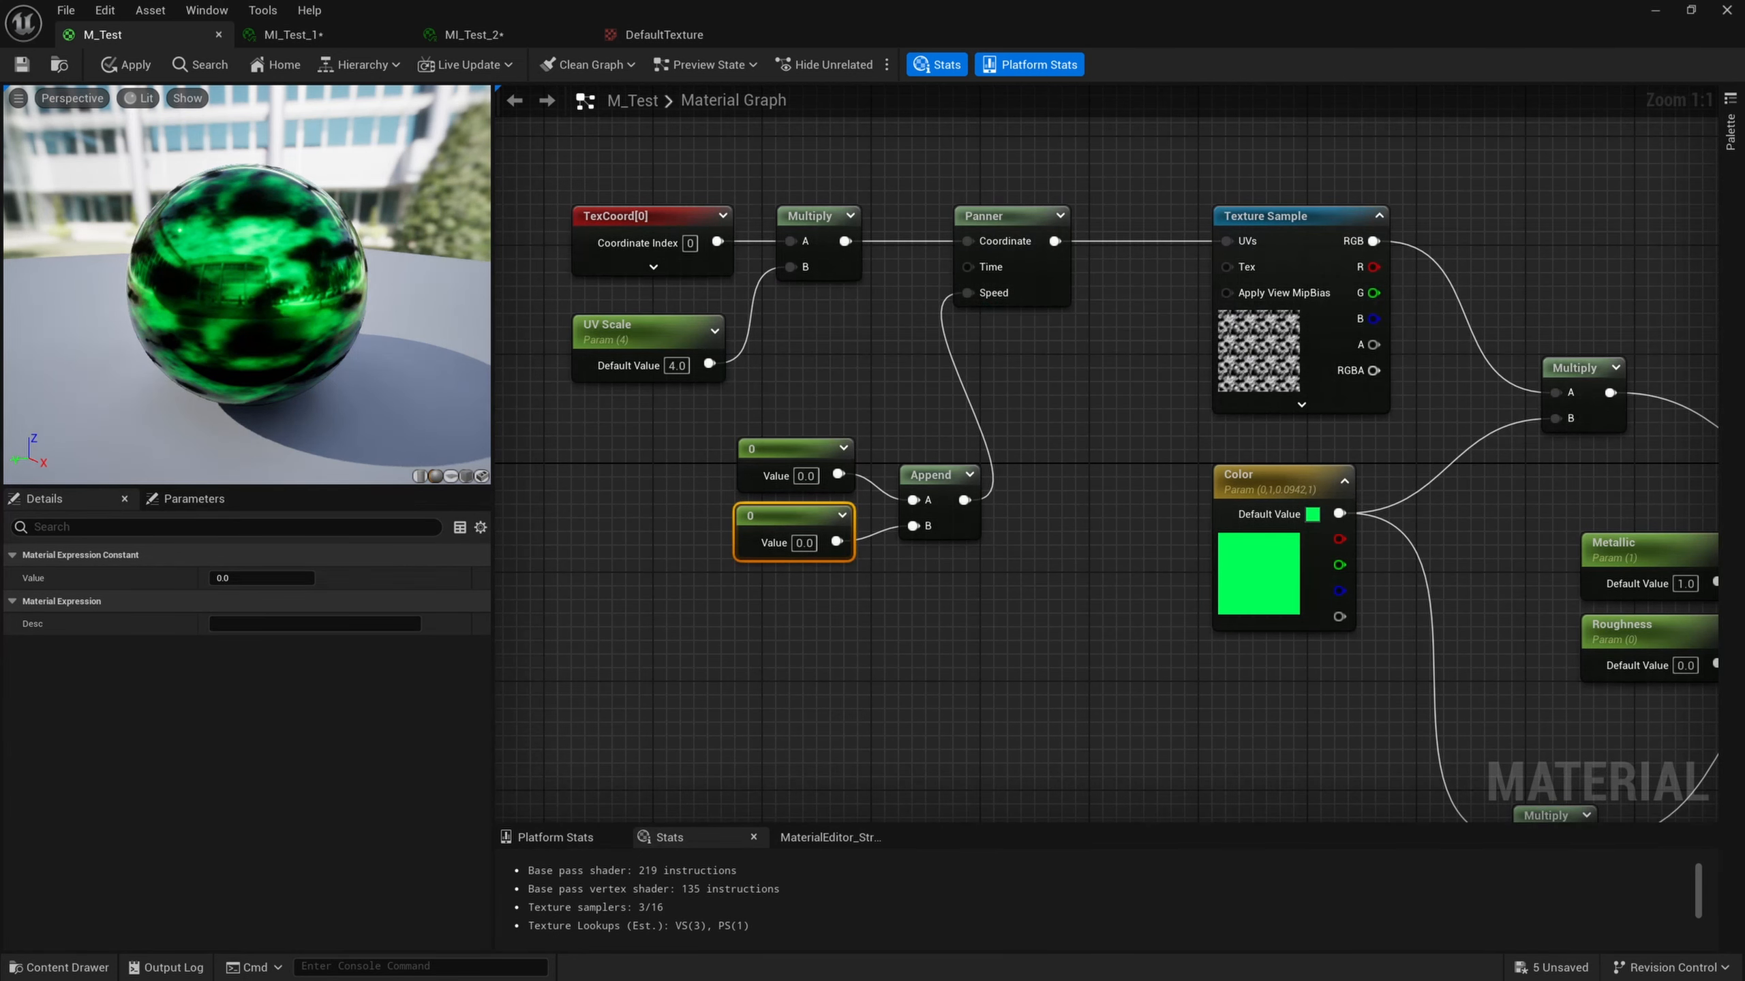
right_click_drag(802, 473, 854, 459)
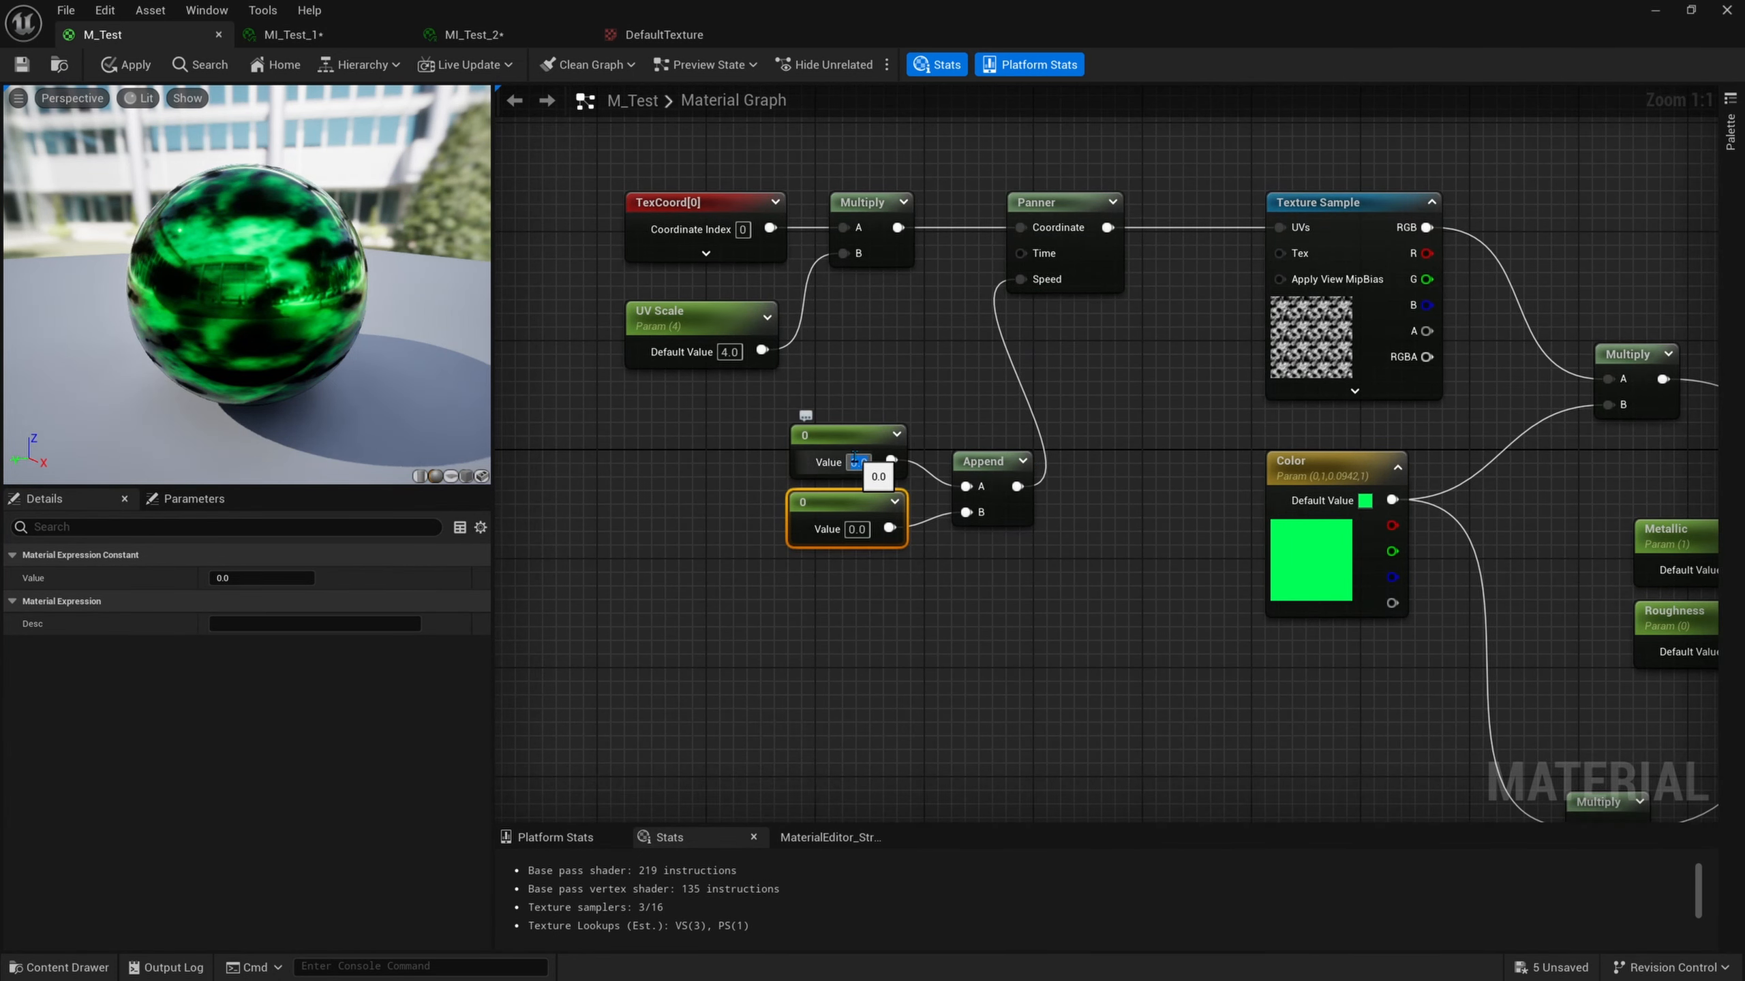
type("1")
key("Return")
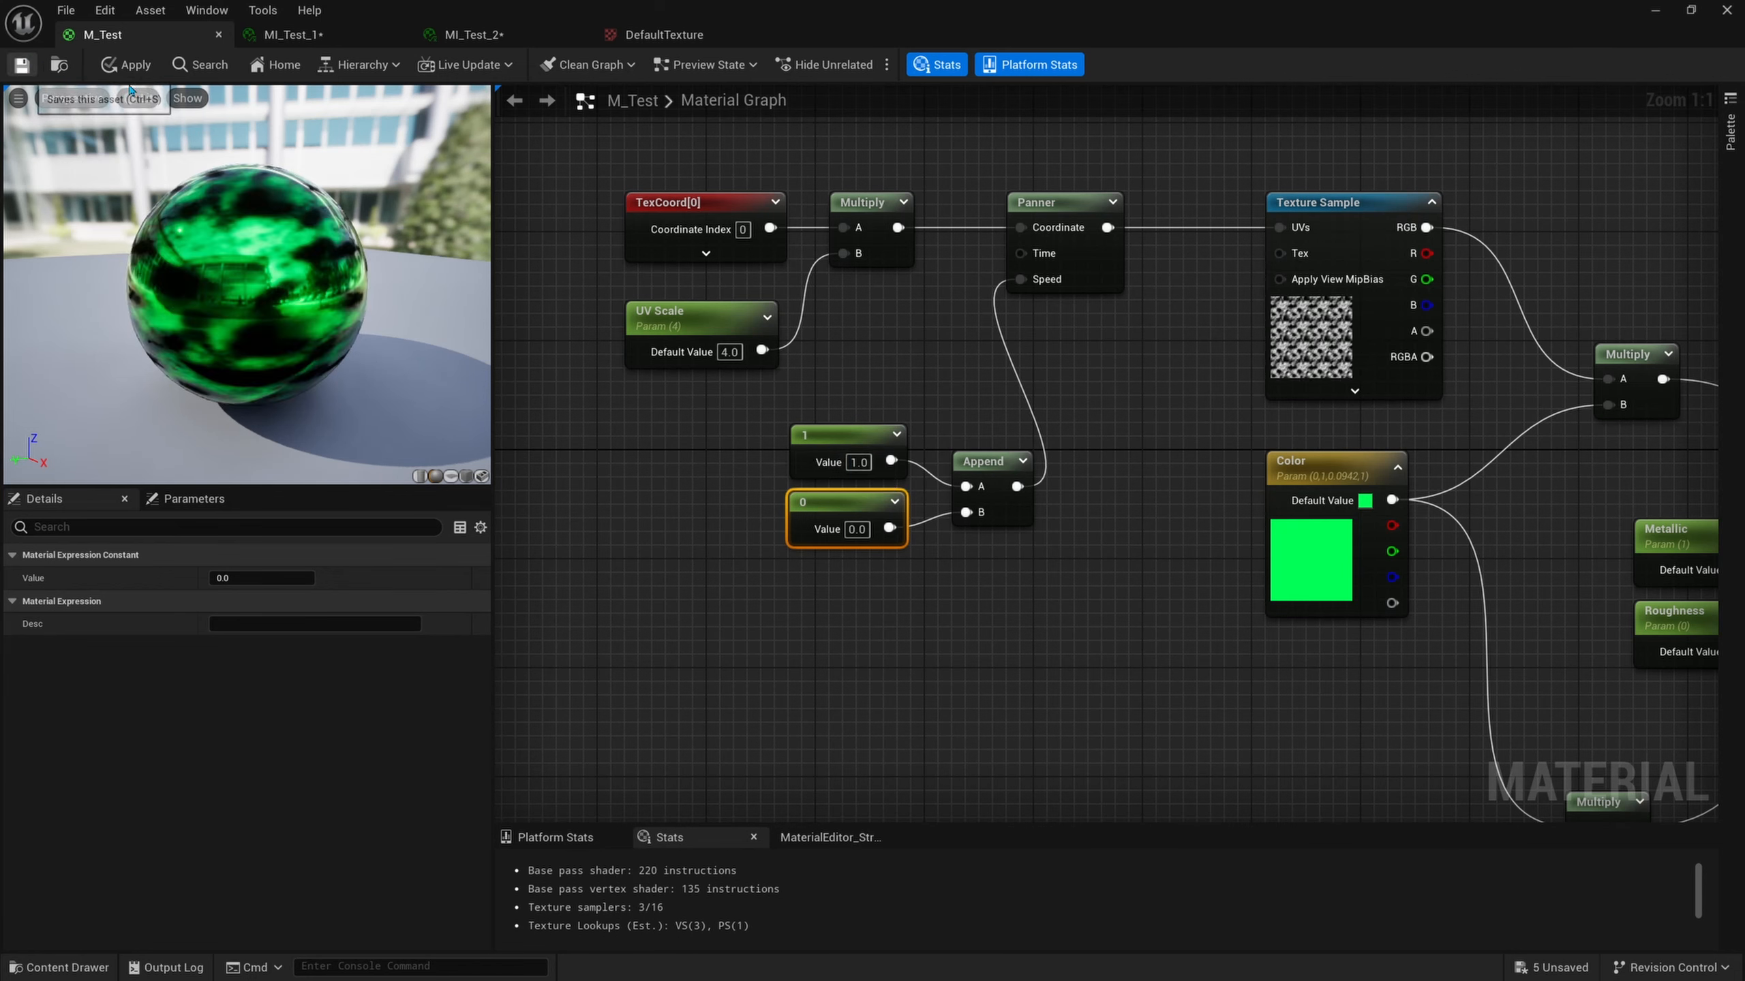
left_click(21, 64)
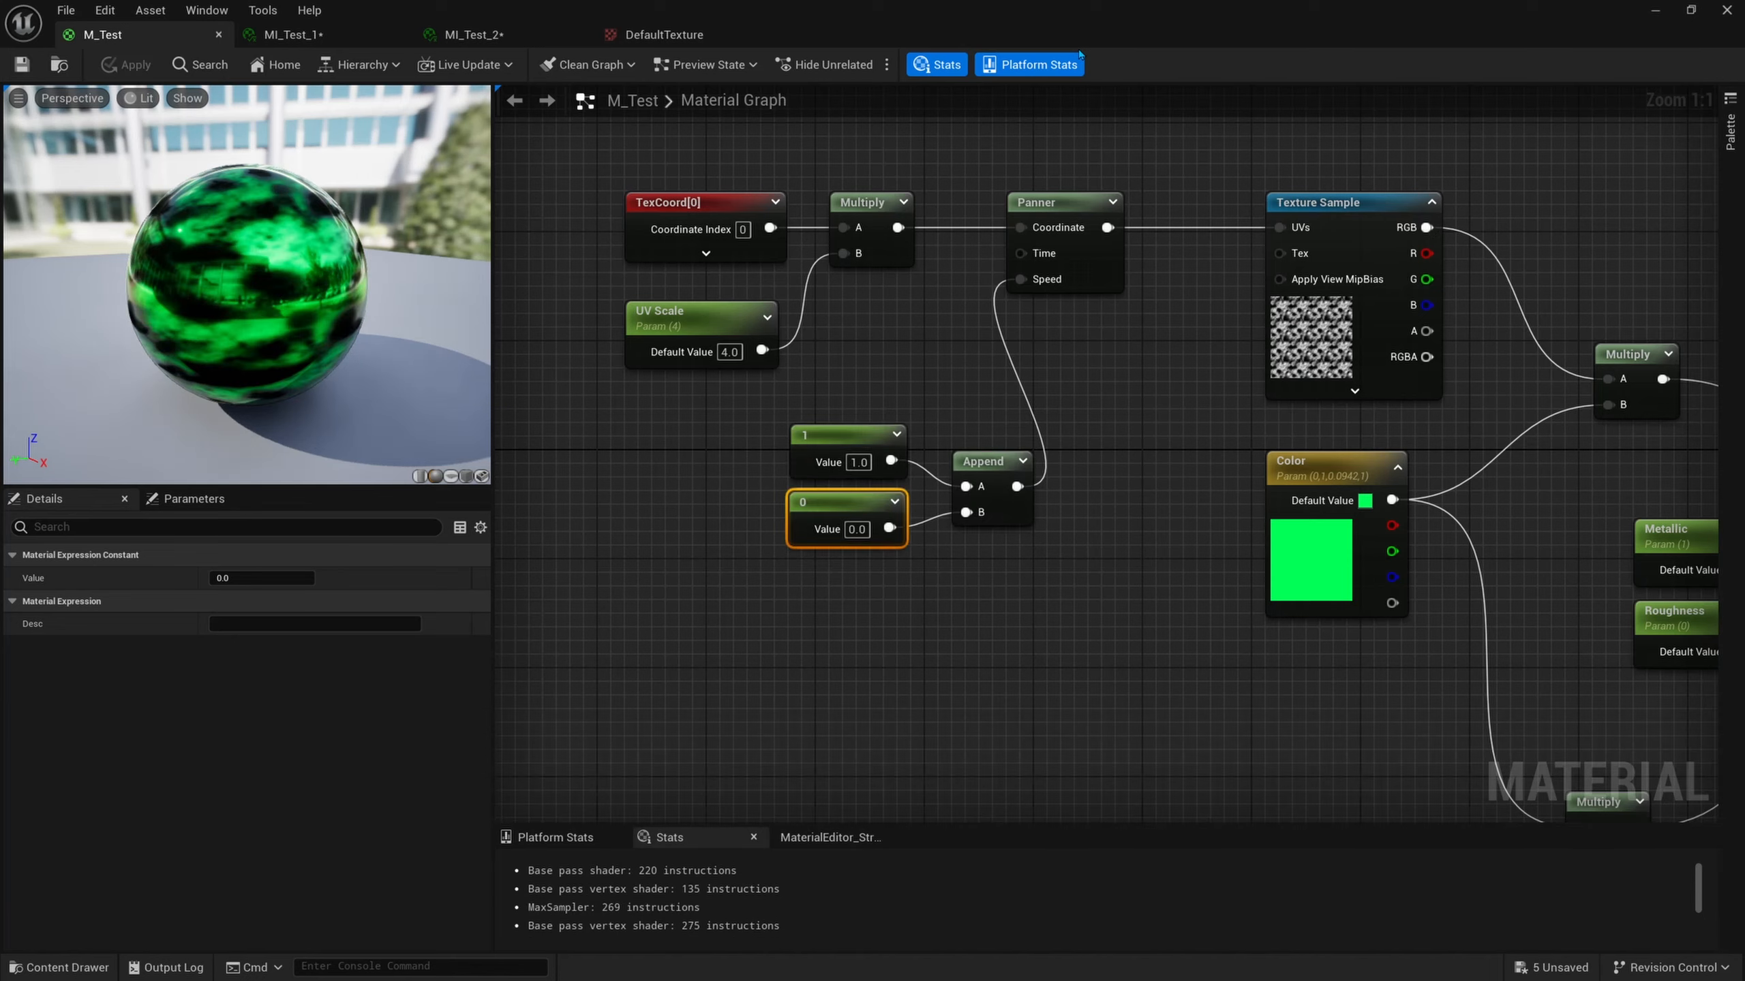
Detach the material editor into a smaller floating window beside the two rifles in the level viewport.
left_click_drag(1055, 33, 1329, 117)
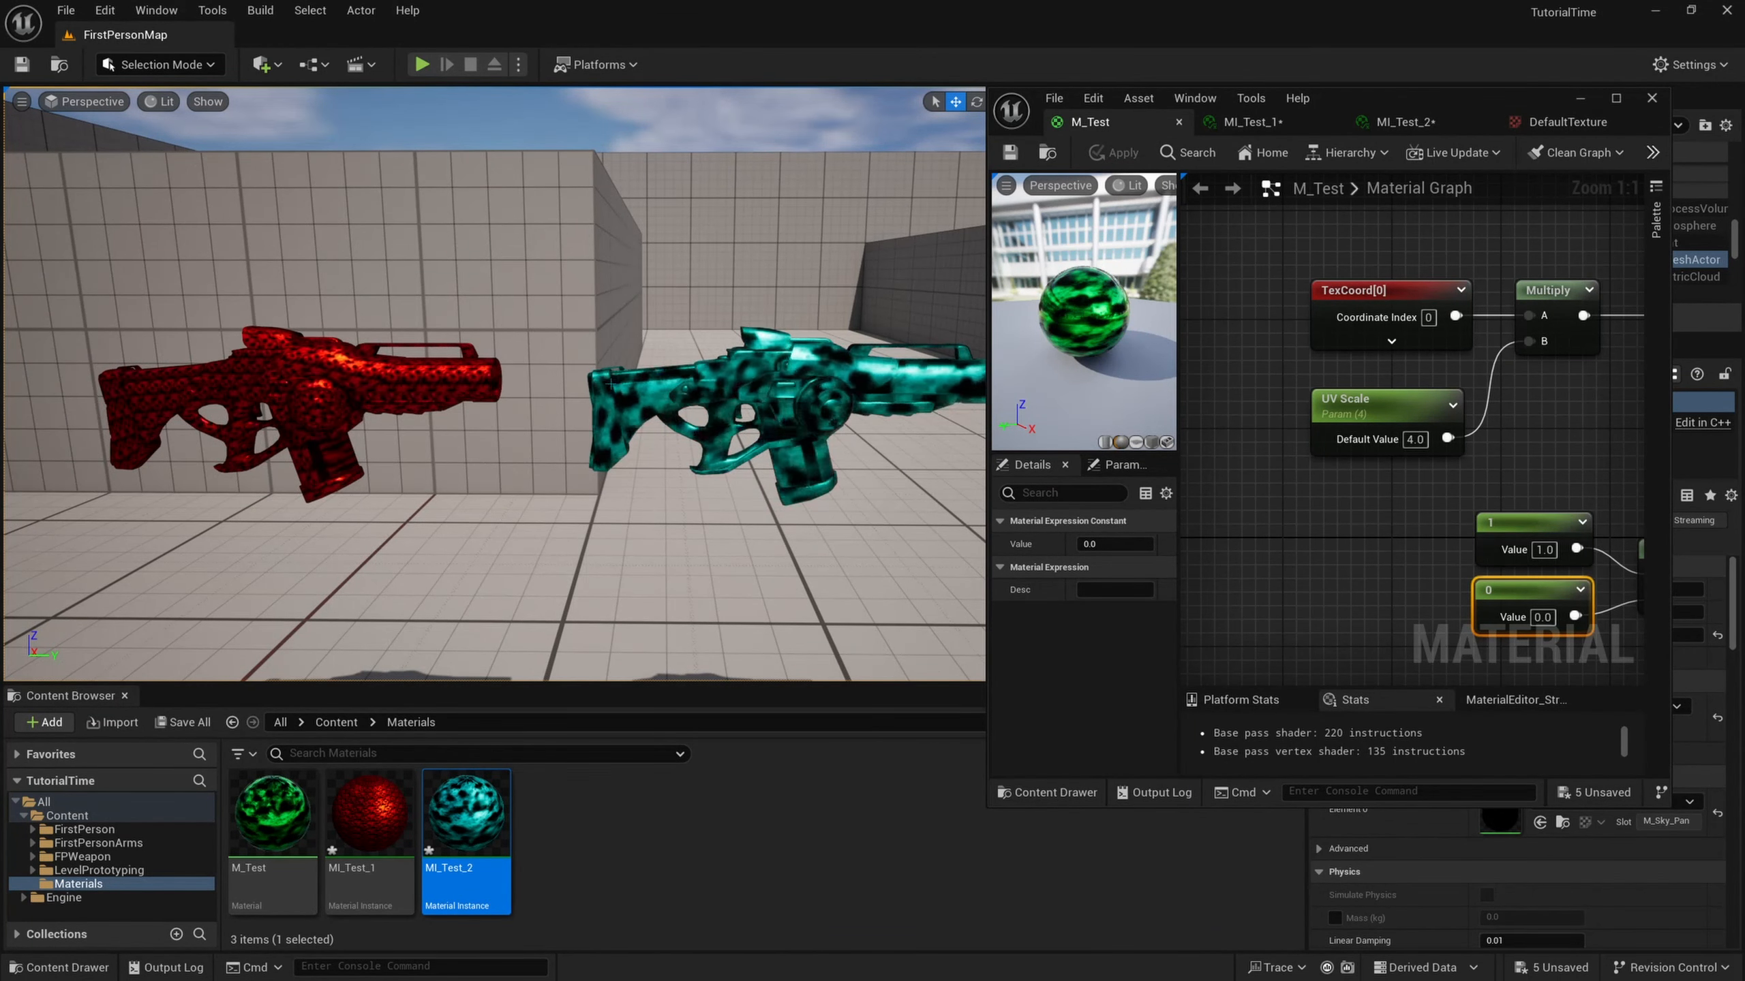
right_click_drag(1420, 424, 1358, 374)
left_click(1322, 540)
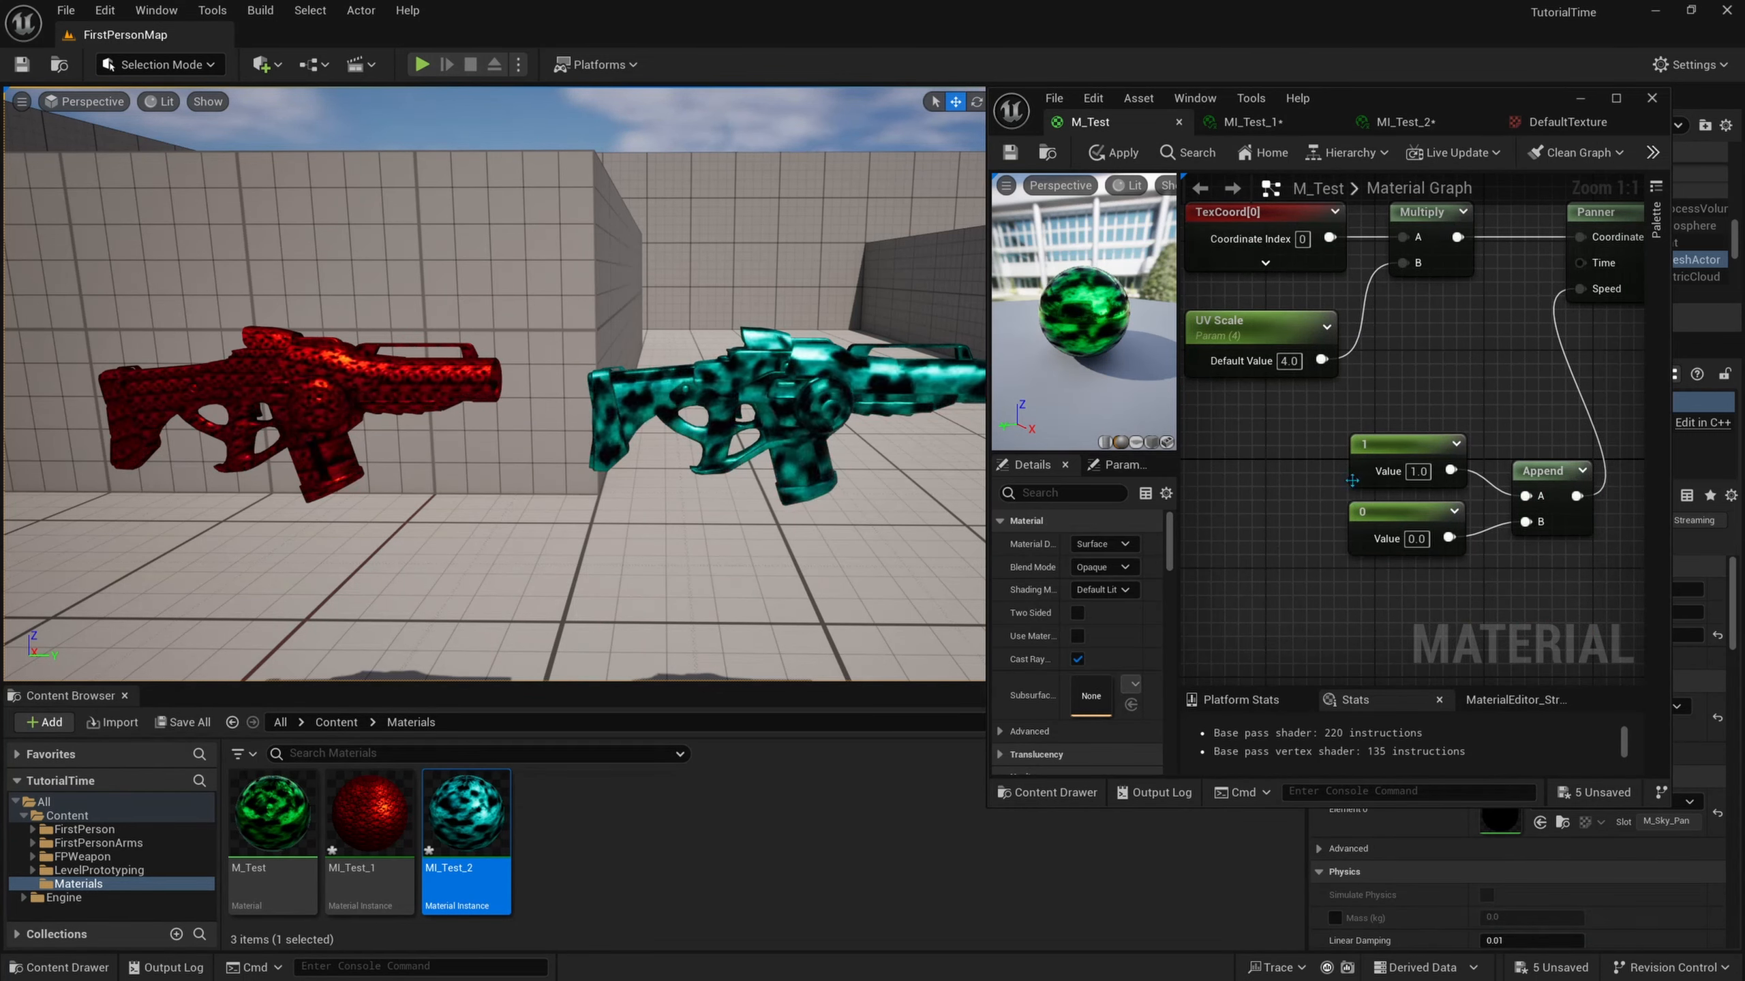
Convert the upper constant feeding Append's A input to a scalar parameter named Speed X.
left_click_drag(1314, 425, 1407, 553)
left_click_drag(1435, 393, 1409, 473)
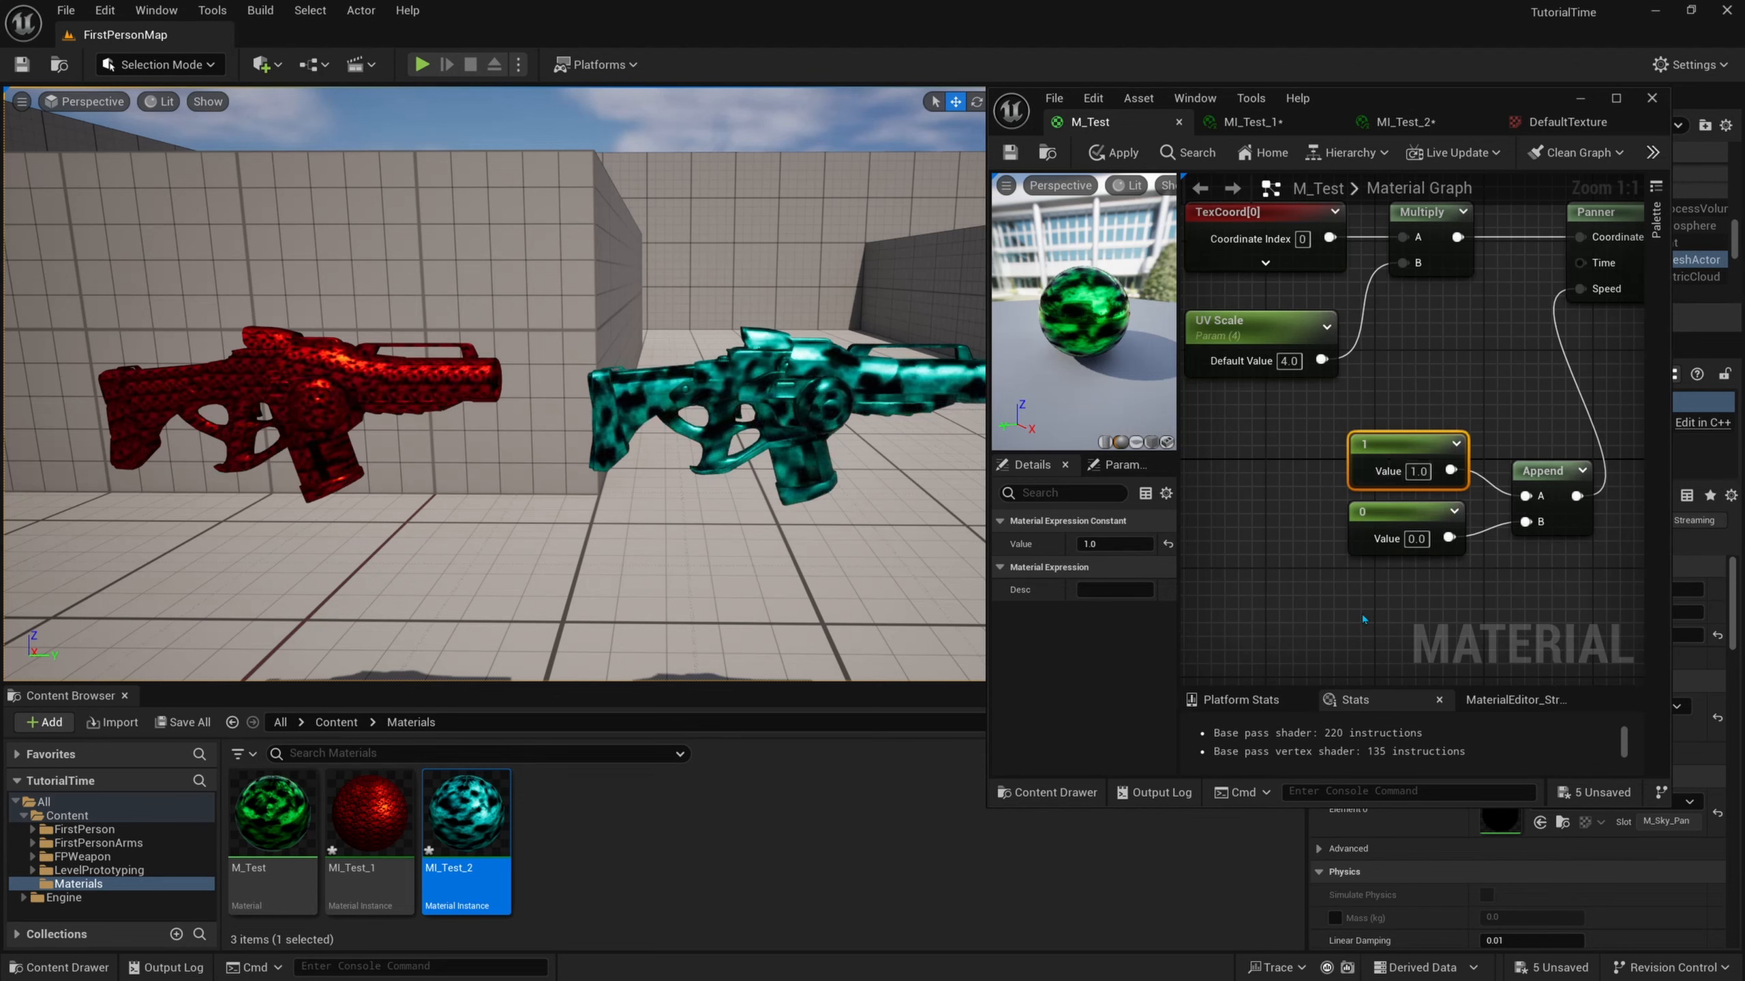
right_click_drag(1364, 620, 1309, 615)
left_click_drag(1322, 602, 1331, 512)
left_click(1262, 623)
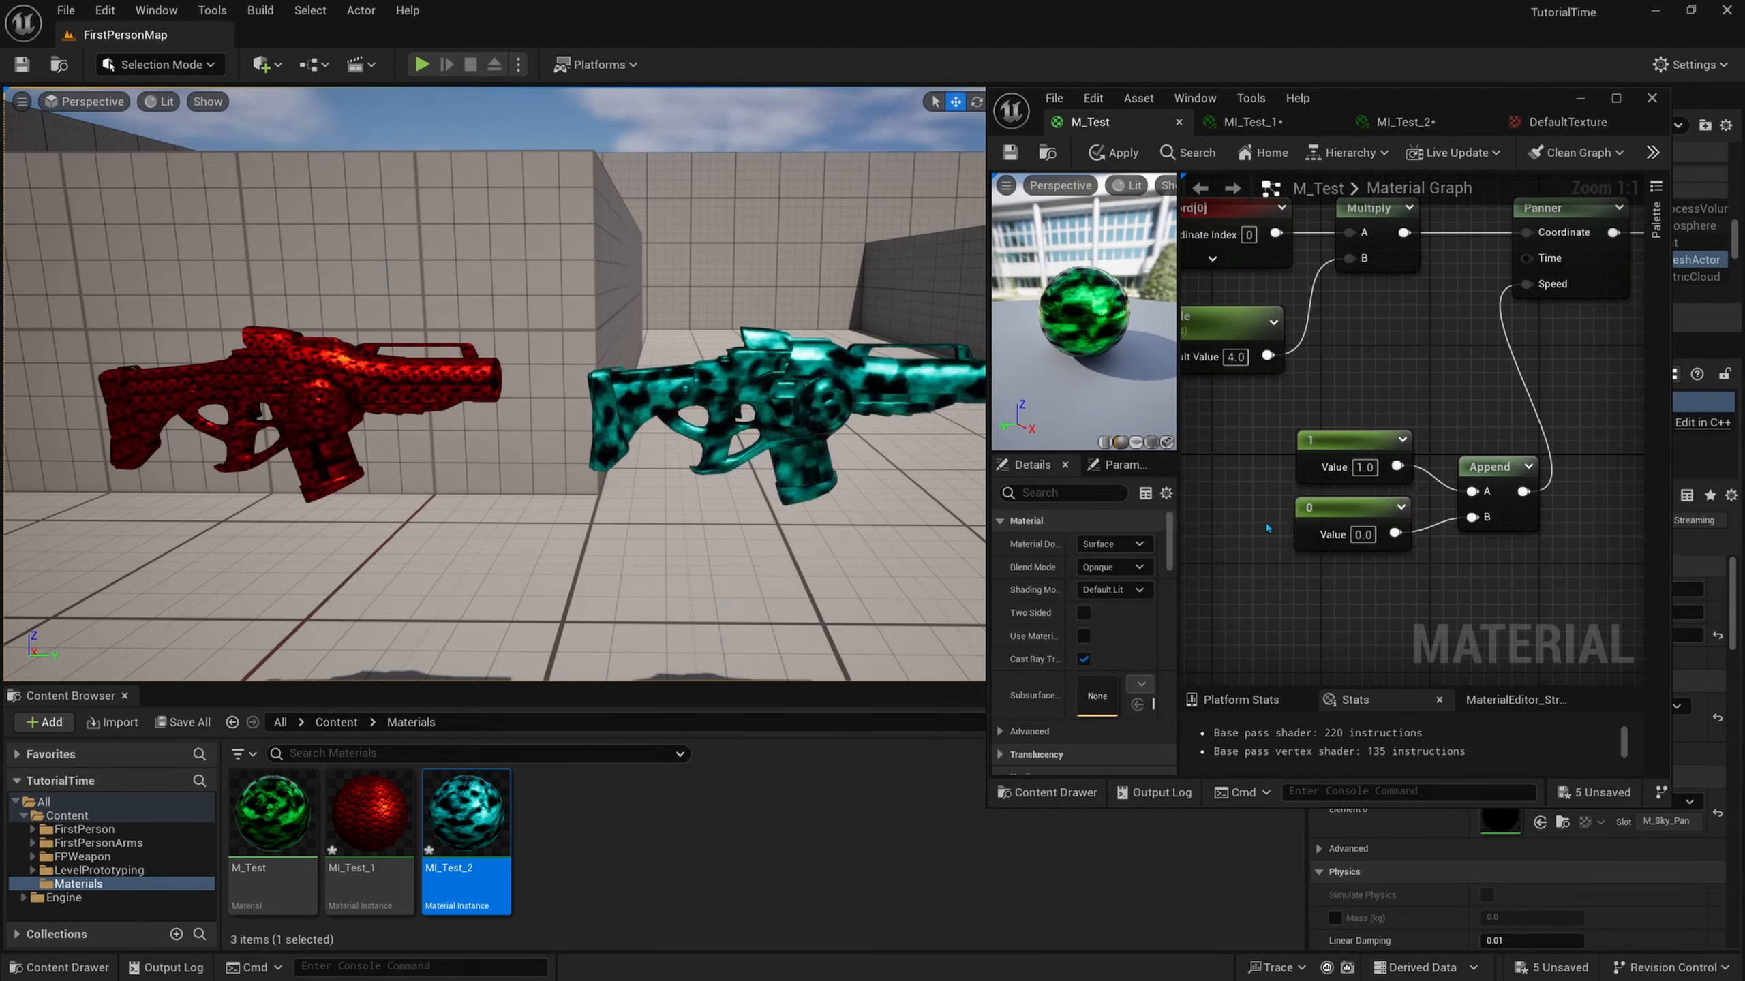
right_click(1328, 448)
left_click(1371, 506)
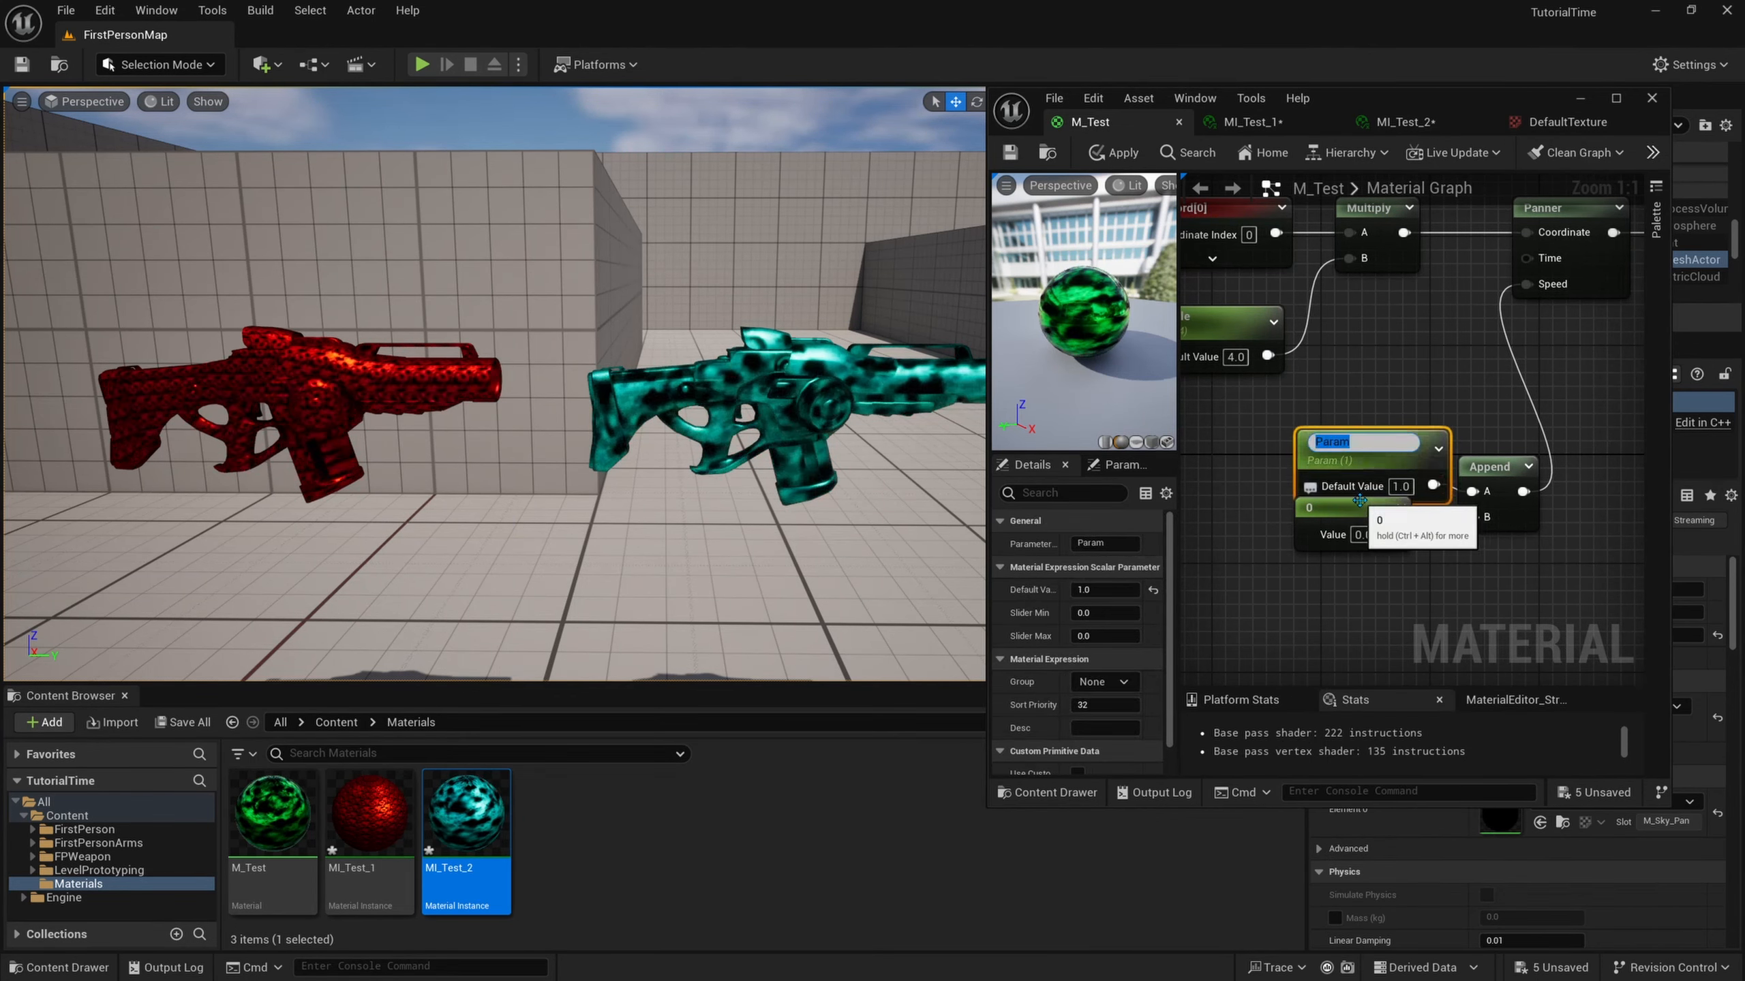
type("Speed X")
key("Return")
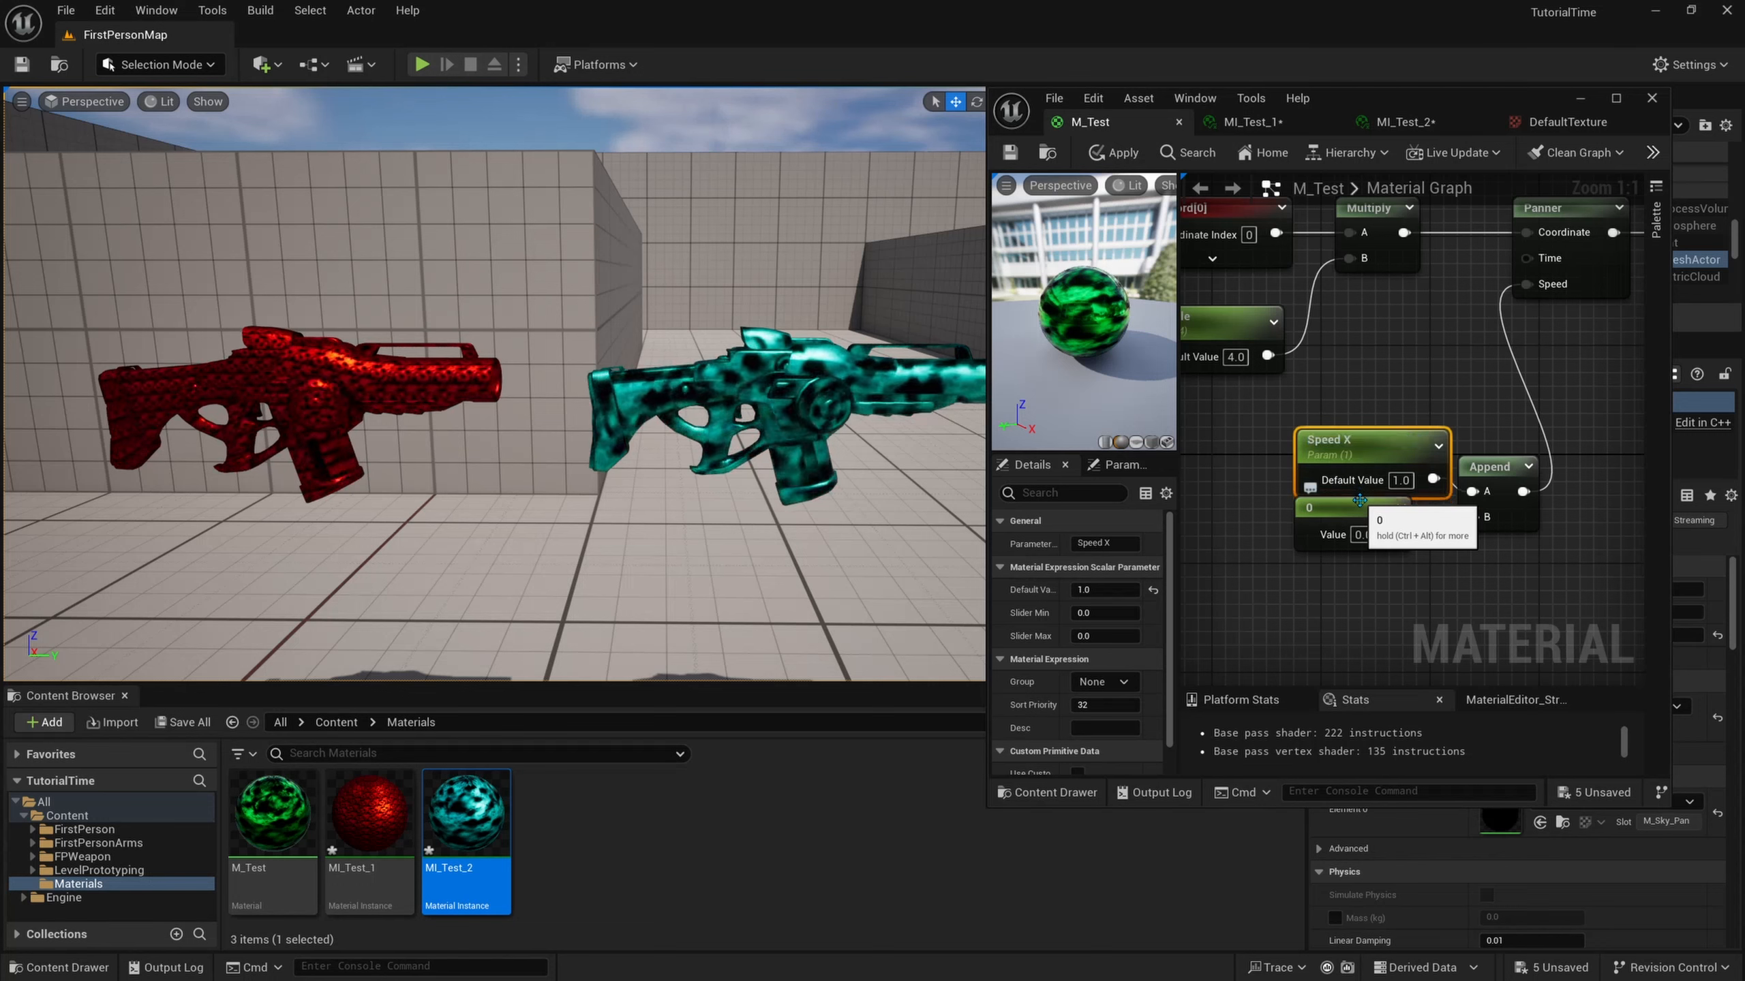
Convert the lower constant feeding Append's B input to a parameter named Speed Y and save M_Test.
left_click_drag(1360, 500, 1360, 513)
right_click(1343, 543)
left_click(1423, 591)
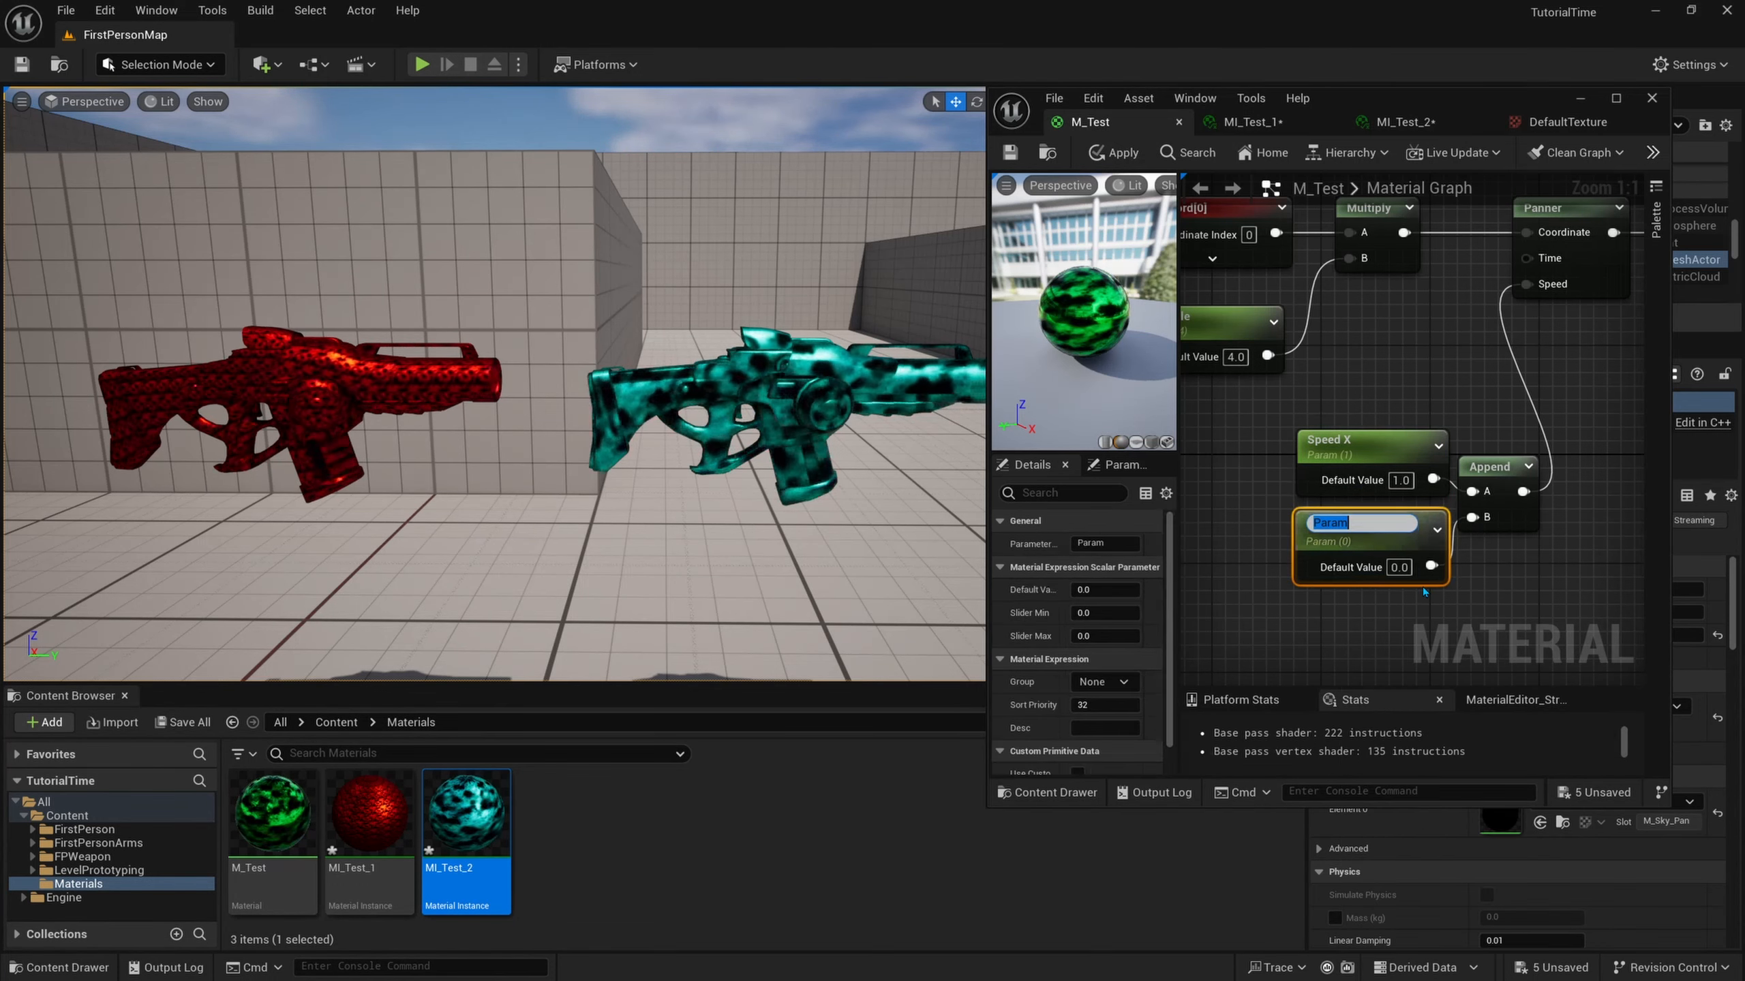
type("Speed")
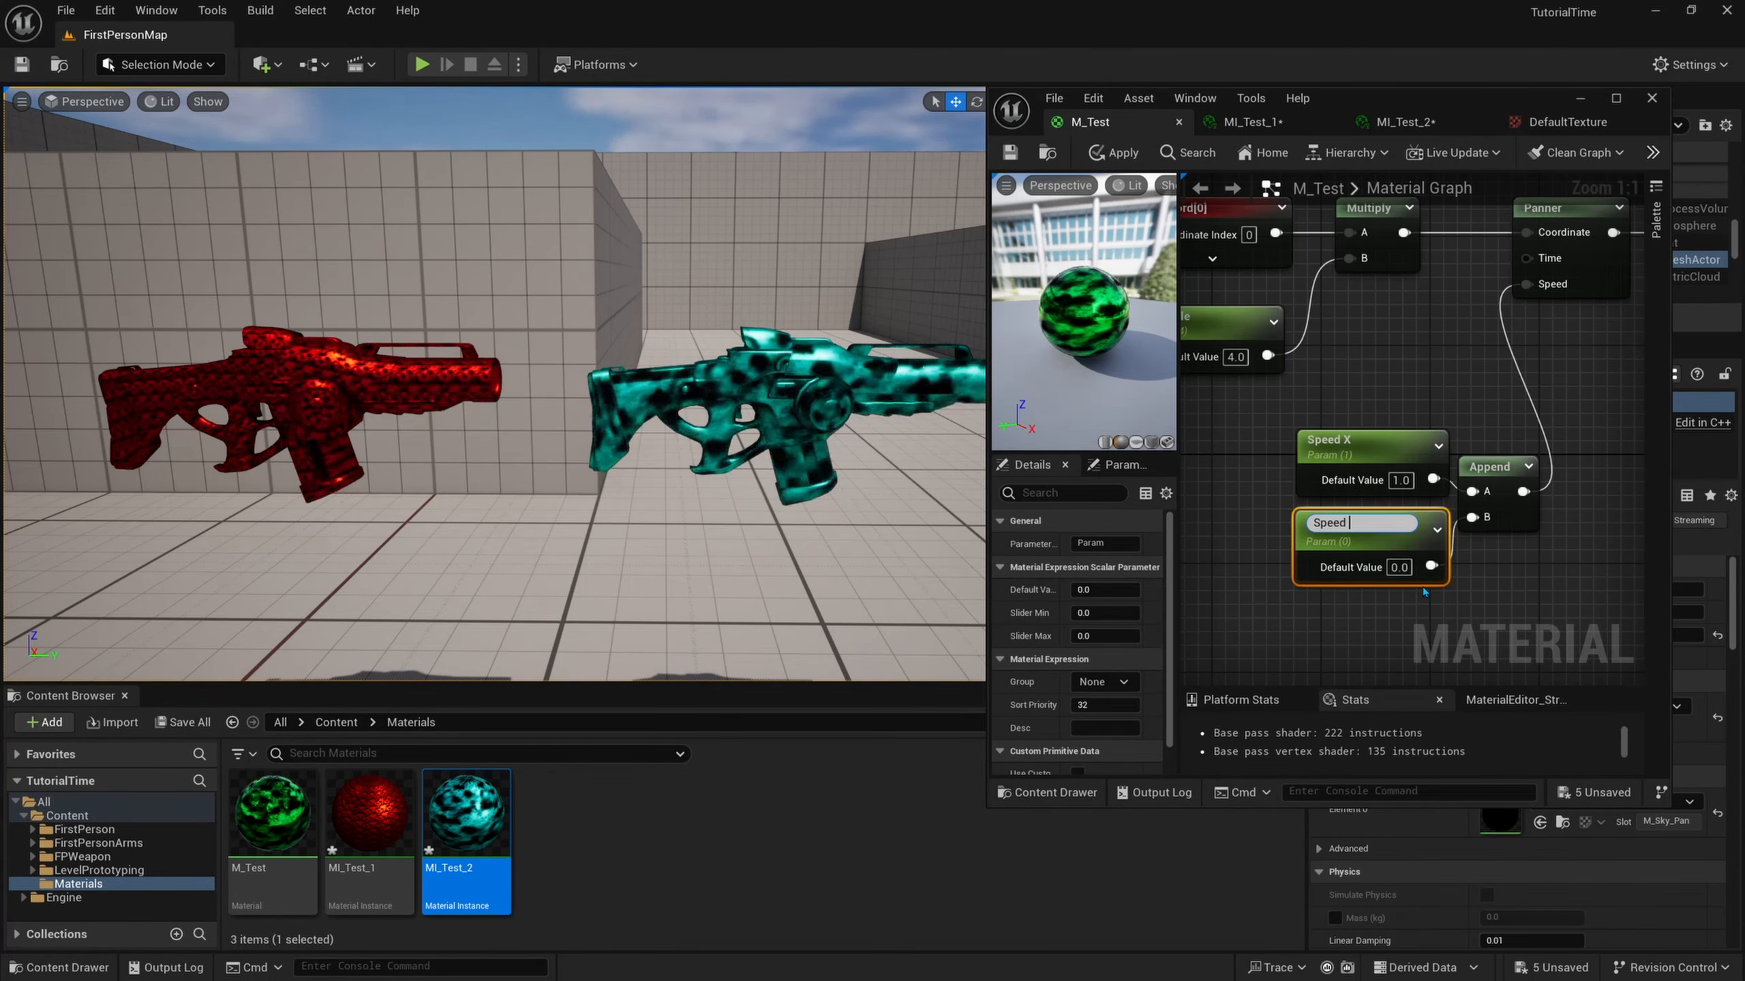
type(" Y")
key("Return")
key("ctrl+s")
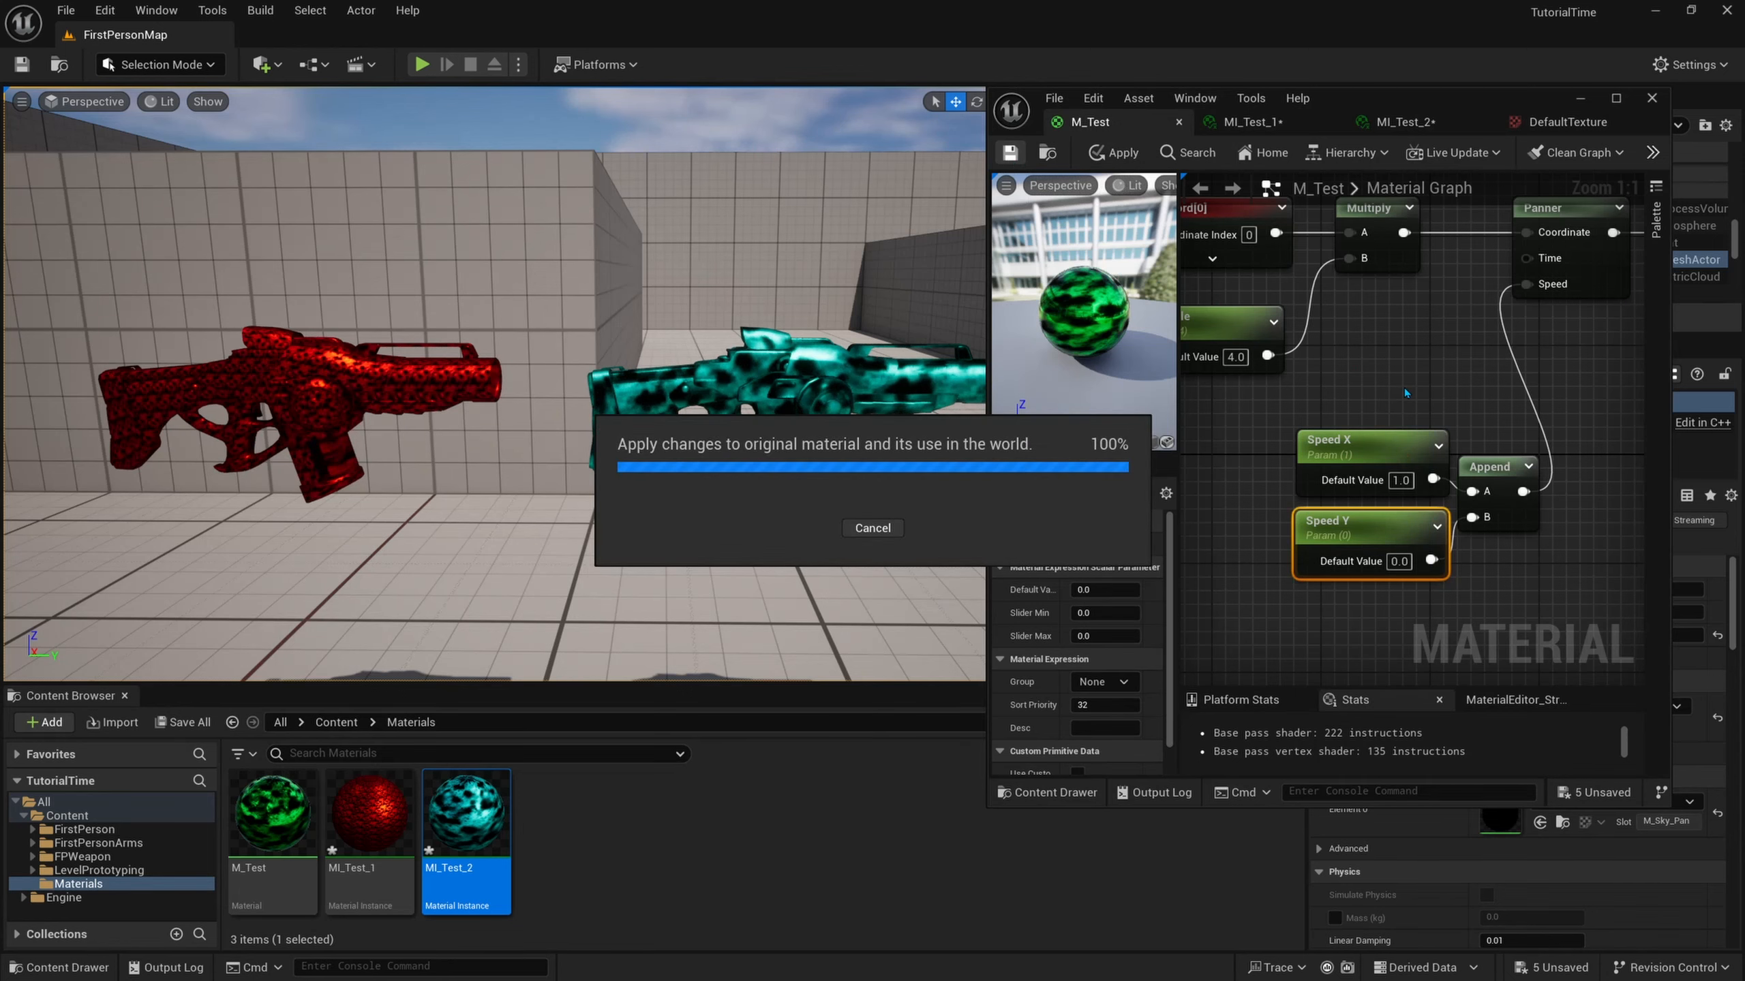
Enable the Speed X and Speed Y overrides in MI_Test_1.
left_click(1250, 133)
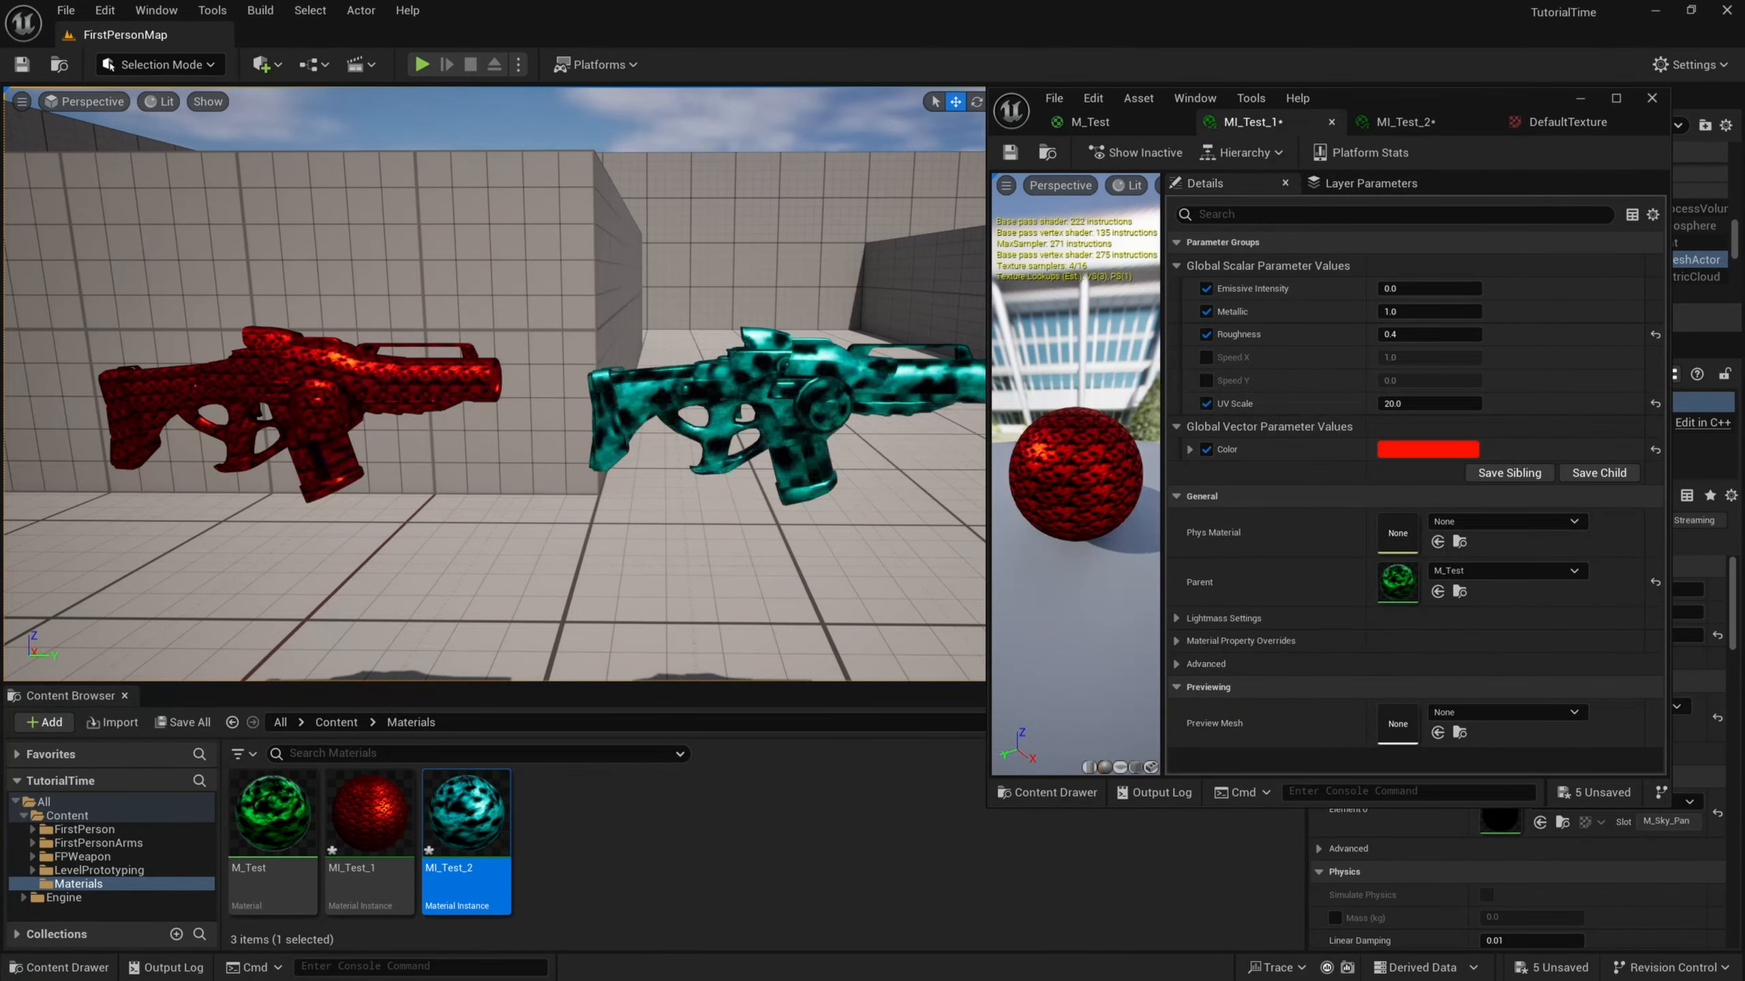
right_click_drag(618, 412, 636, 412)
key("w")
left_click(1207, 357)
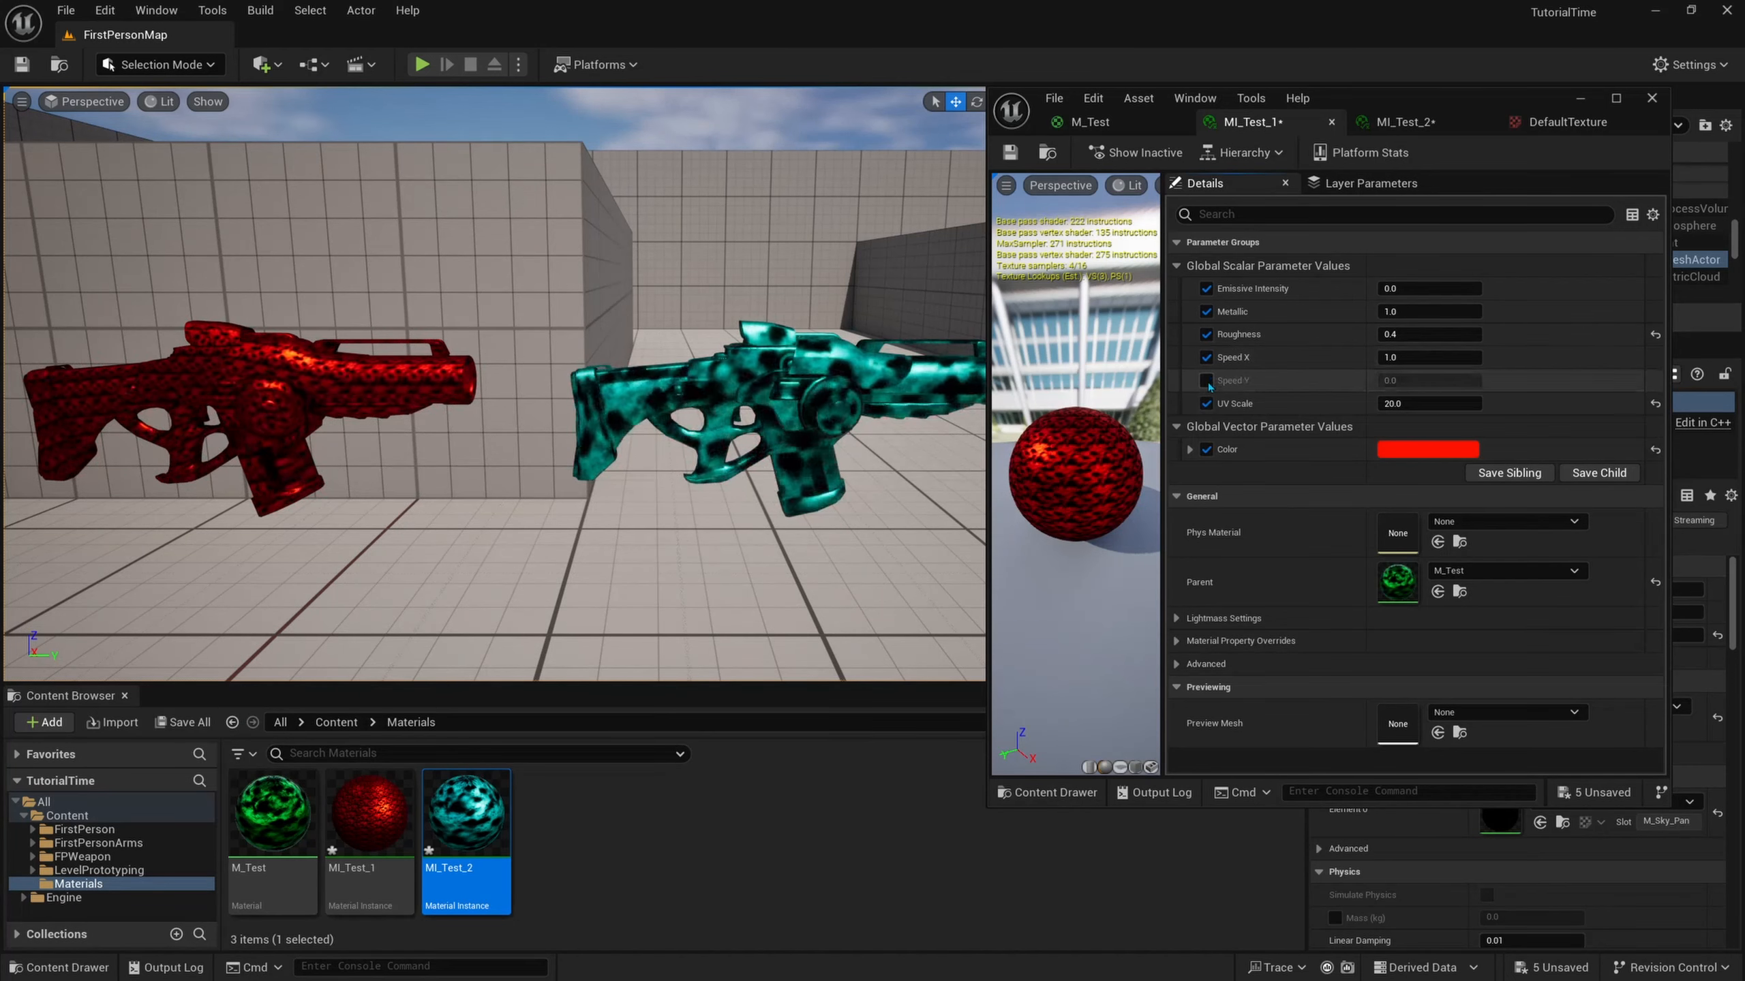
left_click(1207, 380)
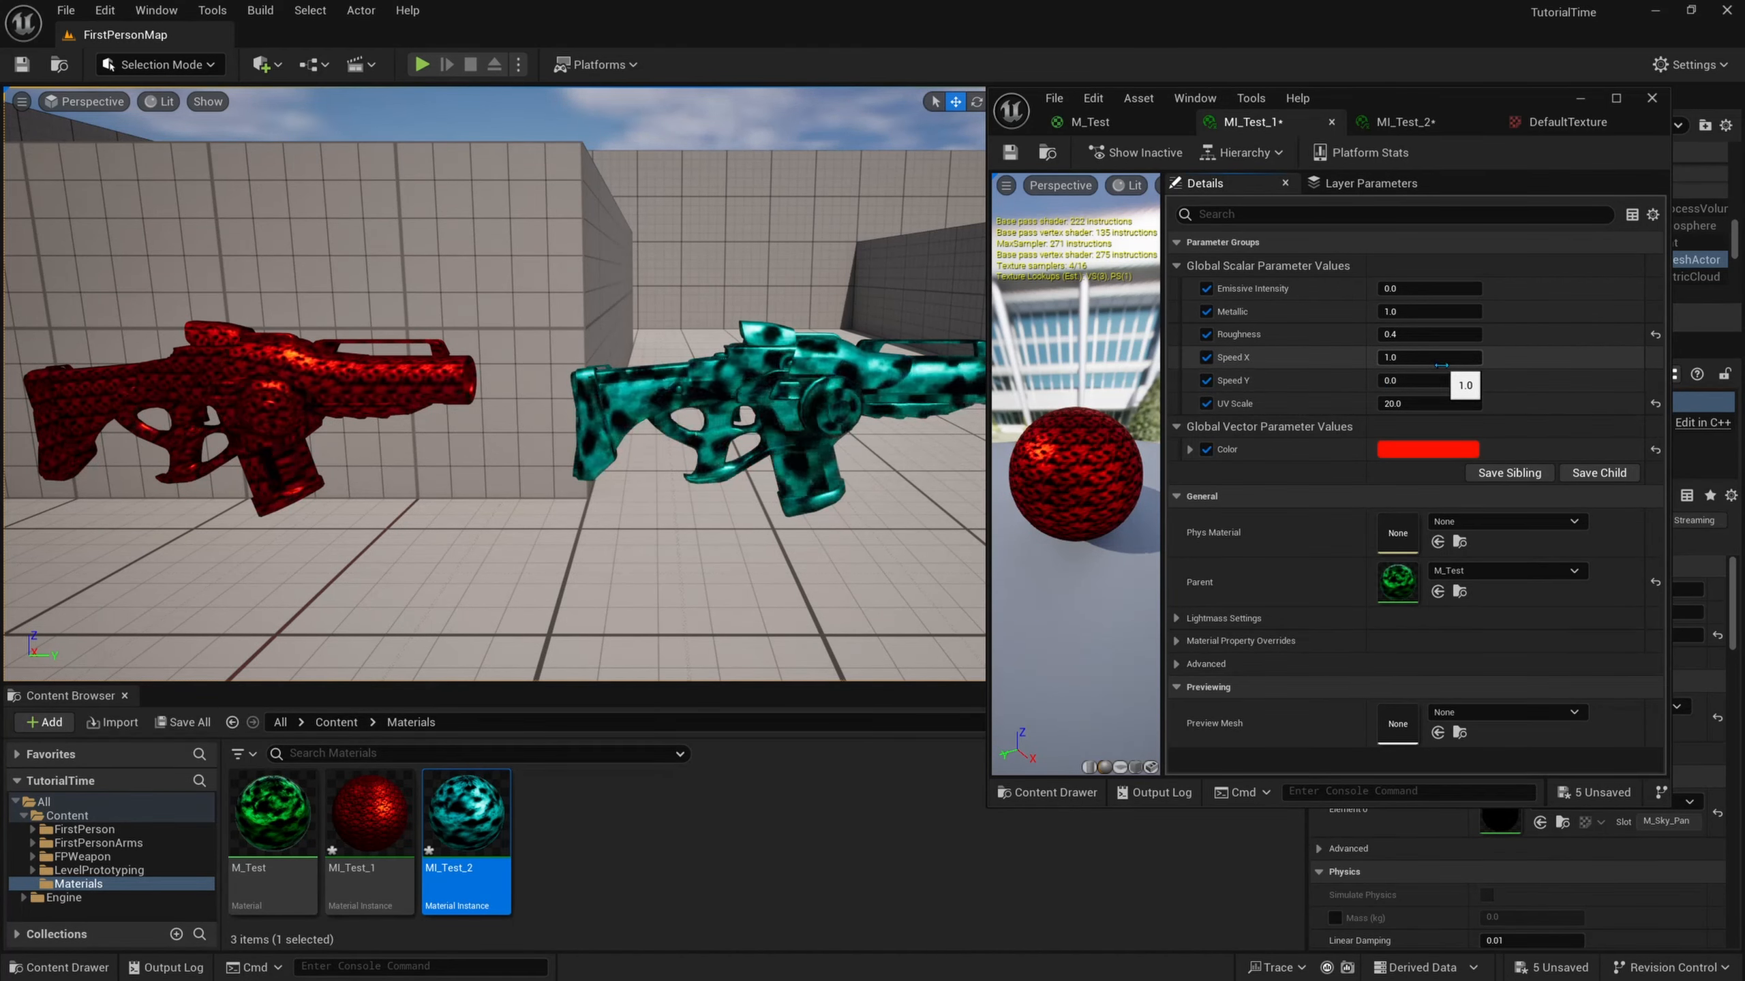
Set MI_Test_1's Speed X to 10 and view the panning texture on the red rifle up close.
left_click(1442, 360)
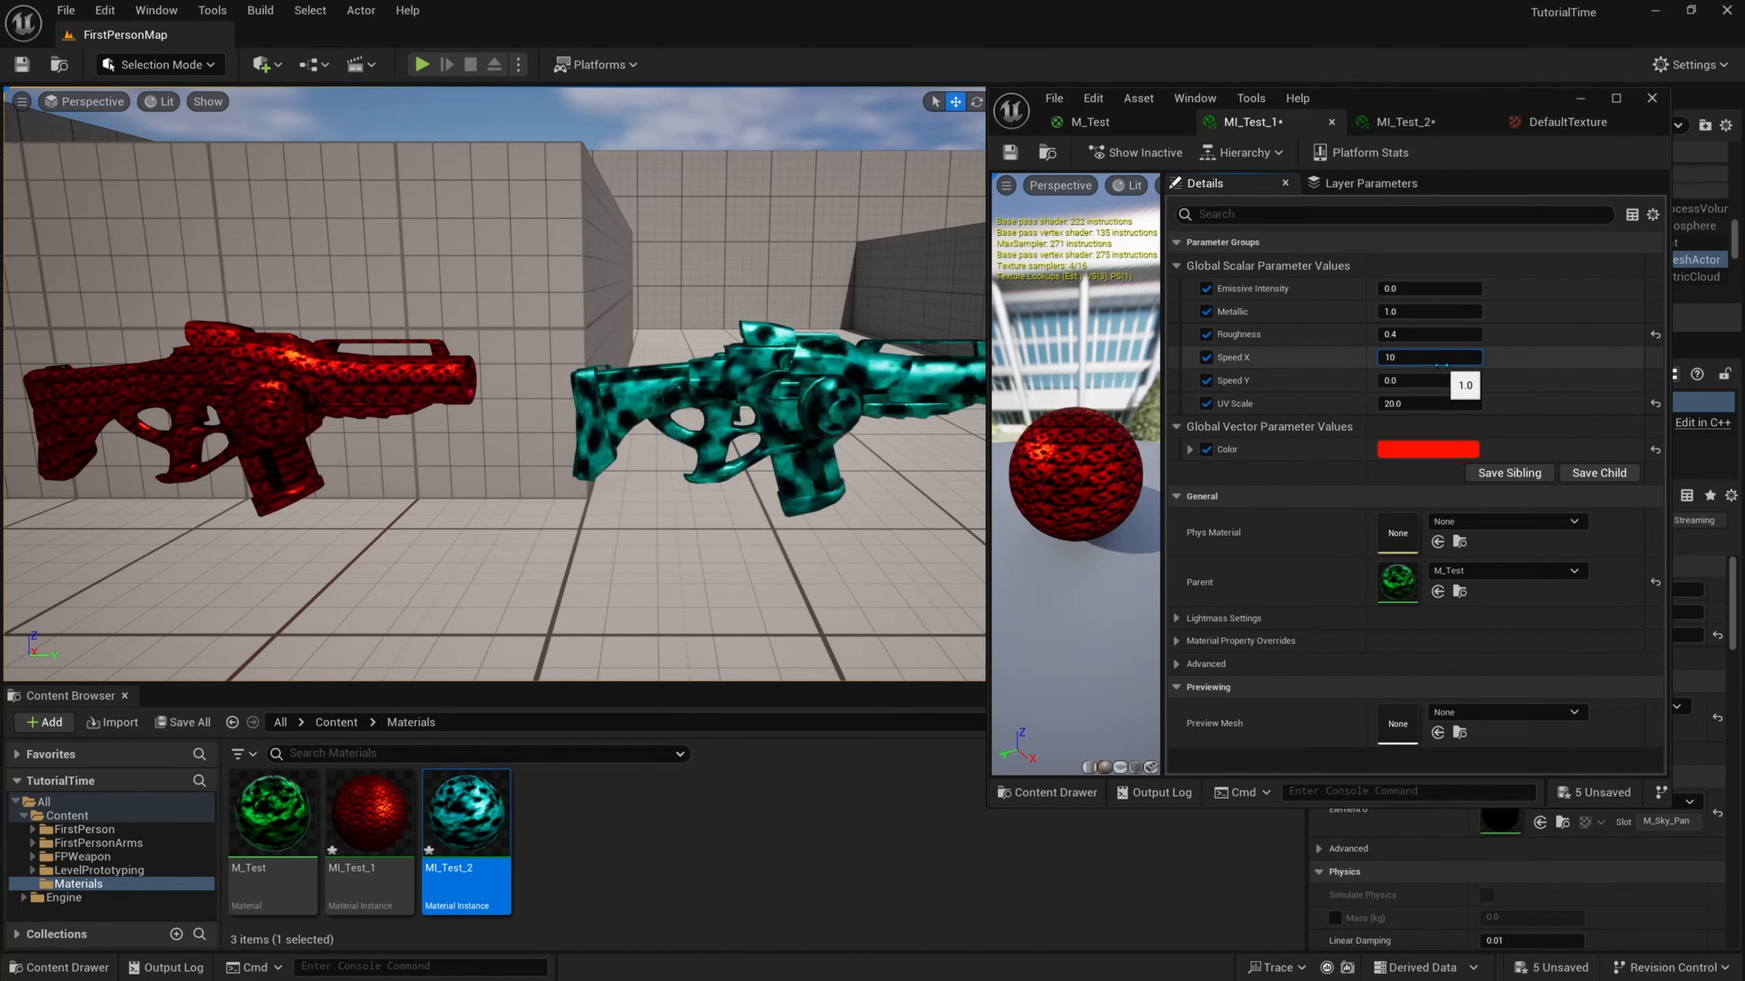
type("10")
key("Return")
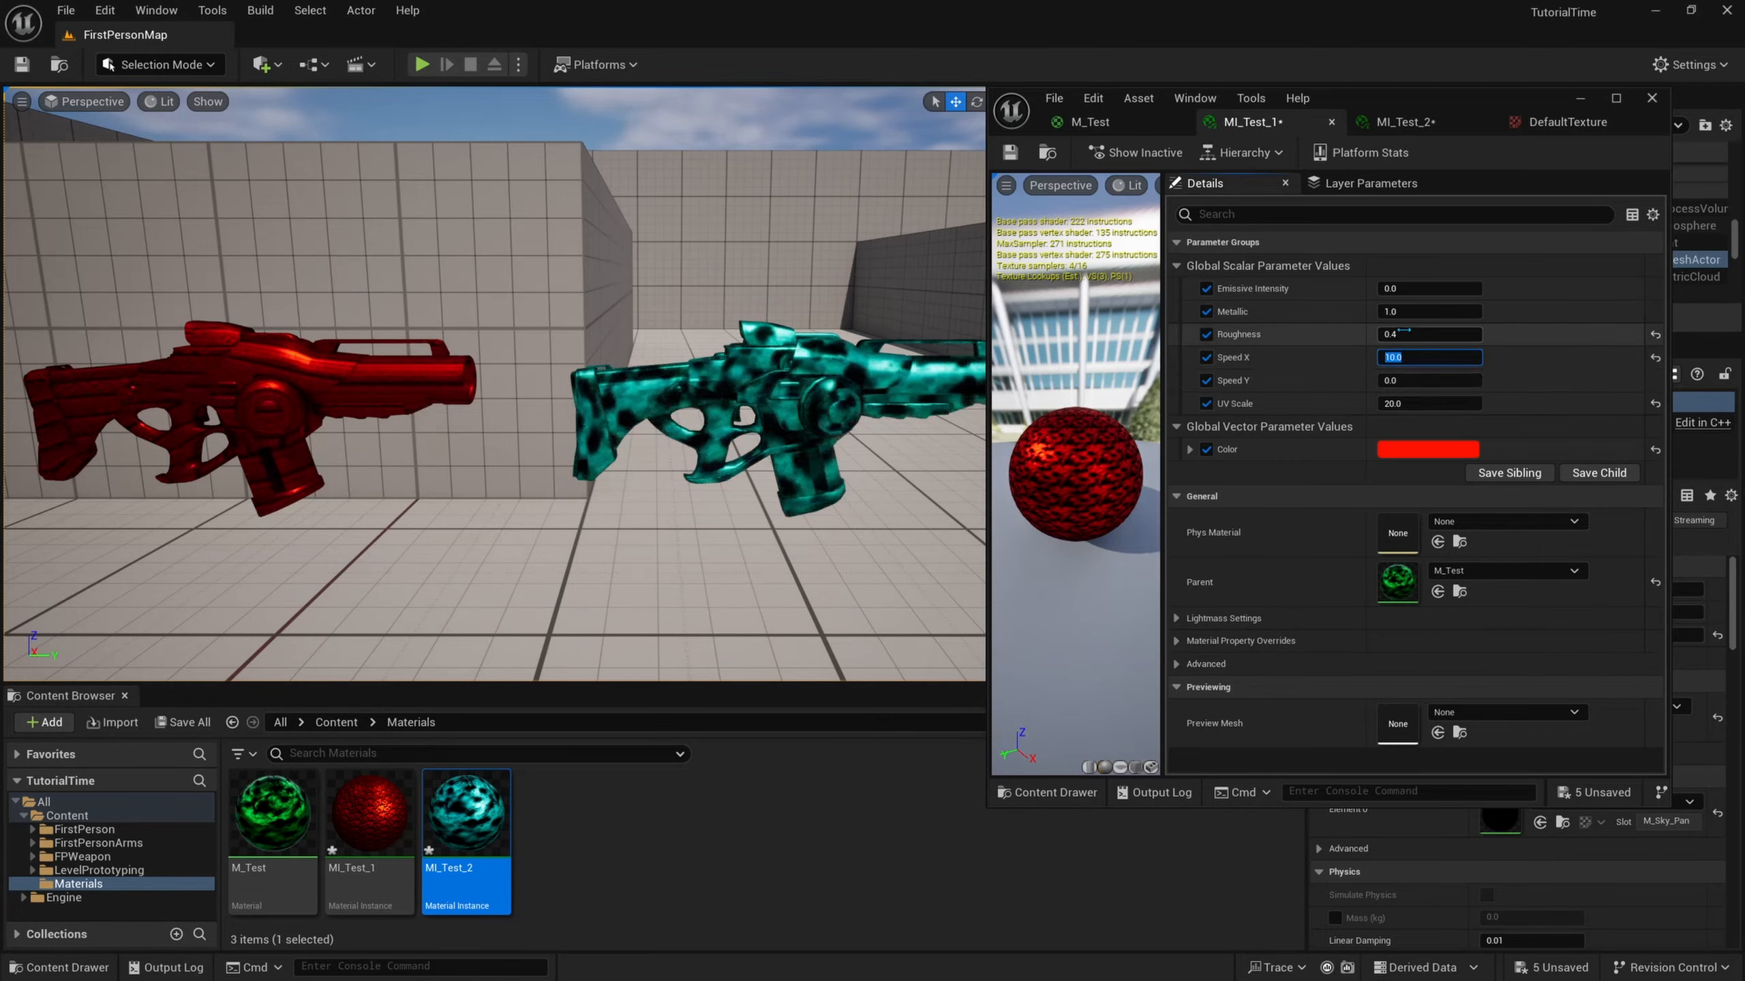
key("a")
right_click_drag(789, 330, 790, 329)
key("w")
key("d")
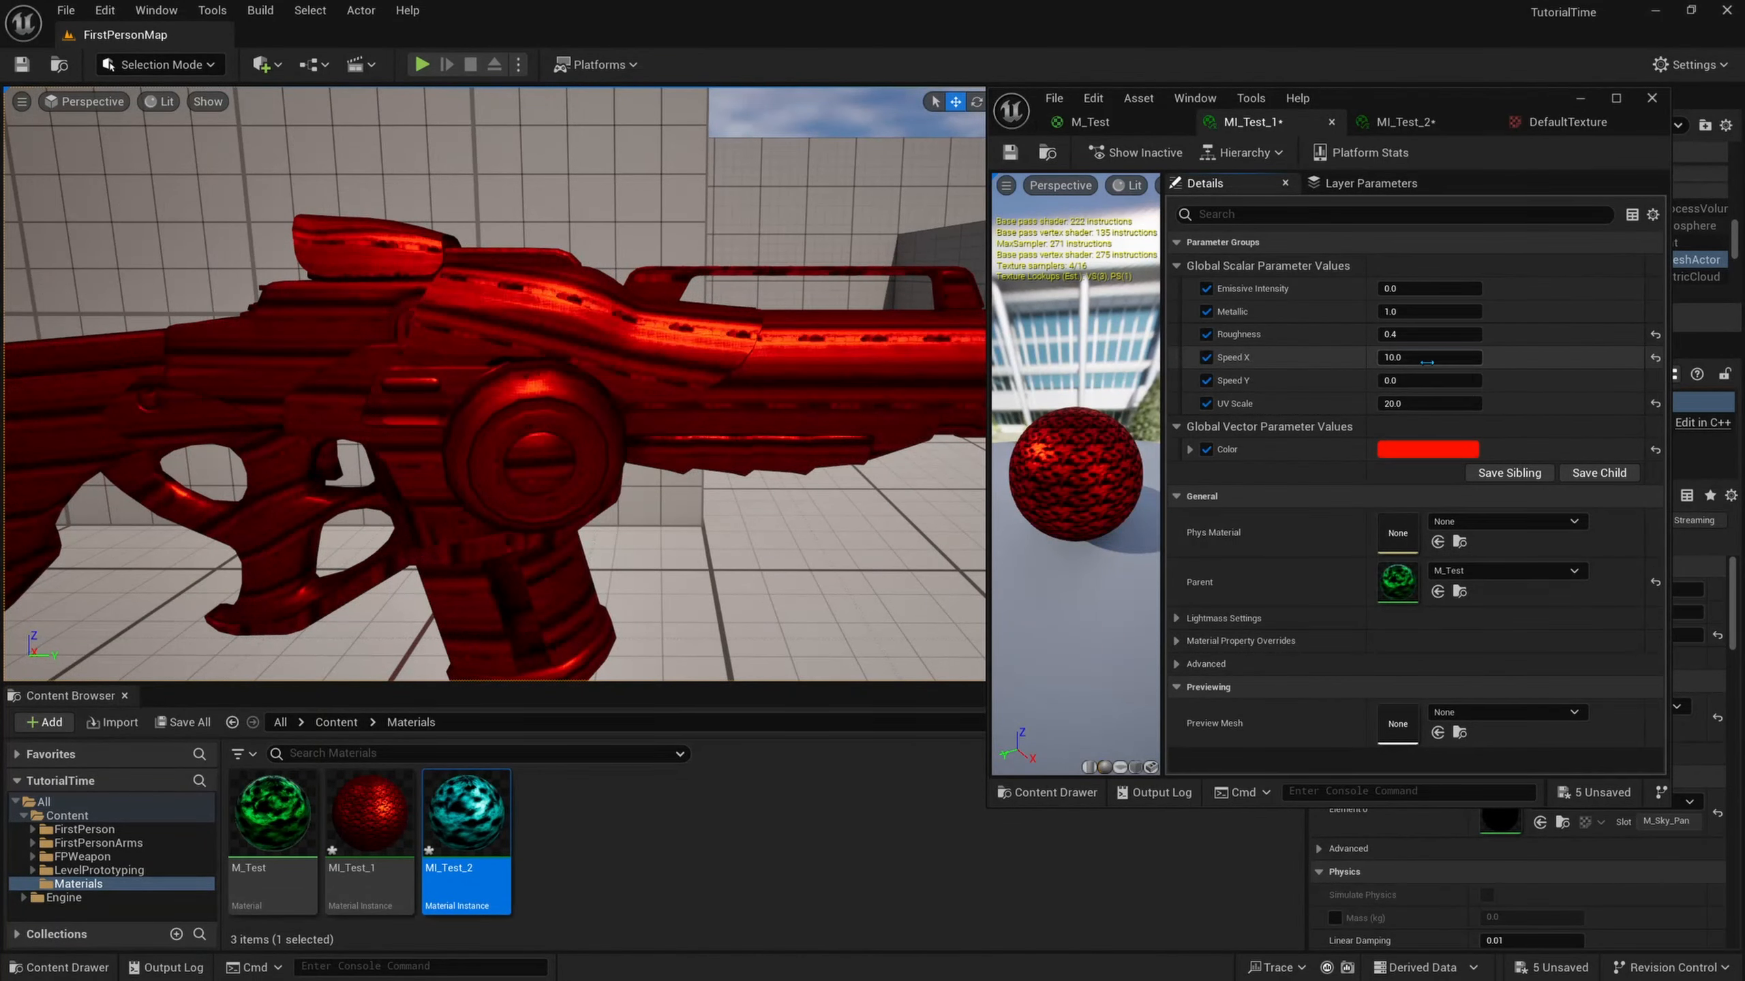
Set MI_Test_1's Speed X to 0.1 and Speed Y to 0.5.
left_click(1426, 361)
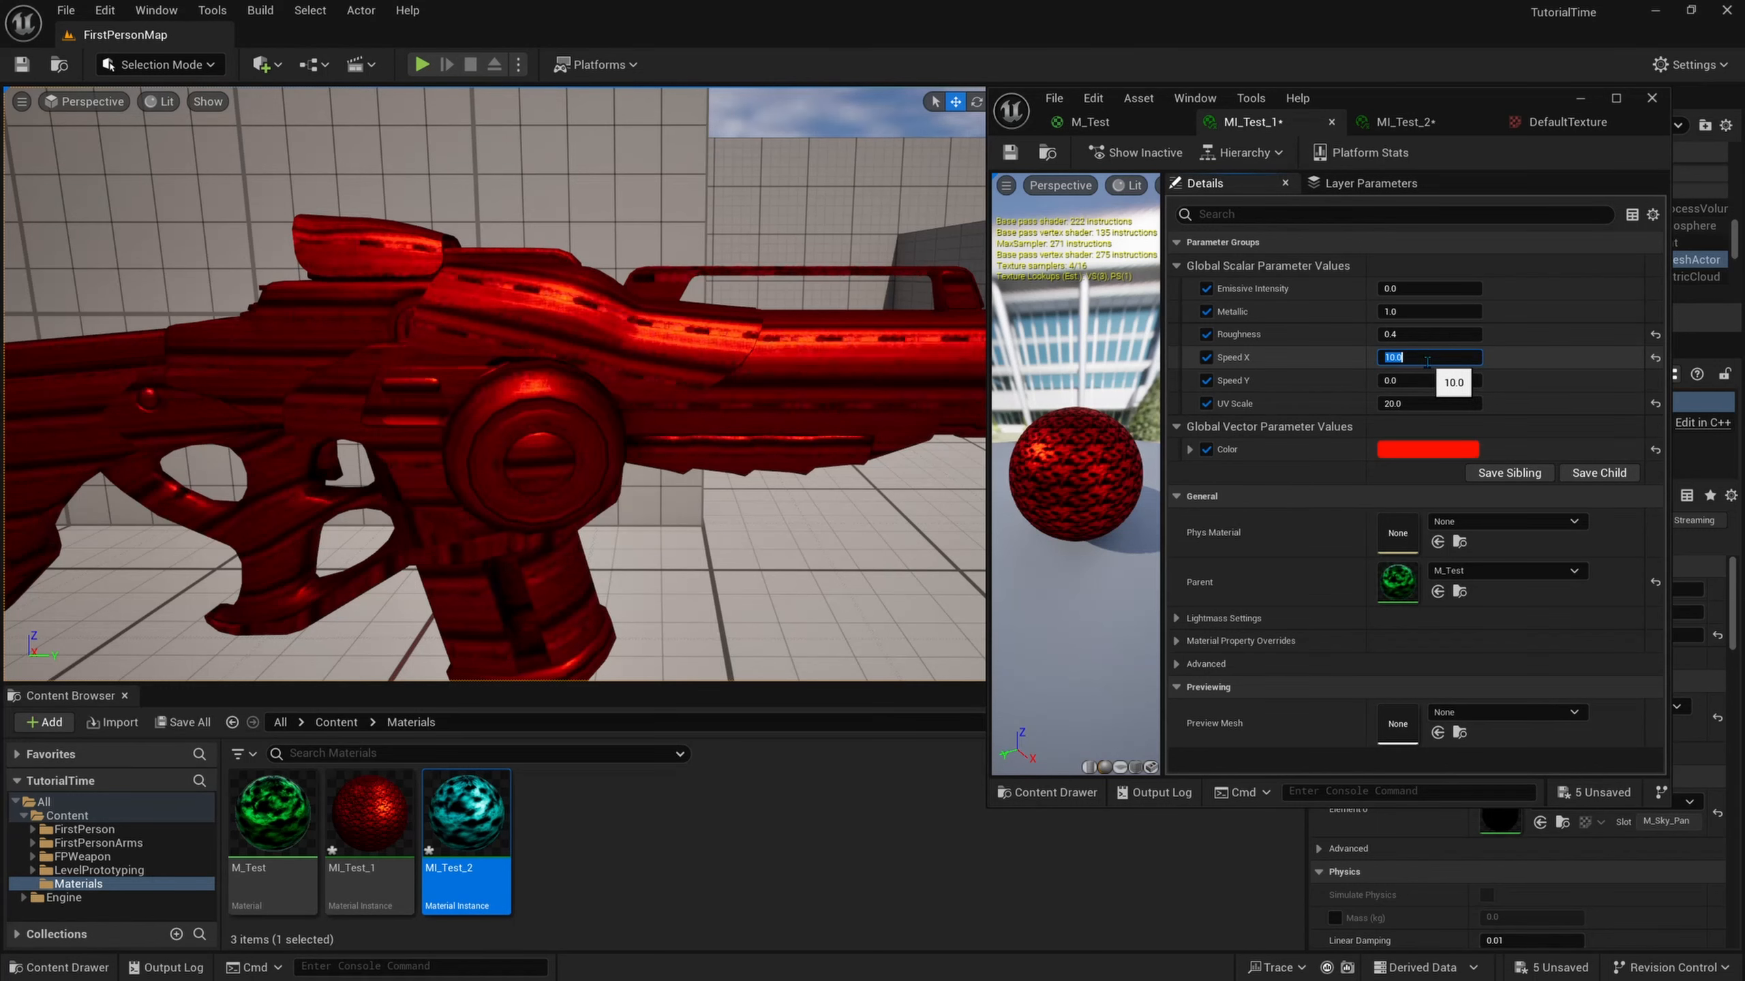
type(".1")
key("Return")
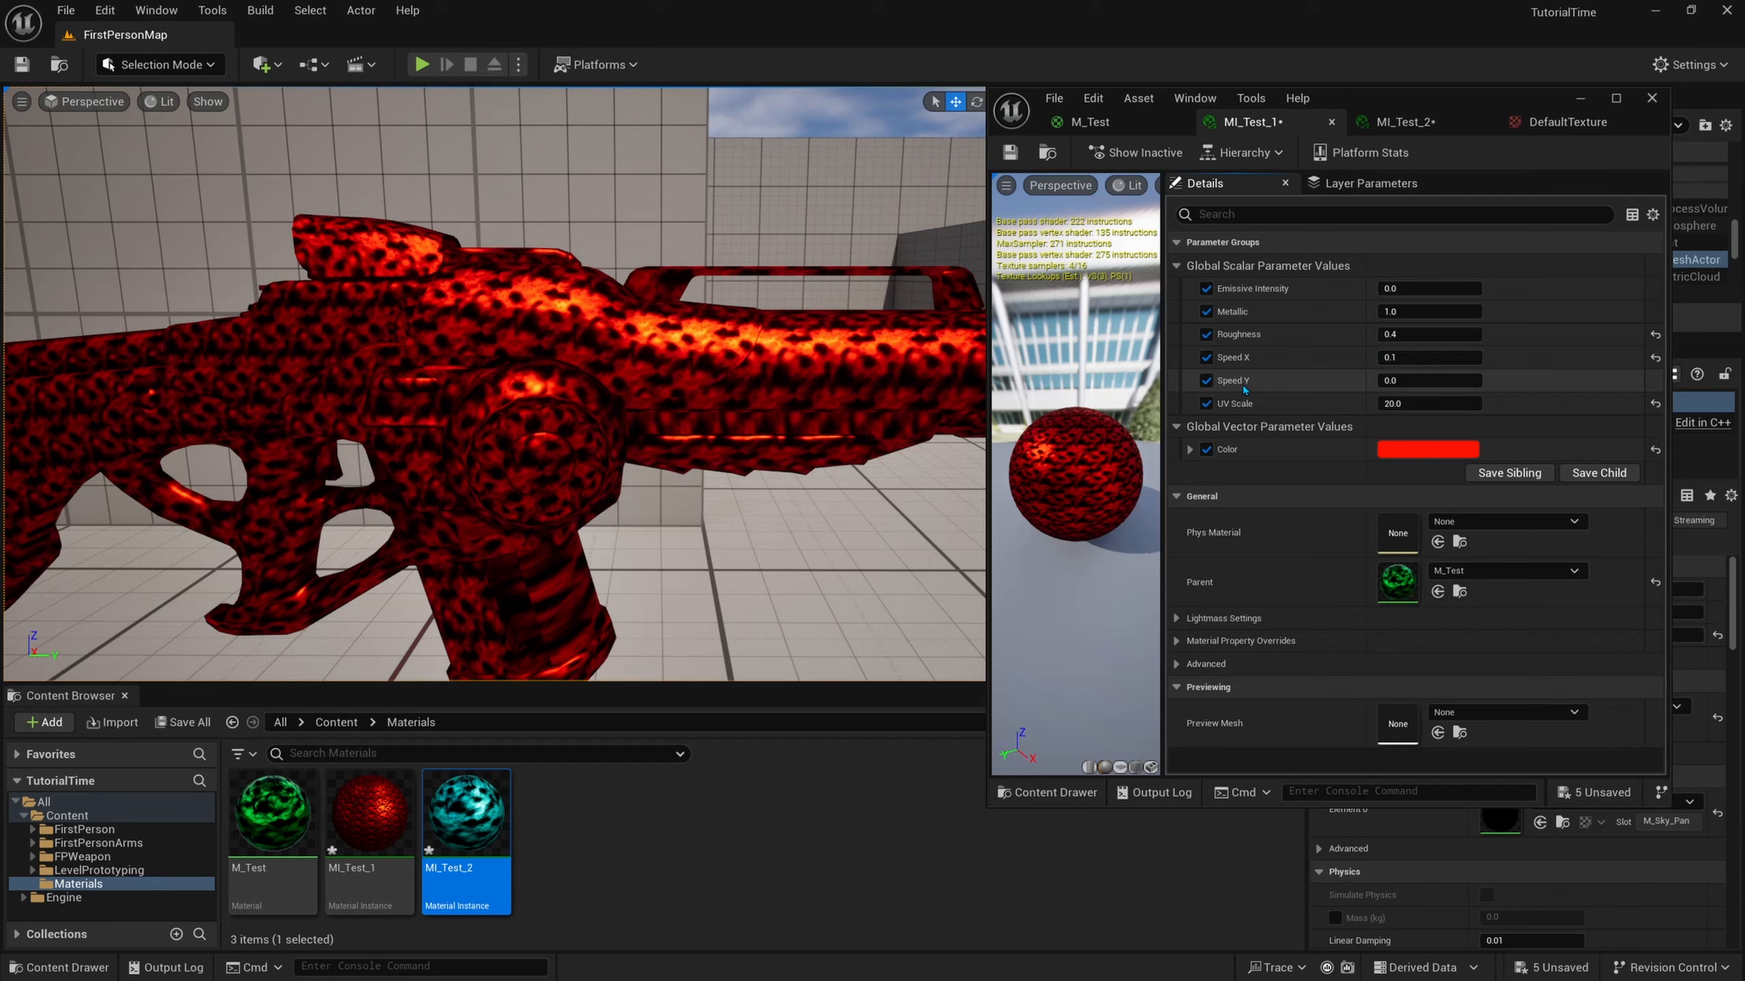
left_click(1438, 380)
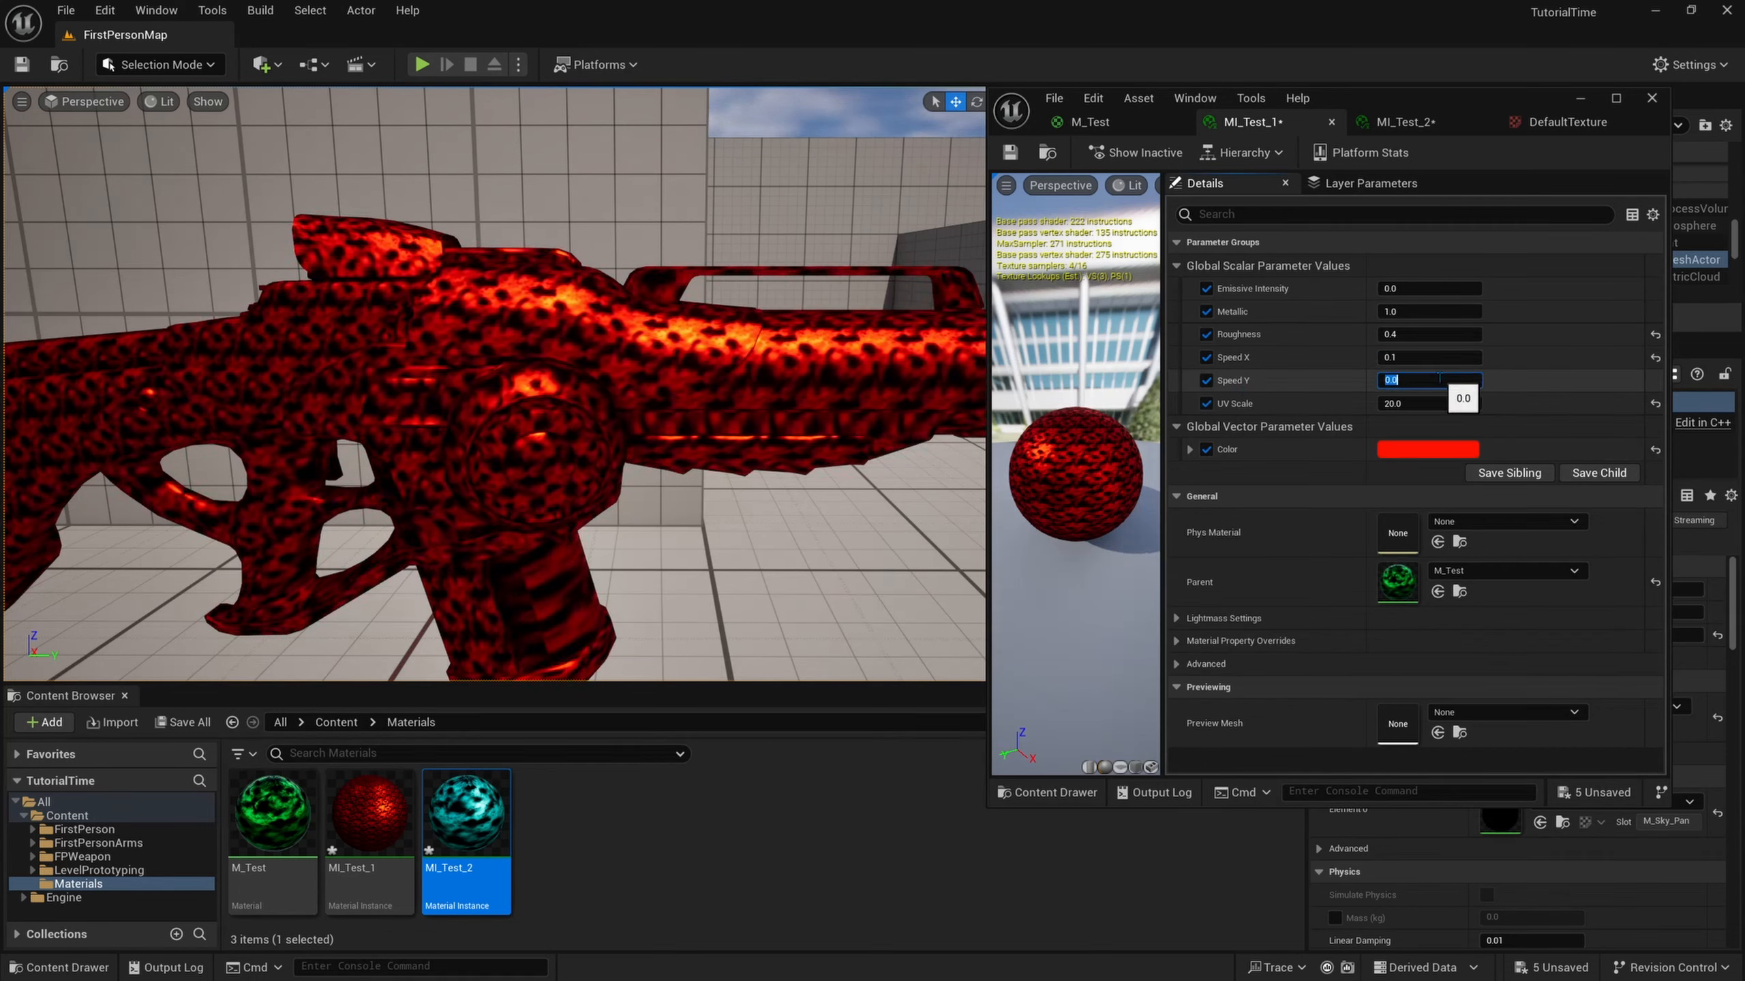
type(".5")
key("Return")
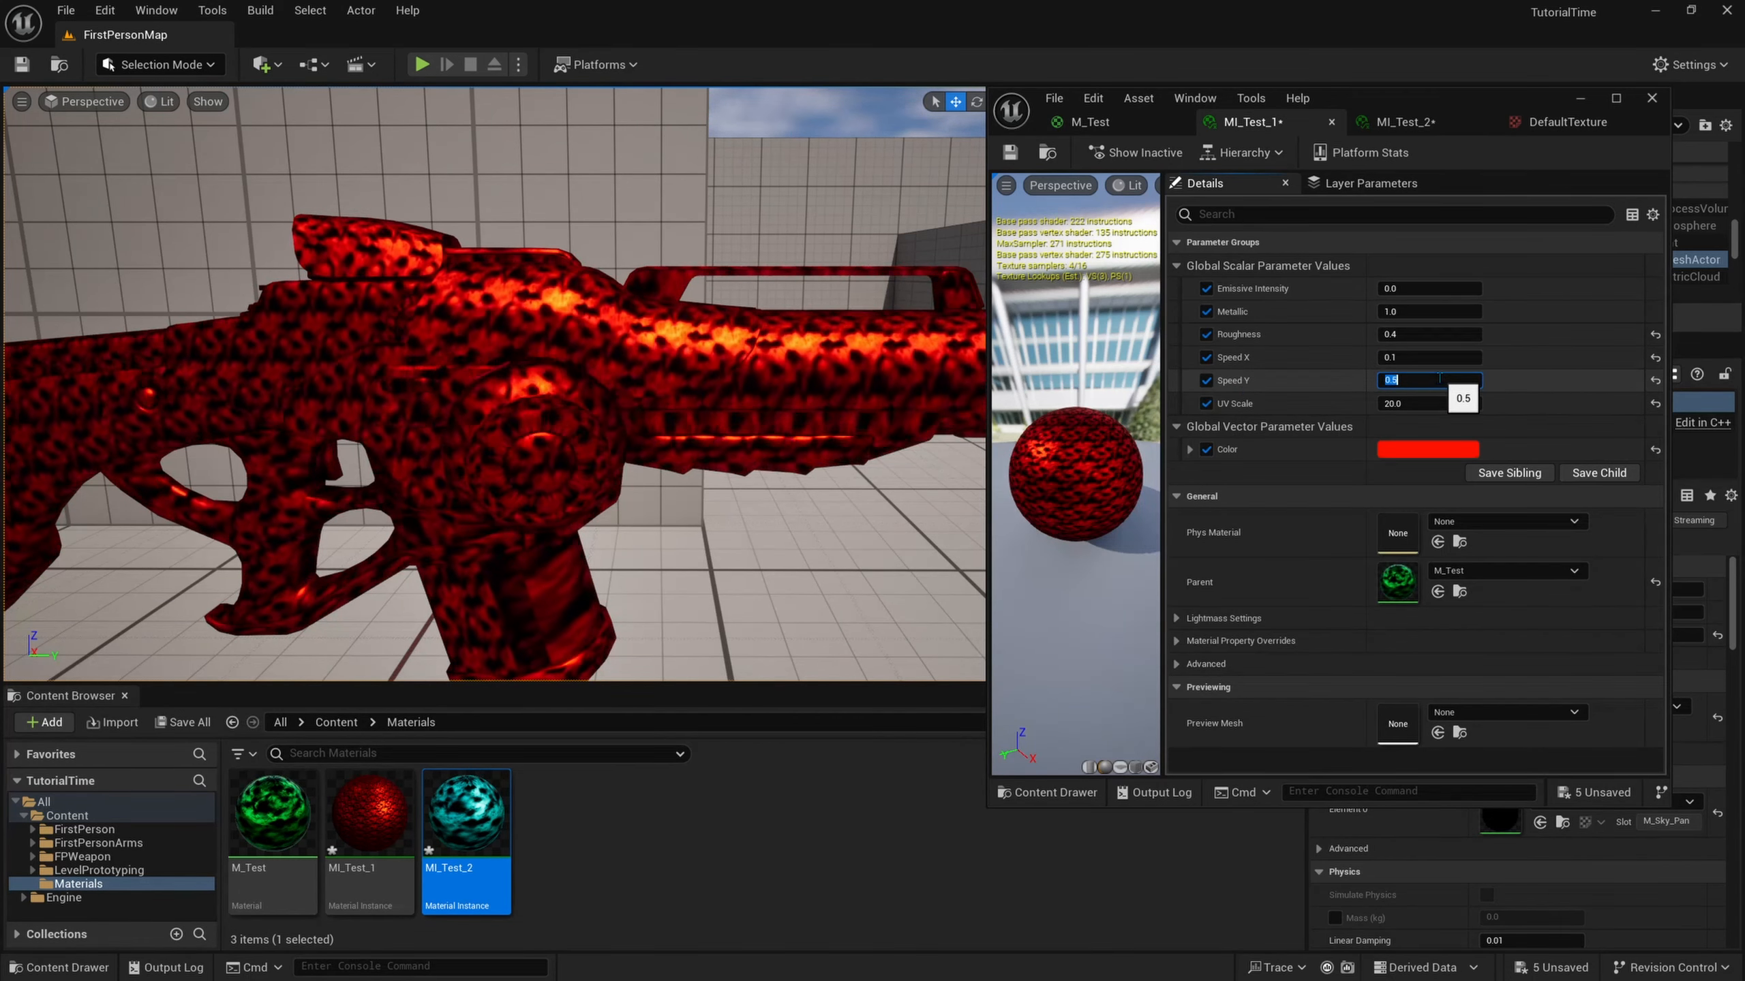
left_click(1500, 369)
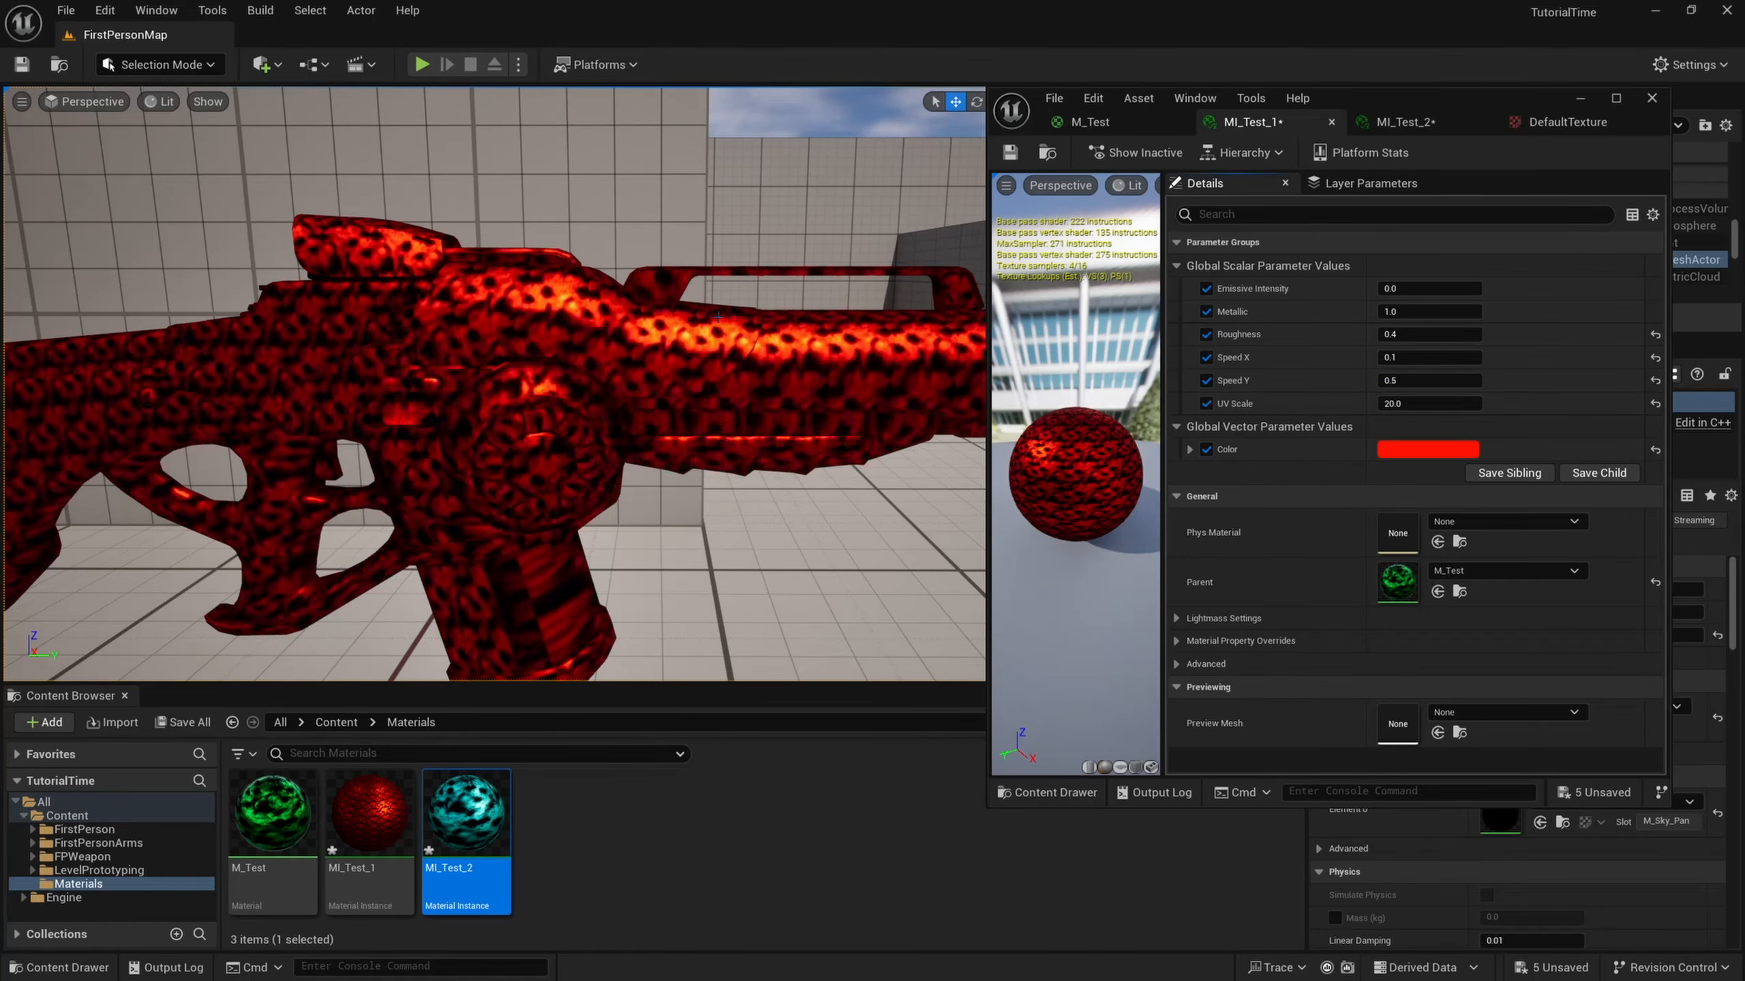
Try Speed X 0 and Speed Y 10 in MI_Test_1 for purely vertical panning.
left_click(1395, 357)
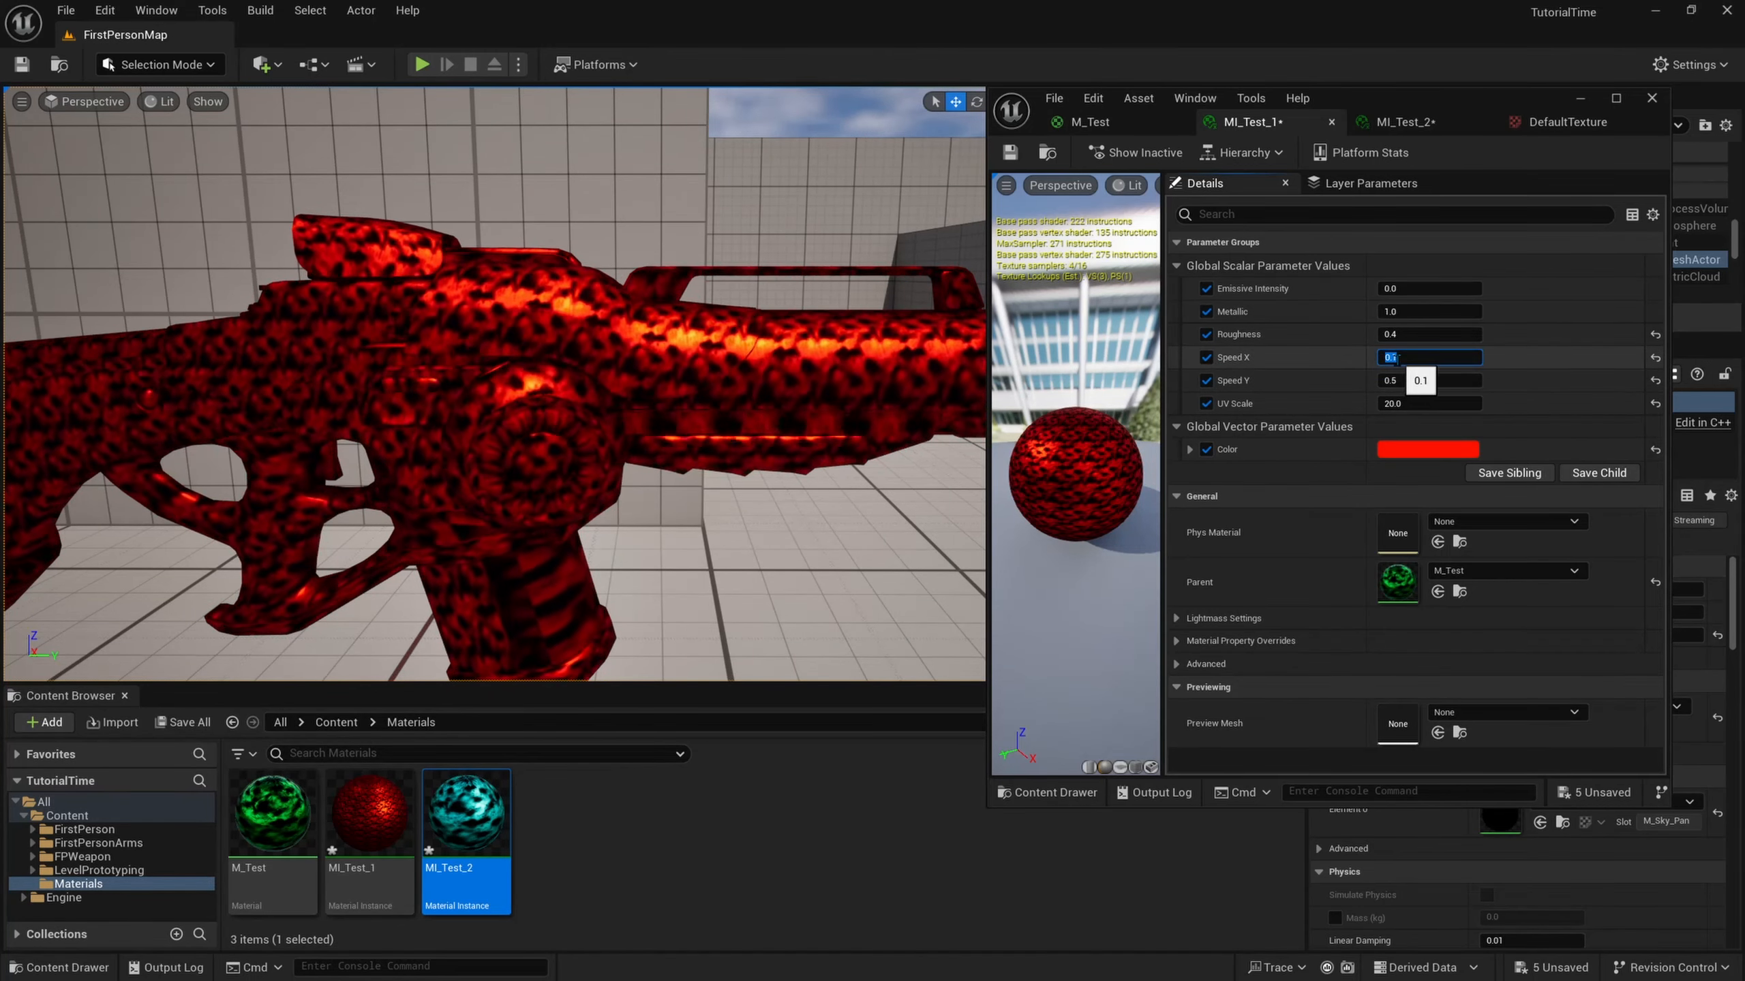
type("0")
key("Return")
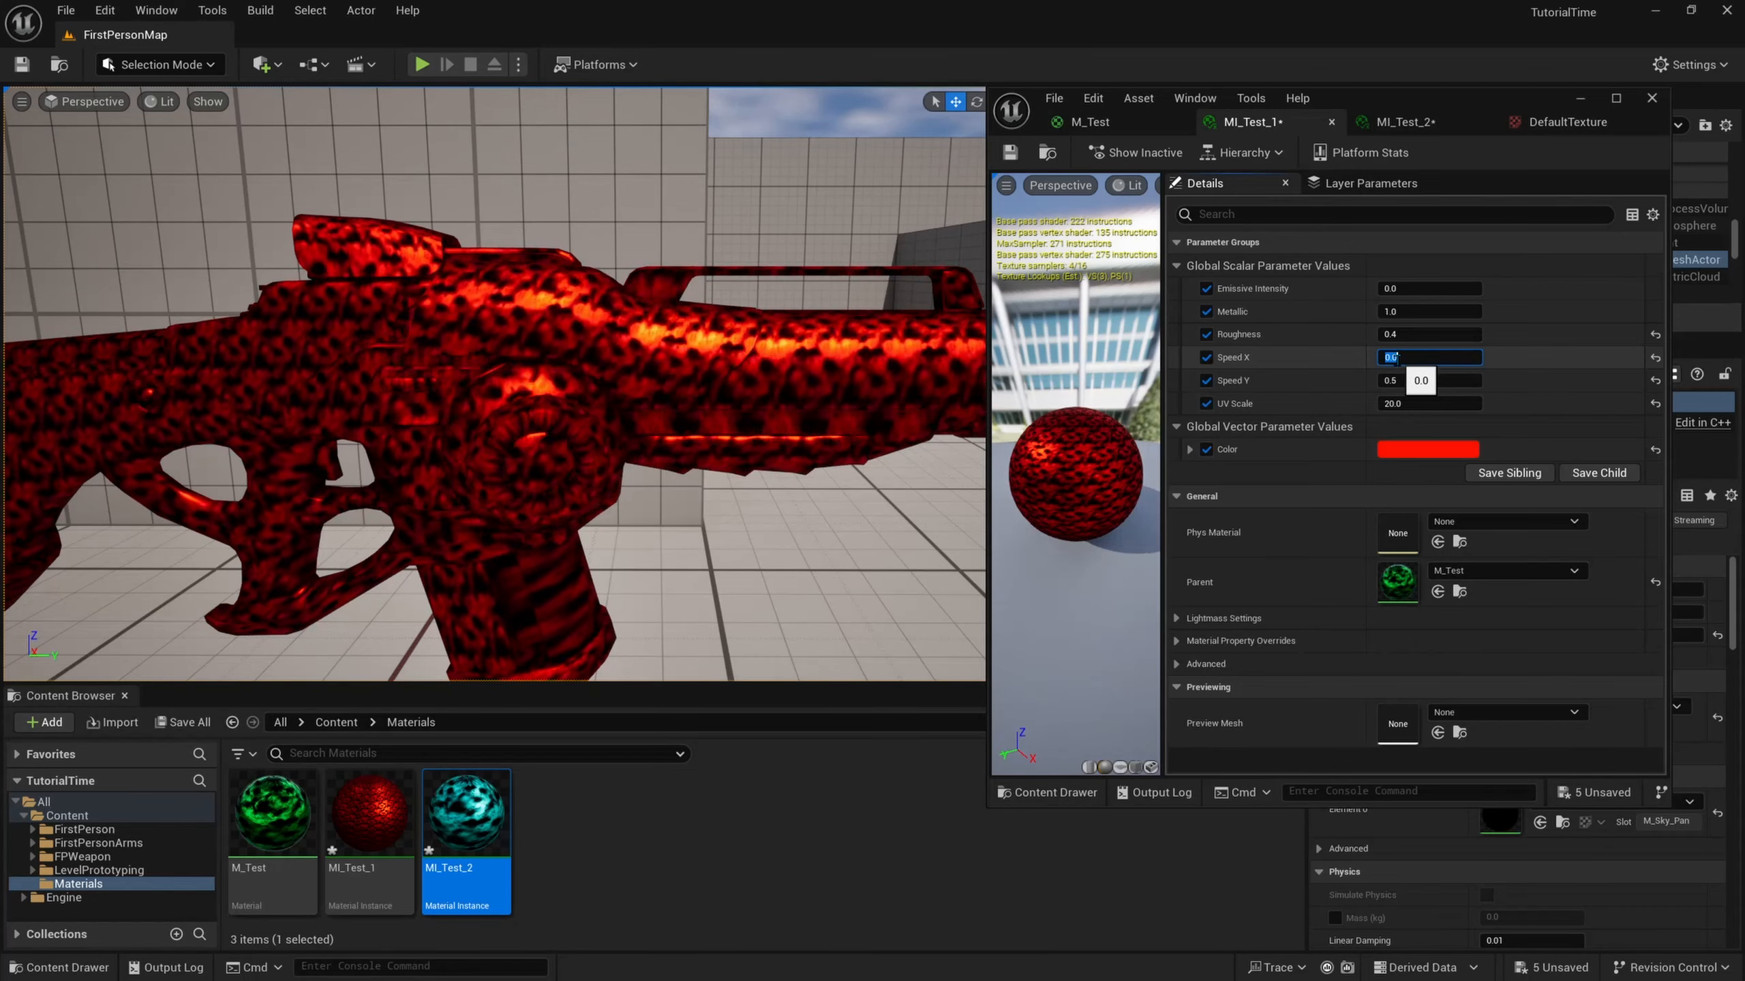
left_click(1409, 380)
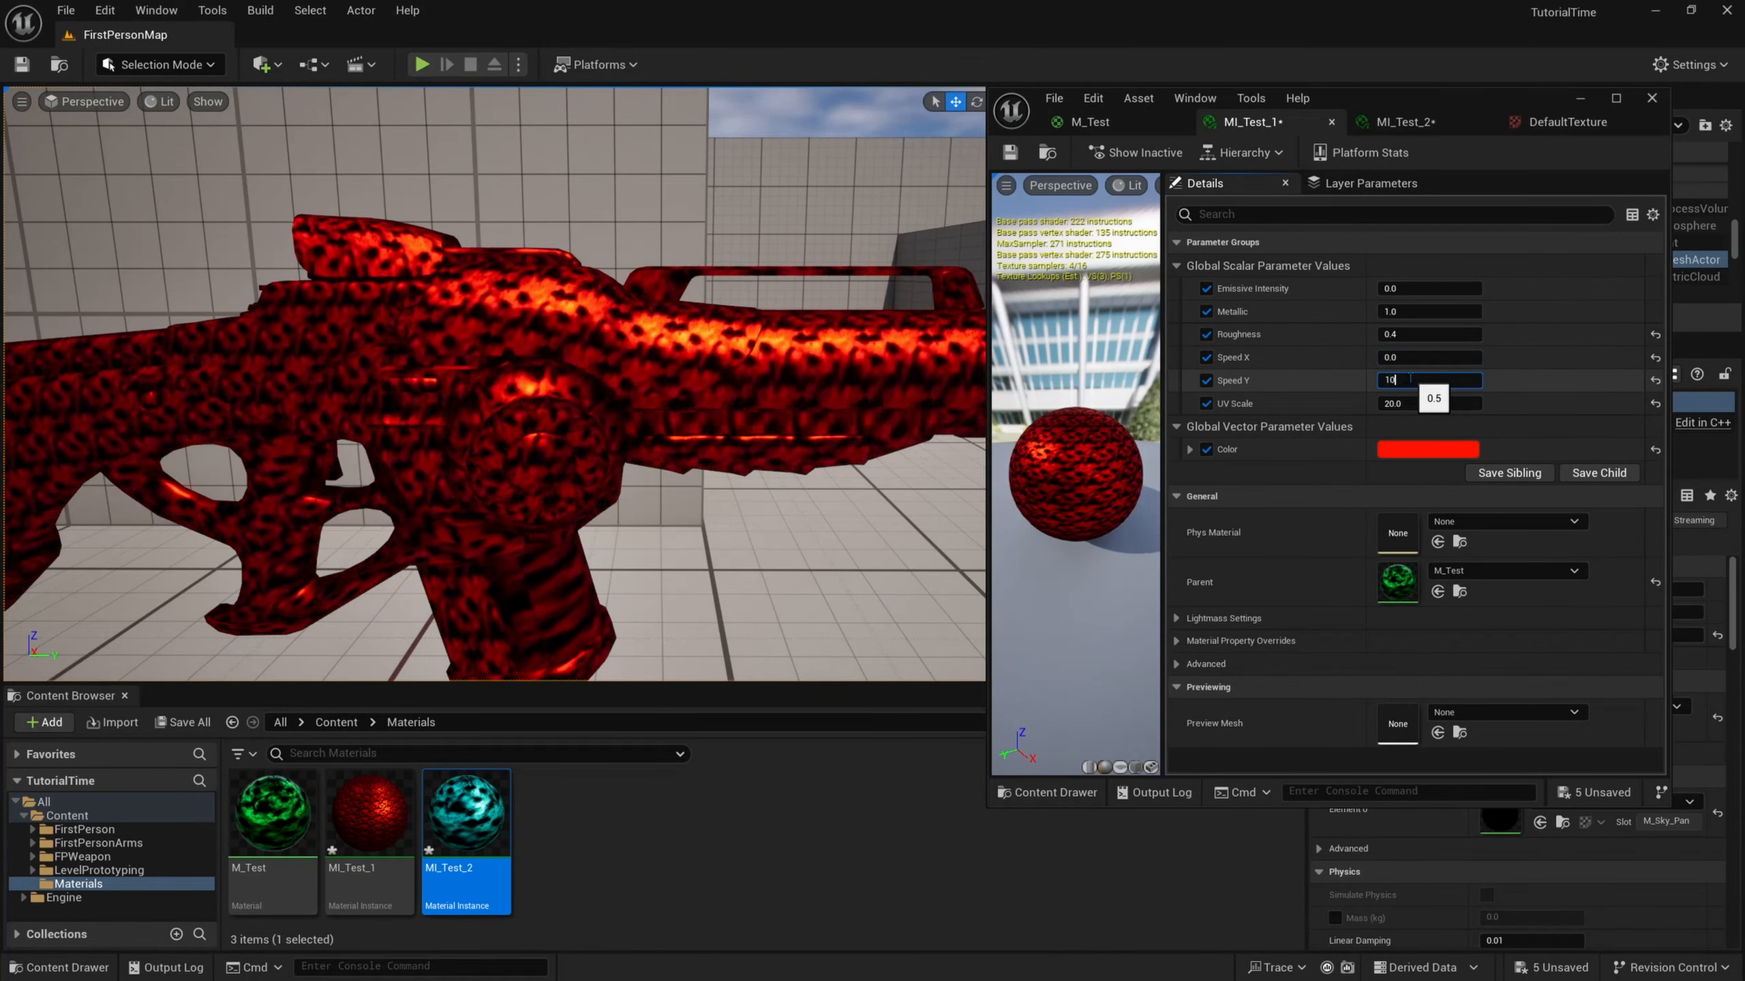
key("Return")
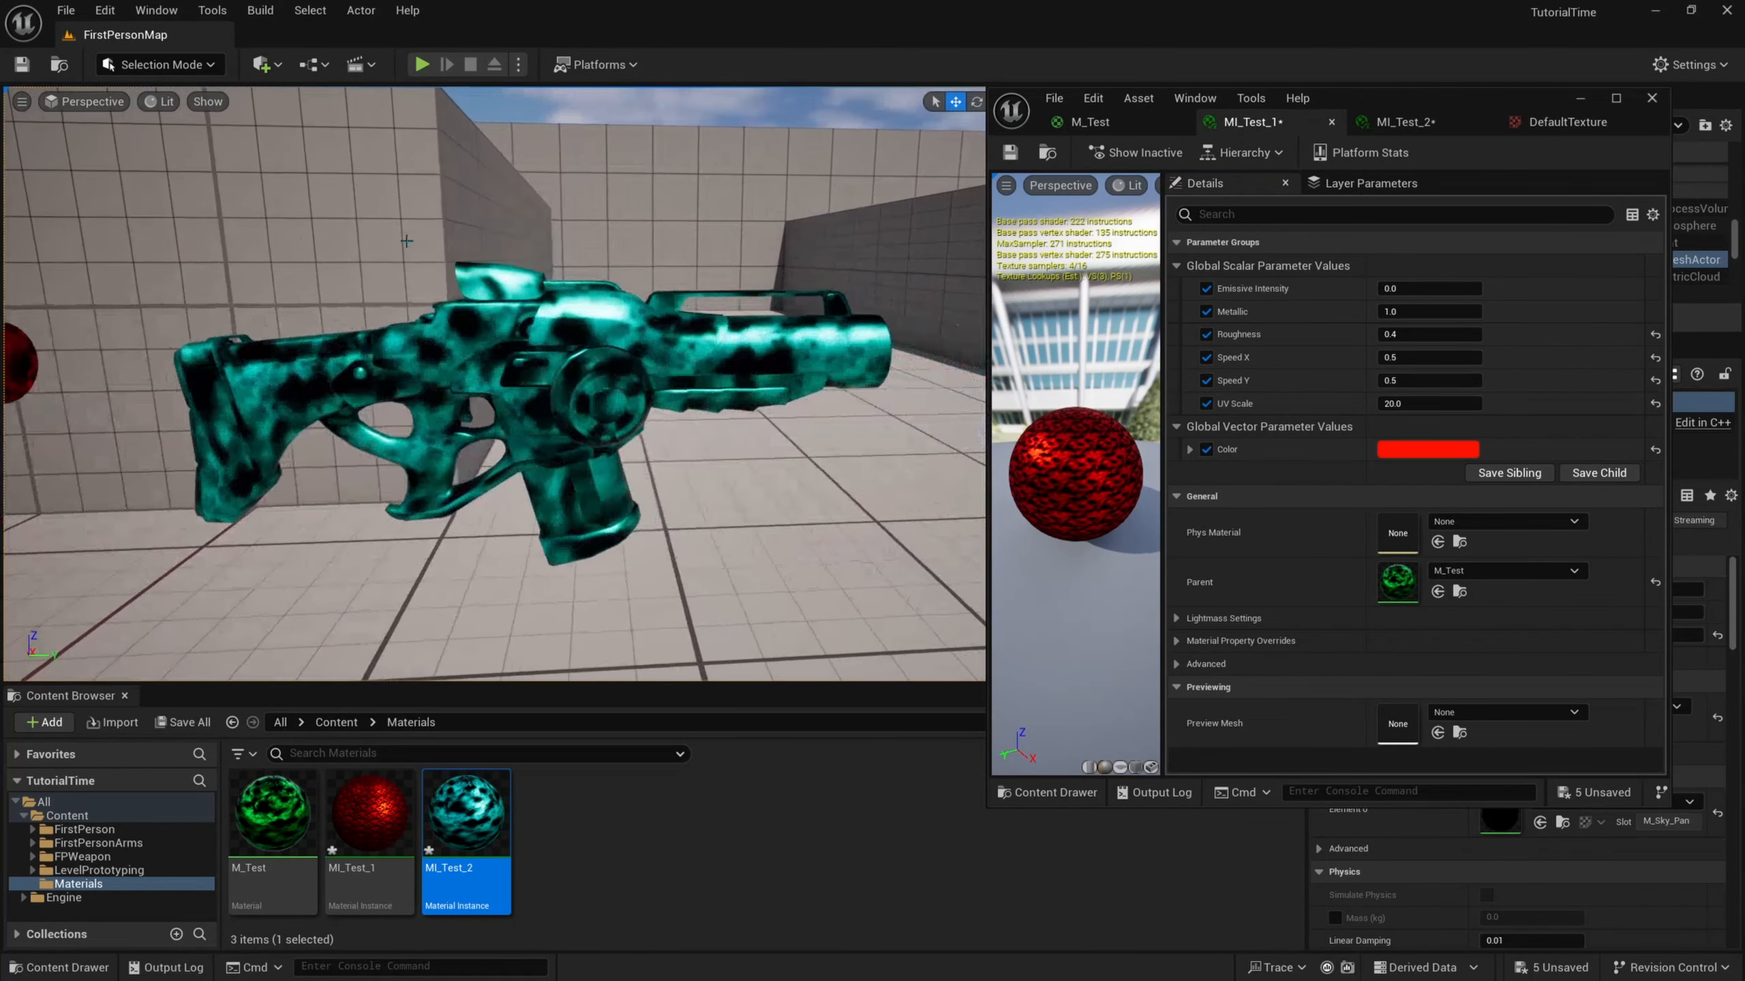
Override Speed X and Speed Y in MI_Test_2, set both to -0.5, and view the cyan rifle.
left_click(1372, 126)
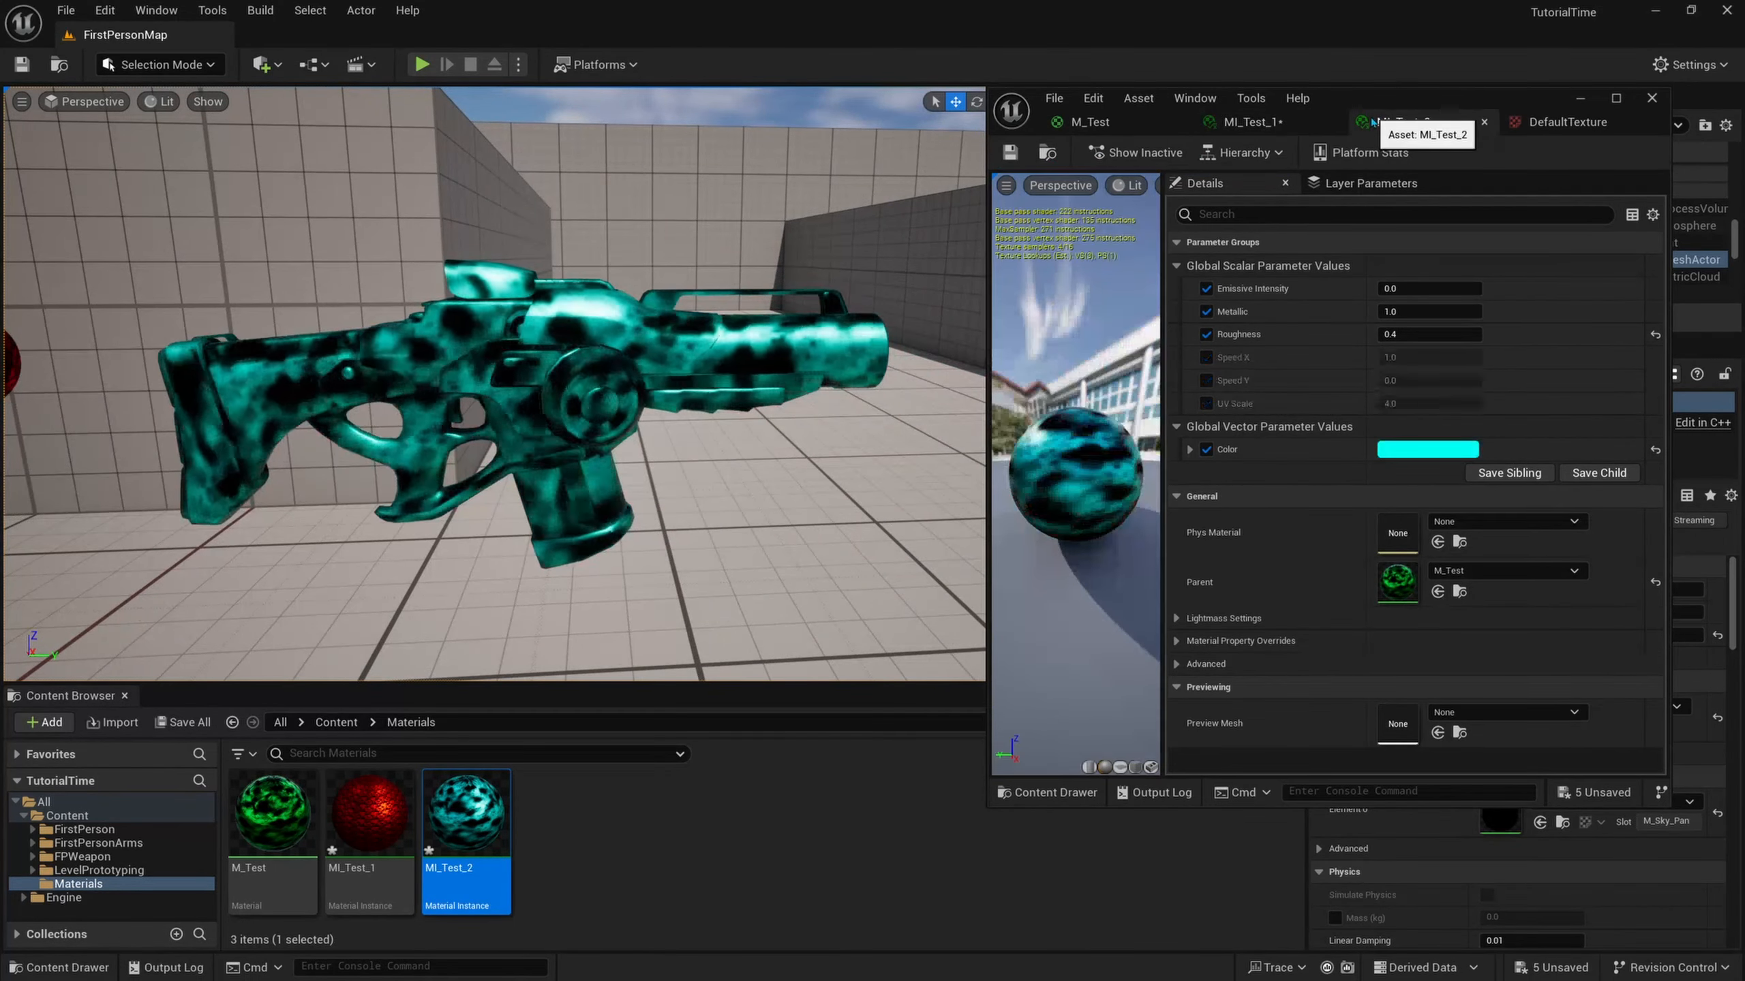
left_click(1207, 381)
left_click(1470, 357)
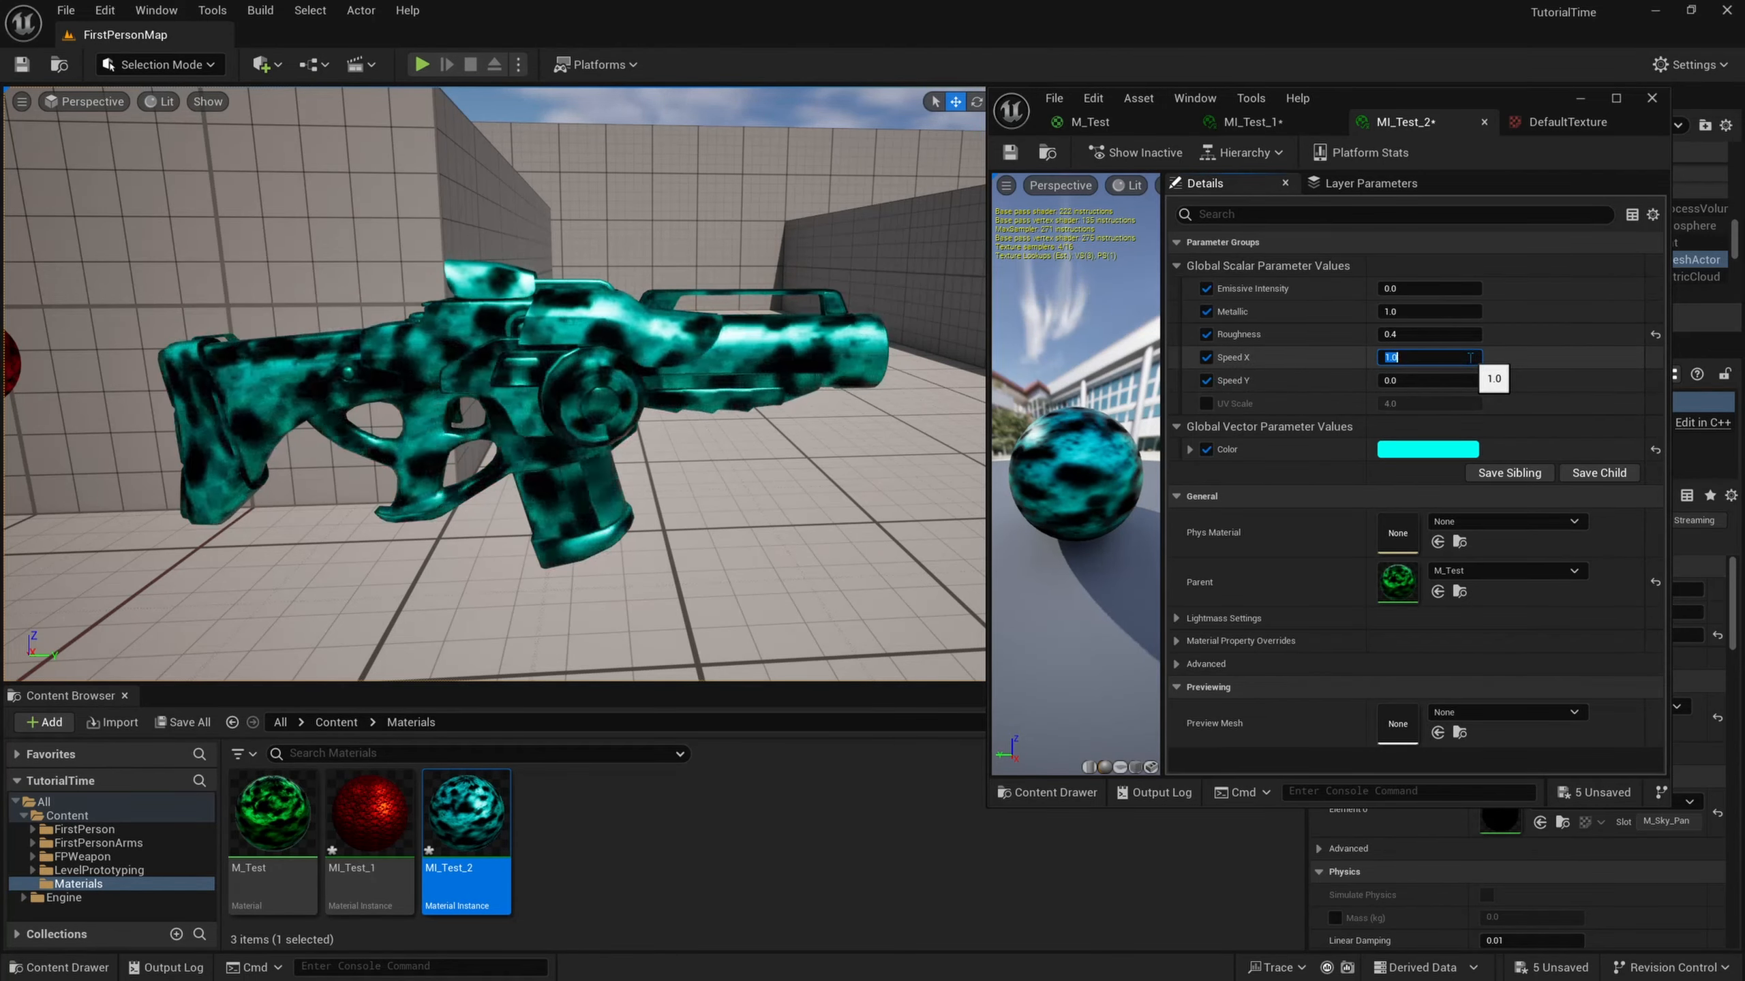
type("-0.5")
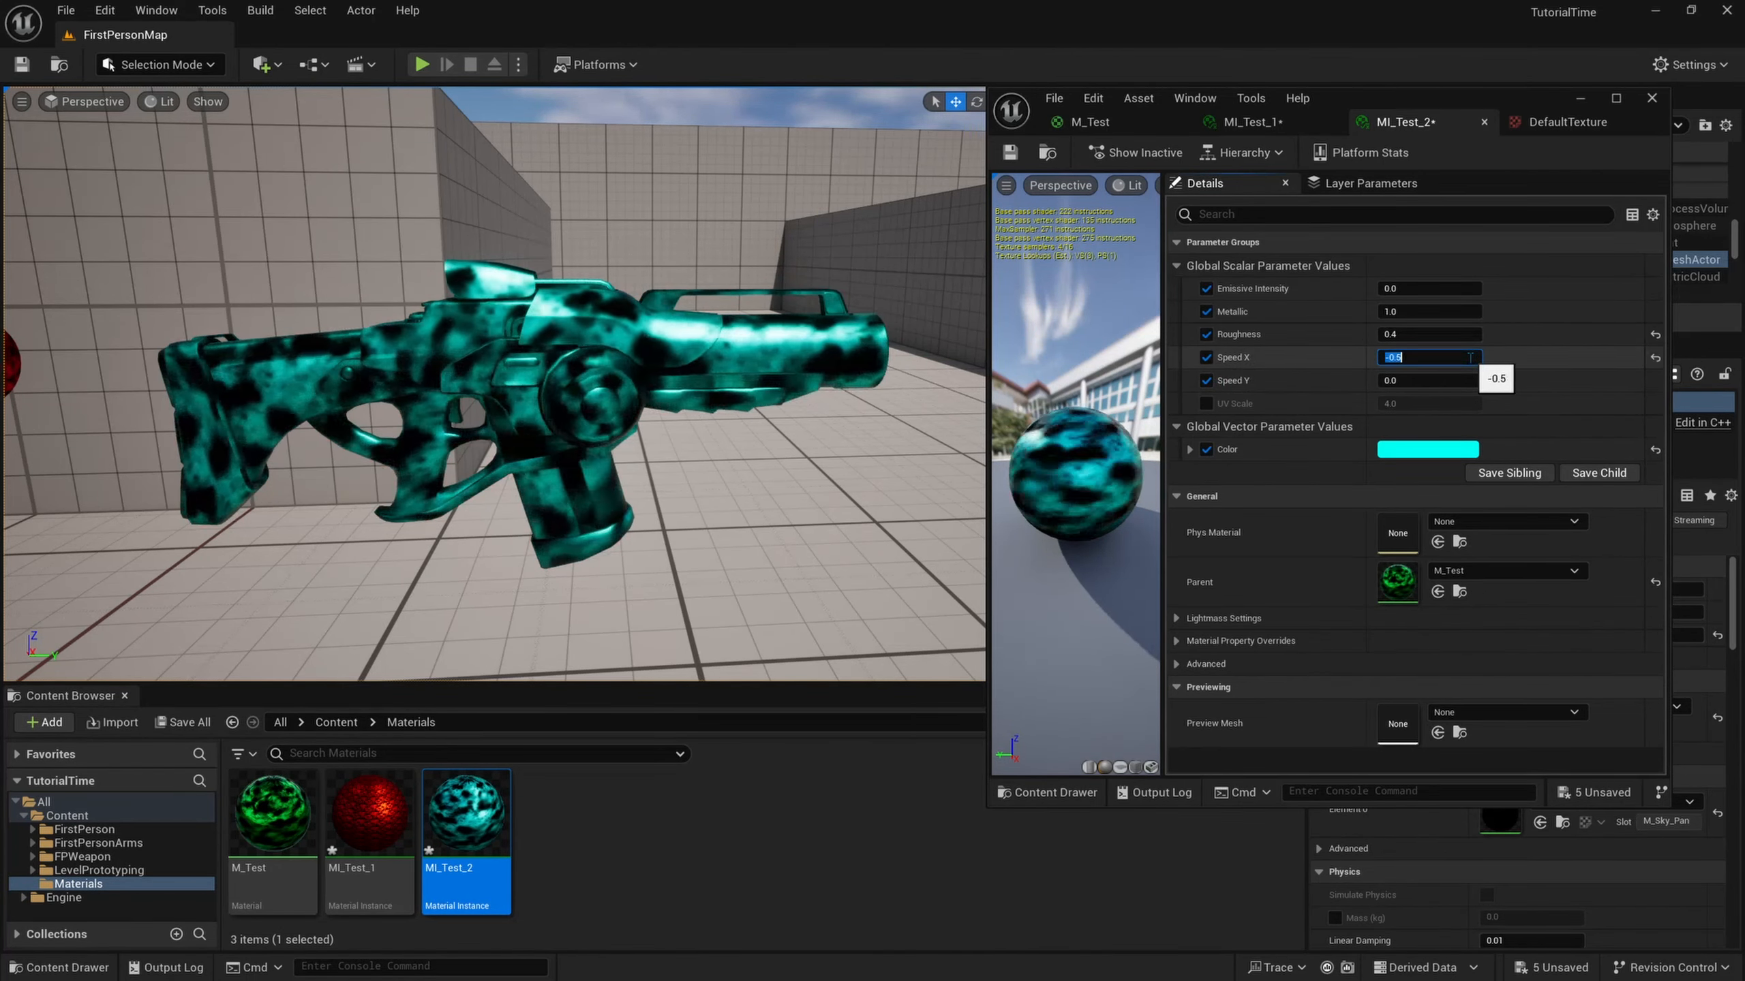
key("Tab")
type("-.5")
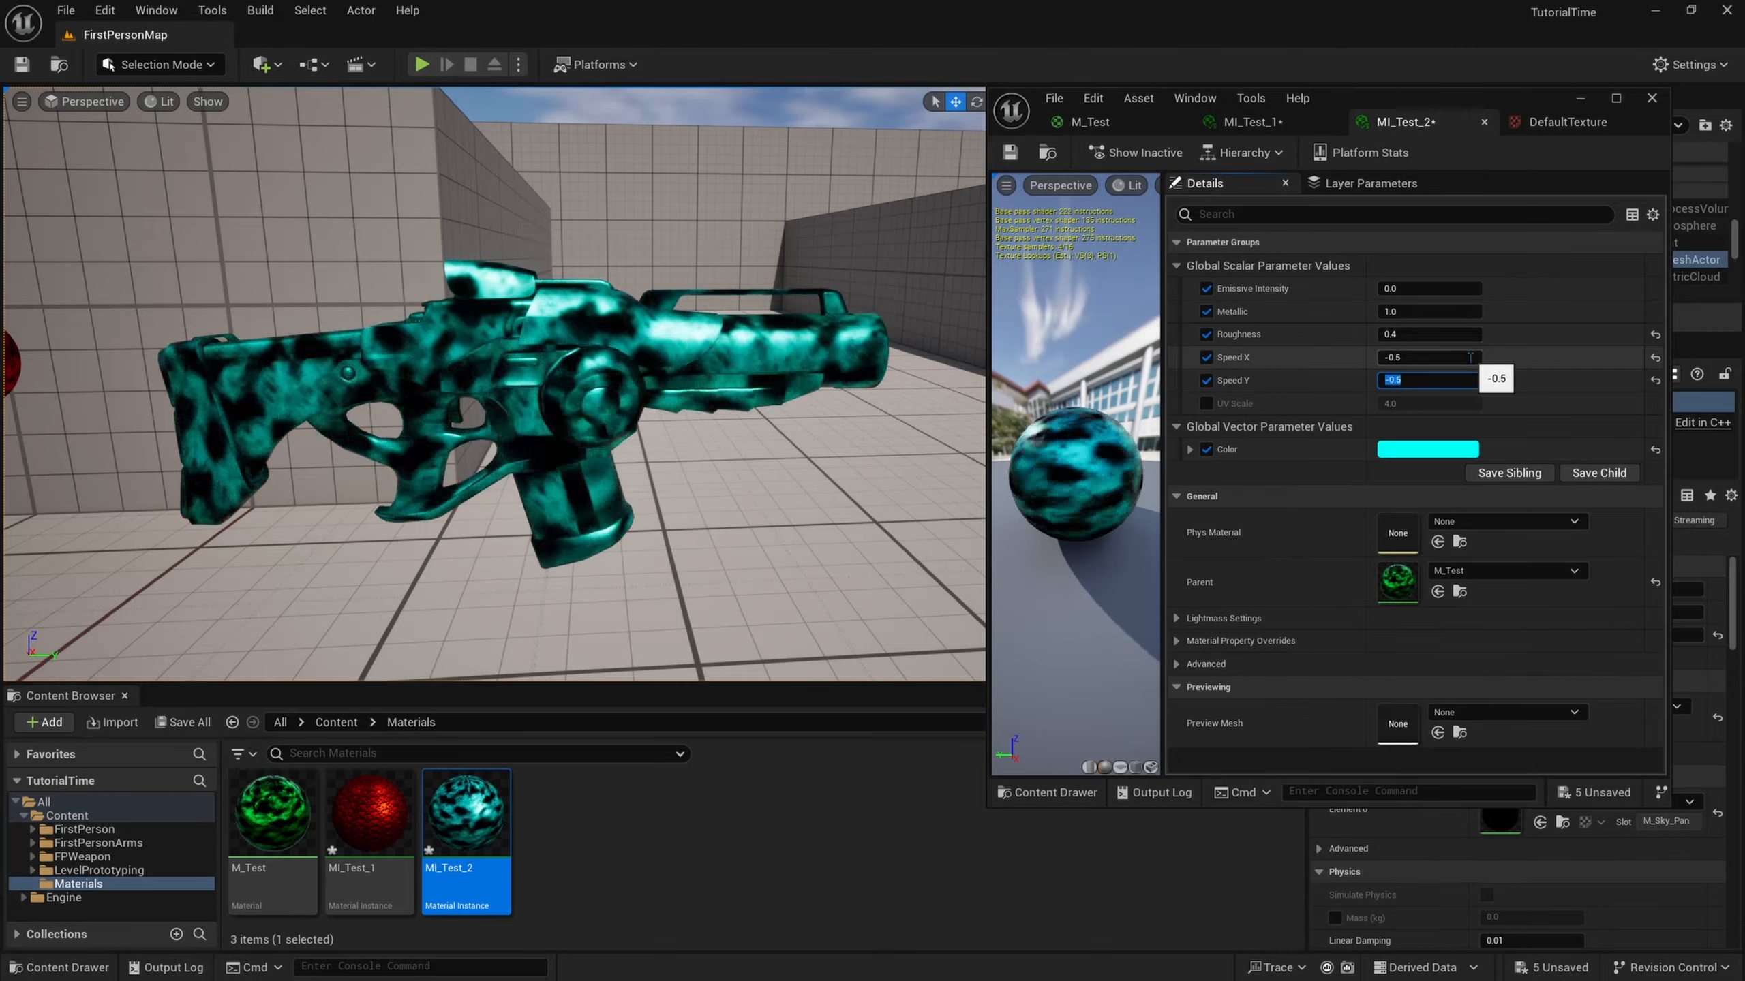
key("Return")
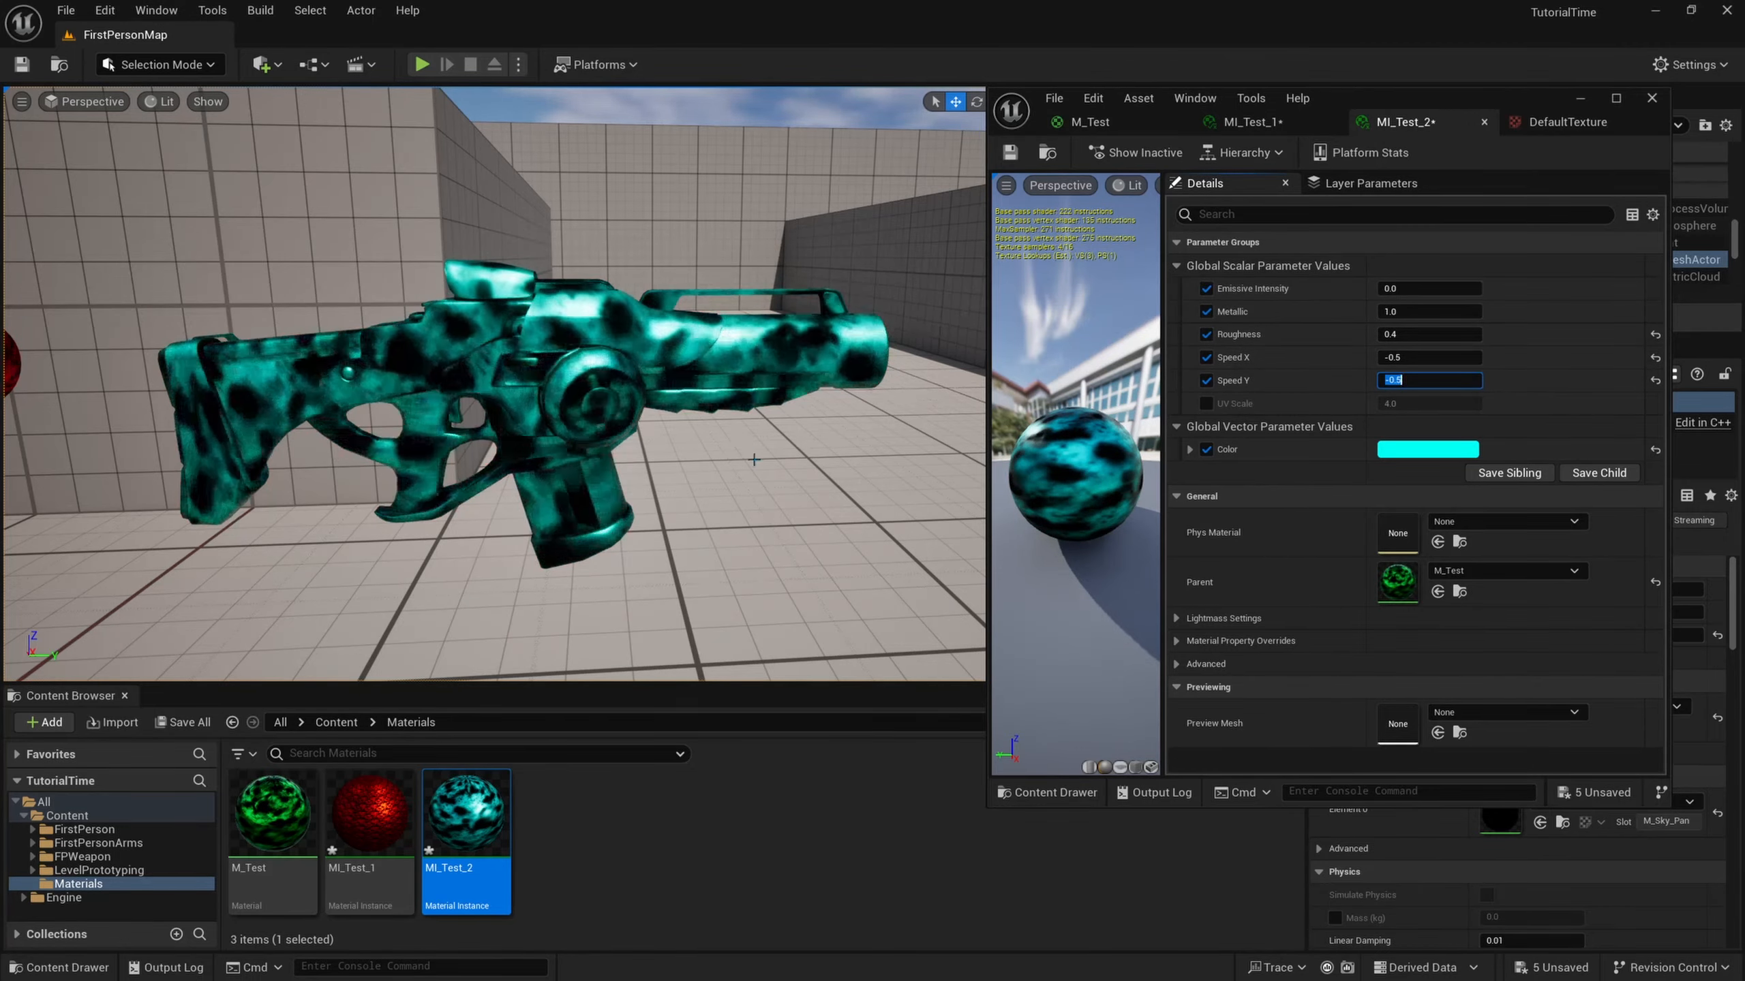
left_click(1251, 382)
right_click_drag(811, 419, 799, 417)
key("w")
key("w")
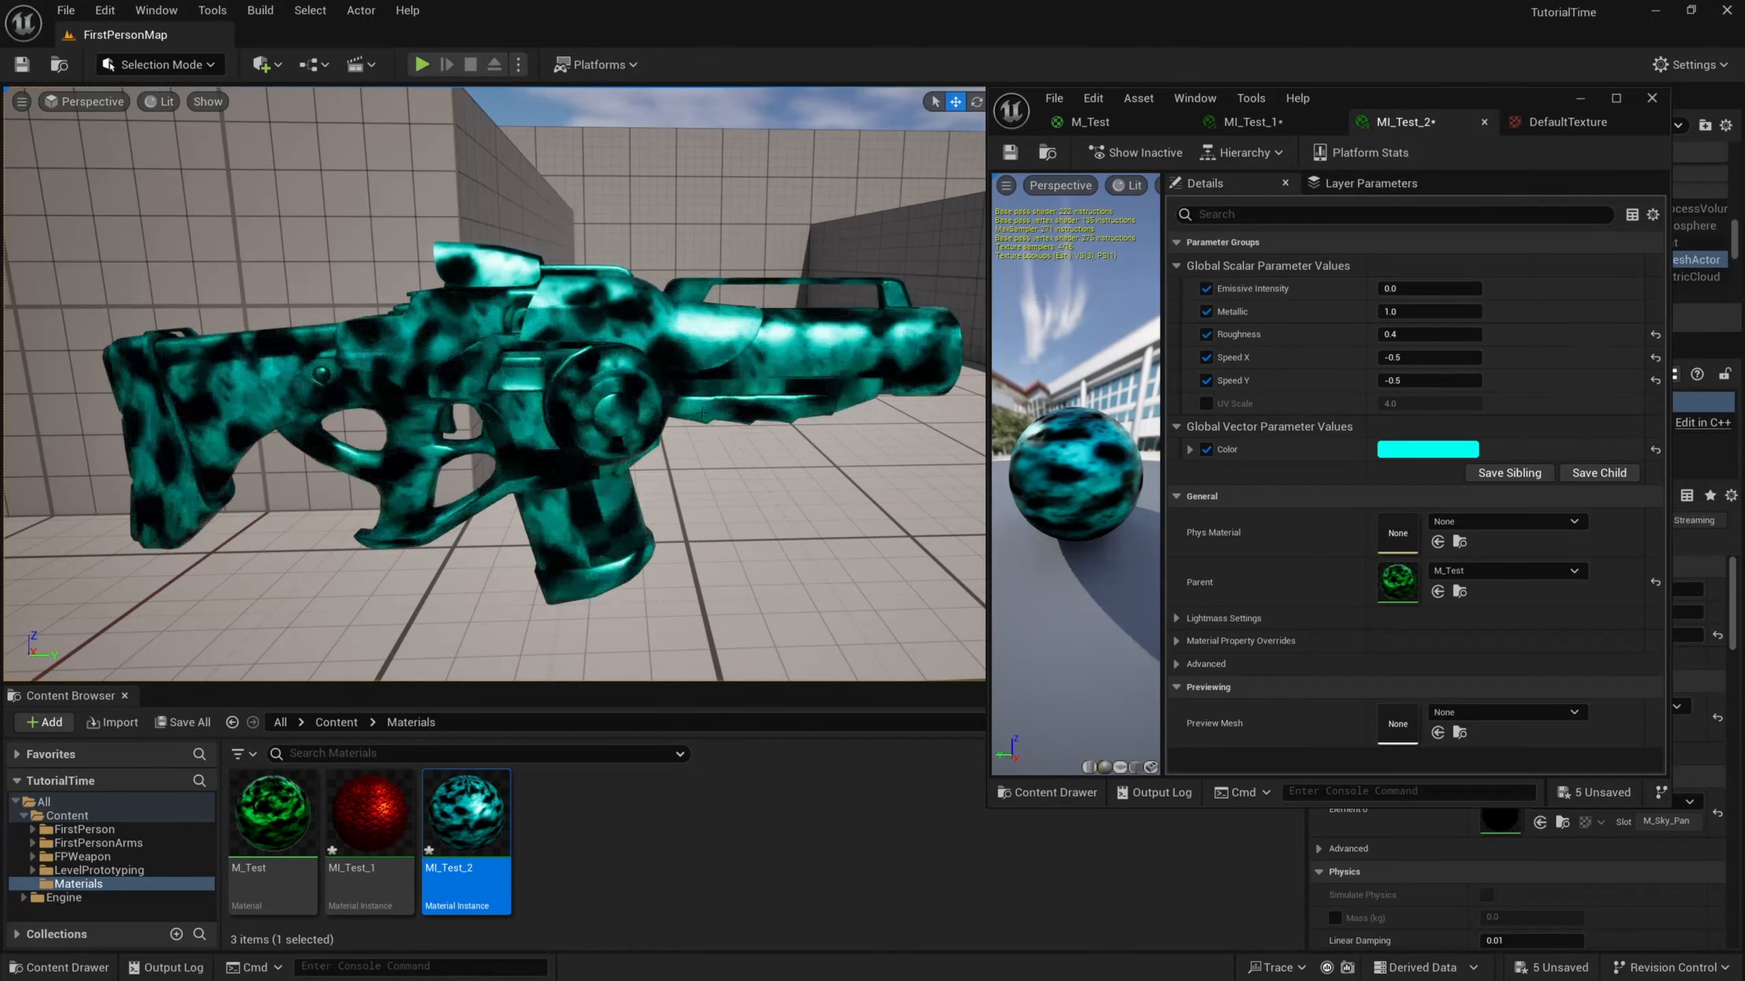
key("s")
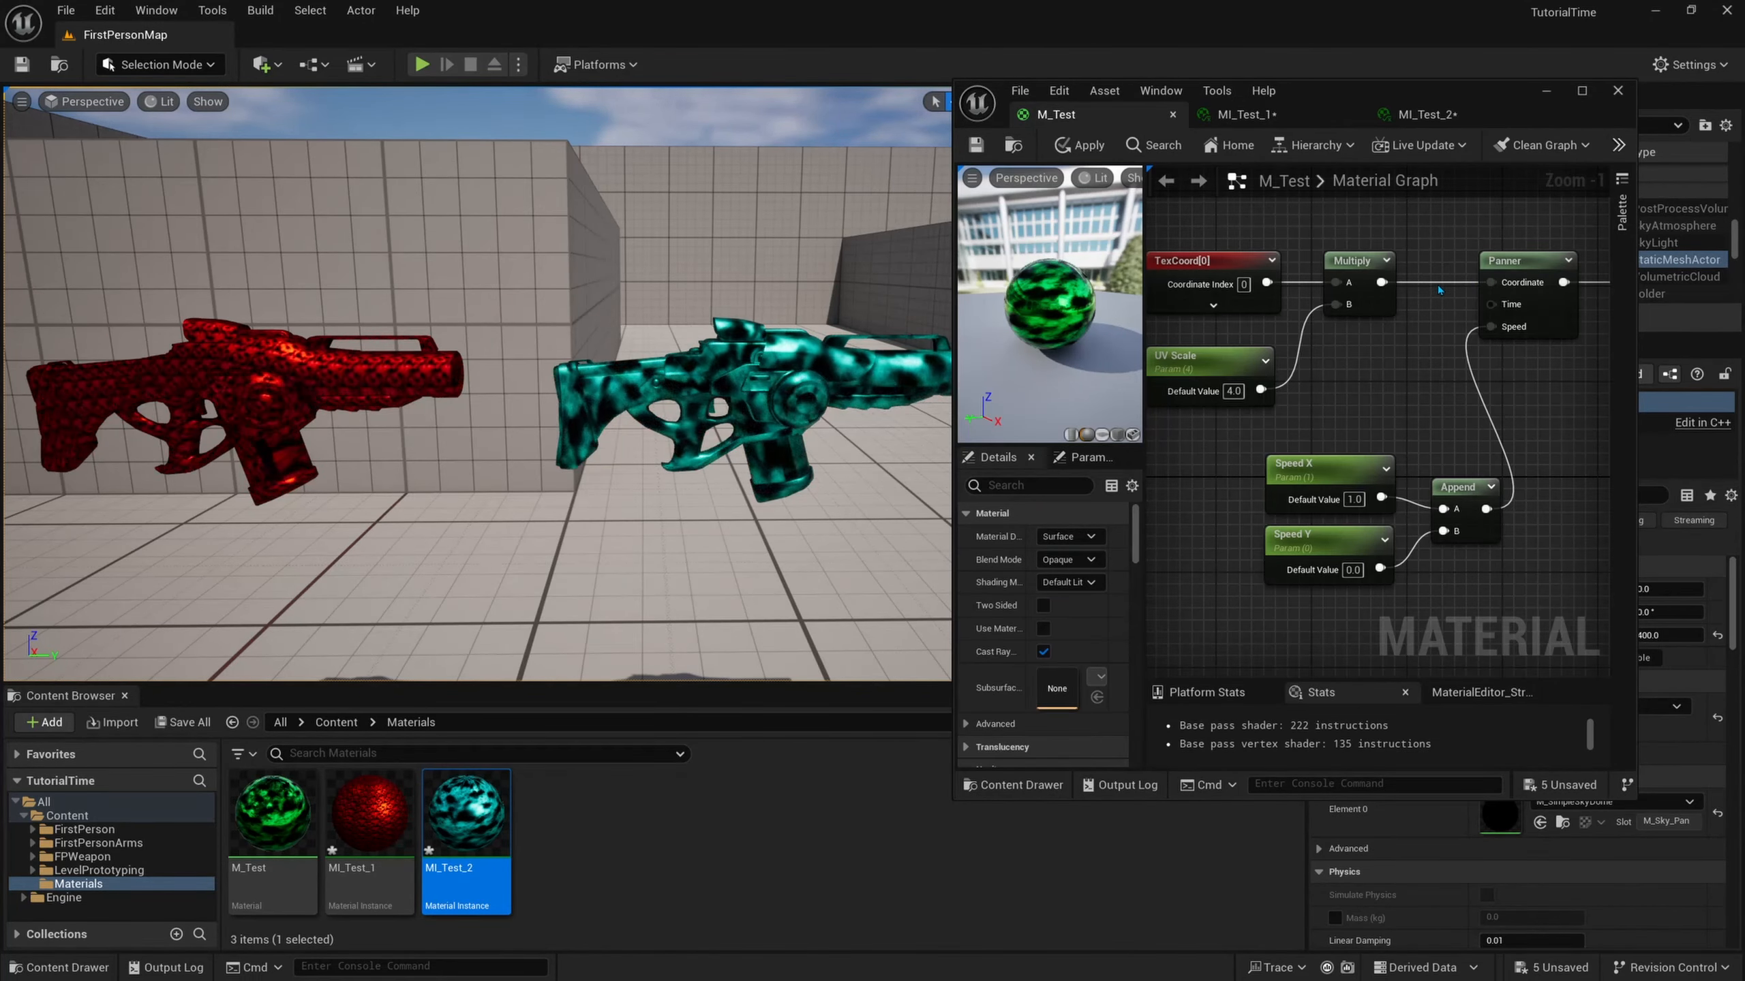
Return to M_Test's graph near the Texture Sample and maximize the material editor window.
left_click_drag(1376, 406, 1367, 550)
right_click_drag(1420, 407, 1284, 411)
right_click_drag(1390, 332, 1300, 335)
left_click(1583, 90)
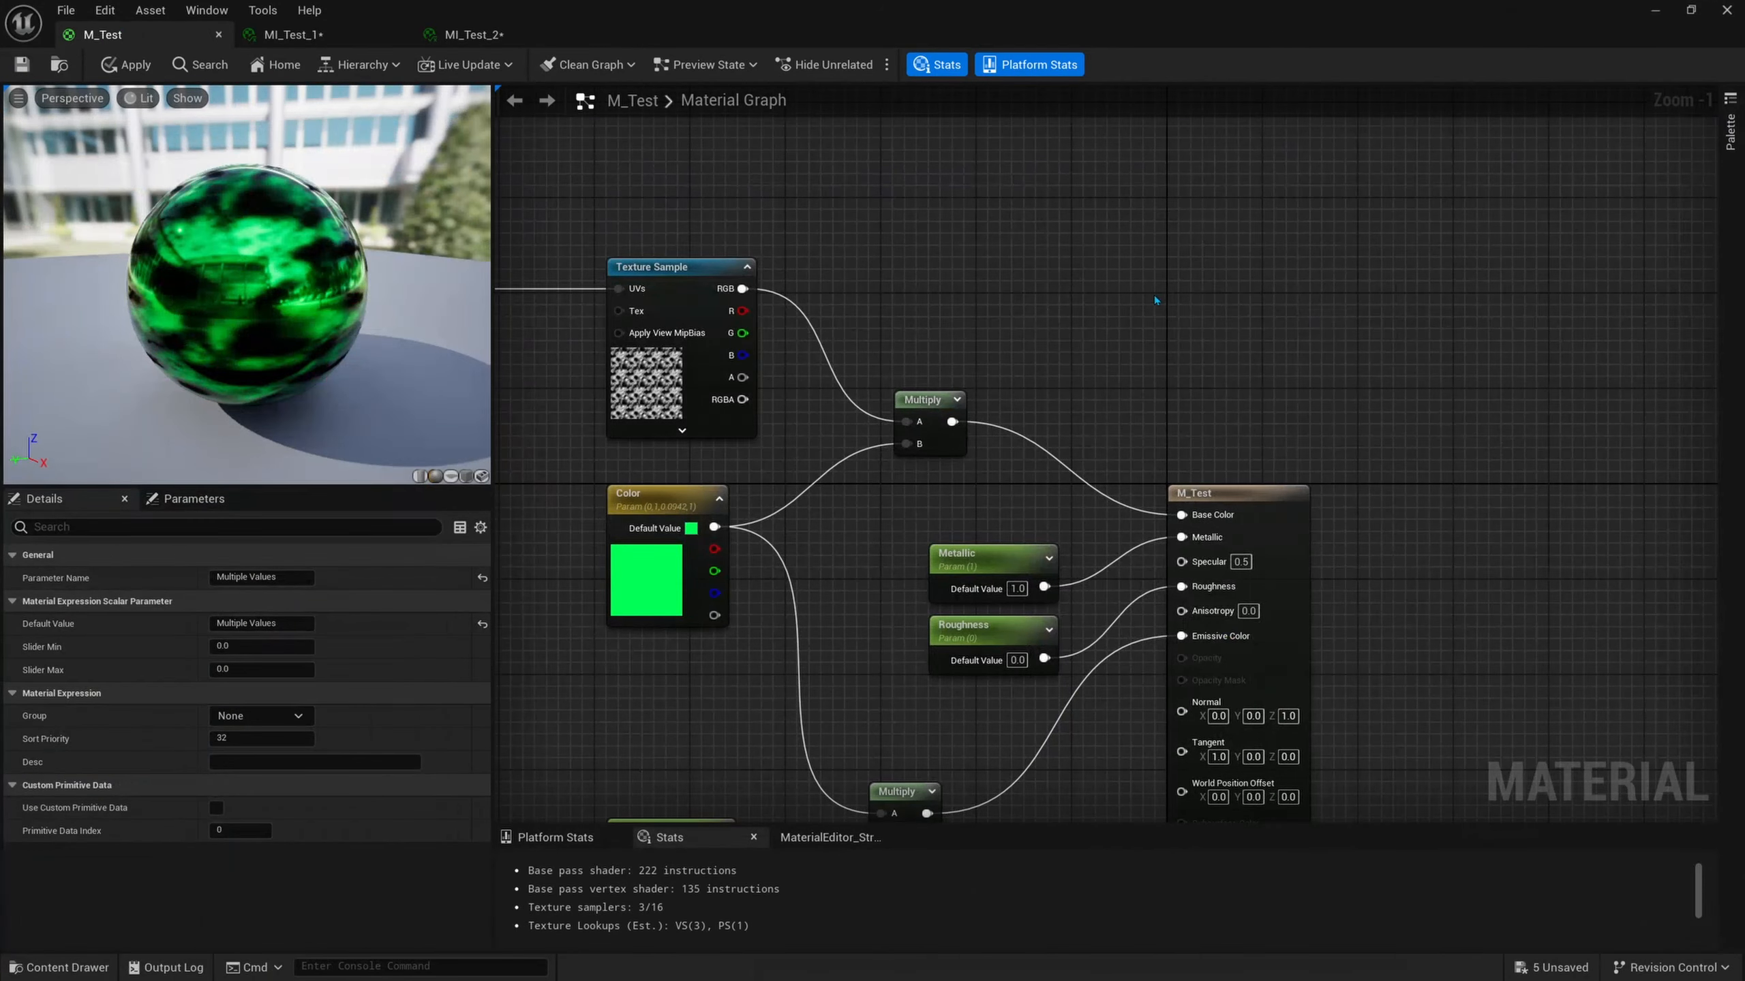
Add a LinearInterpolate node to M_Test and place it above the Multiply that feeds Base Color.
right_click(980, 268)
type("line")
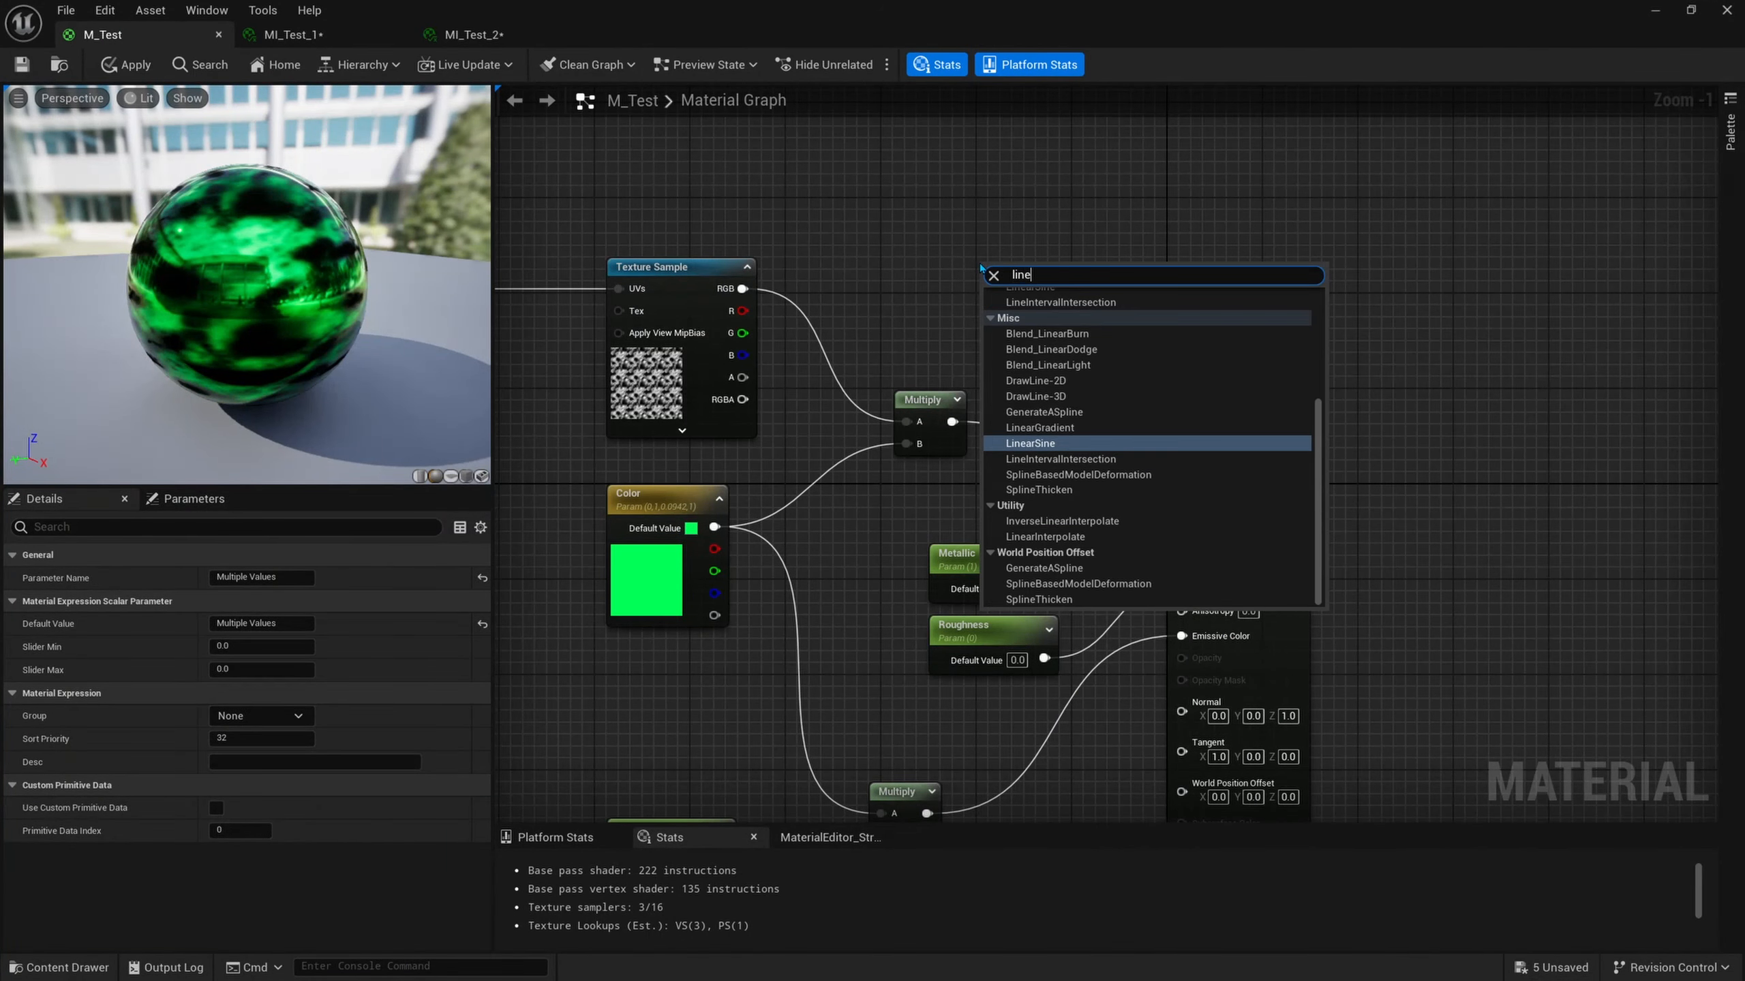
type("ar int")
key("Return")
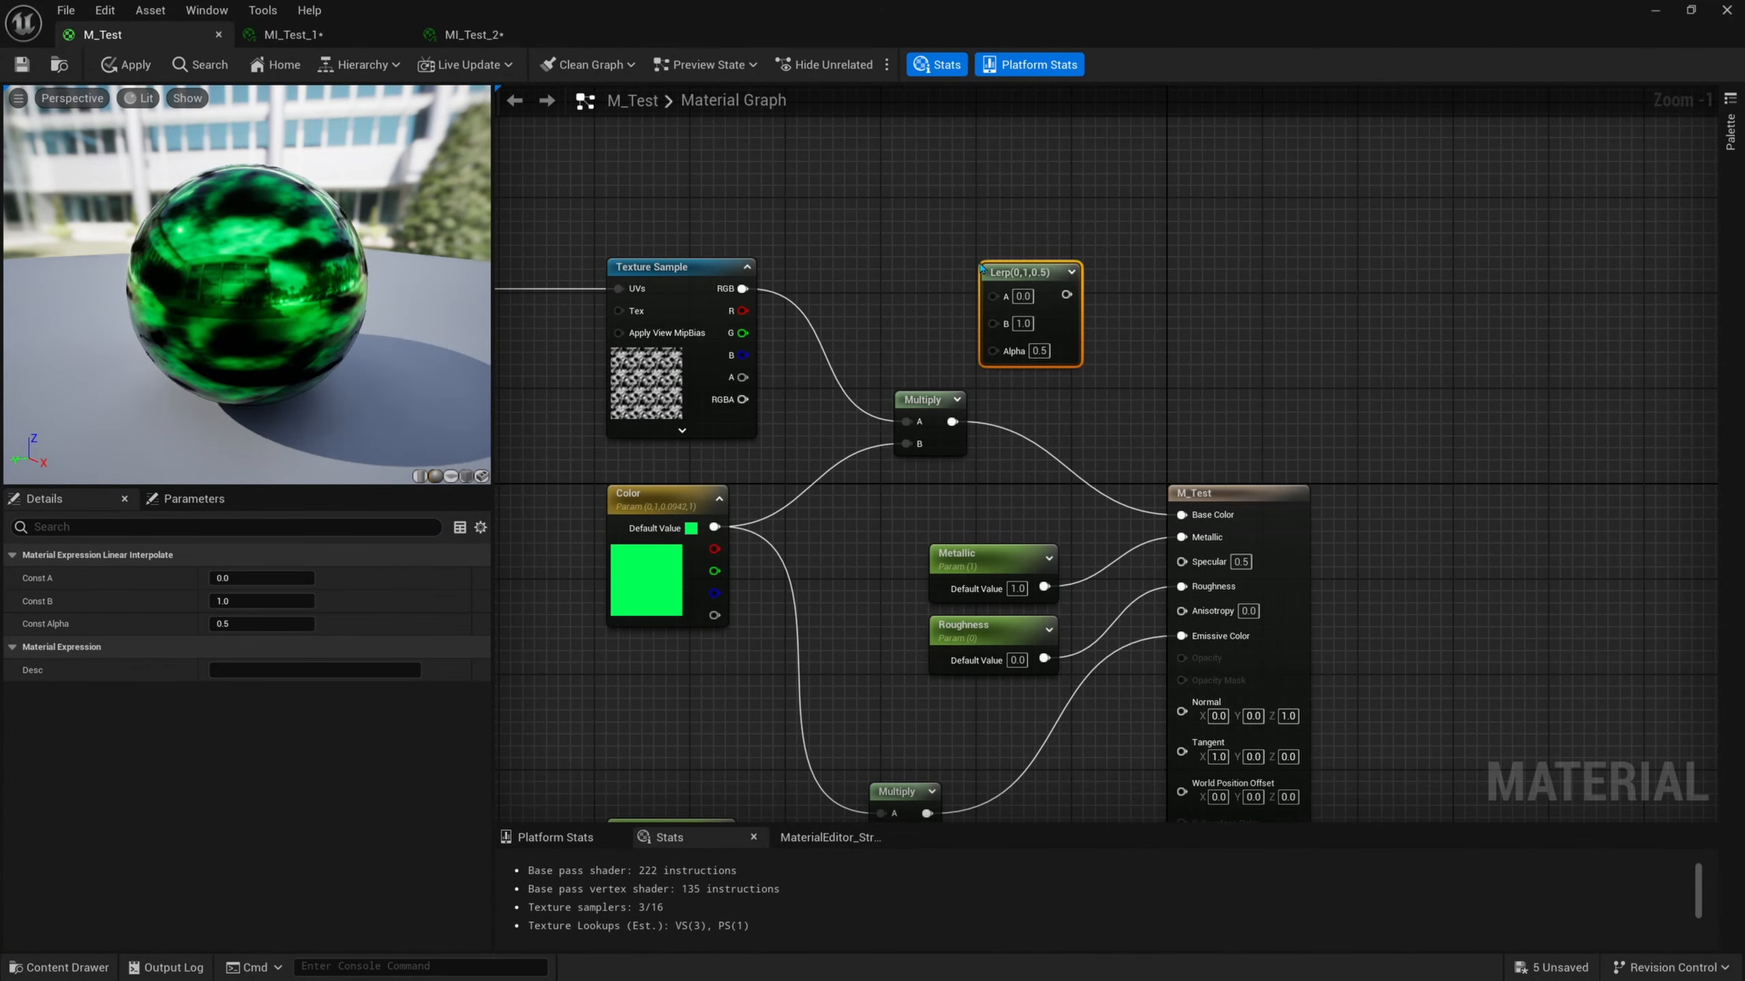
right_click_drag(1036, 269, 1261, 298)
left_click_drag(1261, 298, 1197, 250)
left_click(1171, 299)
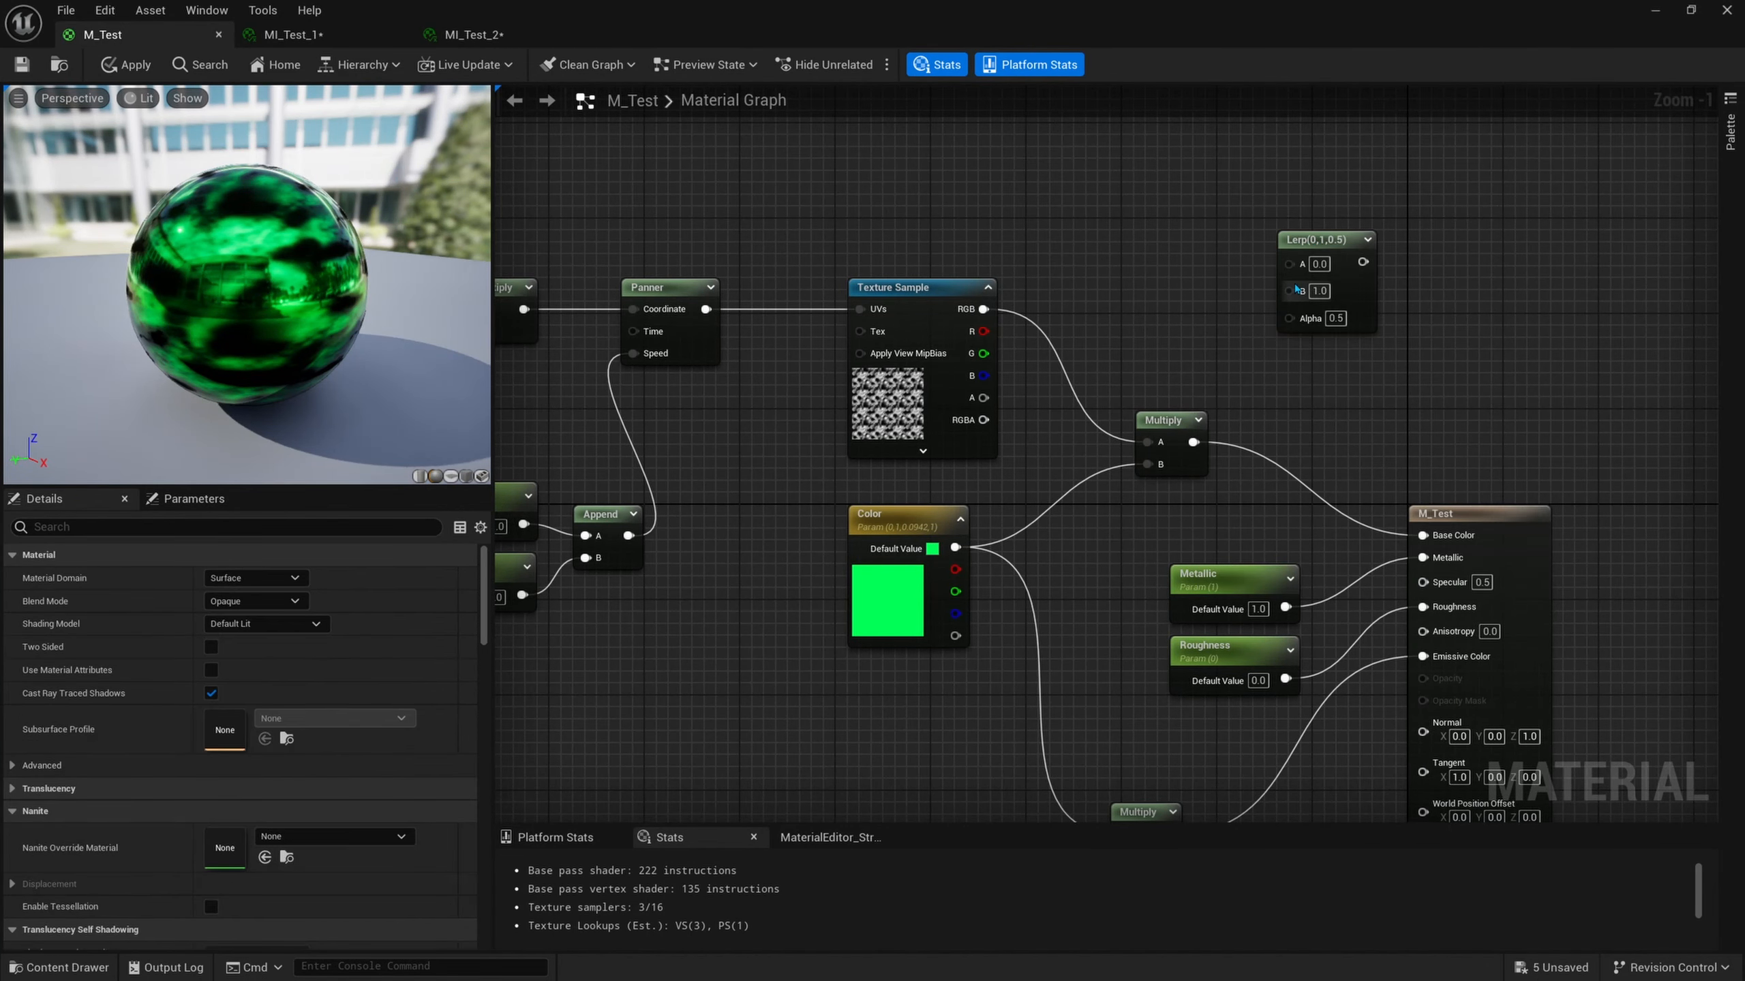
left_click_drag(1291, 292, 1144, 284)
left_click(1146, 288)
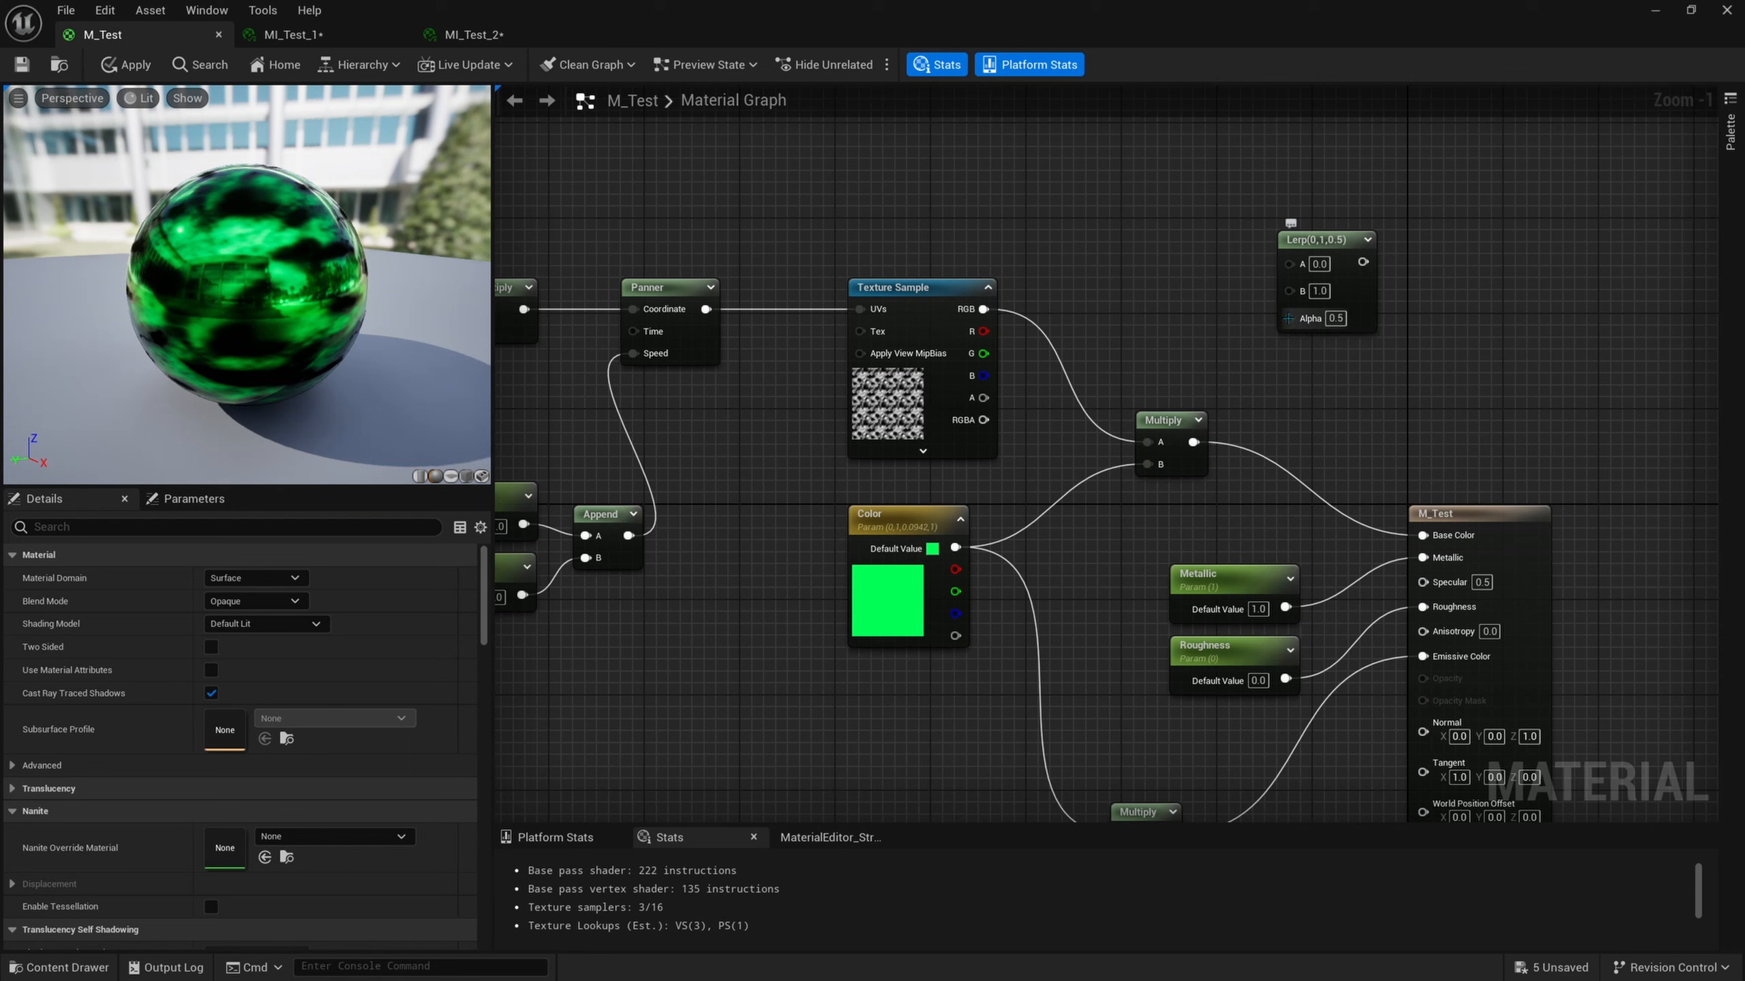
left_click_drag(1289, 320, 1183, 313)
left_click(1148, 273)
Duplicate the Color parameter, place the copy directly below the original, and rename it Color B.
right_click_drag(1167, 307, 1258, 400)
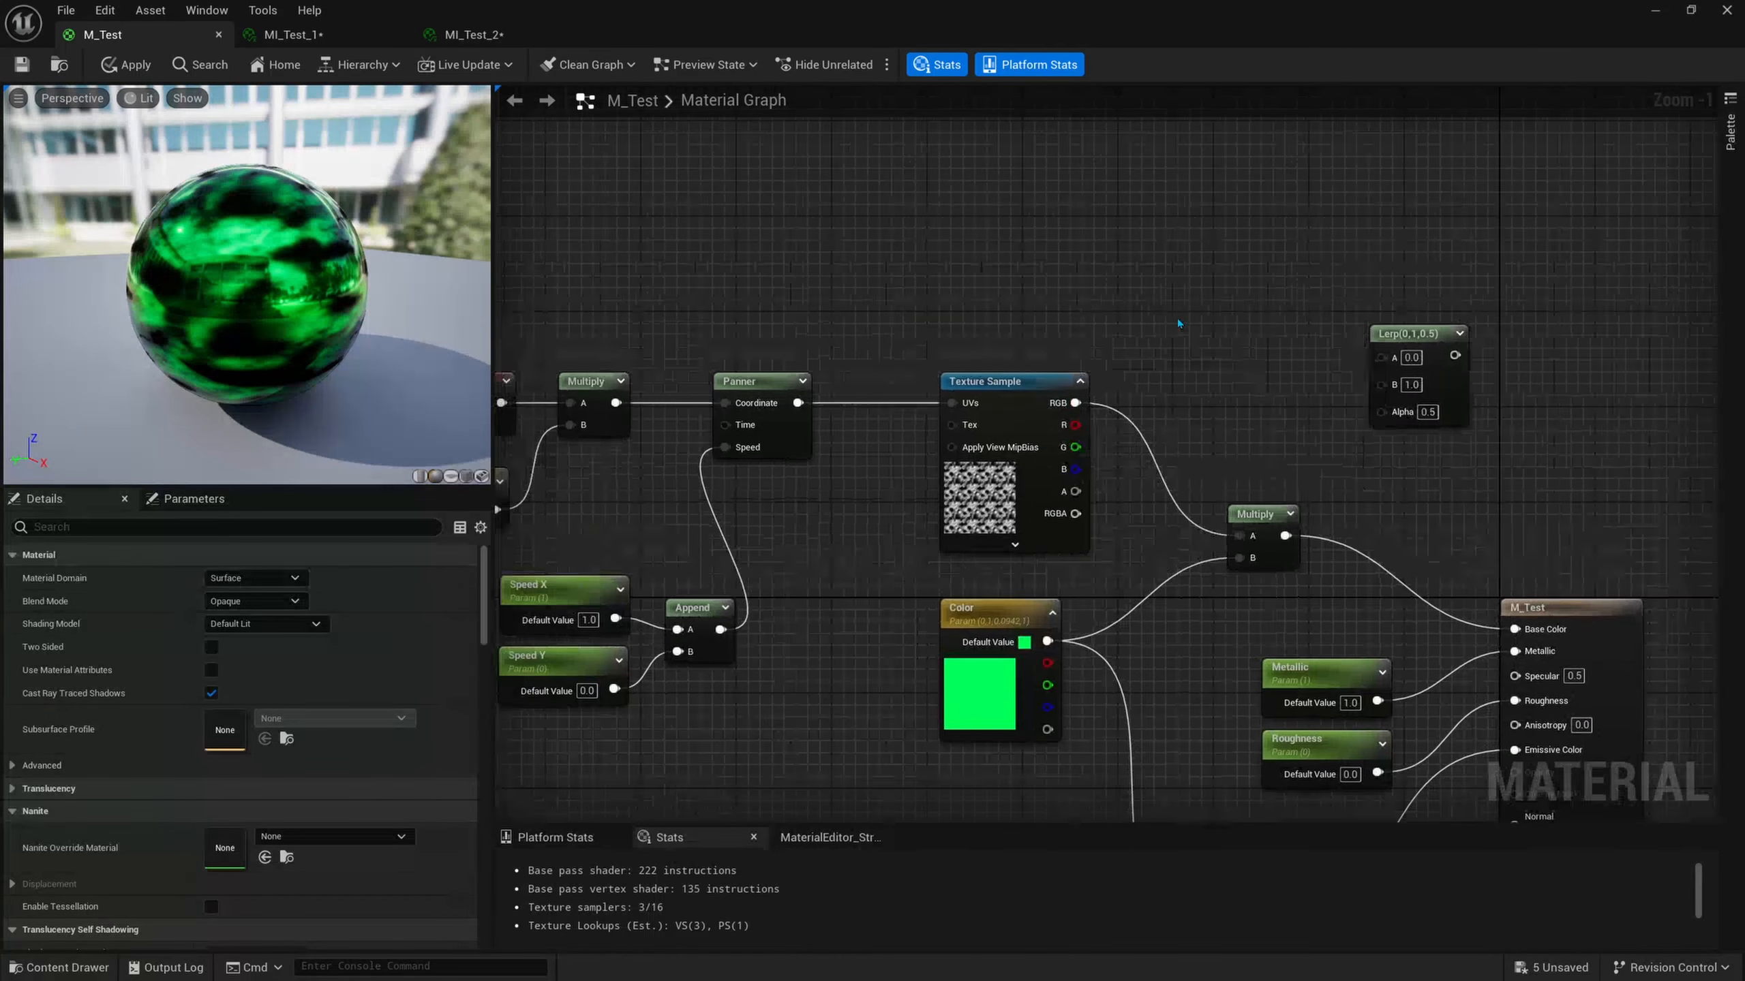
right_click_drag(1162, 291, 1195, 261)
right_click_drag(1156, 599, 1149, 450)
left_click(1013, 506)
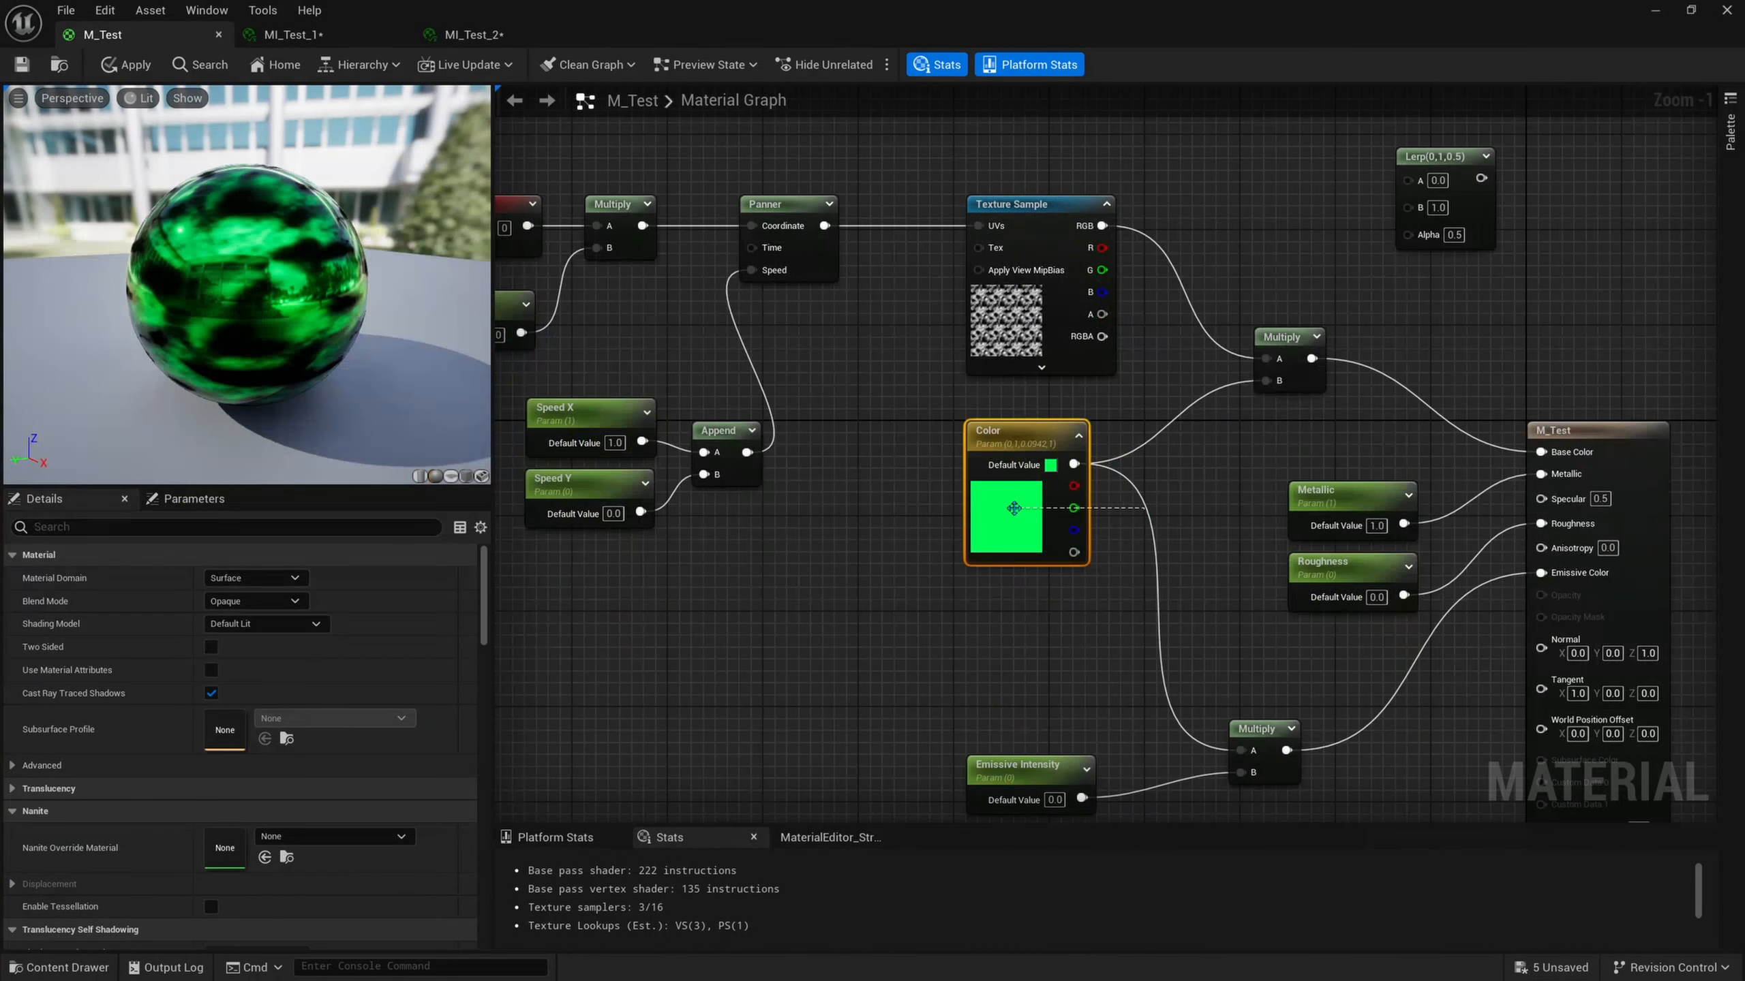
key("ctrl+d")
left_click_drag(1024, 642, 1025, 621)
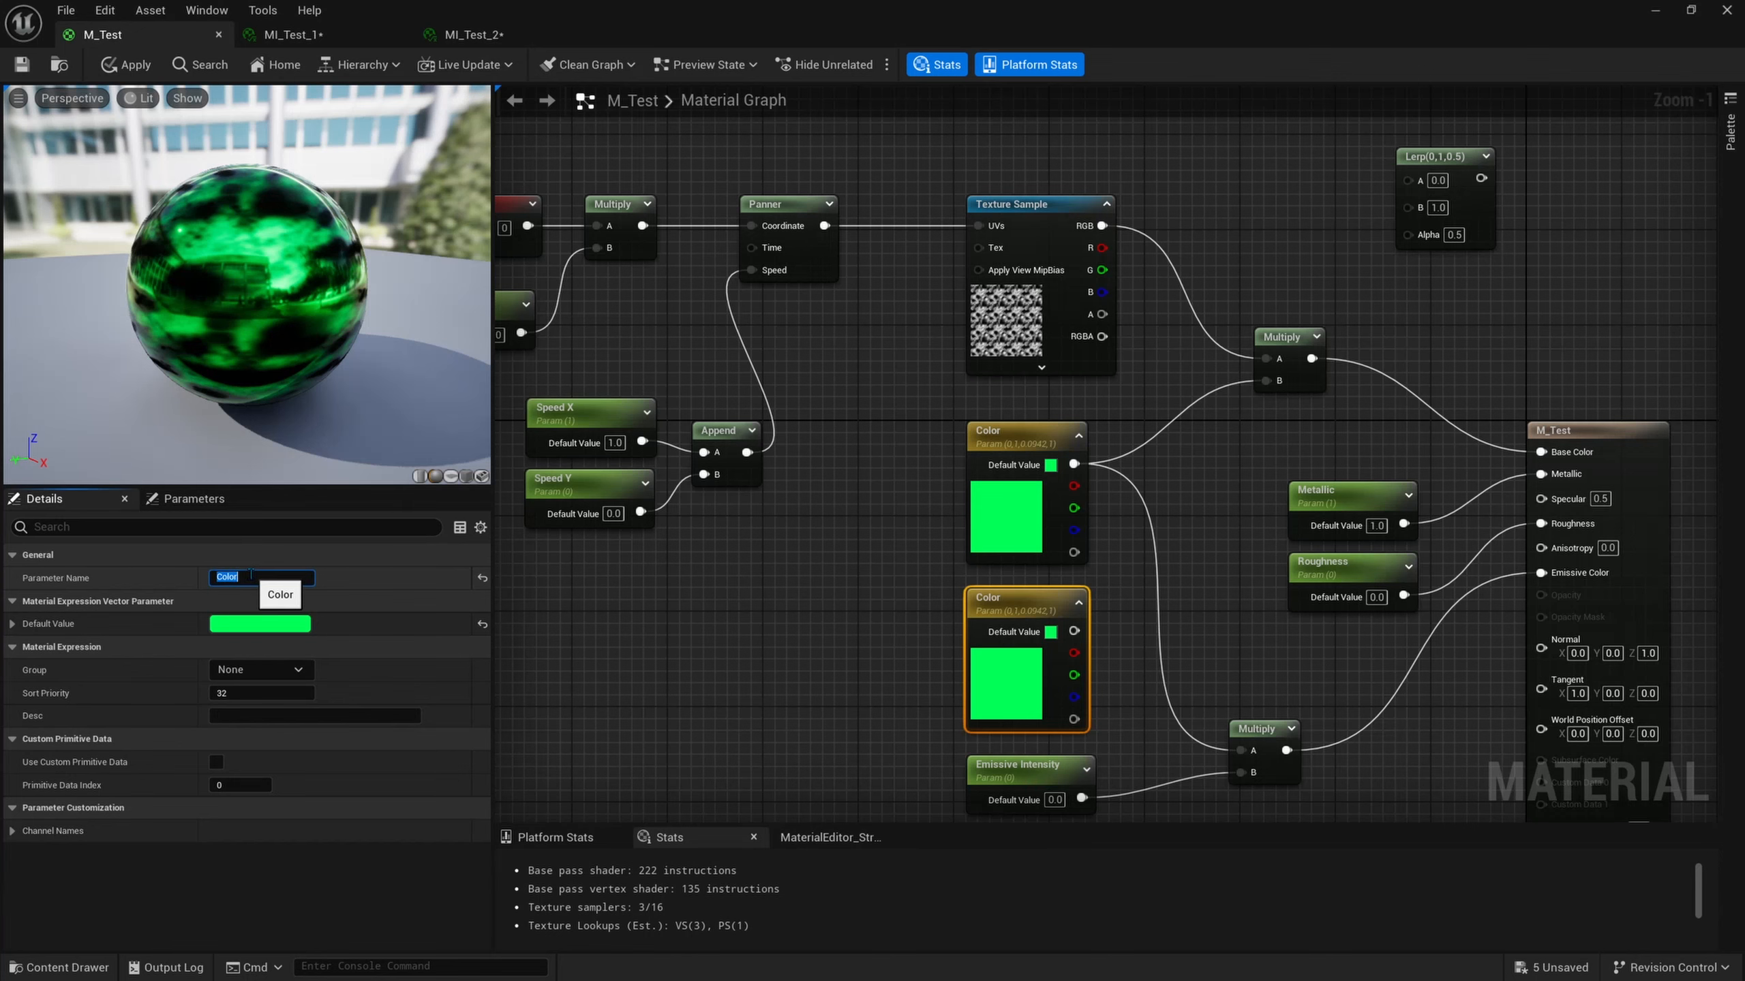
key("Return")
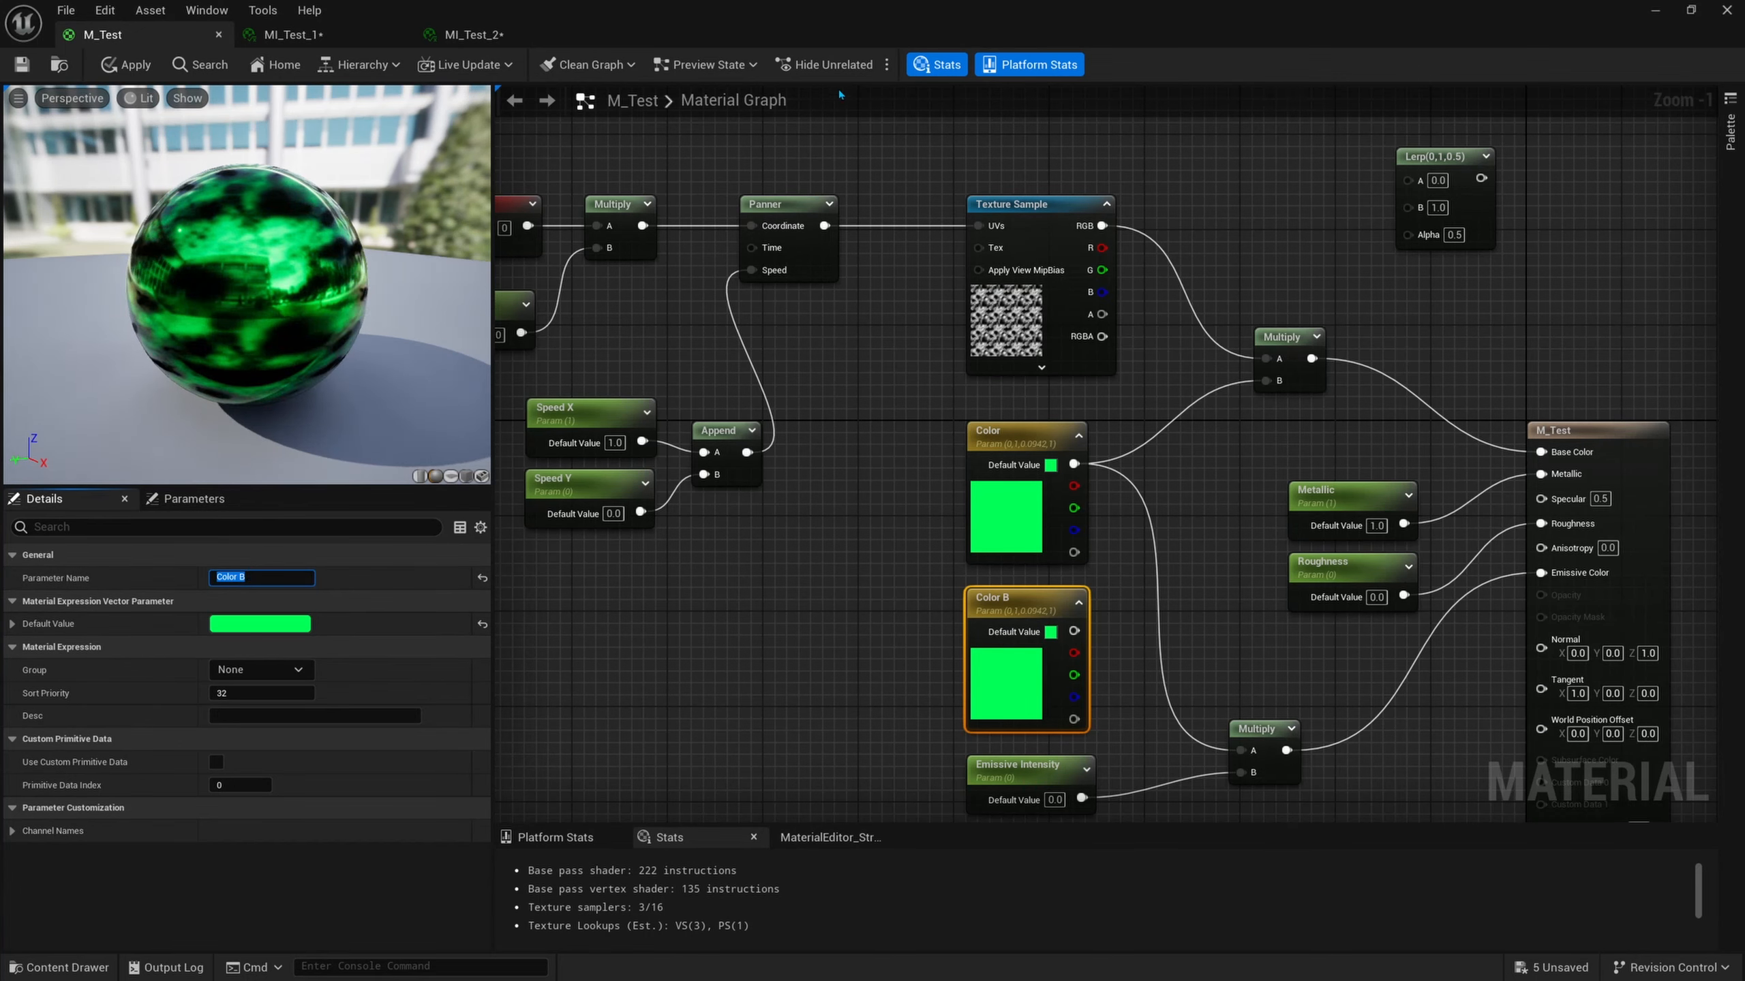
Connect Color and Color B to the Lerp's A and B inputs, feed its output into Base Color, and save M_Test.
right_click_drag(1158, 319, 1107, 333)
left_click_drag(1040, 477, 1023, 646)
left_click_drag(1427, 193, 1489, 467)
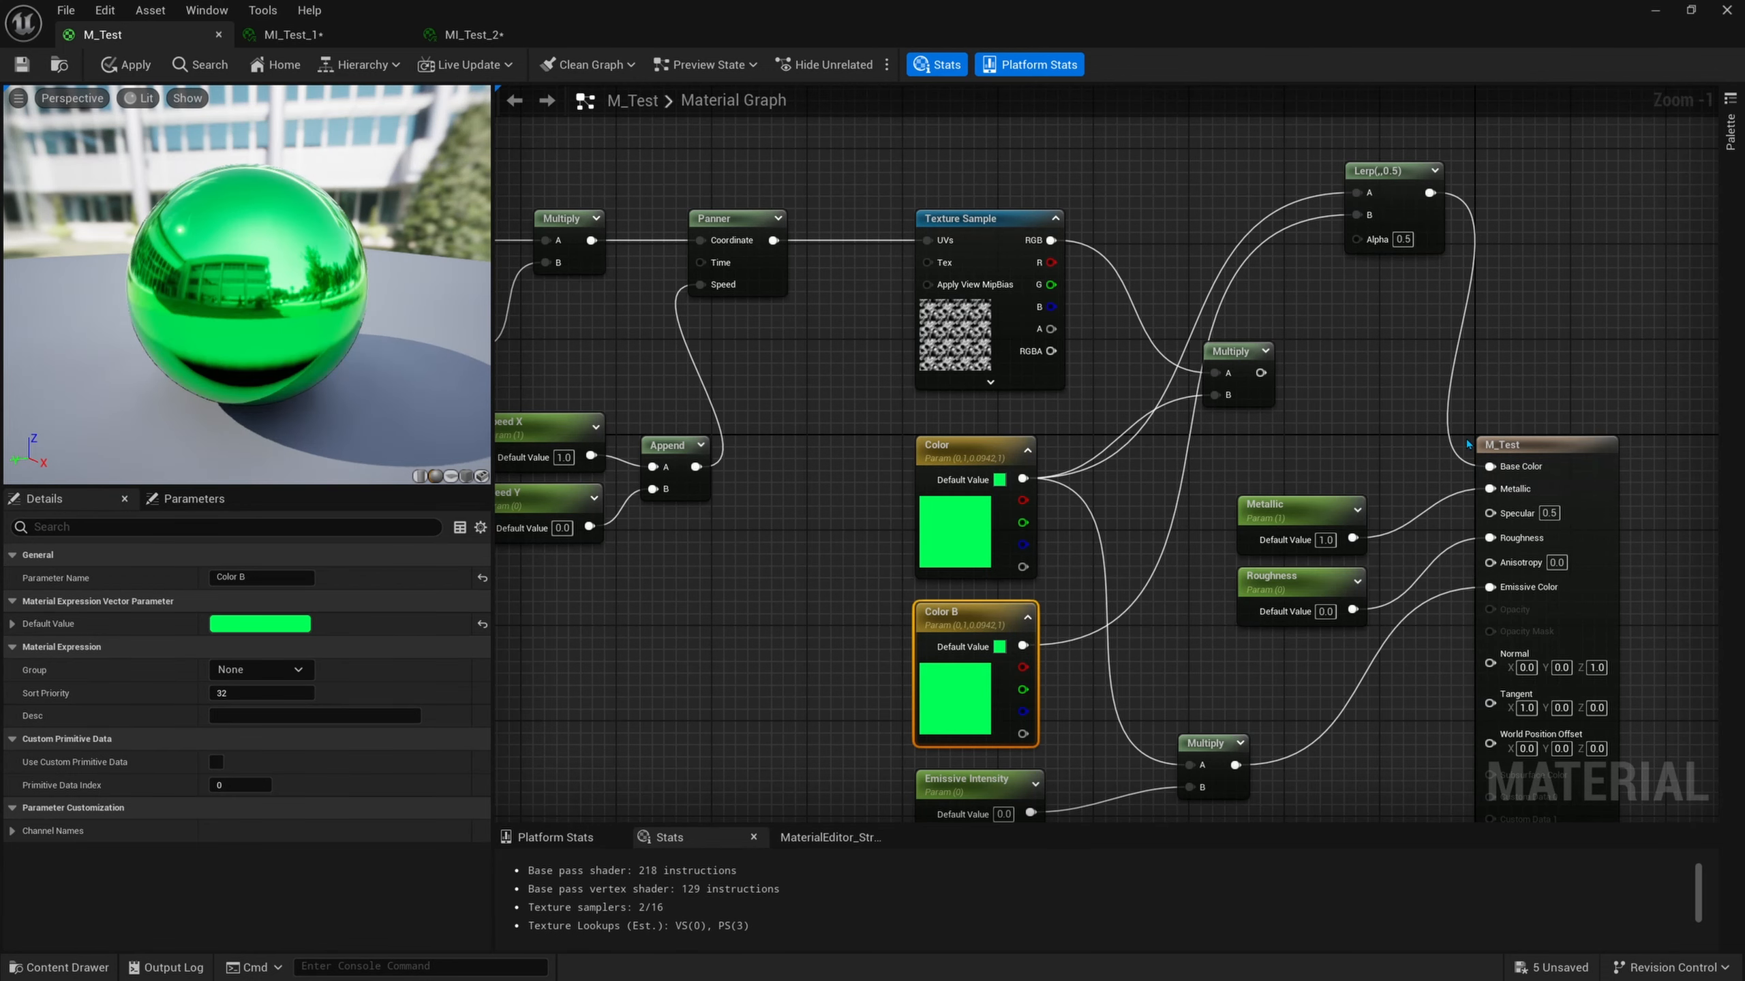
left_click(23, 66)
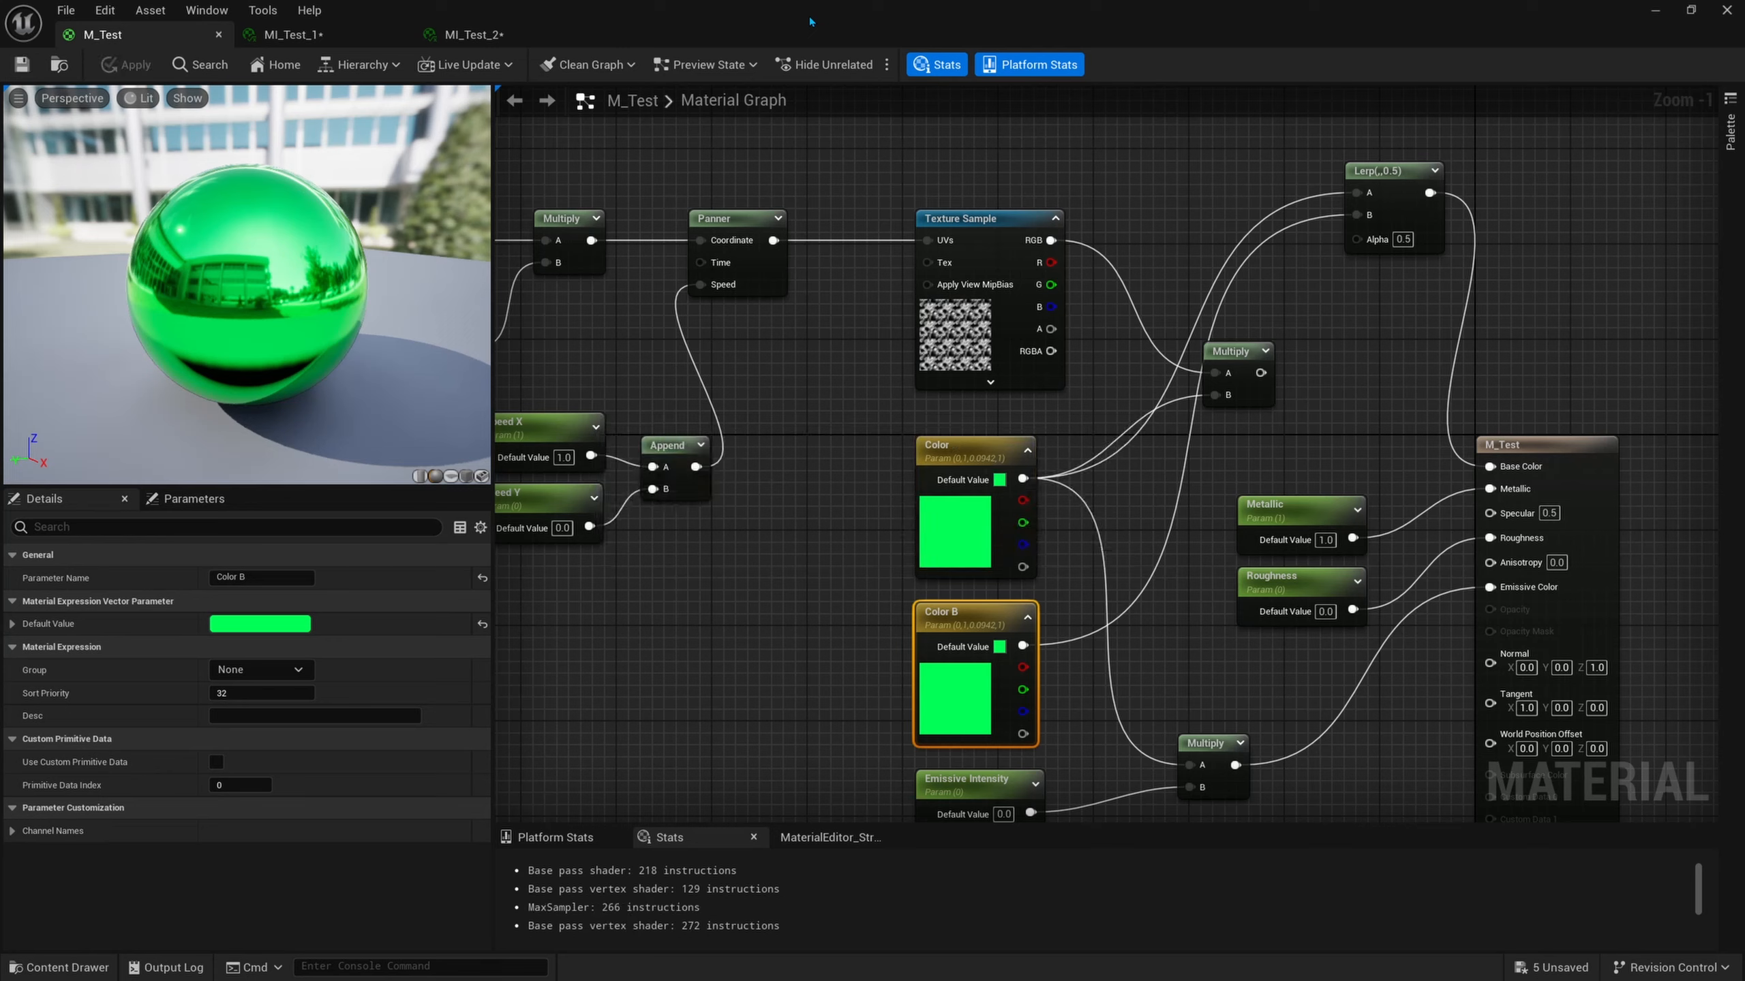
Shrink the material editor window beside the level viewport, frame the MI_Test_2 rifle, and open MI_Test_2.
left_click_drag(812, 21, 1298, 152)
key("d")
right_click_drag(572, 302, 571, 303)
key("w")
left_click(573, 303)
left_click(1414, 161)
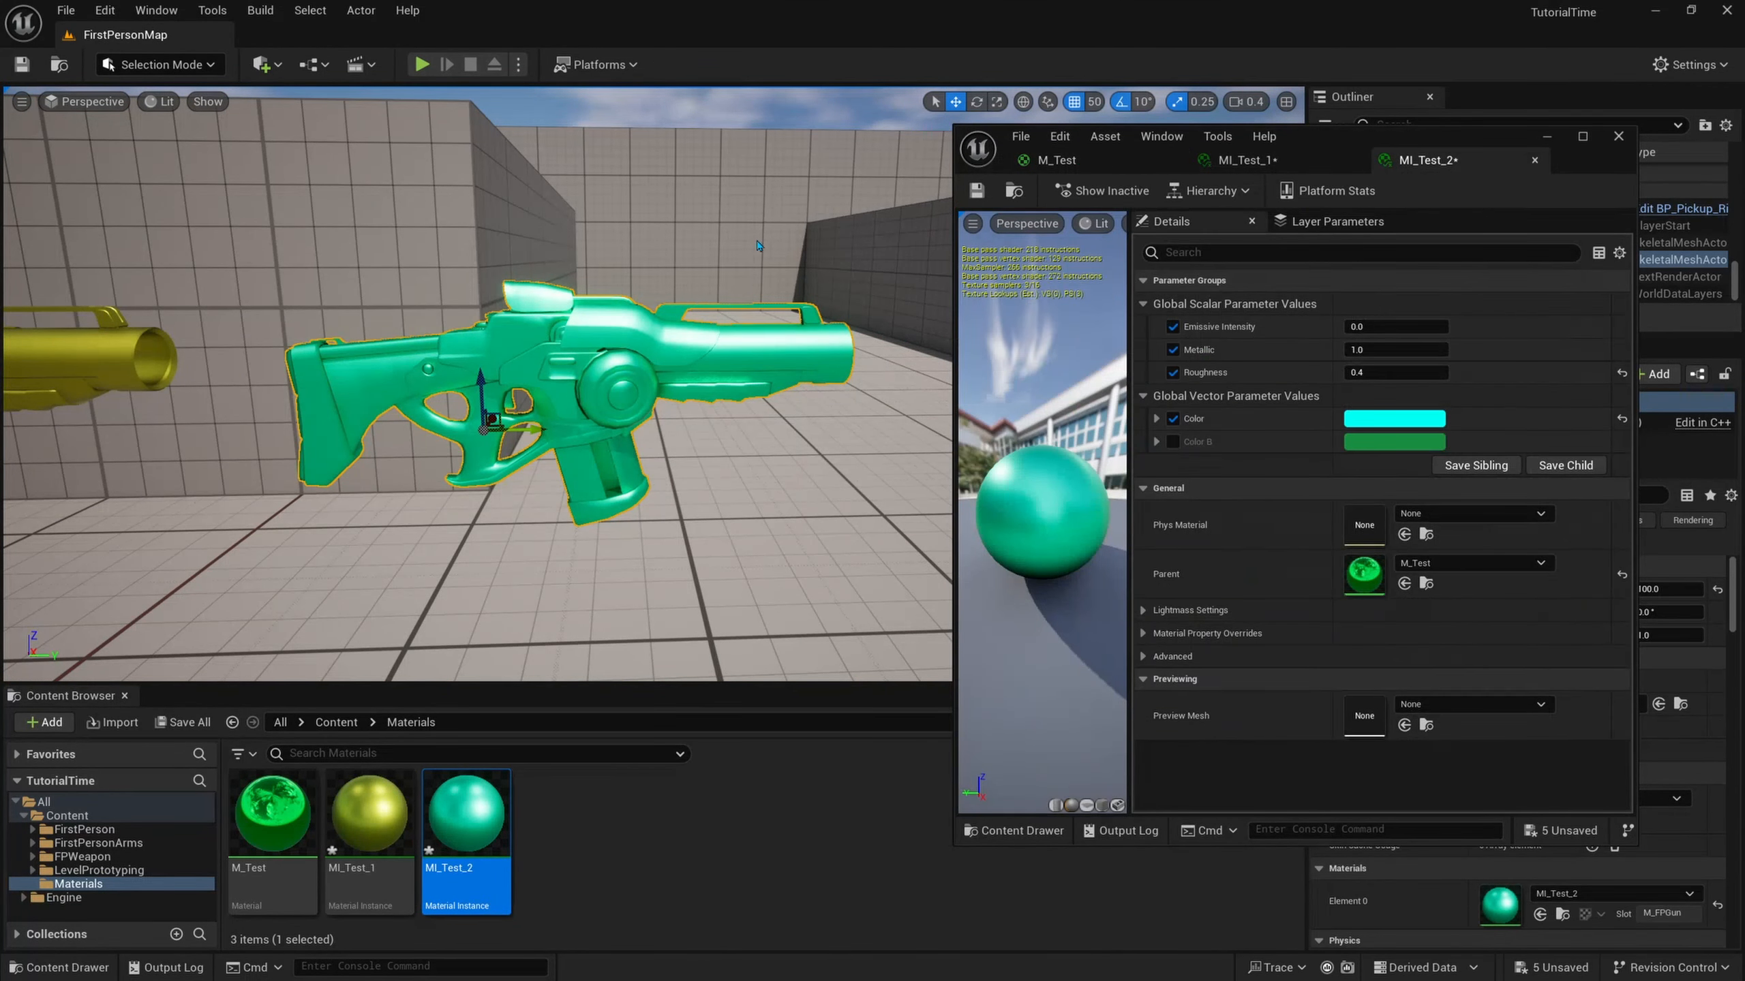
In MI_Test_2, set Color to blue (sRGB hex 0034FFFF) and Color B to red (FF000BFF).
left_click(1400, 419)
left_click_drag(1086, 497, 1161, 528)
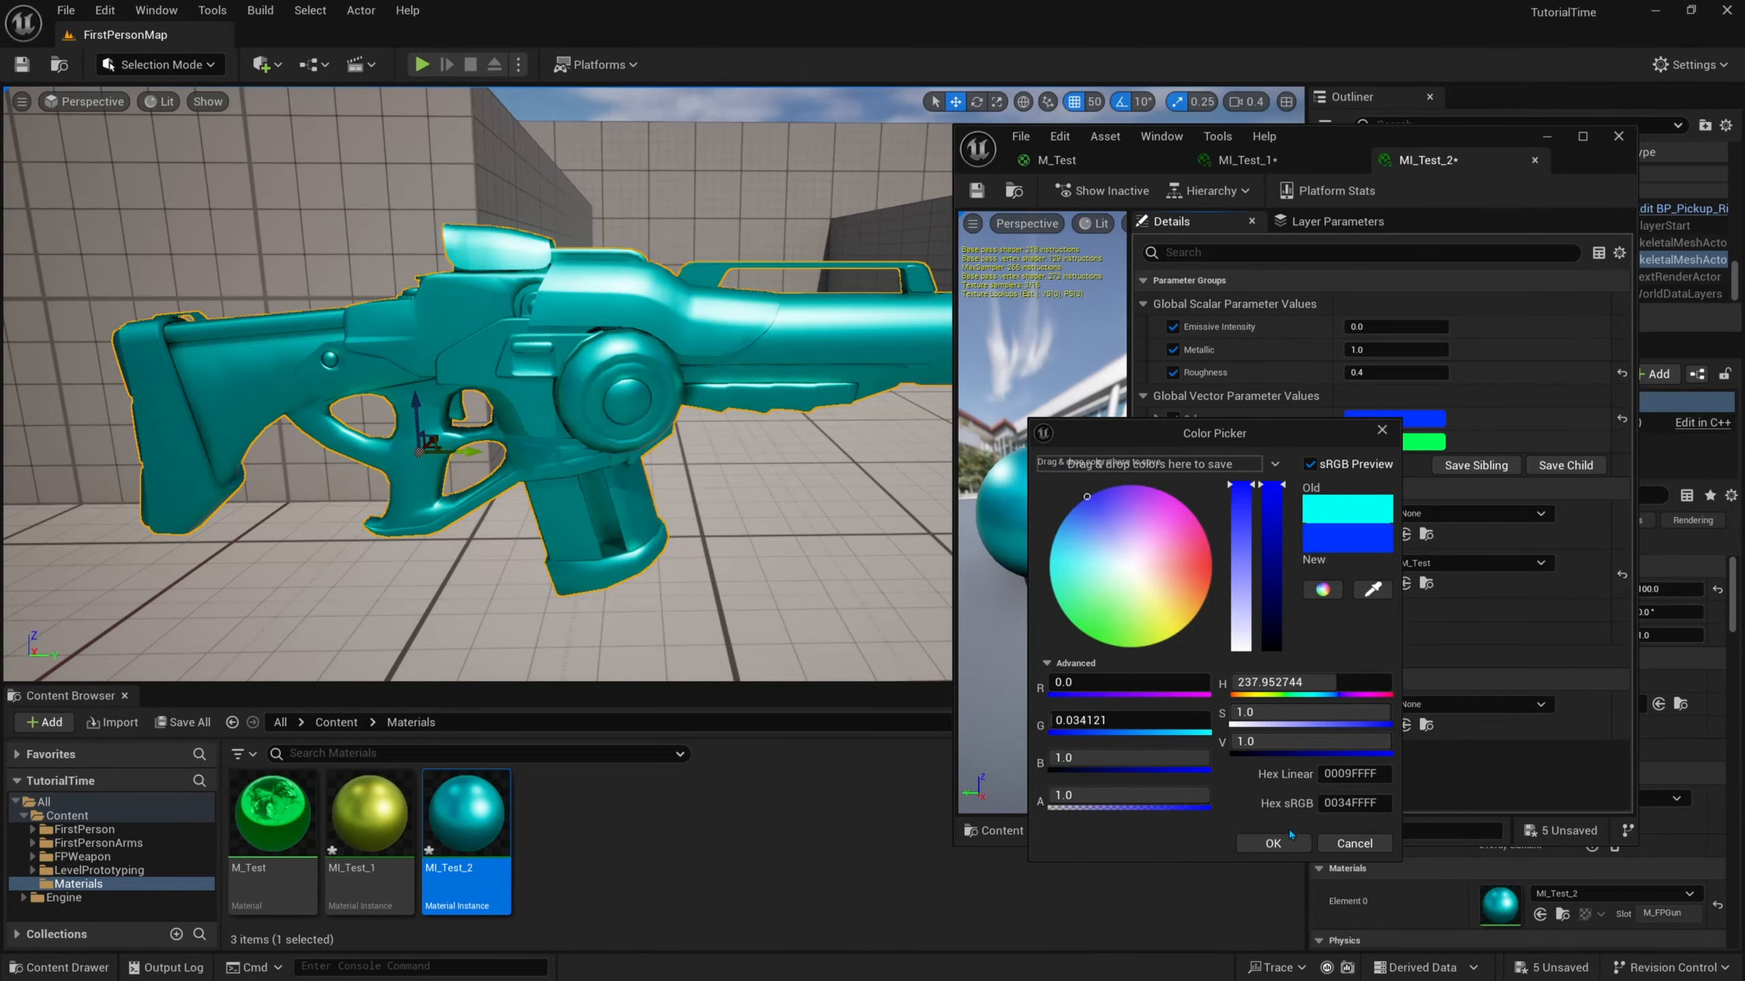
left_click(1289, 834)
left_click(1394, 442)
left_click_drag(1511, 604, 1599, 589)
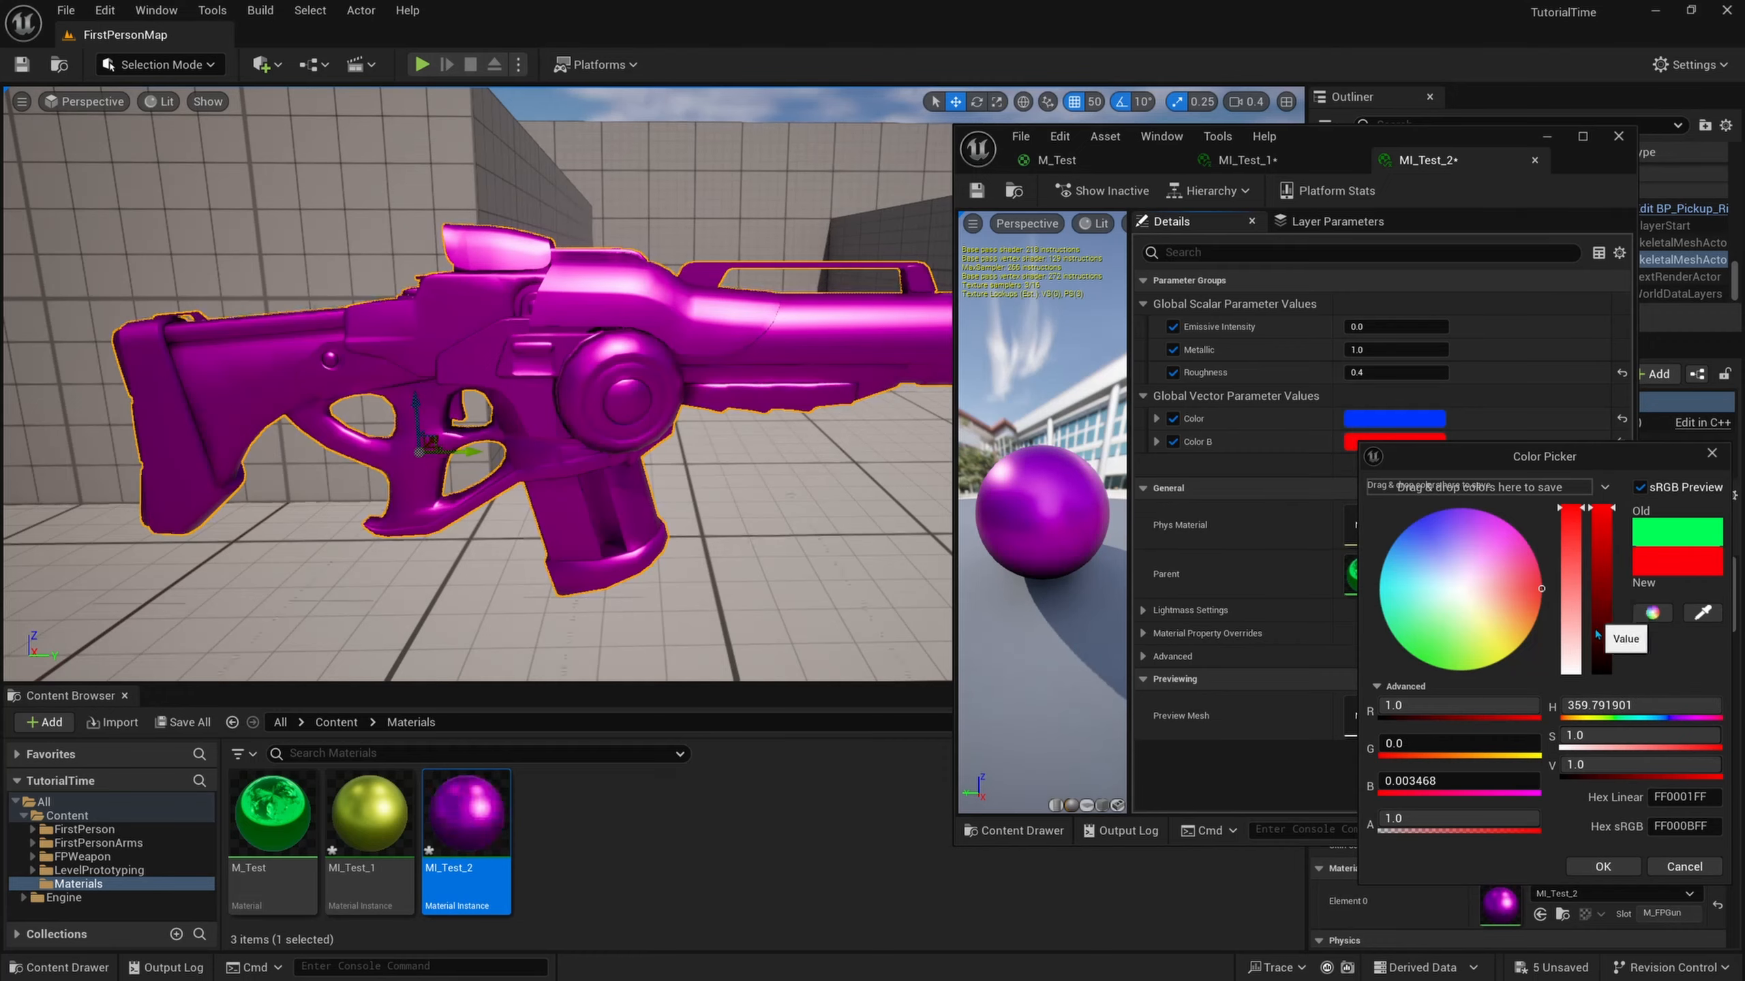
left_click(1594, 869)
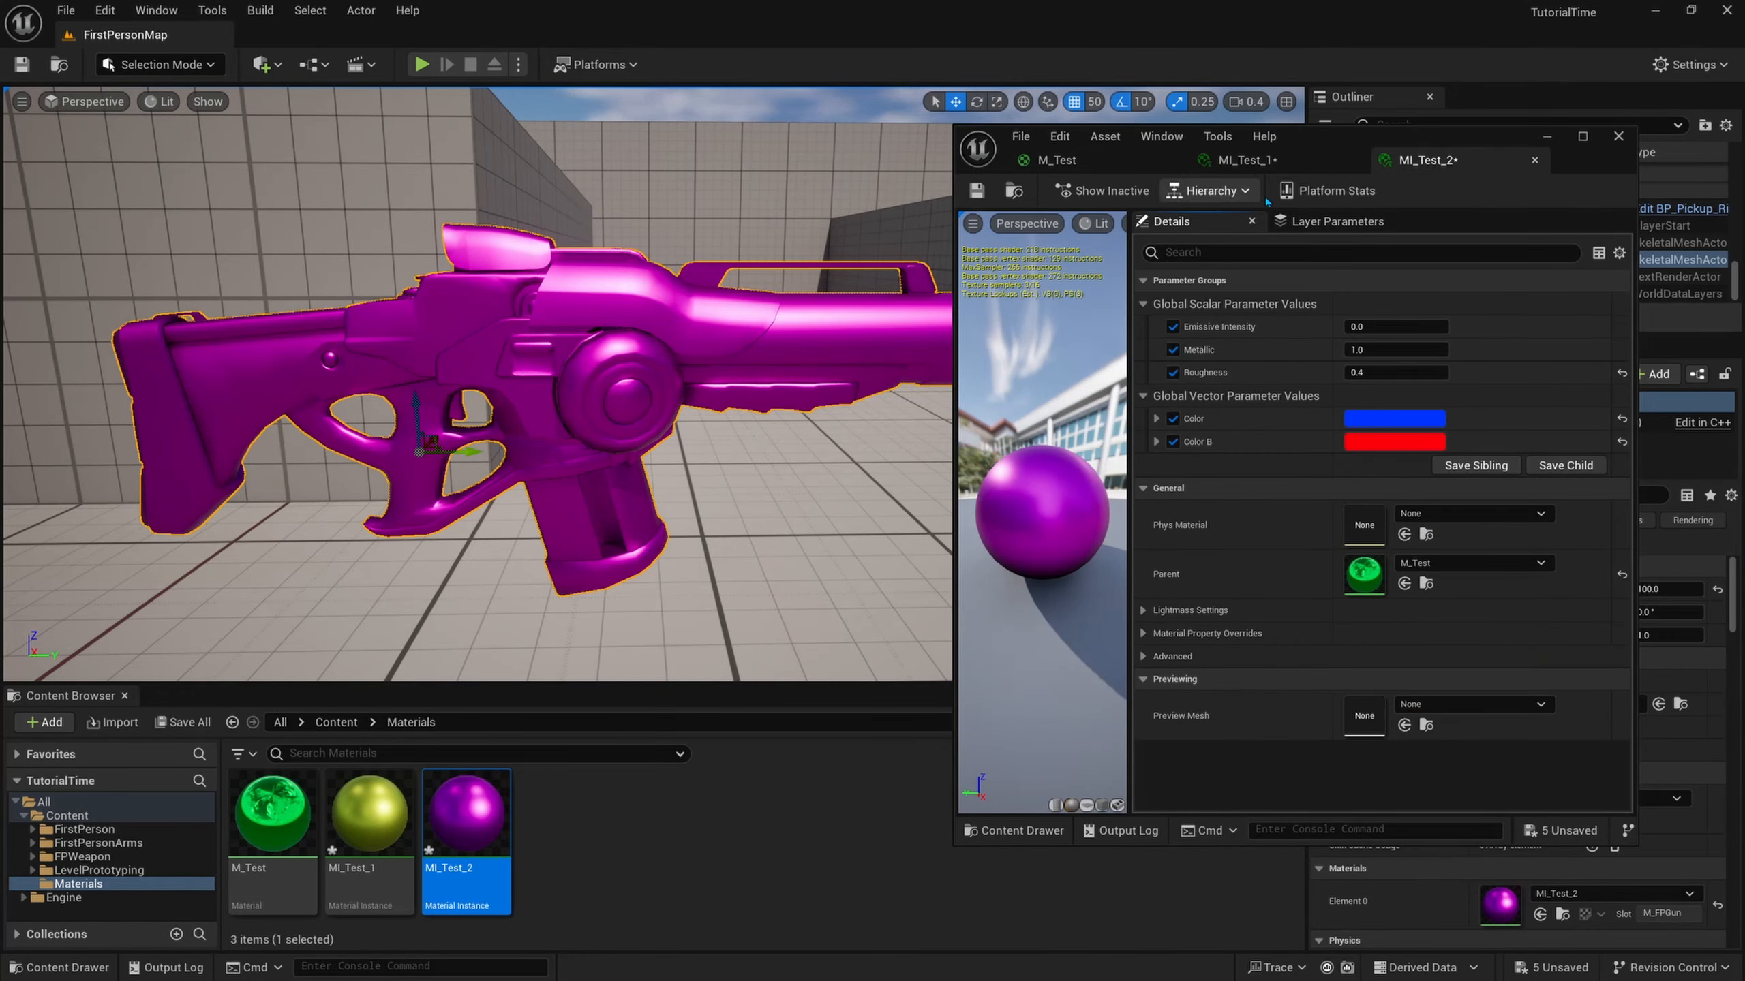
Return to M_Test with the editor maximized and connect the Texture Sample's RGB output to the Lerp's Alpha input.
left_click(1086, 158)
left_click(1582, 136)
right_click_drag(1375, 270, 1211, 379)
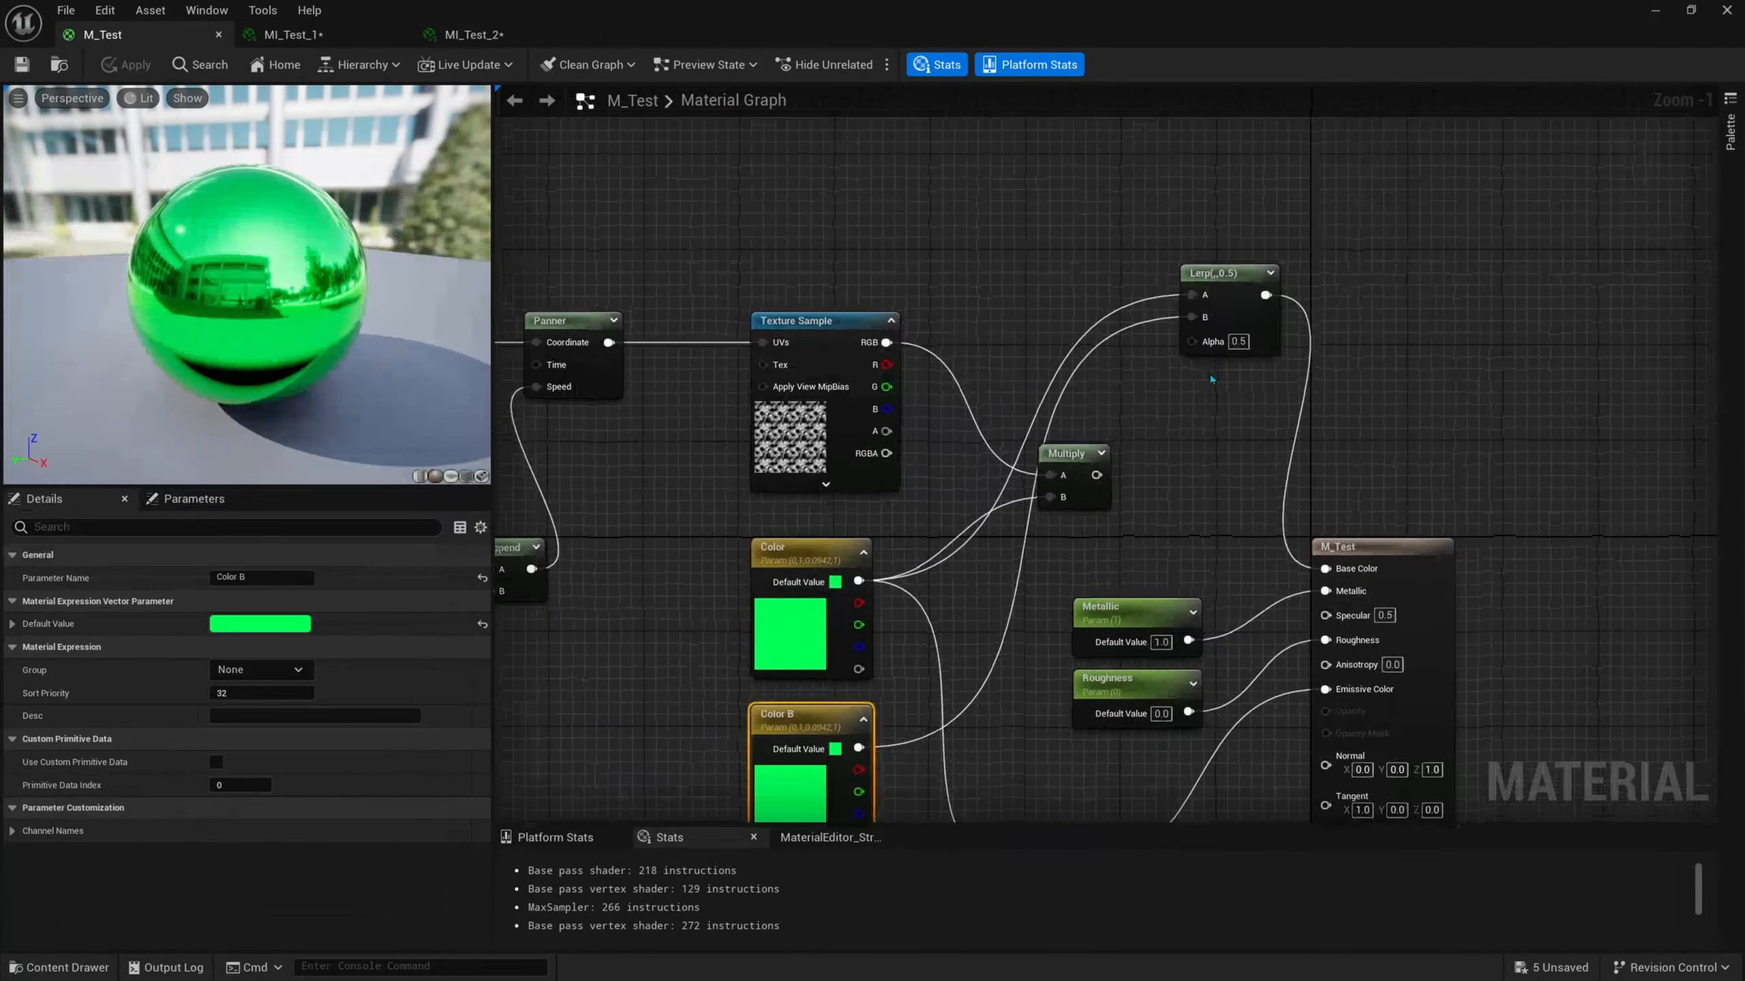
scroll(1211, 379, "up", 1)
left_click_drag(1192, 339, 1190, 468)
left_click(1161, 393)
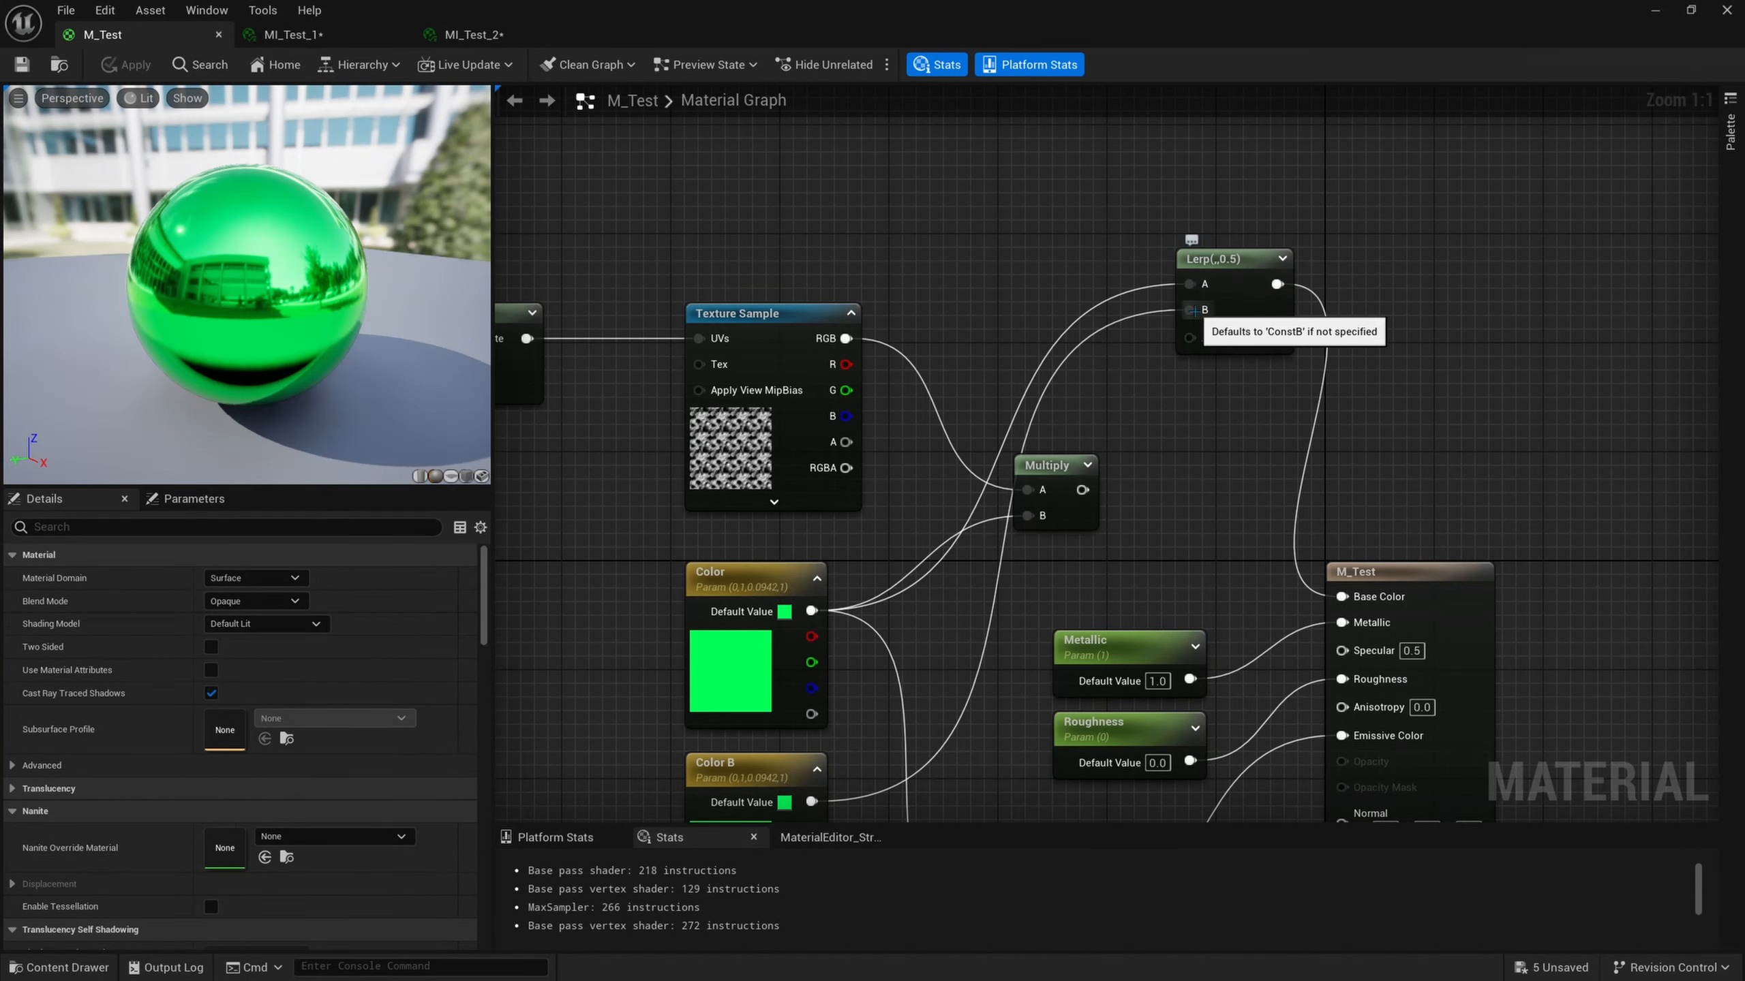
right_click_drag(1171, 405, 1291, 374)
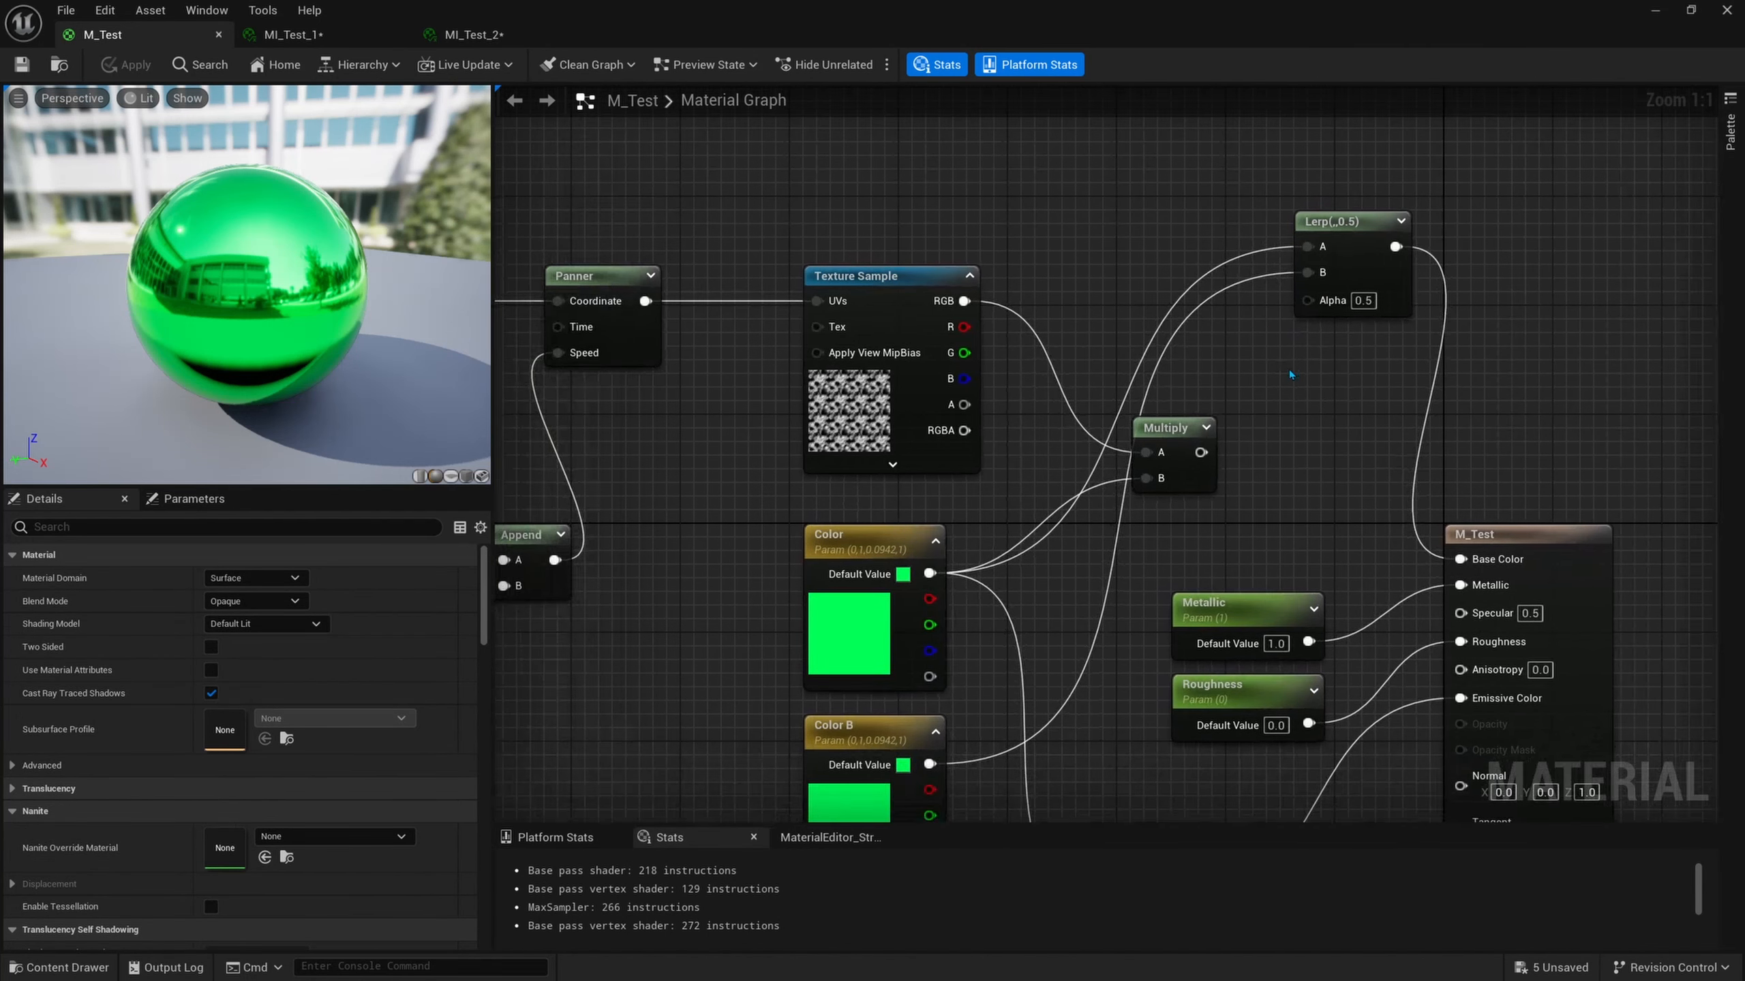
left_click(866, 408)
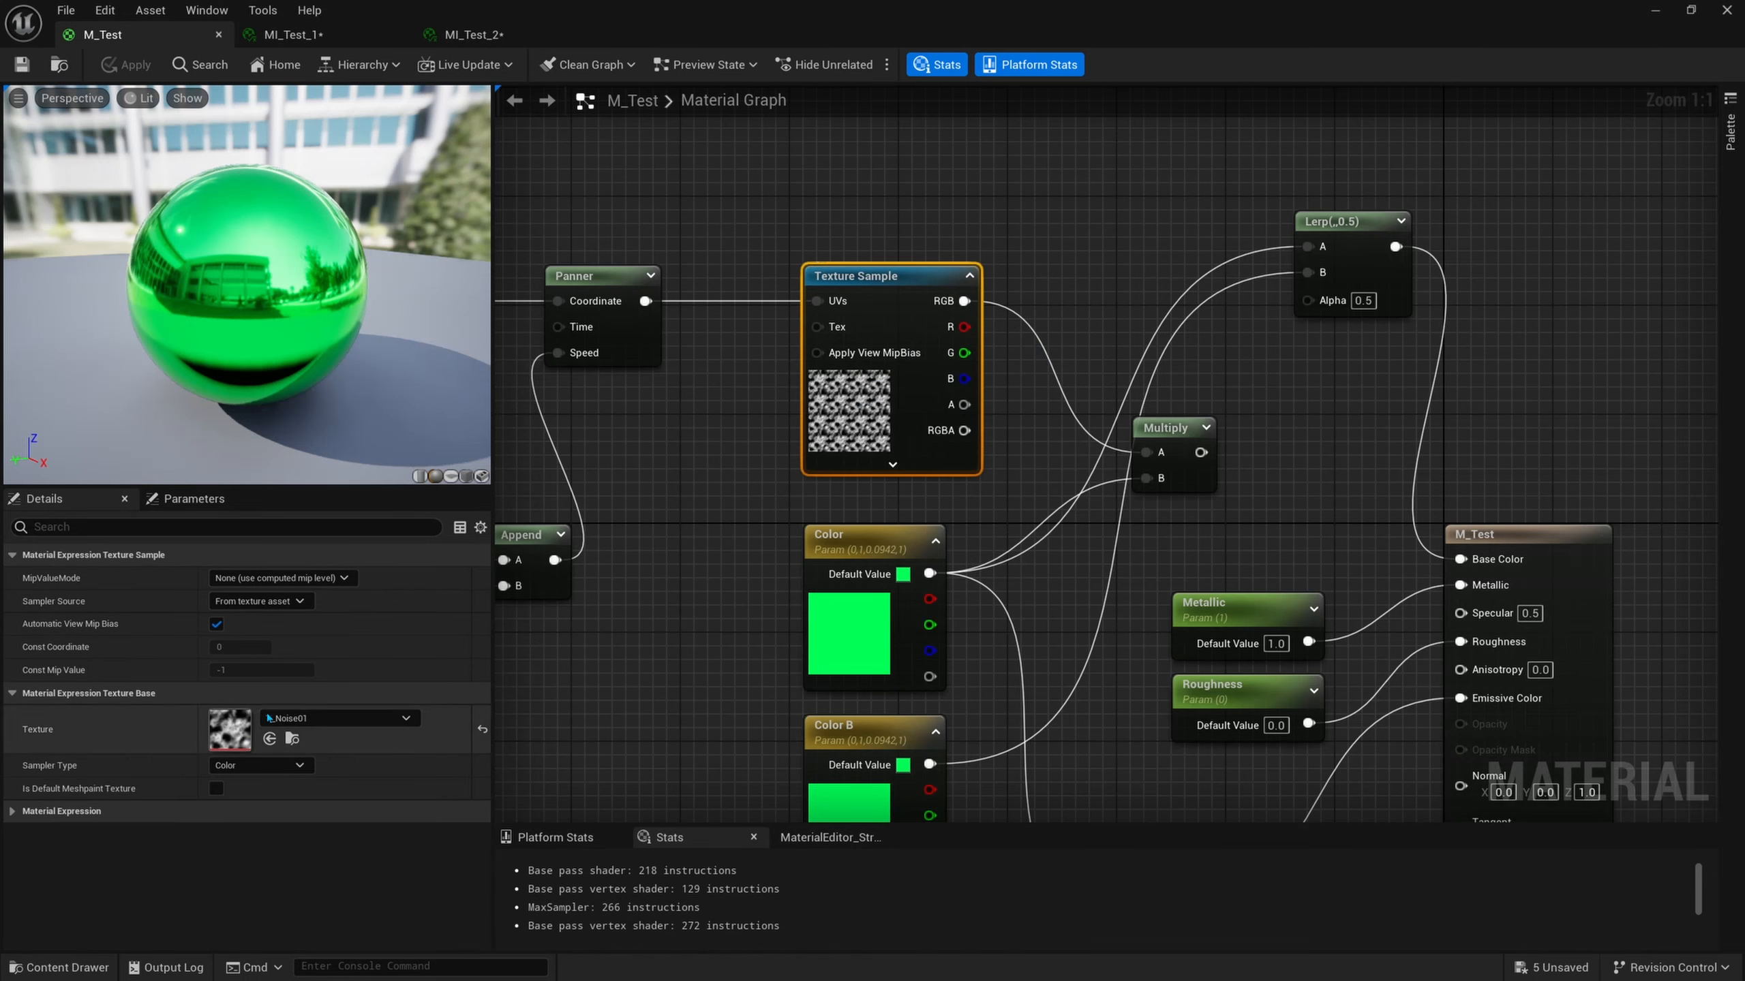
left_click_drag(964, 301, 1293, 302)
left_click_drag(1005, 245, 771, 480)
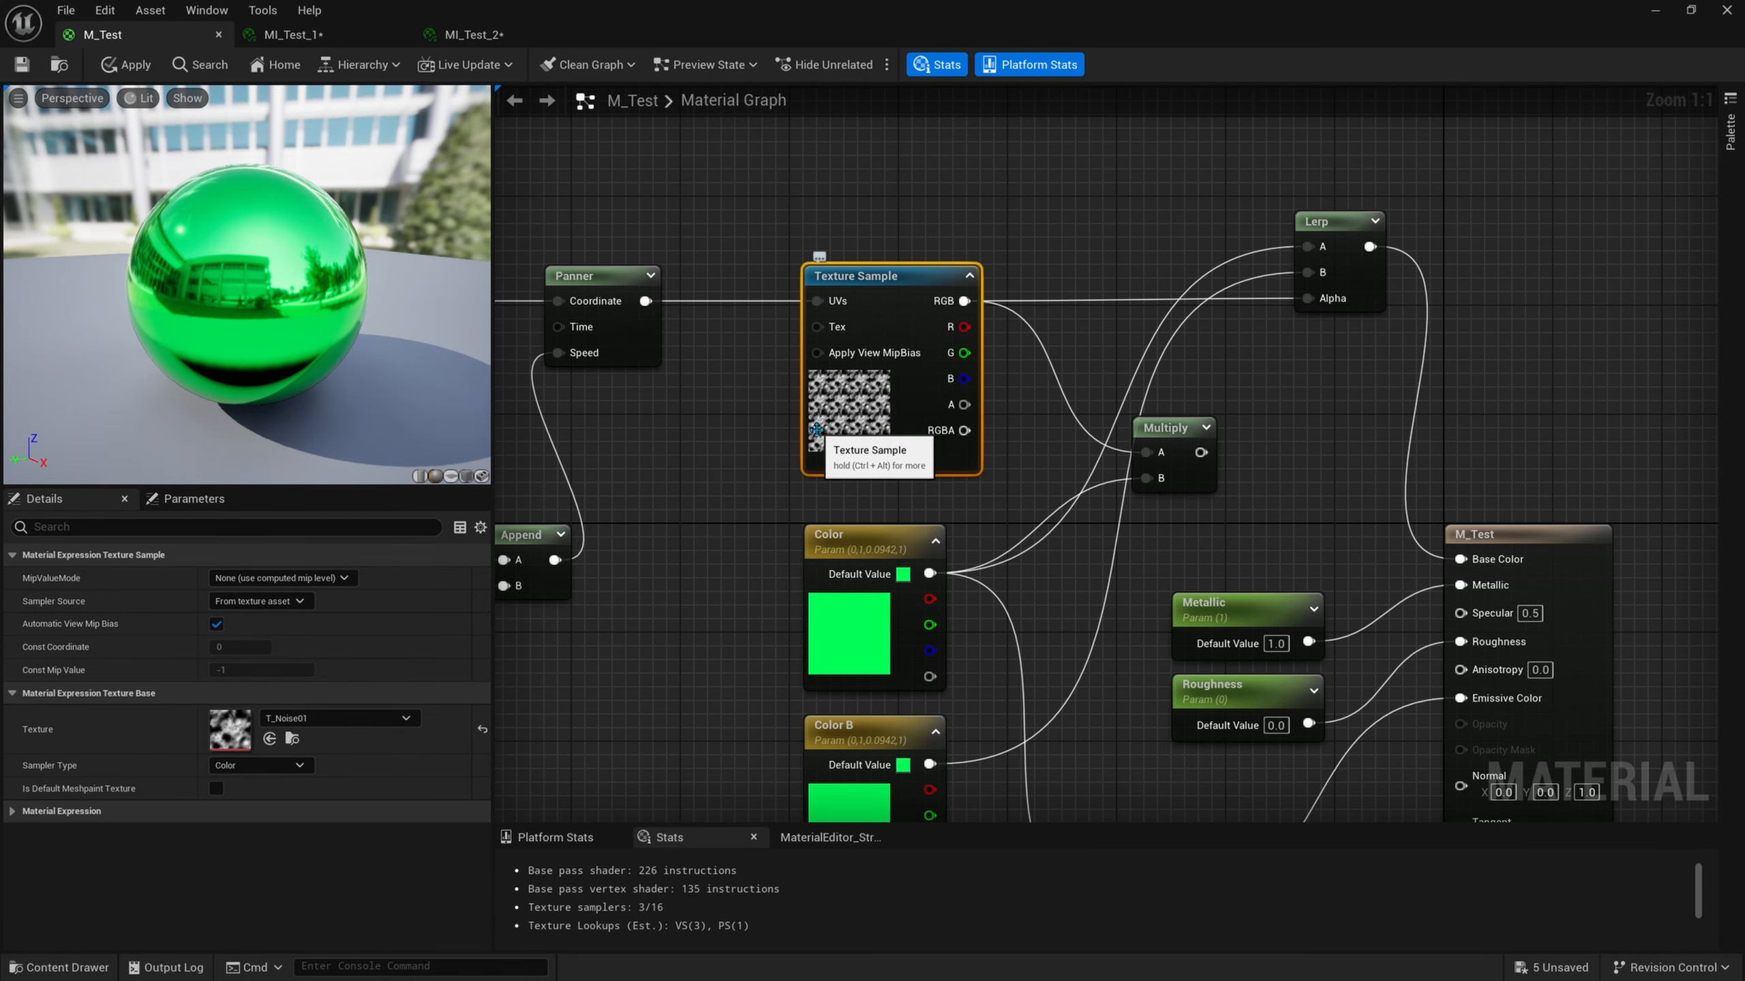
Open the T_Noise01 texture, examine its black and white areas up close, and return to M_Test.
double_click(239, 724)
scroll(367, 497, "up", 5)
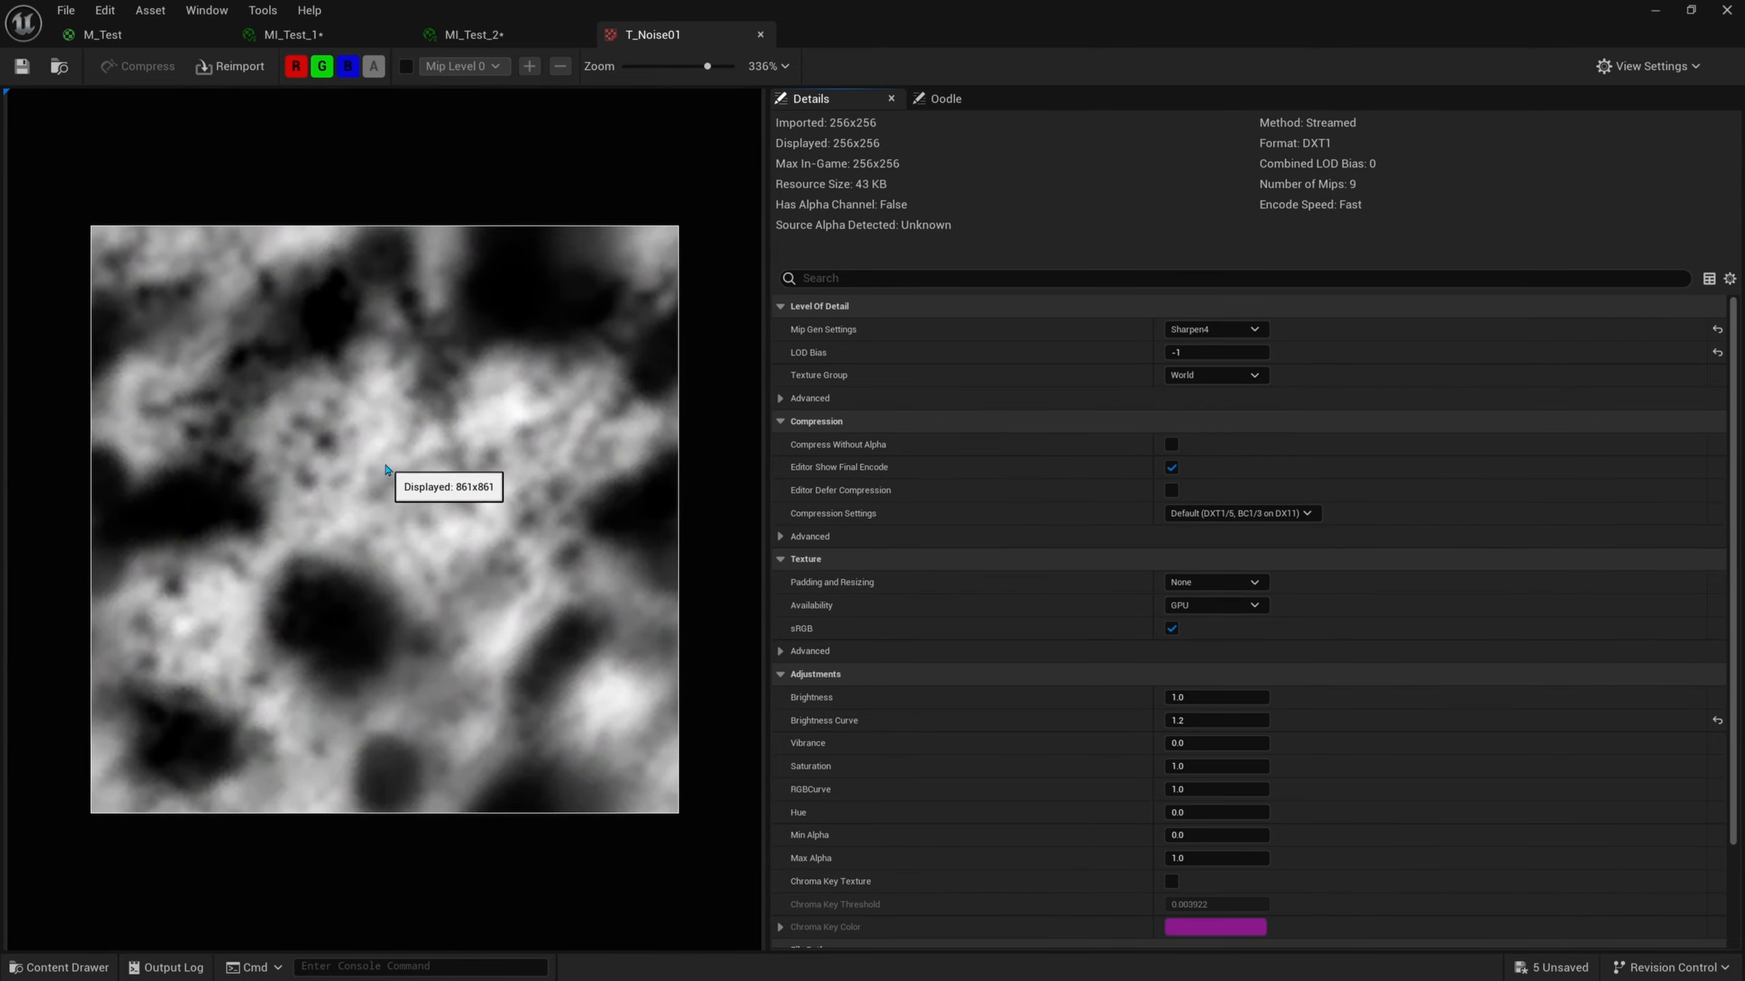
left_click(102, 34)
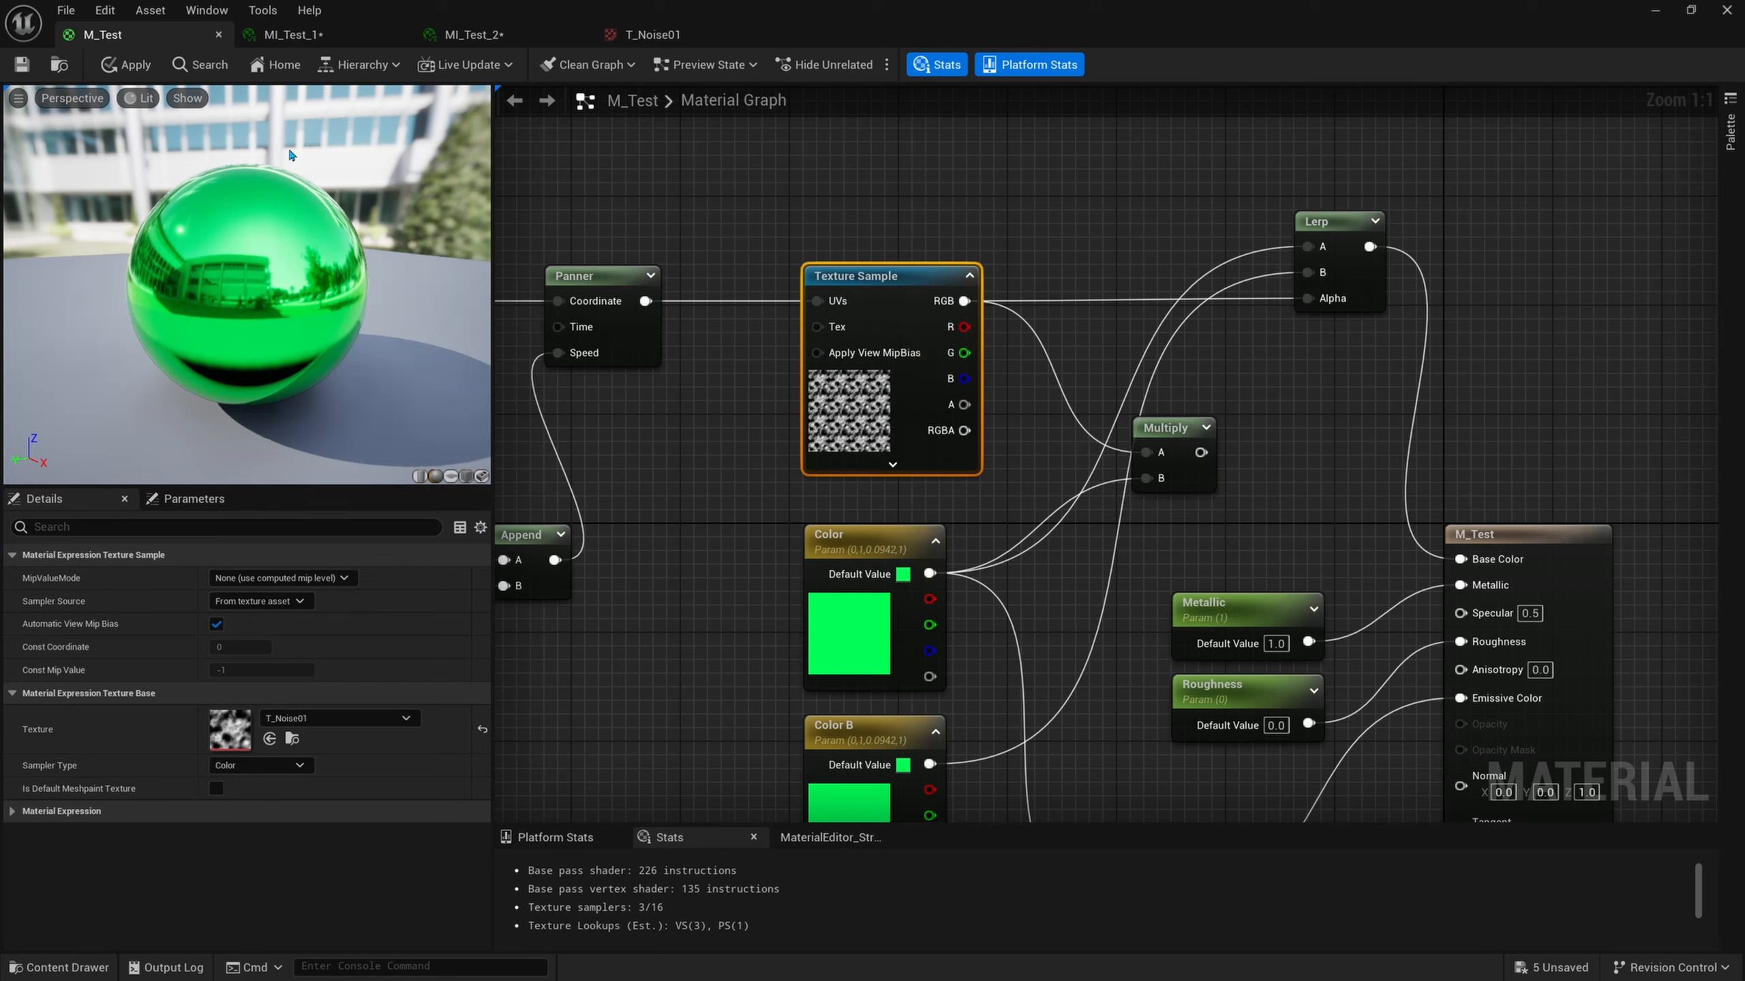
Save M_Test and move the editor window aside to view the noise-blended rifle up close in the level.
key("ctrl+s")
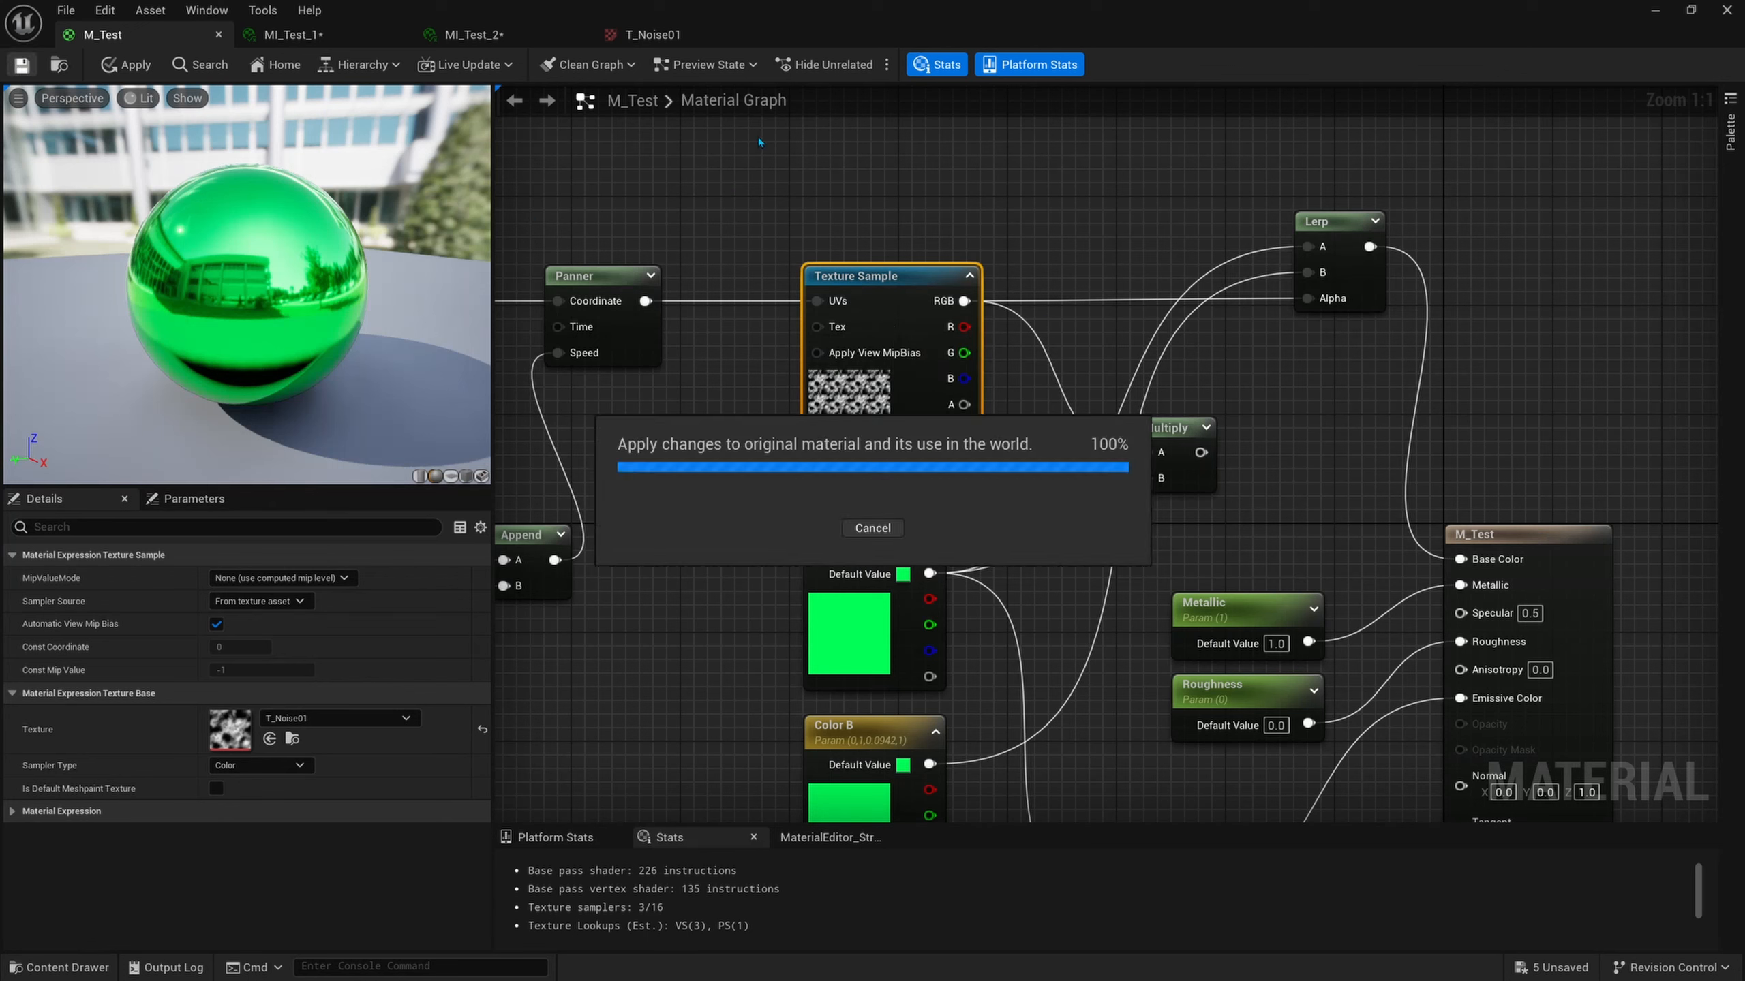
left_click_drag(983, 35, 1390, 166)
key("w")
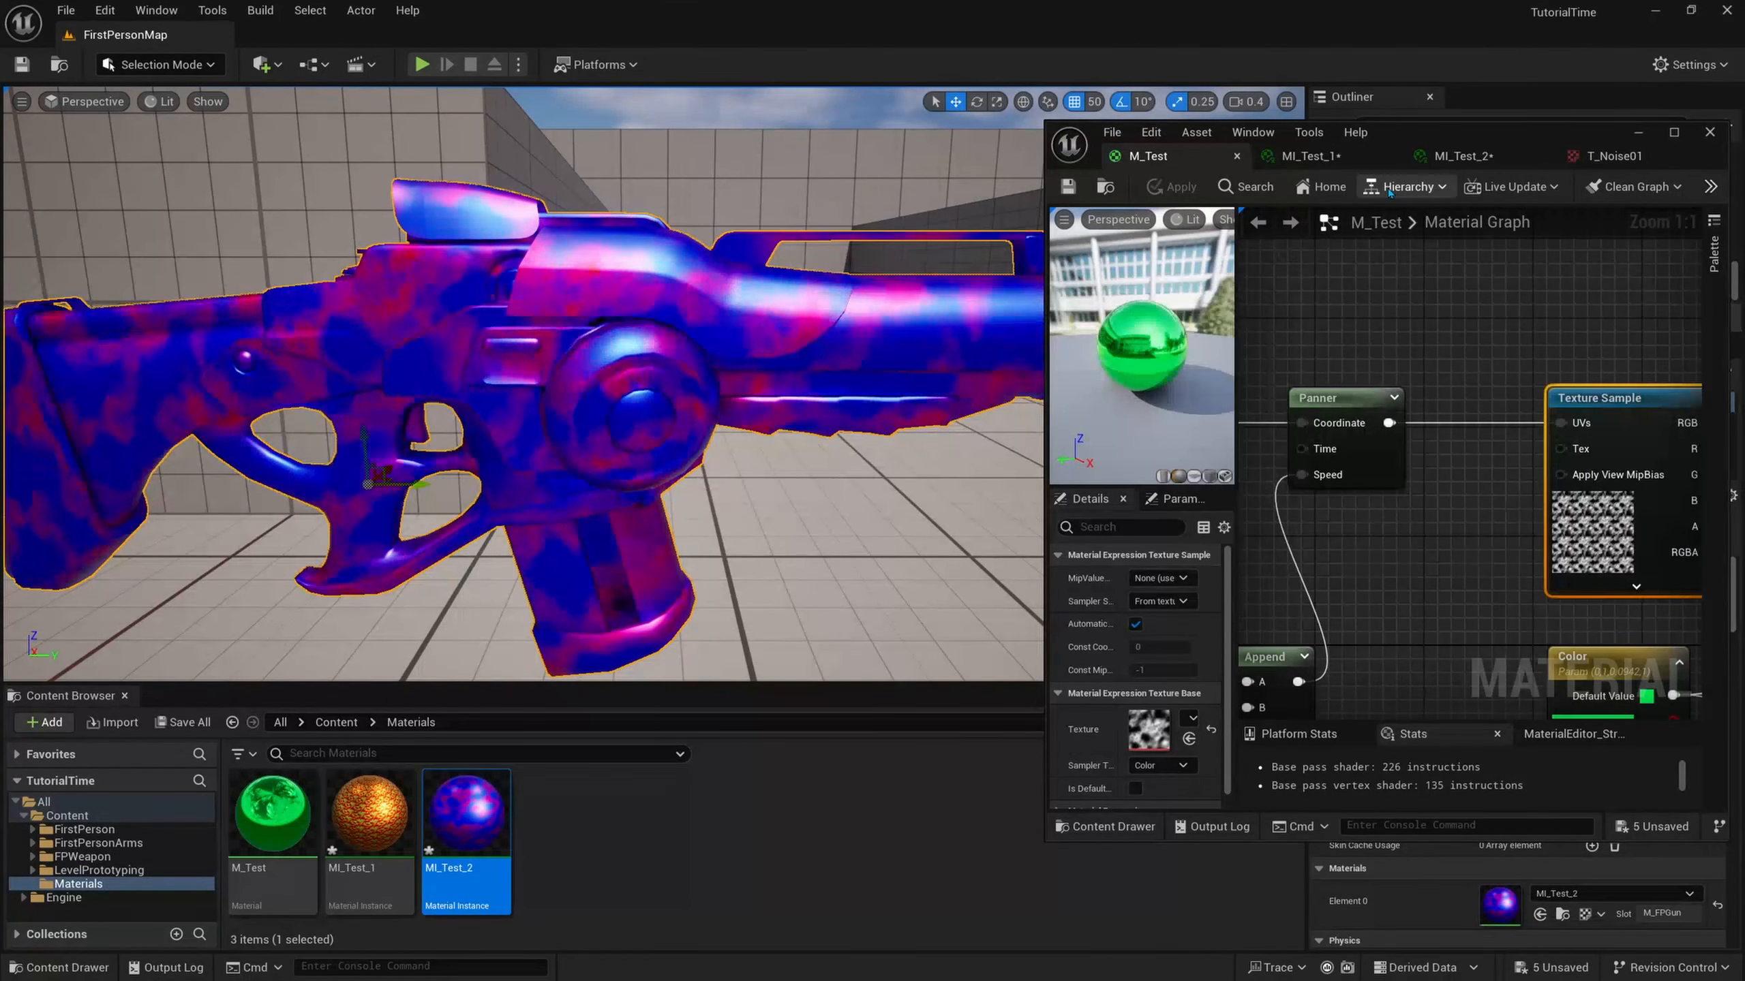
Set MI_Test_2's Color to a darker green, sRGB hex 00915CFF.
left_click(1463, 156)
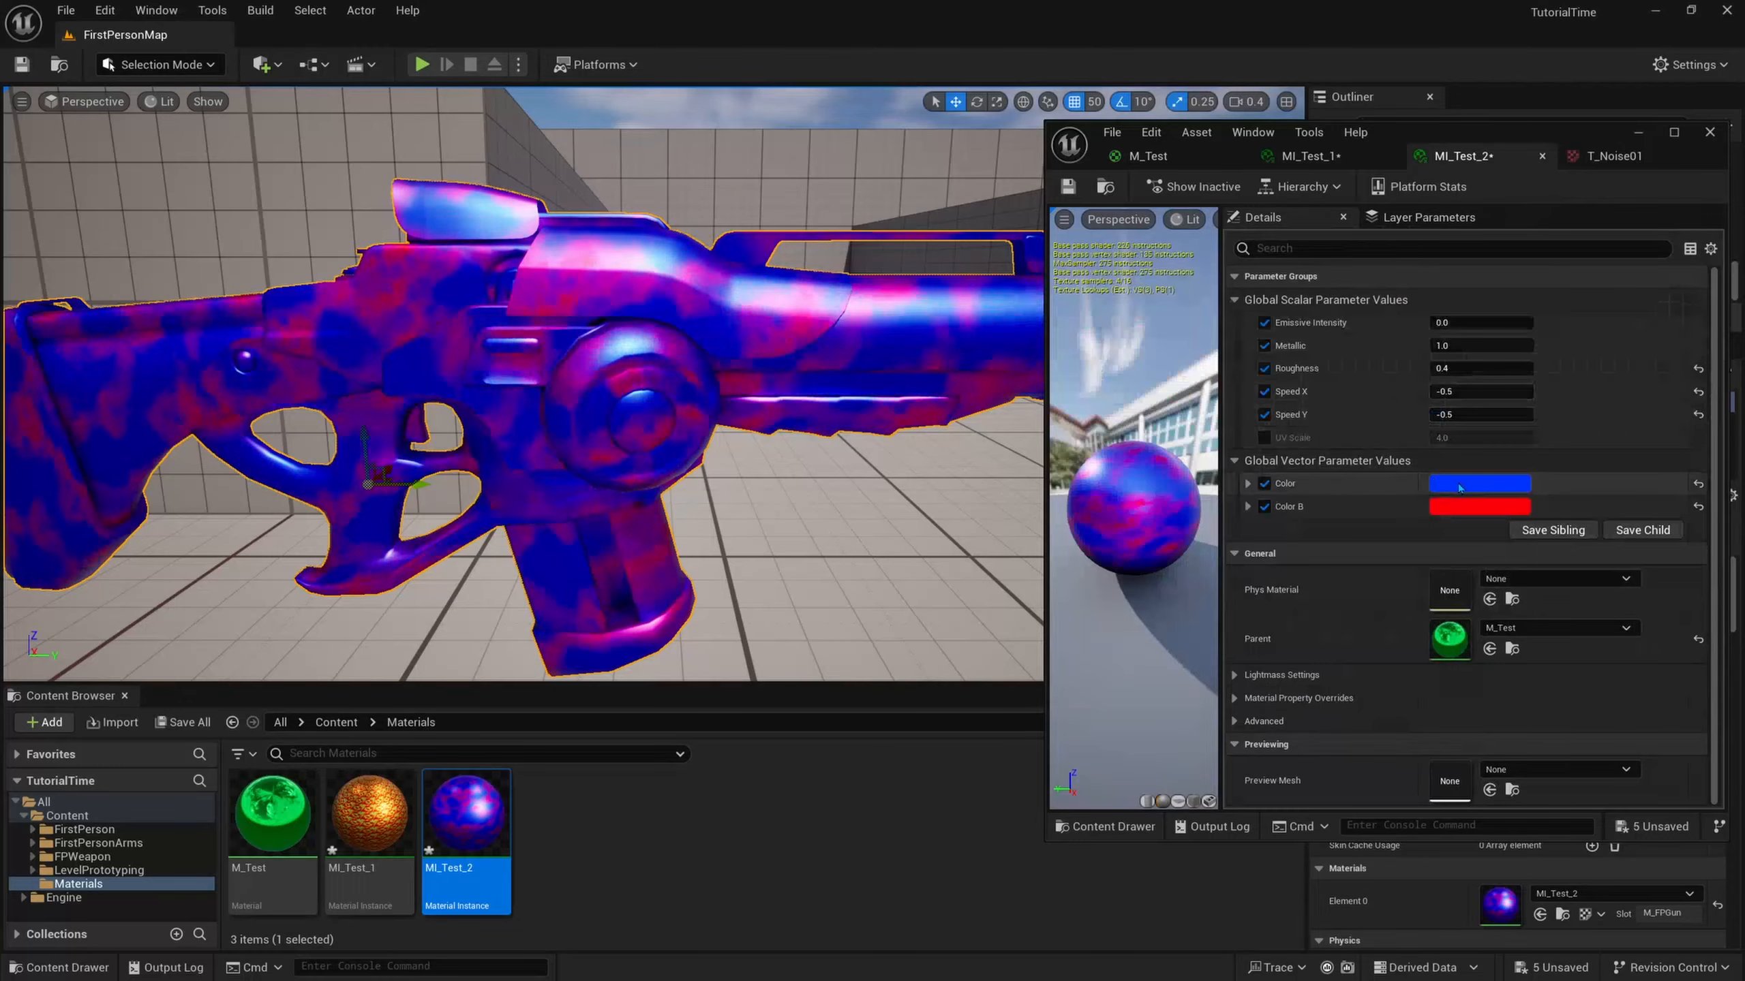
left_click(1479, 483)
left_click(1120, 680)
left_click(1337, 686)
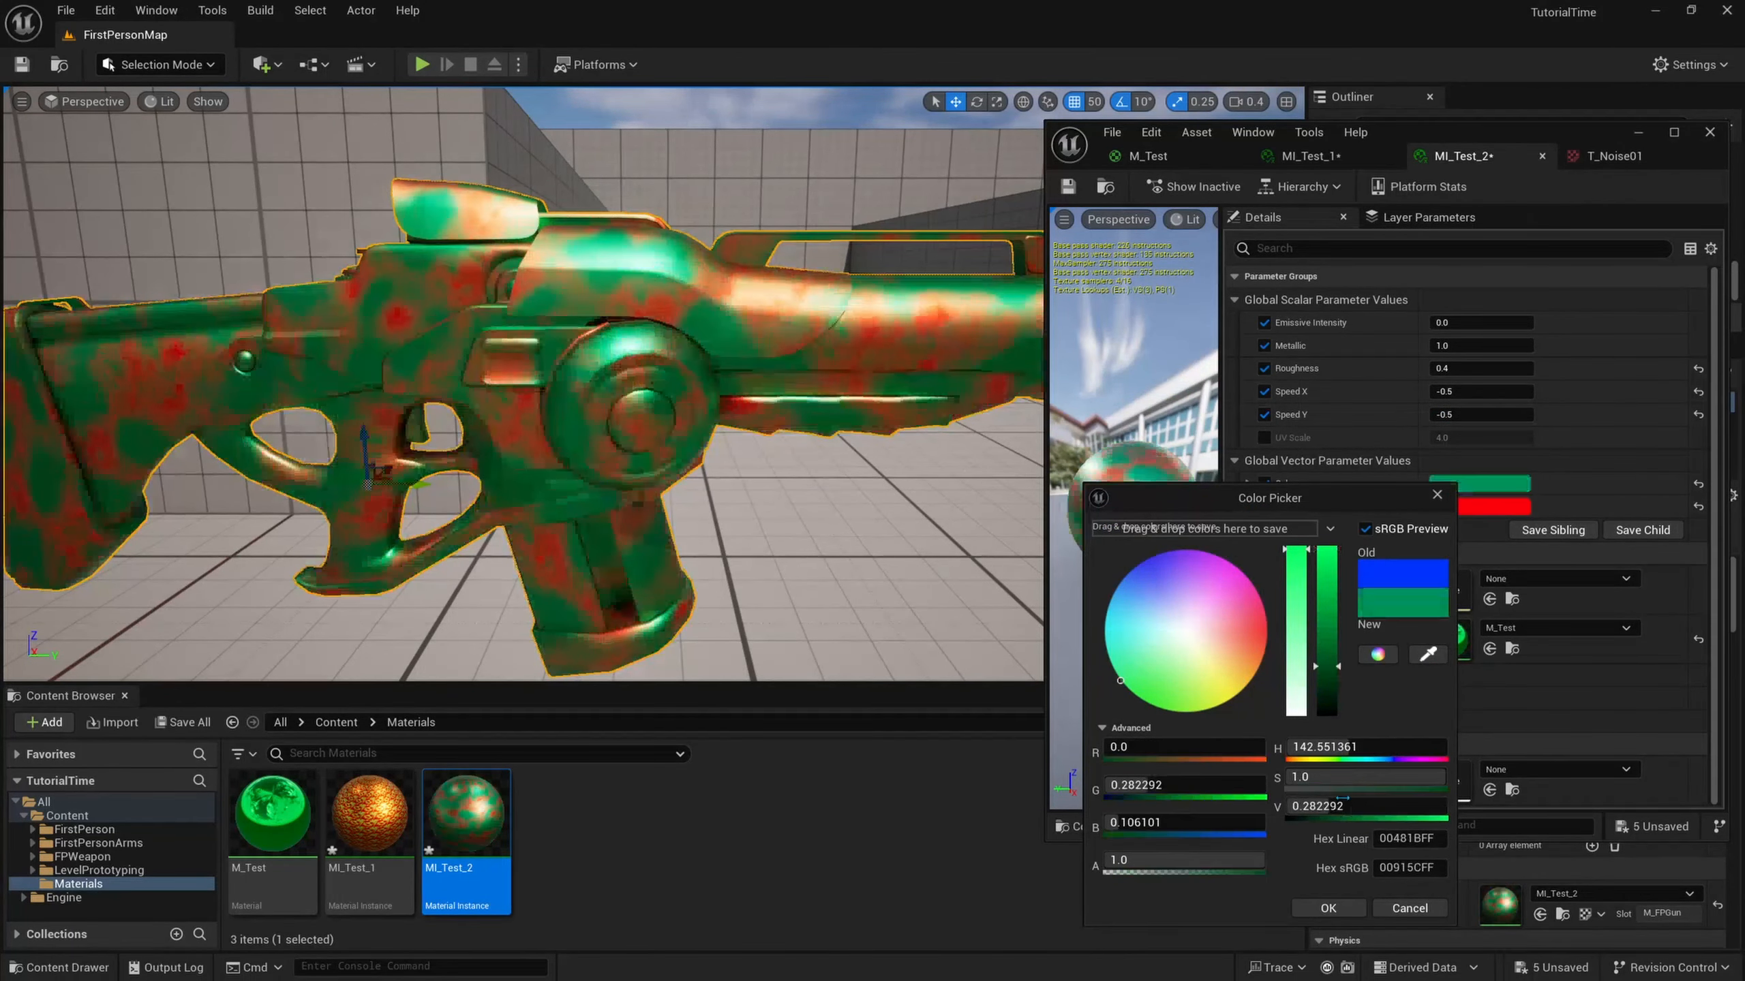
left_click(1327, 908)
Set MI_Test_2's Color B to a dark blue by choosing a blue hue and lowering its value.
left_click(1480, 506)
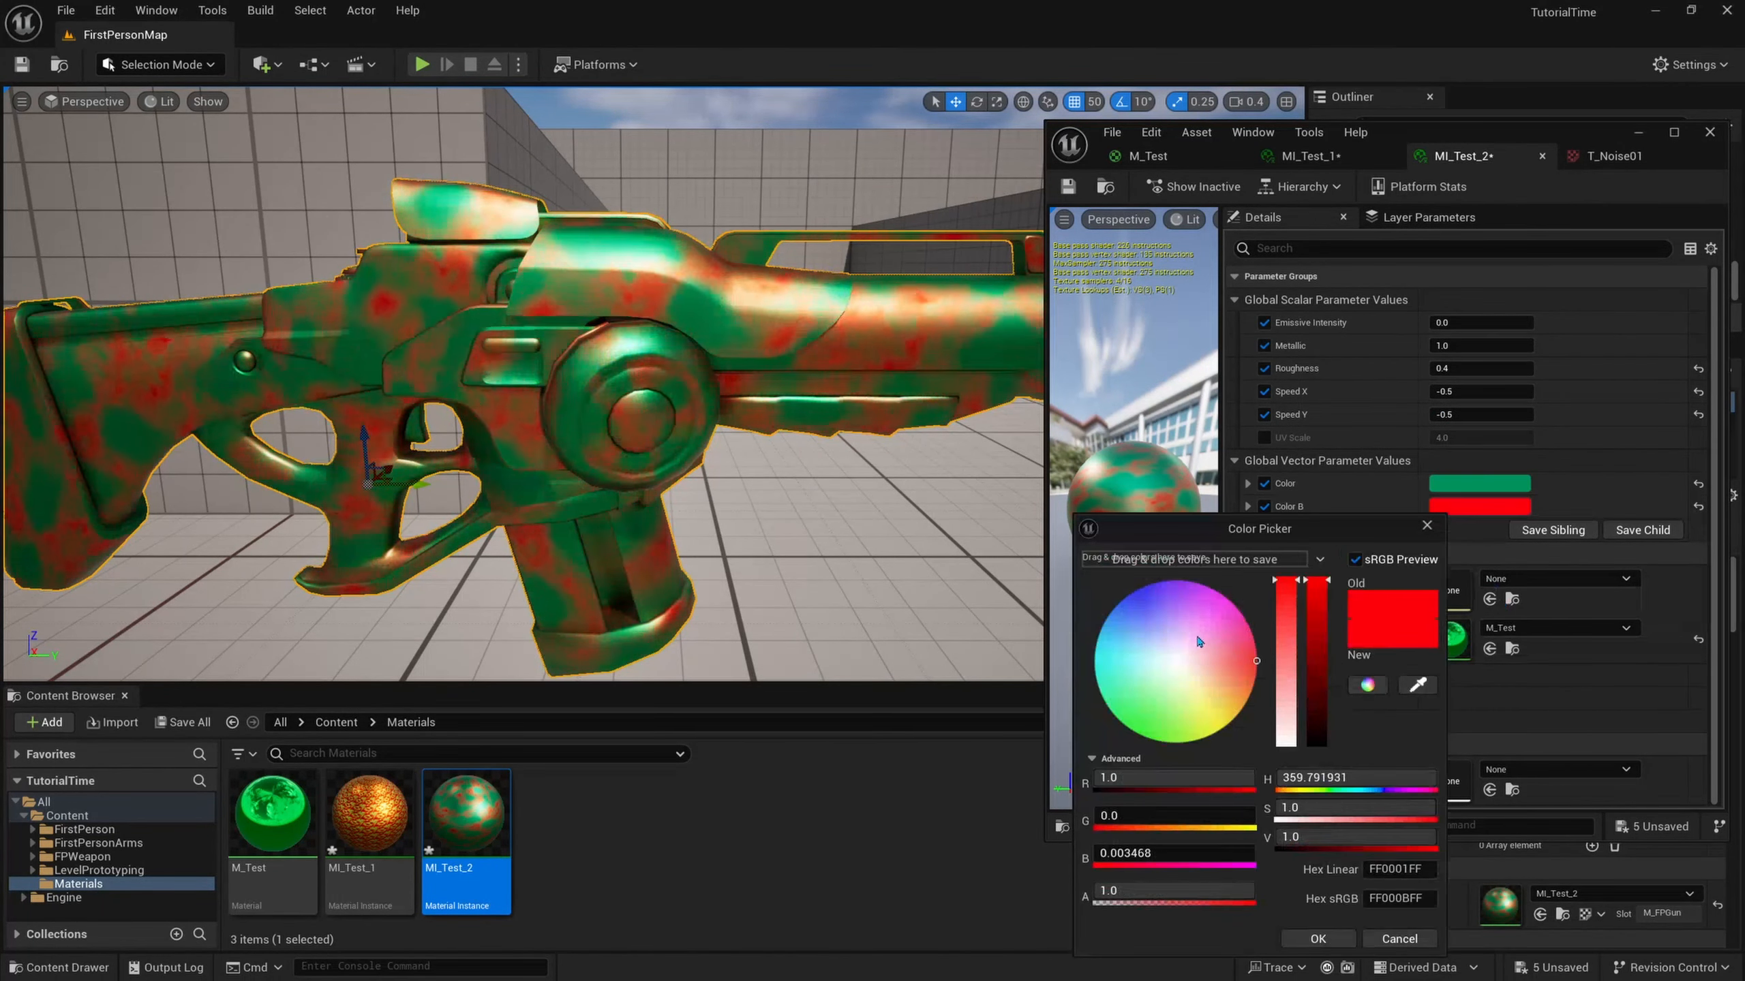
left_click_drag(1196, 641, 1097, 594)
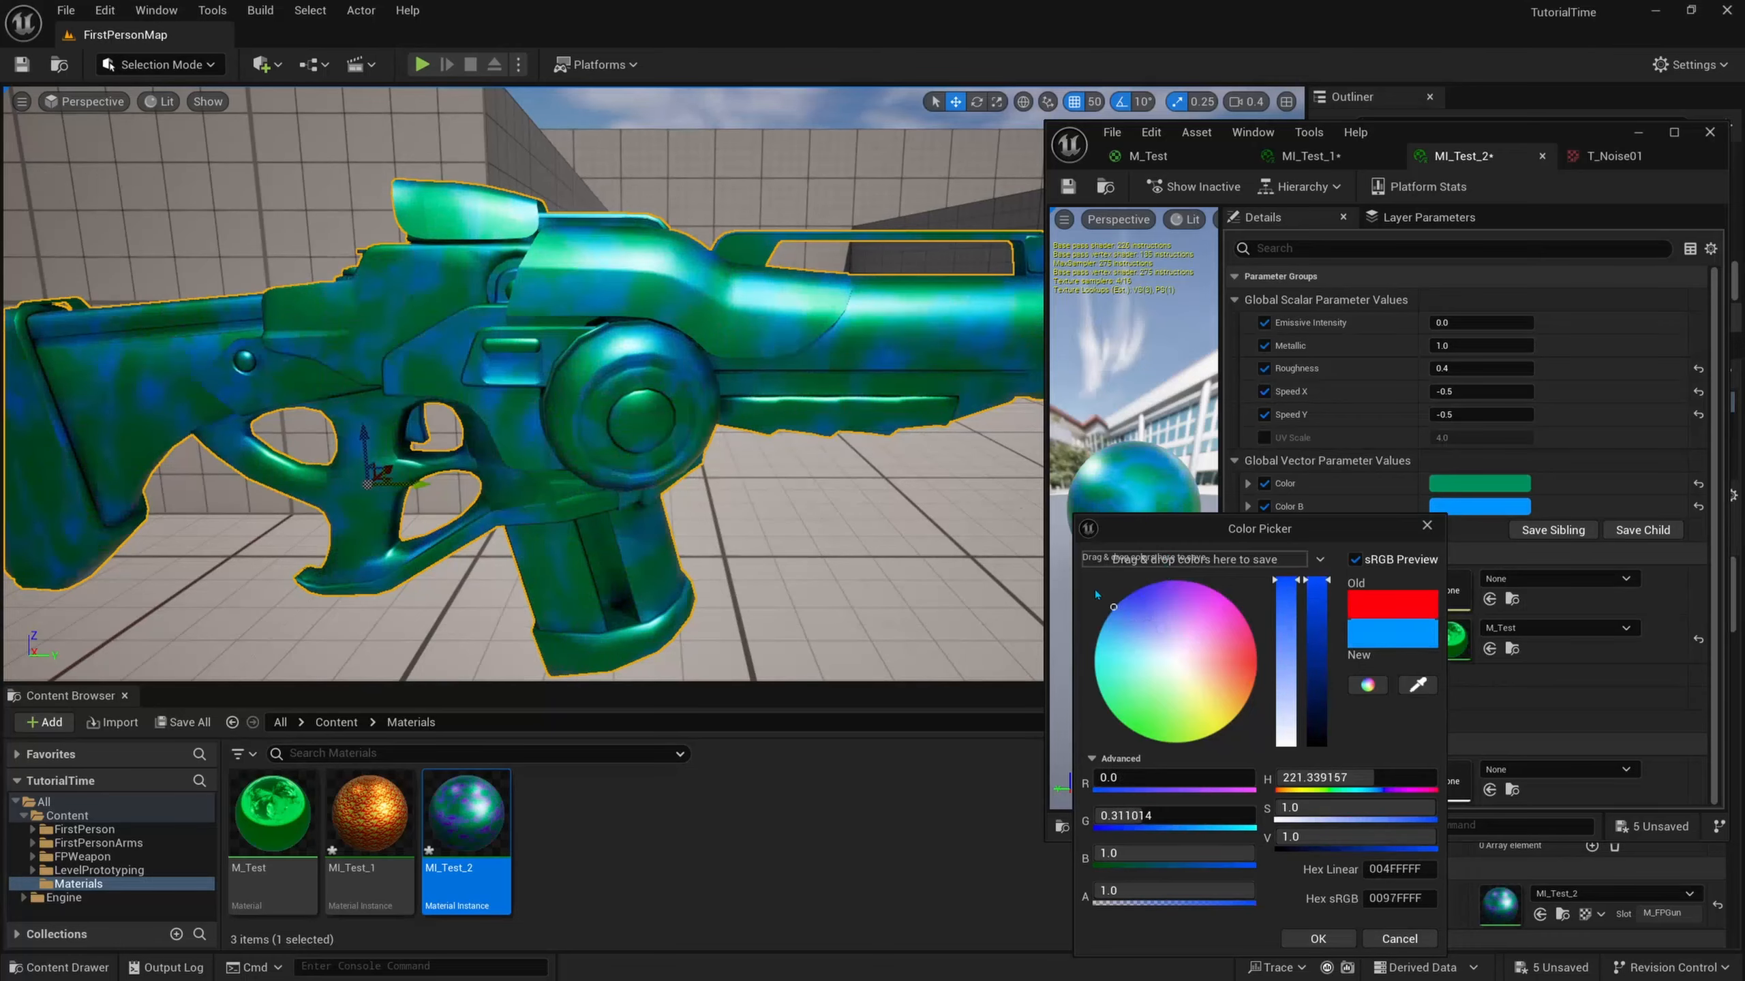
mouse_move(1321, 679)
left_mouse_down()
mouse_move(1316, 732)
mouse_move(1319, 709)
left_mouse_up()
left_click(1317, 935)
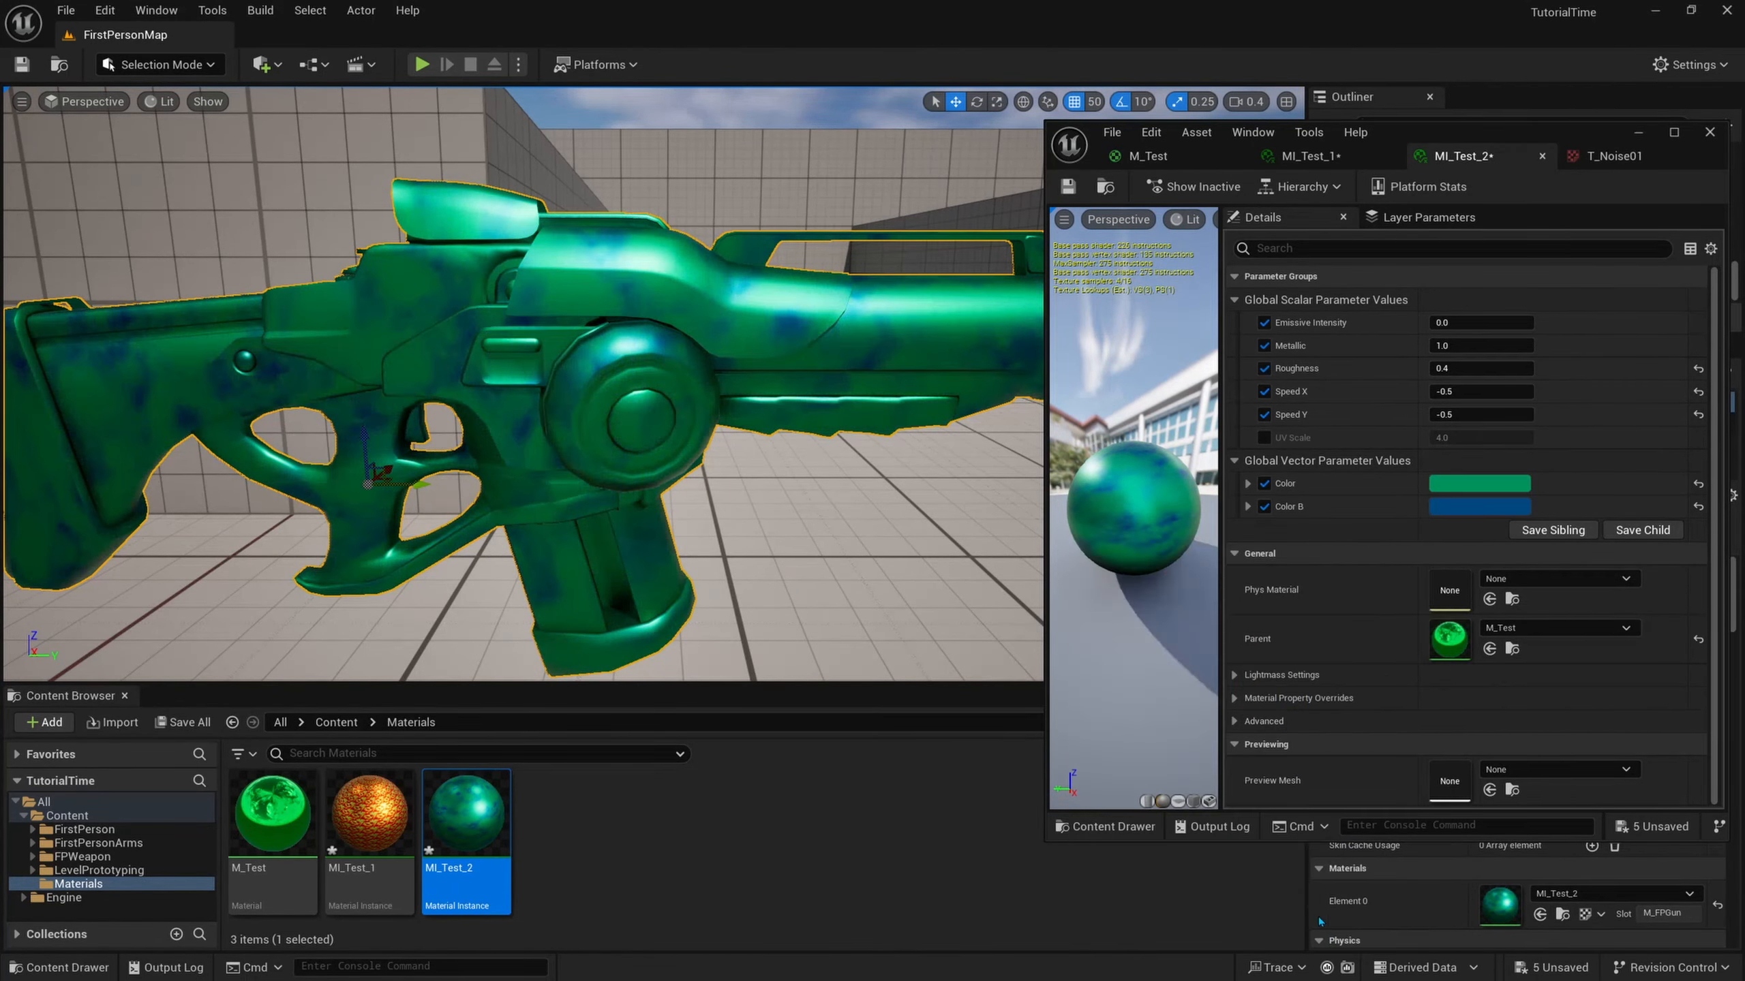
Bring the other rifle into view and set MI_Test_1's Color to red and Color B to white.
key("s")
key("a")
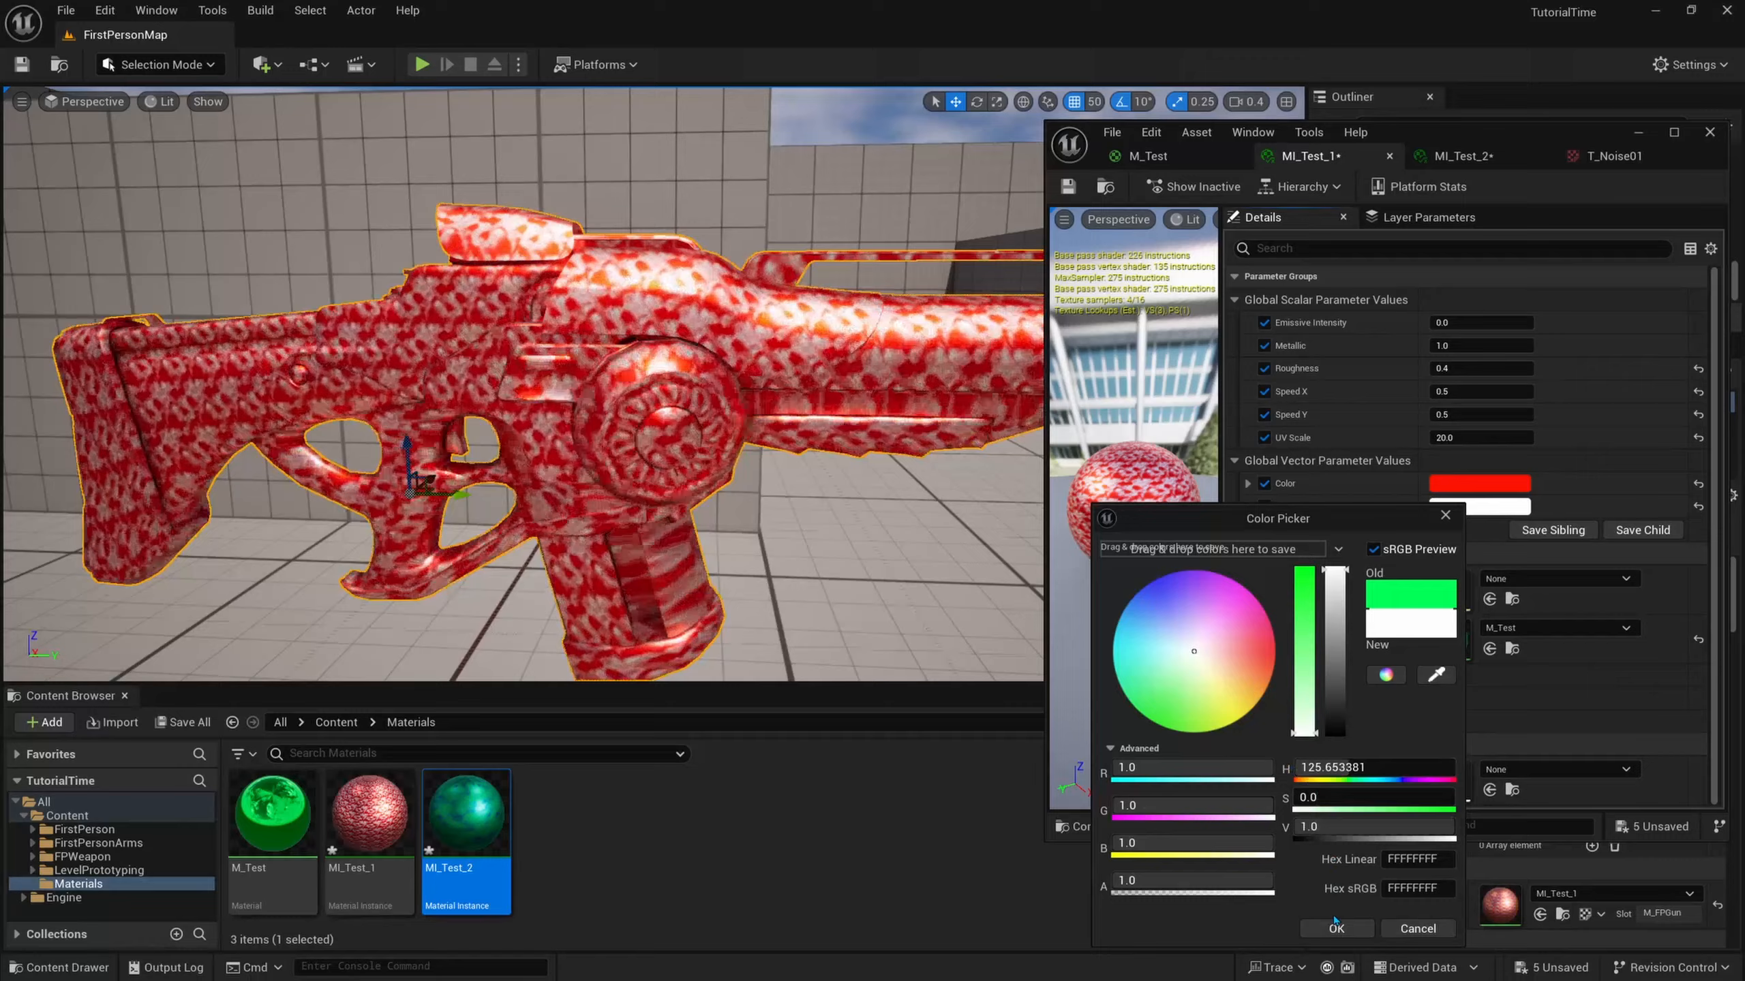
left_click(1319, 907)
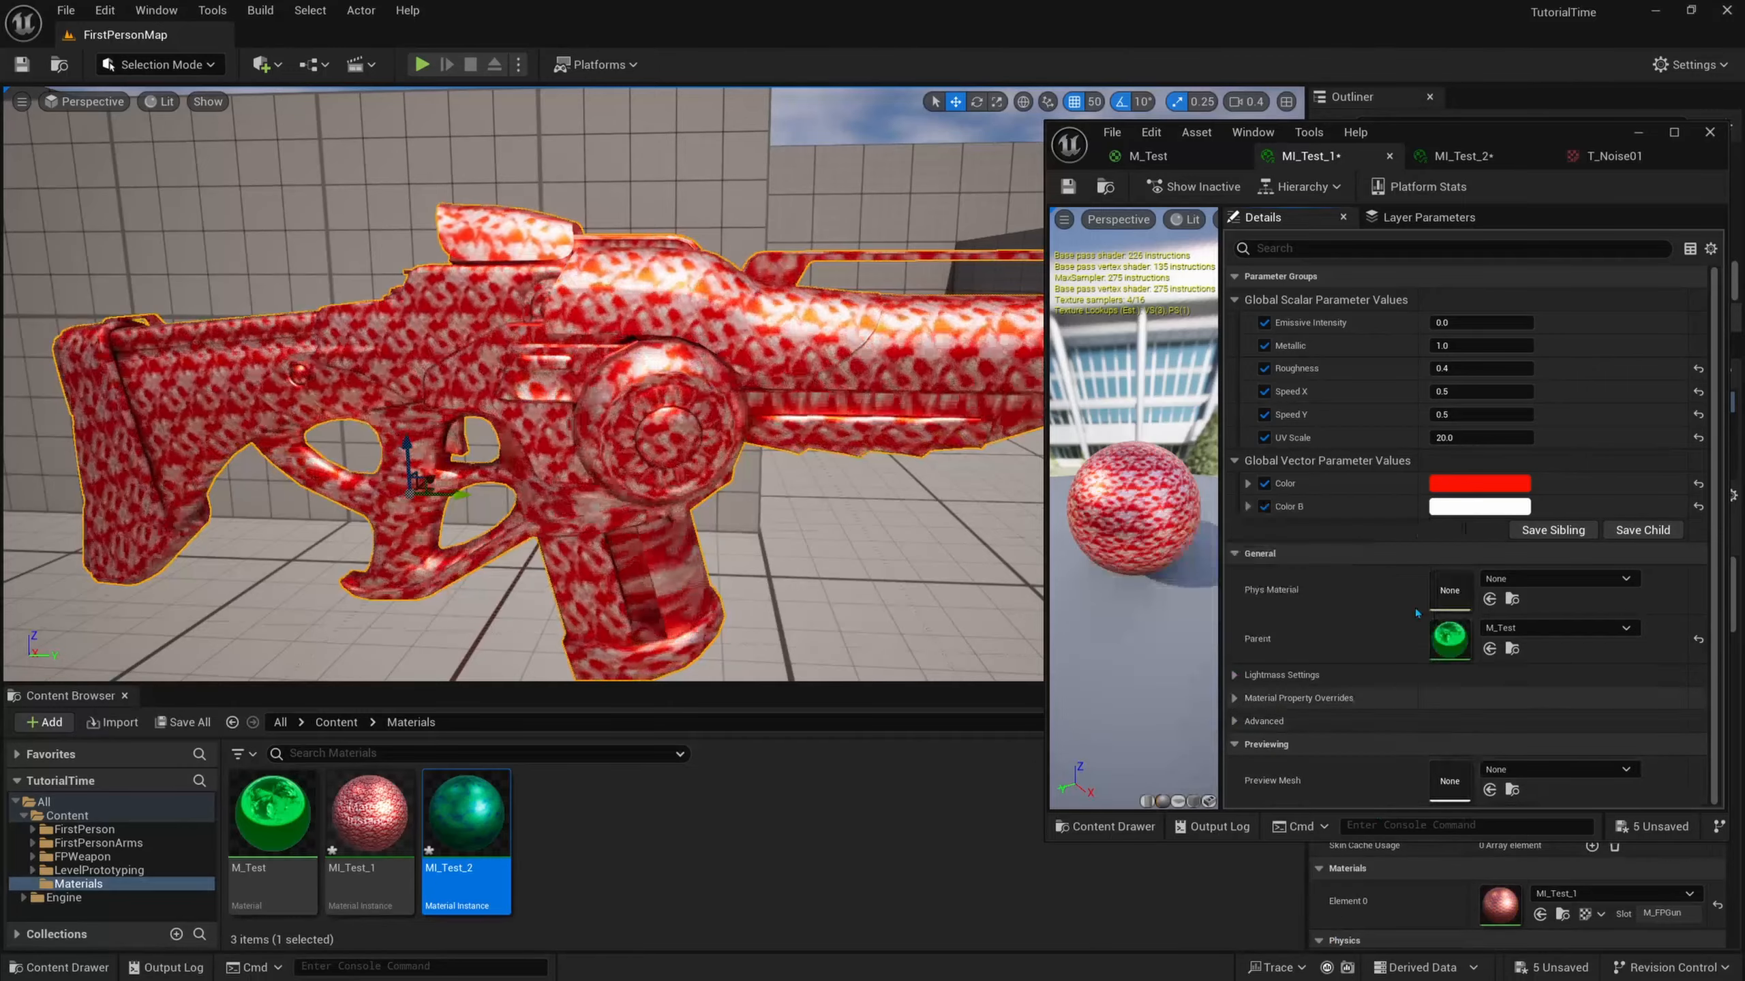
Change MI_Test_1's Color to blue, sRGB hex 0084FFFF.
left_click(1480, 484)
left_click_drag(1169, 588, 1088, 539)
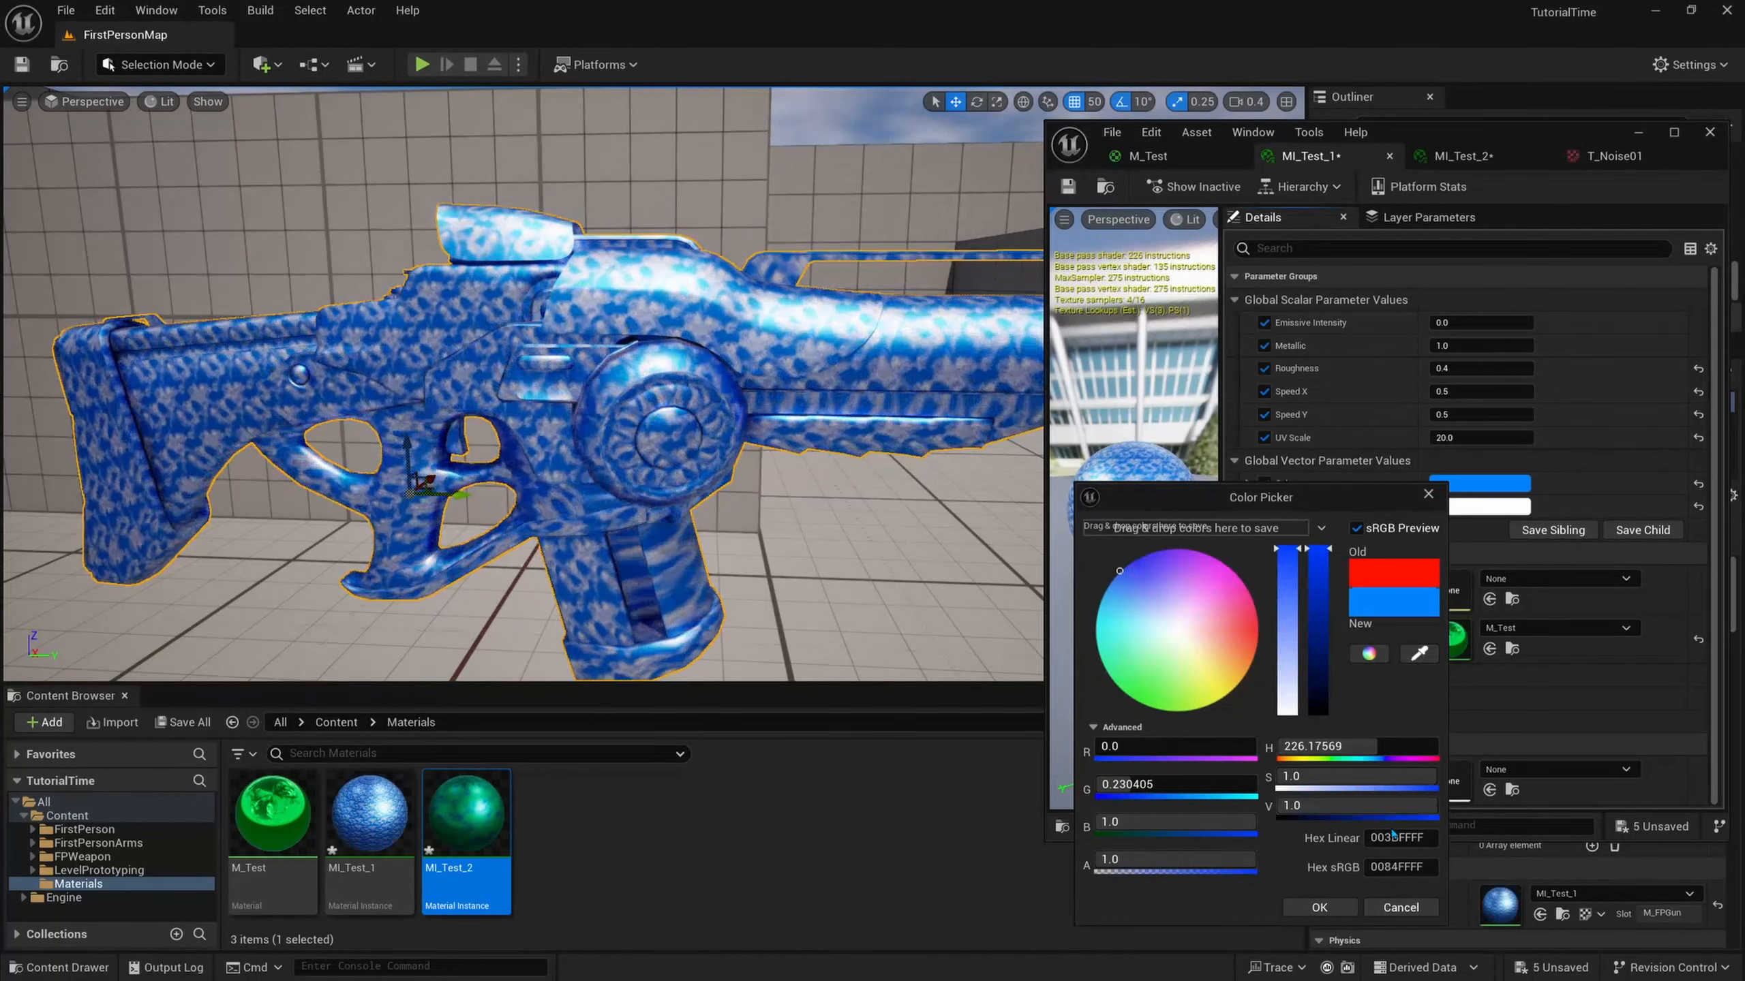
left_click(1319, 907)
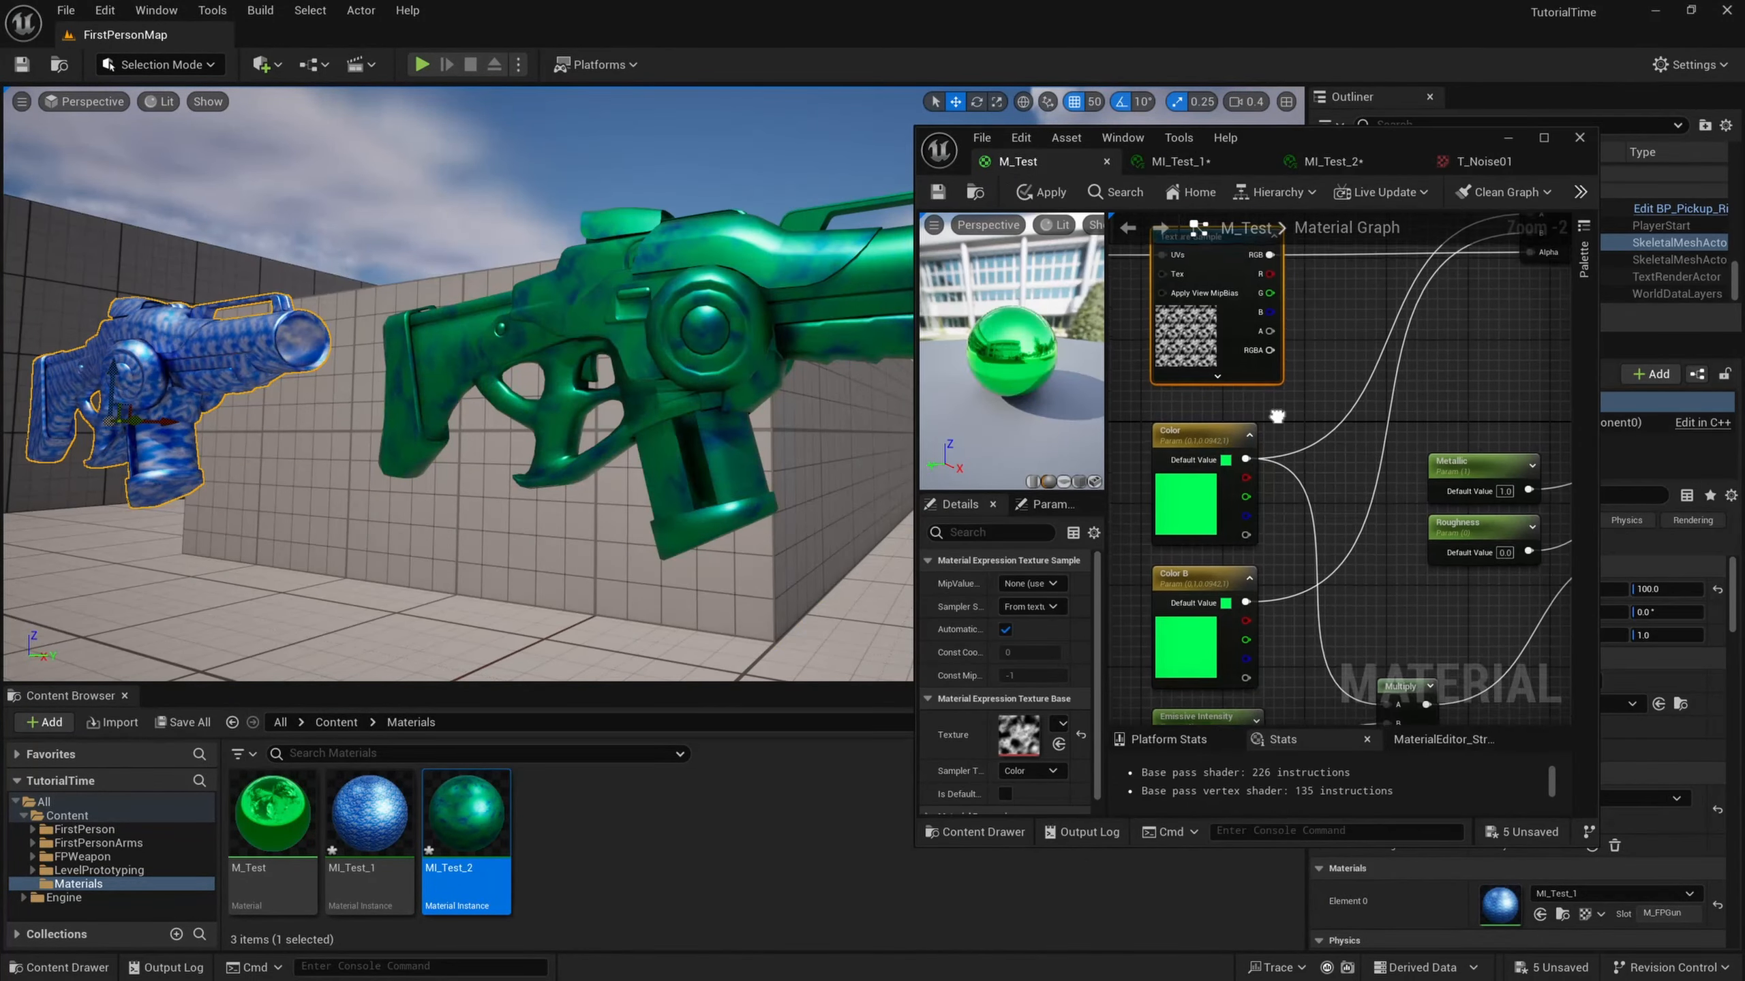
Add a second LinearInterpolate node to M_Test and place it below the Roughness parameter, near the emissive Multiply.
left_click_drag(1491, 308, 1489, 313)
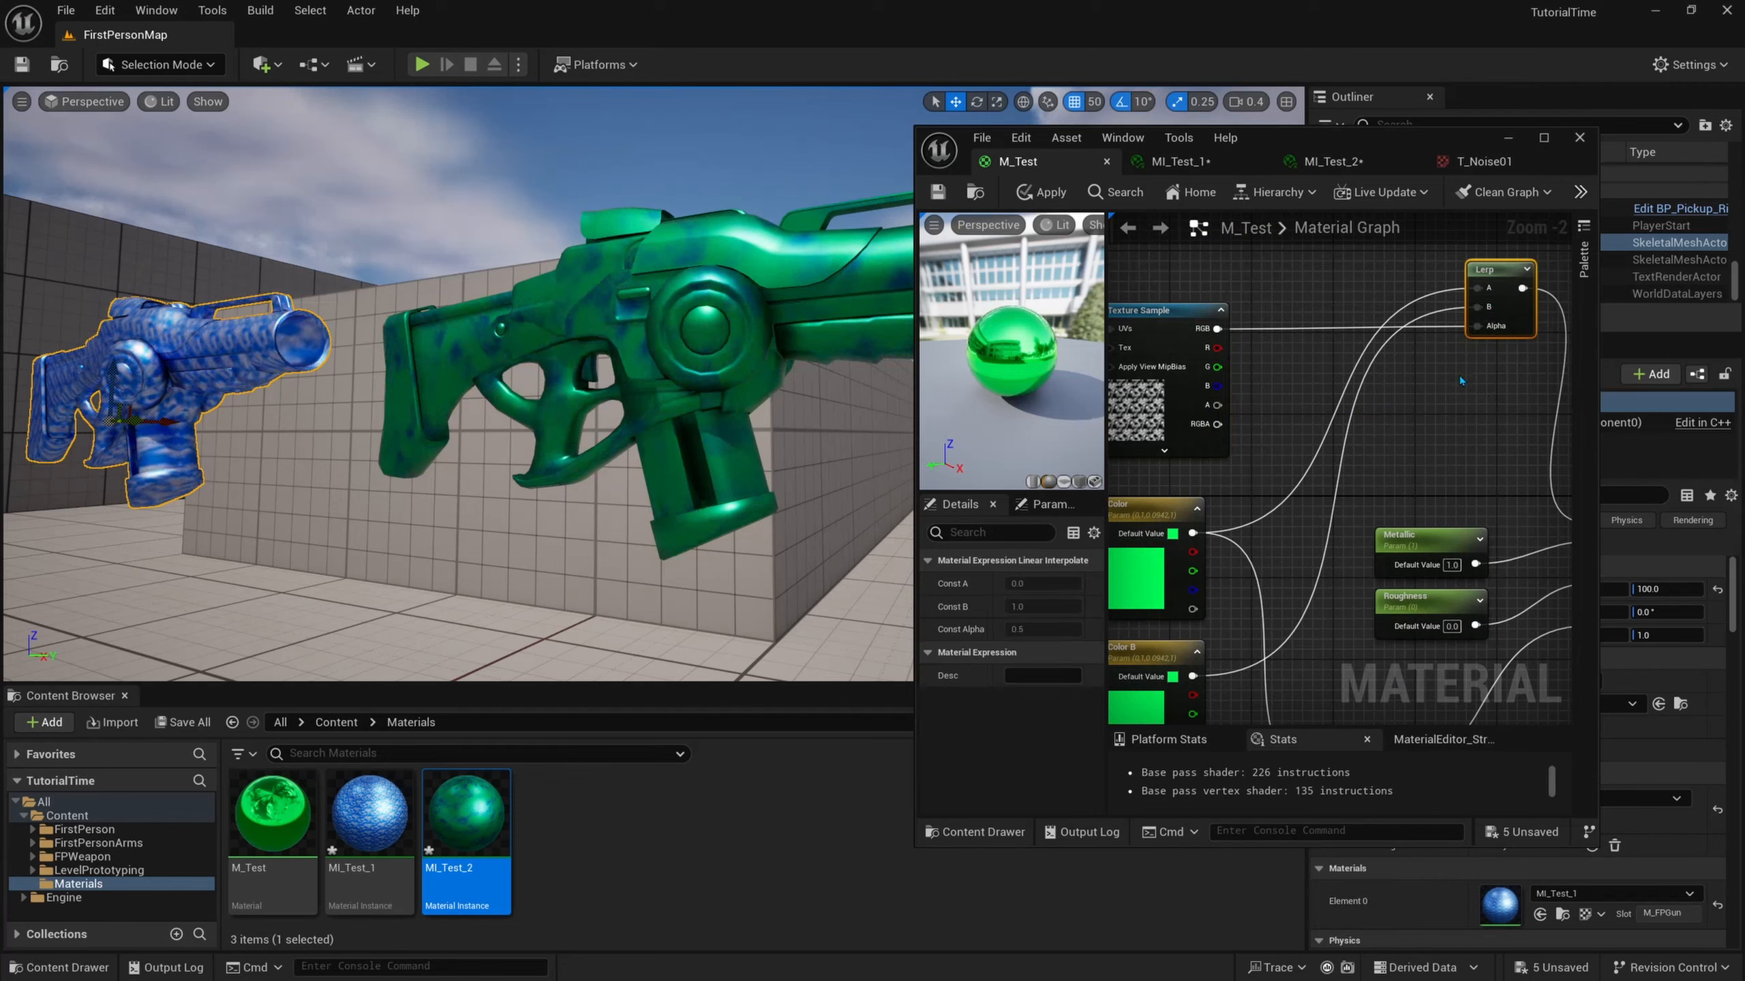
right_click_drag(1305, 492, 1336, 456)
left_click_drag(1266, 508, 1213, 622)
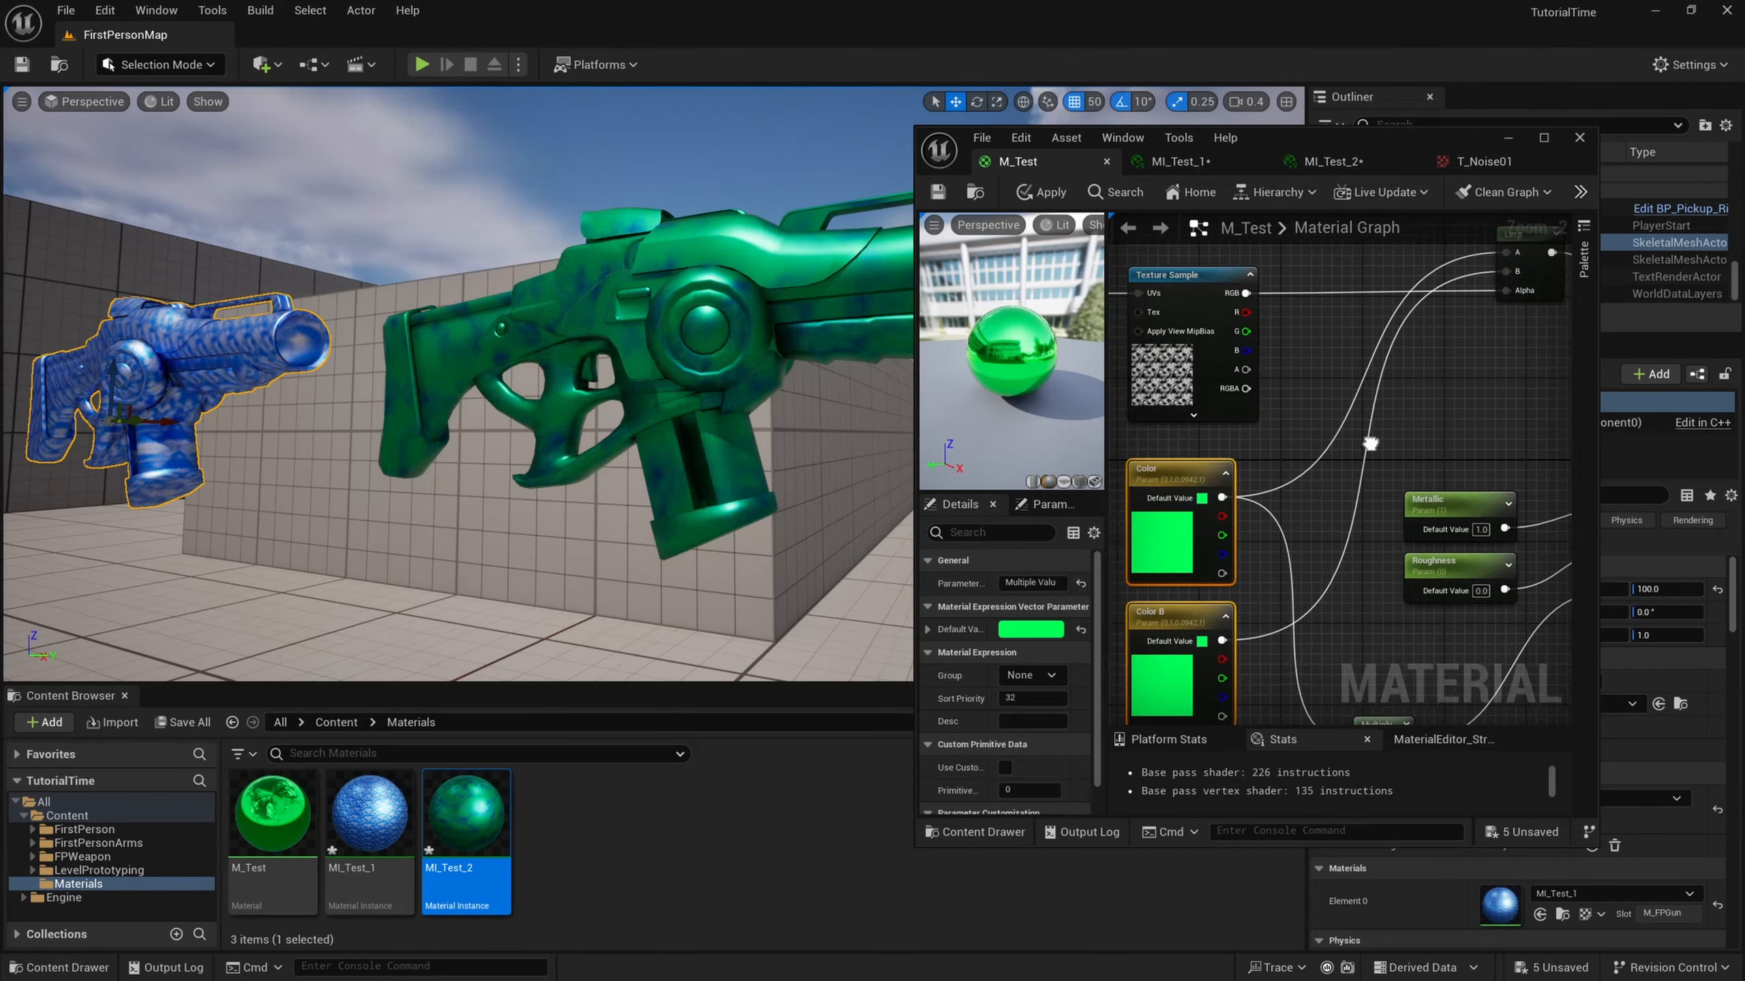
right_click_drag(1480, 391, 1428, 376)
left_click(1408, 319)
key("l")
left_click(1342, 438)
left_click_drag(1428, 376, 1409, 643)
right_click_drag(1433, 592, 1415, 468)
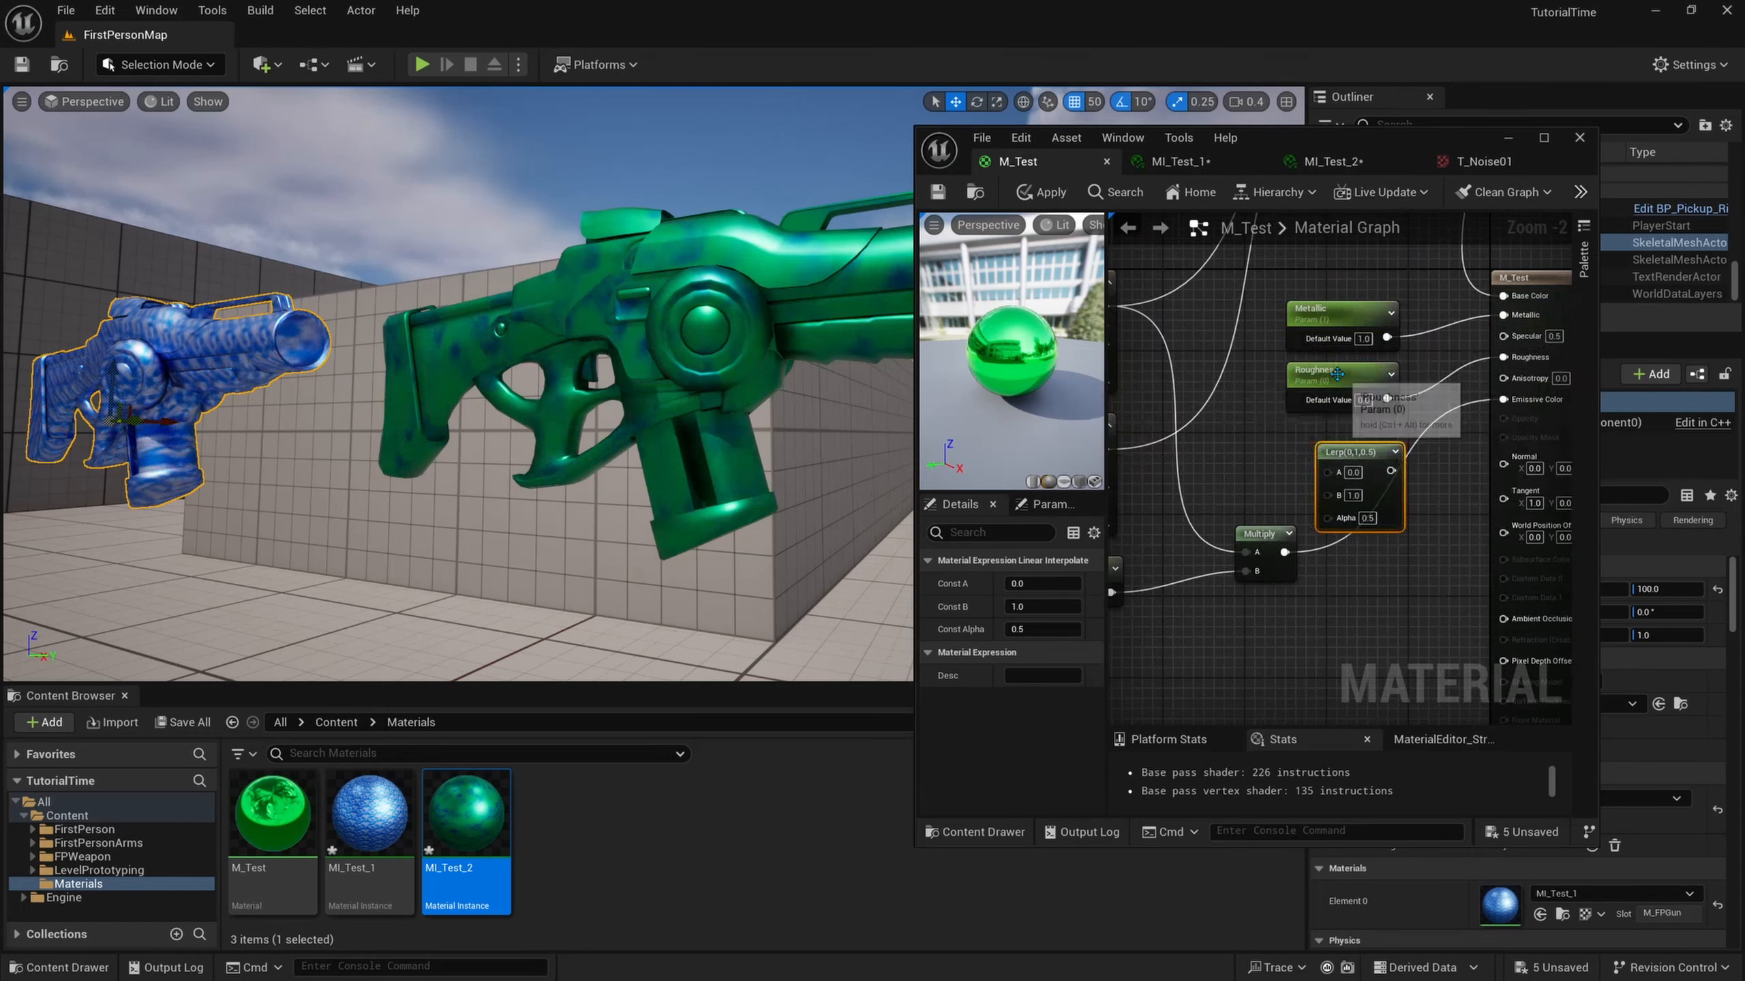
Connect Roughness to the new Lerp's A input, then duplicate Roughness below it and rename the copy Roughness B.
left_click_drag(1335, 373, 1352, 471)
left_click_drag(1350, 453, 1370, 402)
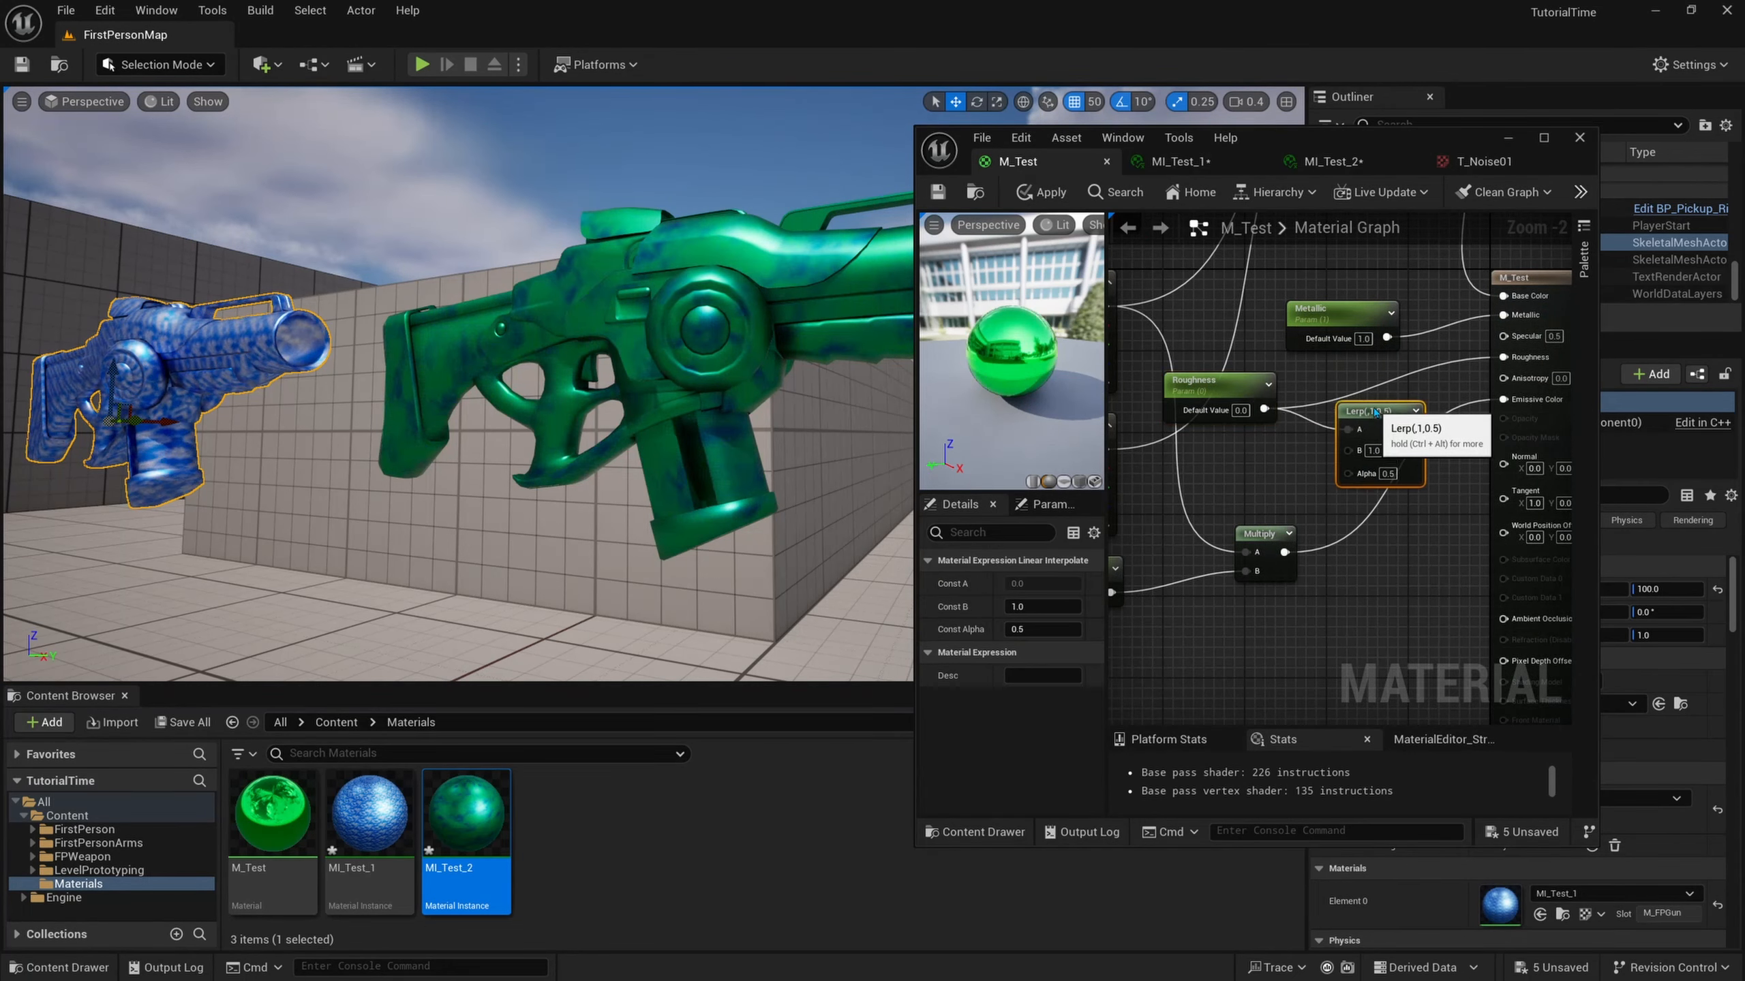
left_click(1218, 385)
key("ctrl+d")
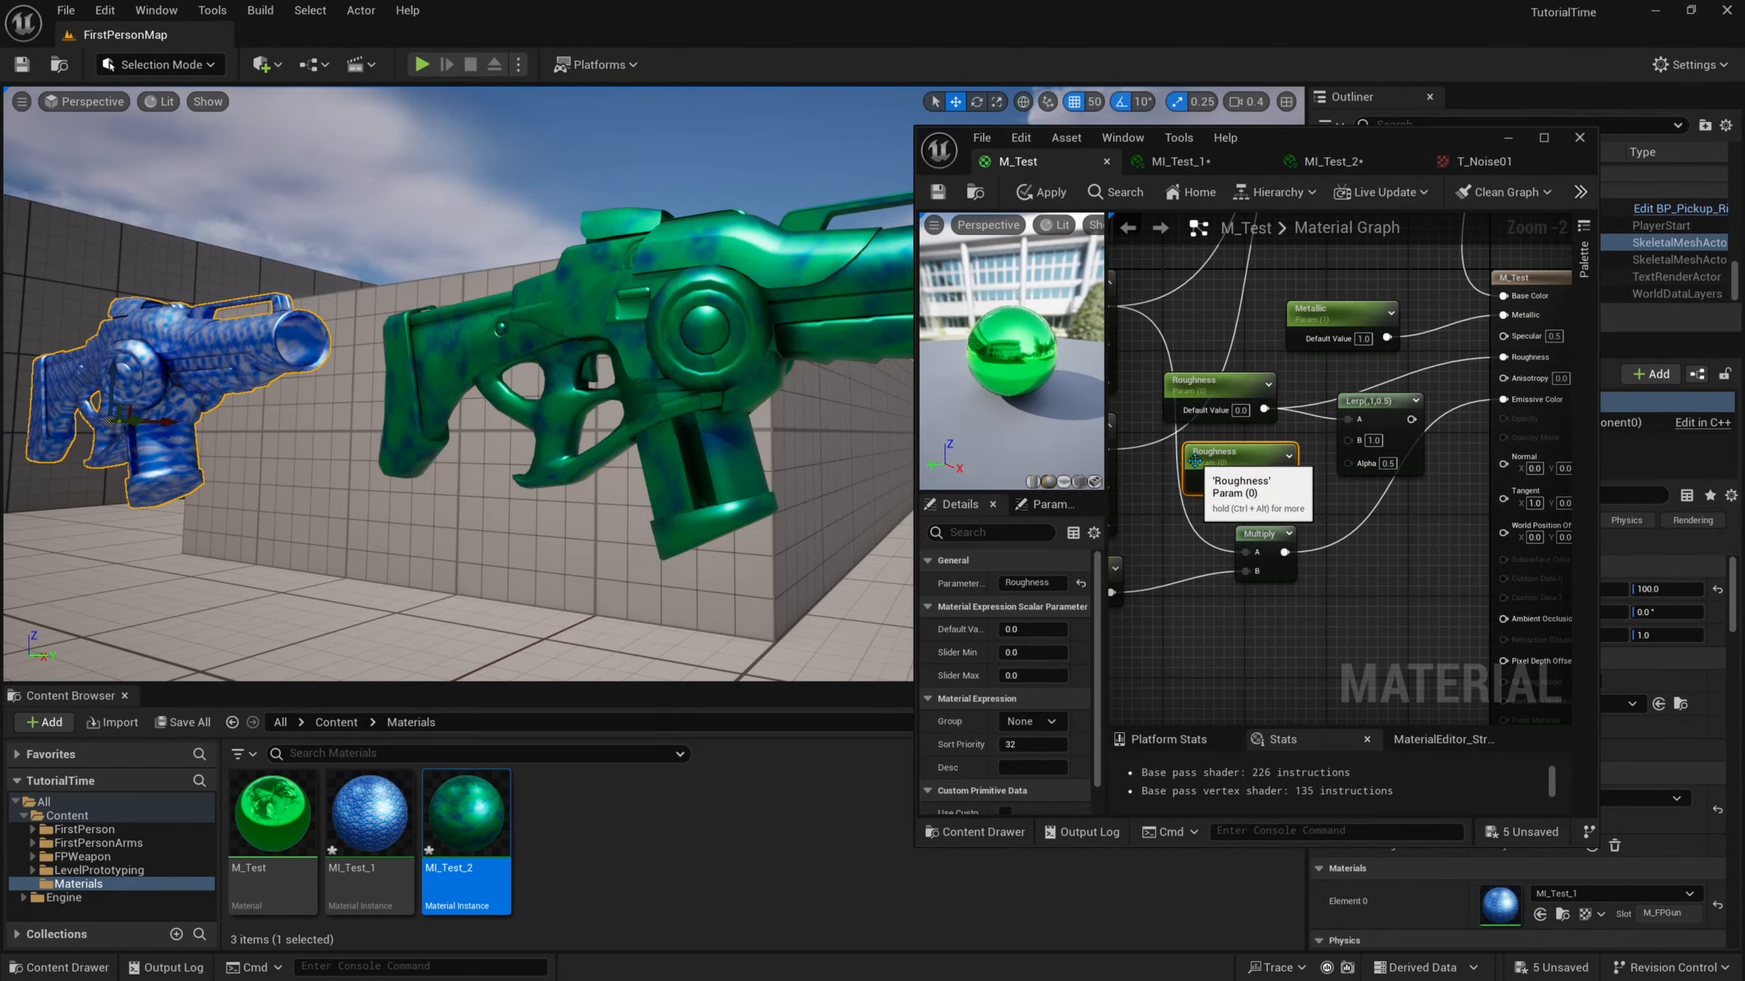
left_click_drag(1218, 456, 1188, 455)
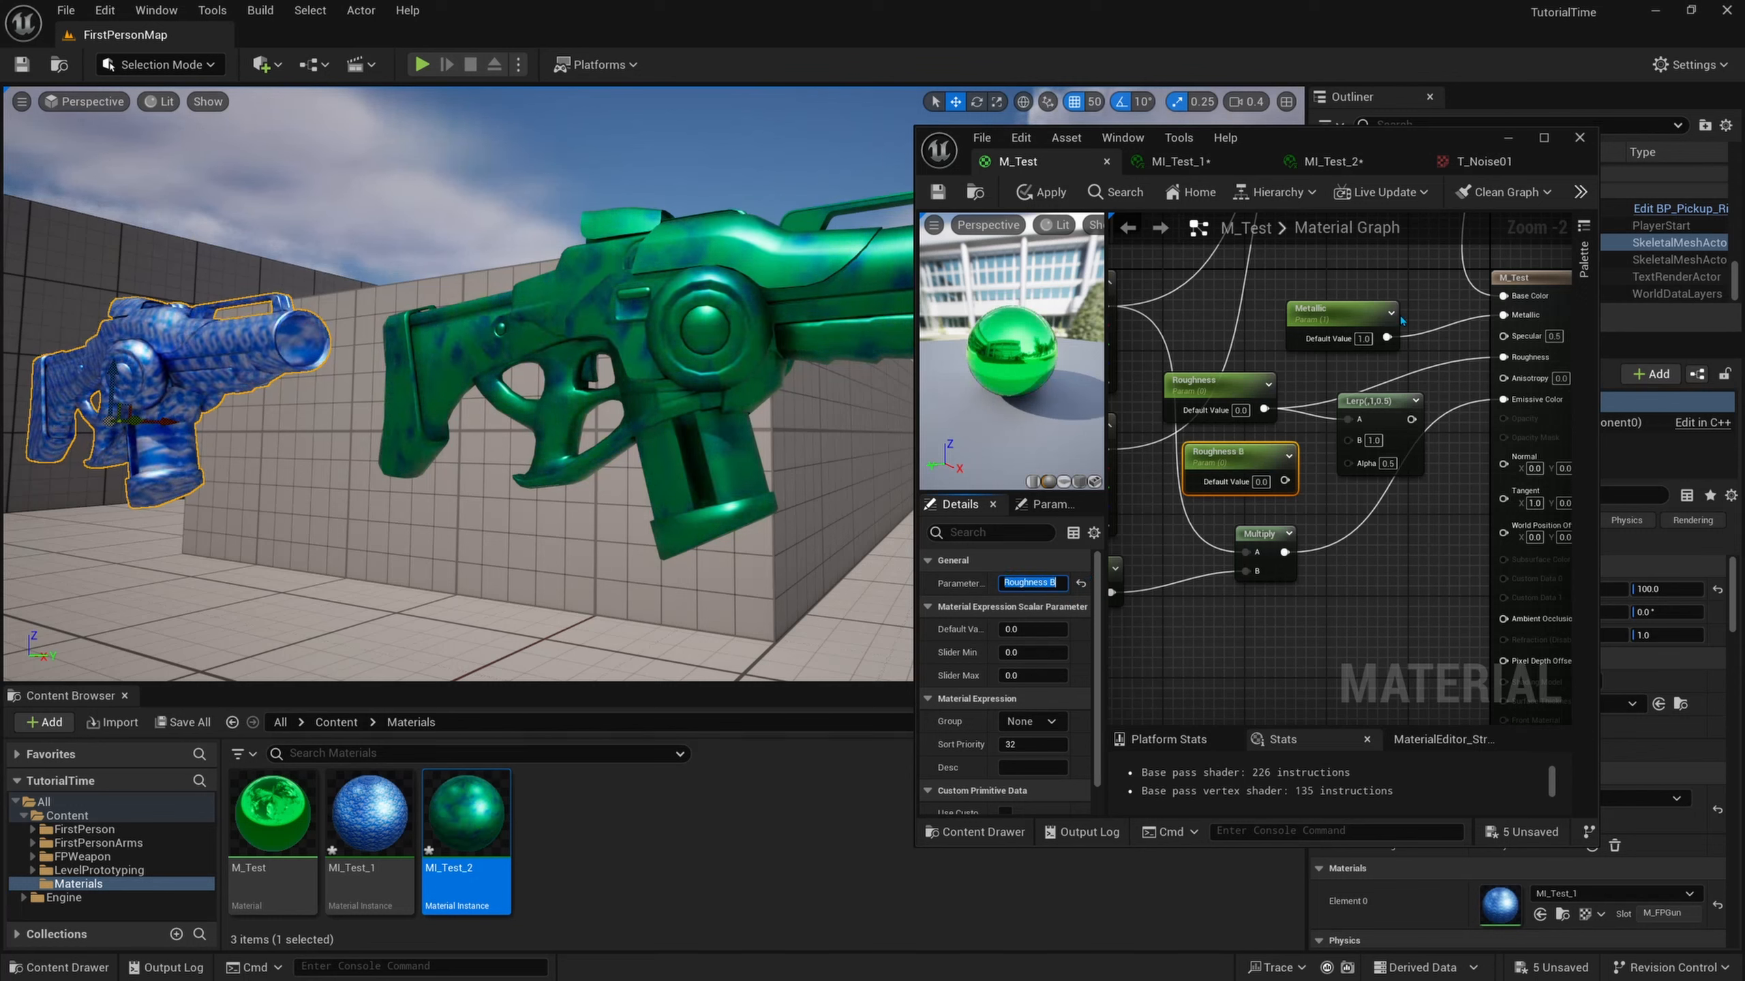
Align Roughness B beneath Roughness, wire it to the roughness Lerp's B input, and connect the Texture Sample's RGB output to Alpha.
left_click_drag(1267, 409, 1209, 450)
right_click_drag(1236, 330, 1246, 412)
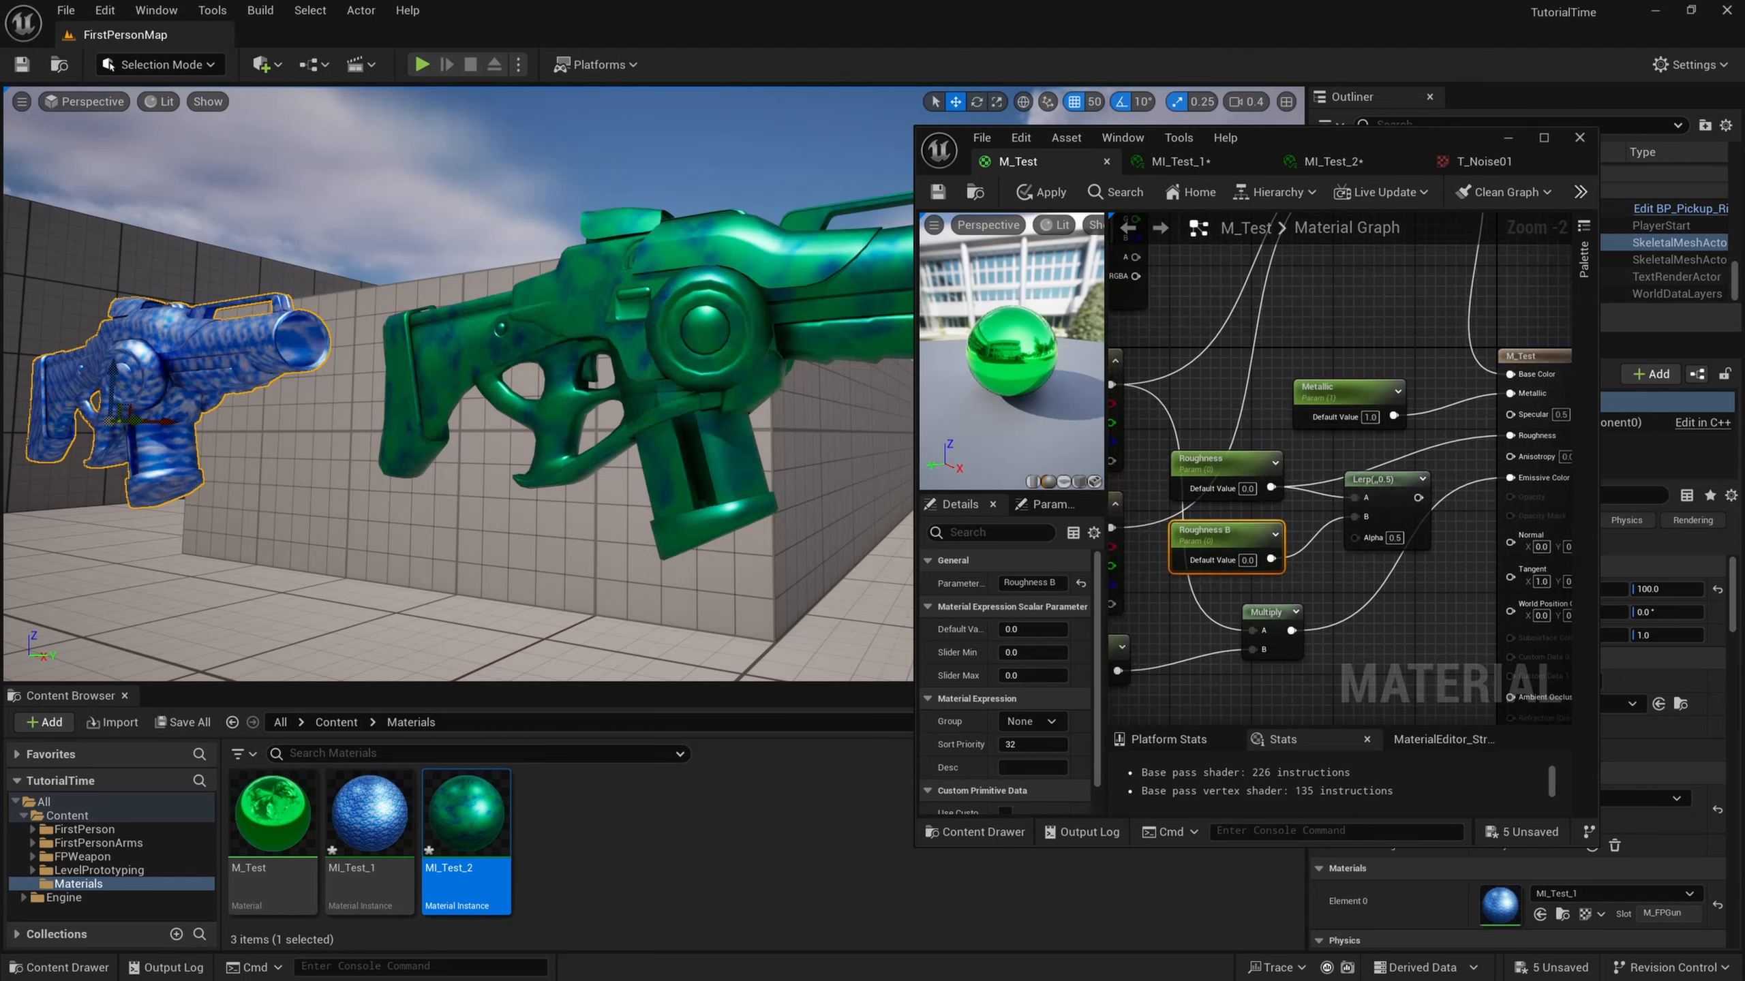
right_click_drag(1272, 265, 1323, 405)
scroll(1323, 405, "down", 1)
left_click_drag(1203, 332, 1413, 653)
Connect the roughness Lerp's output to M_Test's Roughness input and apply the material.
right_click_drag(1459, 604, 1303, 507)
left_click_drag(1286, 520, 1395, 473)
right_click_drag(1186, 560, 1282, 536)
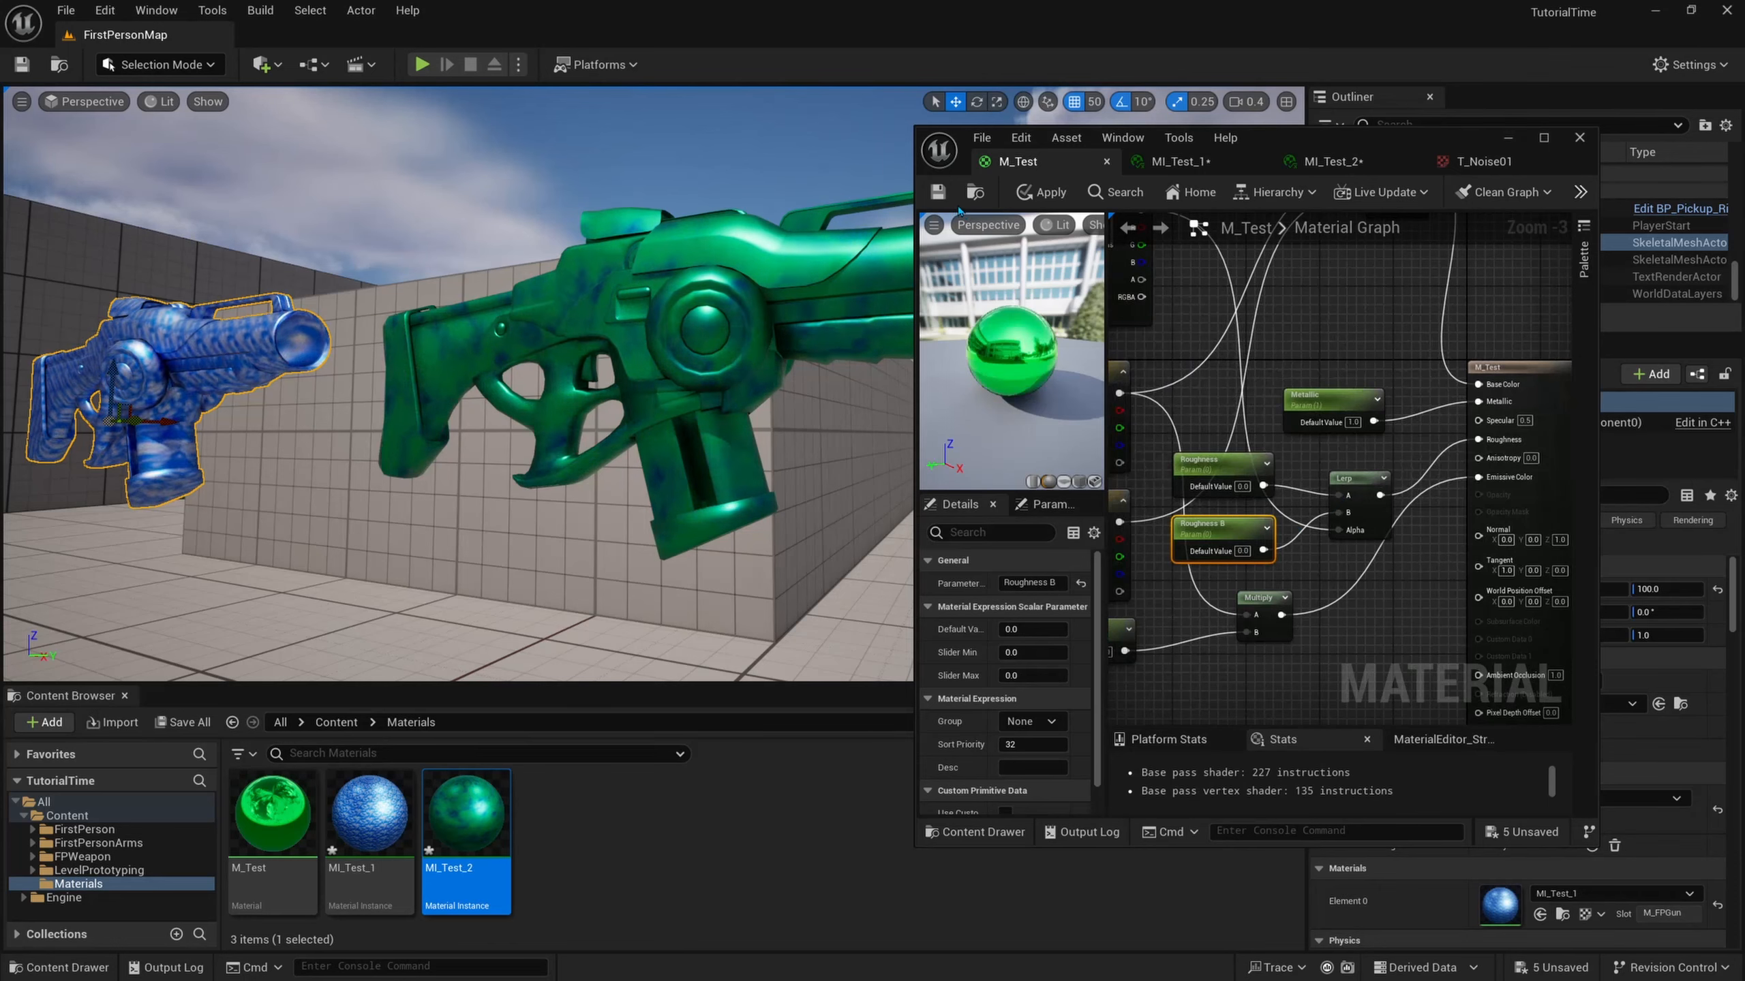
left_click(1041, 192)
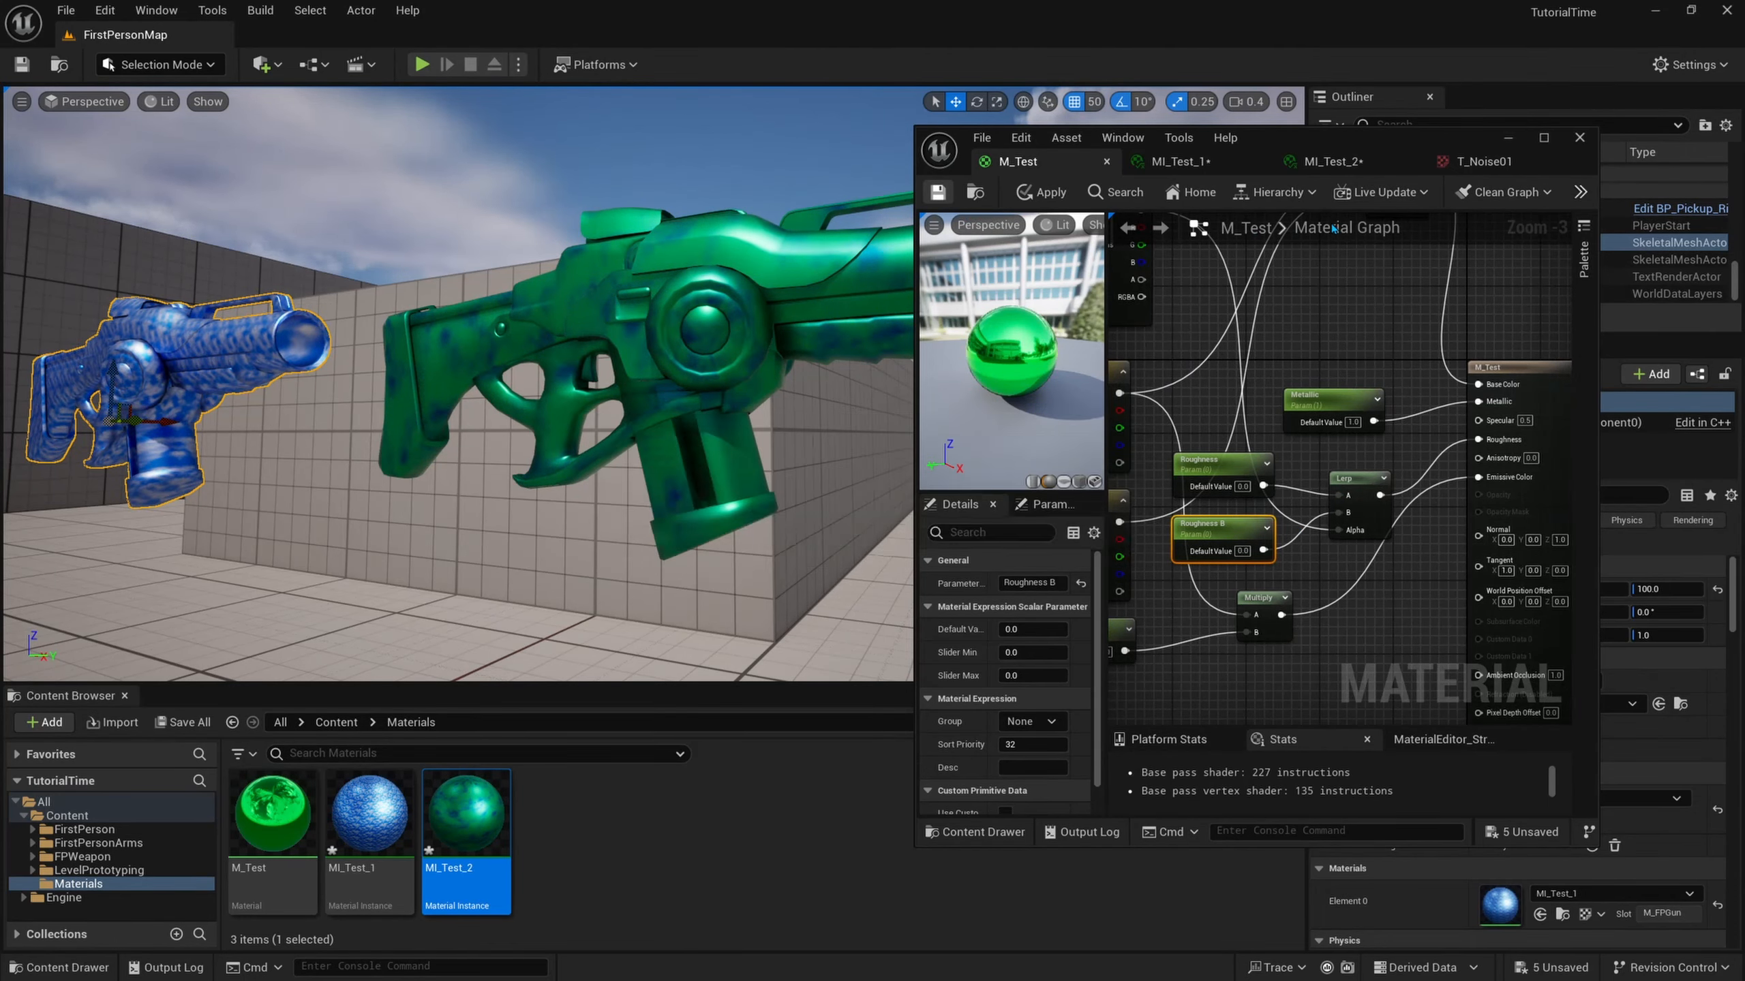
In MI_Test_2, enable the Roughness B override at 1.0 and set Roughness to 0.0.
left_click(1332, 161)
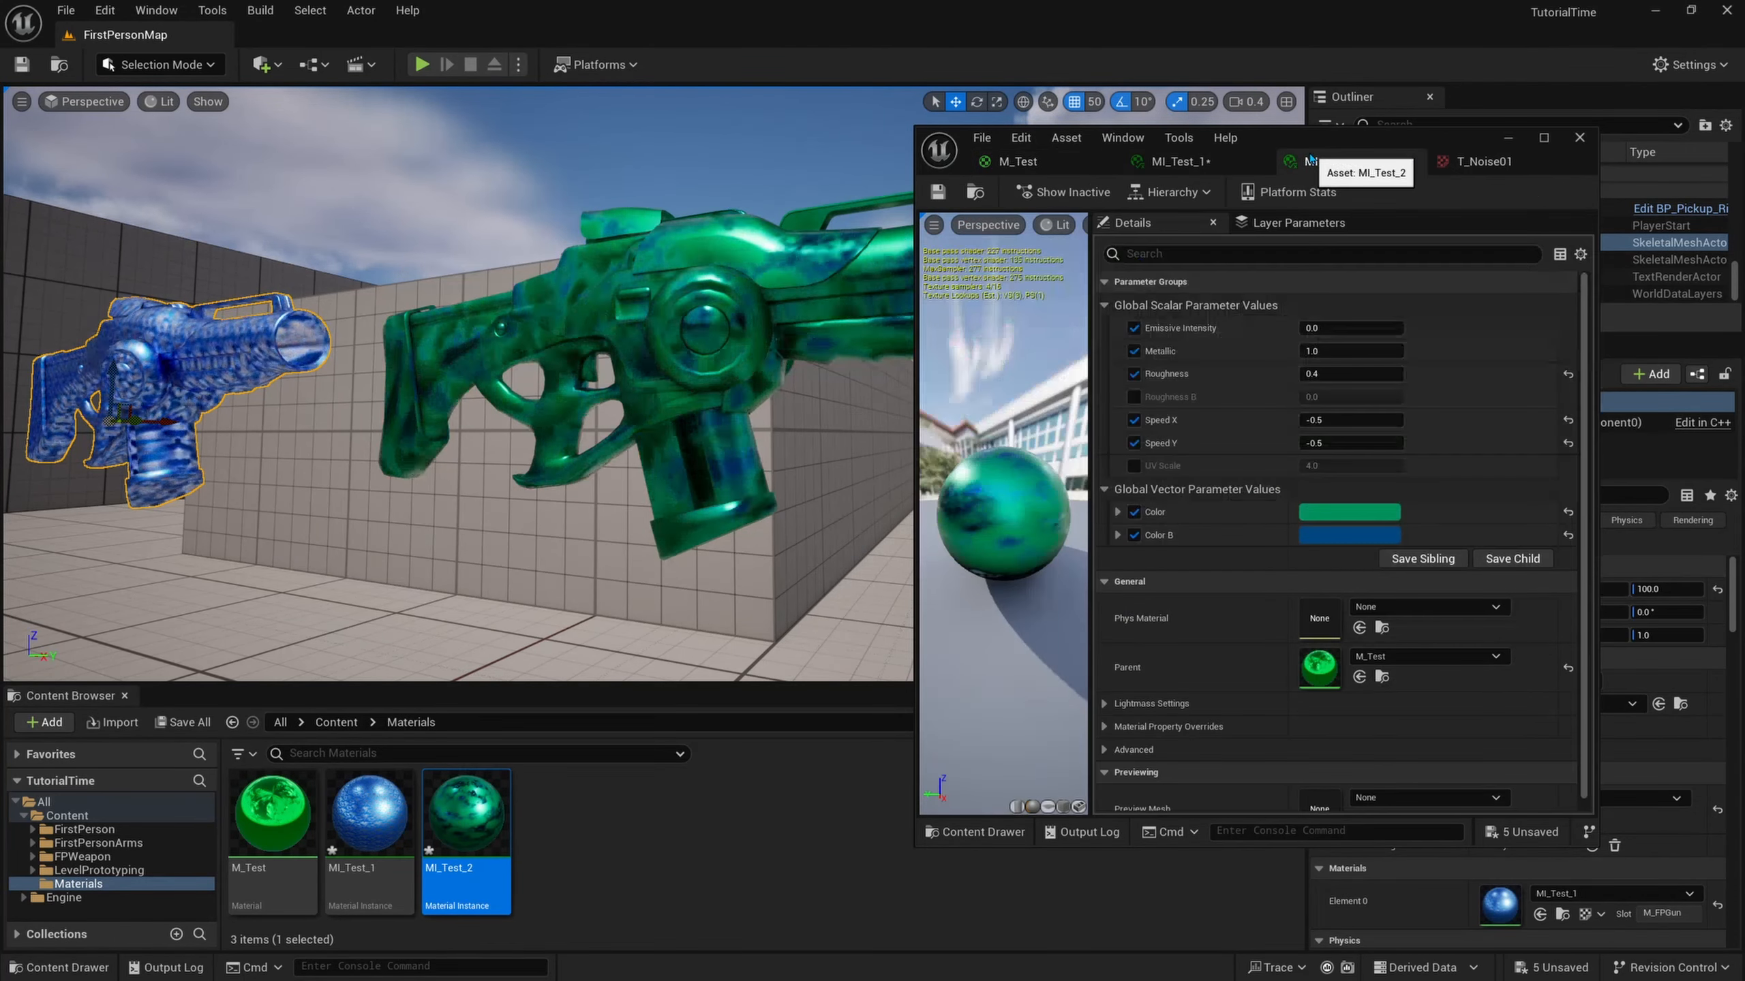
left_click(1135, 396)
left_click(1349, 396)
type("1")
left_click(1349, 374)
type("0")
key("Return")
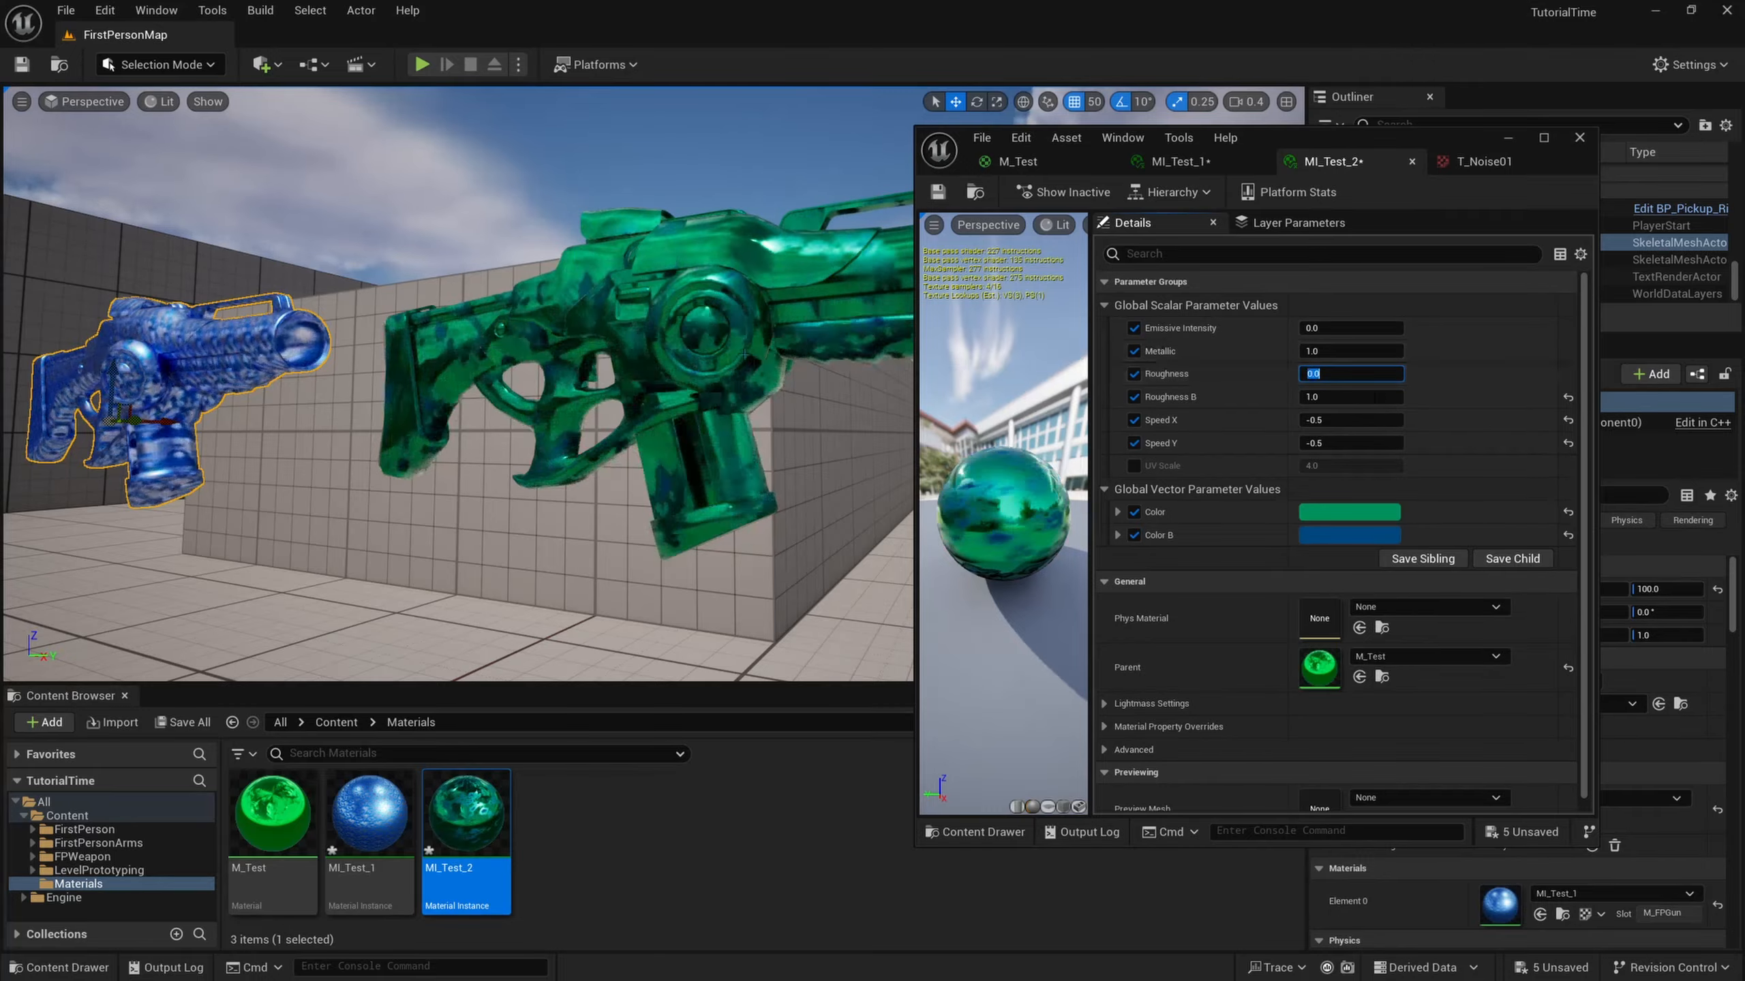
right_click_drag(618, 413, 695, 342)
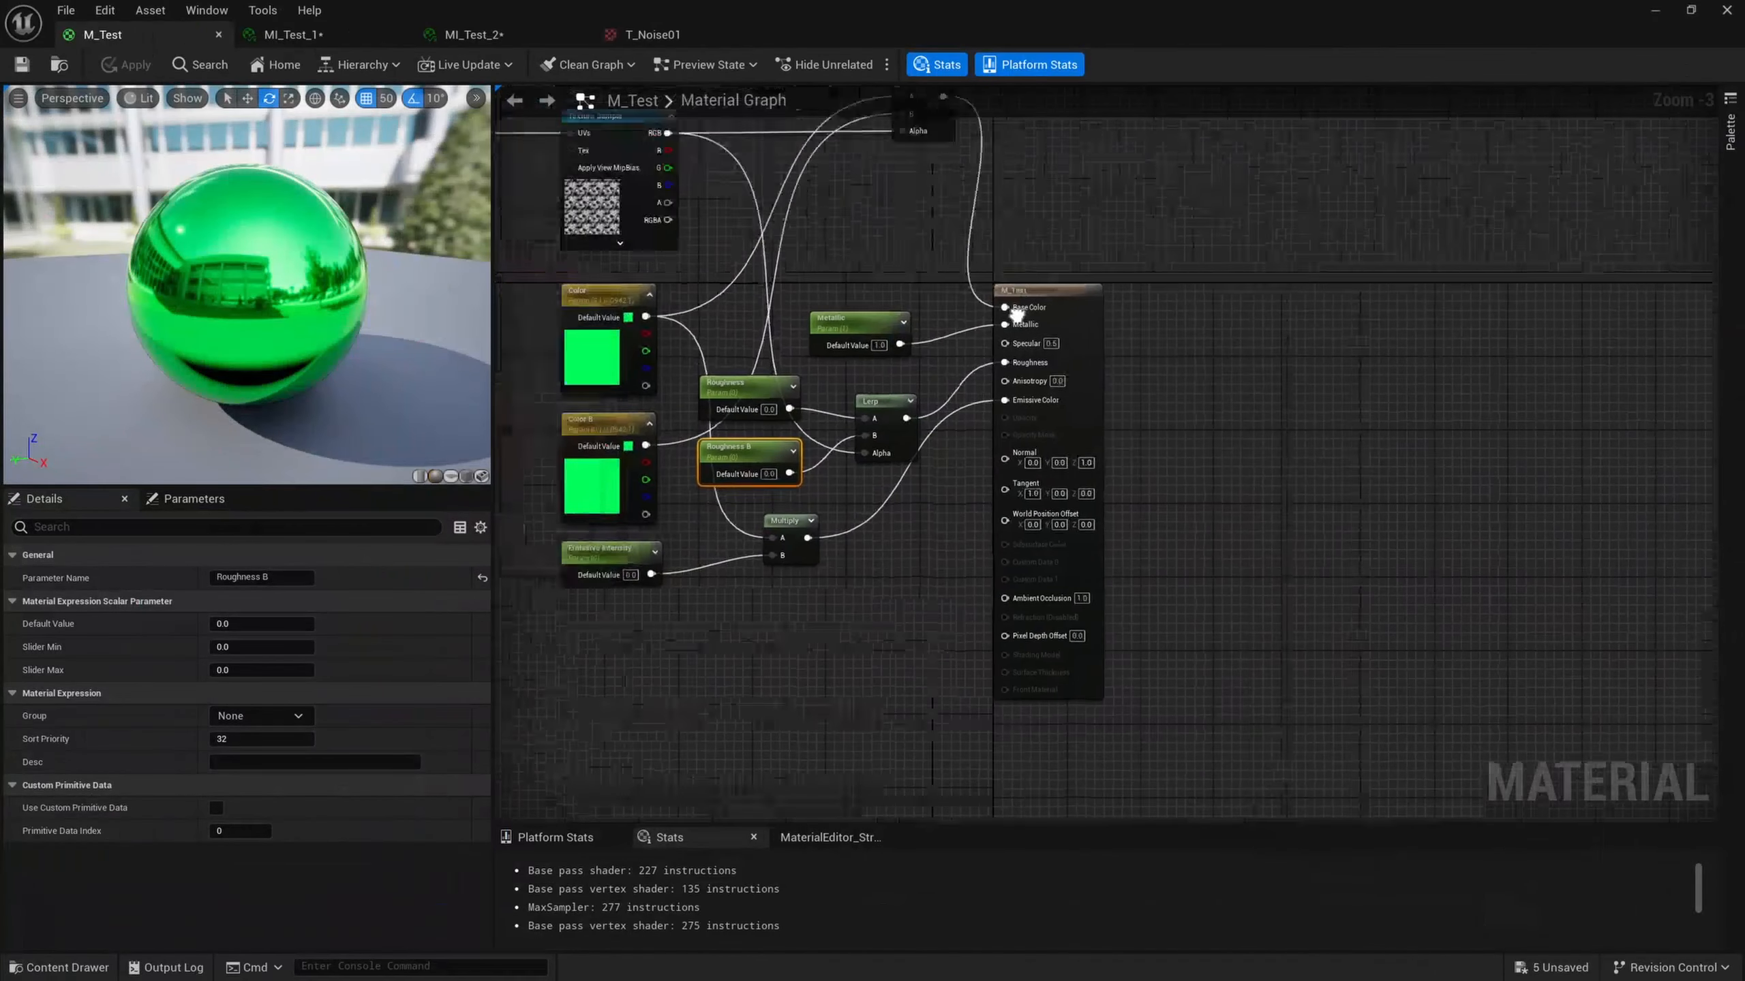
Spread out M_Test's graph by moving the output node, the Metallic parameter, and the roughness Lerp with its two parameters farther from the color nodes.
left_click_drag(1193, 358, 1295, 358)
right_click_drag(1295, 358, 1370, 375)
left_click_drag(1089, 390, 1144, 387)
right_click_drag(1196, 398, 1333, 384)
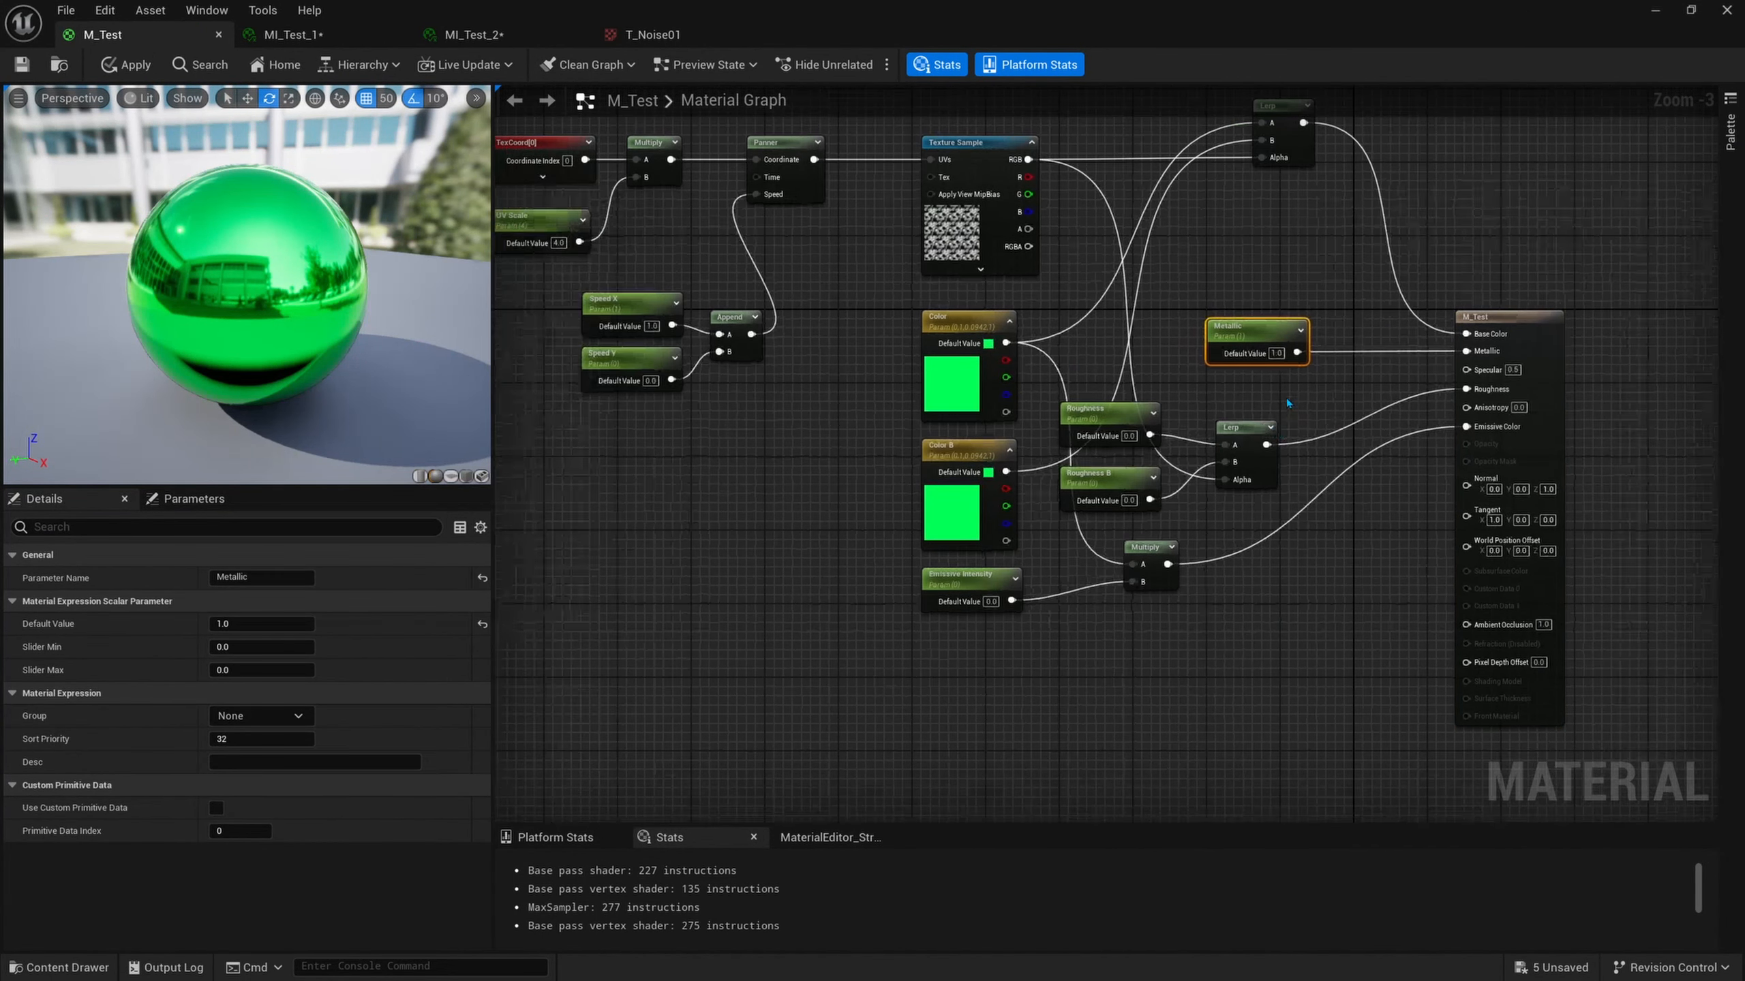
left_click_drag(1287, 398, 1061, 514)
left_click_drag(1274, 447, 1319, 419)
left_click_drag(1271, 327, 1262, 300)
right_click_drag(1281, 240, 1355, 240)
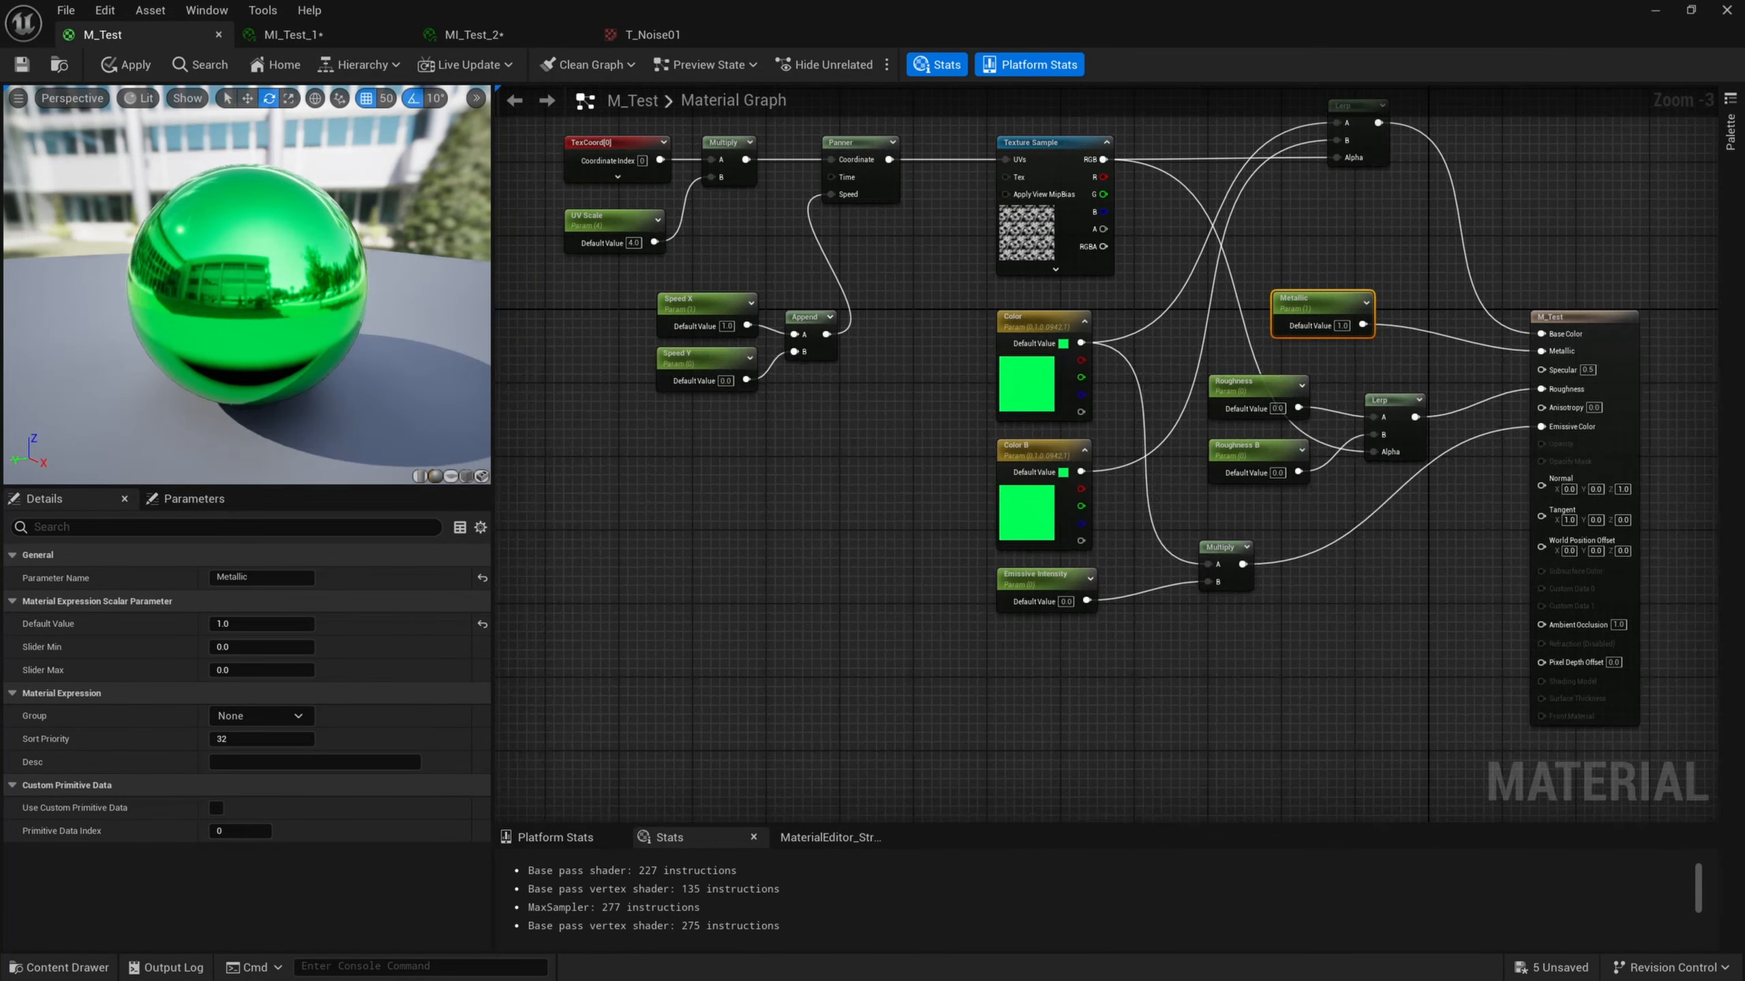
right_click_drag(1470, 437, 1401, 491)
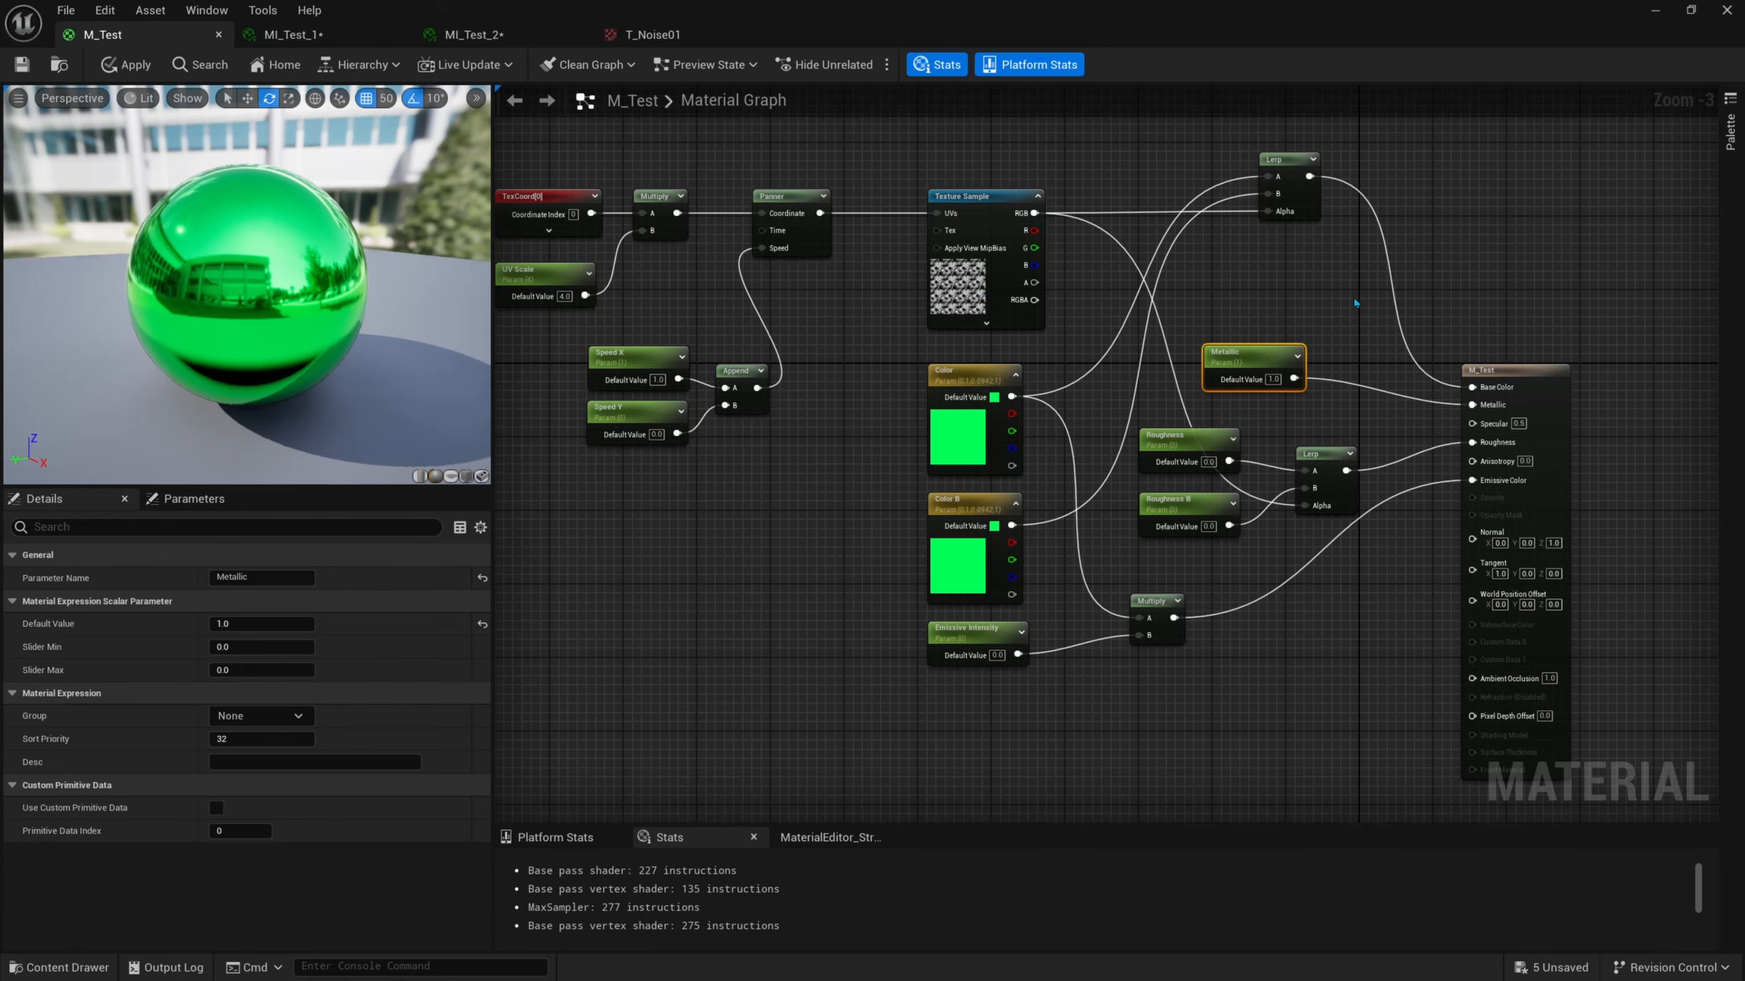
right_click_drag(1355, 302, 1333, 266)
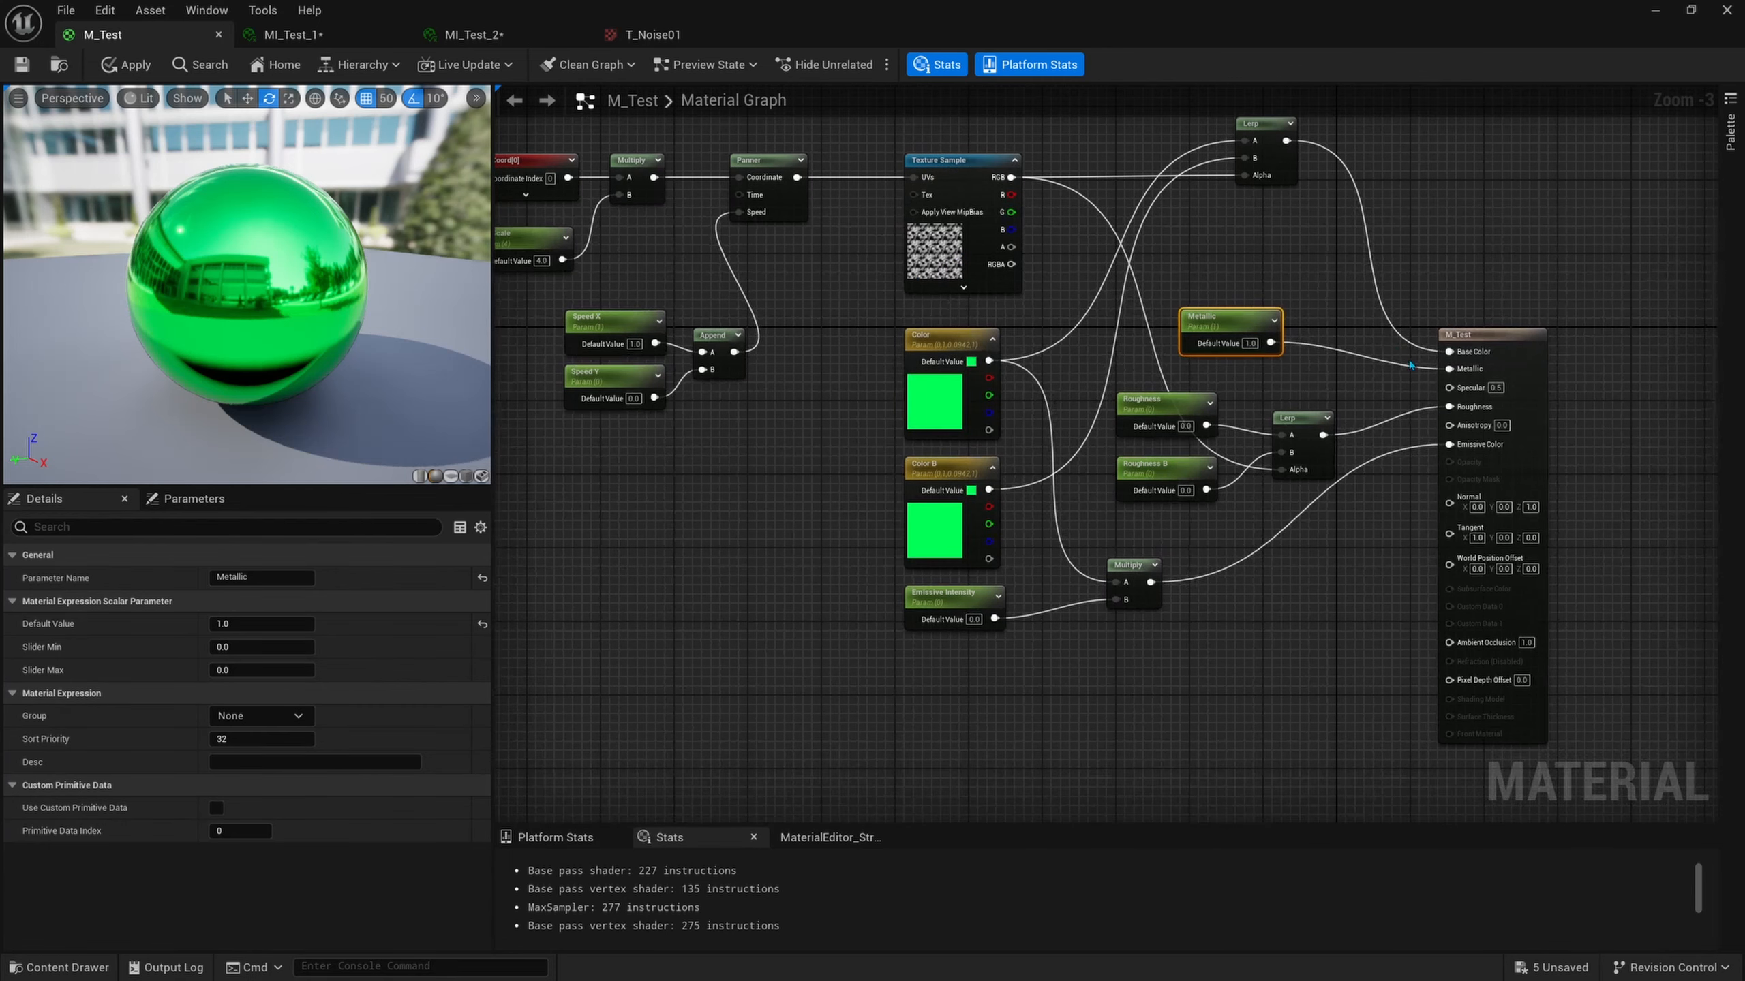
Connect the color Lerp's output to input A of the emissive Multiply, replacing the direct Color connection.
left_click(920, 344)
left_click(948, 595)
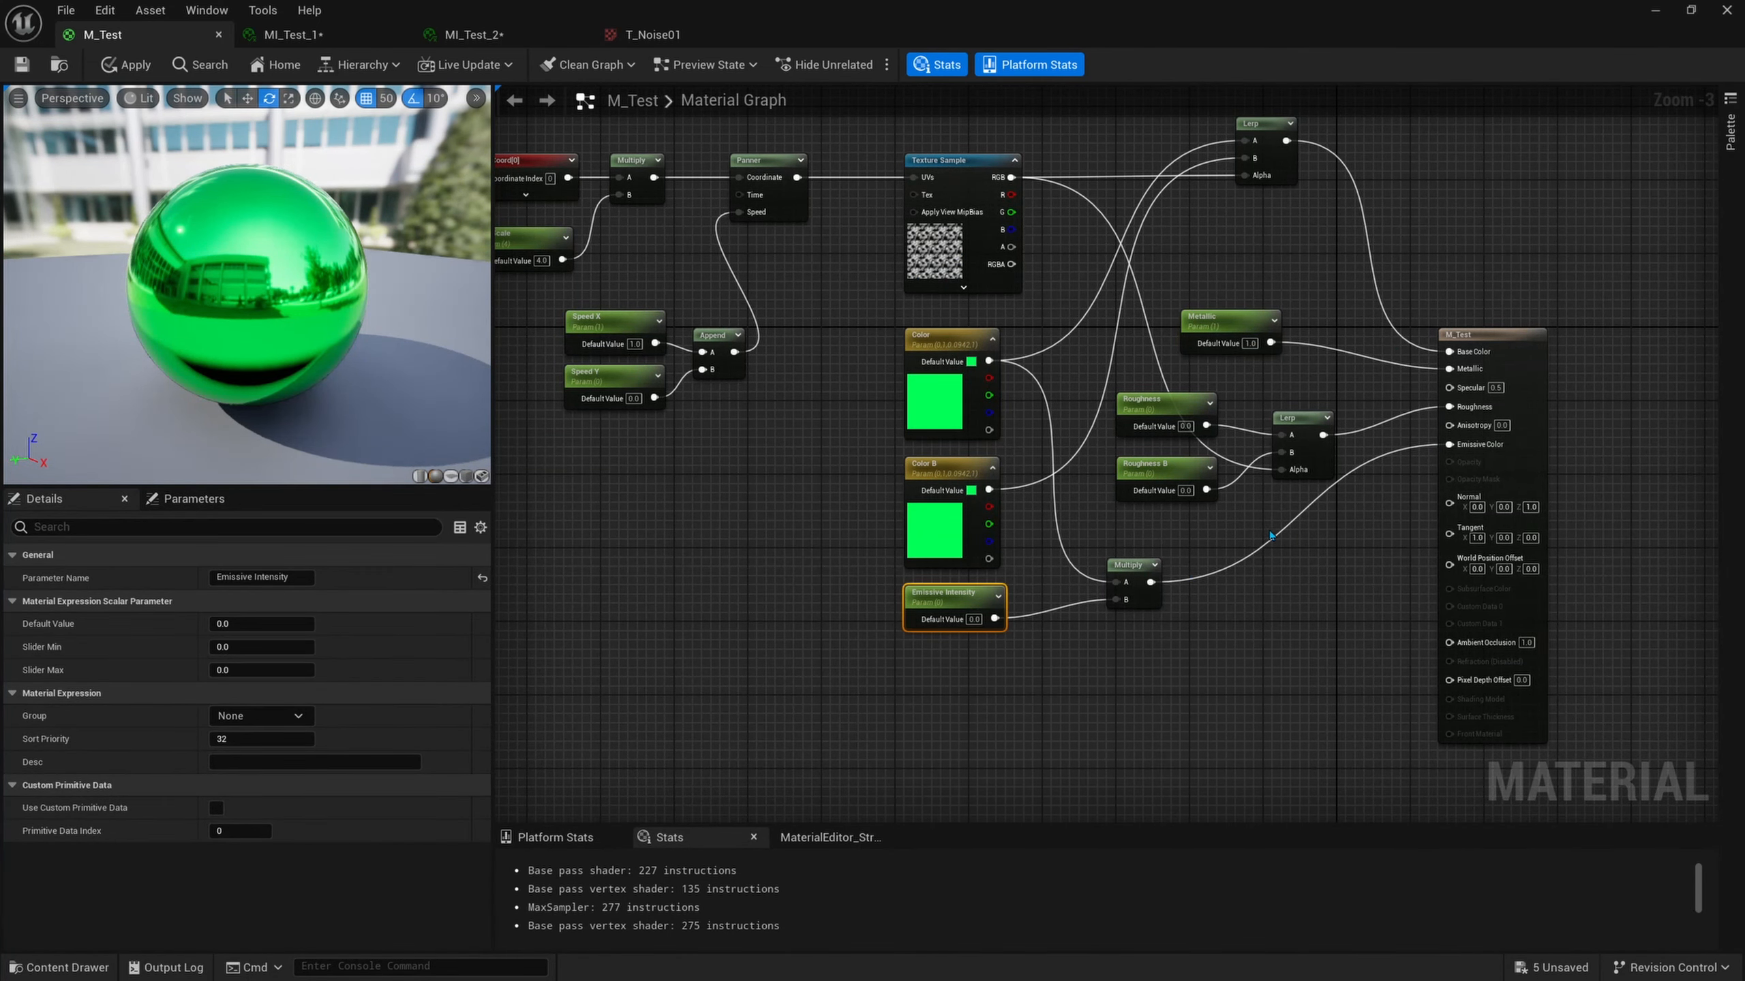
right_click_drag(1291, 172, 1269, 179)
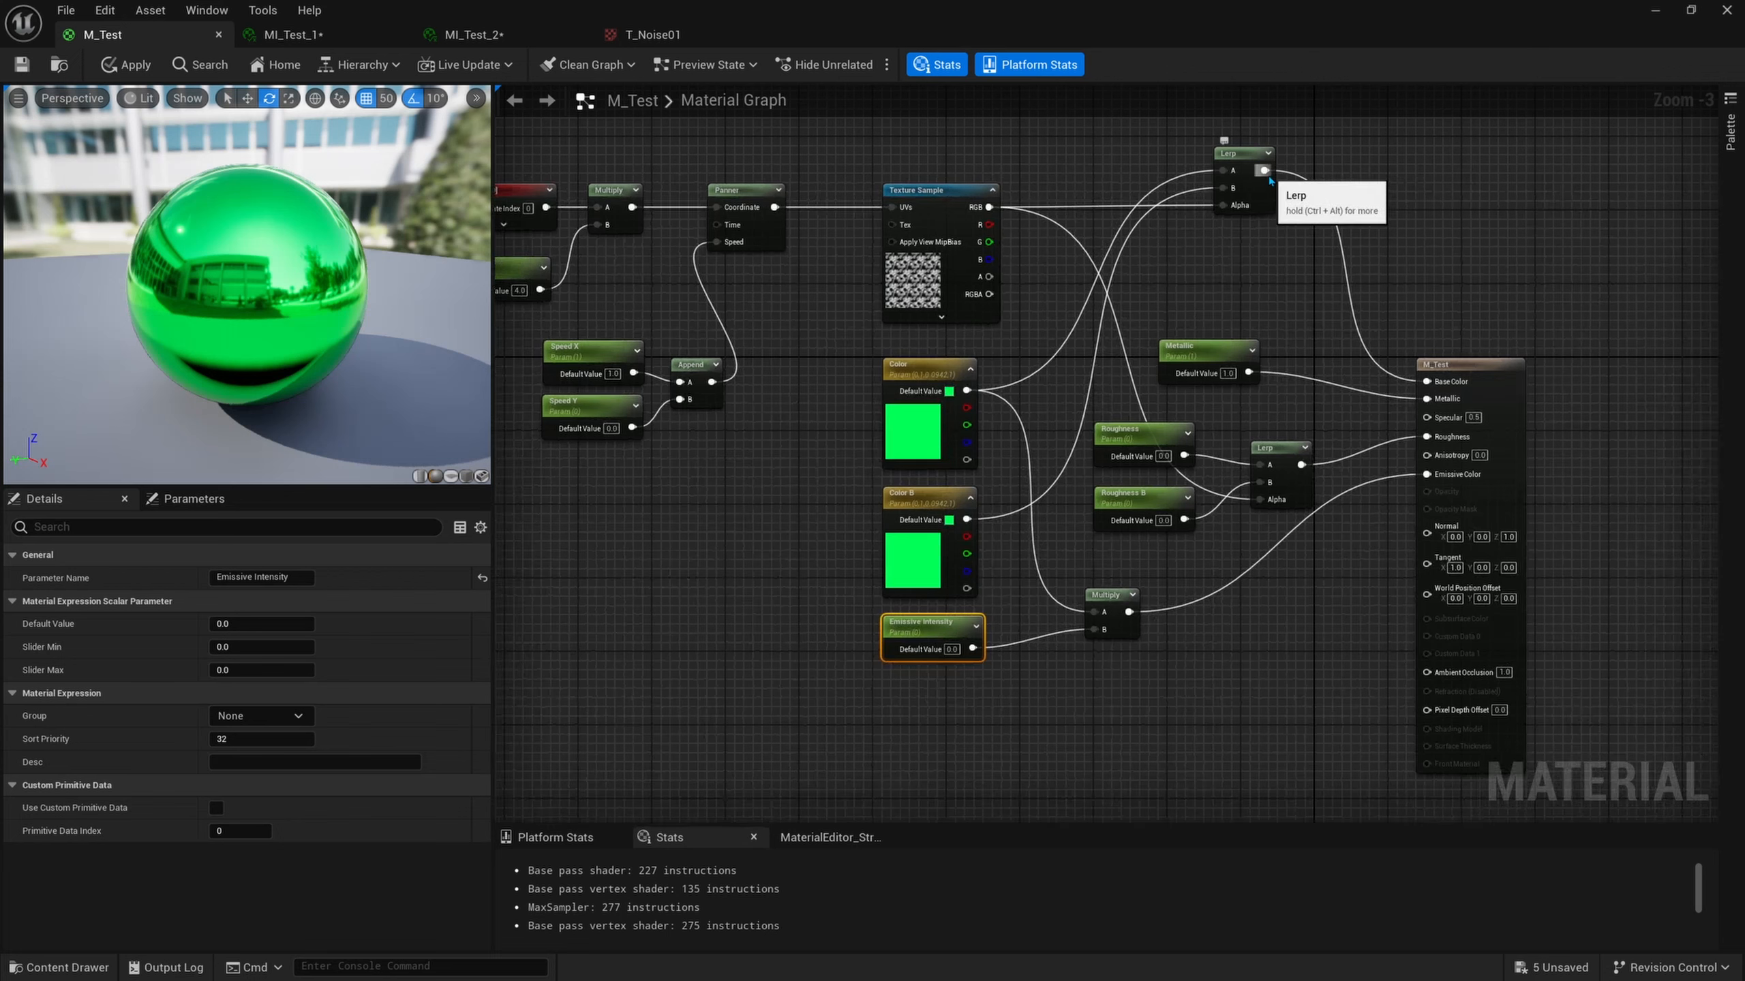
left_click_drag(1263, 170, 1293, 592)
Place Emissive Intensity beside its Multiply, move the output node farther out, and shift the emissive pair close to it.
left_click_drag(921, 622, 1131, 590)
left_click_drag(1470, 487, 1607, 486)
left_click_drag(1350, 654, 1125, 577)
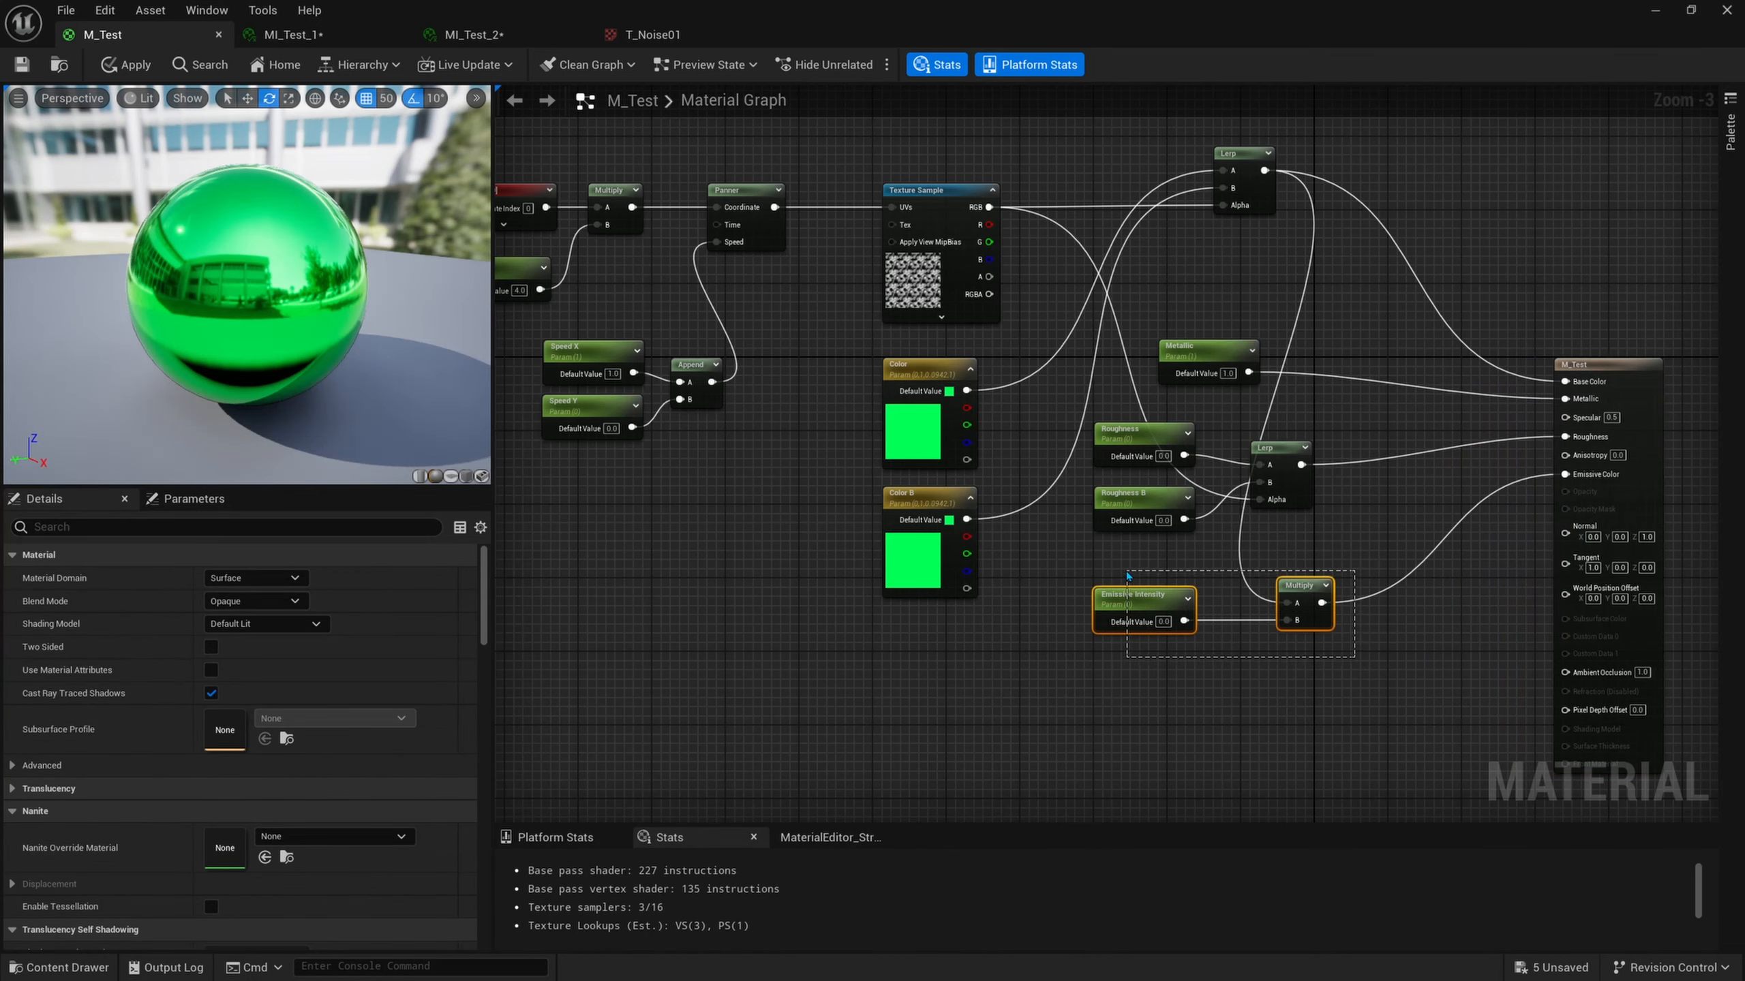
left_click_drag(1320, 584, 1506, 567)
right_click_drag(1170, 582, 1138, 626)
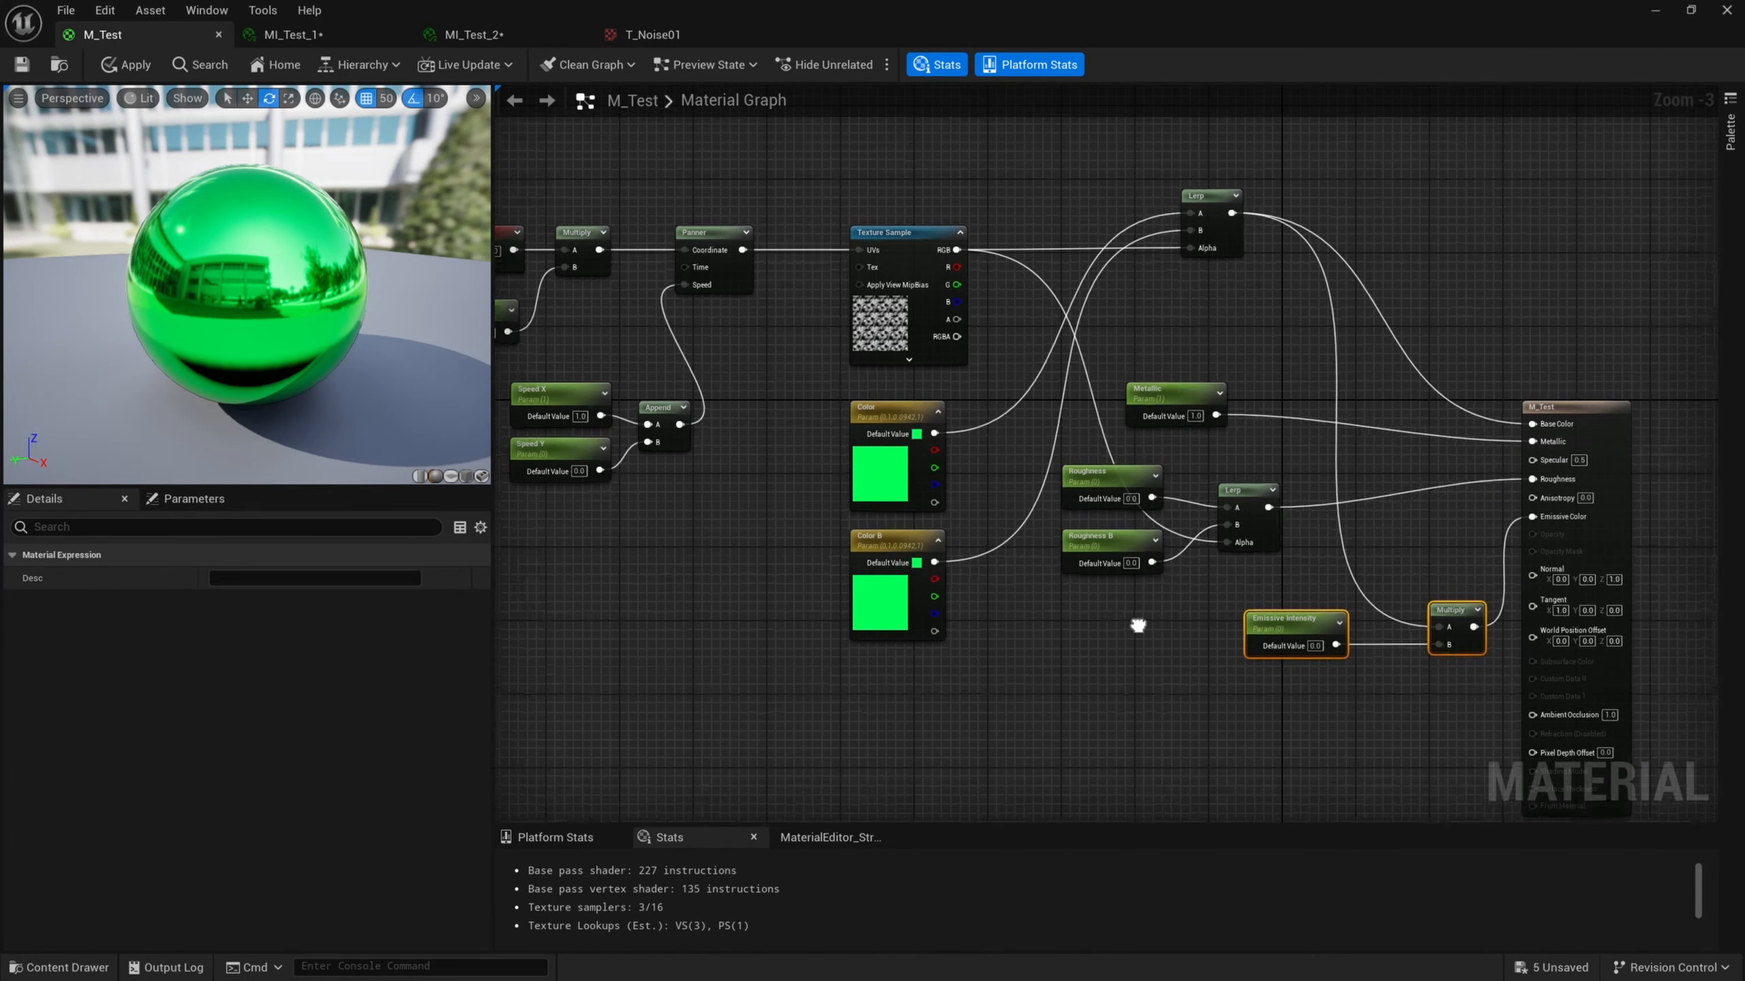
Move Roughness down to sit just above Roughness B, and arrange Color and Color B above the Texture Sample.
left_click(1260, 585)
left_click(1122, 542)
left_click_drag(1120, 473, 1119, 482)
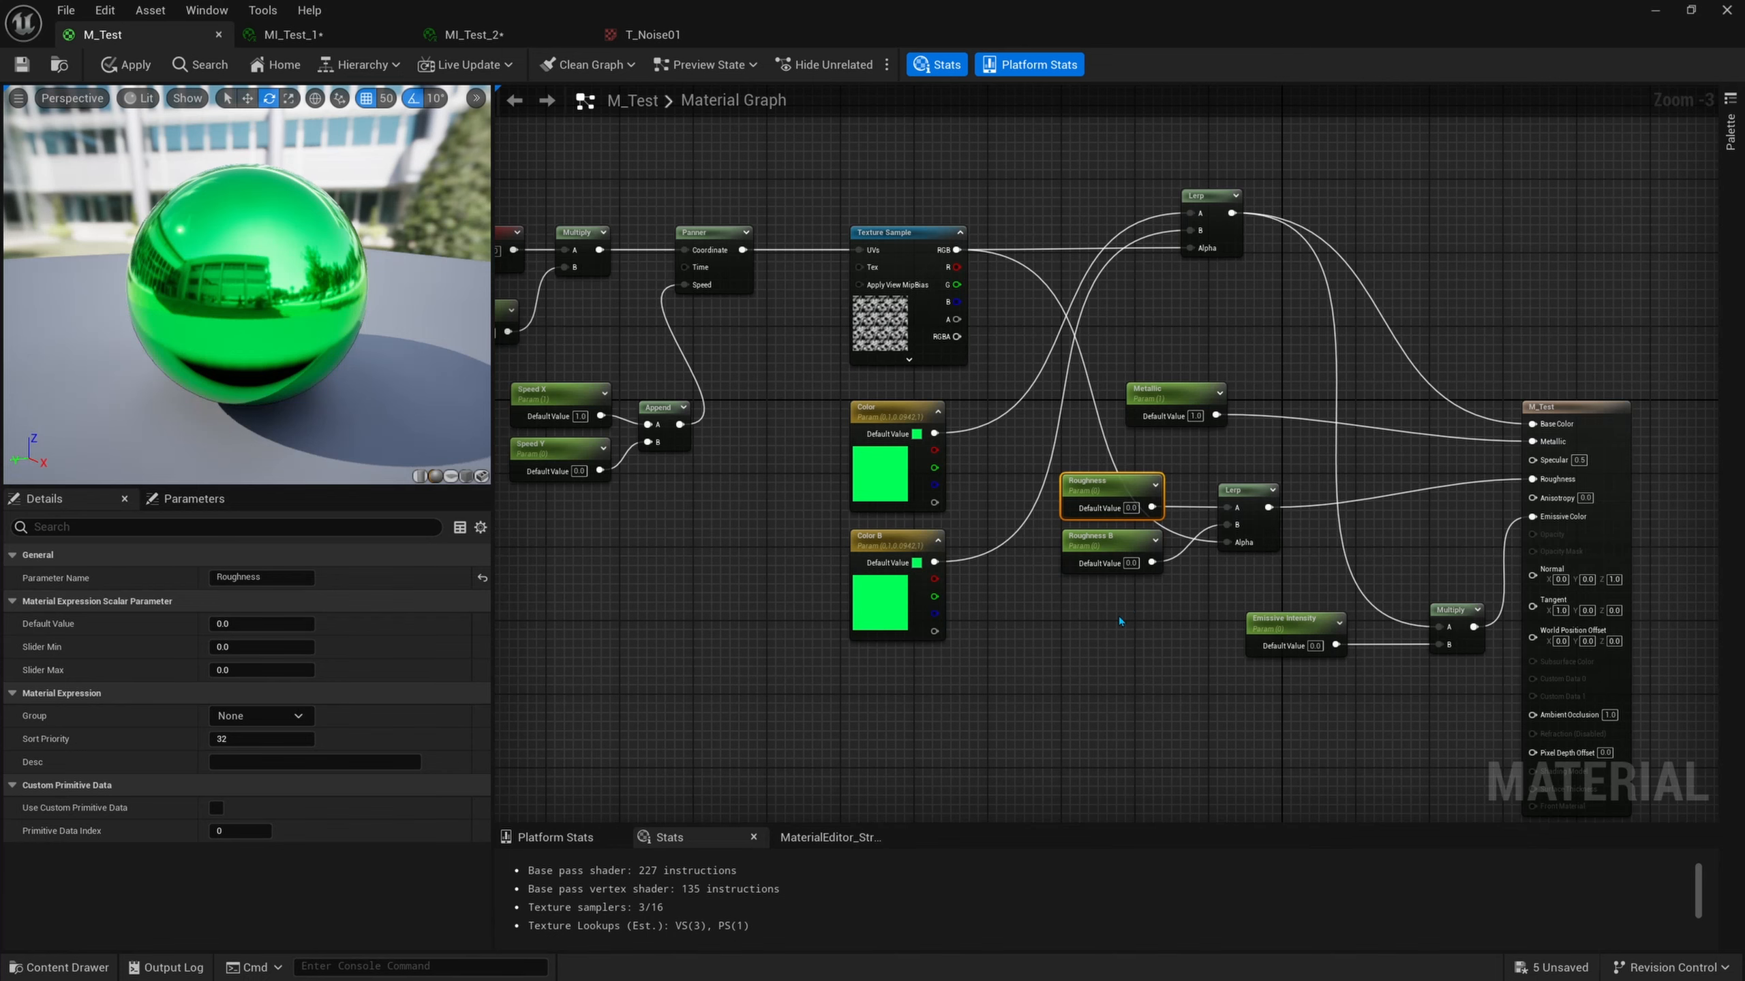
right_click_drag(1054, 610, 1176, 626)
left_click_drag(1157, 628, 1035, 221)
right_click_drag(831, 637, 1089, 601)
left_click_drag(1088, 599, 948, 513)
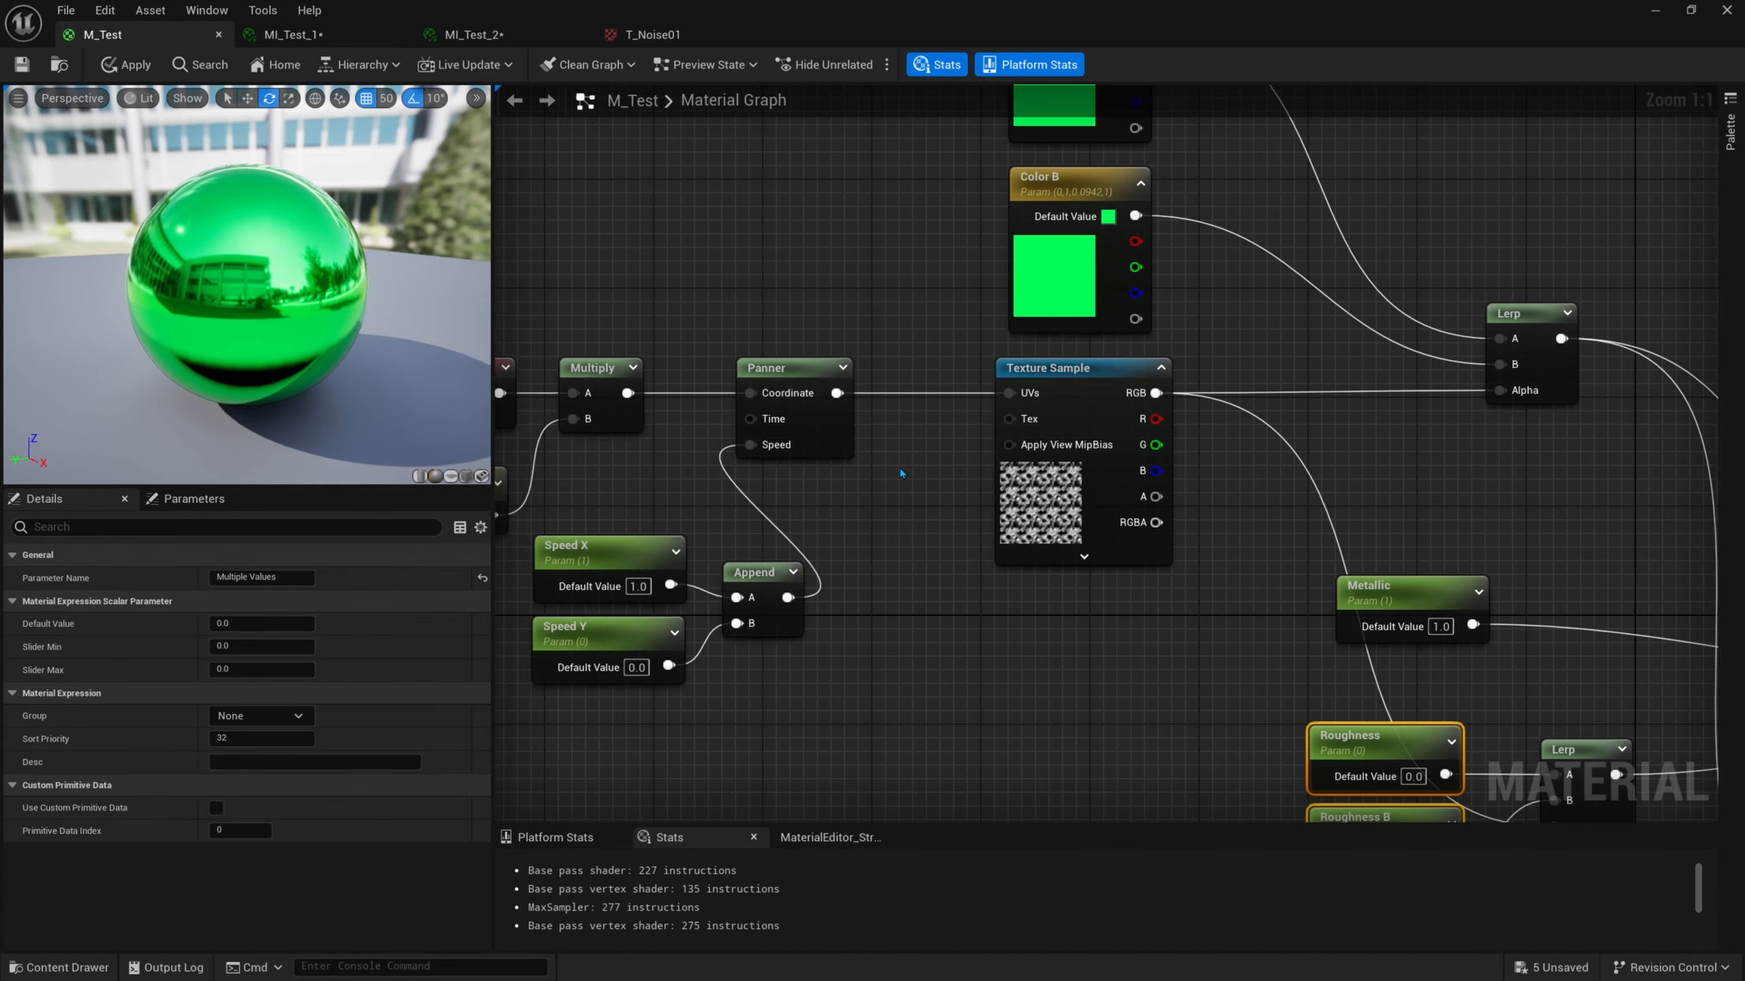
Examine M_Test's UV Scale and speed parameters, the panned Texture Sample, and the nodes feeding both Lerps.
right_click_drag(720, 545, 837, 535)
left_click_drag(777, 504, 721, 686)
right_click_drag(913, 612, 1065, 624)
left_click(665, 514)
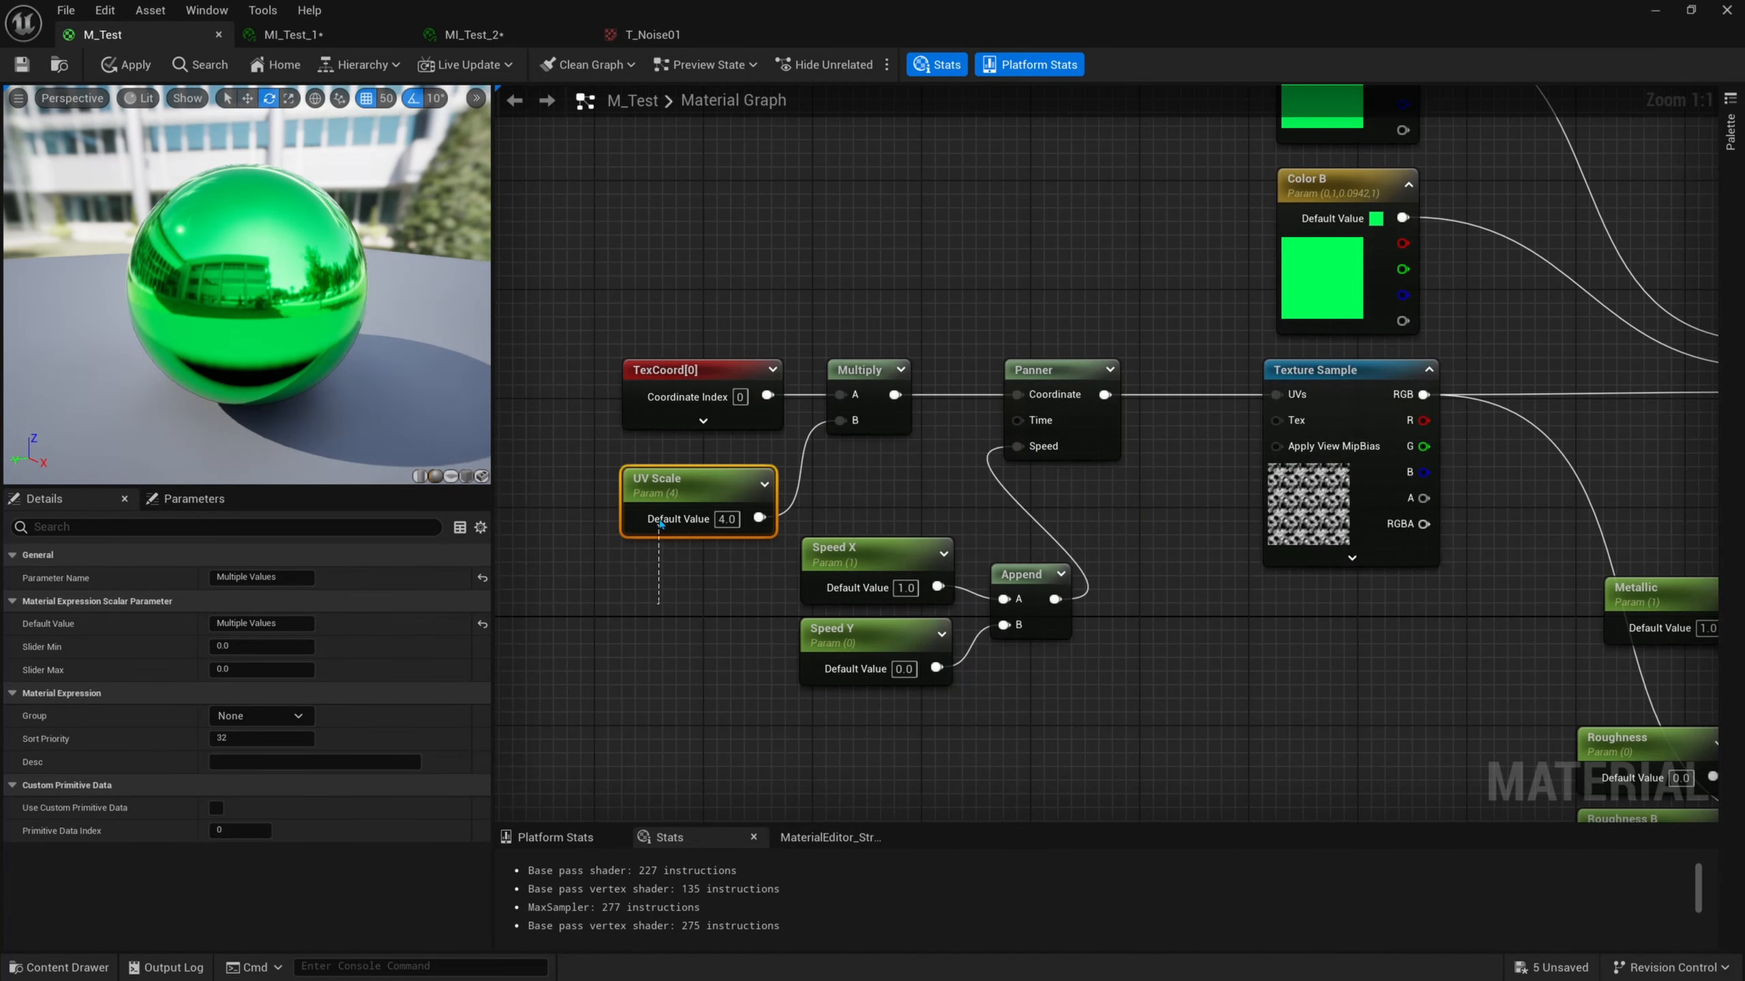
right_click_drag(1167, 556, 840, 643)
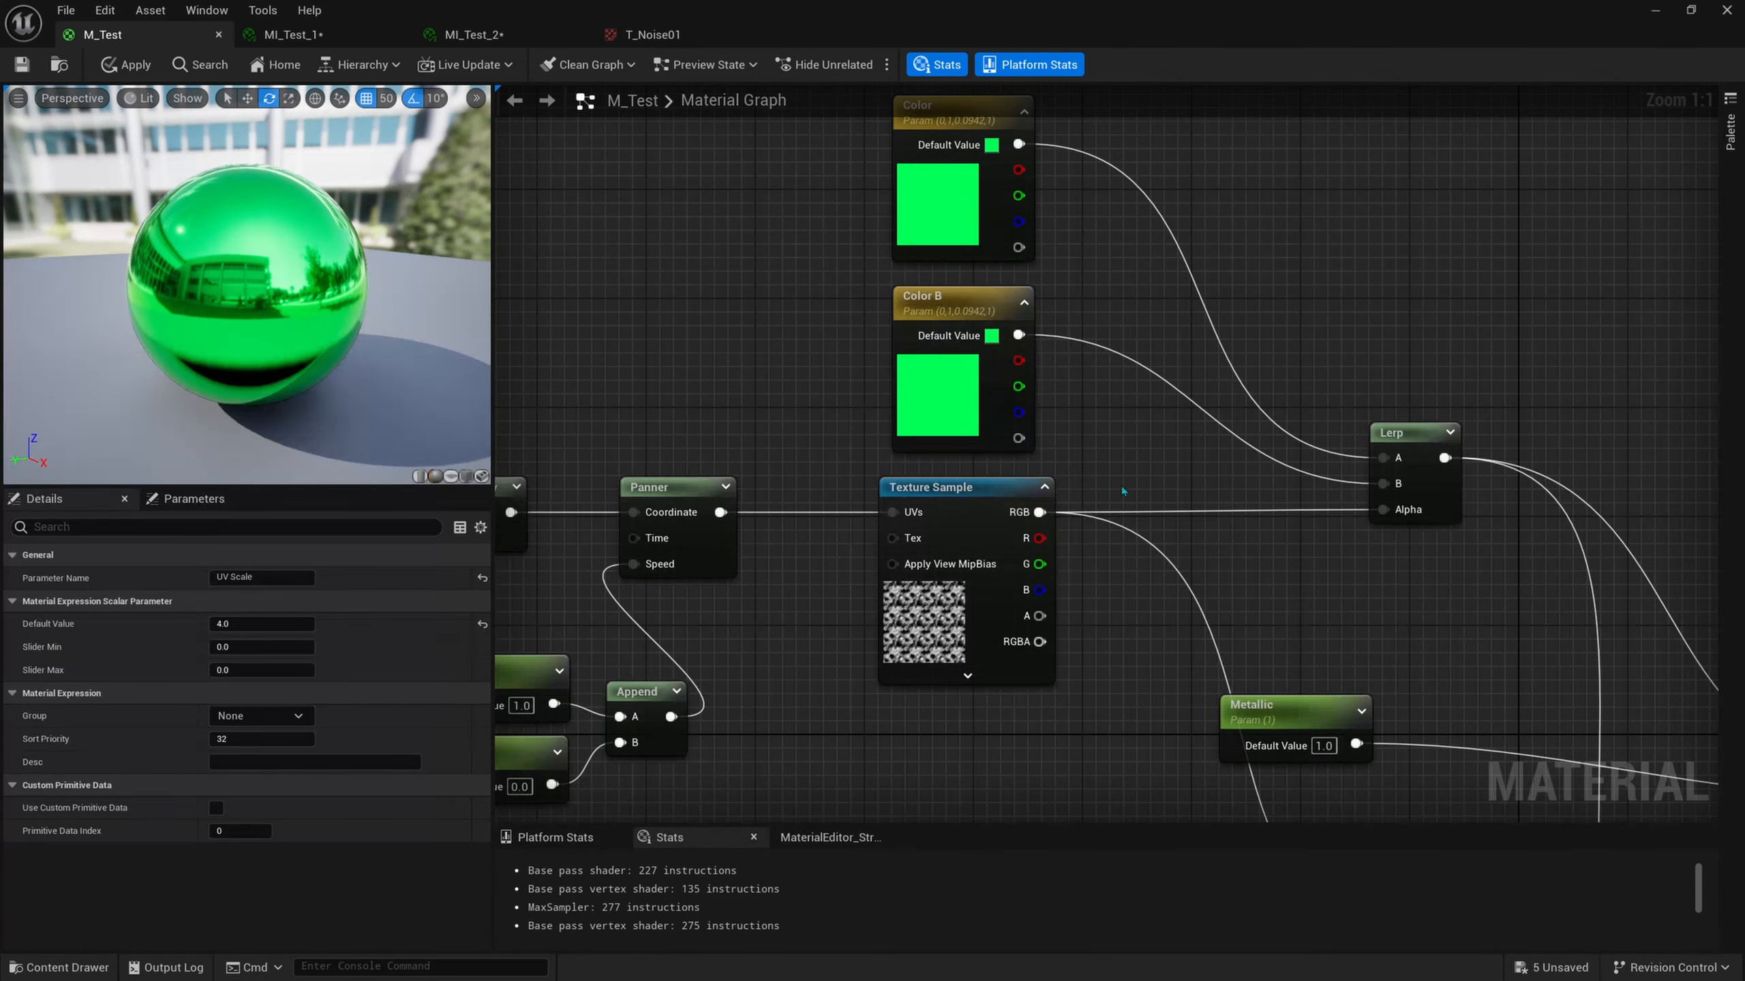
right_click_drag(1122, 488, 965, 292)
right_click_drag(1039, 530, 1009, 462)
right_click_drag(1157, 592, 1080, 531)
left_click_drag(1194, 512, 1058, 608)
right_click_drag(813, 408, 1029, 614)
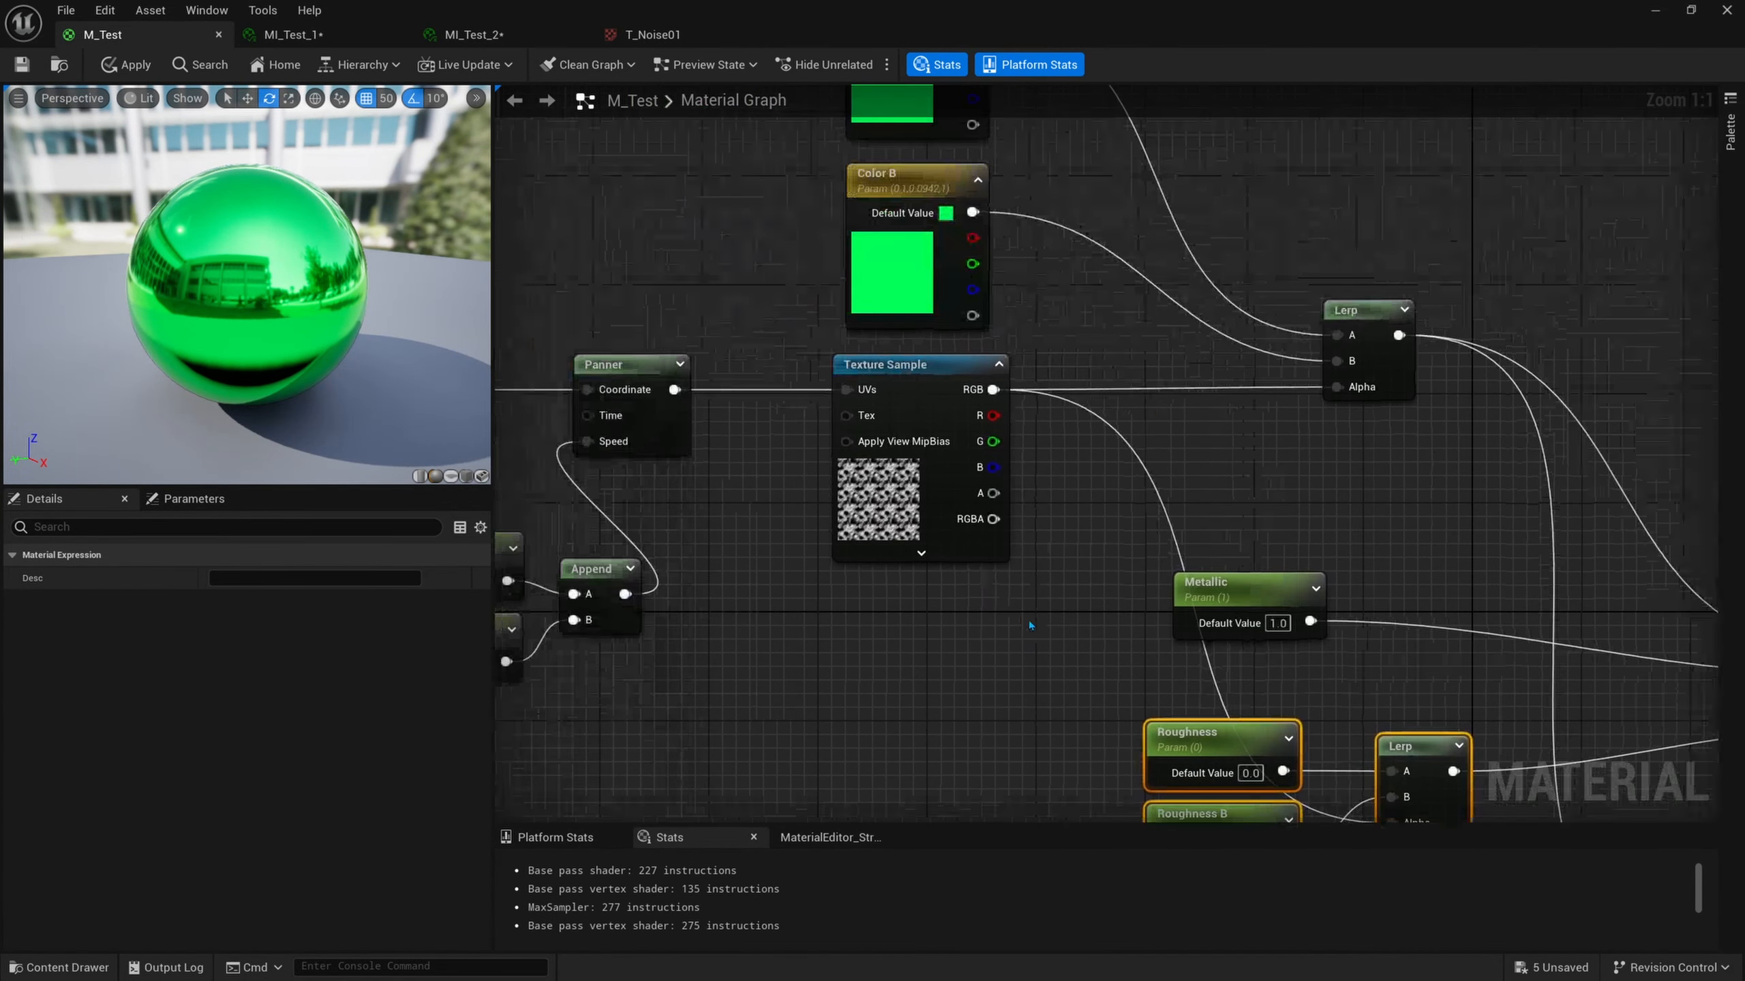
right_click_drag(914, 423, 984, 534)
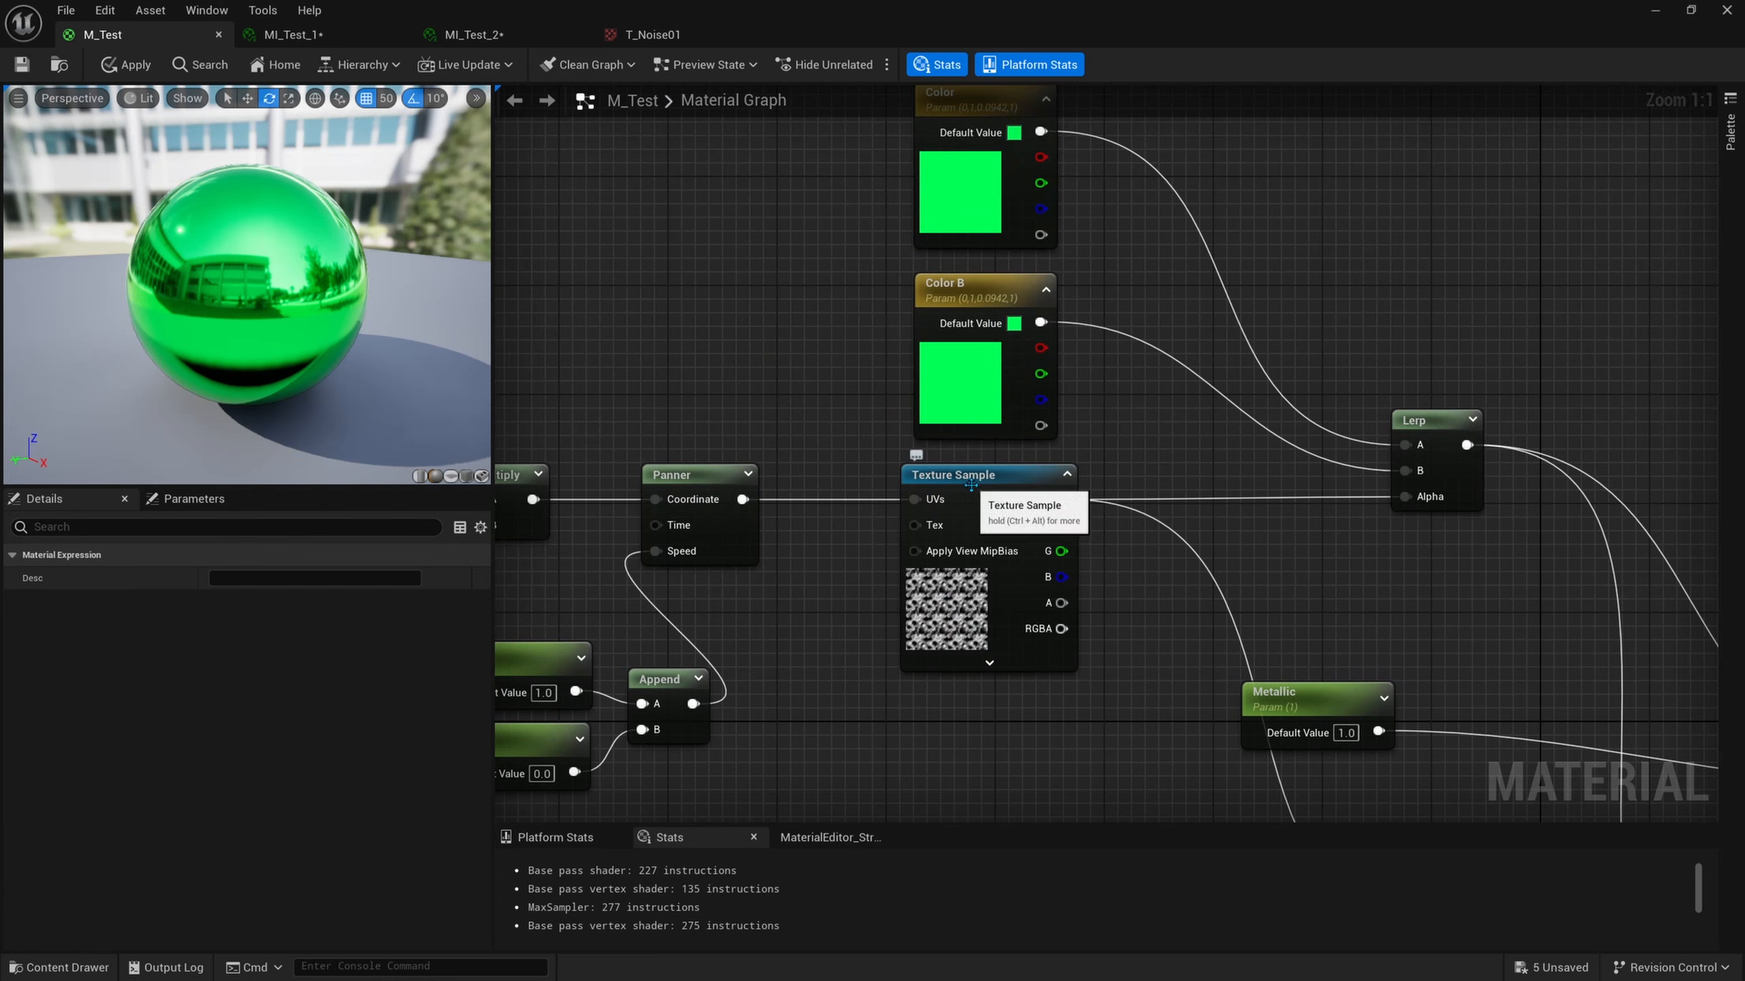
Convert the noise Texture Sample to a parameter named Texture A.
right_click(979, 484)
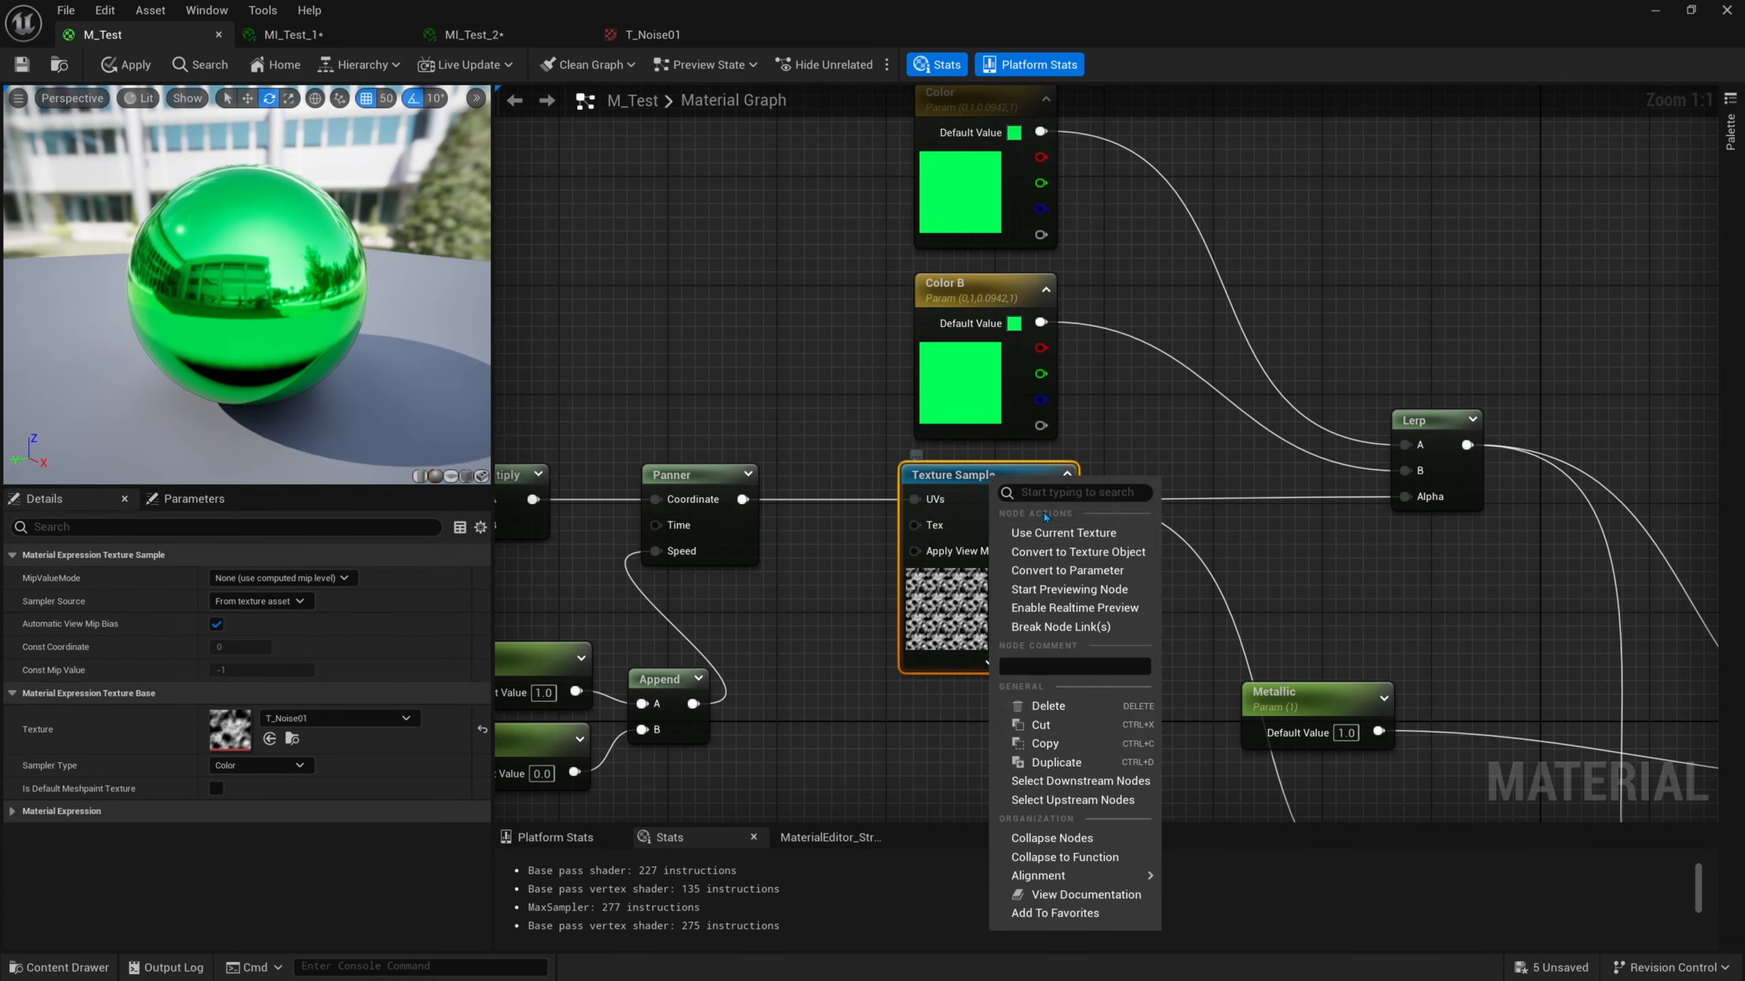
left_click(1072, 570)
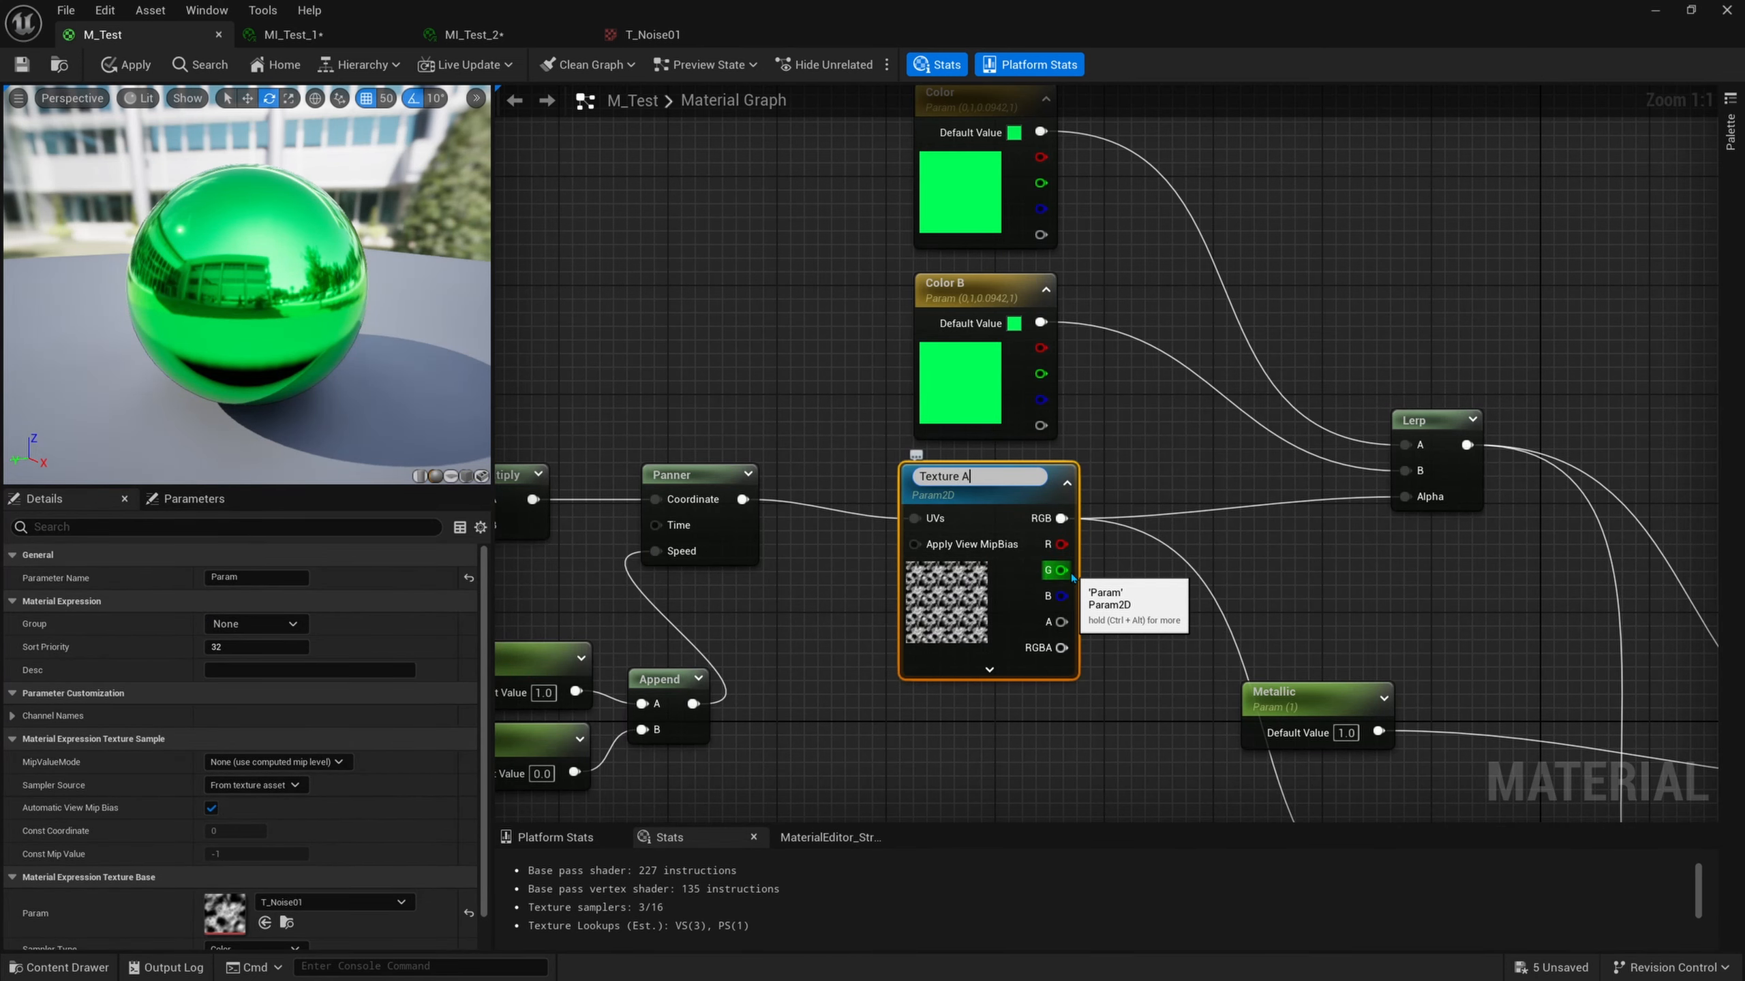
key("Return")
right_click_drag(1203, 517, 1158, 495)
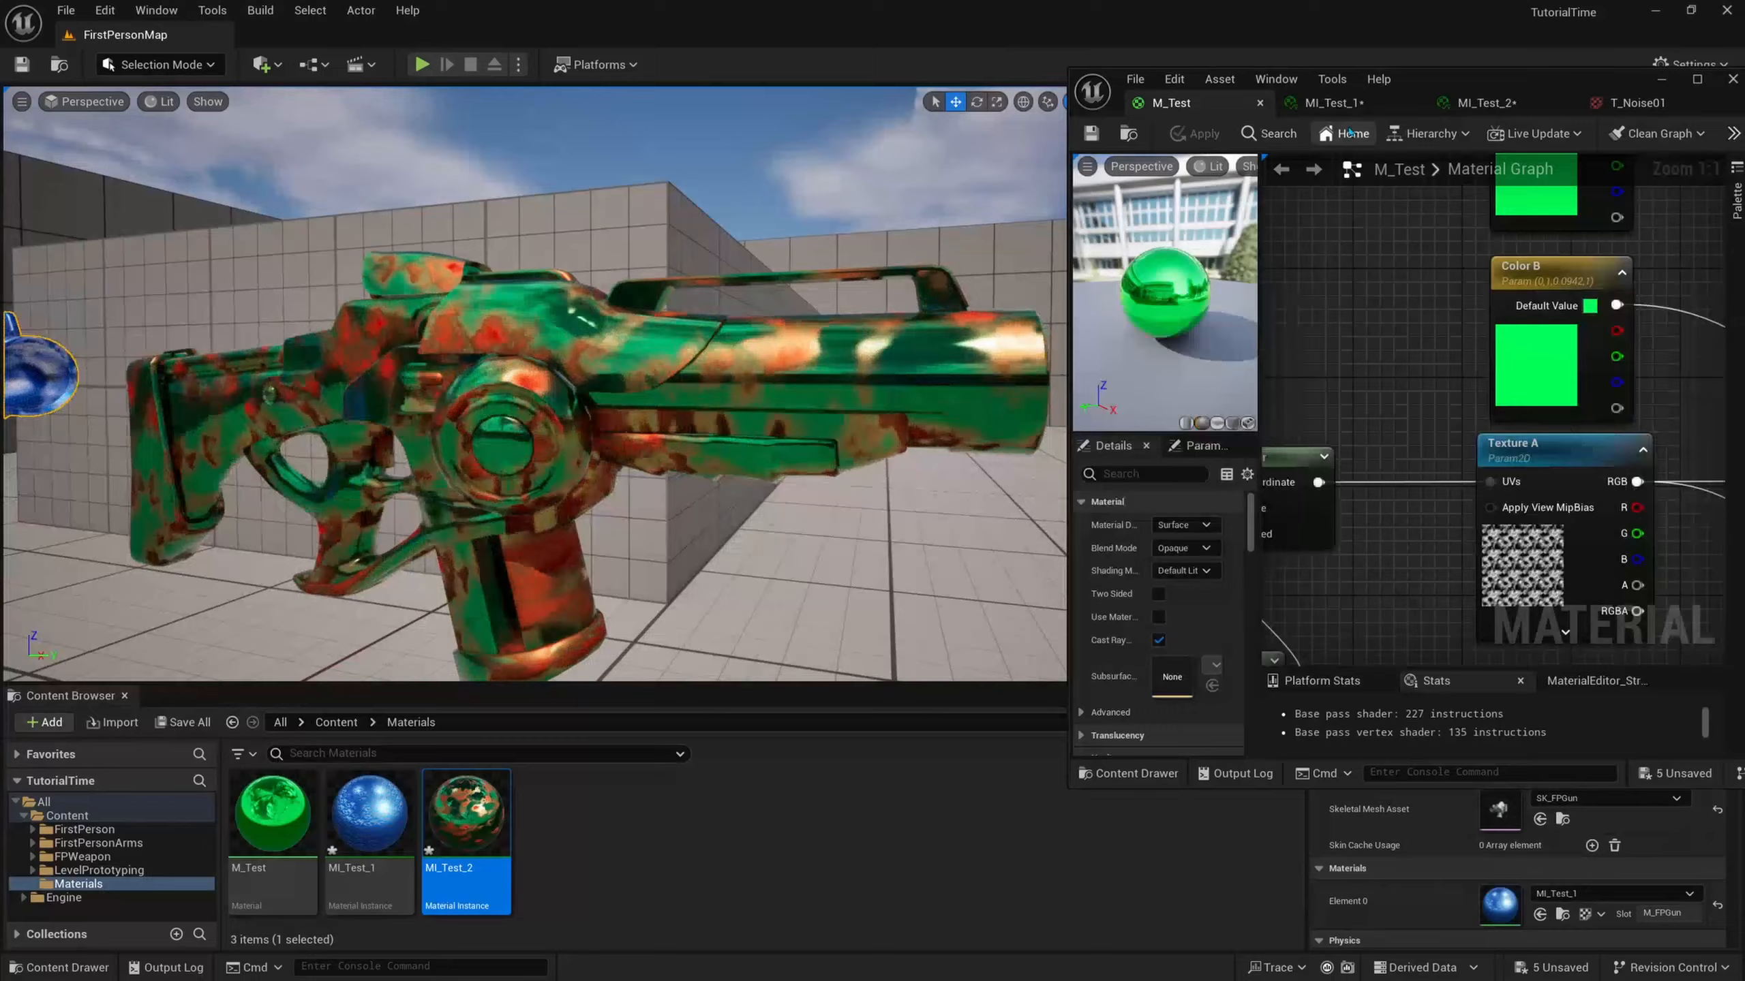
Enable the Texture A override in MI_Test_1's global texture parameters, and undo the last Texture A edit.
left_click(1329, 102)
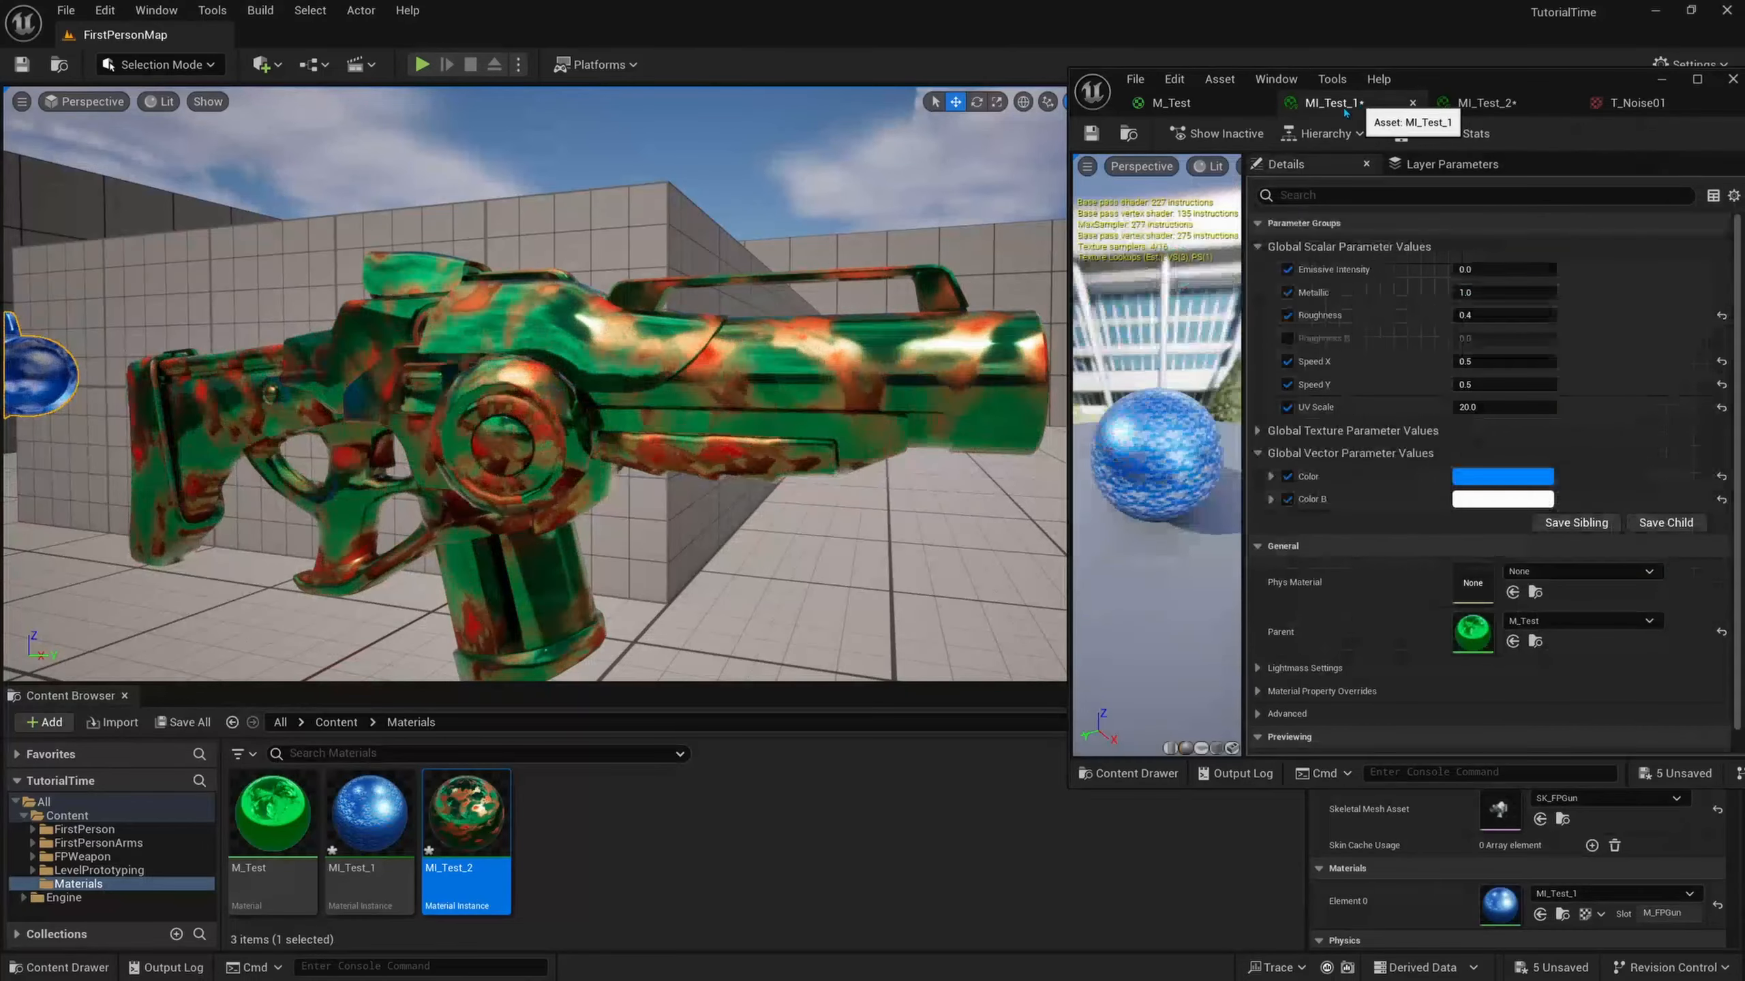
left_click(1299, 432)
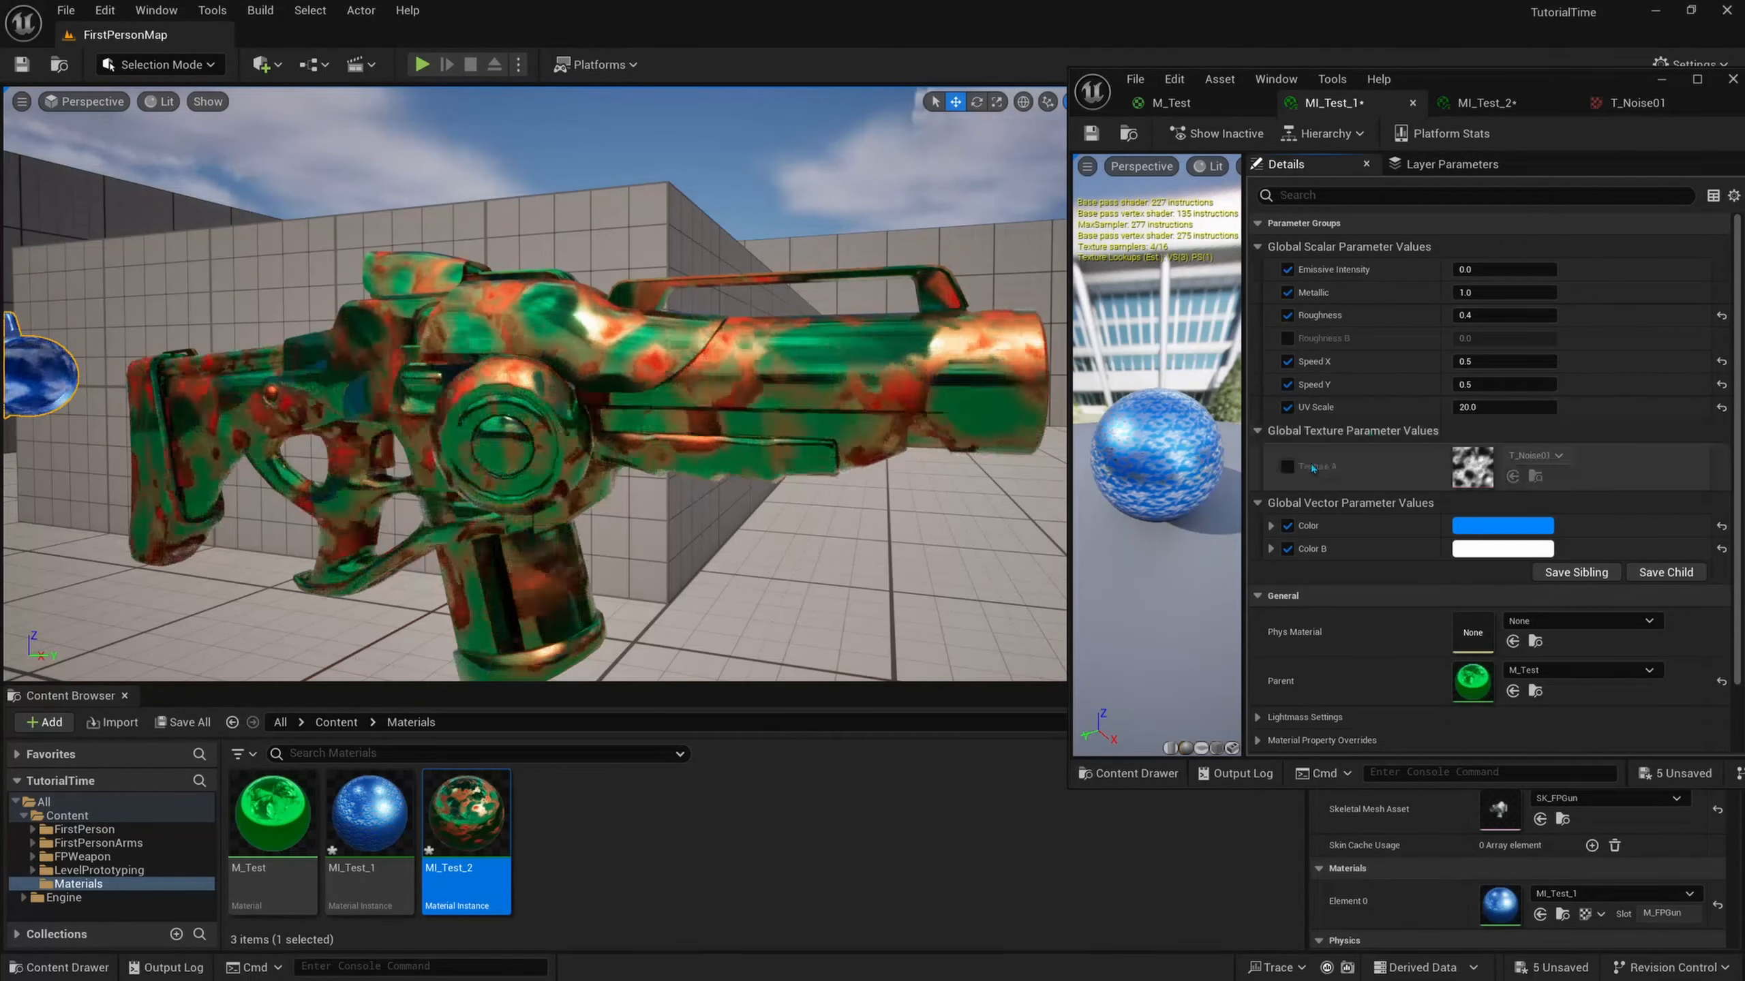
left_click(1288, 467)
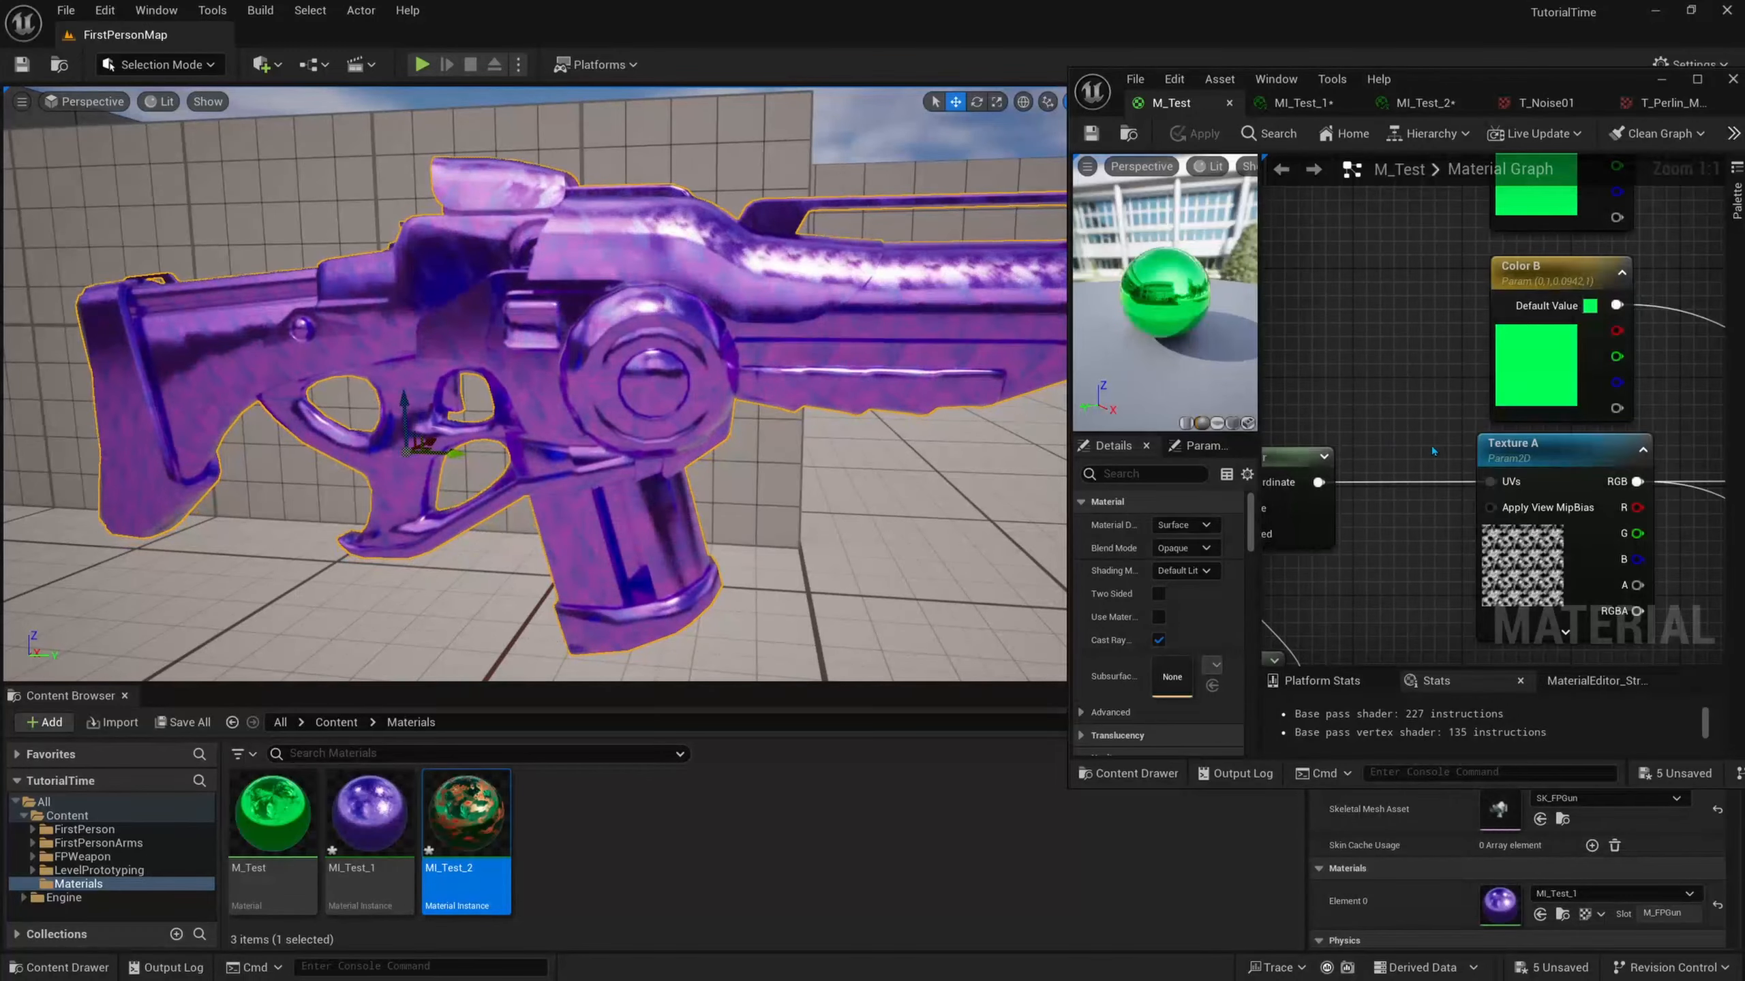
key("ctrl+z")
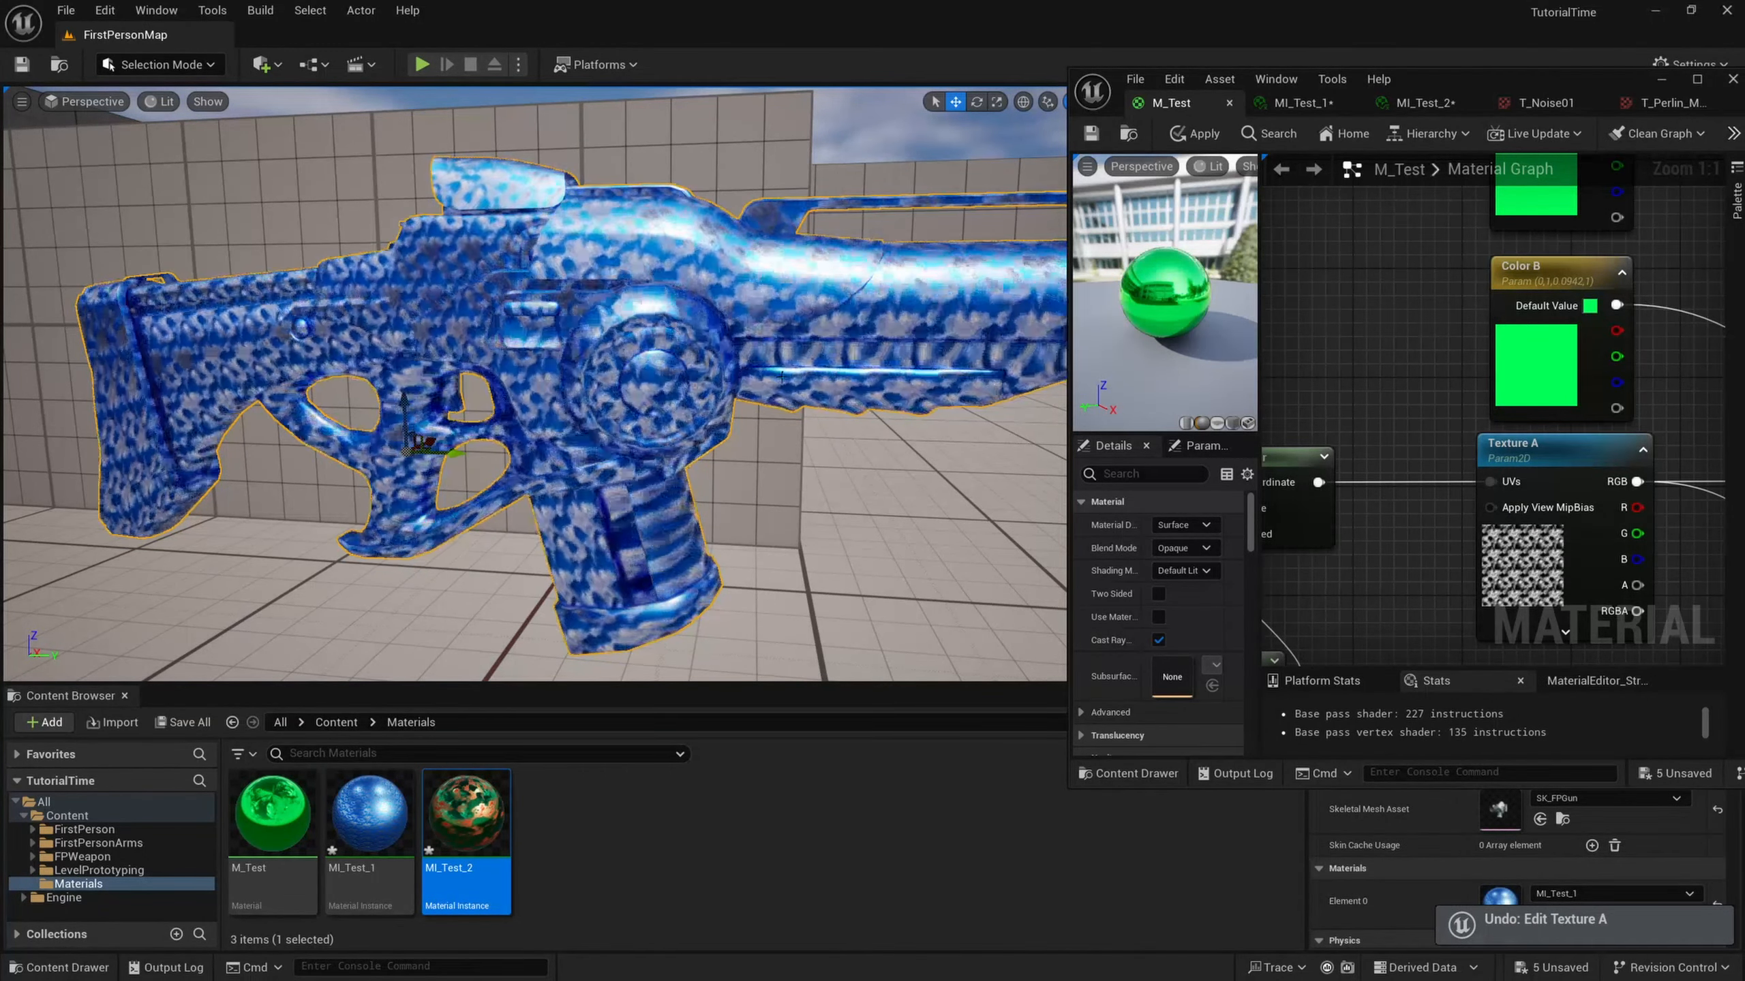
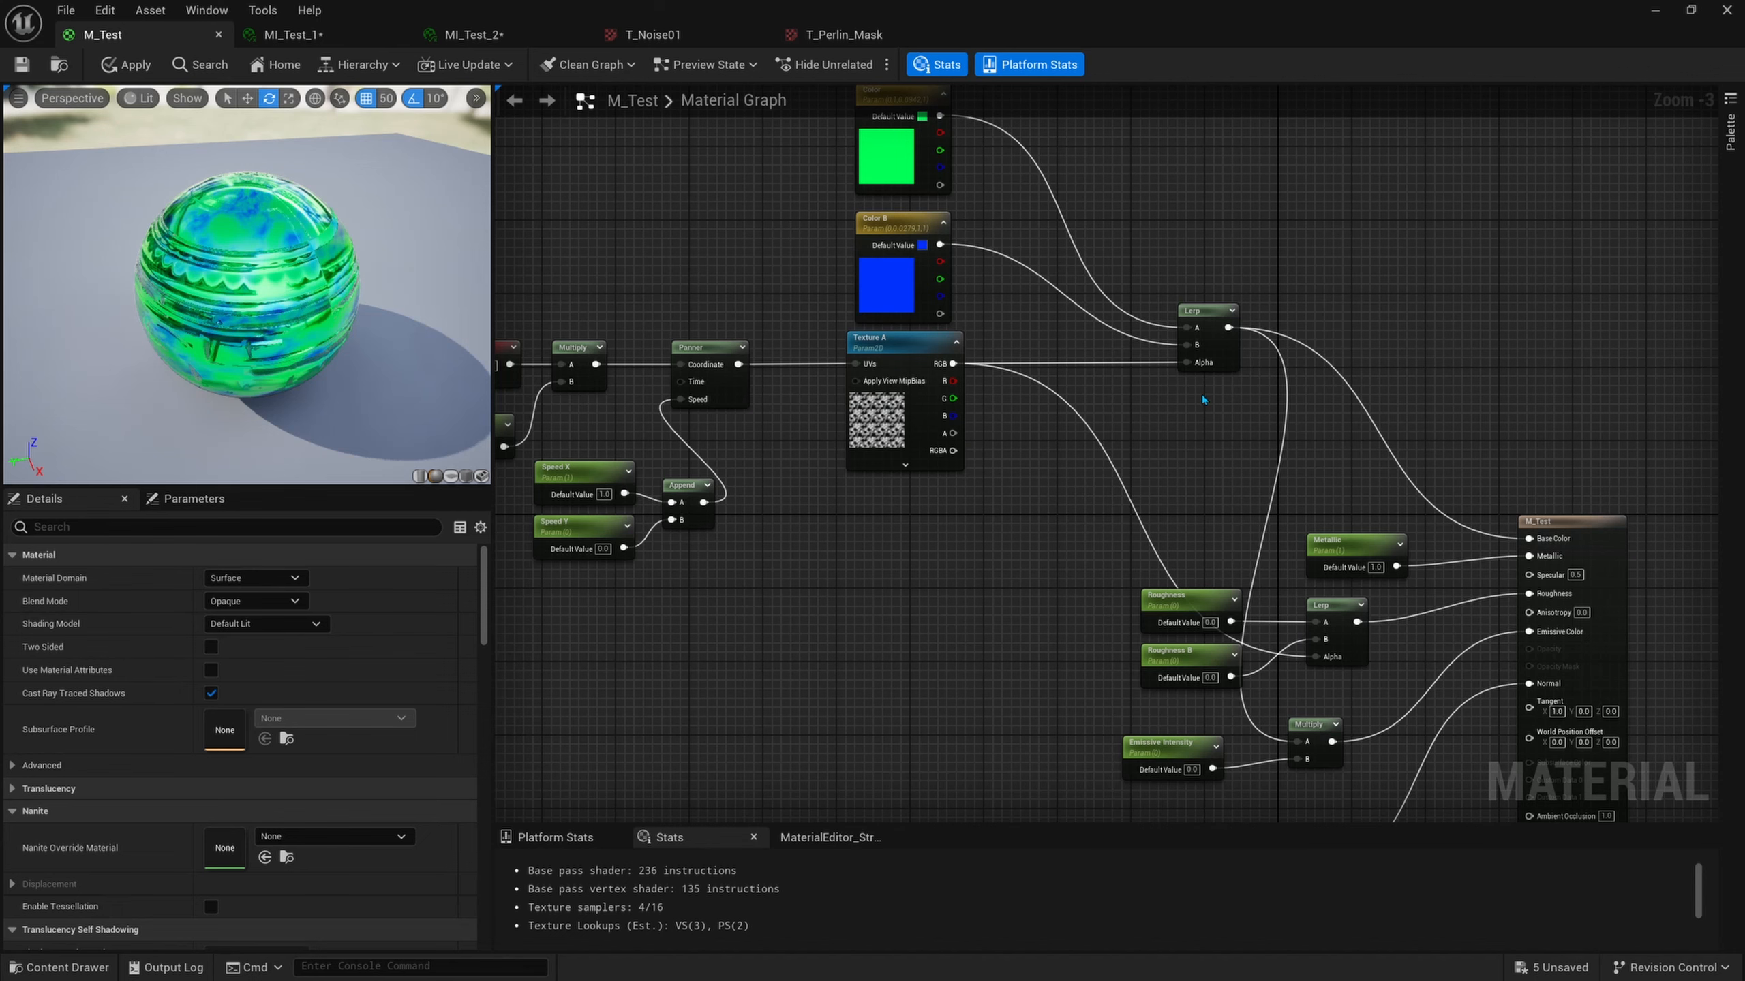
mouse_move(1203, 400)
right_mouse_down()
mouse_move(1137, 430)
mouse_move(1185, 430)
right_mouse_up()
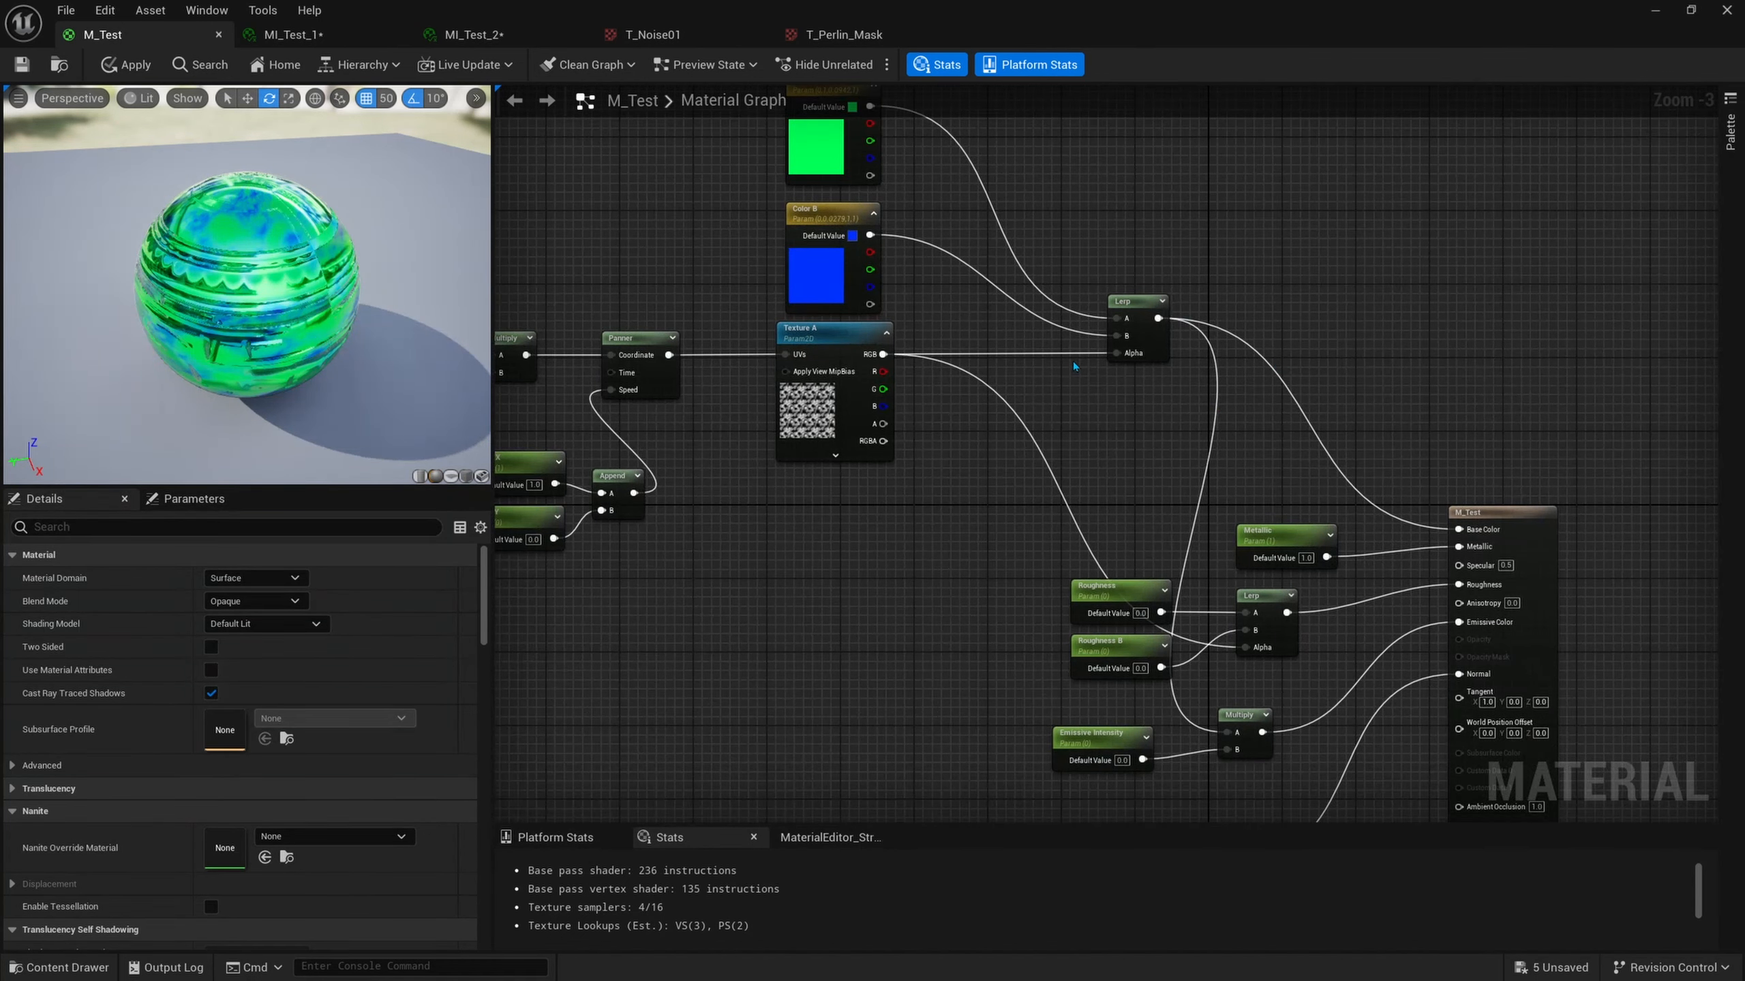
left_click_drag(1158, 319, 1198, 416)
left_click(1207, 352)
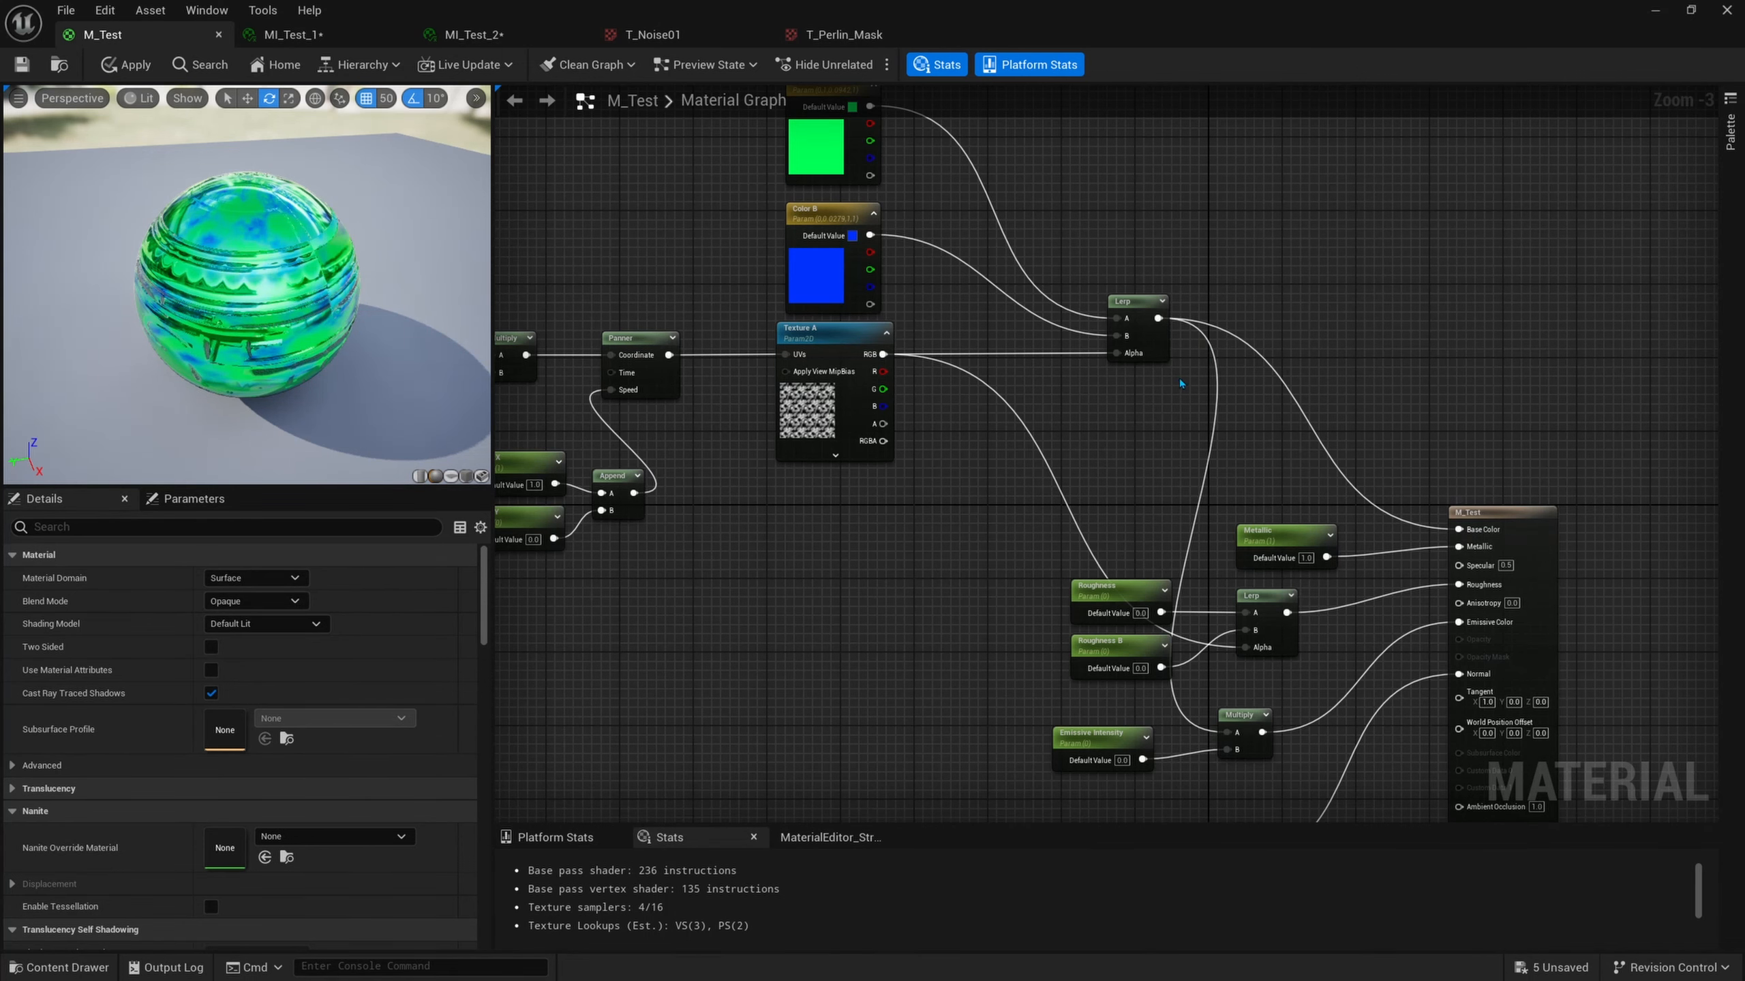
right_click_drag(1233, 414, 1214, 349)
left_click(1113, 686)
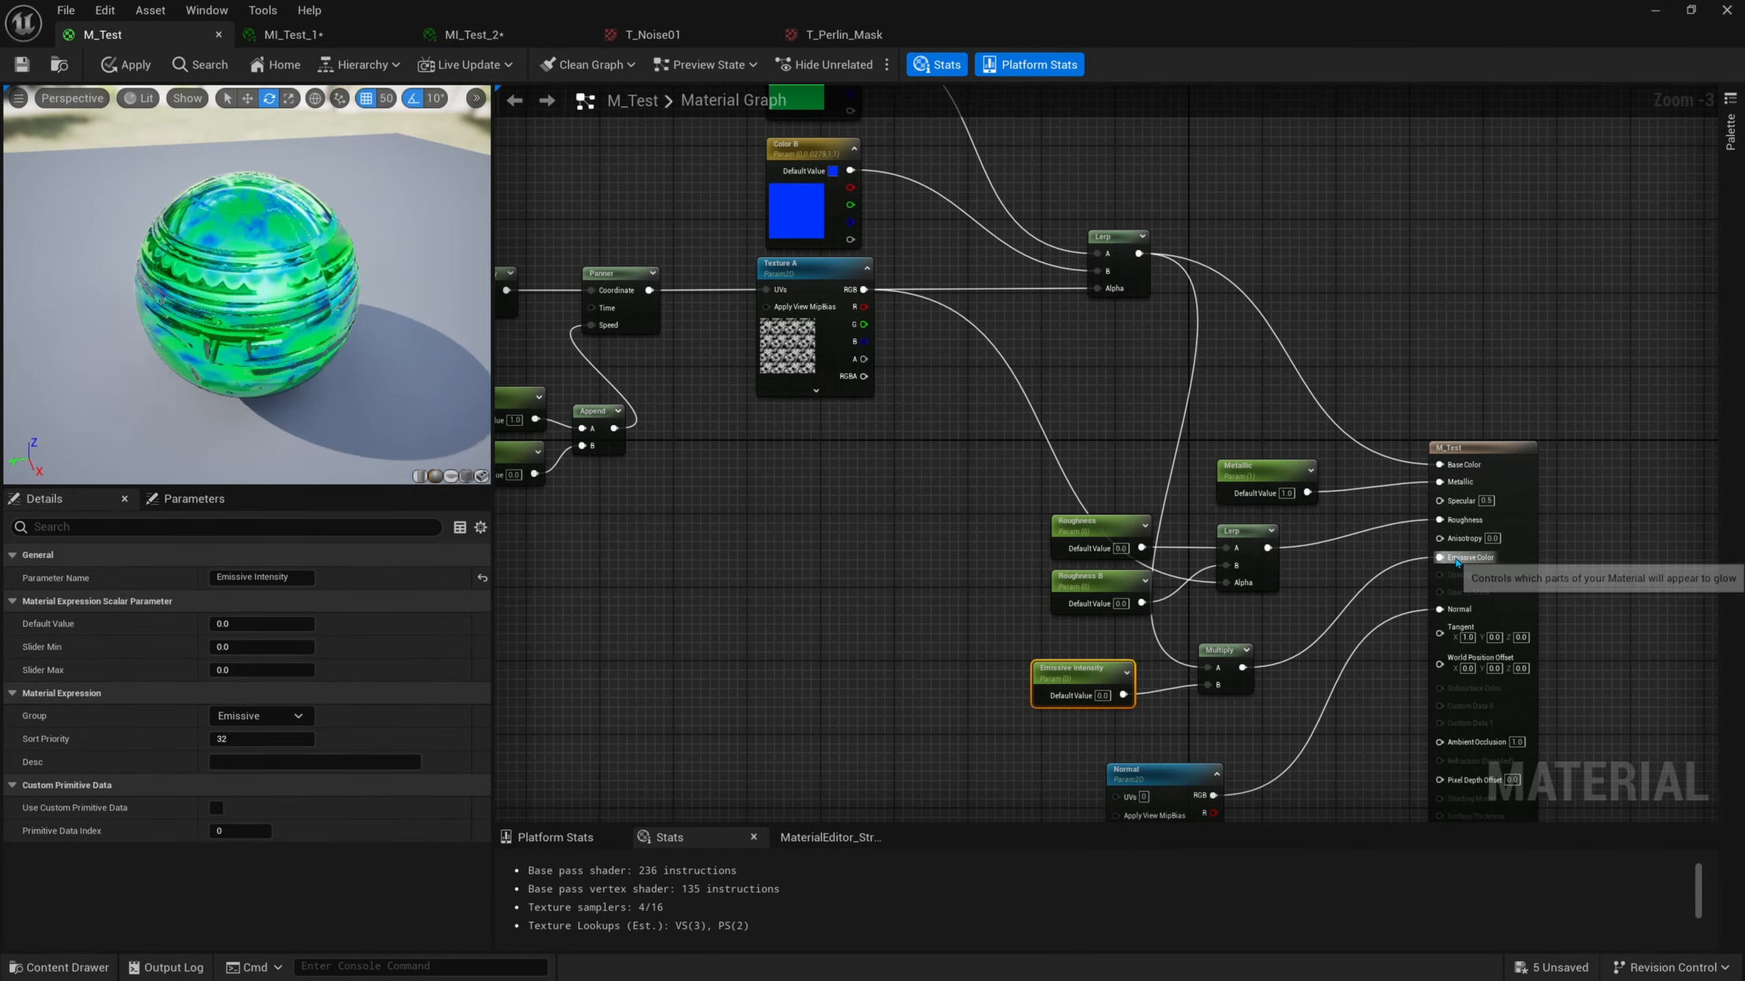
Add a Named Reroute Declaration node from the color Lerp's output and name it Base Color.
right_click_drag(1310, 370, 1299, 426)
left_click_drag(1127, 310, 1186, 255)
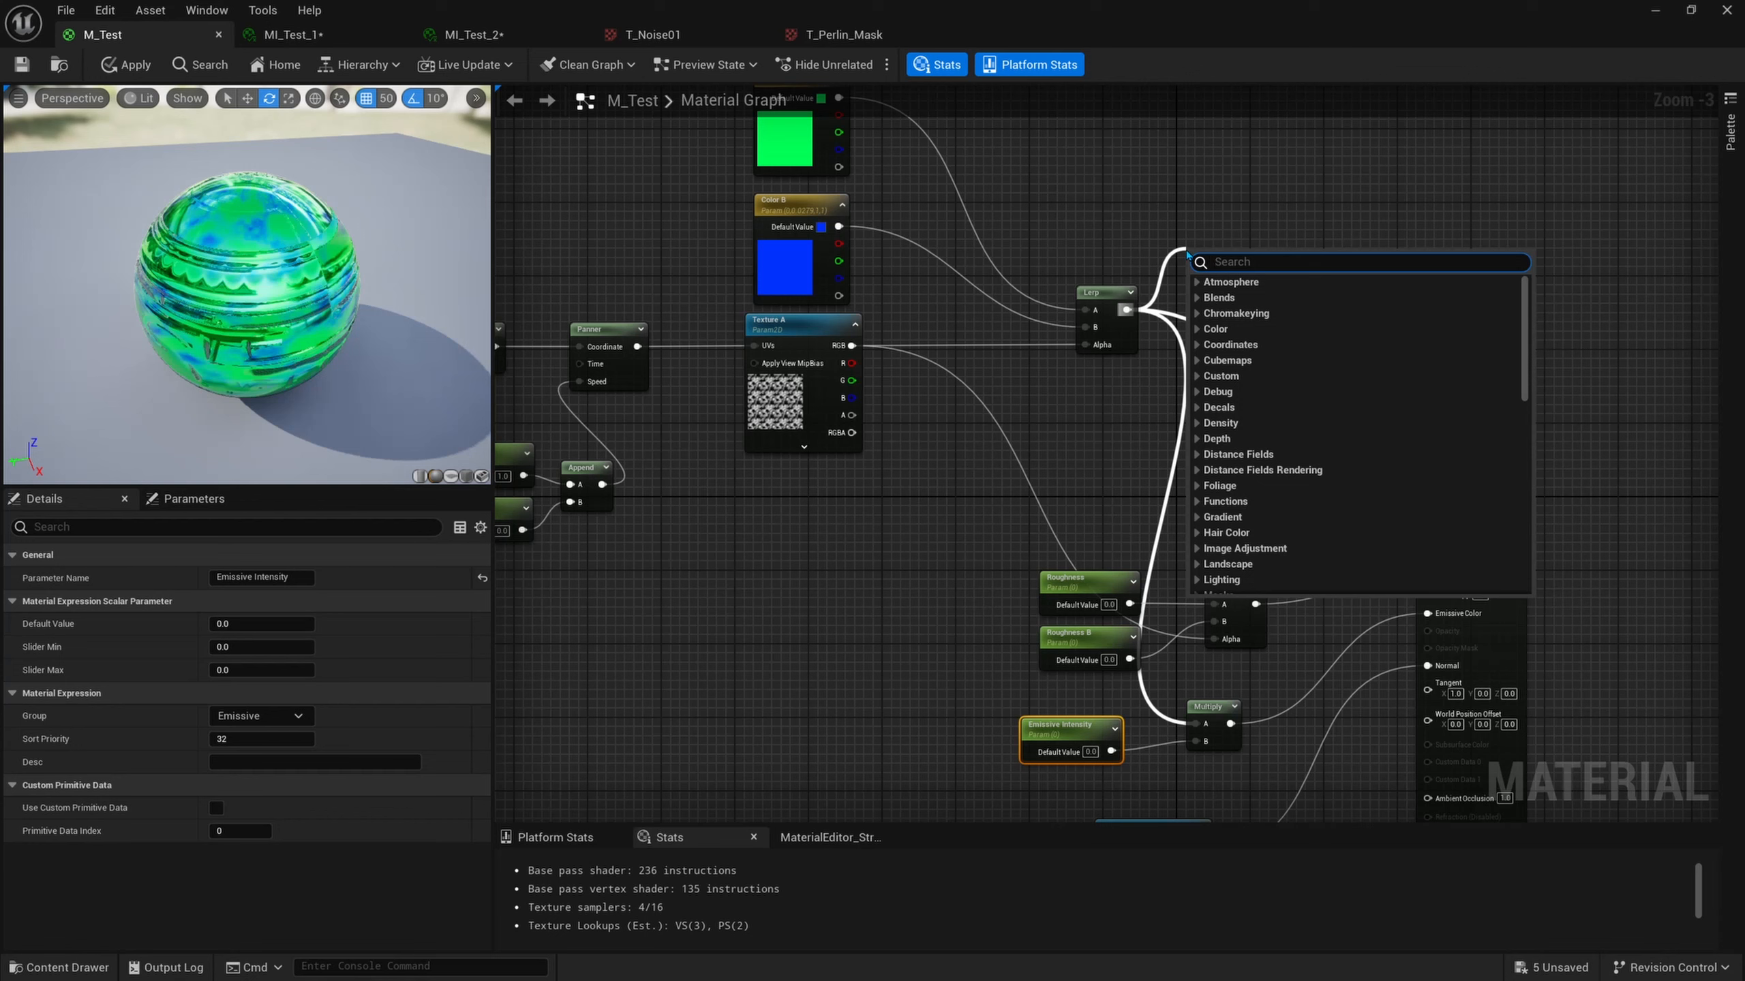
type("rer")
key("Up")
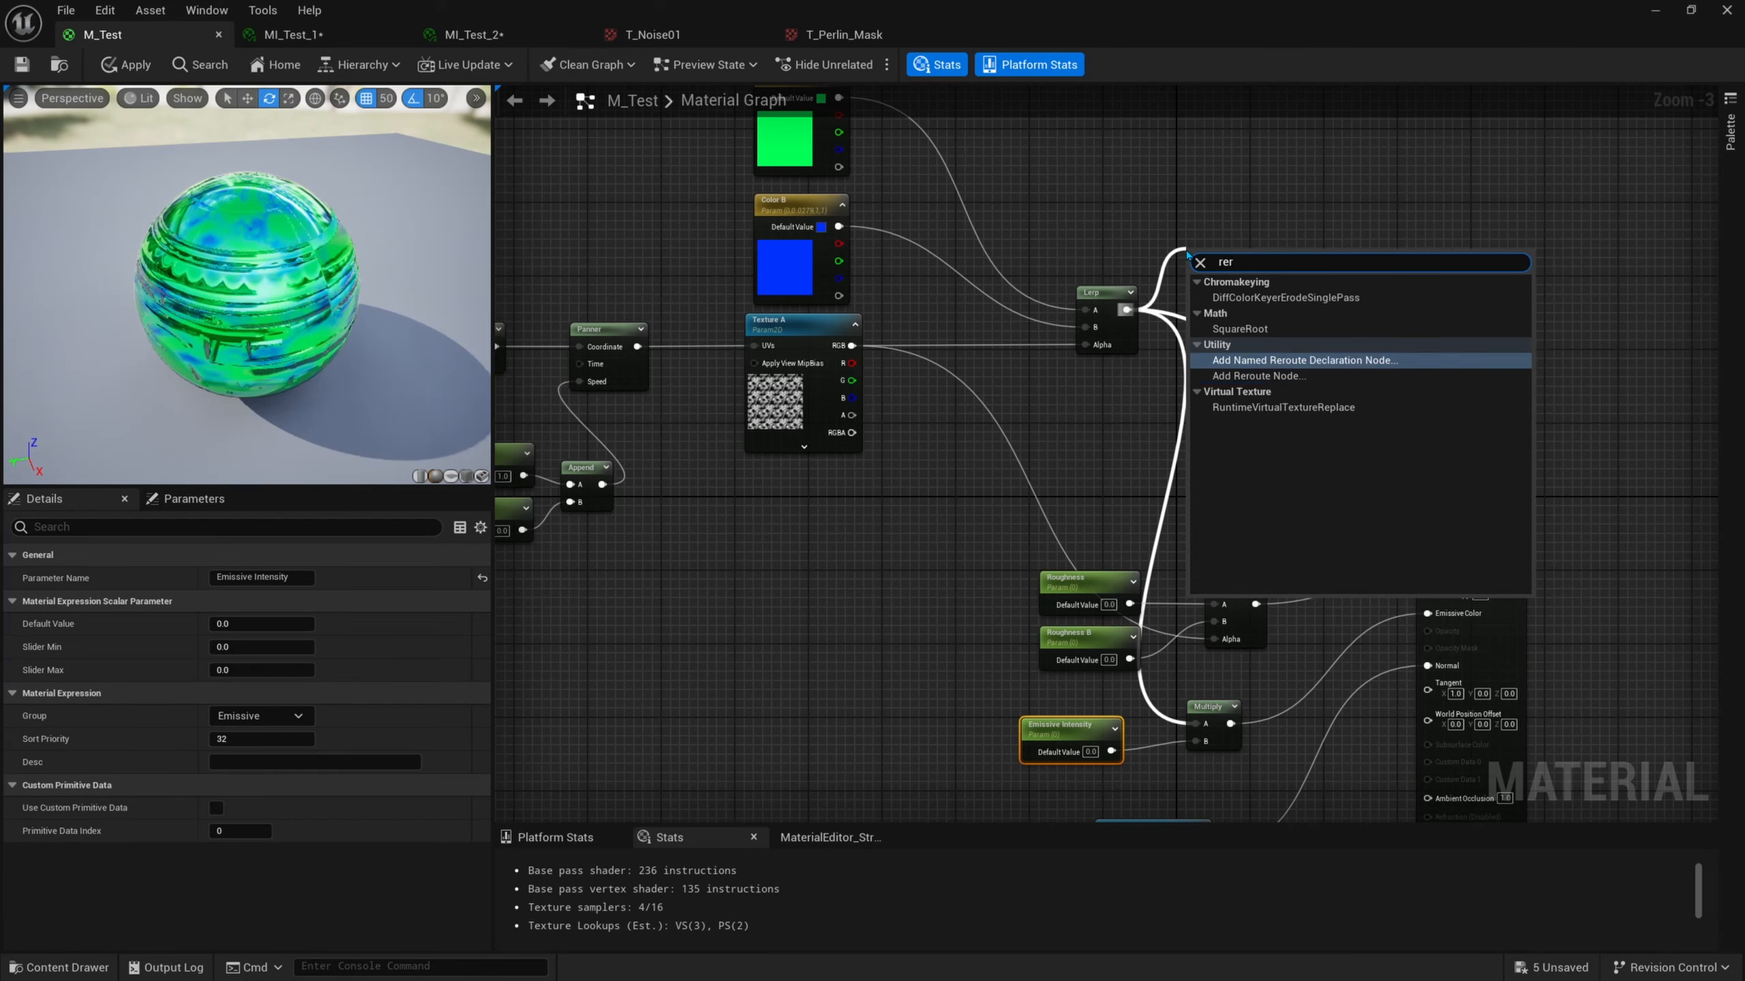
key("Return")
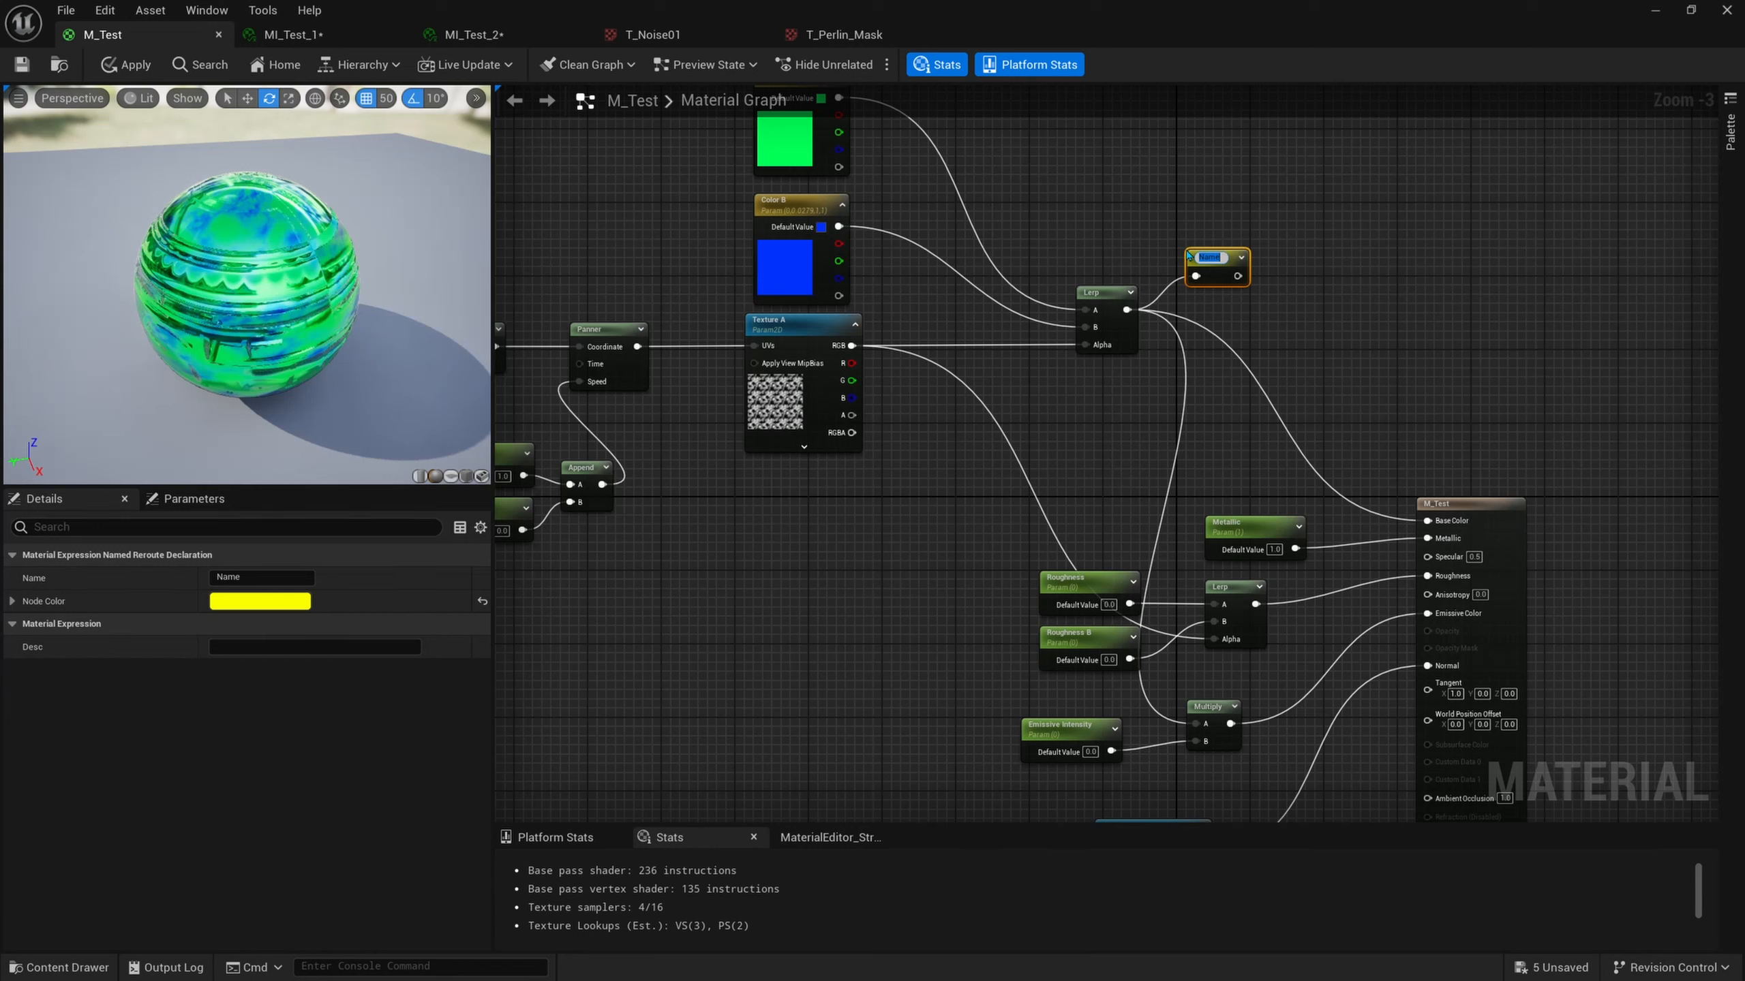
type("Base Color")
key("Return")
right_click_drag(1296, 351, 1239, 331)
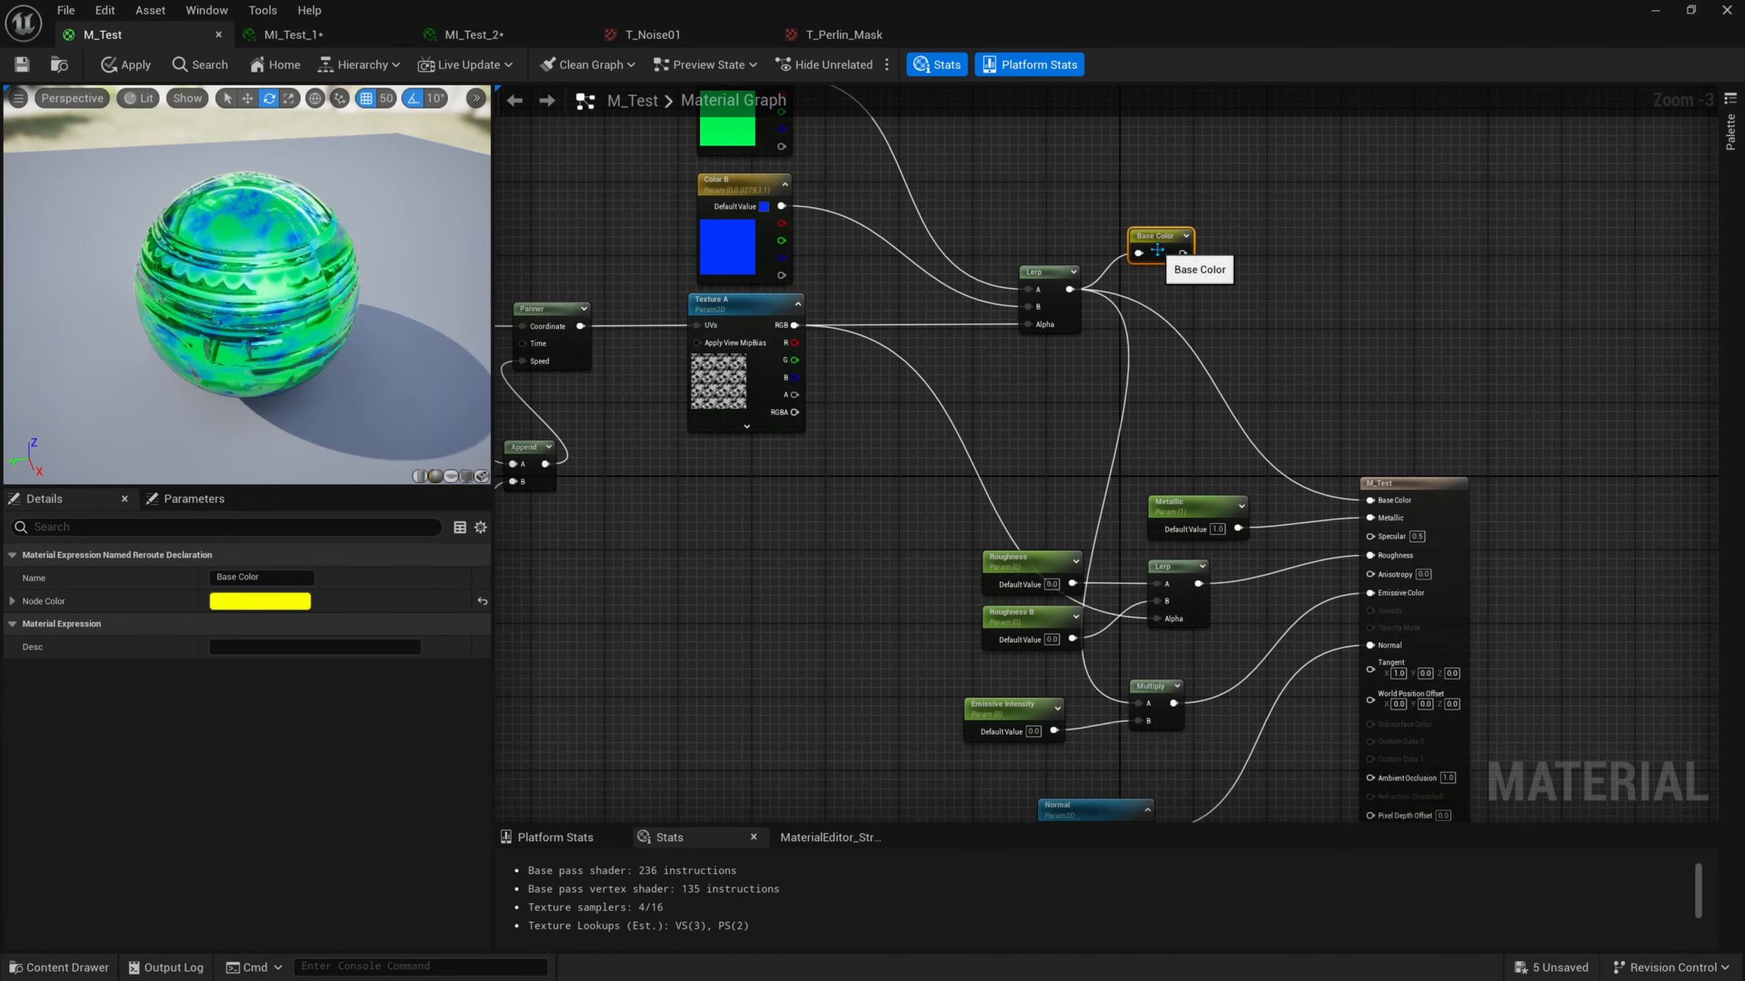
Add a Base Color named reroute node, connect it to M_Test's Base Color input, and place it just above the Metallic parameter.
right_click(1287, 307)
type("base color")
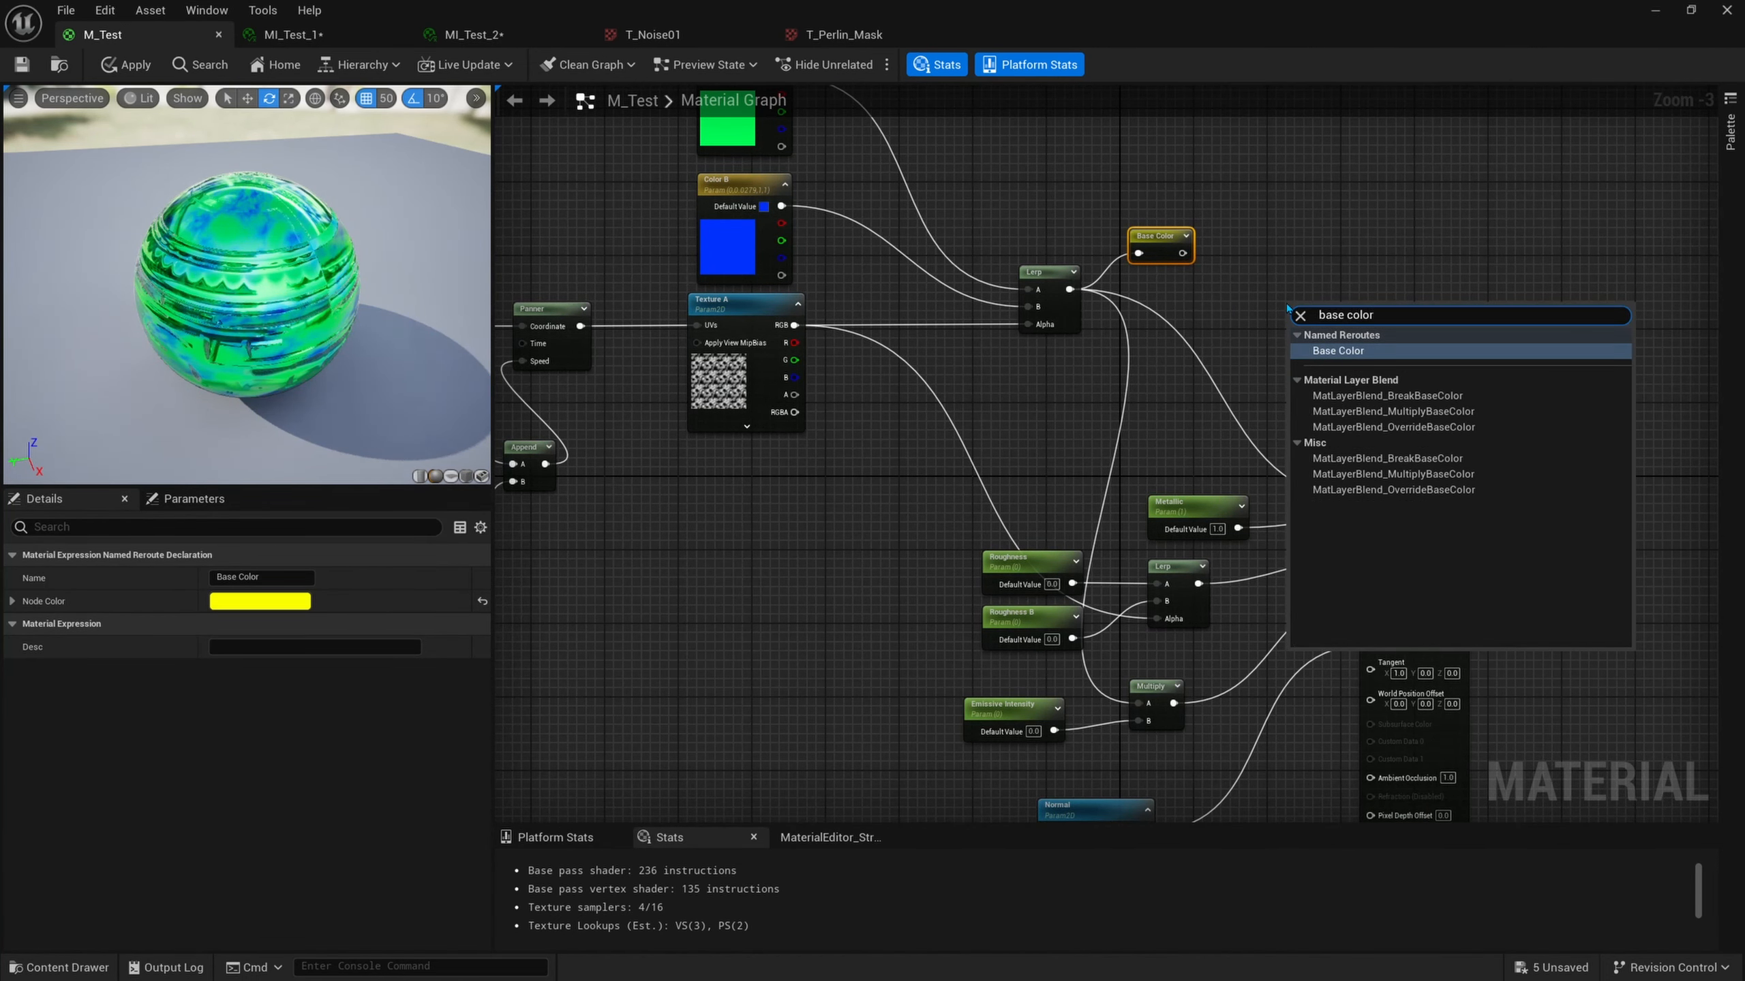
key("Return")
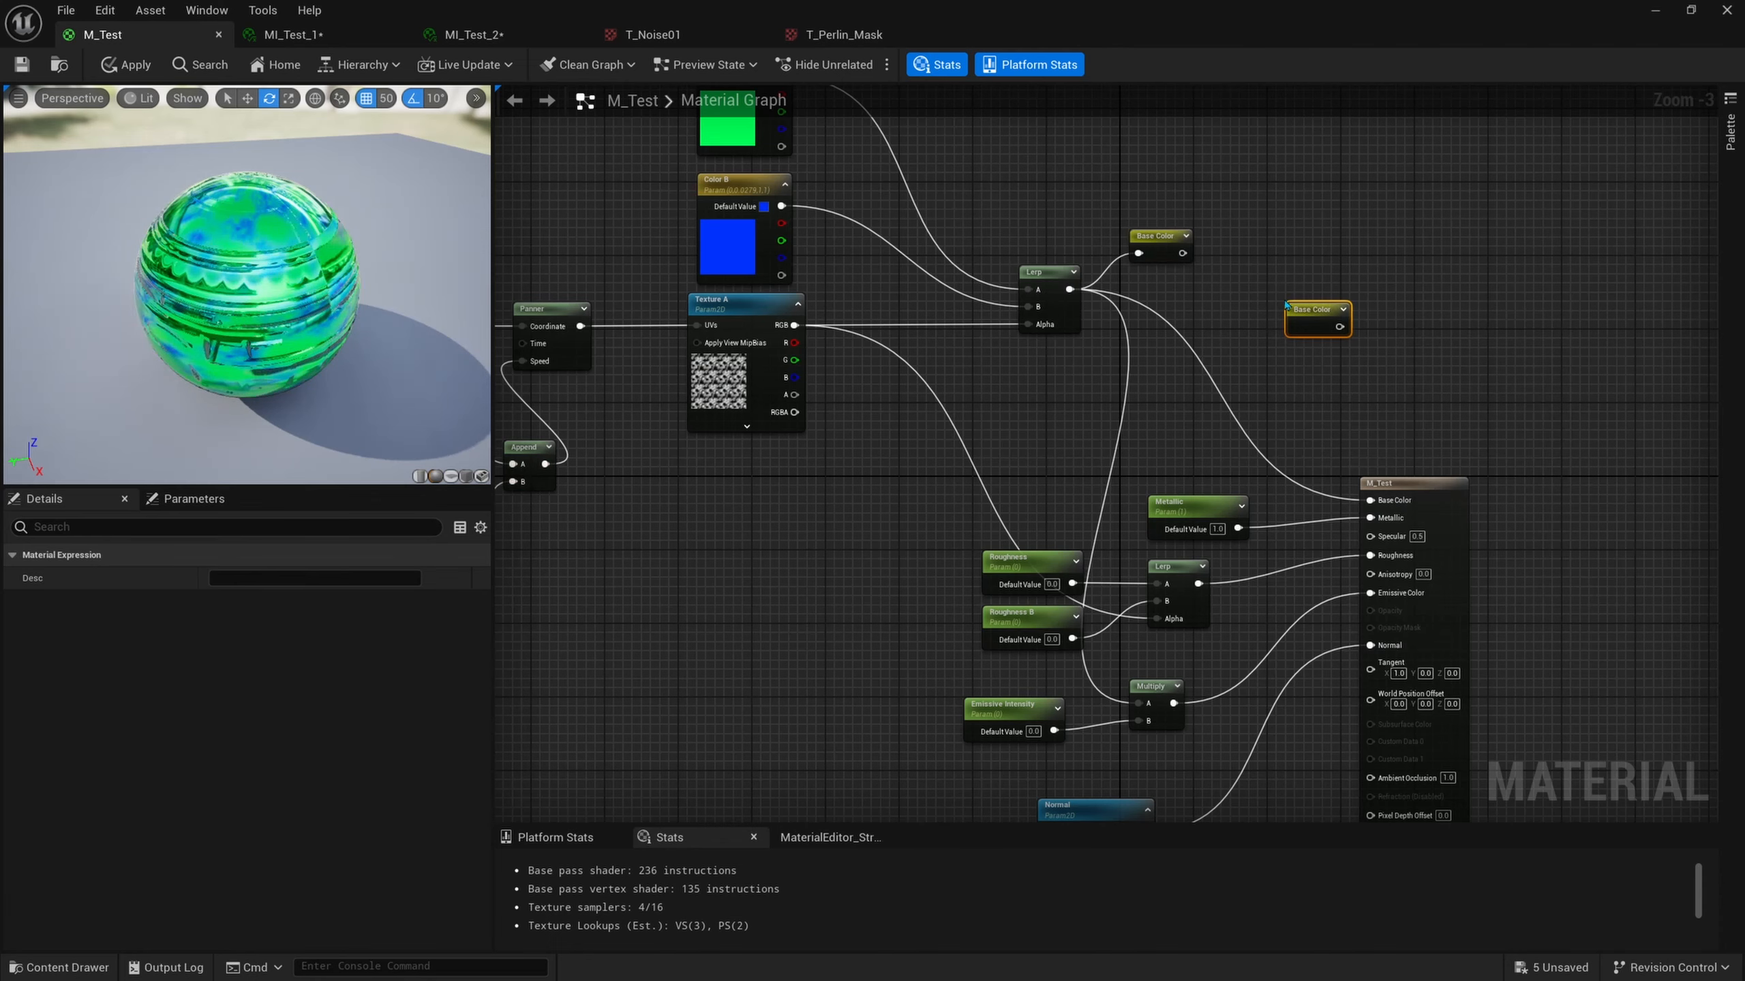
right_click_drag(1369, 340, 1319, 321)
left_click_drag(1291, 308, 1349, 482)
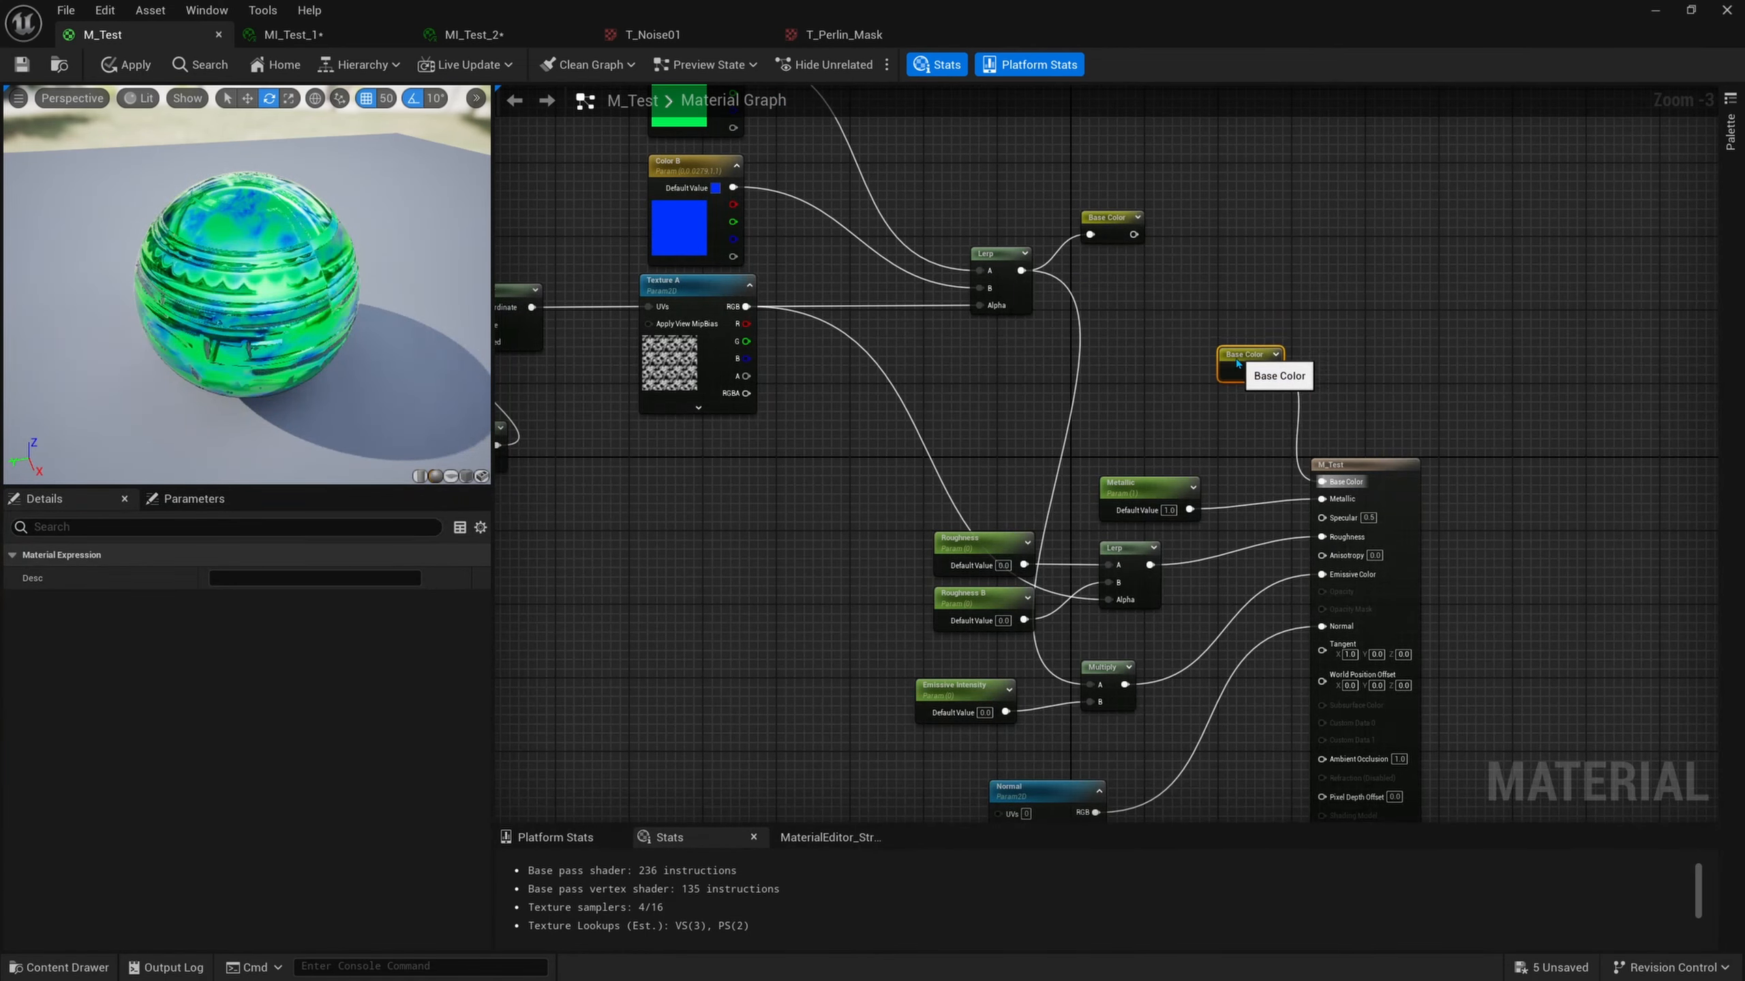
left_click_drag(1271, 302, 1150, 448)
right_click_drag(1217, 463, 1242, 348)
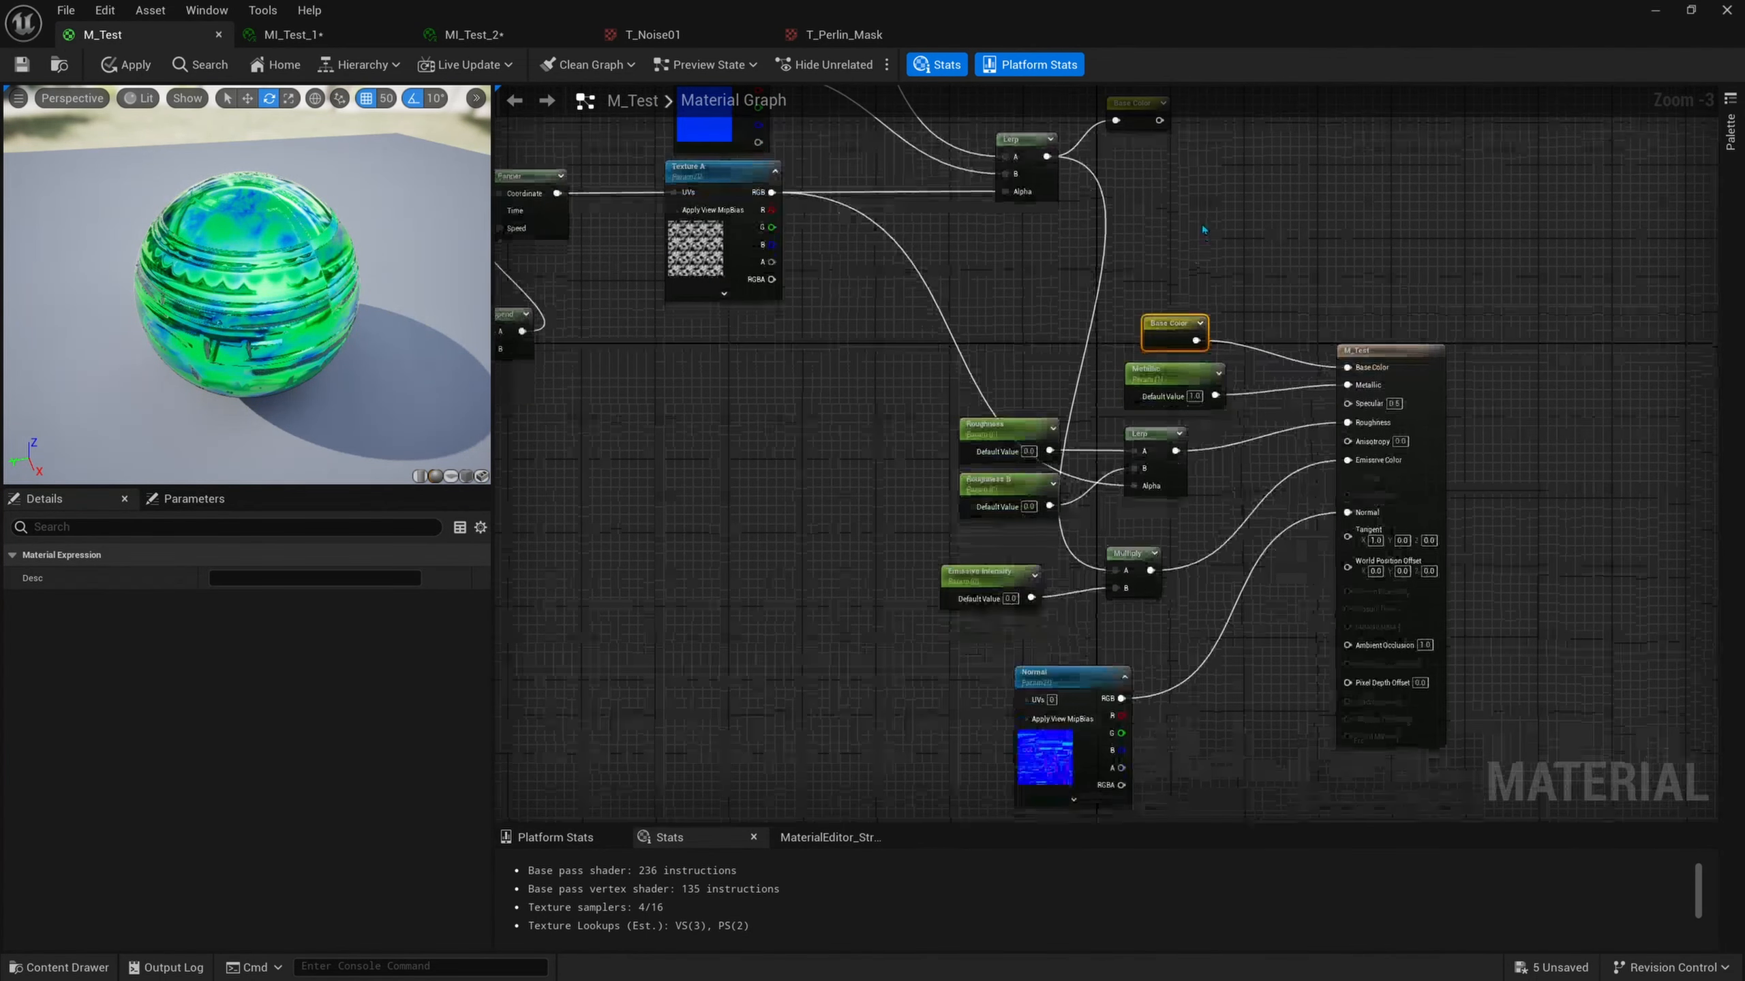
Add another Base Color named reroute node near Emissive Intensity and connect it to input A of the emissive Multiply.
right_click_drag(1117, 549, 1266, 530)
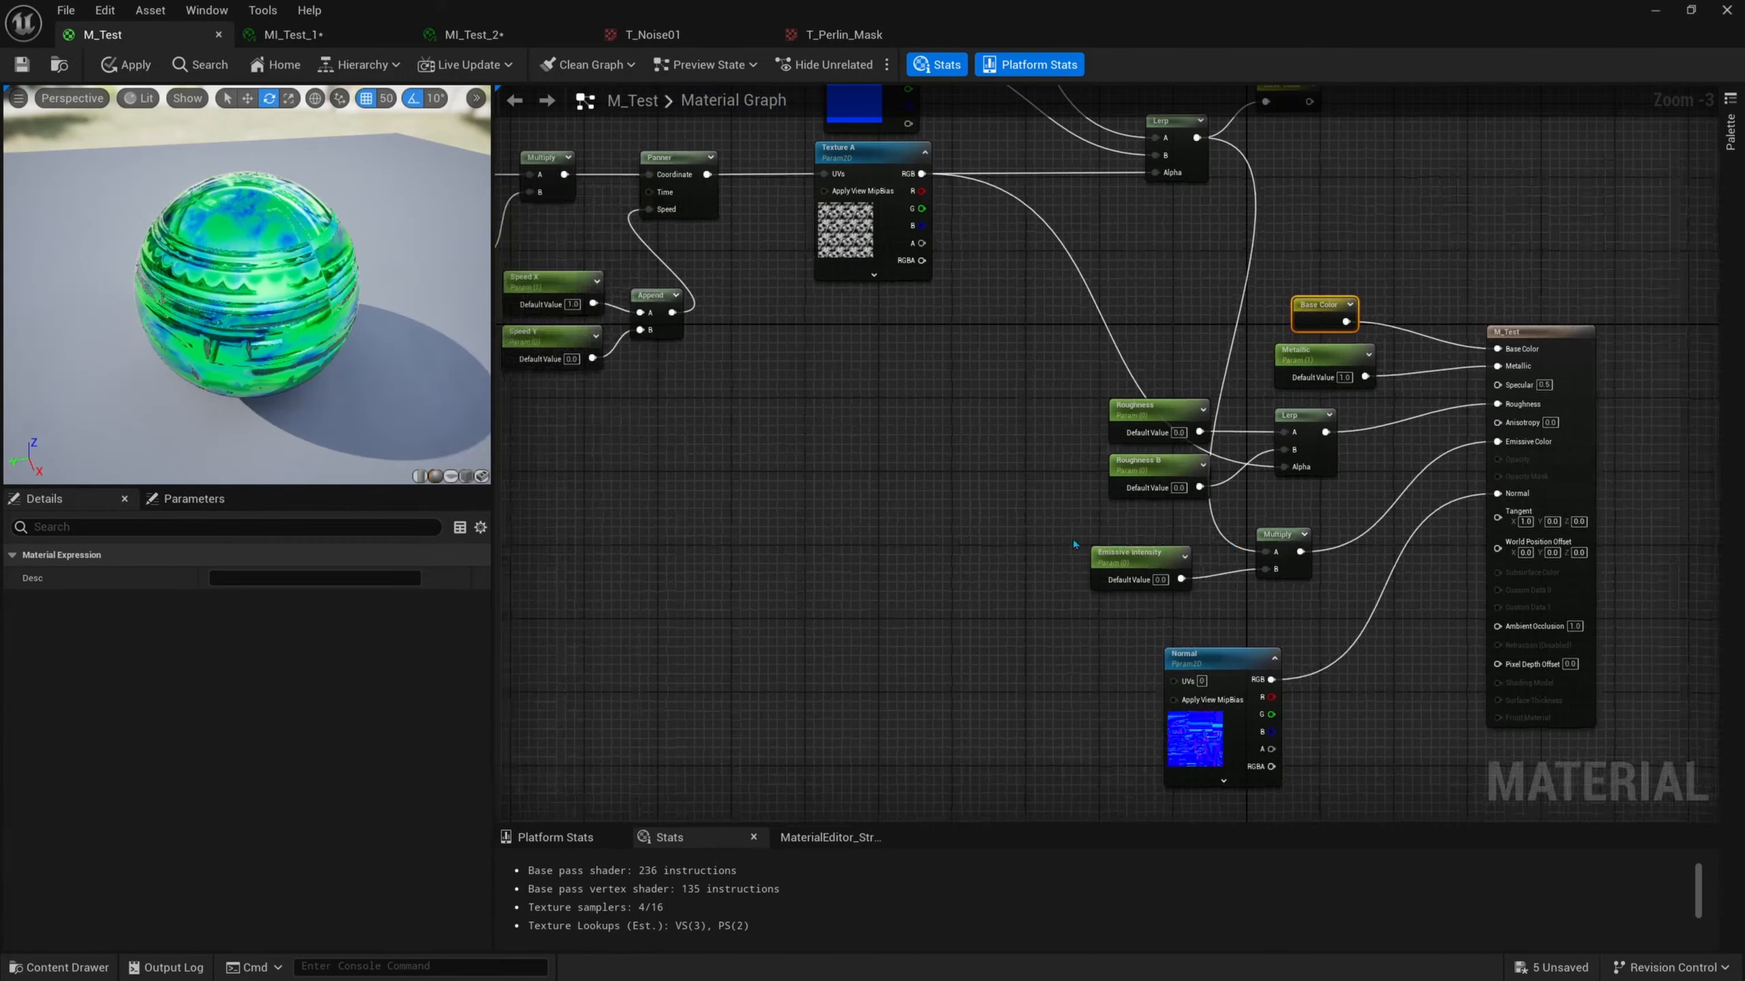
right_click(1030, 547)
type("base")
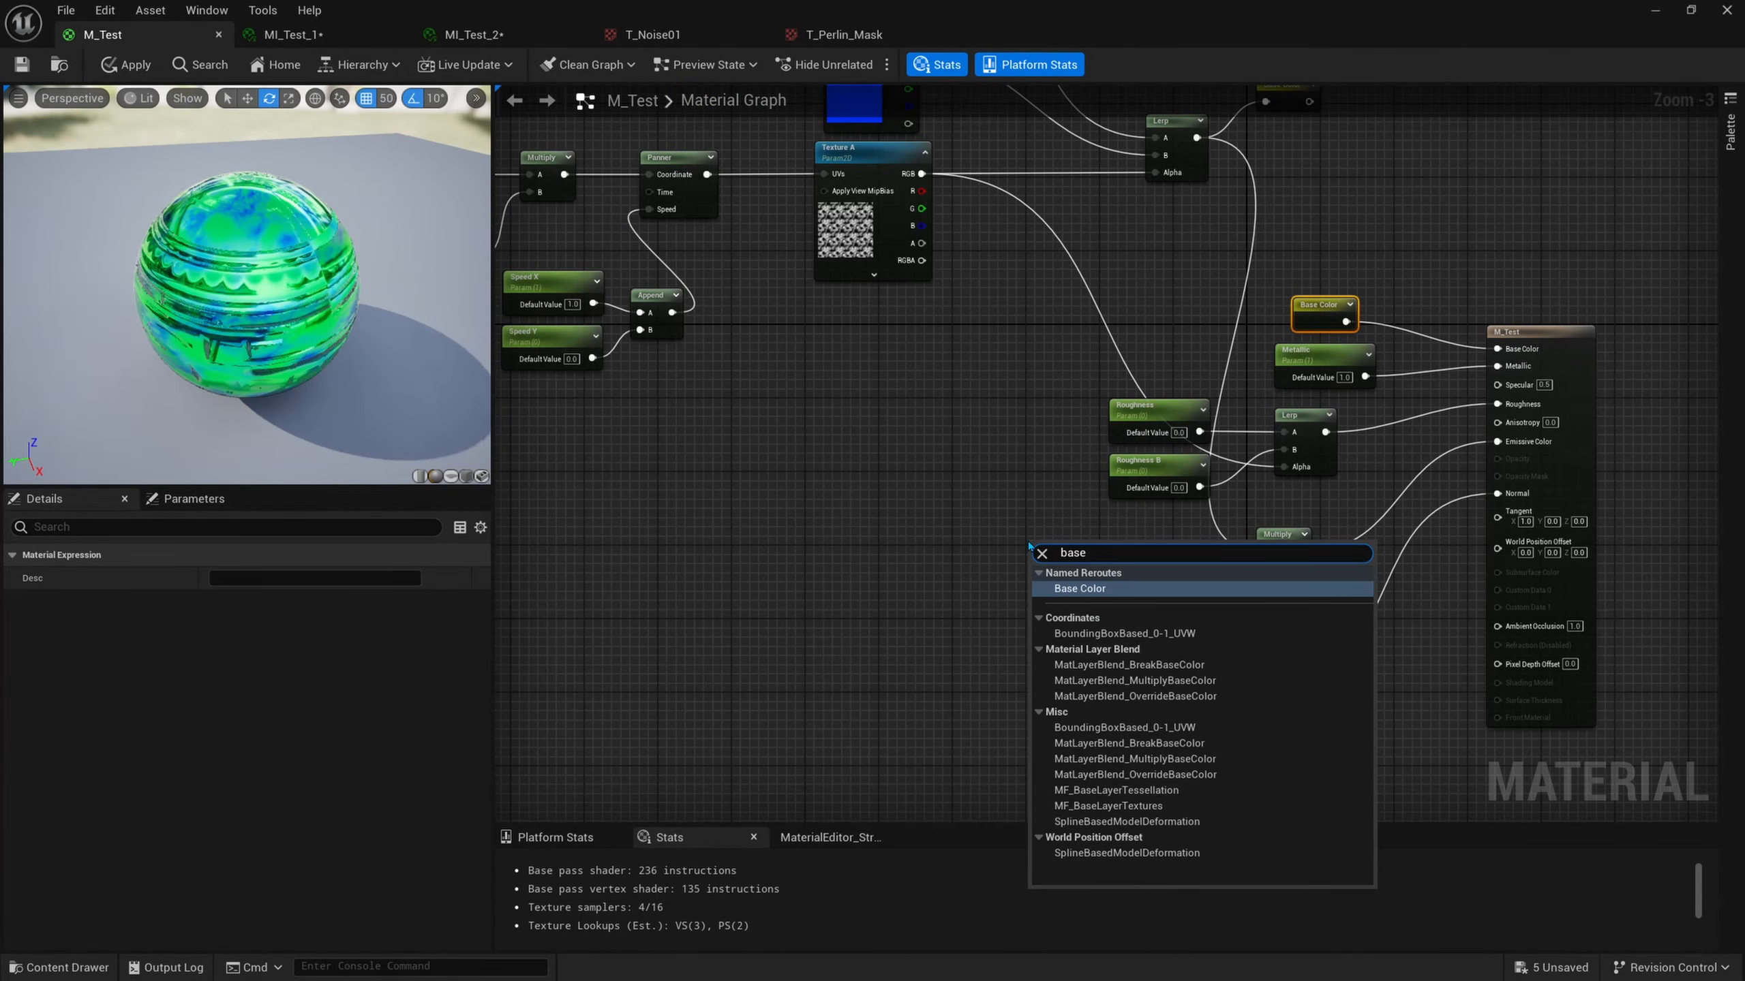
key("Return")
left_click_drag(1162, 571, 1122, 615)
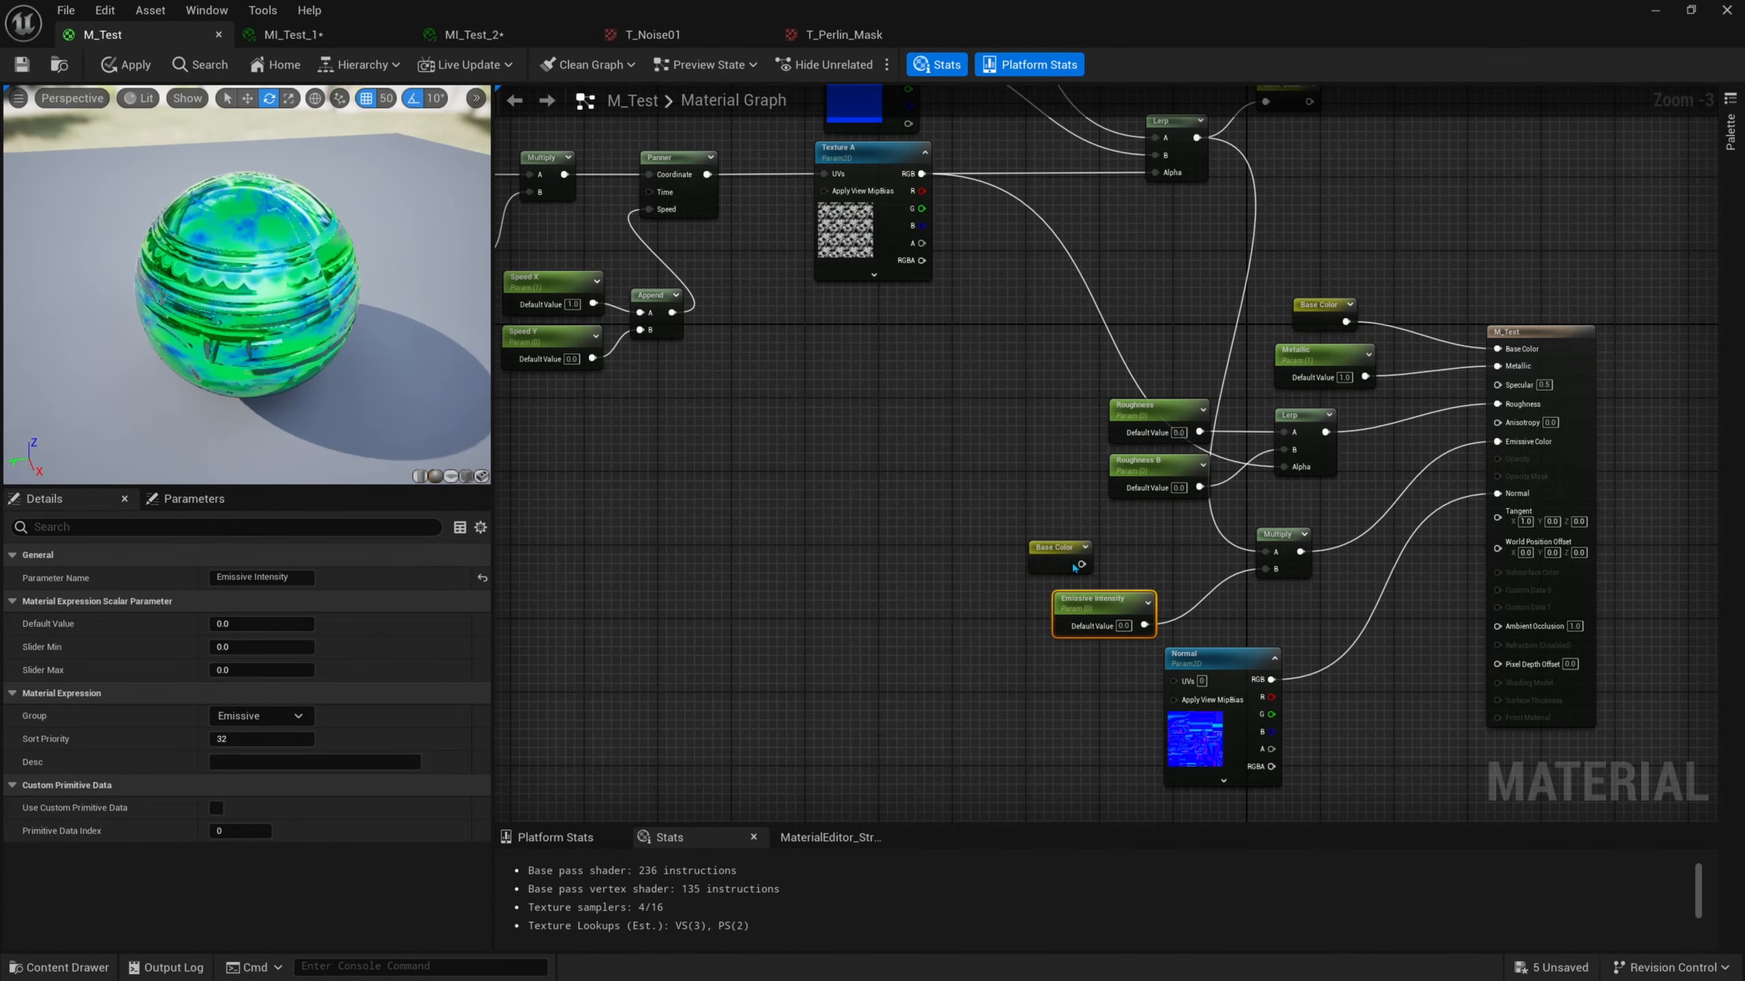
left_click_drag(1075, 550, 1276, 552)
Line up the Base Color reroute, Emissive Intensity, Normal and both roughness parameter nodes in a column before the Multiply and Lerp.
left_click_drag(1092, 564, 1061, 609)
key("Up")
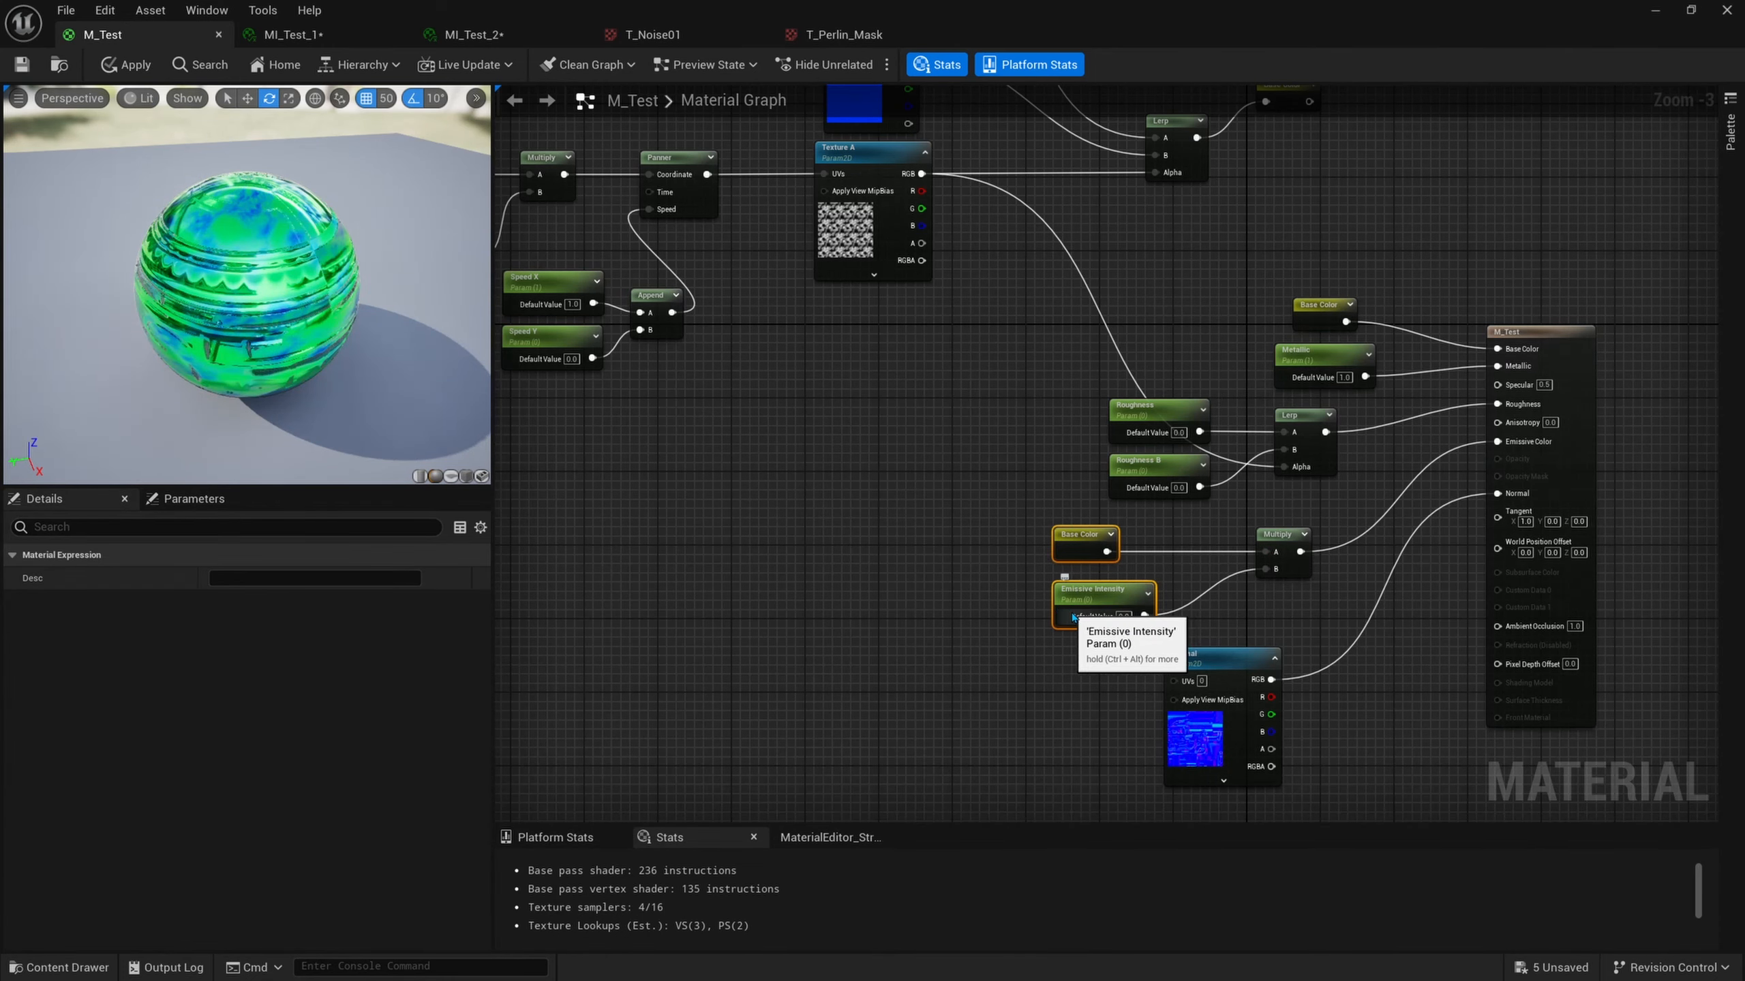
key("Right")
key("Right")
key("Right")
key("Right")
key("Right")
key("Right")
key("Right")
key("Right")
left_click_drag(1217, 731, 1180, 741)
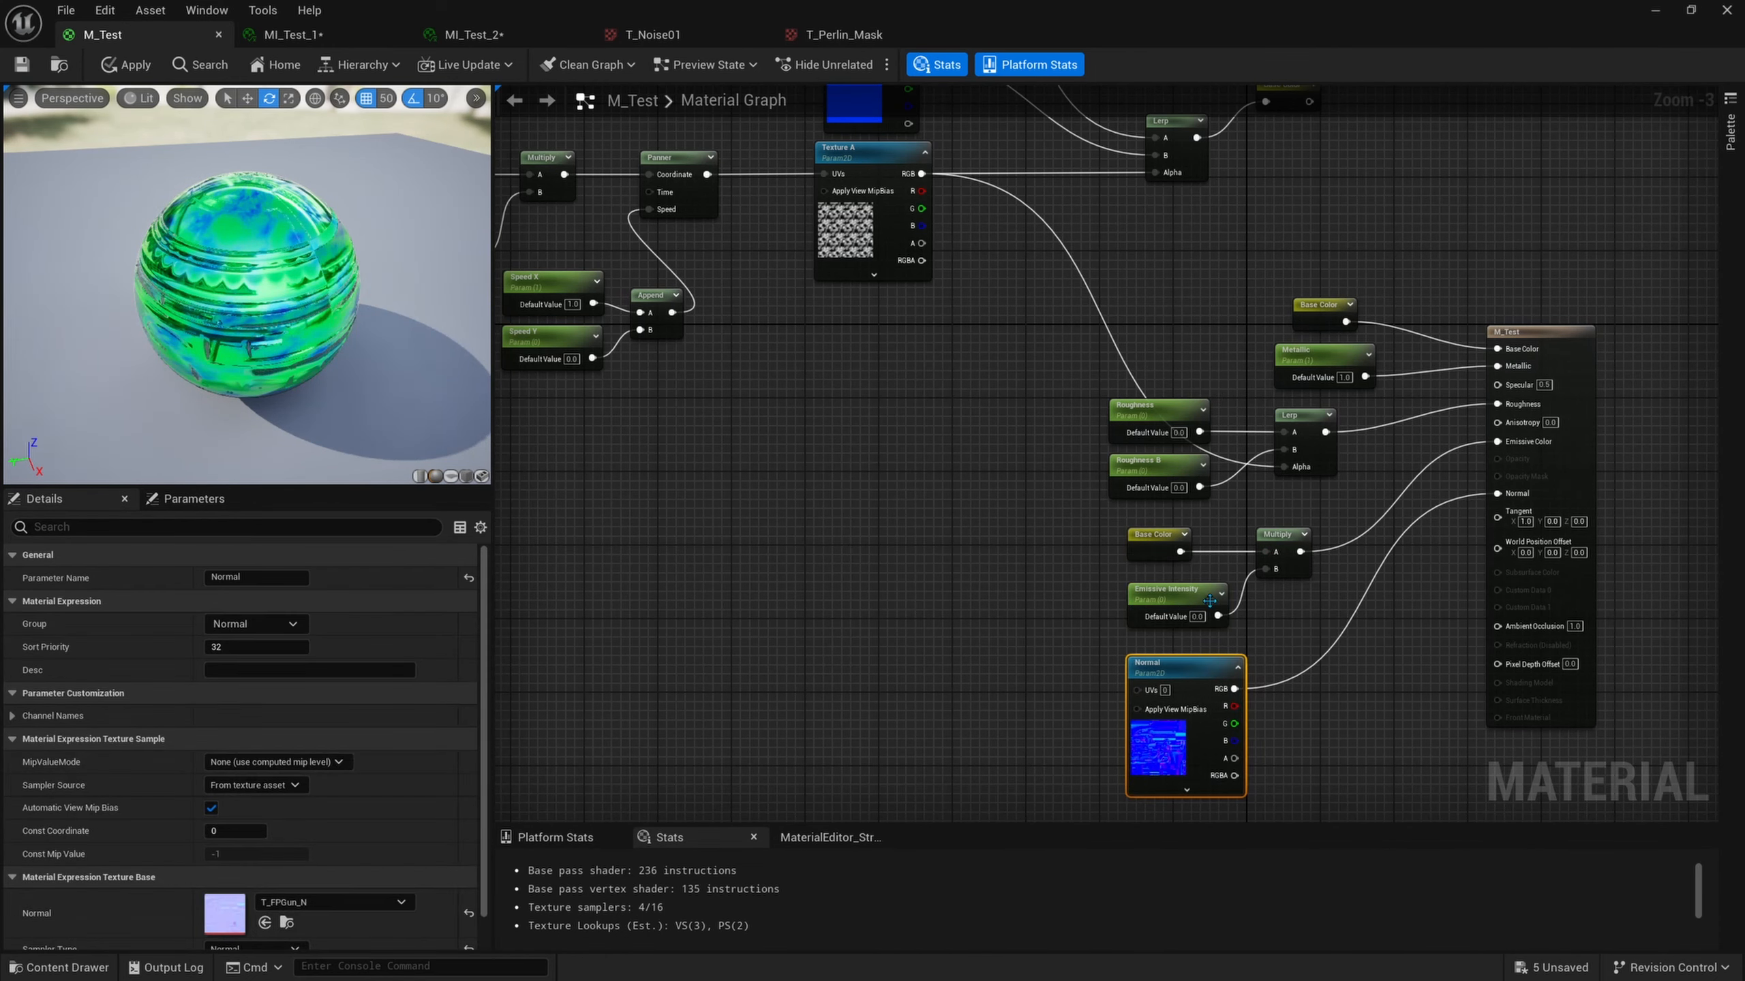
left_click_drag(1195, 360, 999, 524)
key("Right")
key("Right")
left_click(997, 528)
Move the Base Color reroute declaration level with the color Lerp's output.
right_click_drag(982, 460, 989, 537)
right_click_drag(1006, 349, 1028, 434)
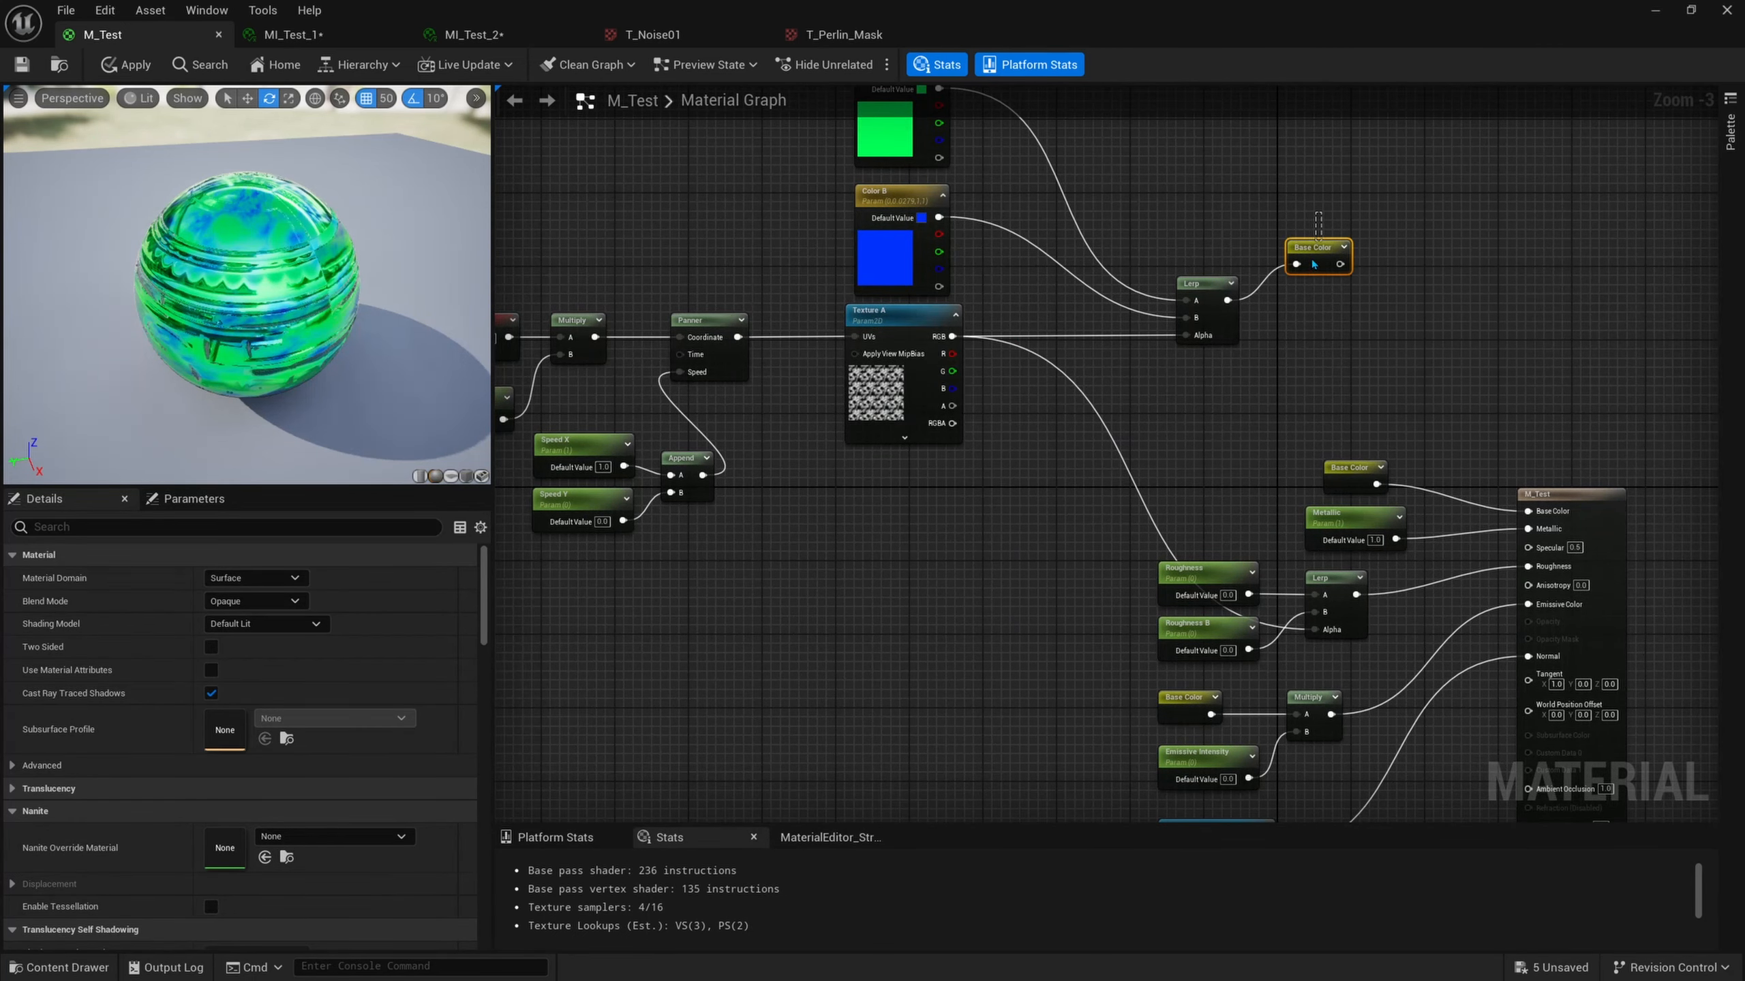
left_click_drag(1309, 247, 1290, 283)
Add a Named Reroute Declaration node from Texture A's RGB output and name it Texture.
left_click_drag(952, 336, 1028, 467)
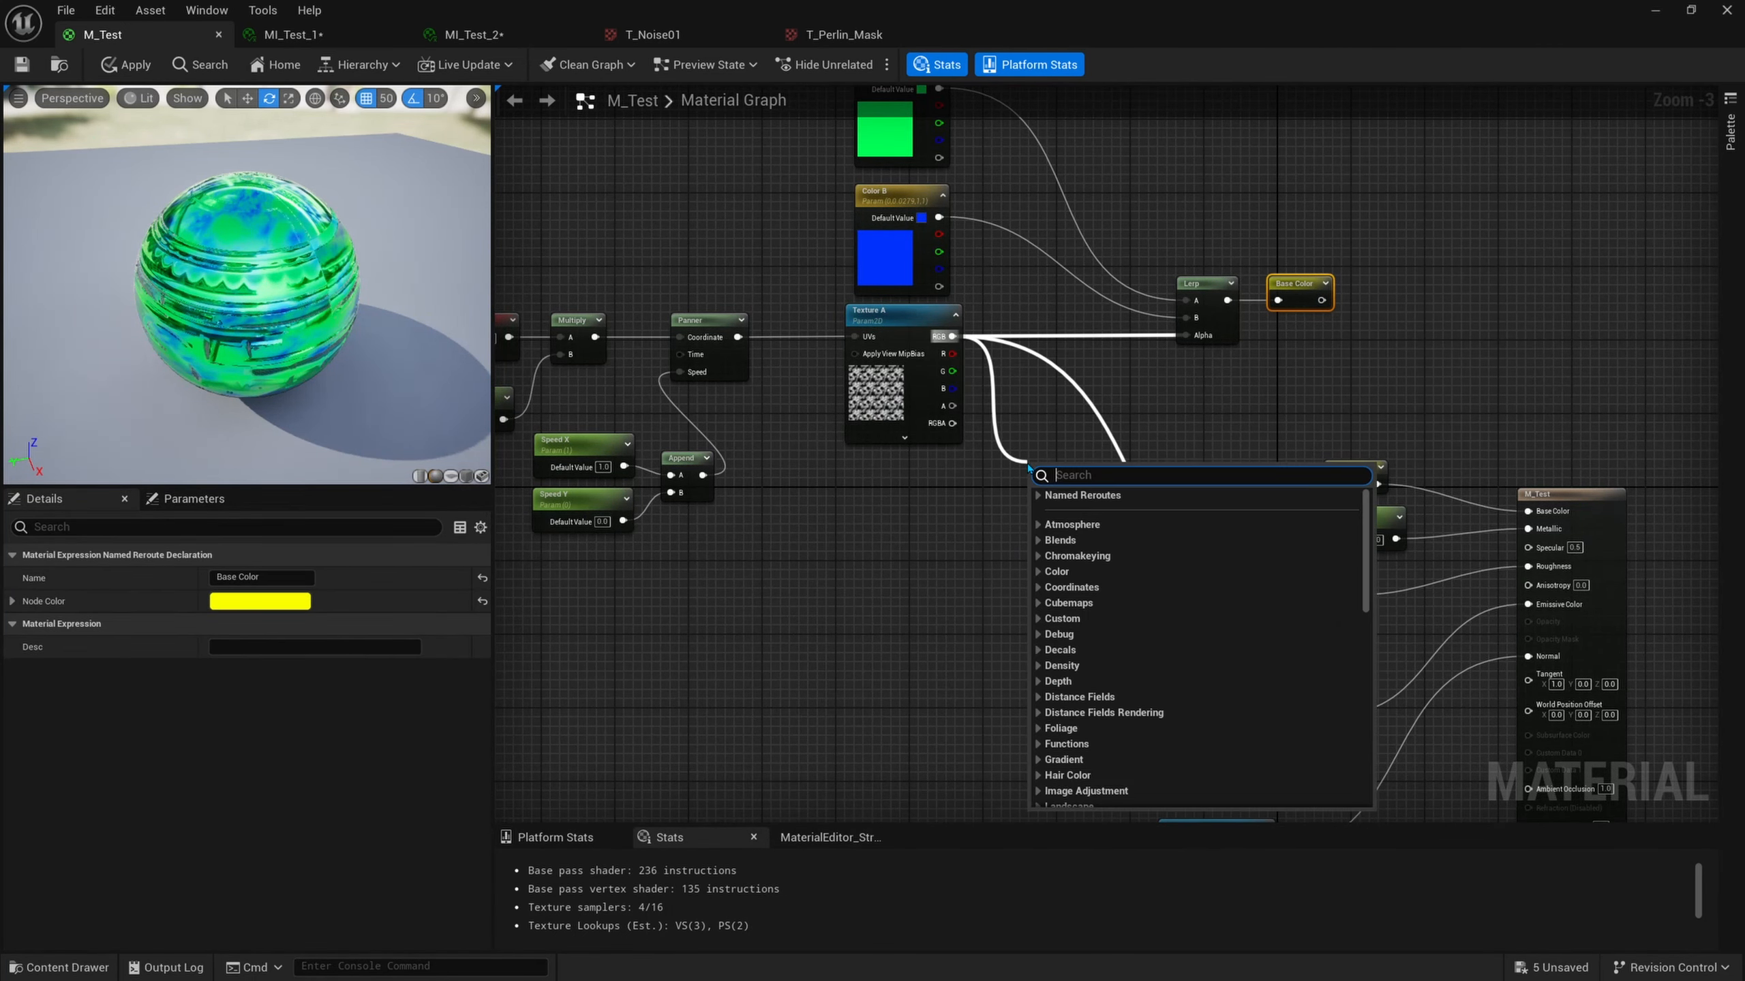
type("rer")
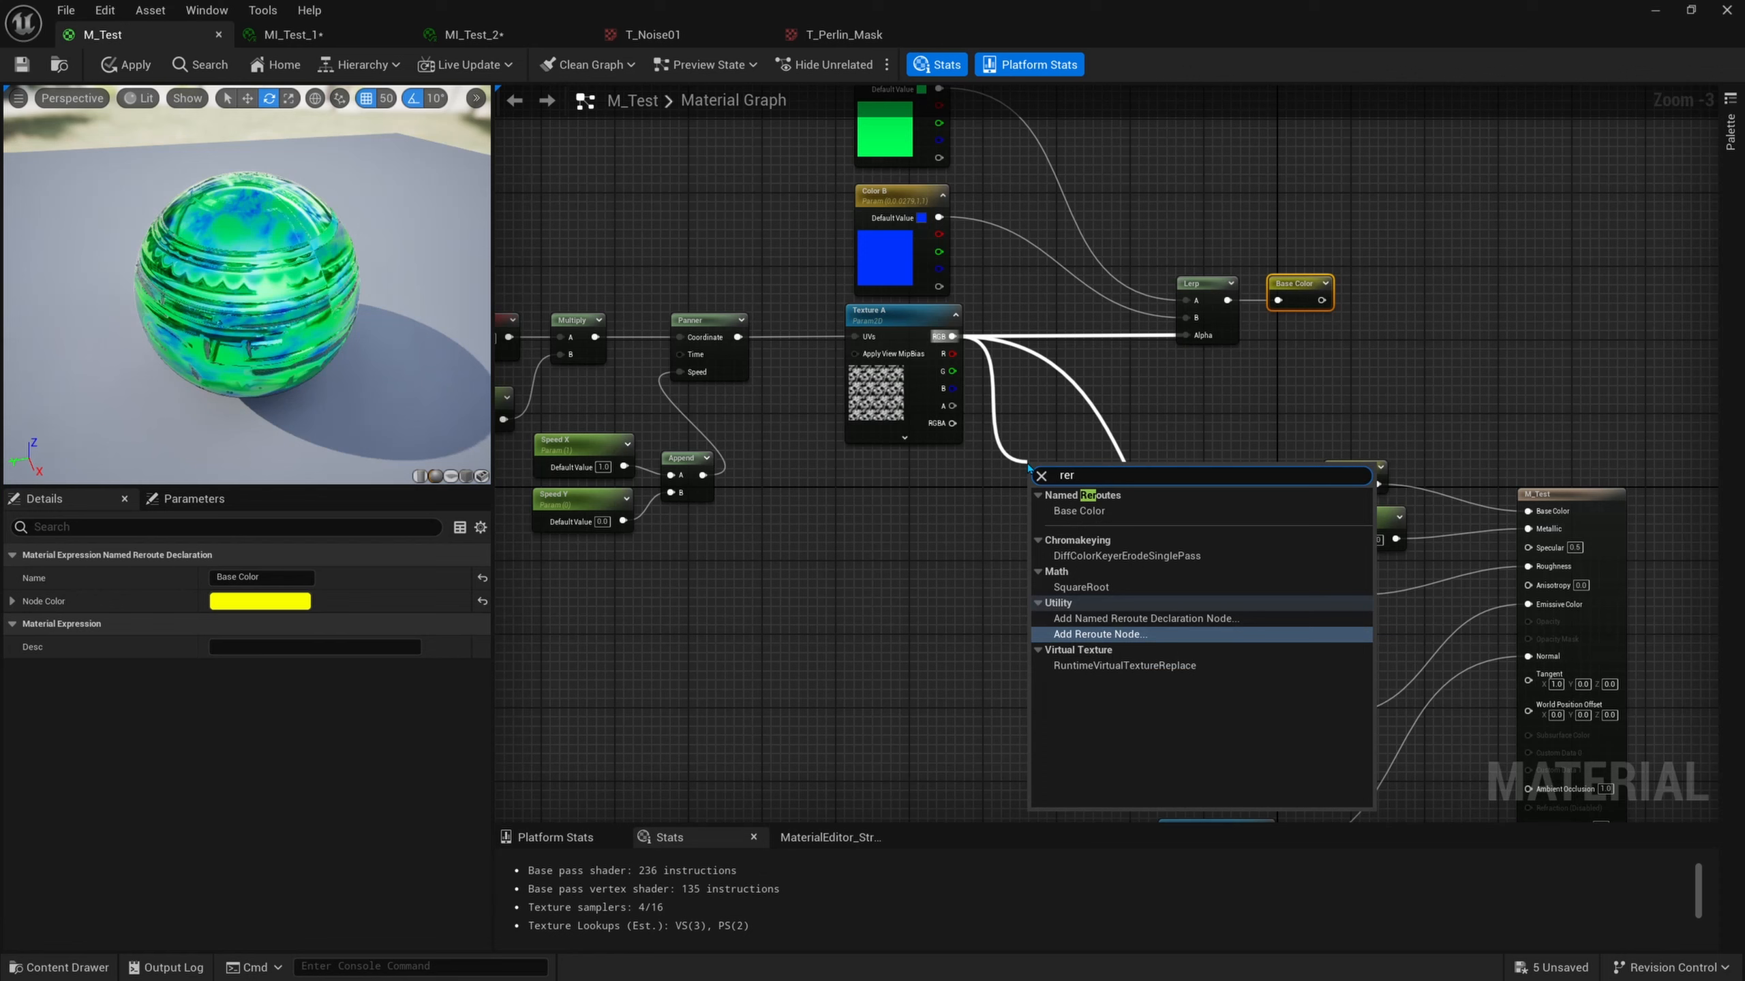
key("Up")
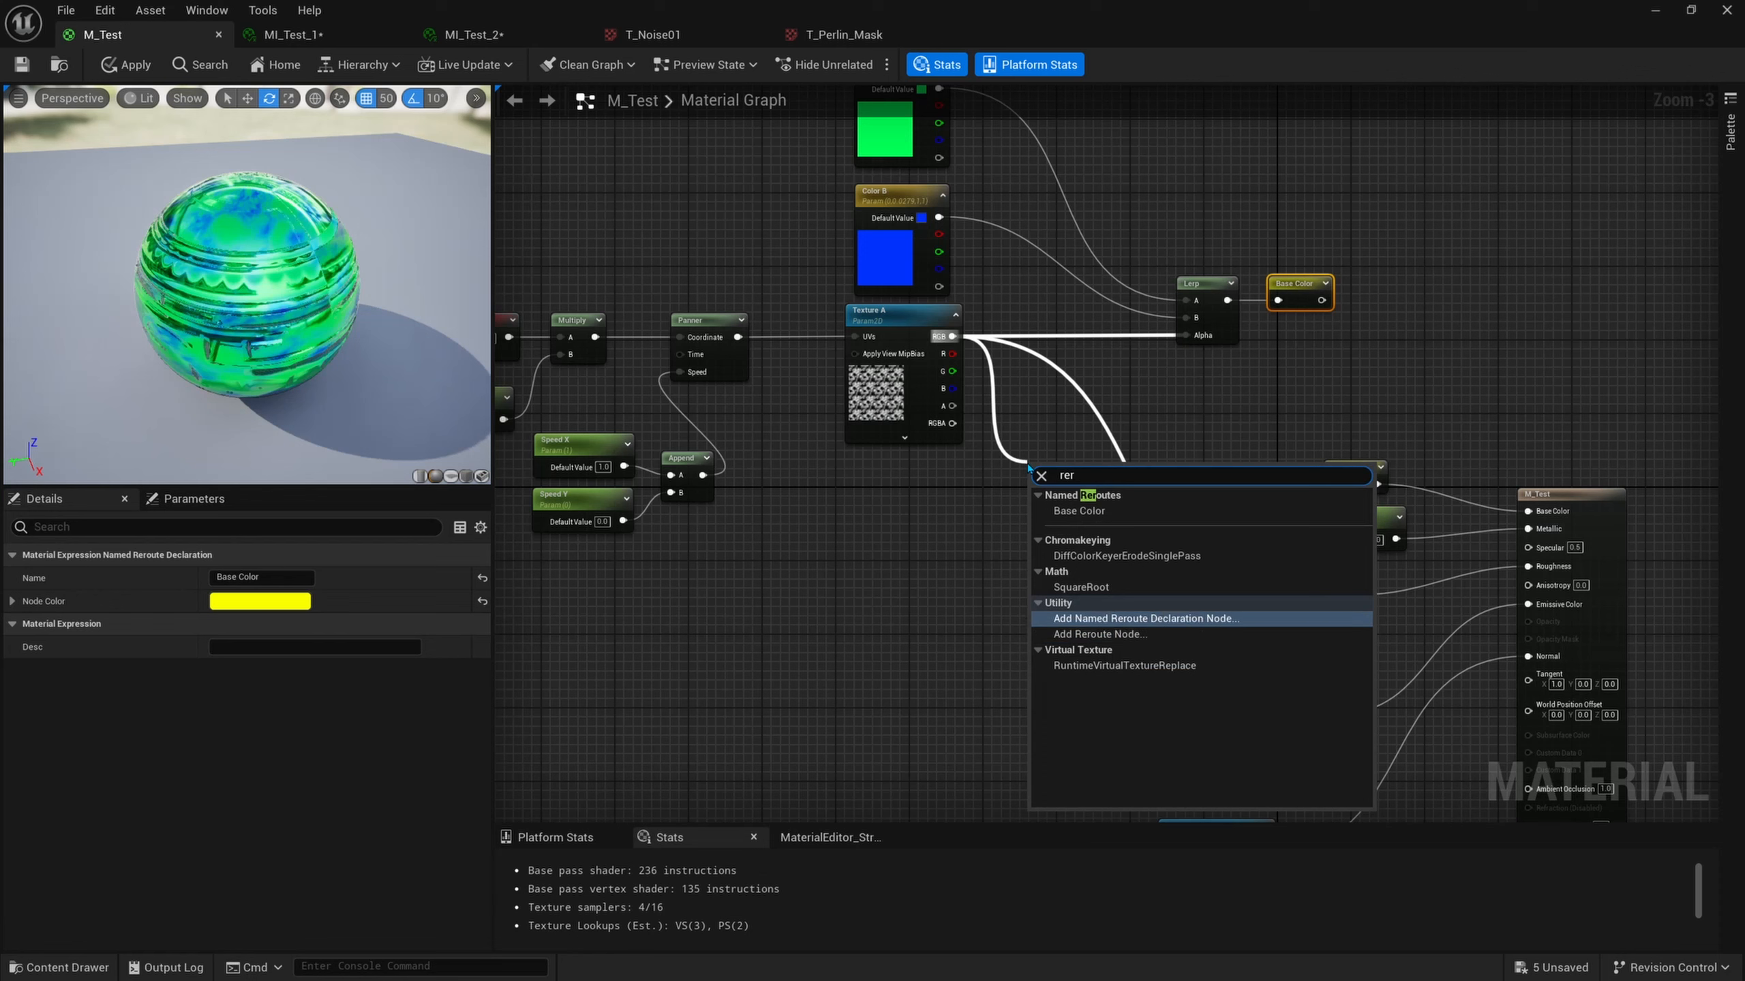
key("Return")
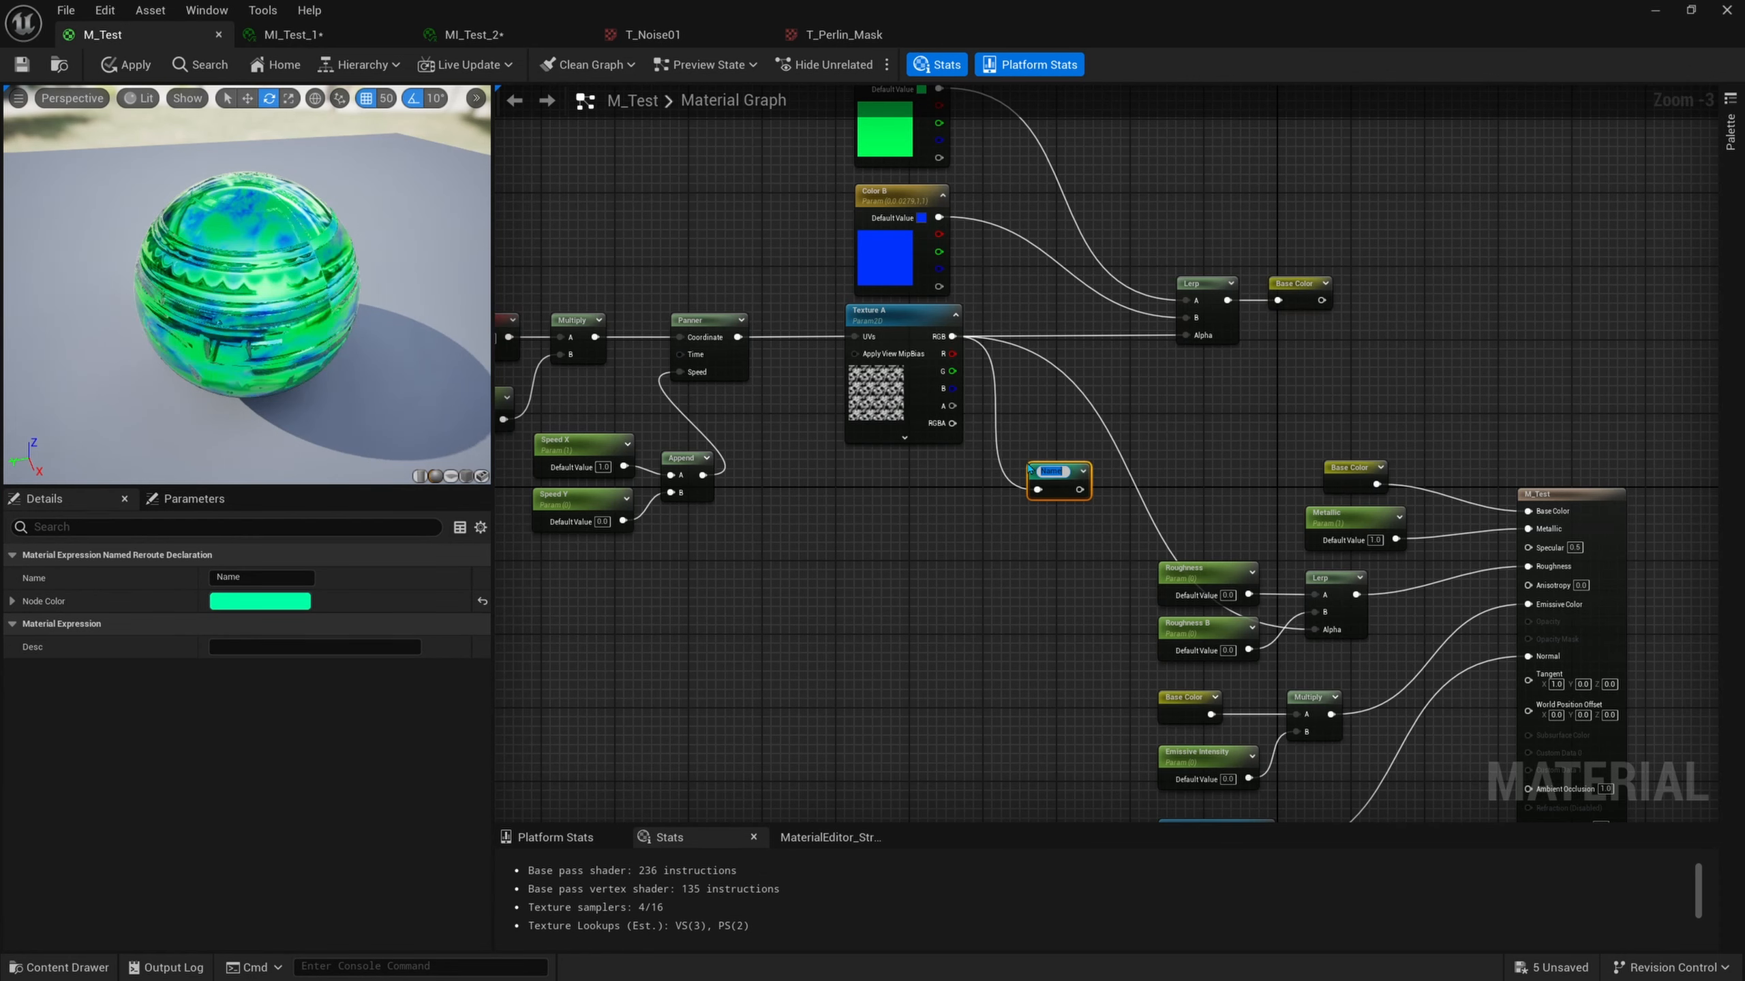
type("Texture")
key("Return")
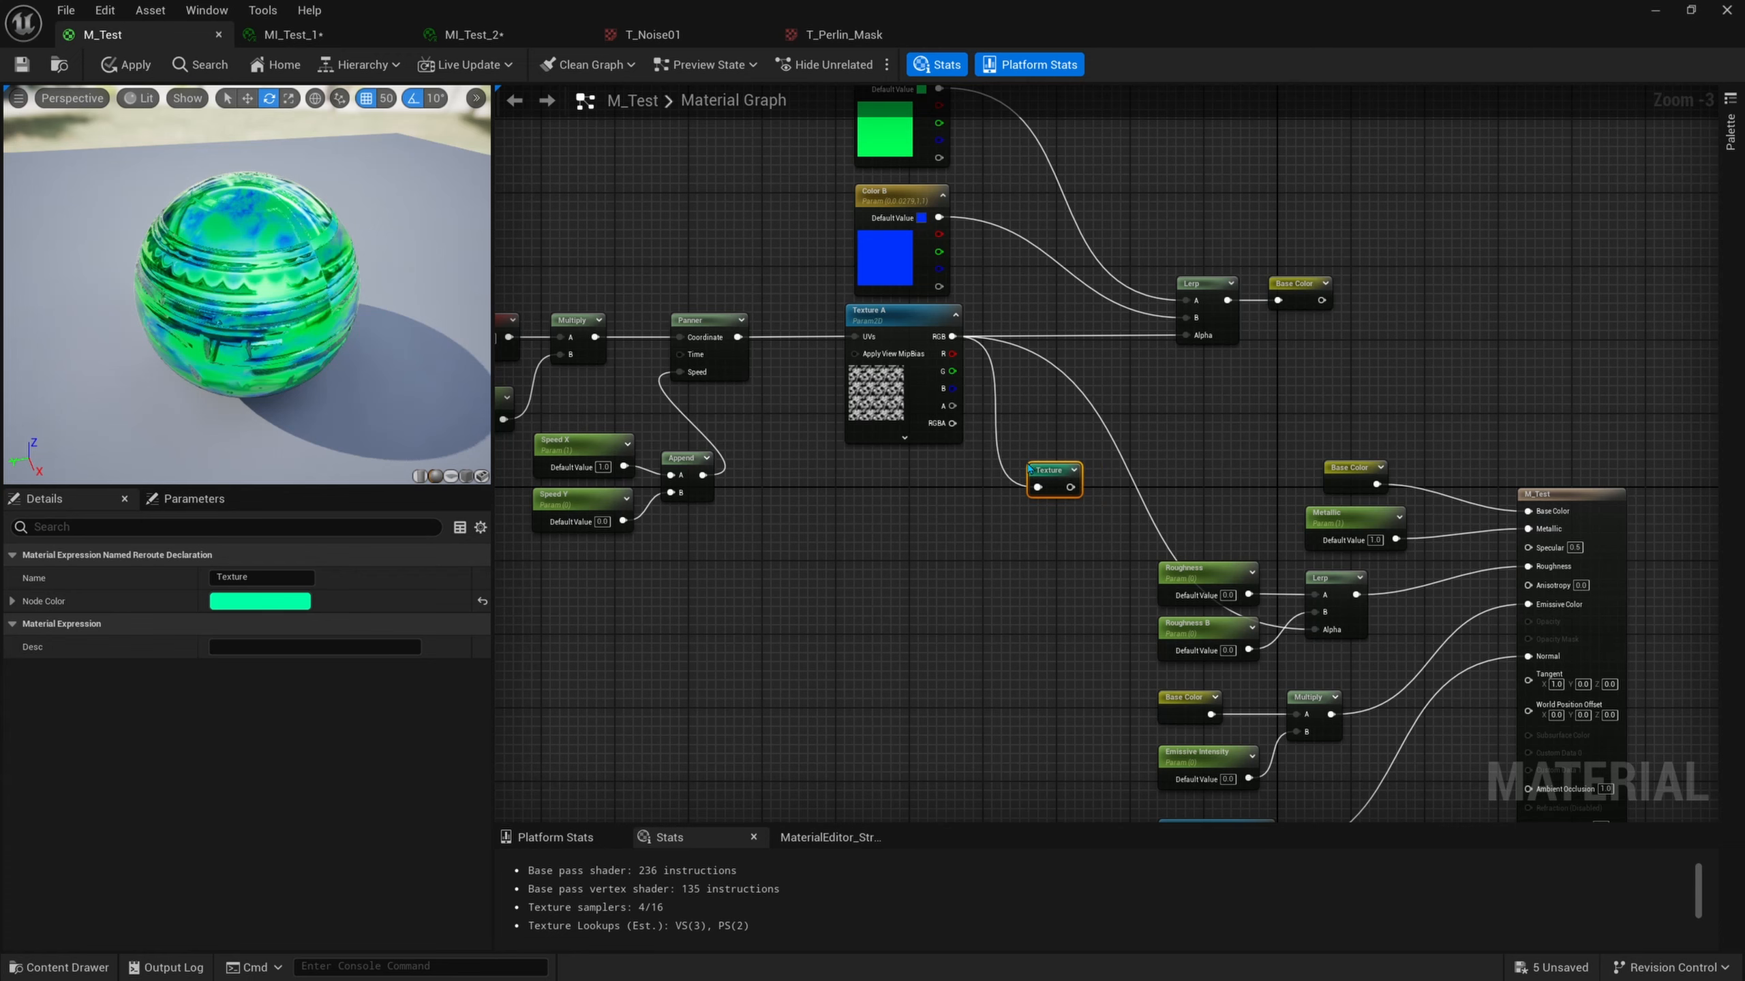
Add a Texture named reroute node, connect it to the roughness Lerp's Alpha input, and place it near that Lerp.
right_click(985, 588)
type("texture")
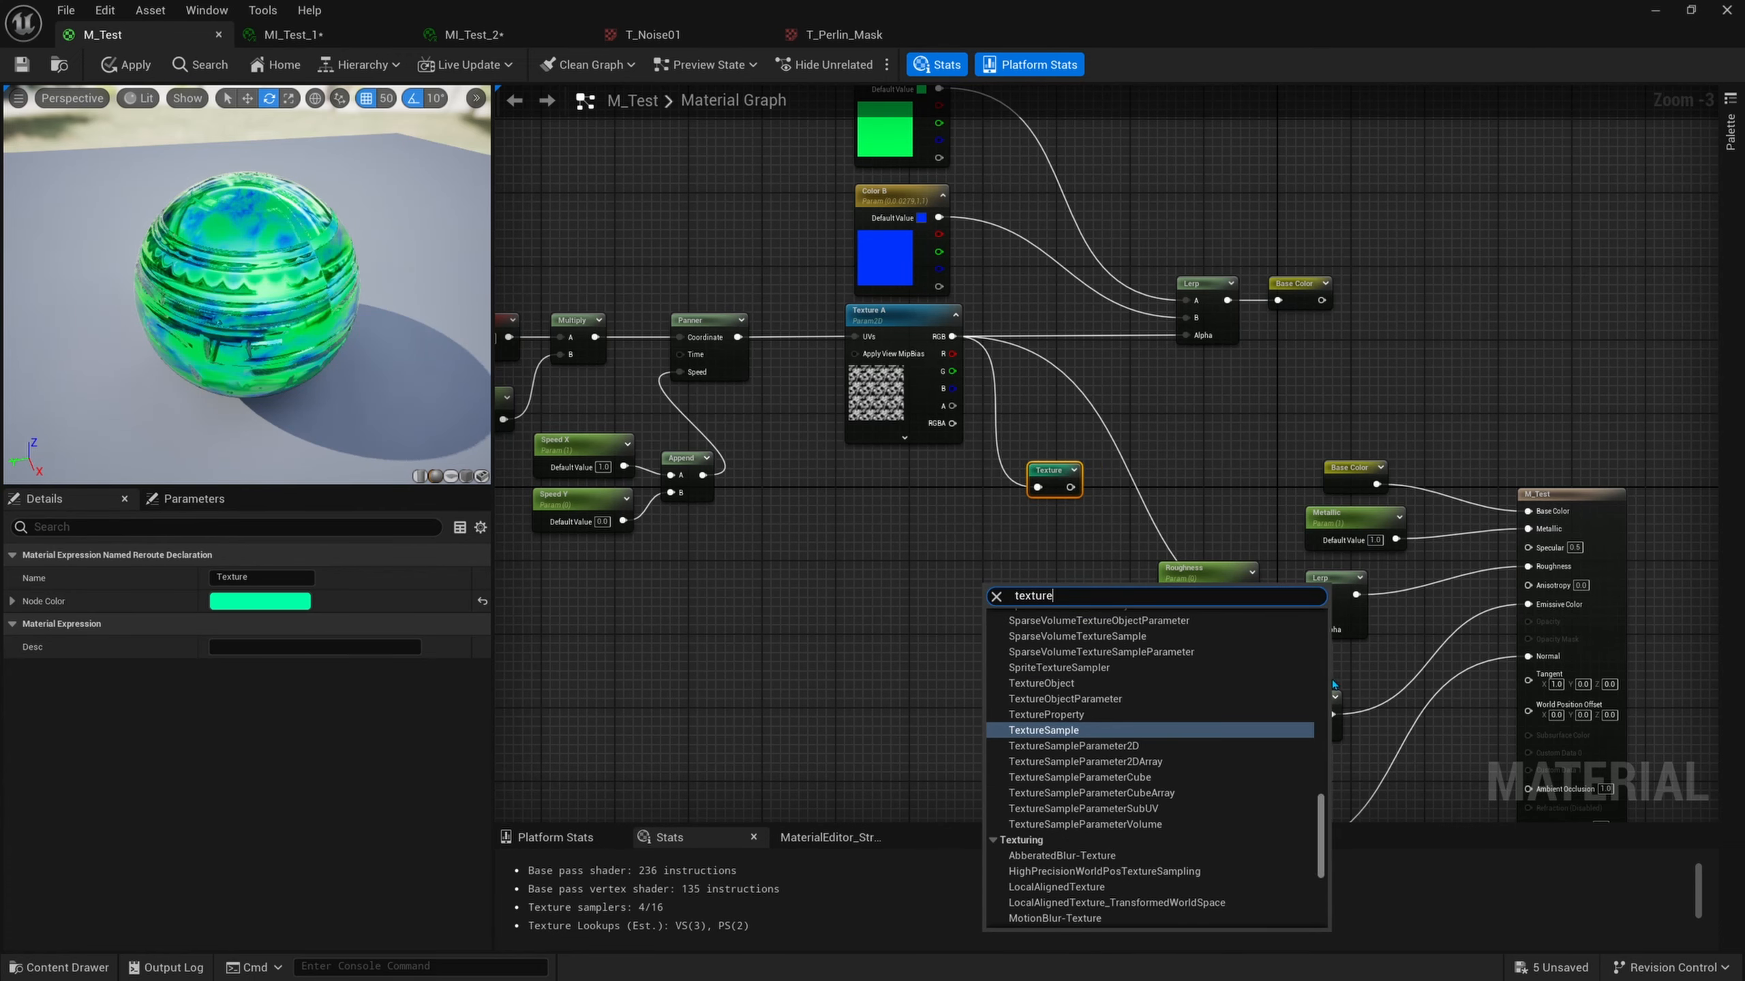
scroll(1342, 678, "up", 3)
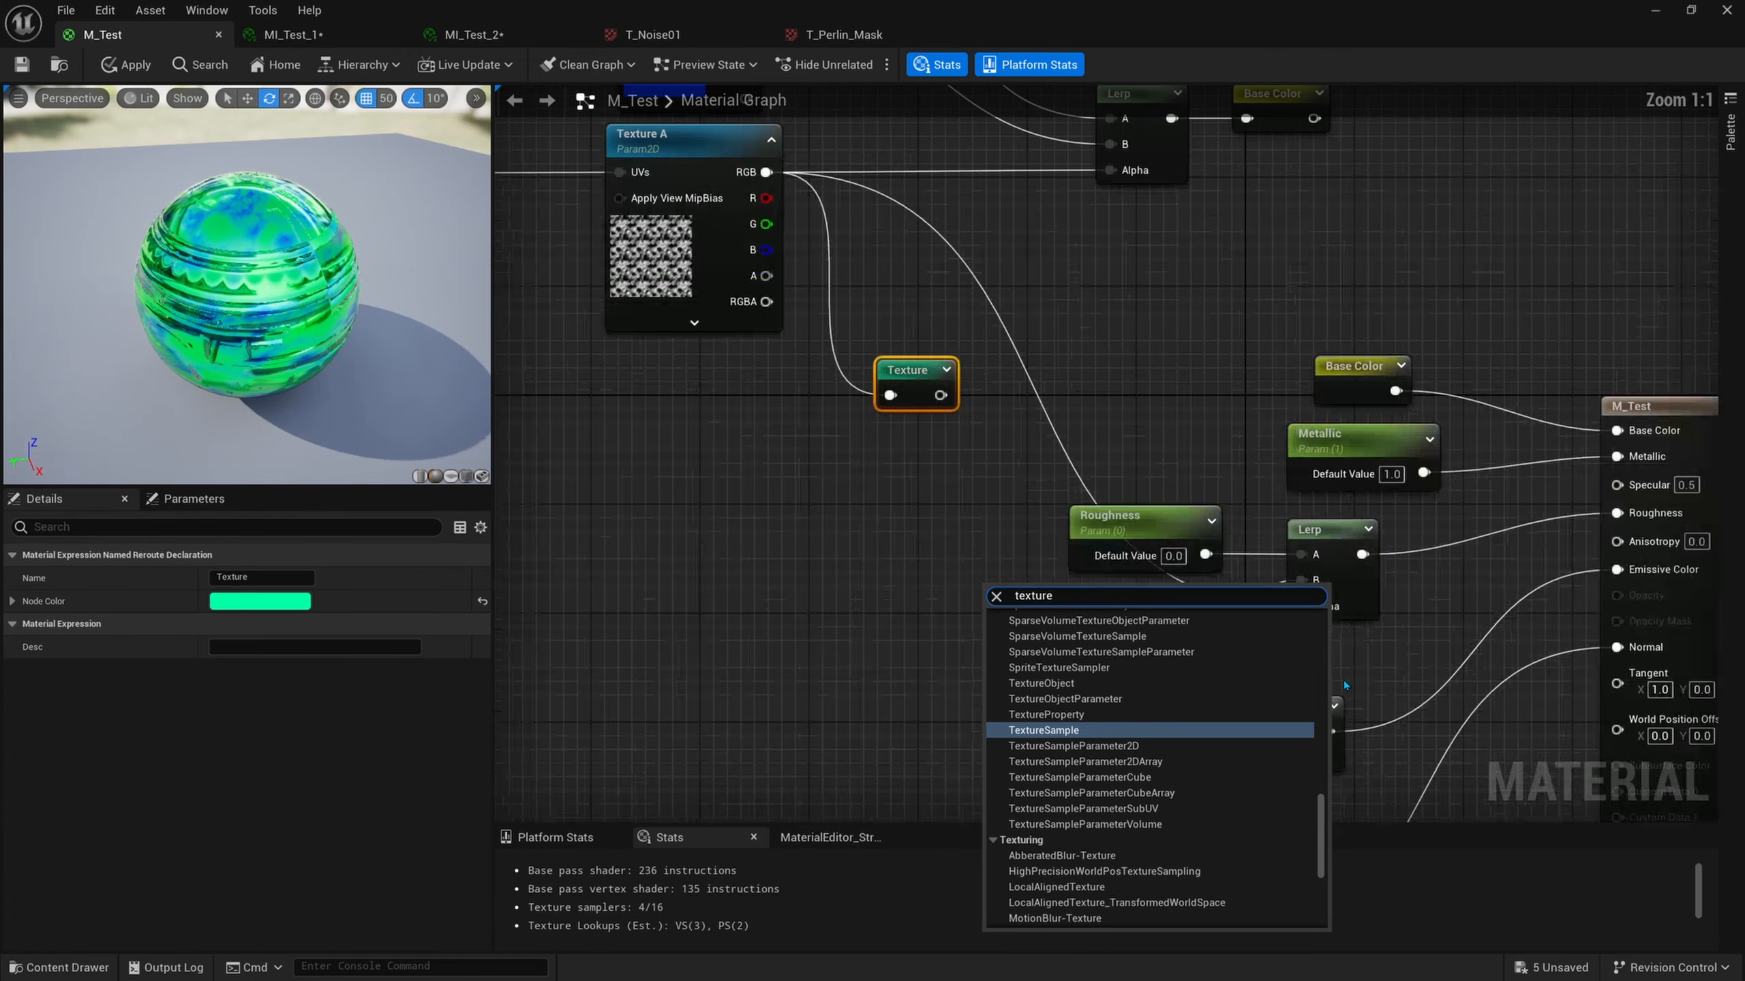
scroll(1320, 781, "up", 5)
left_click_drag(1318, 781, 1318, 632)
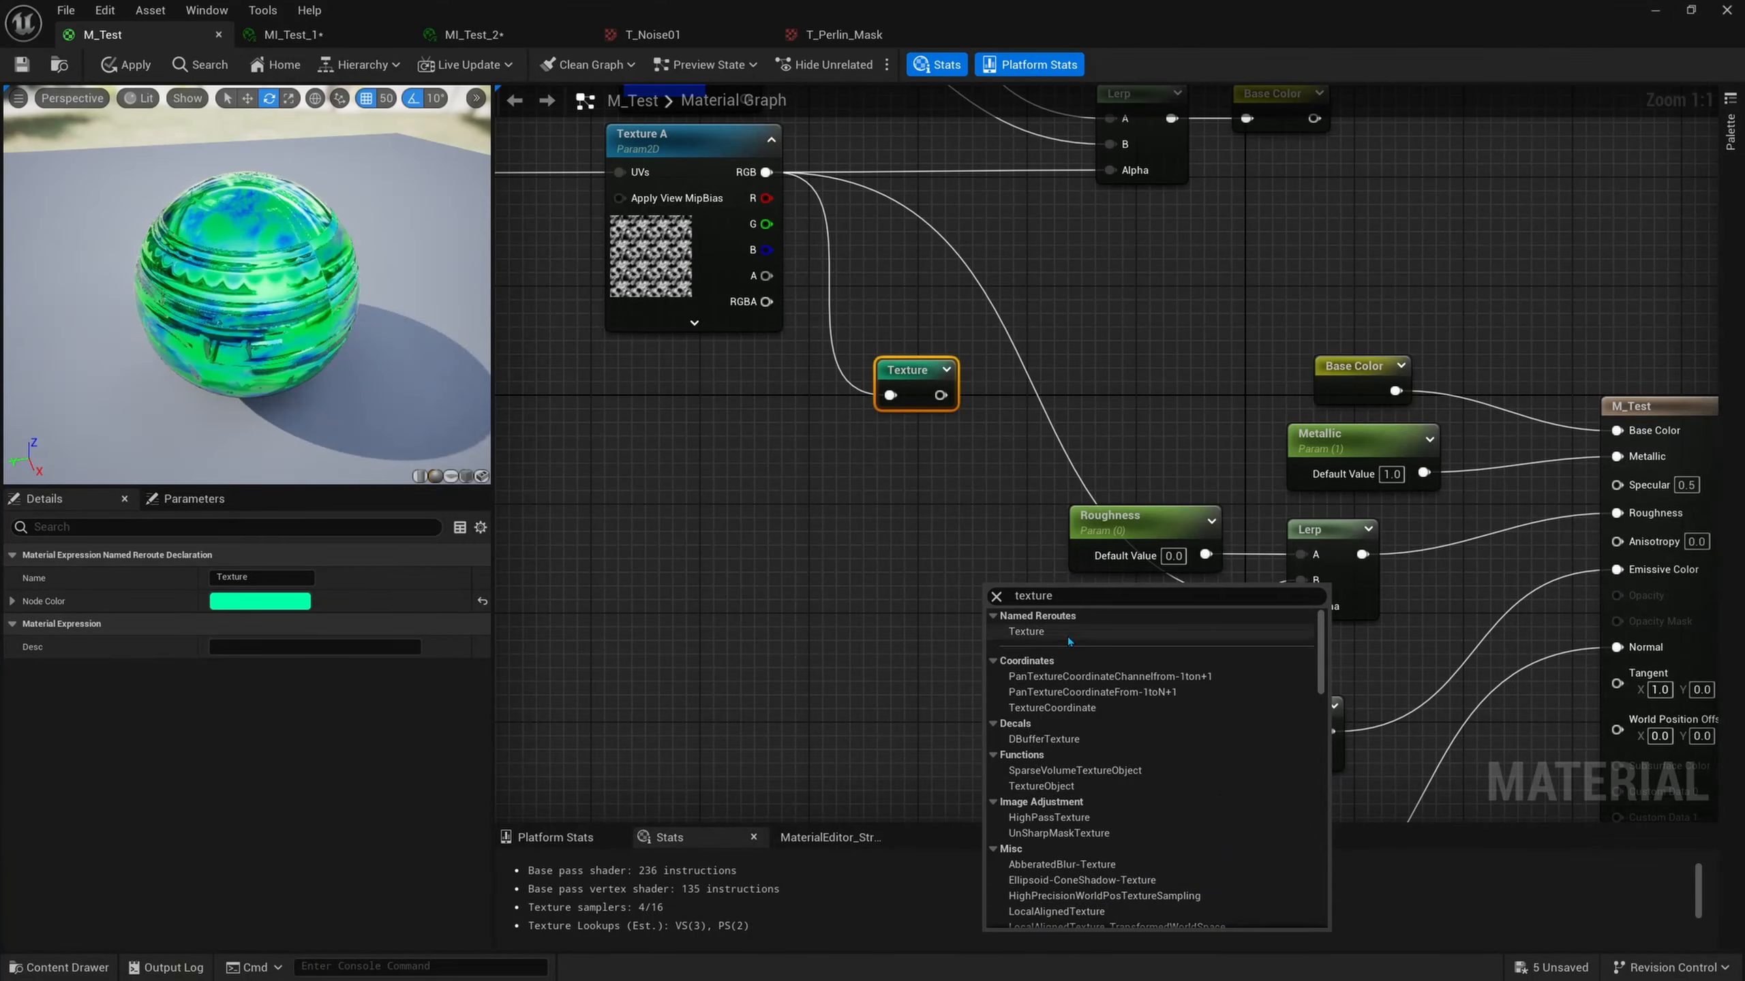
left_click(1031, 633)
right_click_drag(926, 573, 882, 486)
left_click_drag(797, 483, 1256, 520)
left_click_drag(886, 511, 1237, 567)
Move the emissive and Normal nodes down and place the Texture reroute beneath Roughness B.
right_click_drag(1344, 481, 1287, 344)
right_click_drag(1326, 649, 1308, 491)
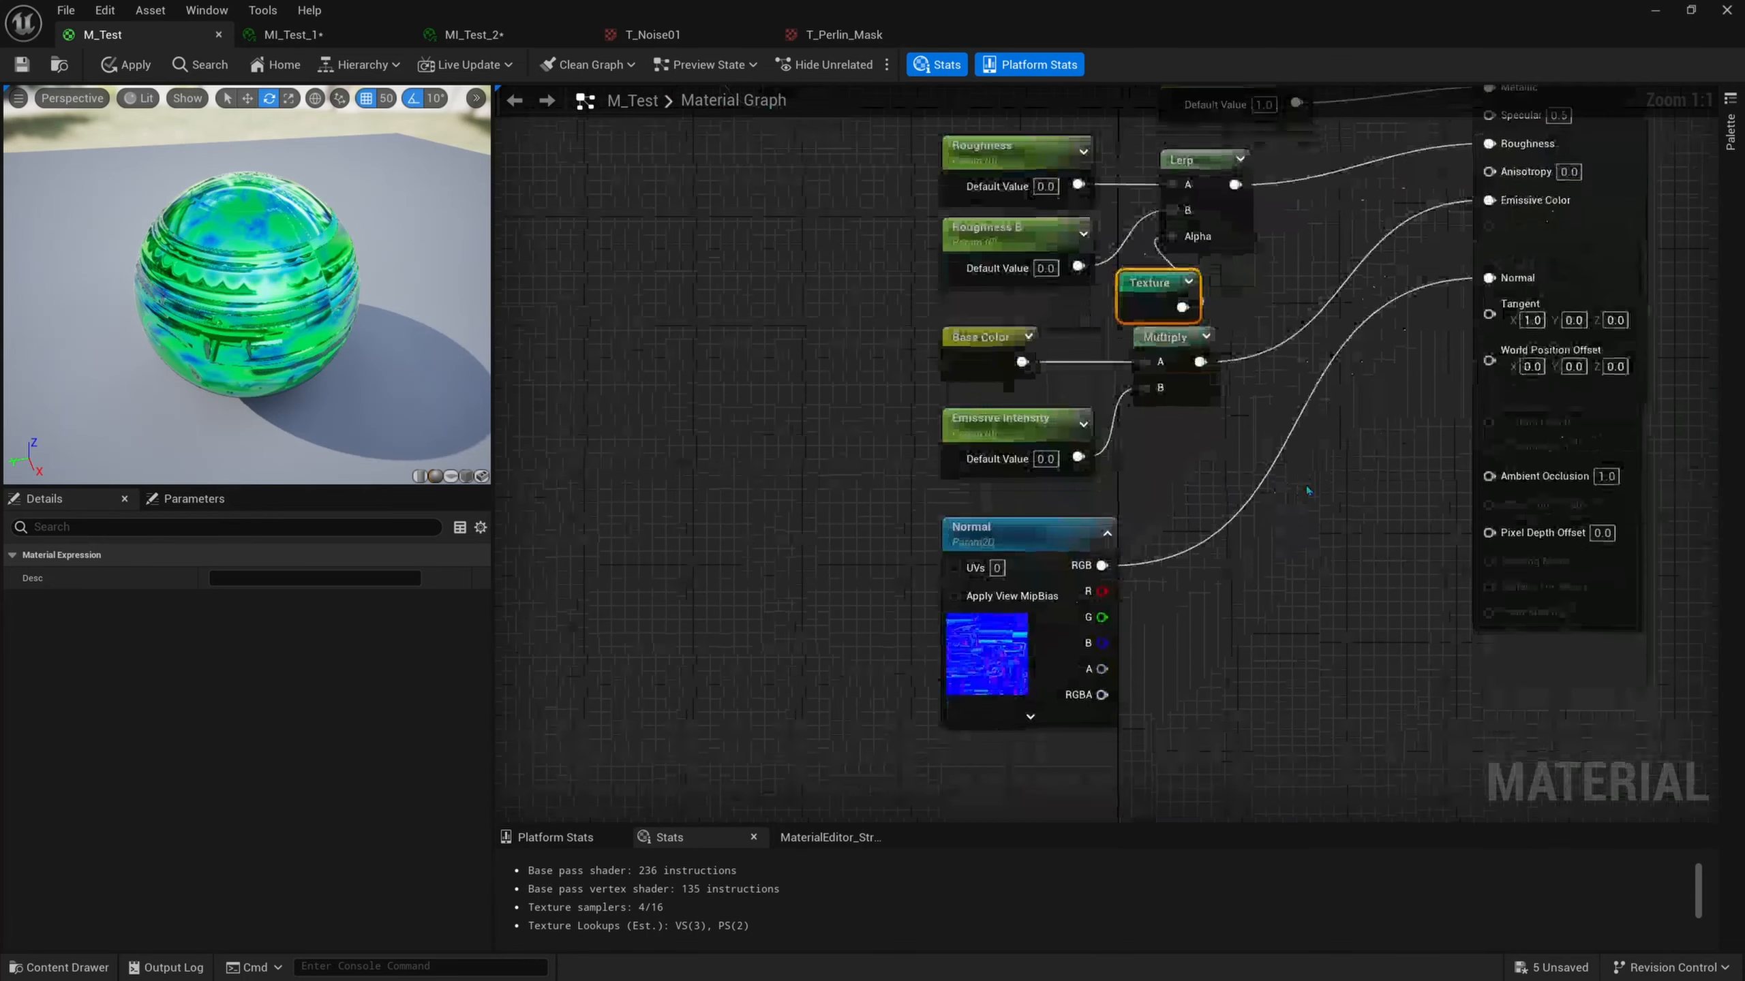
scroll(1302, 487, "down", 1)
left_click_drag(1306, 640, 998, 355)
left_click_drag(1158, 357, 1157, 428)
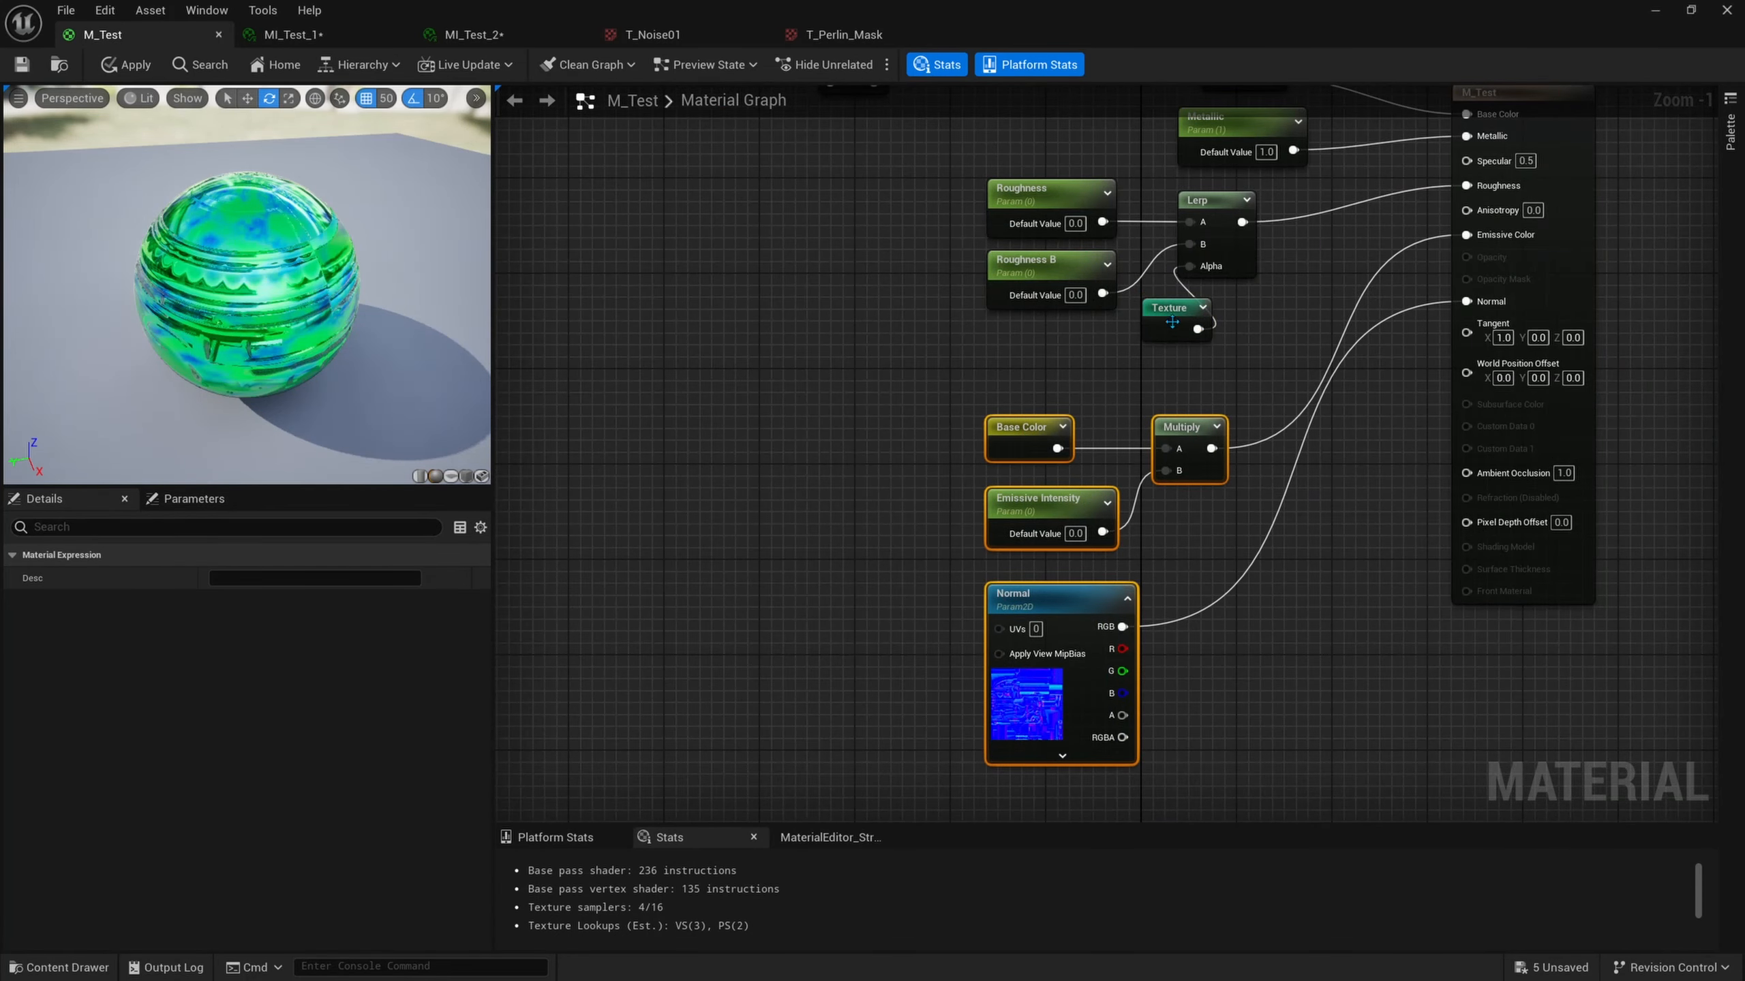
left_click_drag(1168, 311, 1012, 334)
Move the Texture reroute declaration closer to Texture A's outputs.
right_click_drag(895, 334, 954, 604)
scroll(856, 324, "down", 2)
scroll(953, 605, "up", 2)
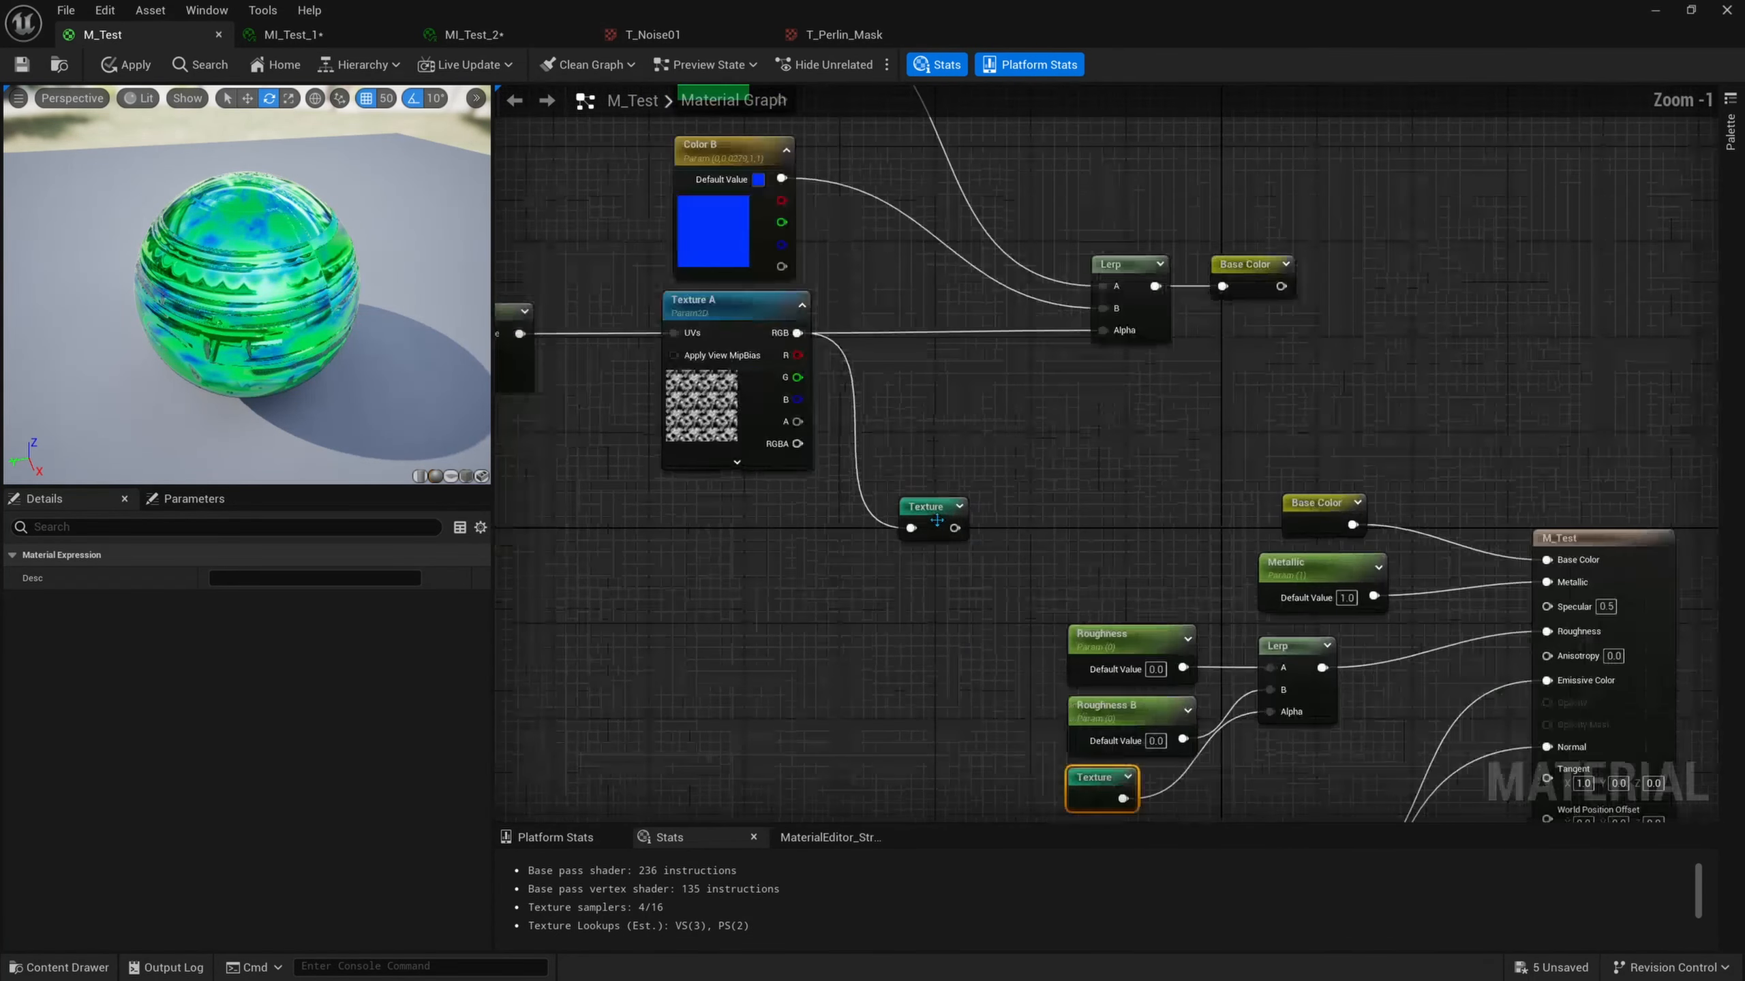
left_click_drag(929, 509, 907, 386)
right_click_drag(975, 435, 962, 491)
left_click_drag(919, 463, 1091, 389)
left_click(1027, 499)
key("ctrl+z")
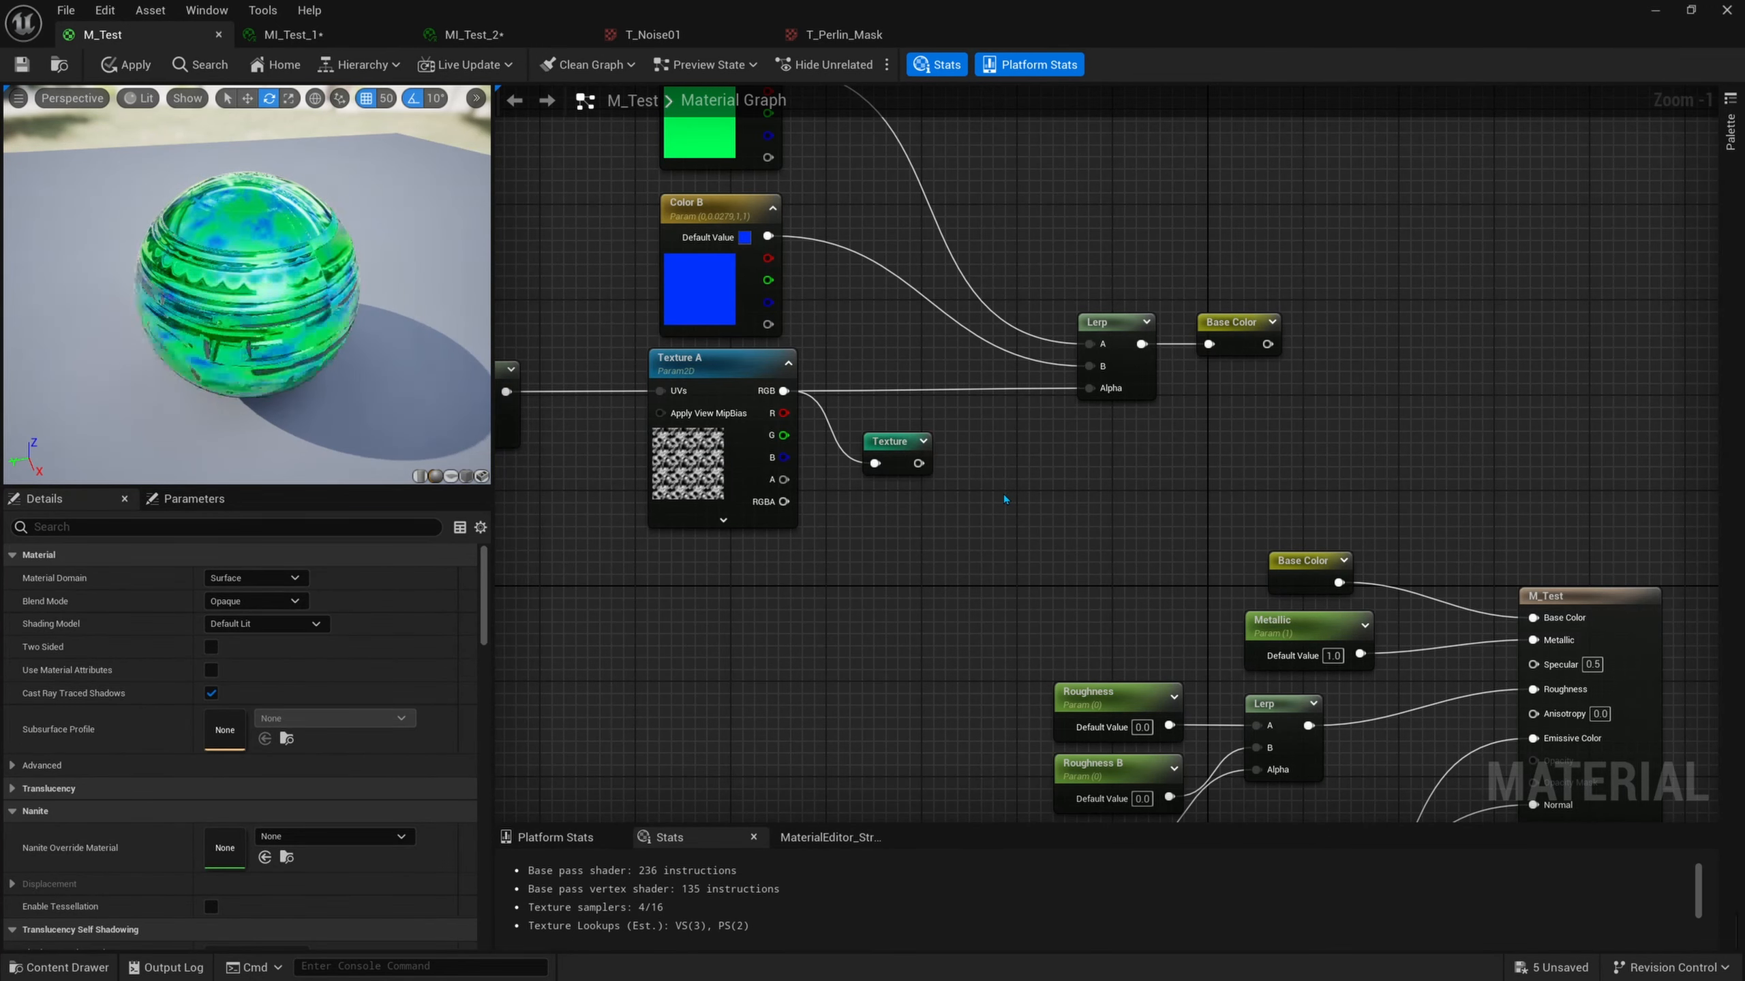
Add a second Texture named reroute node and connect it to the color Lerp's Alpha input in place of the direct wire.
right_click(974, 496)
type("text")
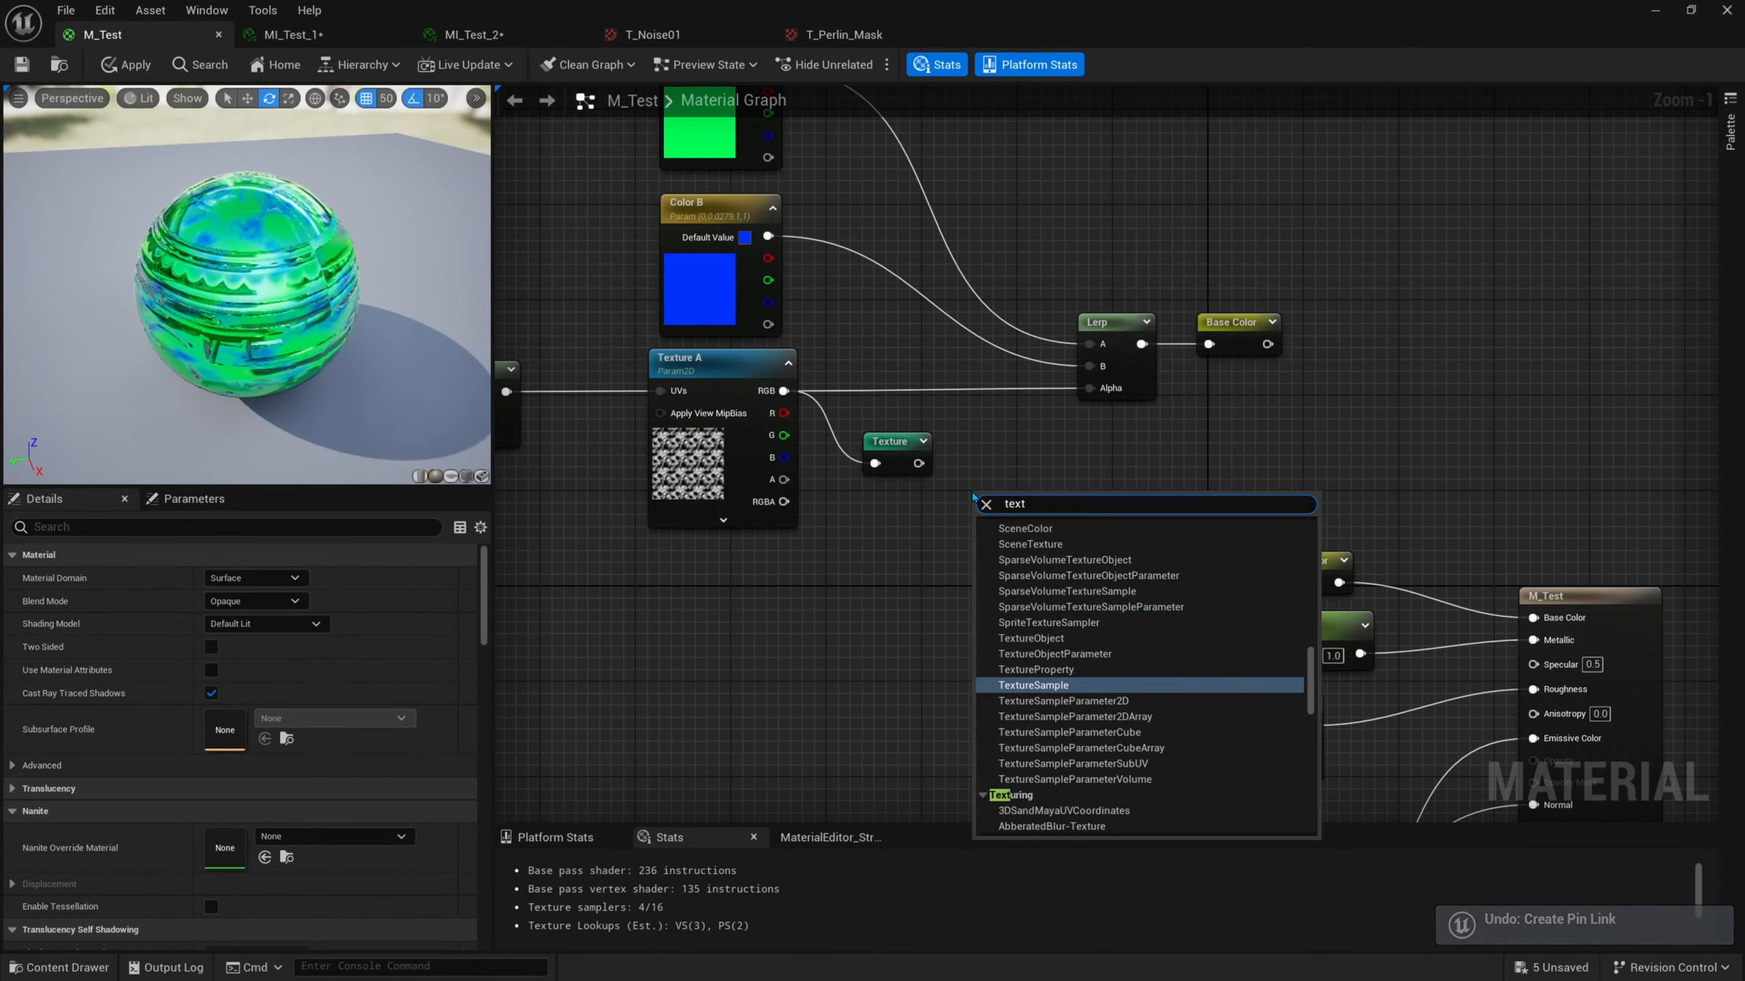
scroll(1165, 622, "up", 3)
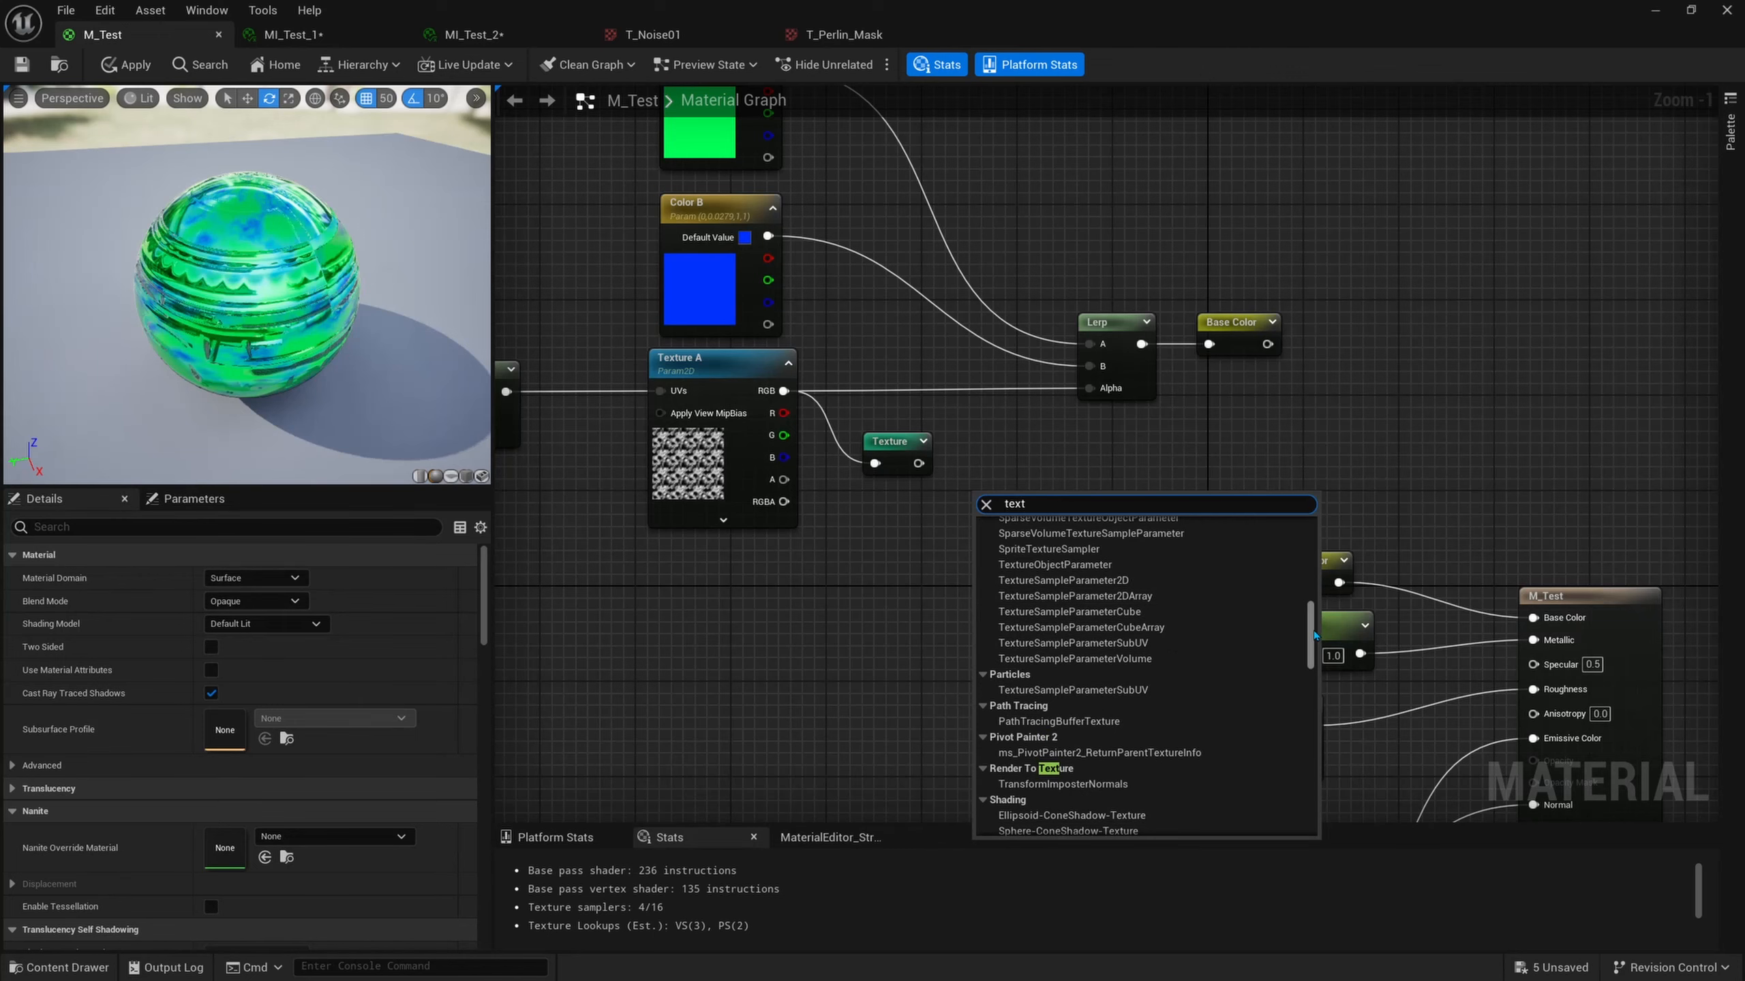
scroll(1154, 584, "up", 3)
left_click(1137, 544)
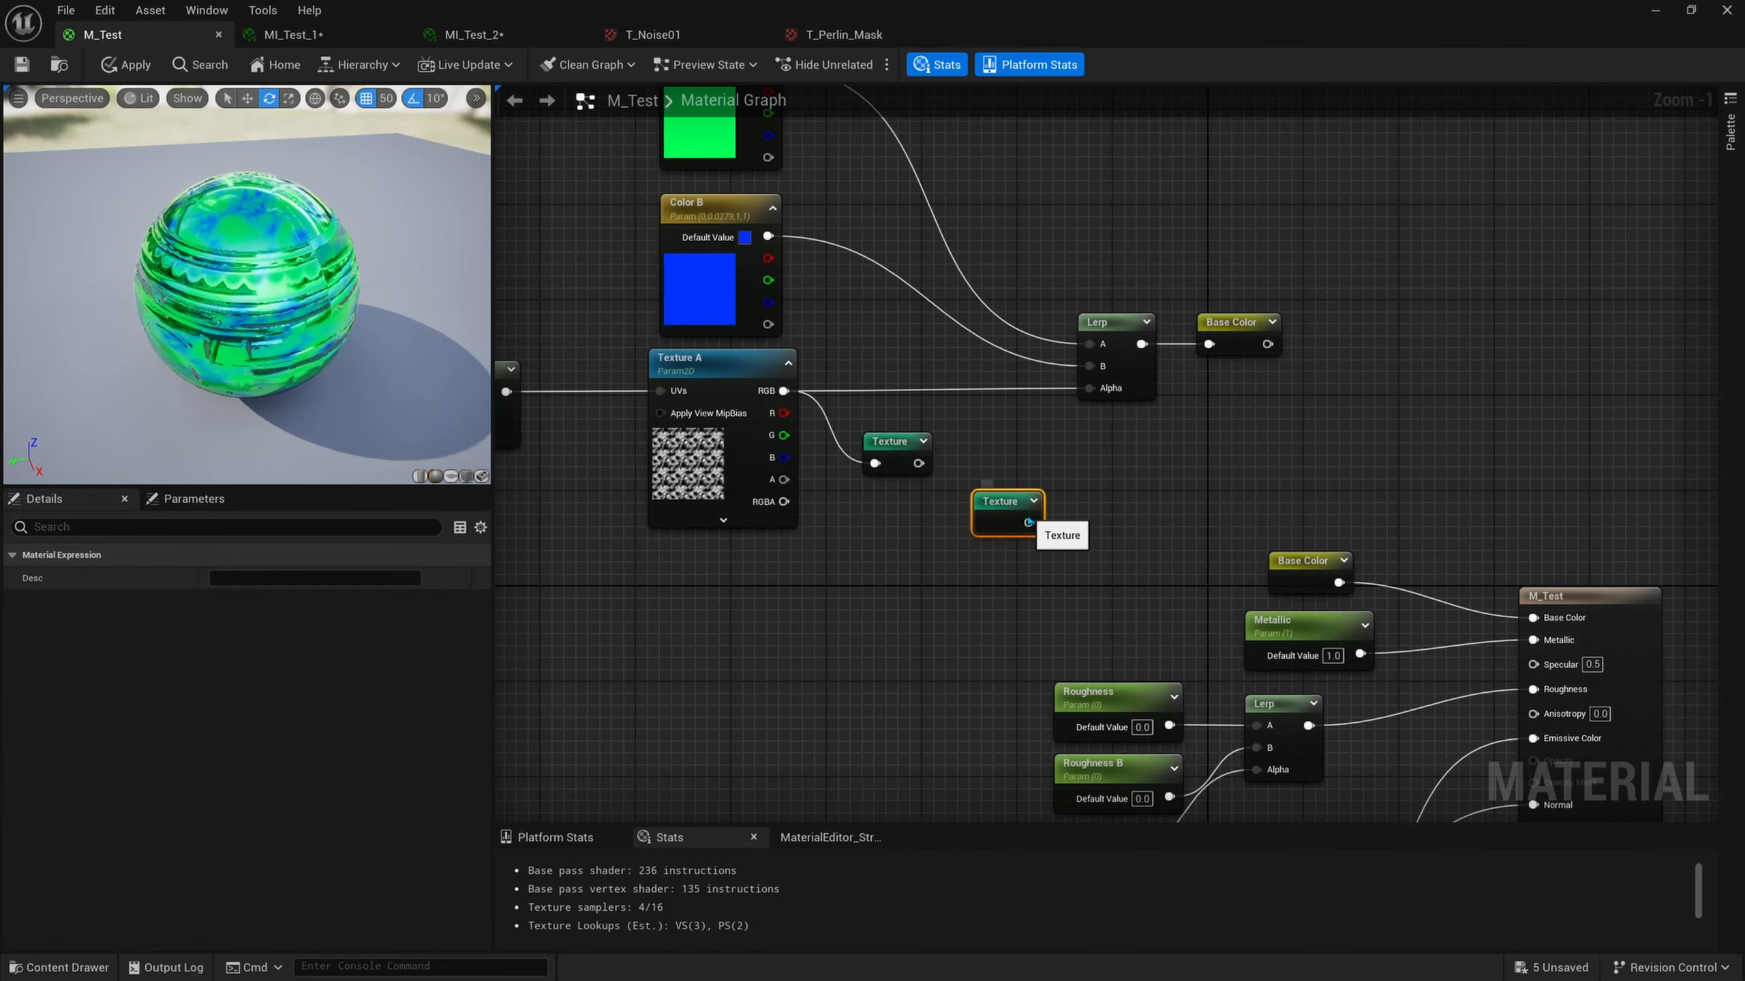
left_click_drag(1029, 522, 1008, 410)
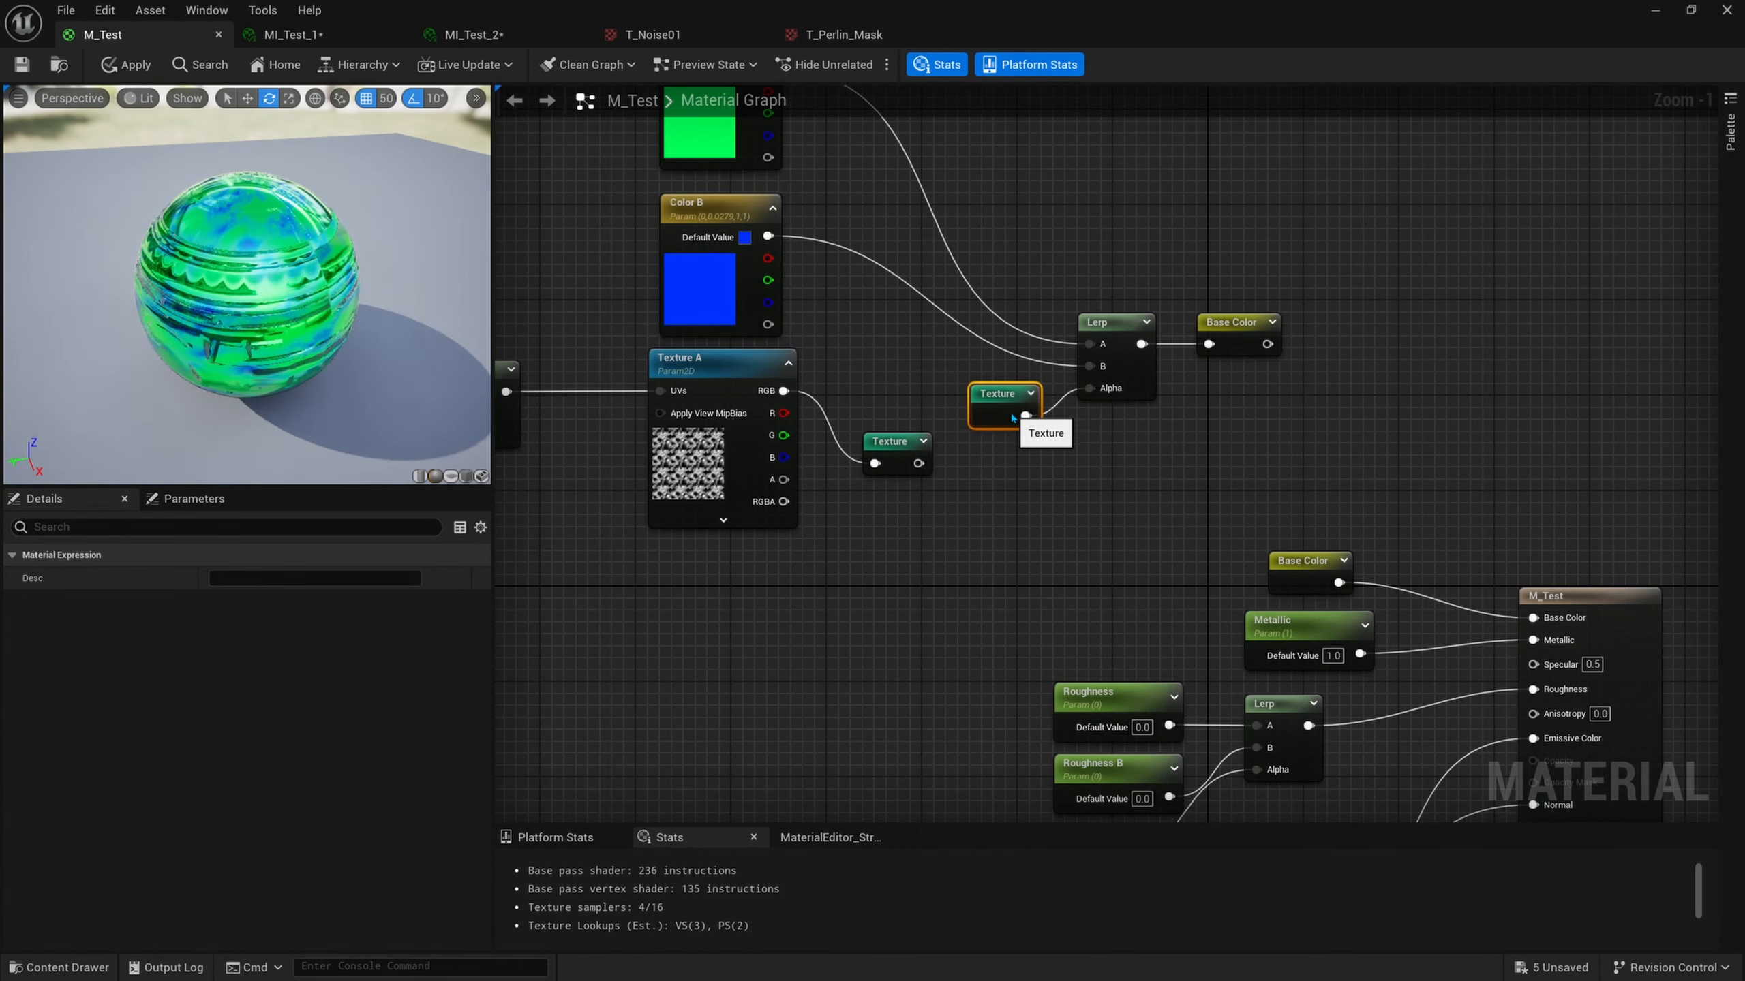
Align the Texture declaration with Texture A's RGB output and move the whole texture node group above the color parameters.
right_click_drag(971, 506, 1136, 533)
left_click_drag(1061, 469, 1046, 396)
scroll(1049, 530, "down", 2)
right_click_drag(1049, 530, 1232, 513)
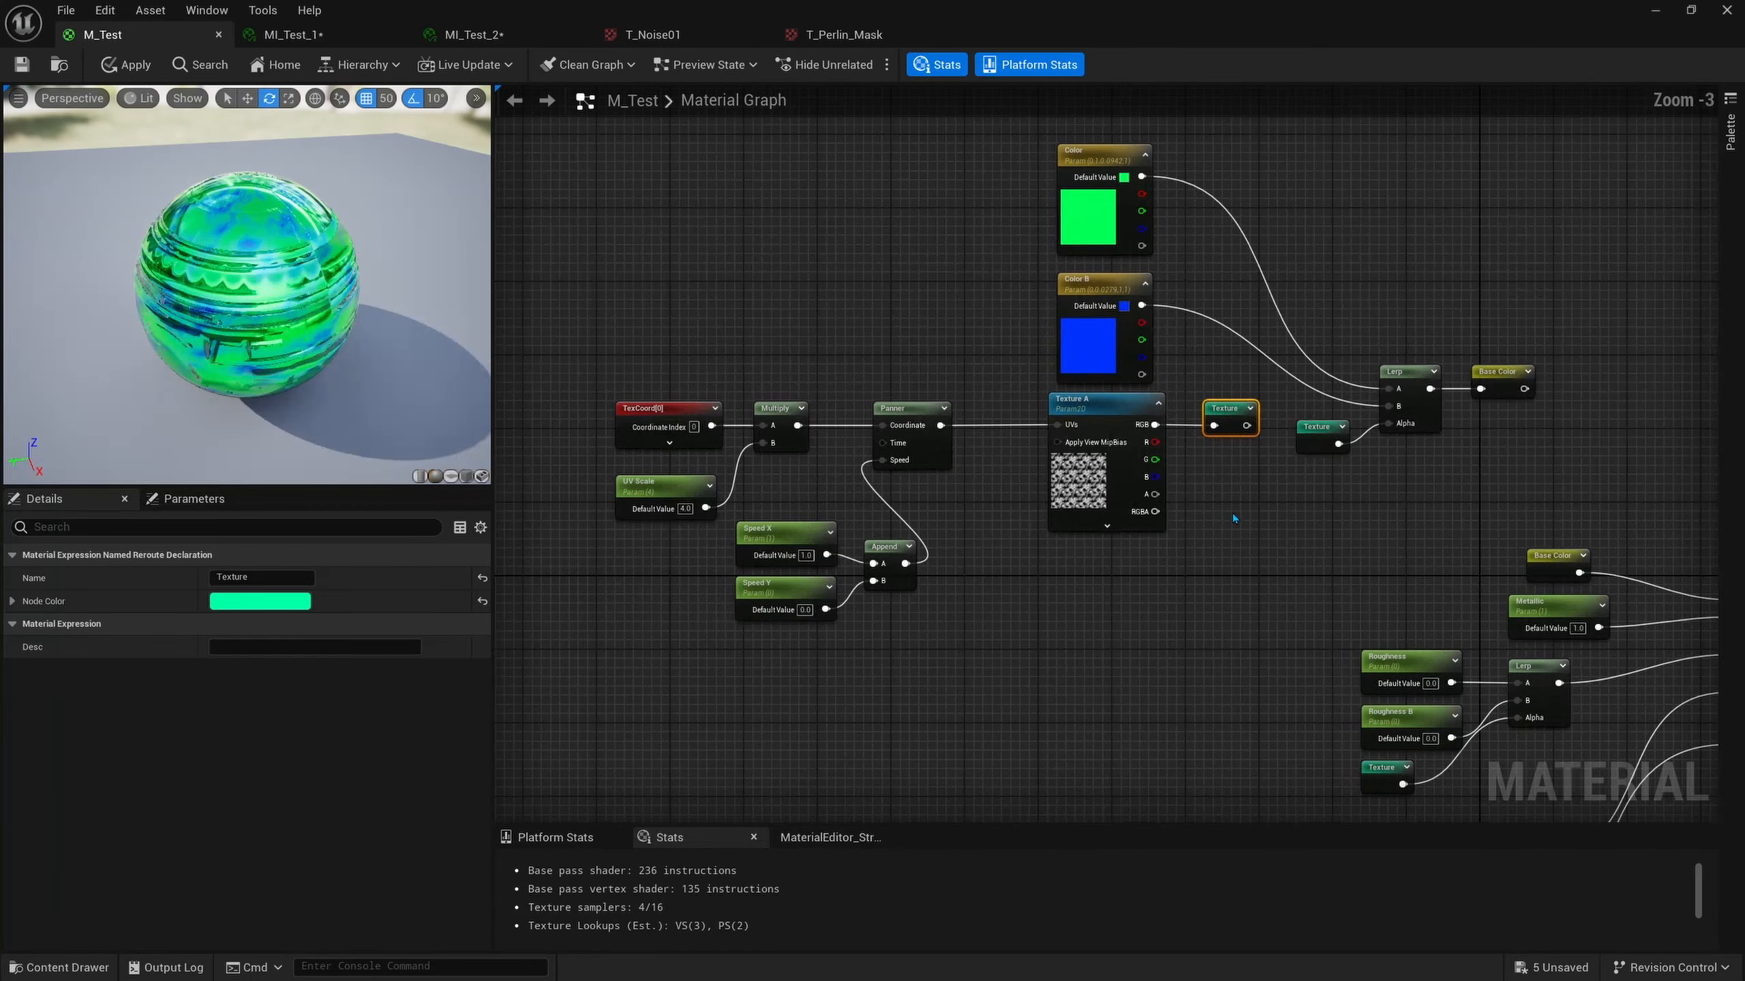
left_click_drag(1229, 633, 615, 416)
right_click_drag(810, 498, 938, 635)
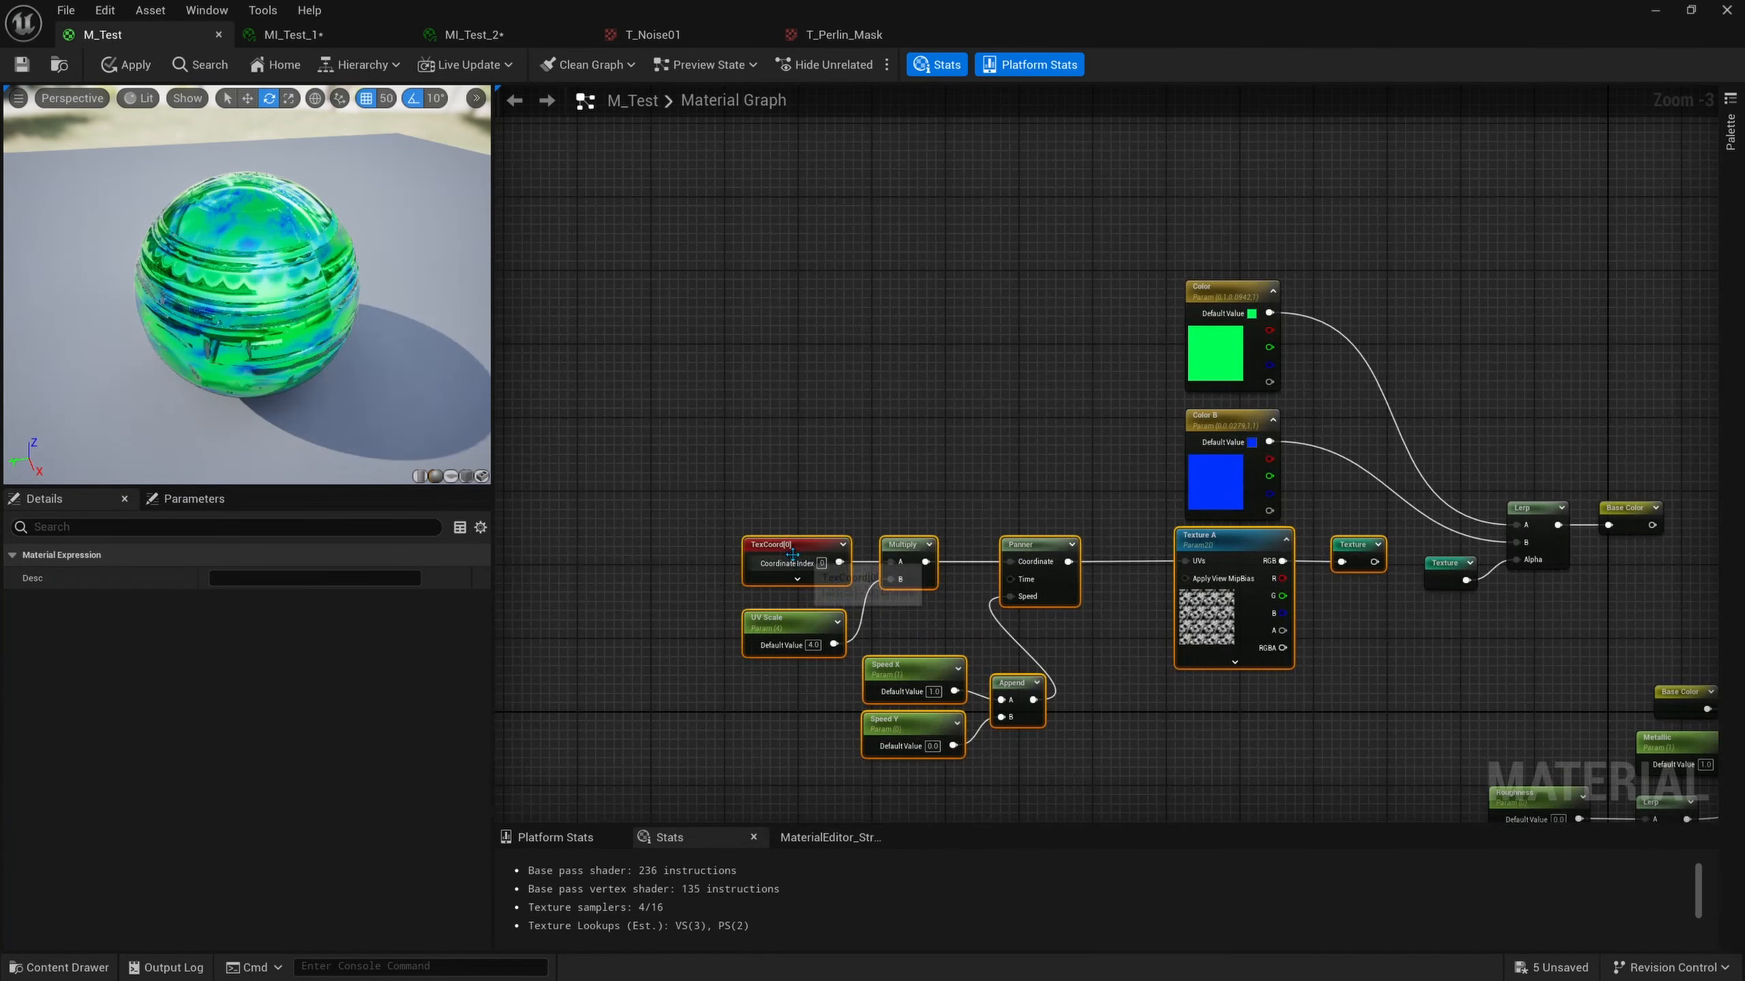
left_click_drag(781, 547, 1127, 100)
Move the Color and Color B parameters down beside the color Lerp's inputs and place the Texture reroute below the Lerp.
right_click_drag(1263, 427, 1072, 390)
scroll(1073, 390, "down", 1)
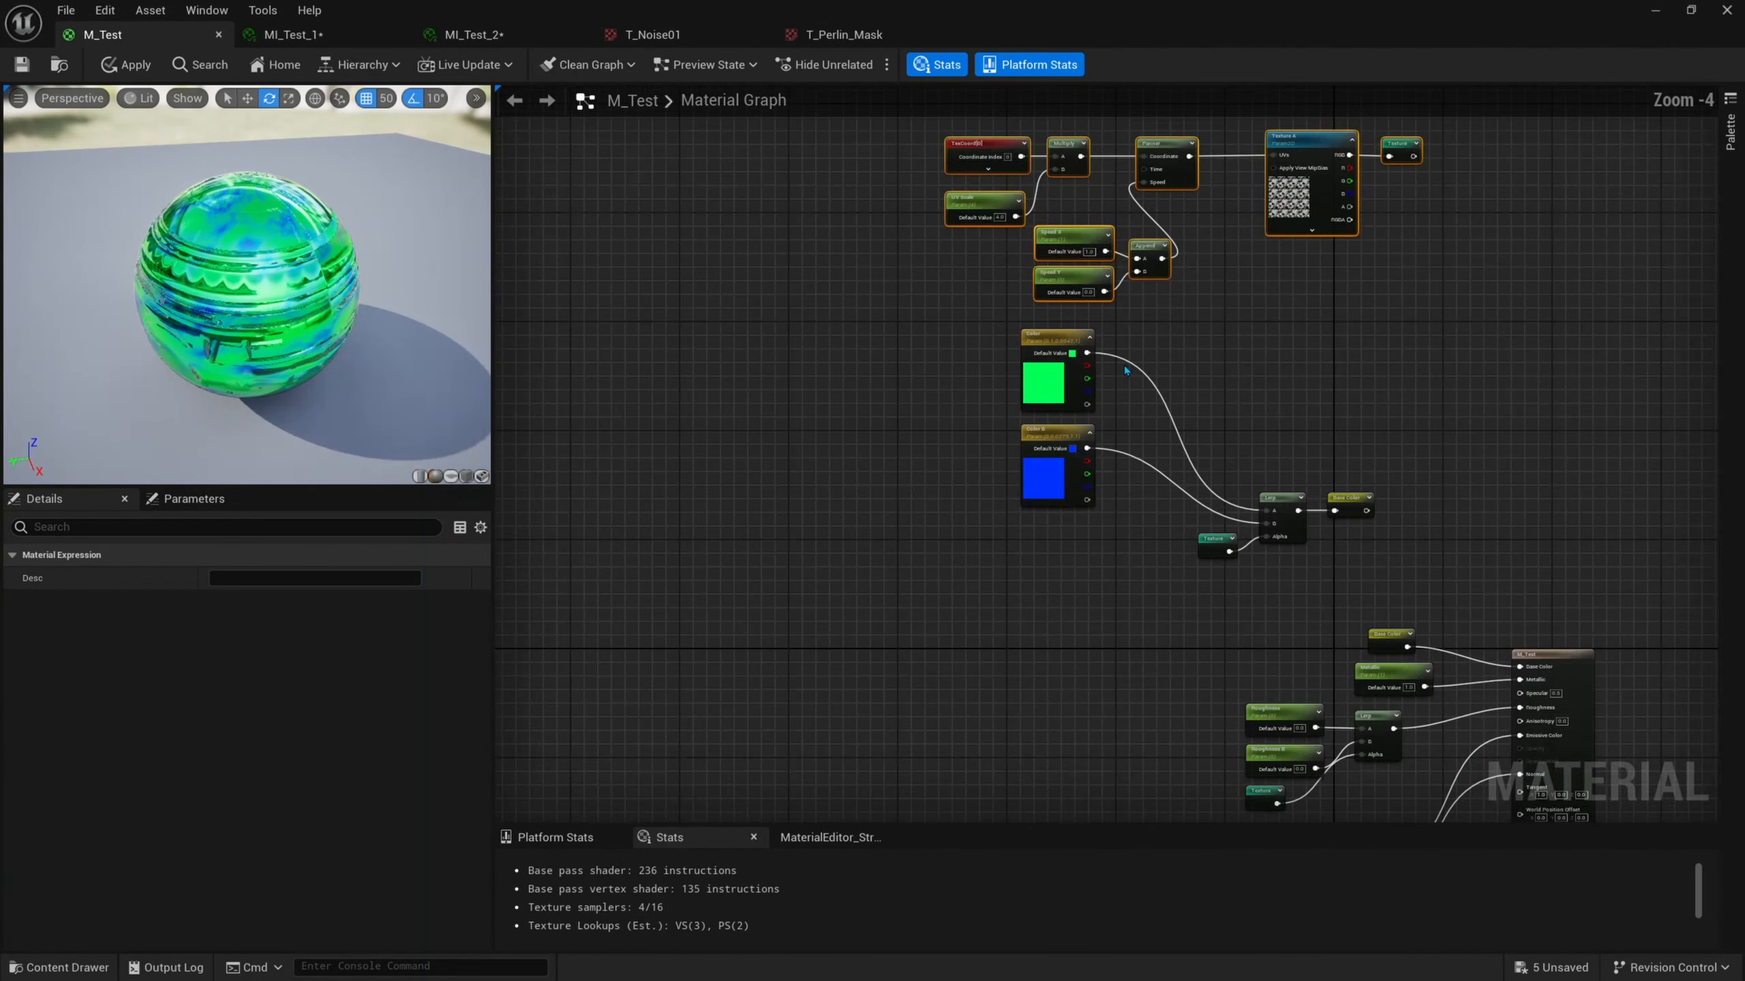
left_click(1034, 392)
left_click_drag(1033, 458, 1059, 611, "shift")
left_click_drag(1210, 555, 1175, 602)
Move the color parameters, their Lerp, Texture reroute and Base Color declaration together, away from the material output nodes.
left_click_drag(1373, 446, 1087, 630)
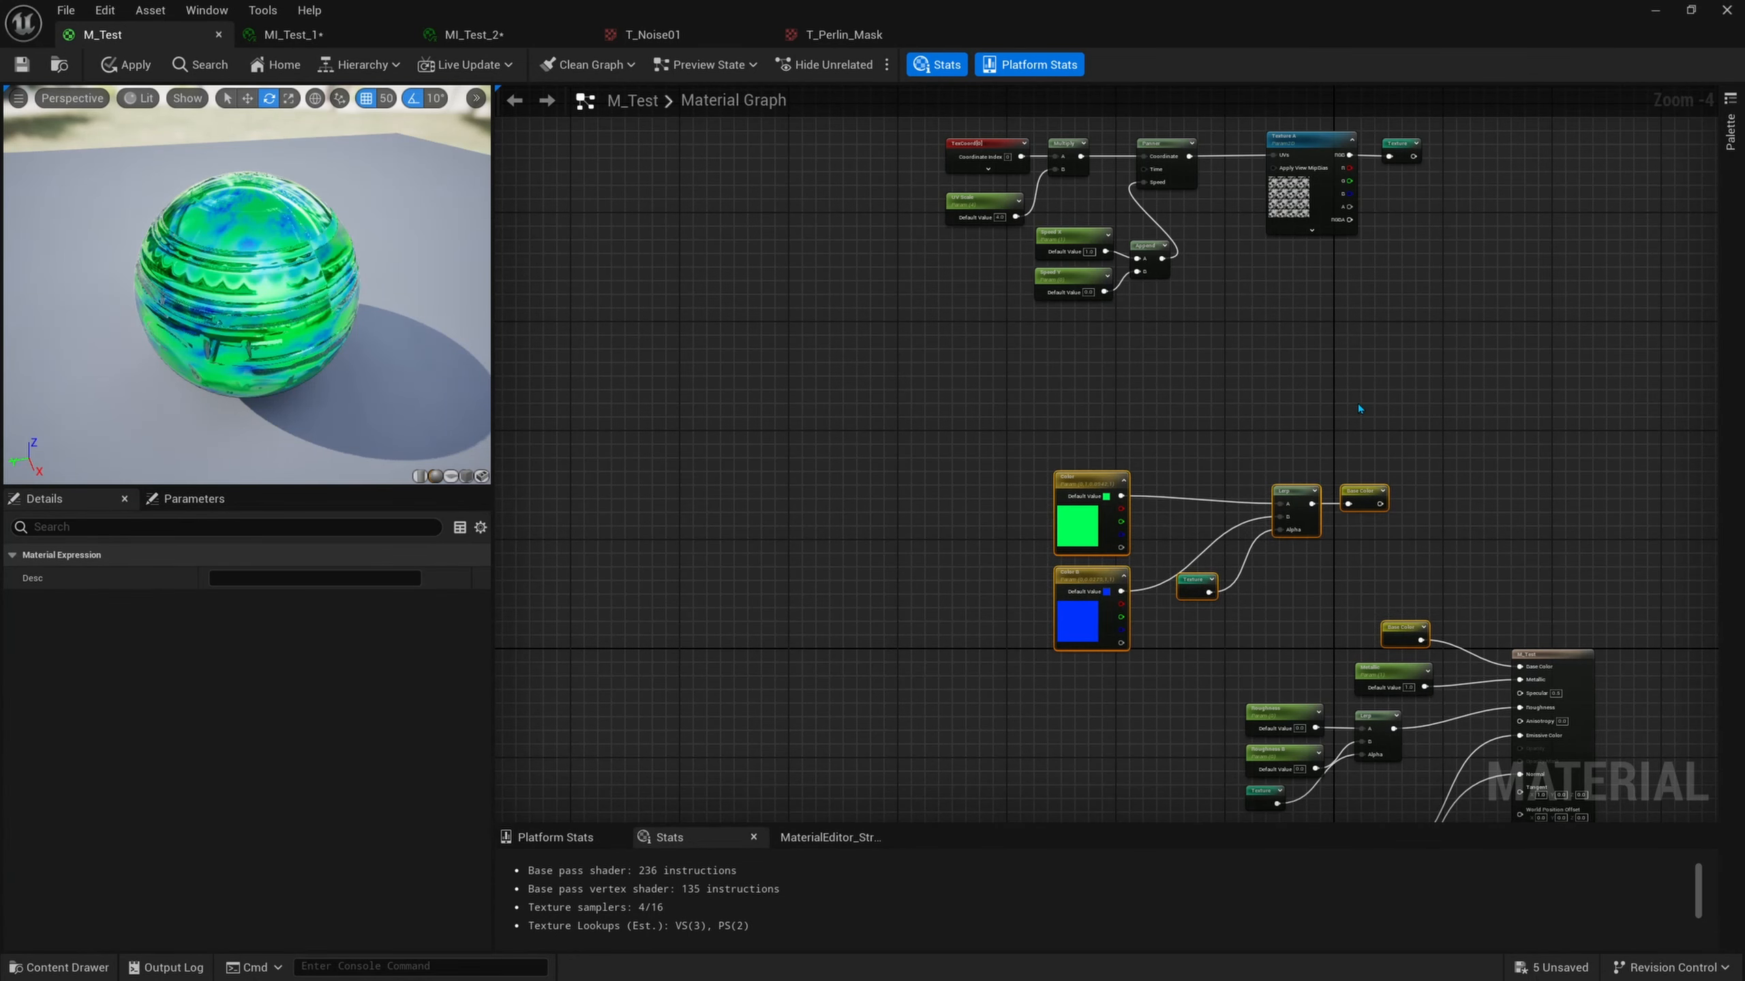
left_click_drag(1359, 410, 1085, 612)
left_click_drag(1084, 632, 912, 759)
Enclose the texture coordinate, panner, Texture A and Texture declaration nodes in a comment box titled Texture Mask.
right_click_drag(1232, 601, 1266, 625)
left_click_drag(1513, 382, 1378, 558)
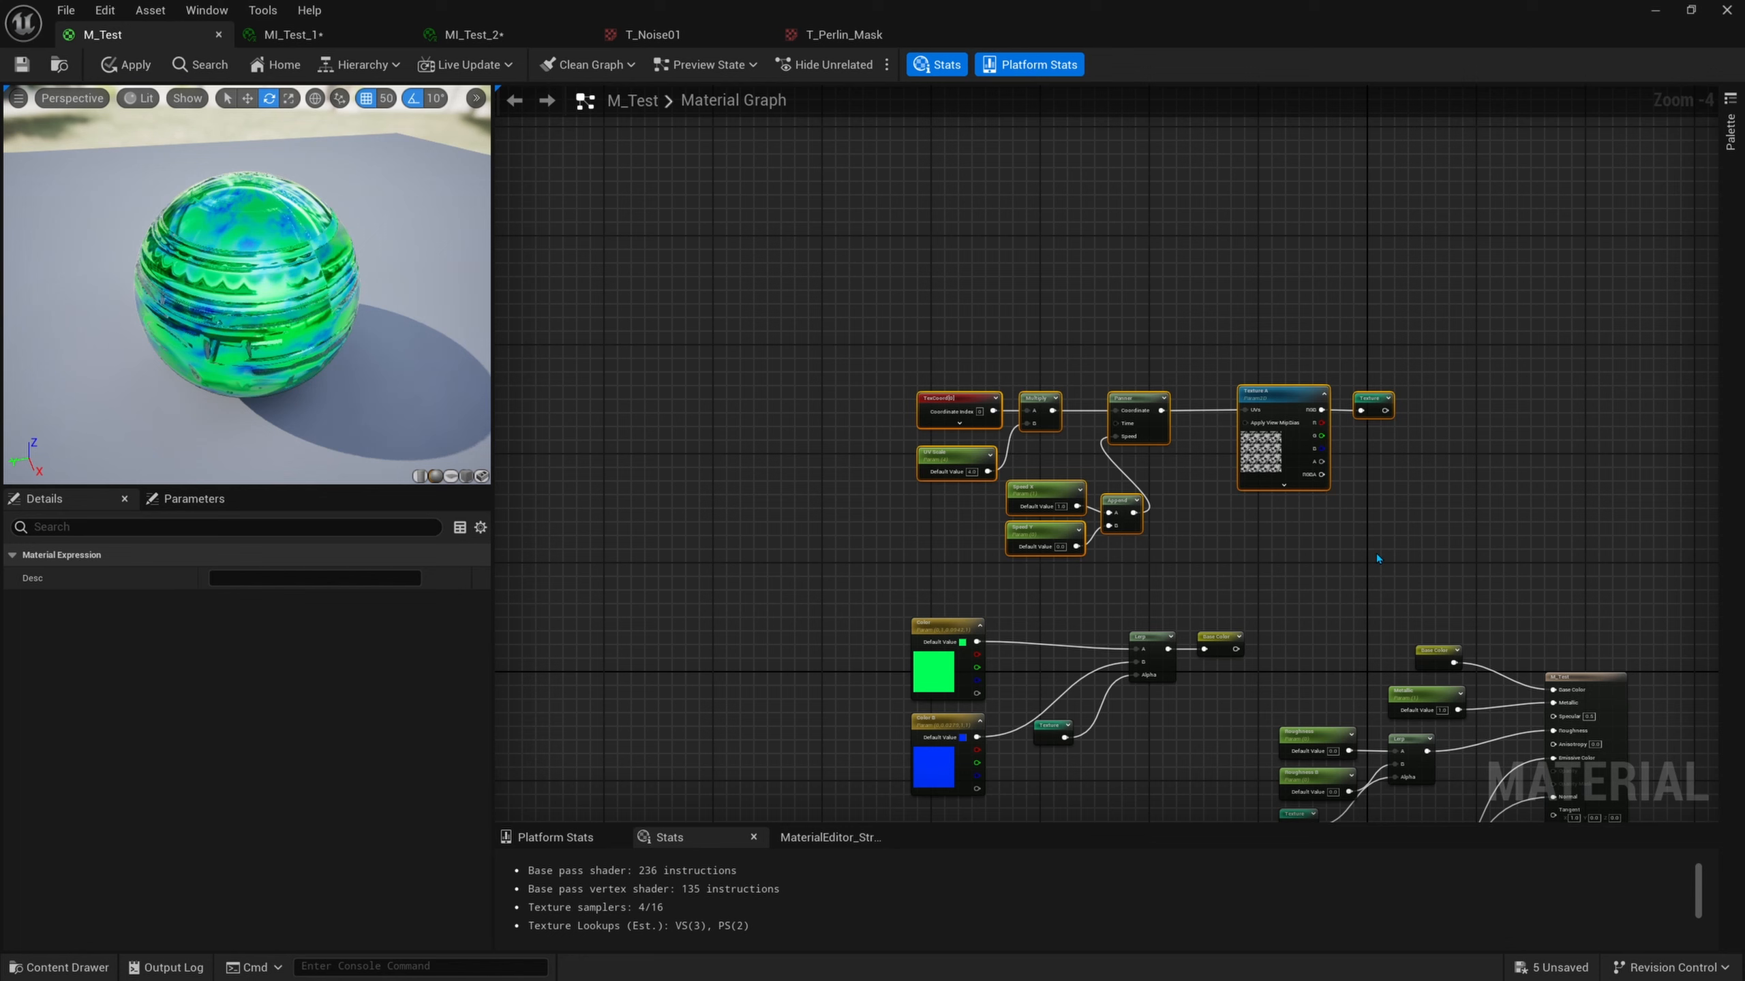
key("c")
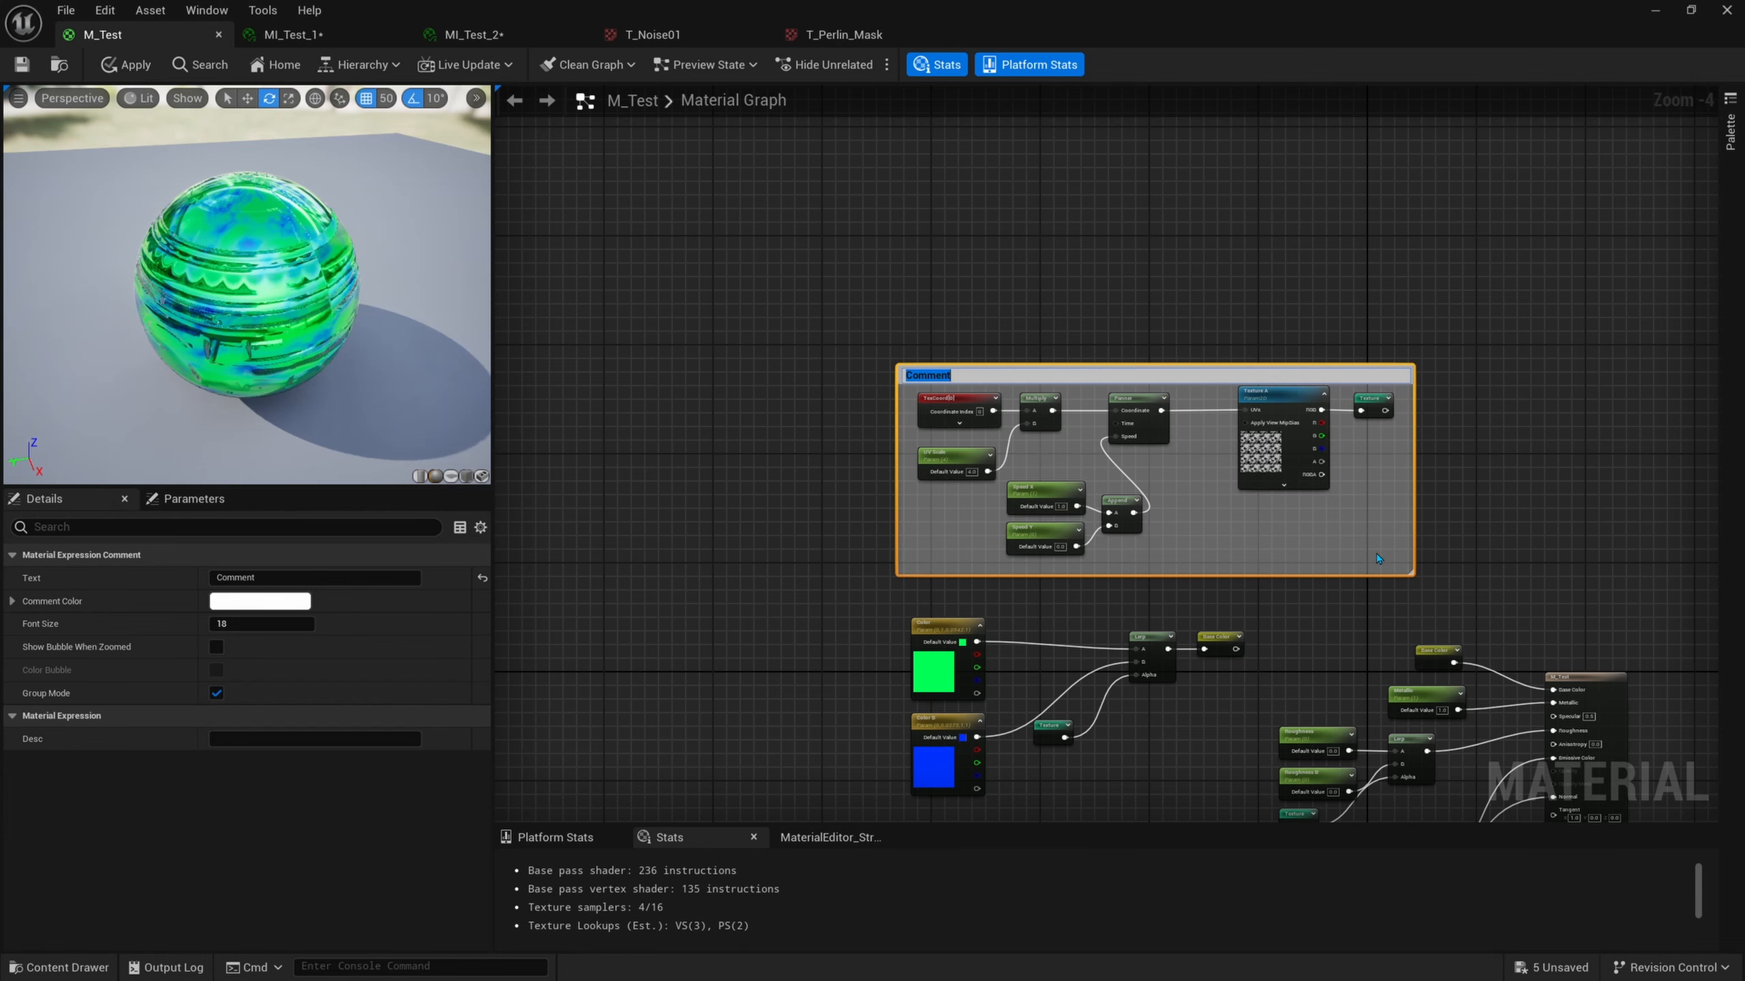
type("Texture Mask")
key("Return")
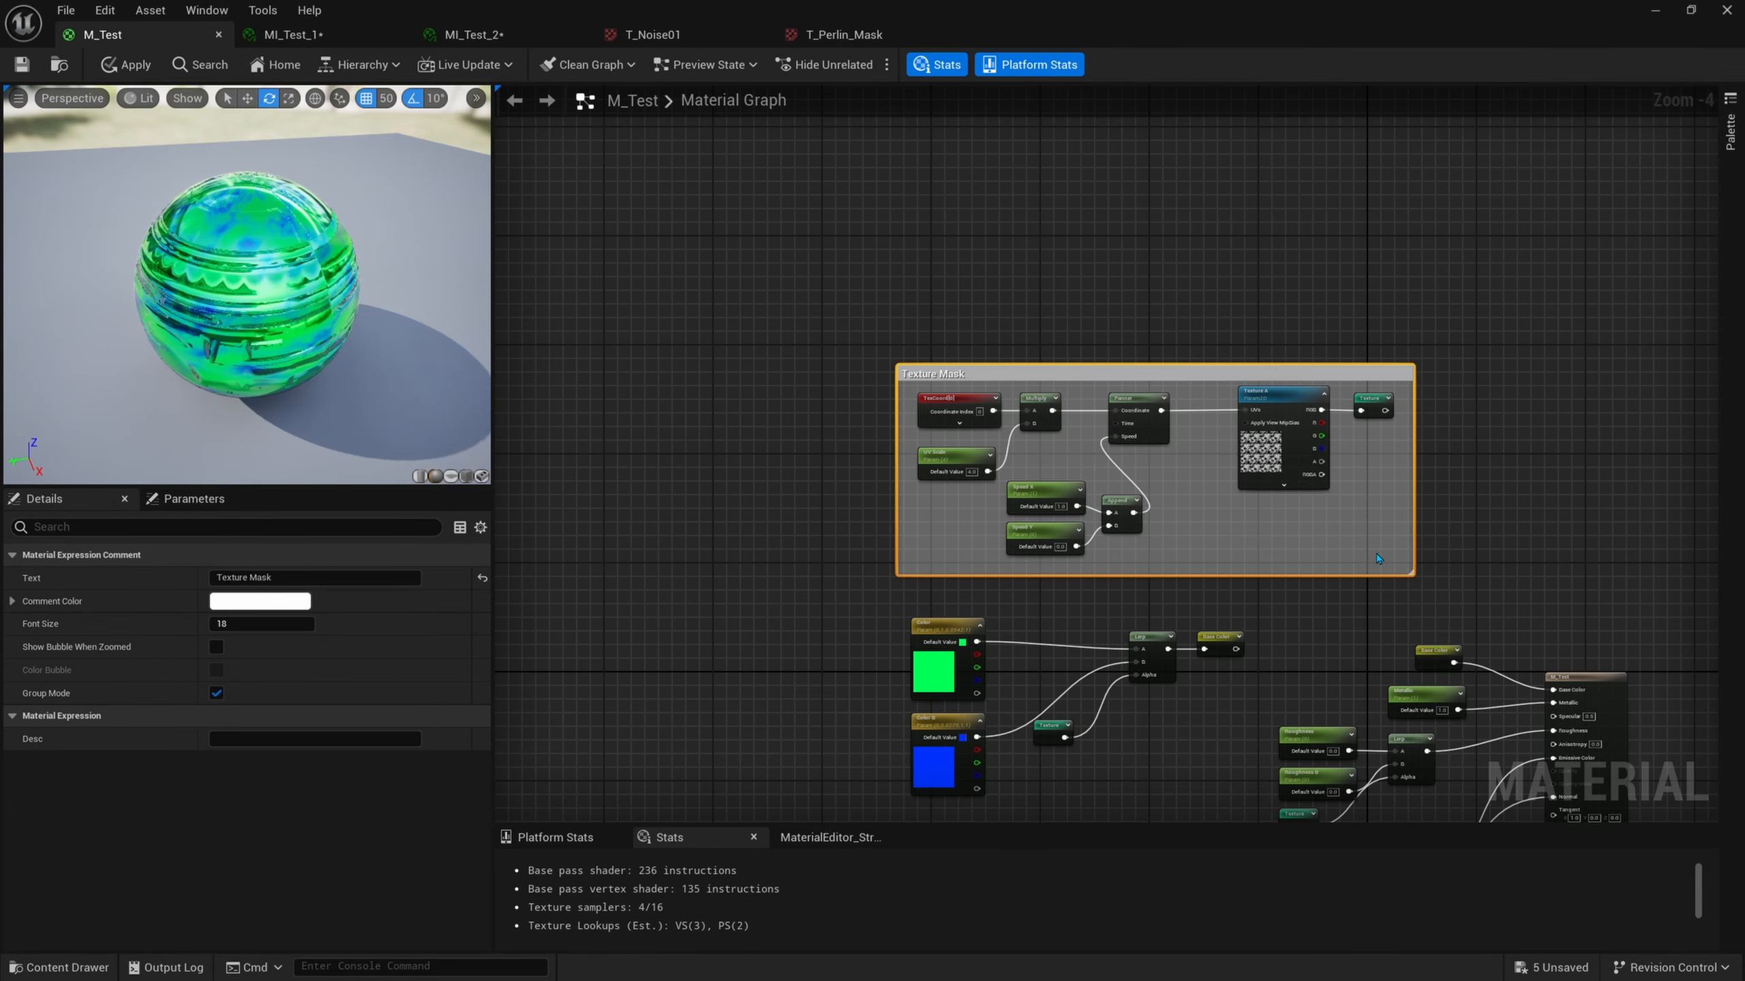
Shift the Texture reroute beside the Color B parameter slightly down and inspect the Color and Color B parameters.
right_click_drag(1405, 497, 1395, 404)
scroll(1034, 607, "up", 2)
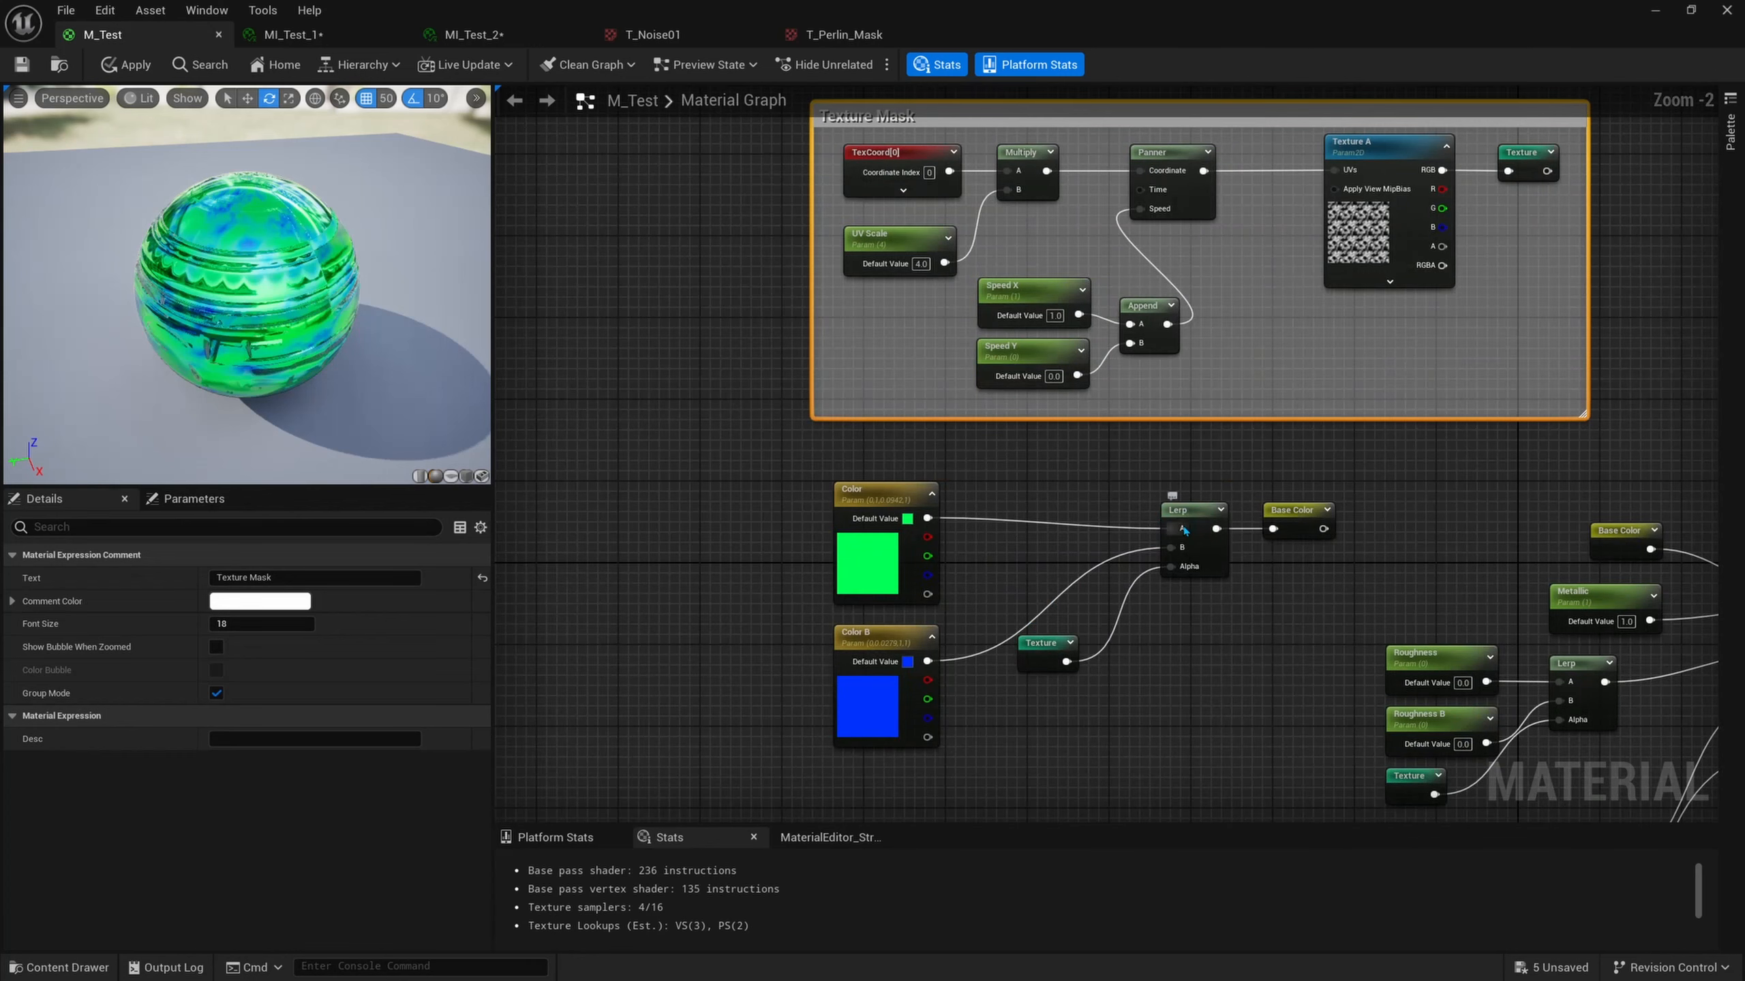
right_click_drag(986, 544, 995, 484)
left_click(893, 433)
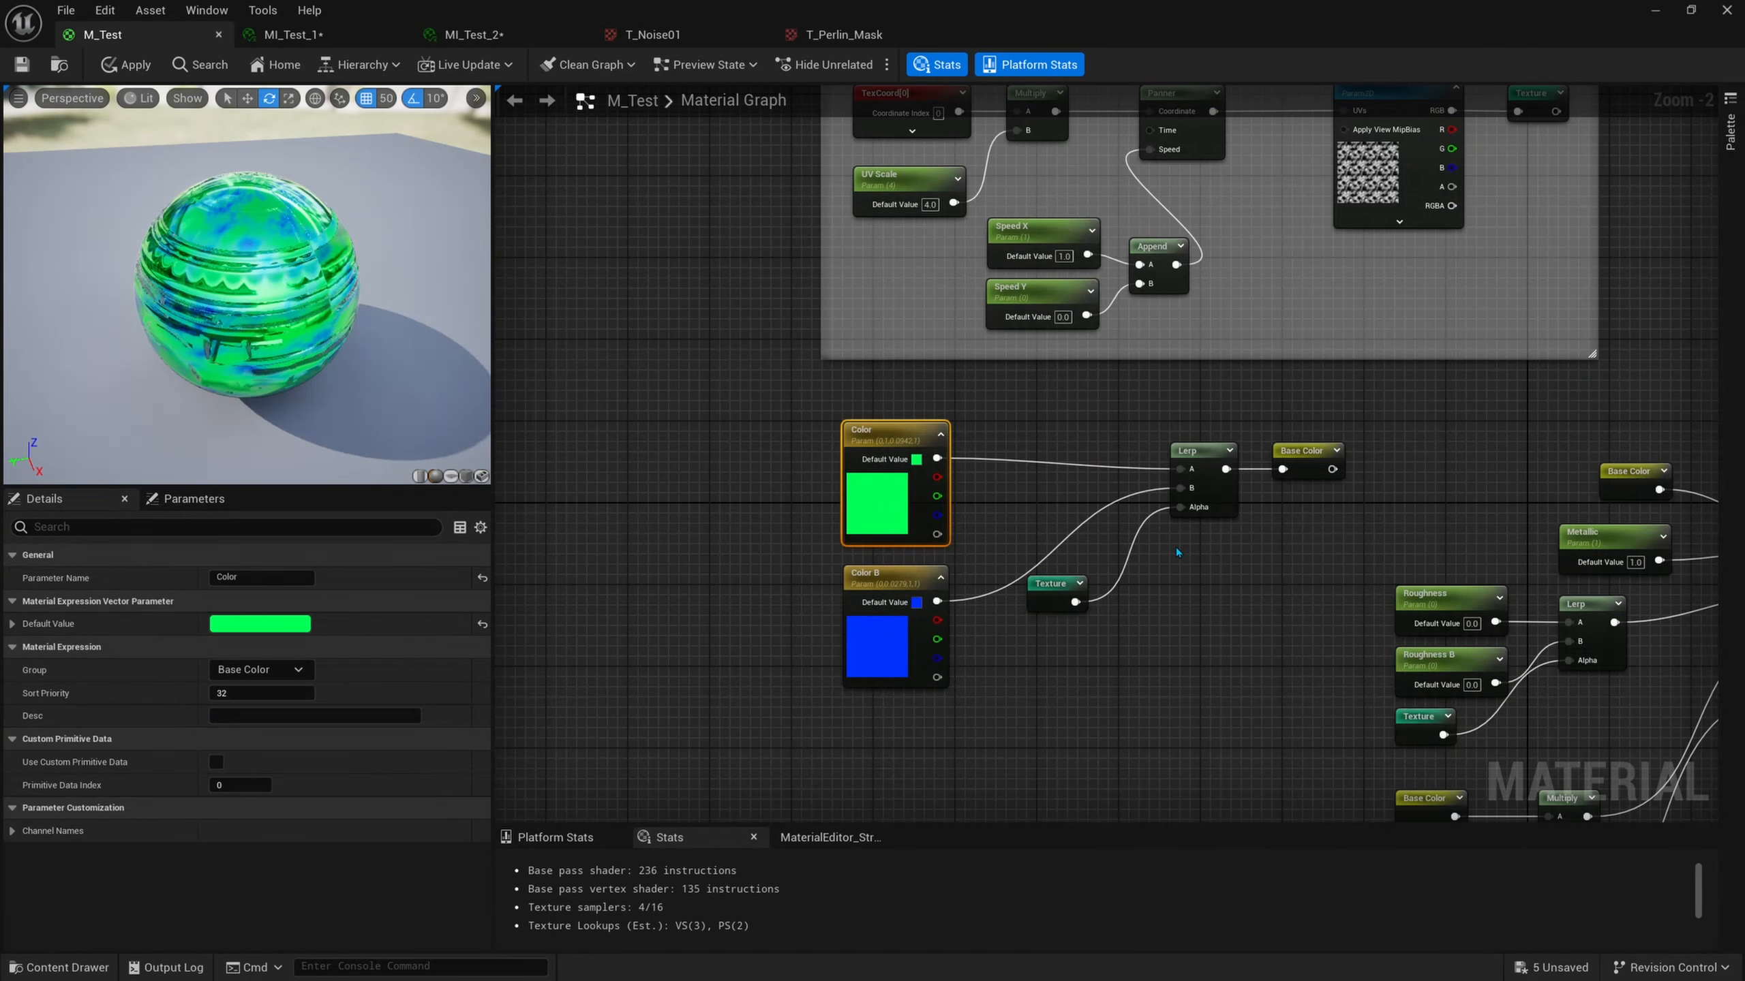
left_click_drag(1061, 591, 1061, 611)
right_click_drag(1001, 416, 996, 446)
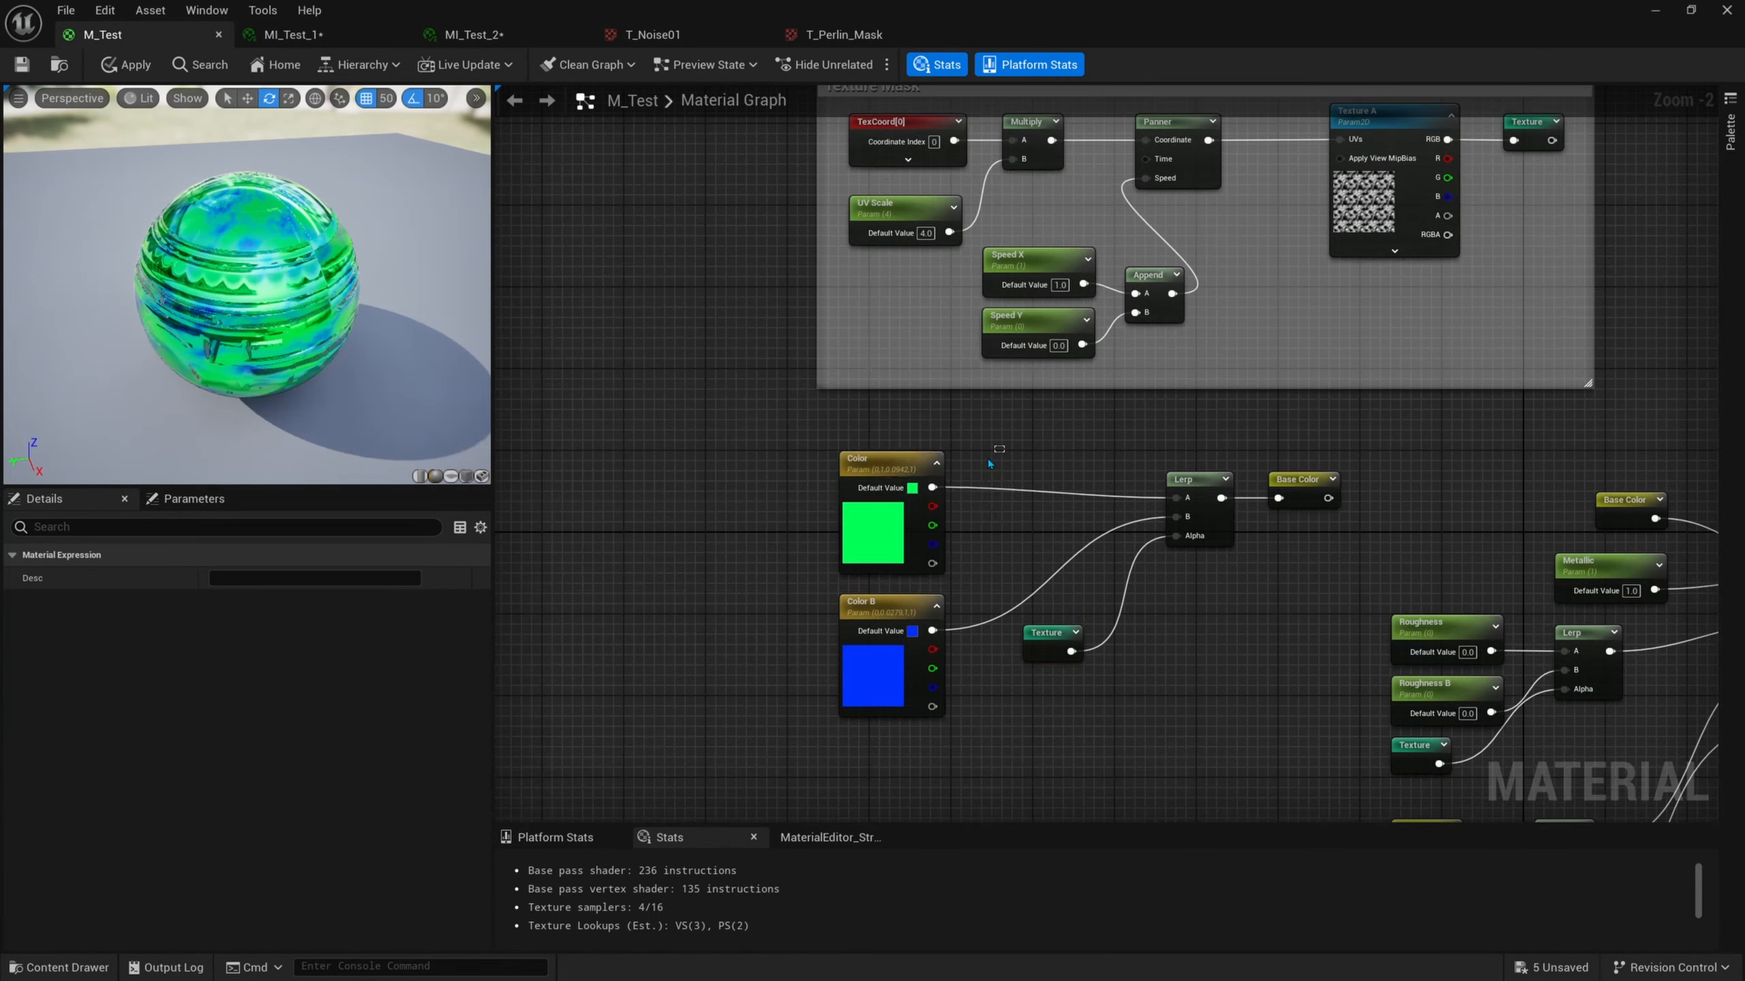
left_click(889, 502)
left_click(880, 652)
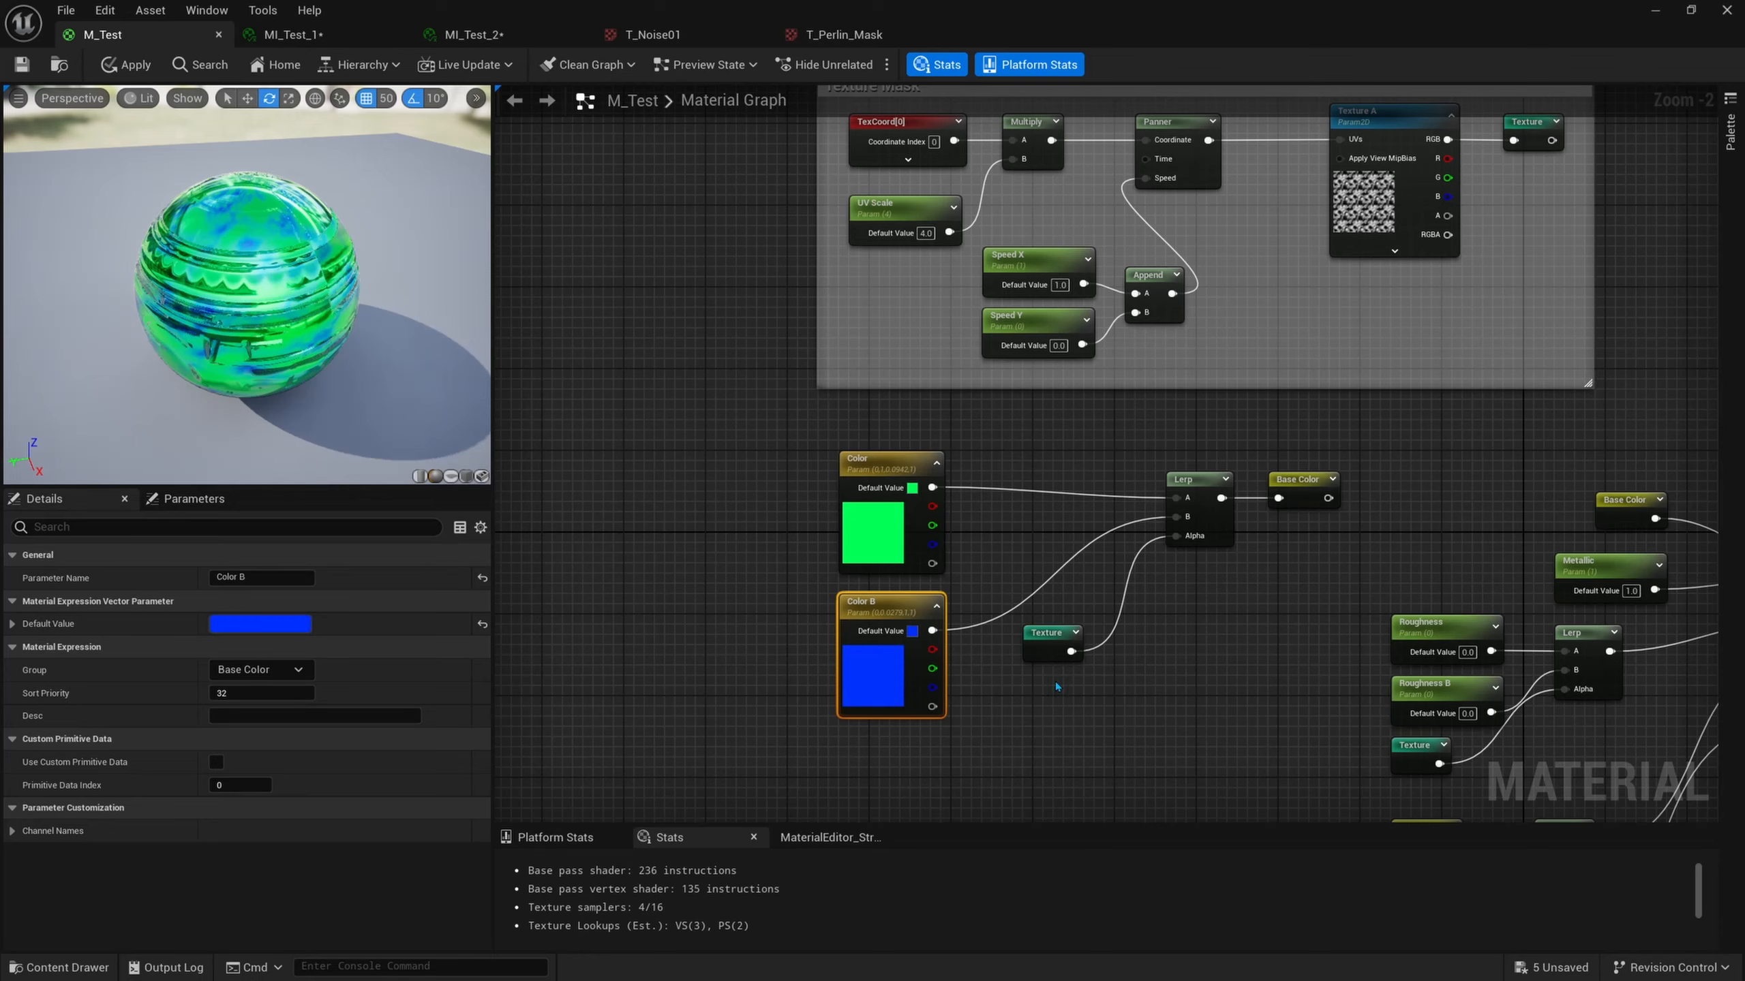
Move the roughness group's Texture reroute closer to its Lerp, just below the Roughness B parameter.
right_click_drag(1161, 679, 901, 563)
left_click_drag(1188, 613, 1064, 478)
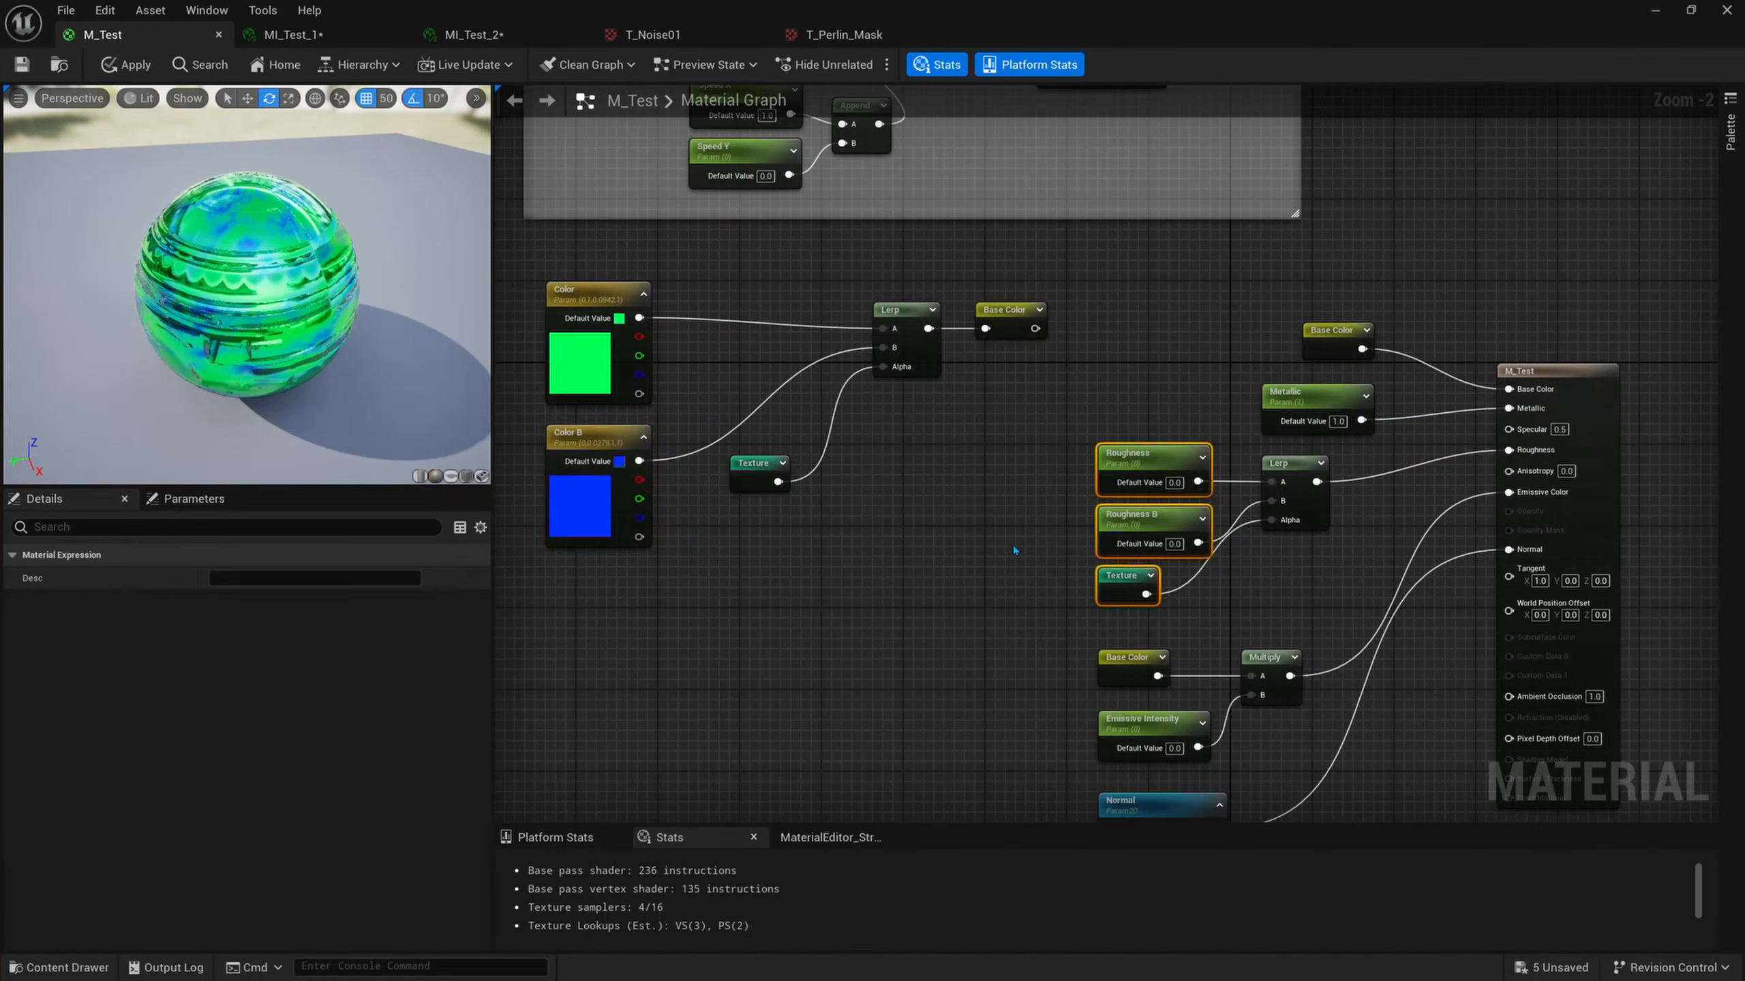
right_click_drag(1016, 550, 891, 539)
scroll(1023, 494, "up", 2)
left_click_drag(980, 596, 1027, 577)
left_click(989, 658)
left_click(1028, 443)
left_click(1016, 523)
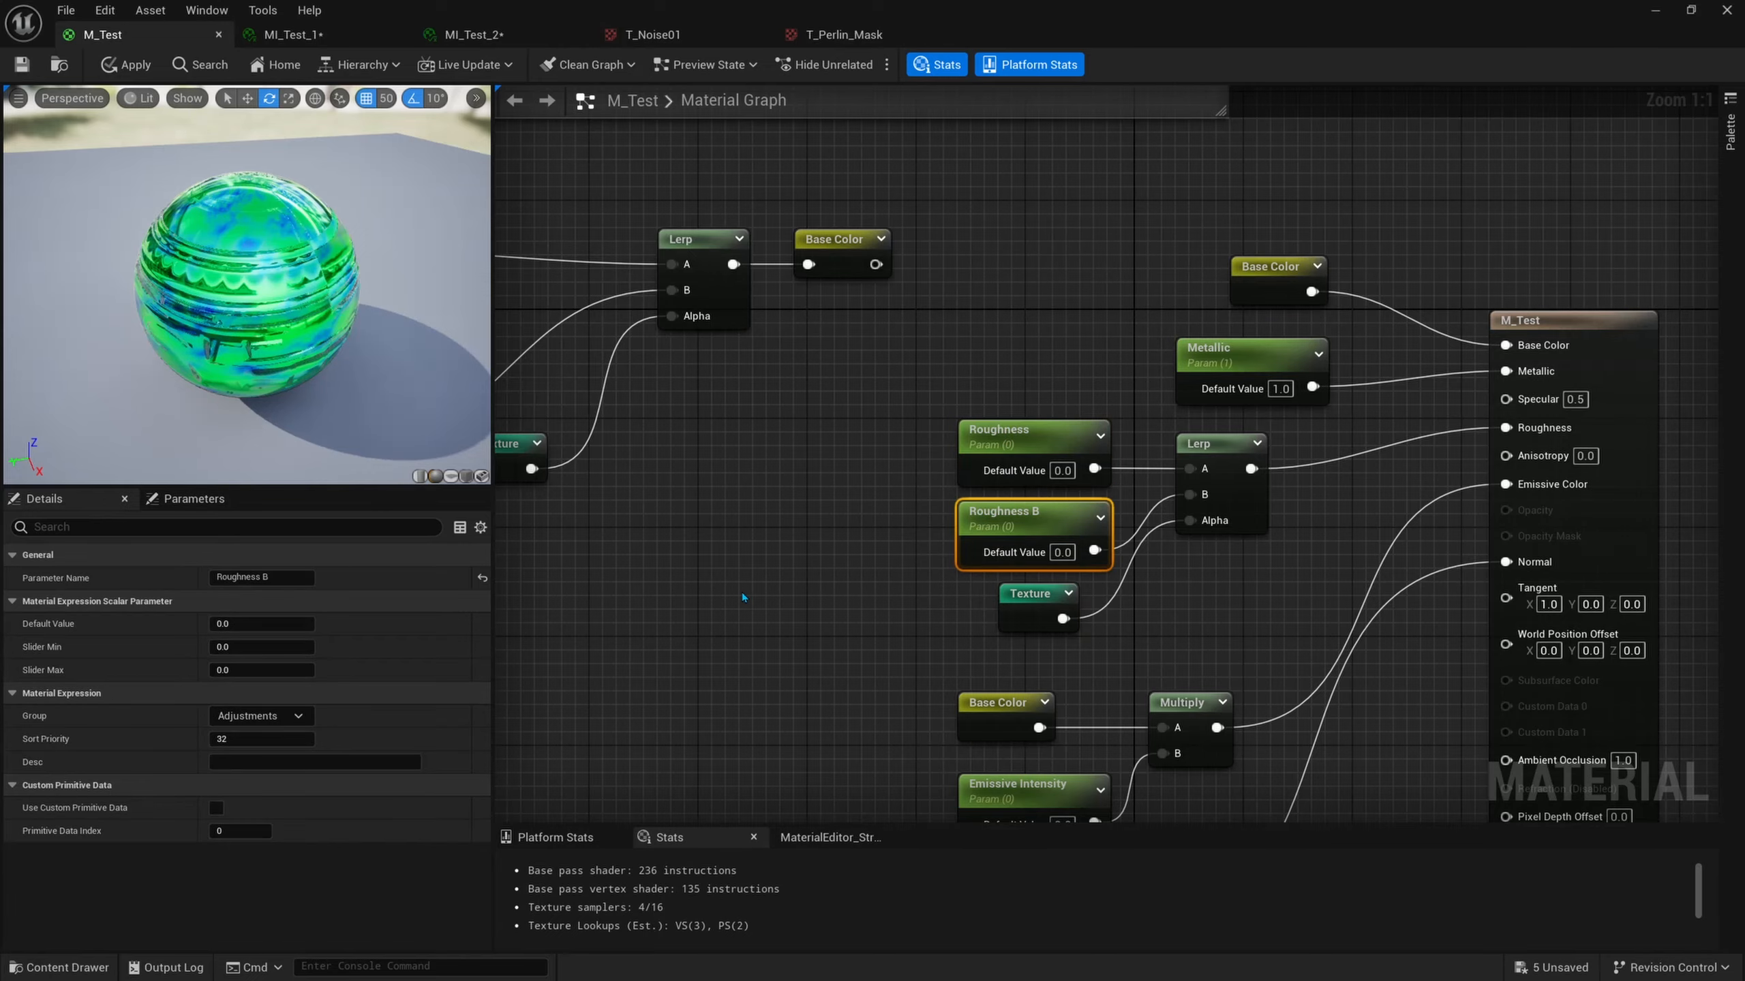
Apply the reorganized M_Test graph to the original material.
scroll(801, 540, "down", 3)
right_click_drag(805, 539, 1060, 439)
scroll(927, 490, "down", 7)
scroll(973, 485, "up", 6)
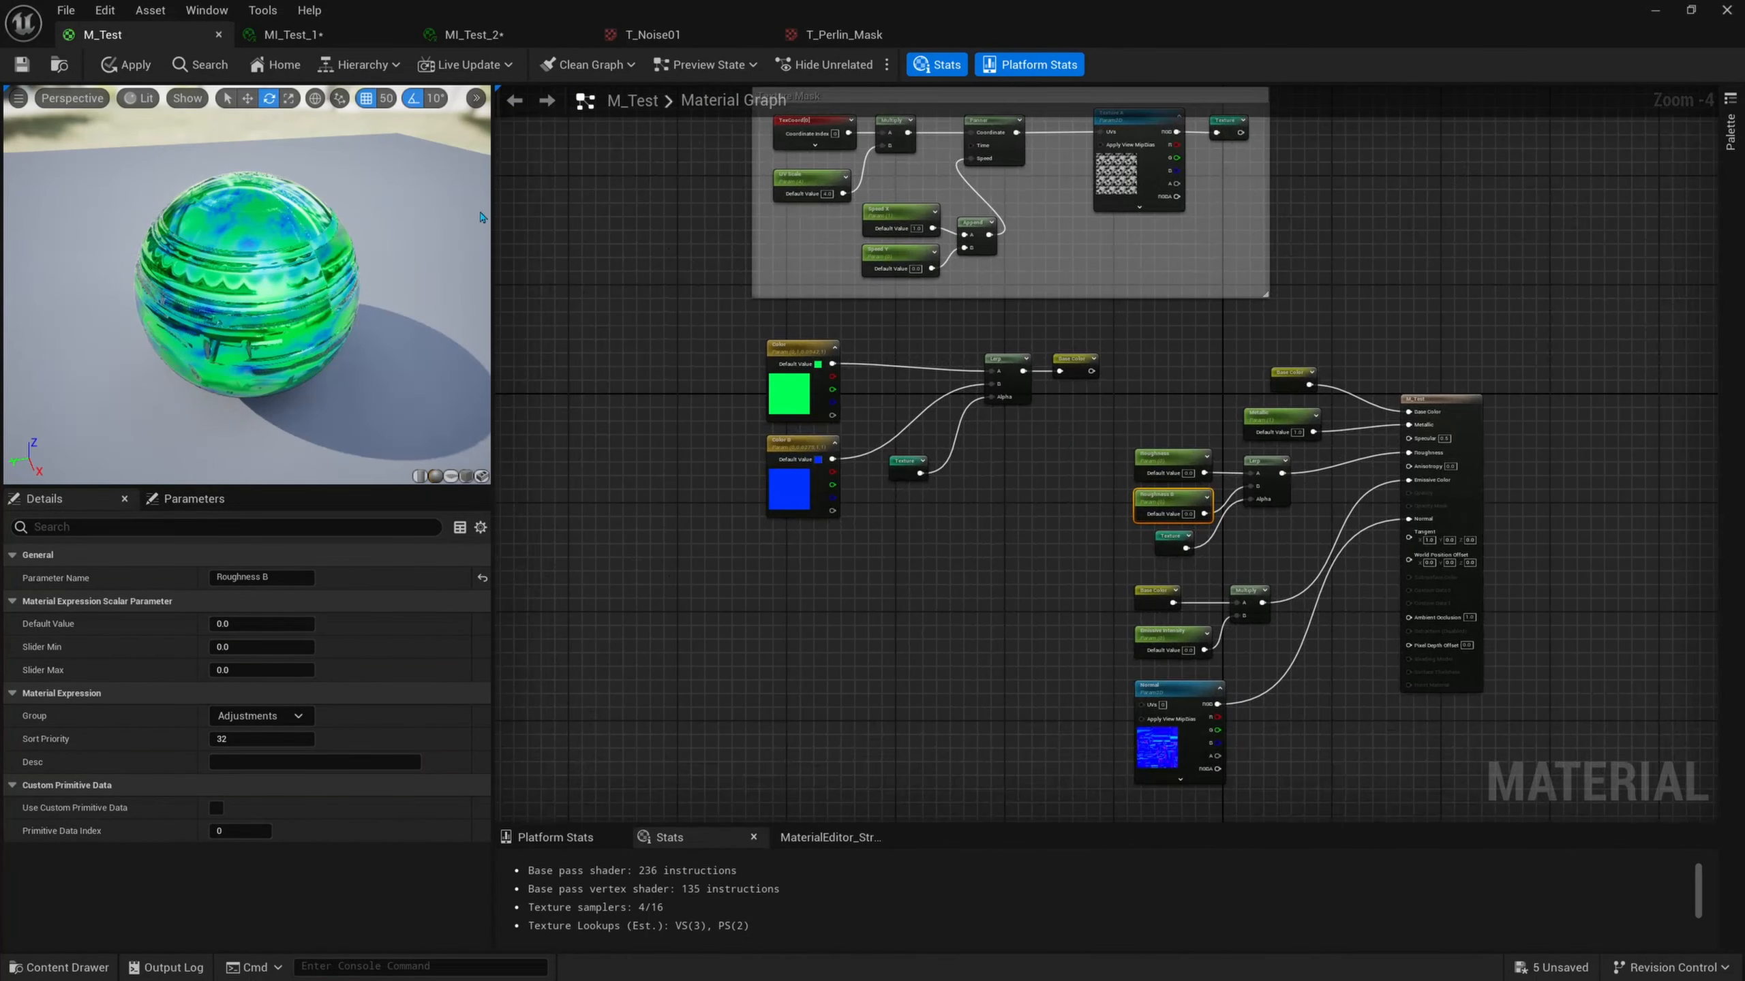
left_click(125, 64)
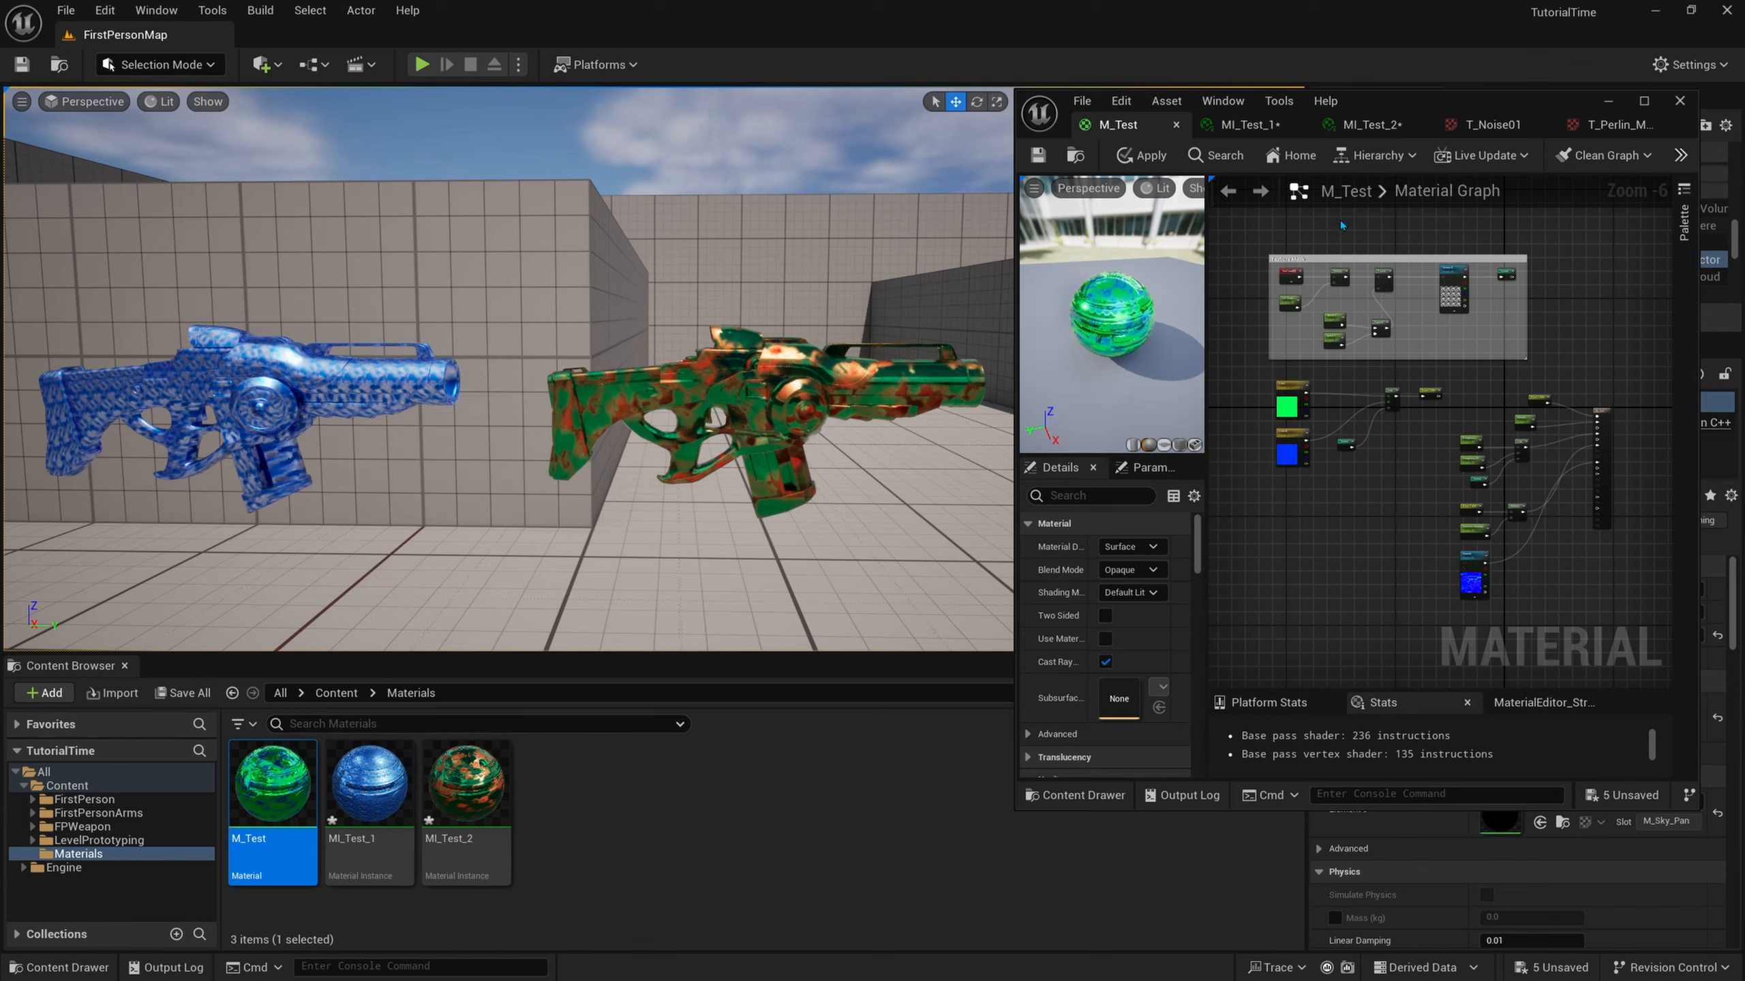
Try T_NiagaraUVDebug as the Texture A override in MI_Test_2.
left_click(1244, 125)
left_click(1367, 125)
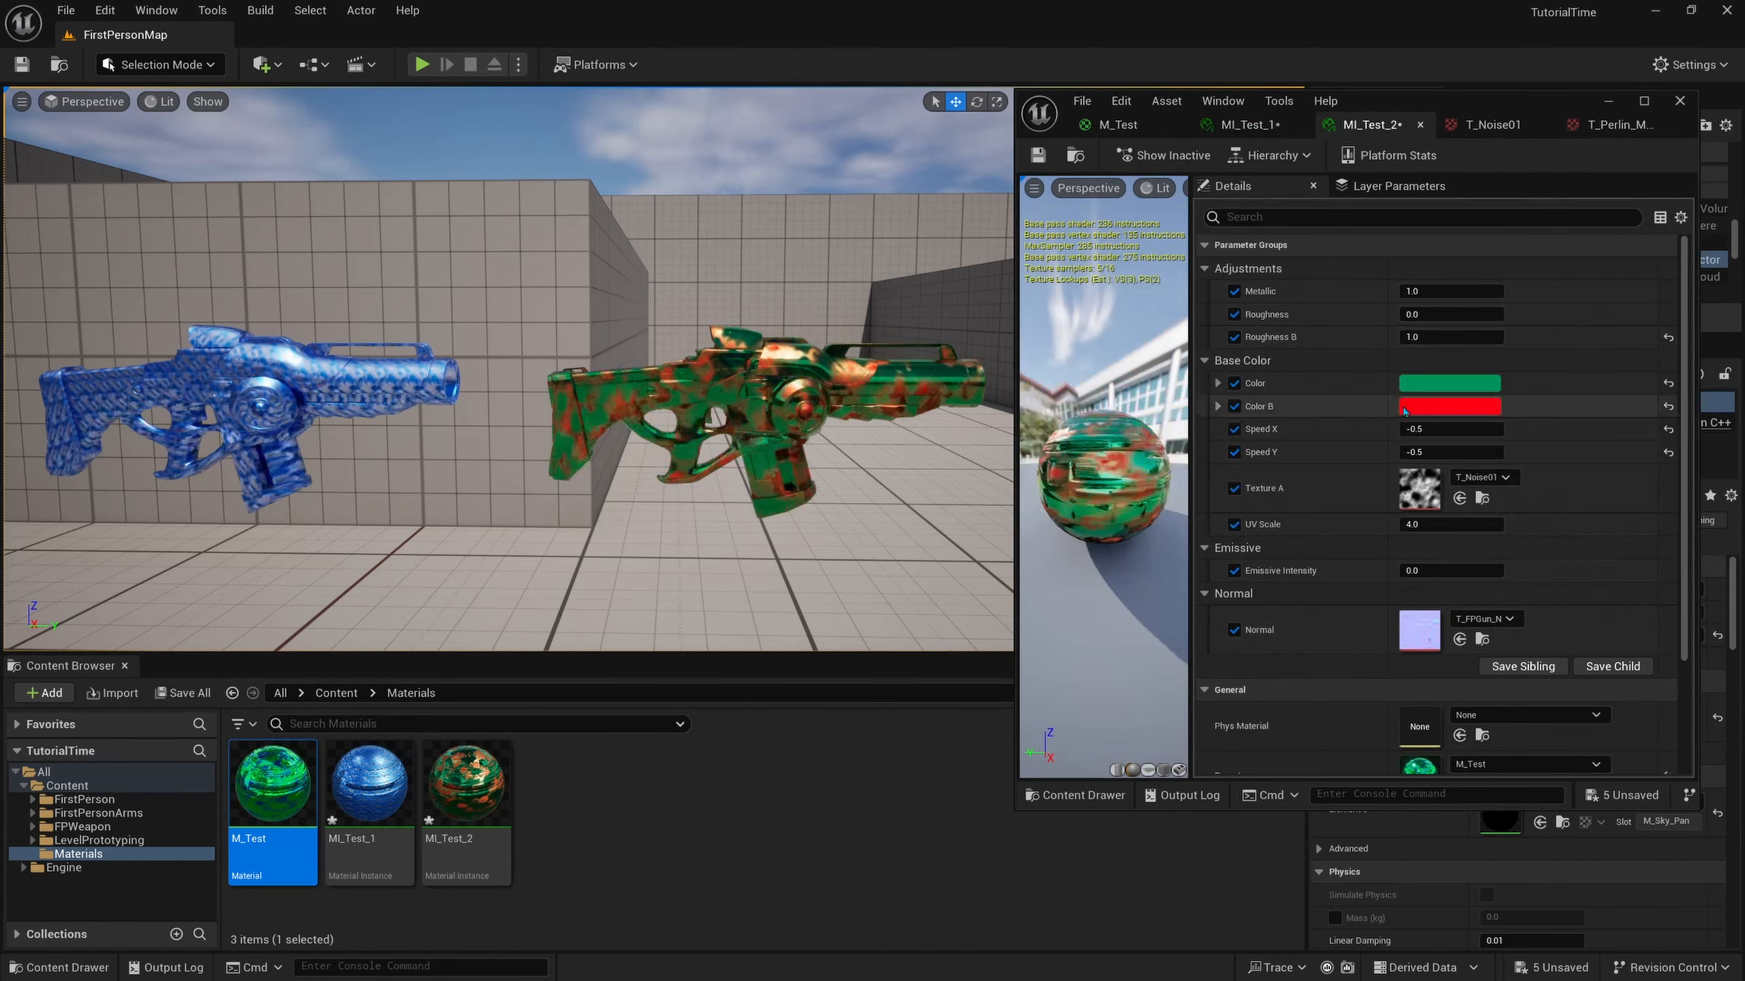
left_click(1483, 477)
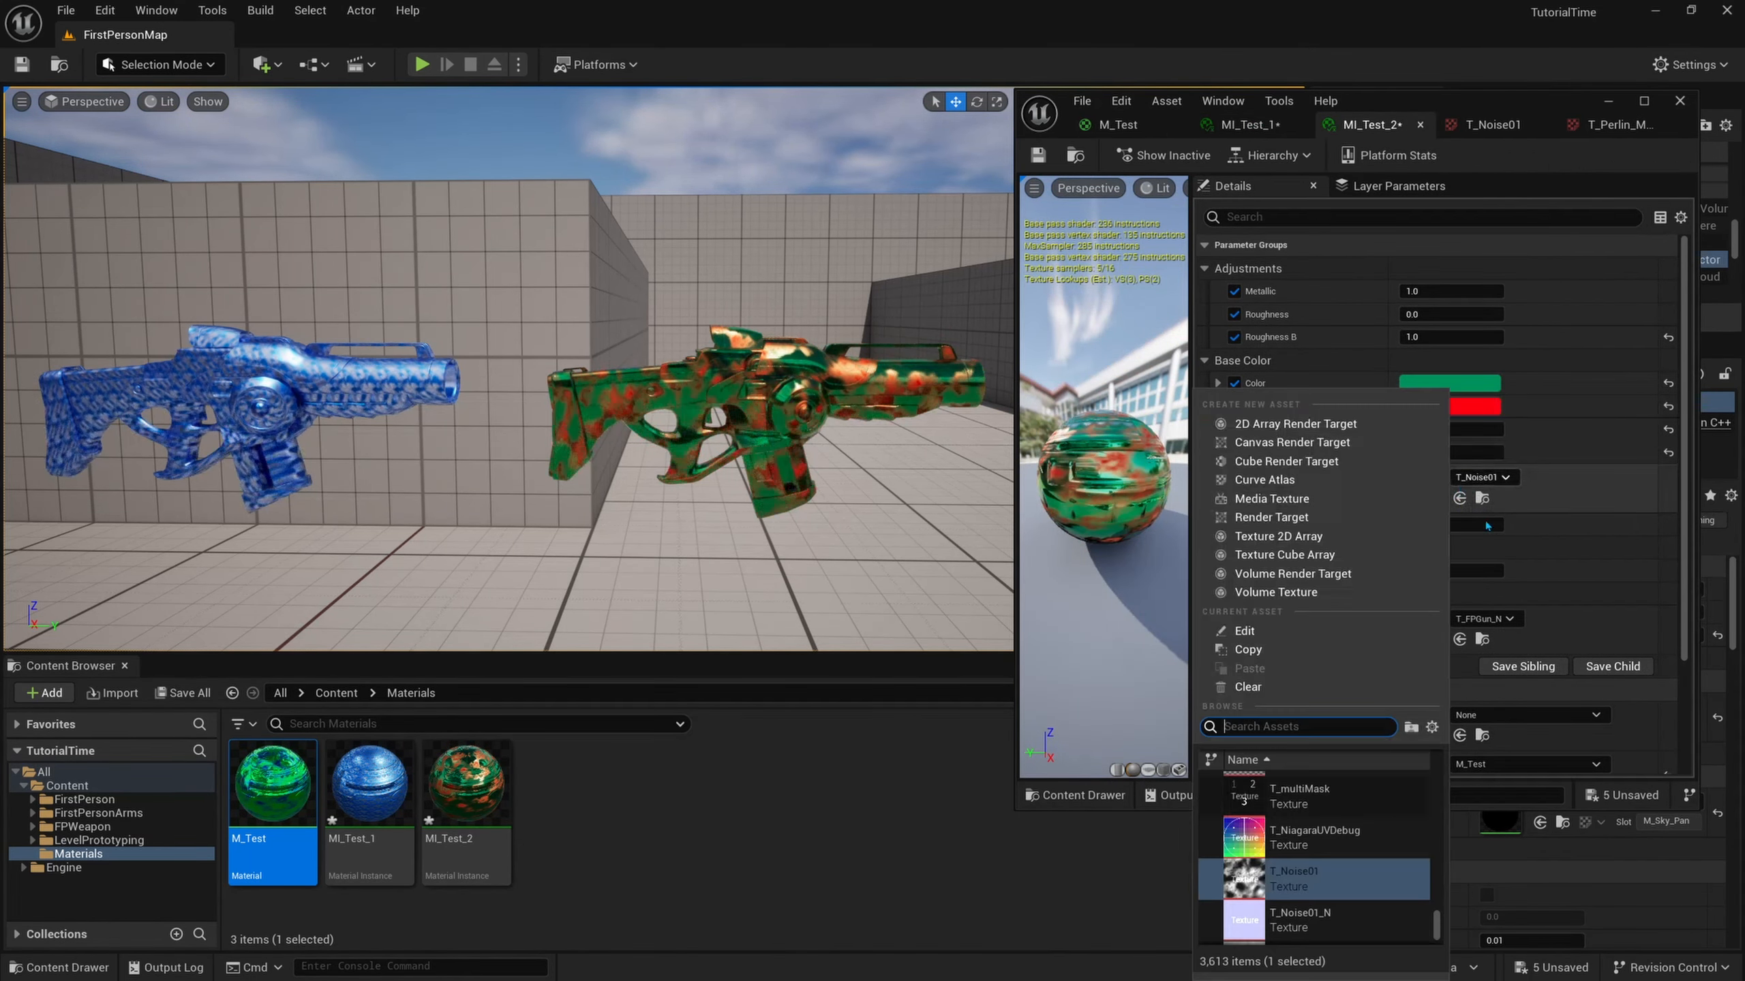
left_click(1313, 837)
Duplicate the roughness Lerp in M_Test and place the copy near the emissive Multiply node.
left_click(1117, 124)
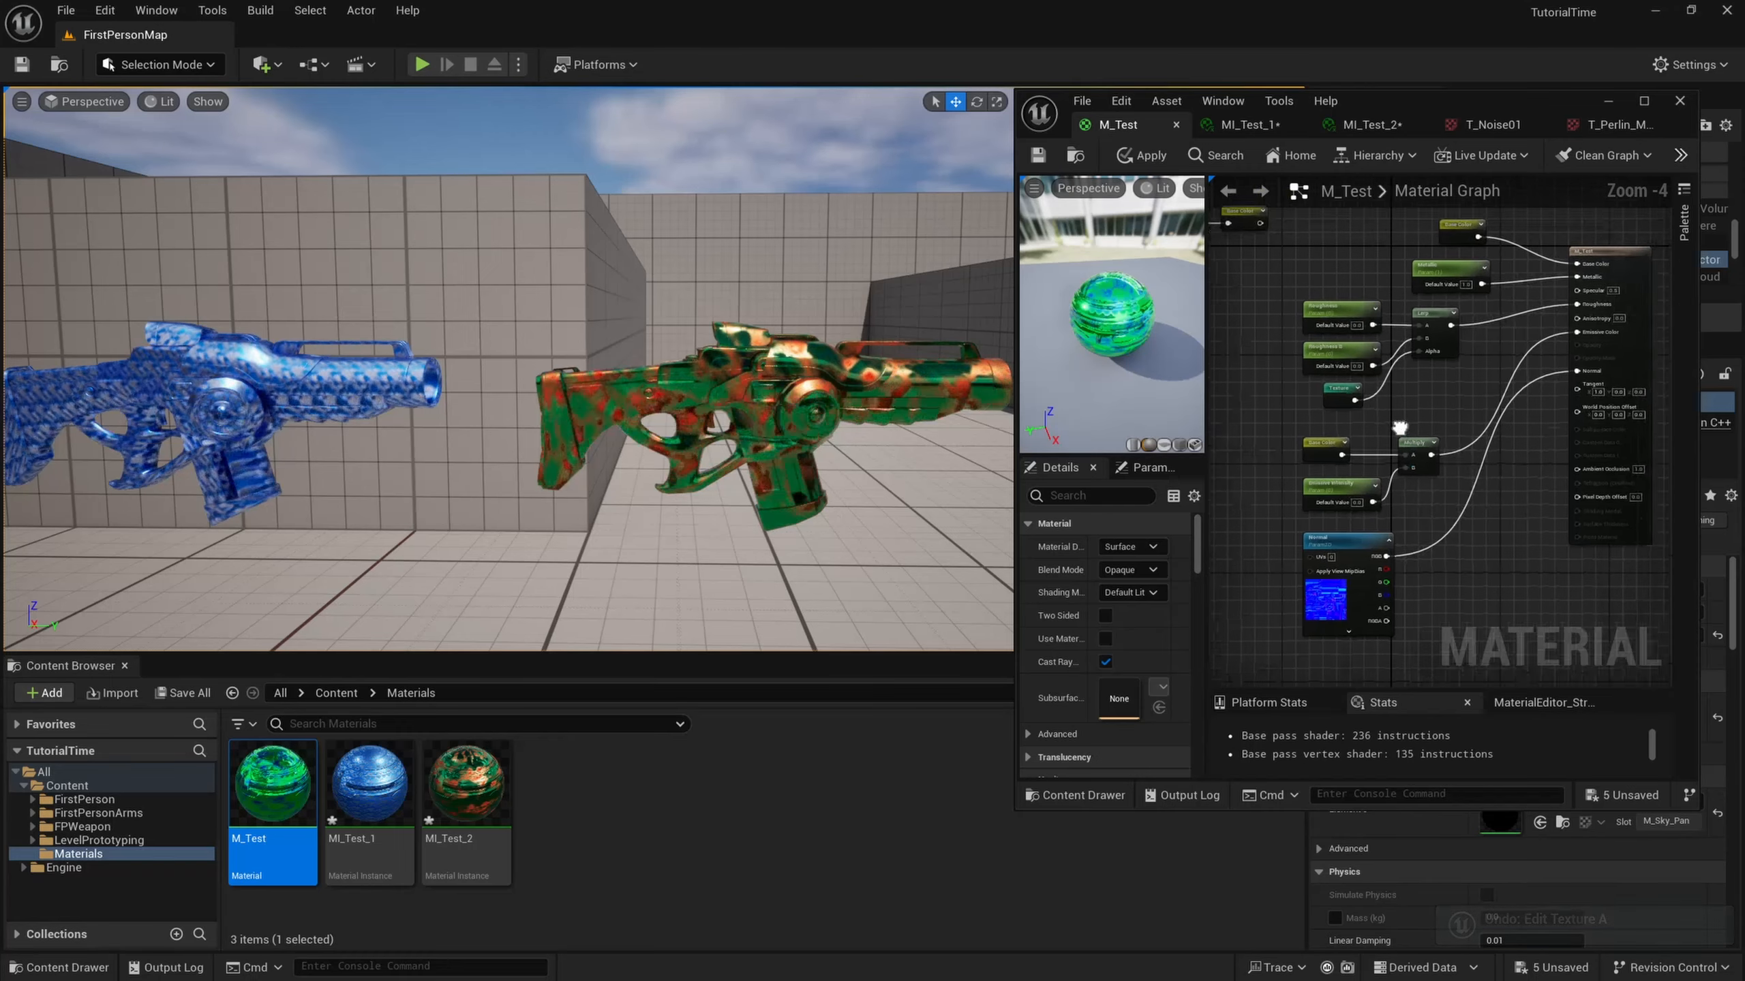
right_click_drag(1467, 487, 1449, 476)
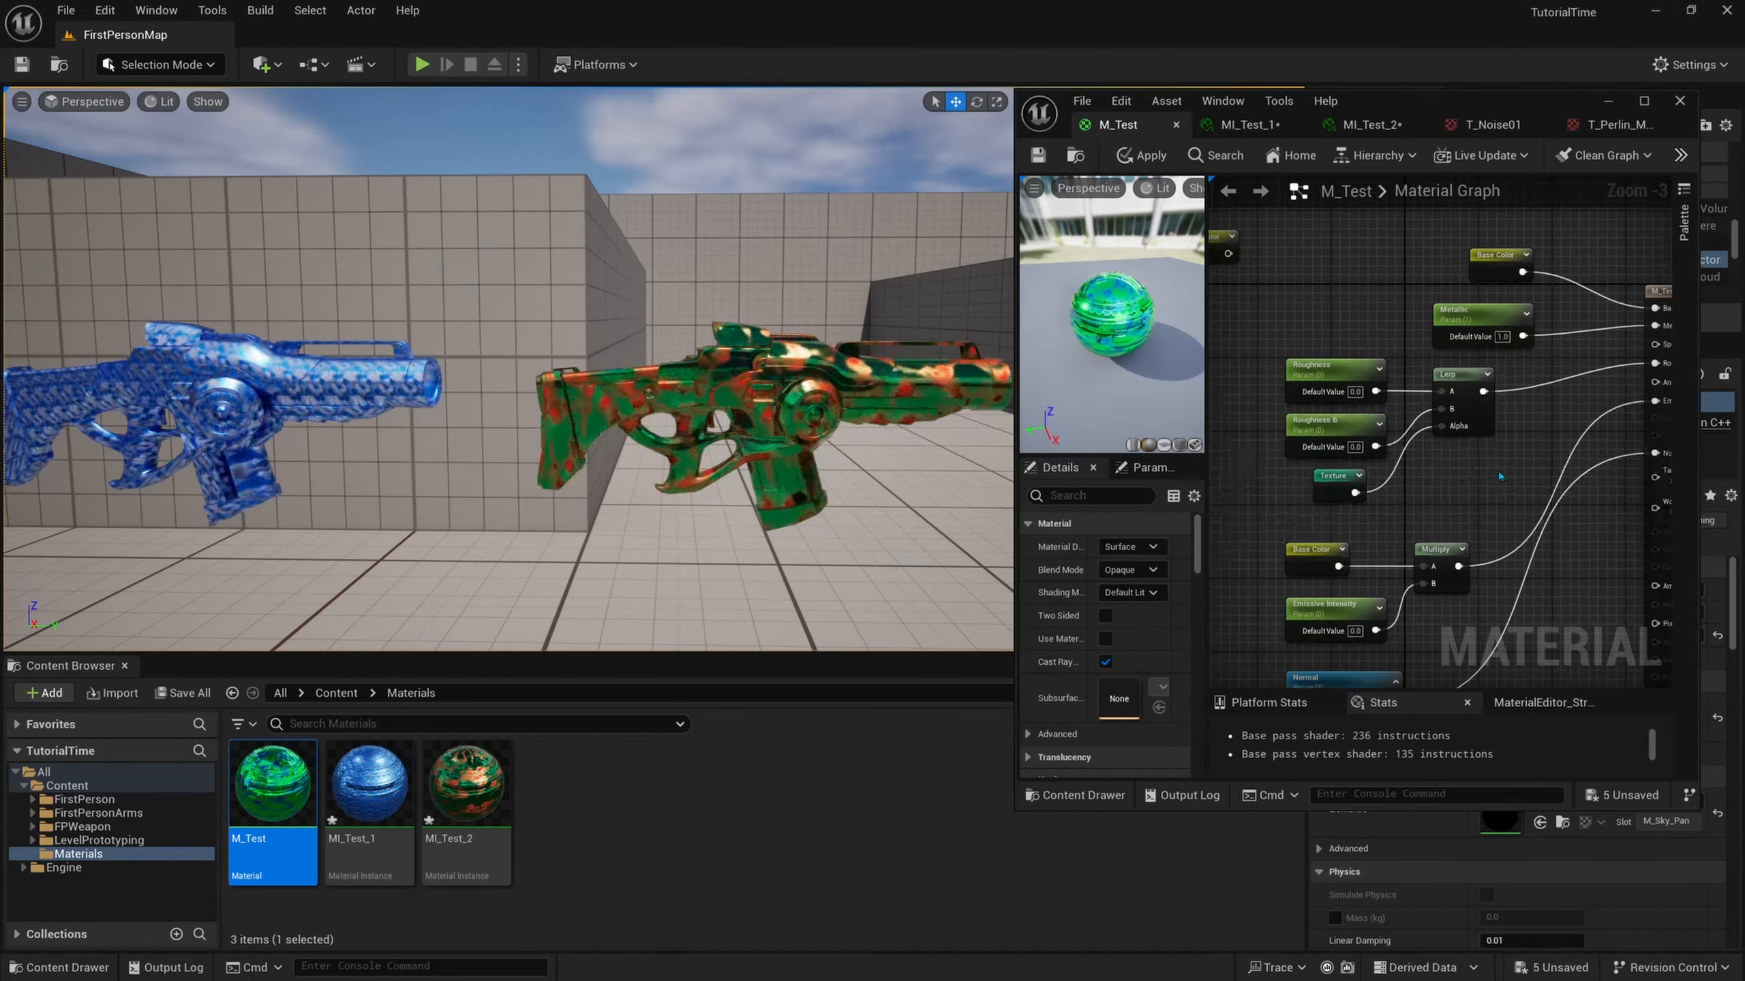
left_click(1463, 412)
key("ctrl+d")
right_click_drag(1536, 510, 1556, 485)
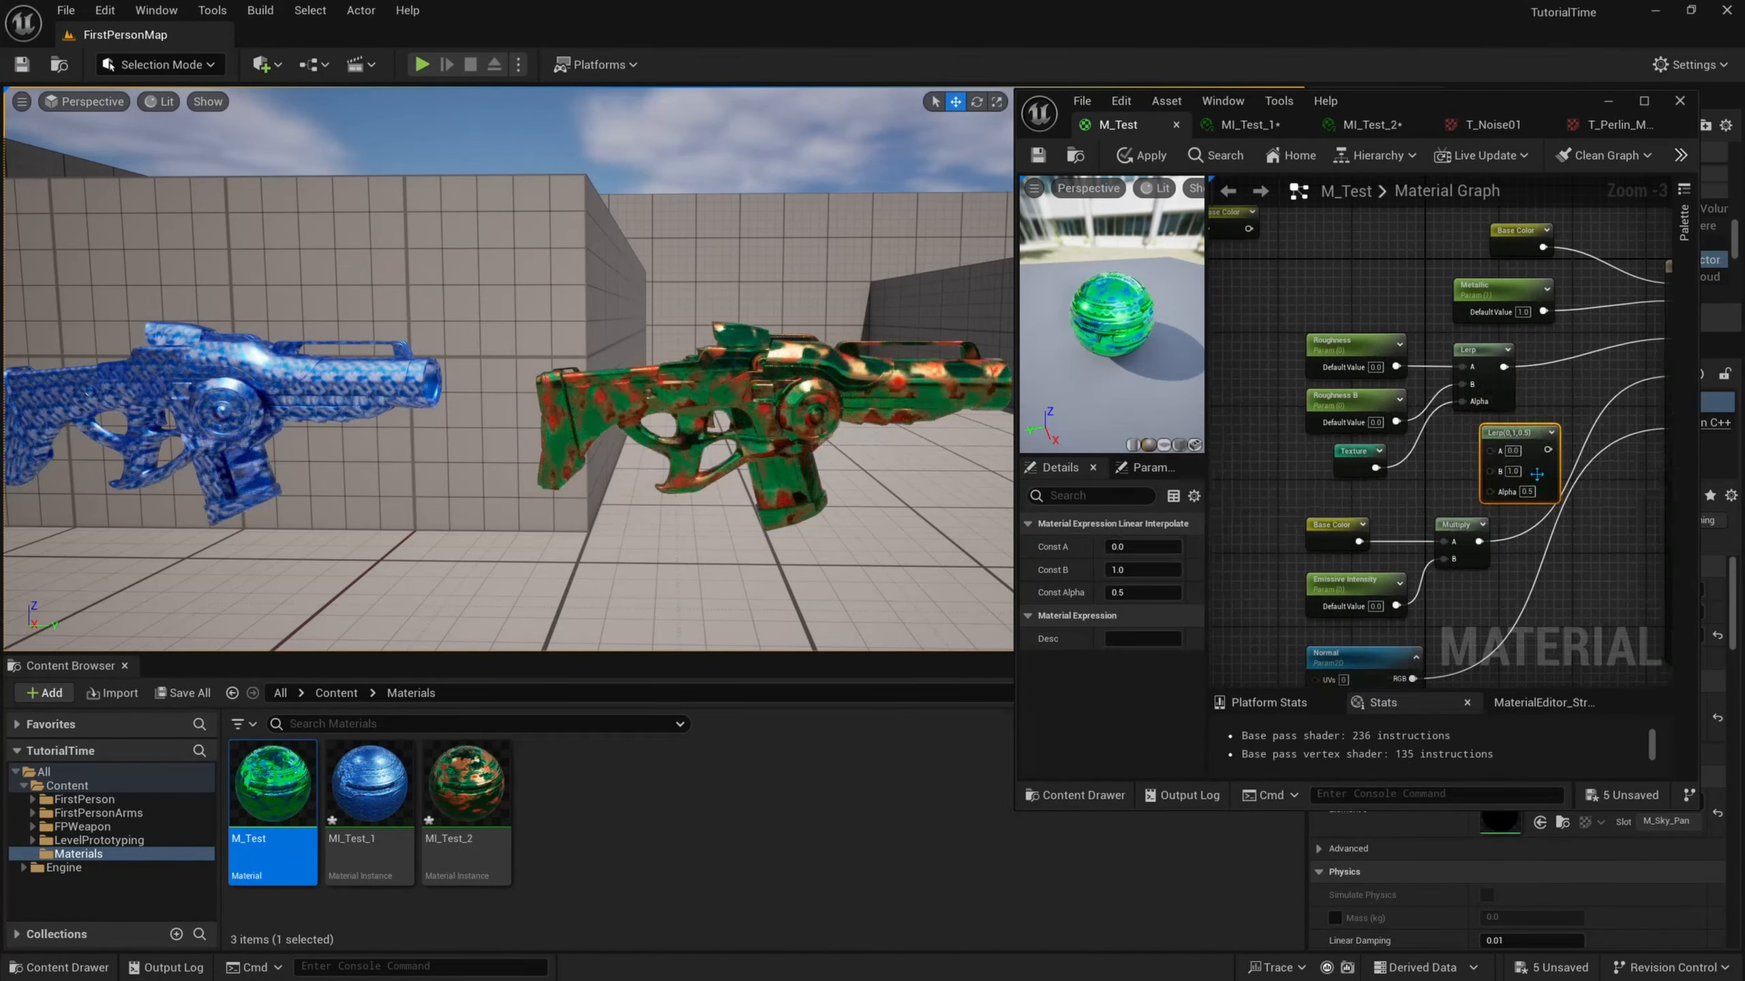
left_click_drag(1524, 474, 1505, 475)
Duplicate Emissive Intensity as Emissive Intensity B and connect the two parameters to the new Lerp's A and B inputs.
right_click_drag(1470, 569, 1520, 504)
key("ctrl+d")
left_click(1137, 546)
type("B")
left_click_drag(1414, 481, 1551, 458)
left_click_drag(1428, 578, 1552, 483)
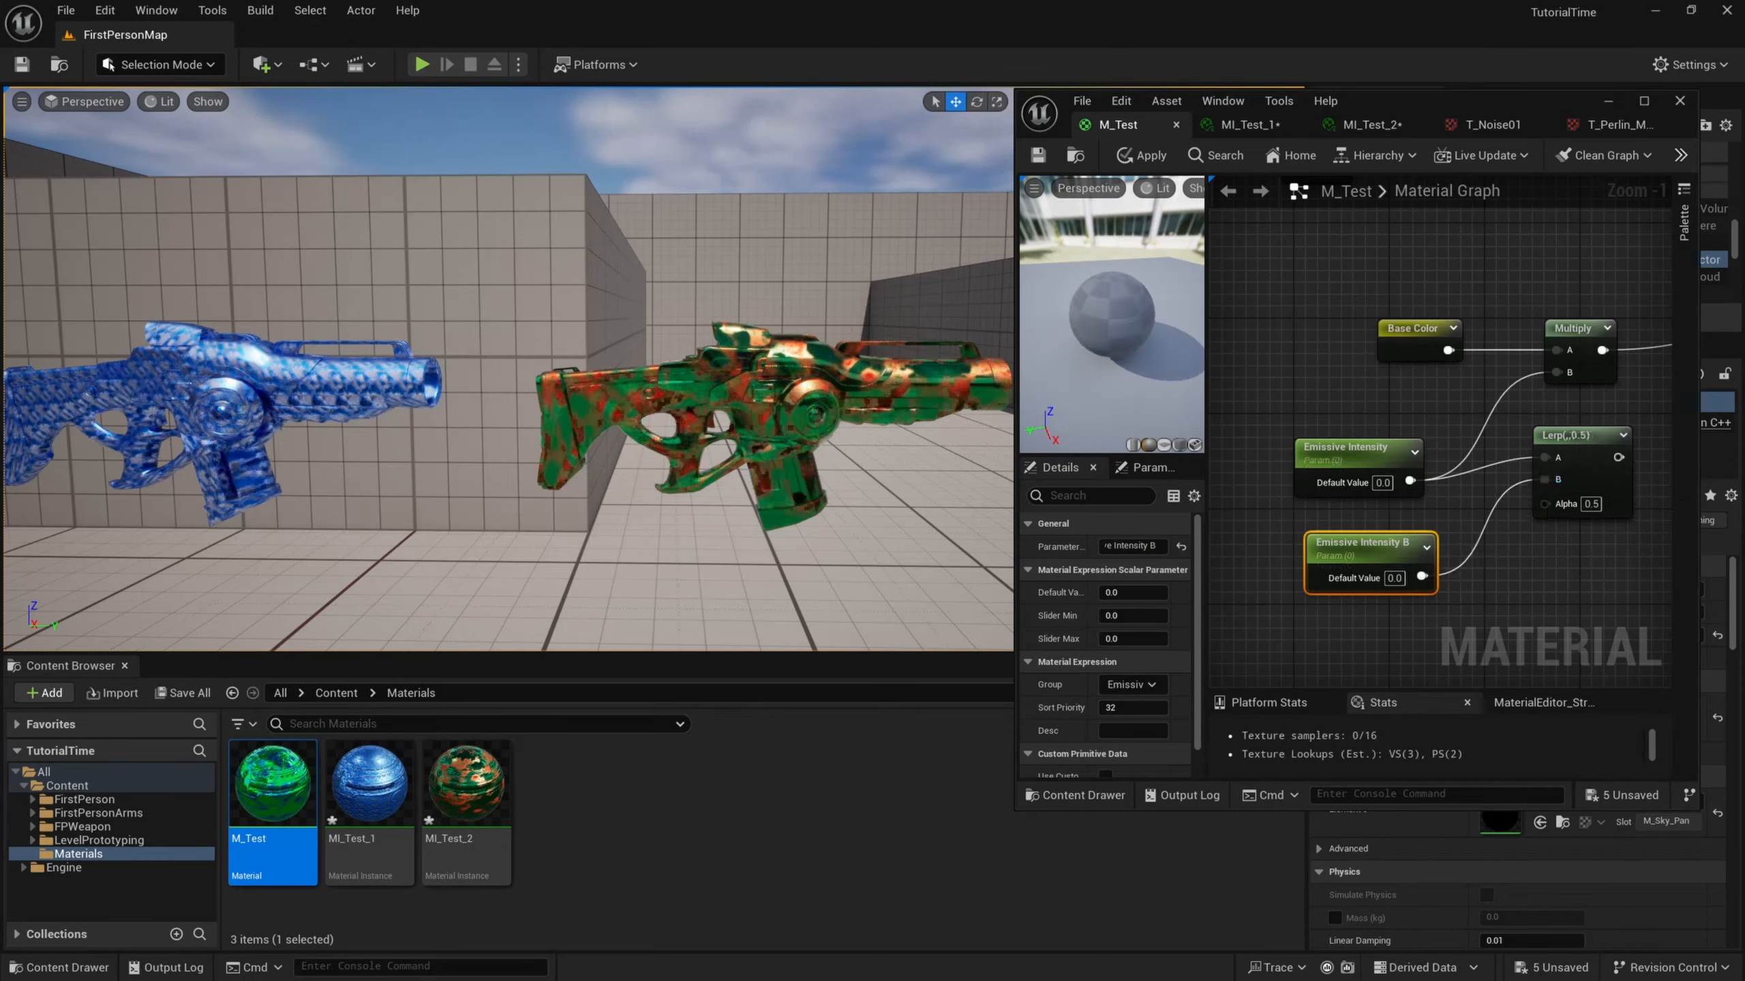
Wire a duplicated Texture reroute into the emissive Lerp's Alpha, feed the Lerp into Multiply's B input, and save M_Test.
scroll(1648, 461, "down", 2)
right_click_drag(1649, 461, 1472, 394)
left_click(1529, 334)
scroll(1451, 470, "up", 1)
key("ctrl+d")
left_click_drag(1471, 478, 1470, 442)
right_click_drag(1524, 411, 1409, 473)
left_click_drag(1394, 460, 1405, 464)
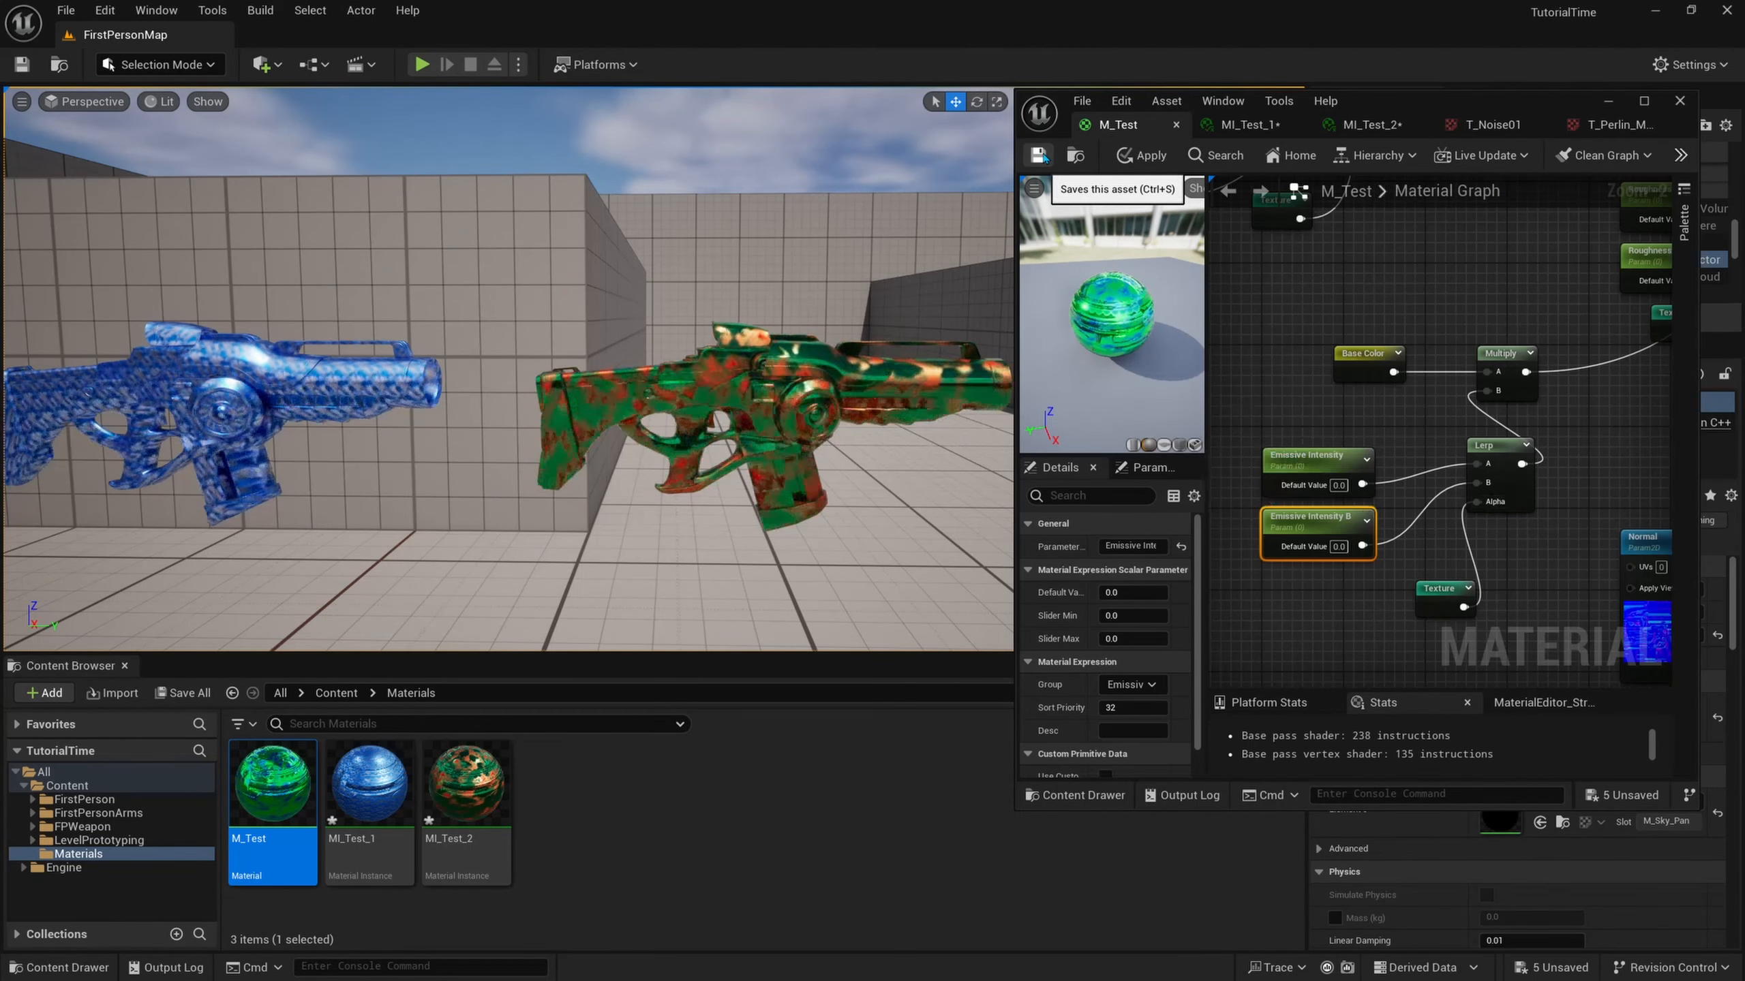
left_click(1038, 156)
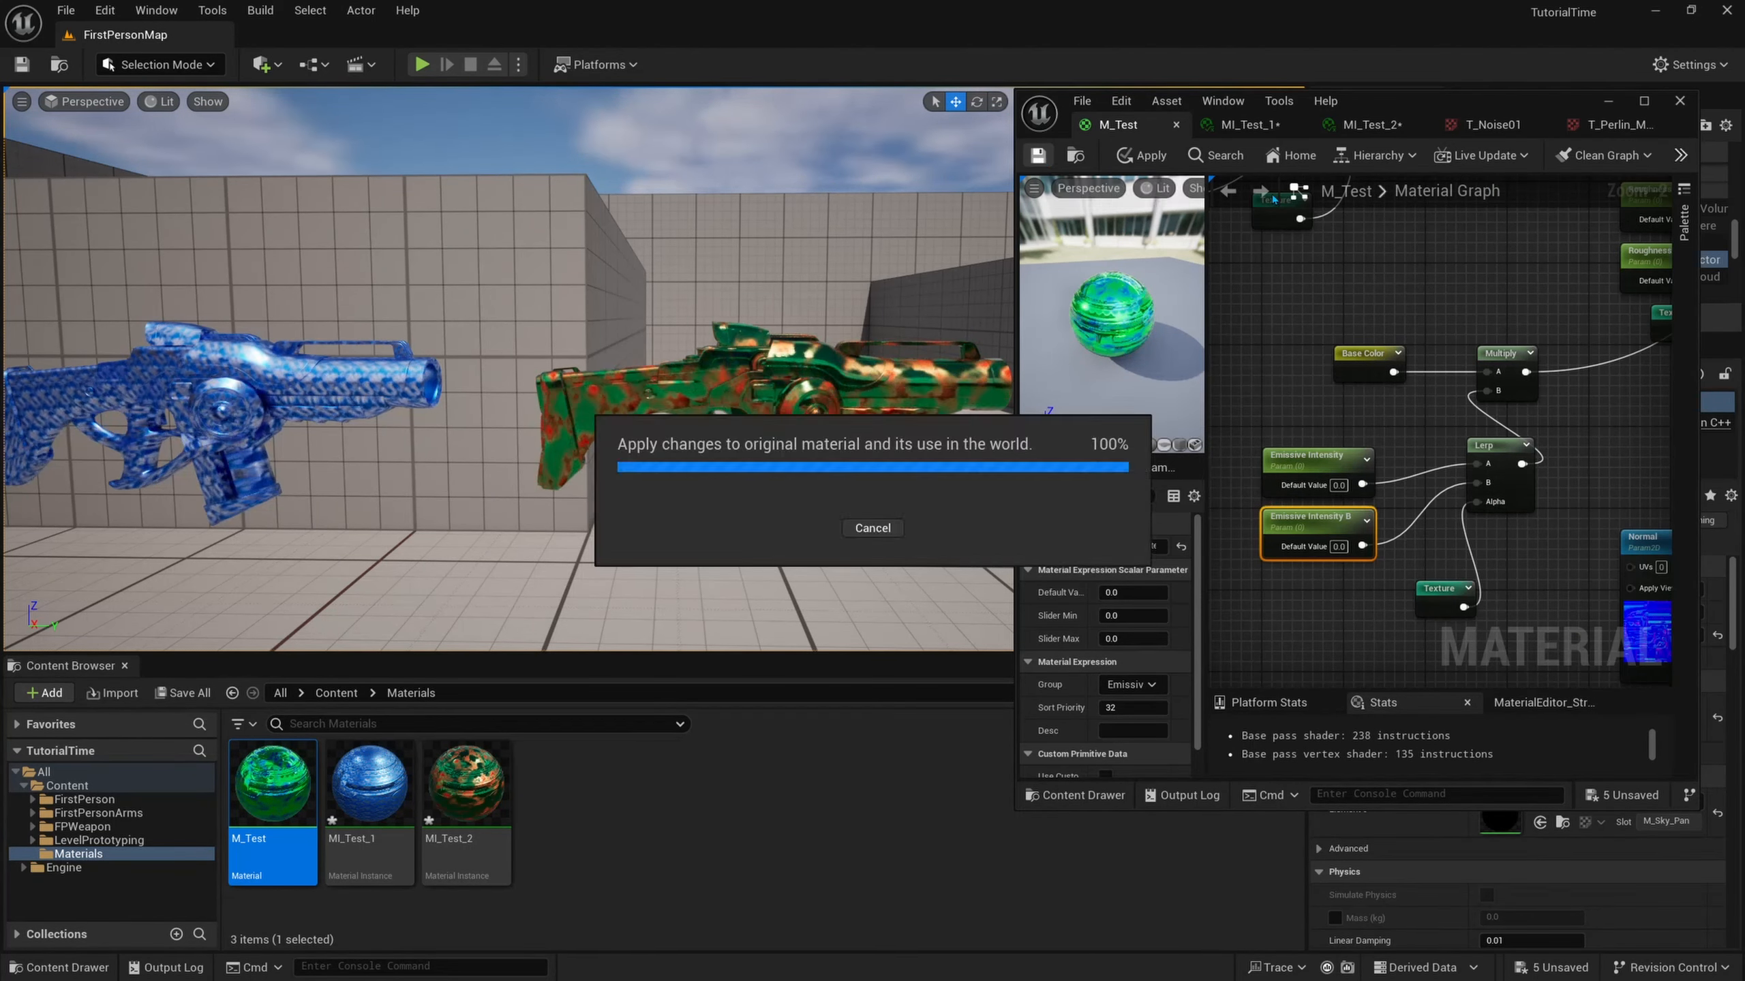
Enable the Emissive Intensity B override in MI_Test_1 and set it to 1.
left_click(1250, 125)
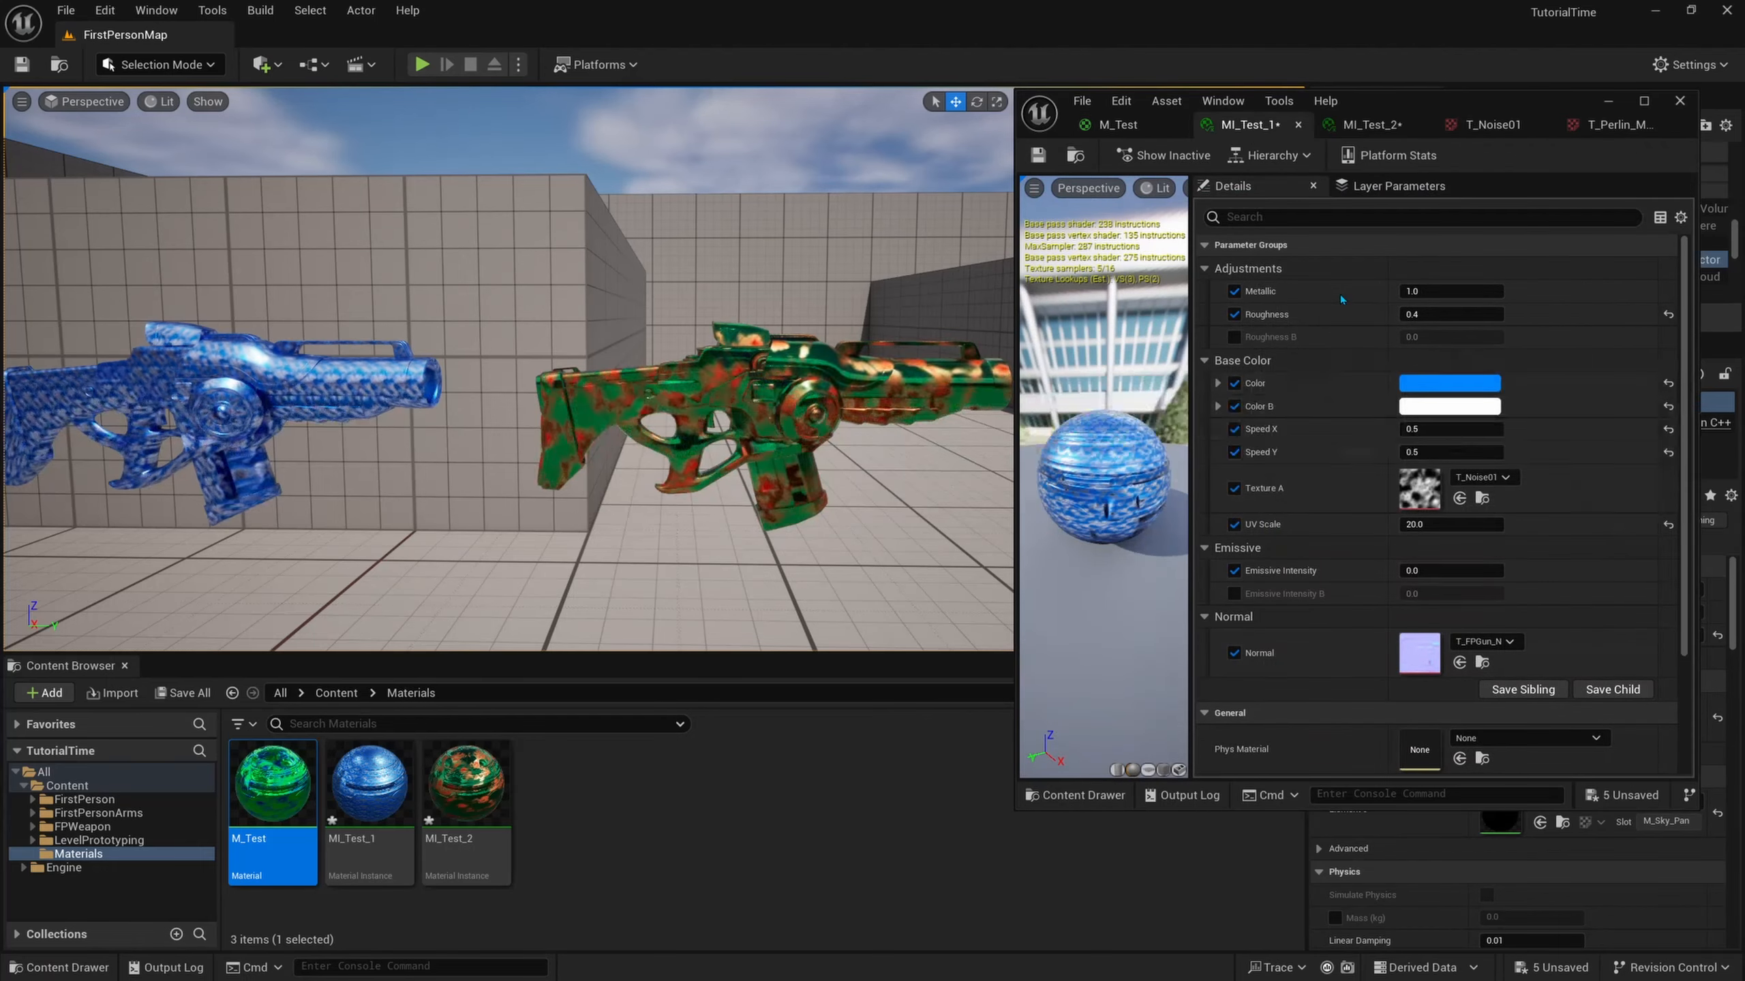
left_click(1233, 593)
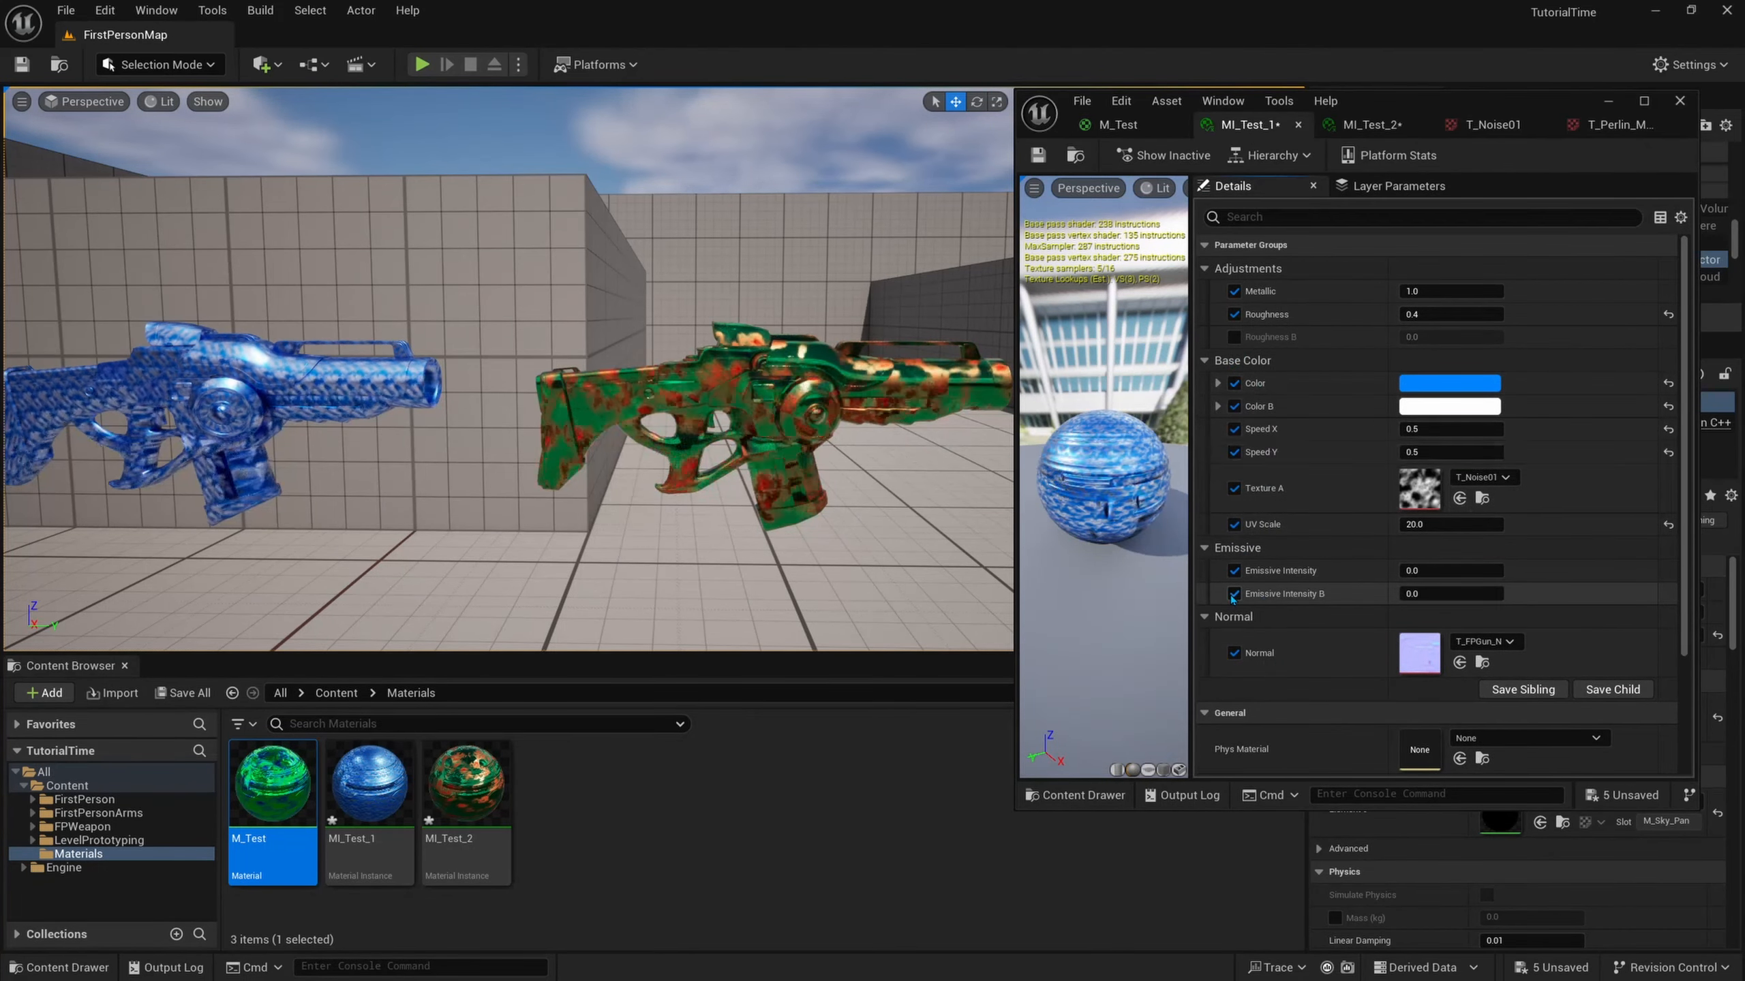
left_click(1462, 595)
type("1")
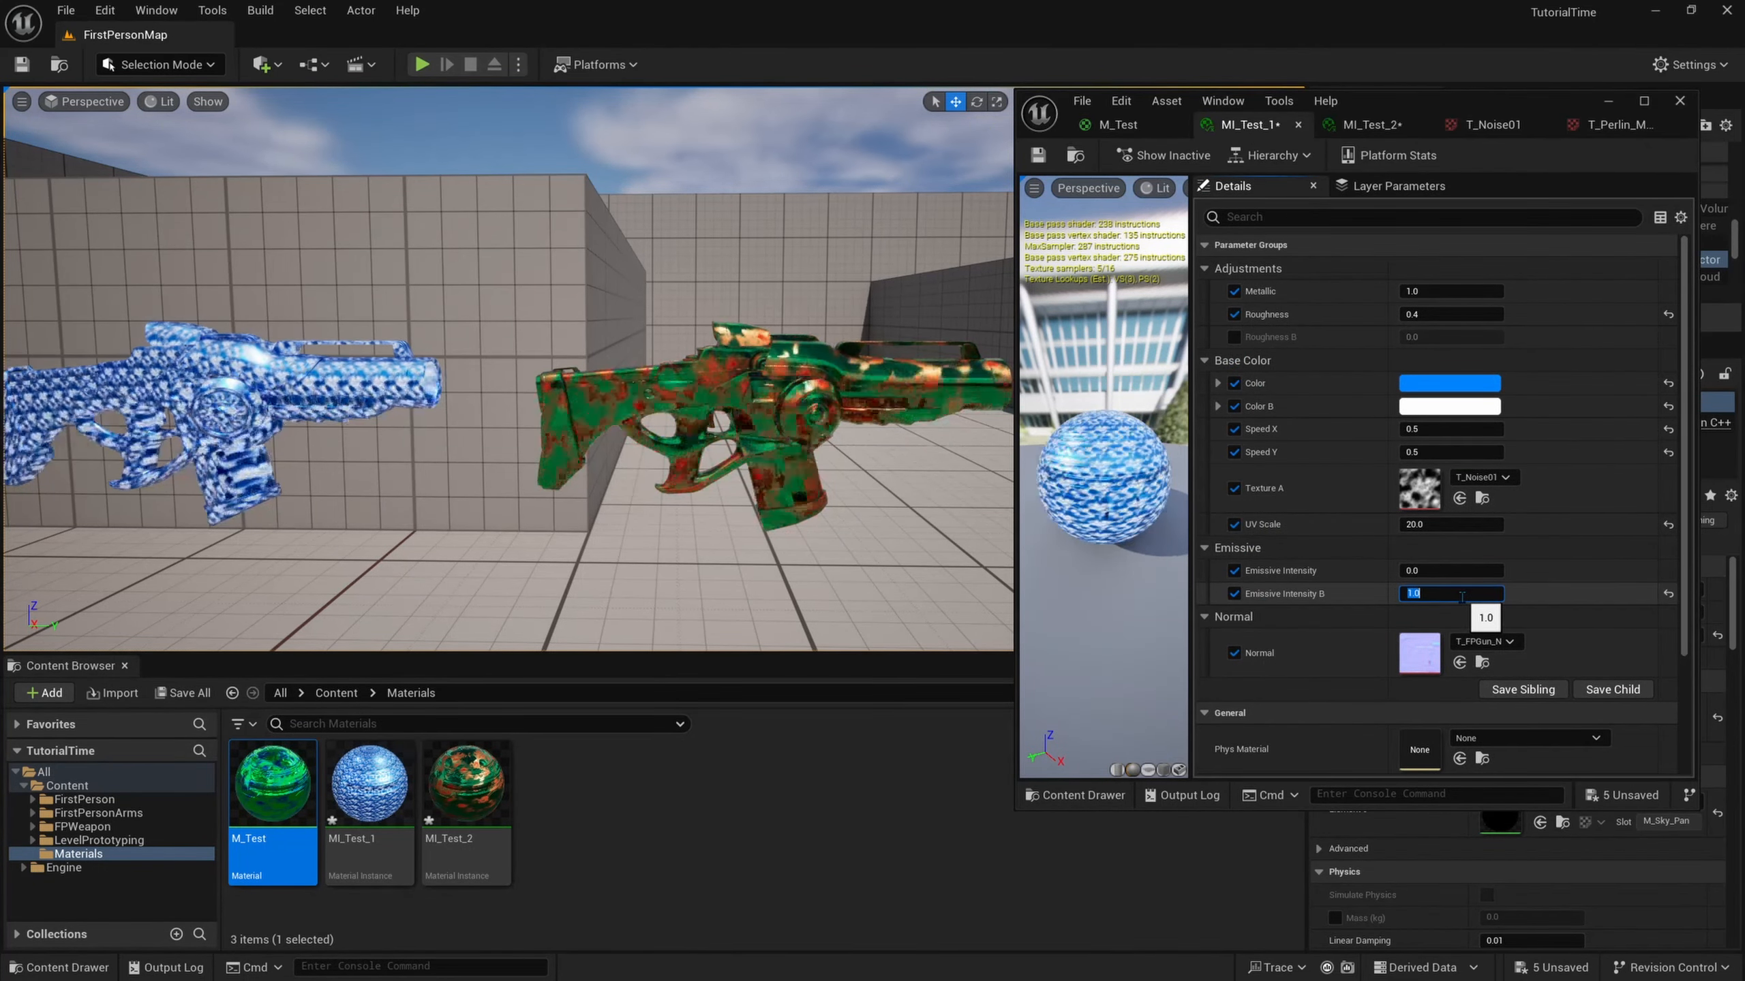
key("Return")
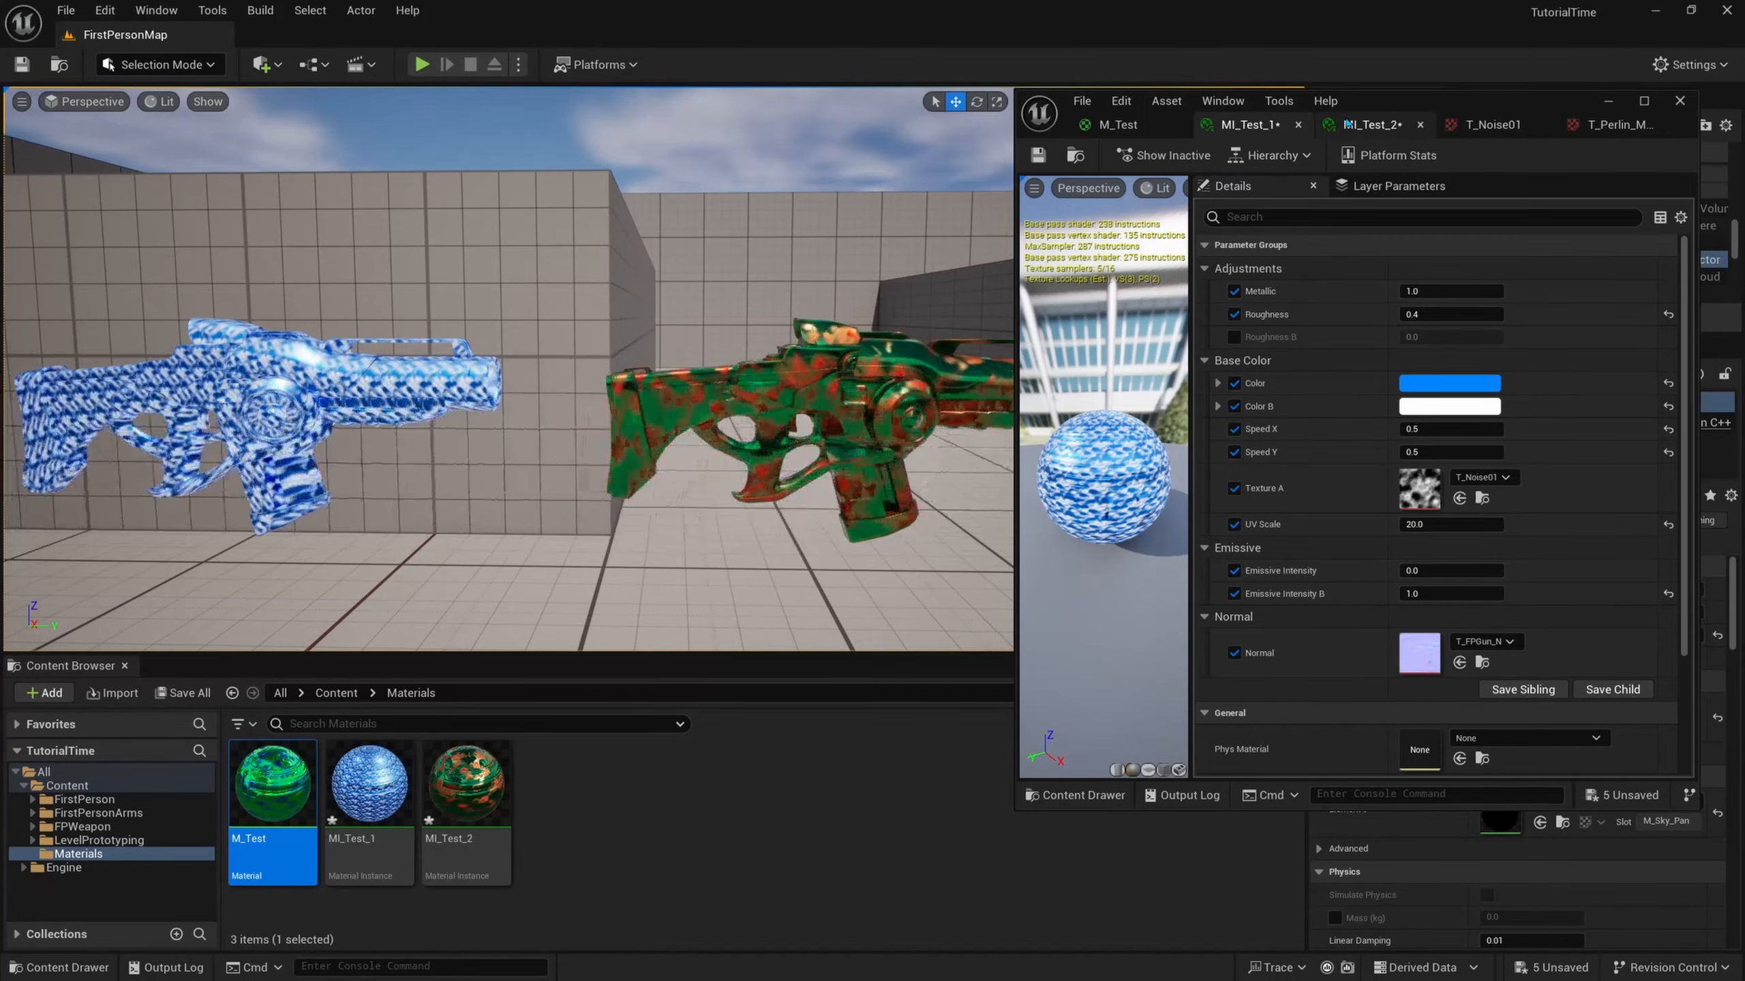
Enable the Emissive Intensity B override in MI_Test_2 and set it to 1.
left_click(1371, 124)
left_click(1233, 593)
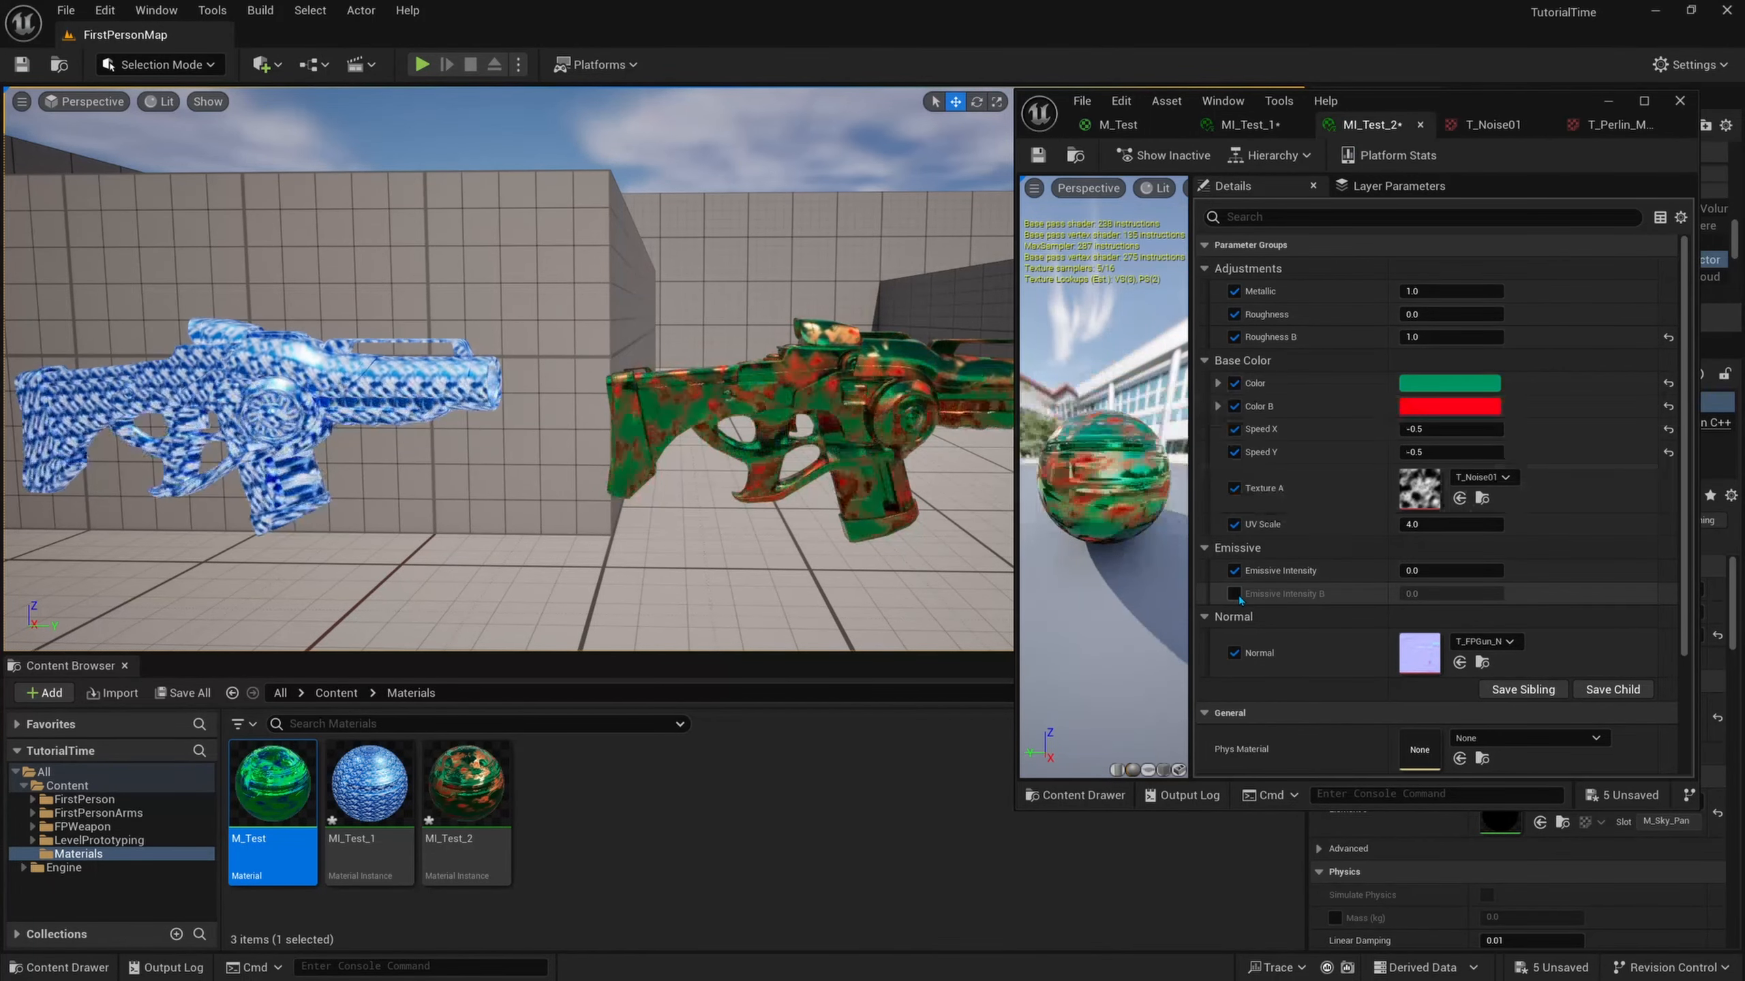
left_click(1459, 593)
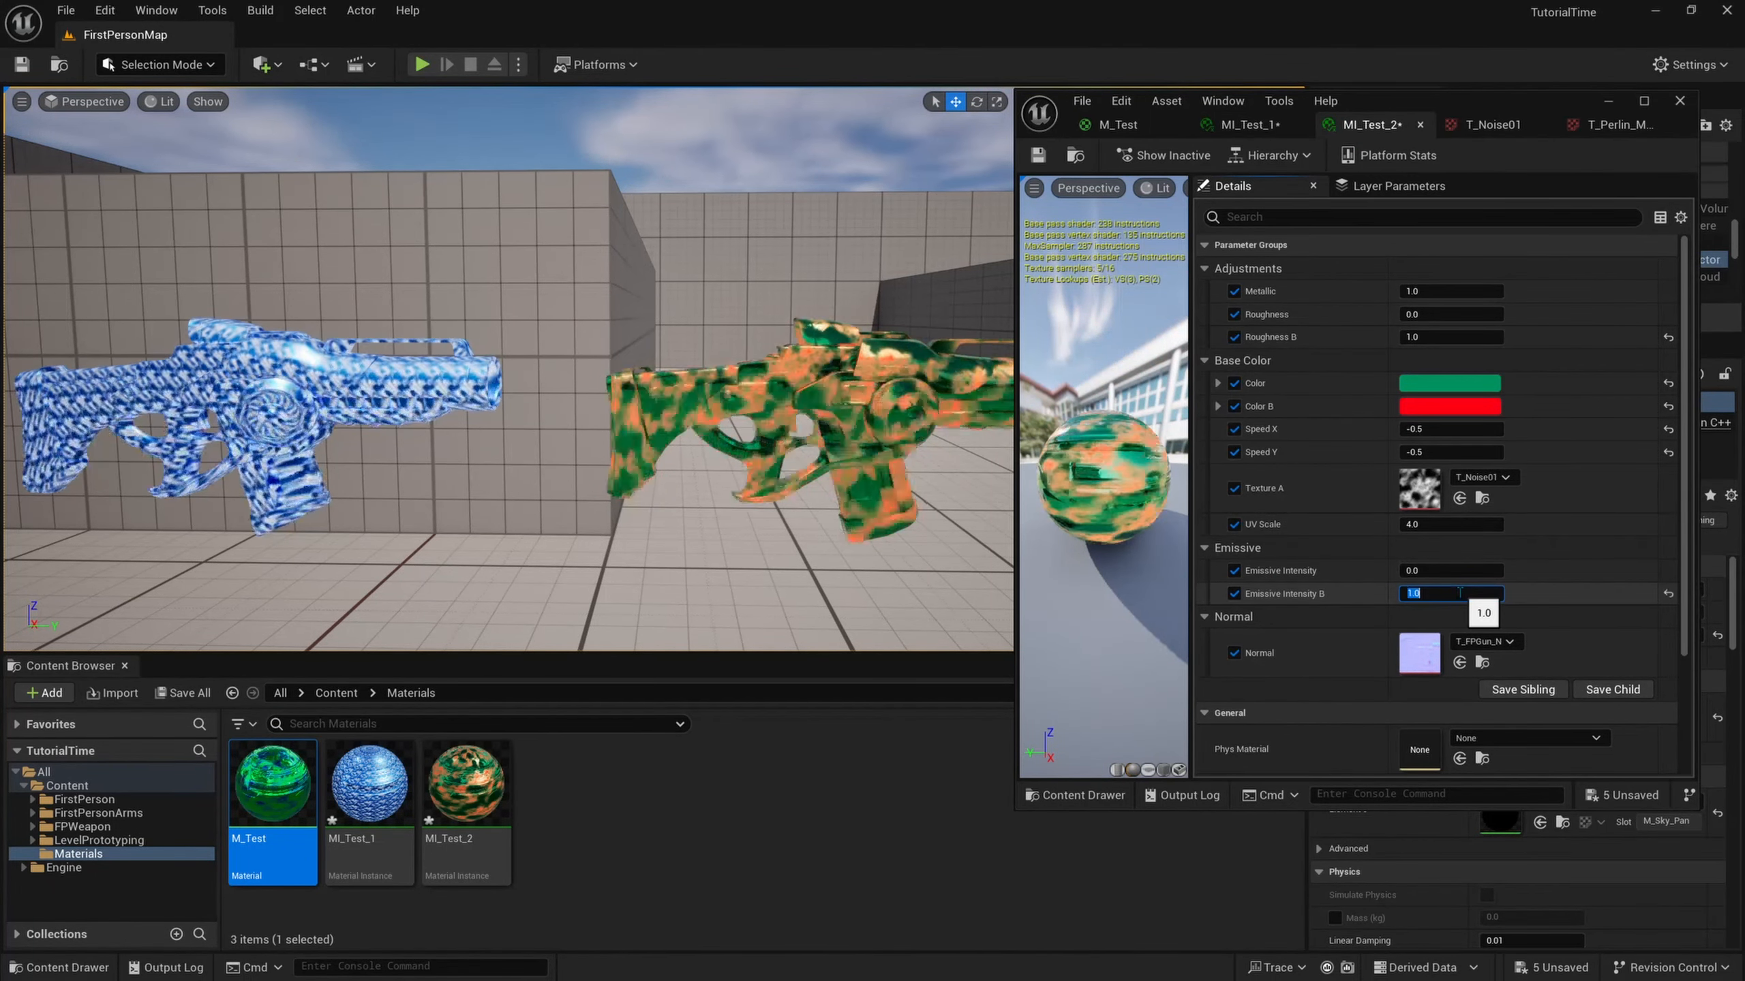
type("1")
key("Return")
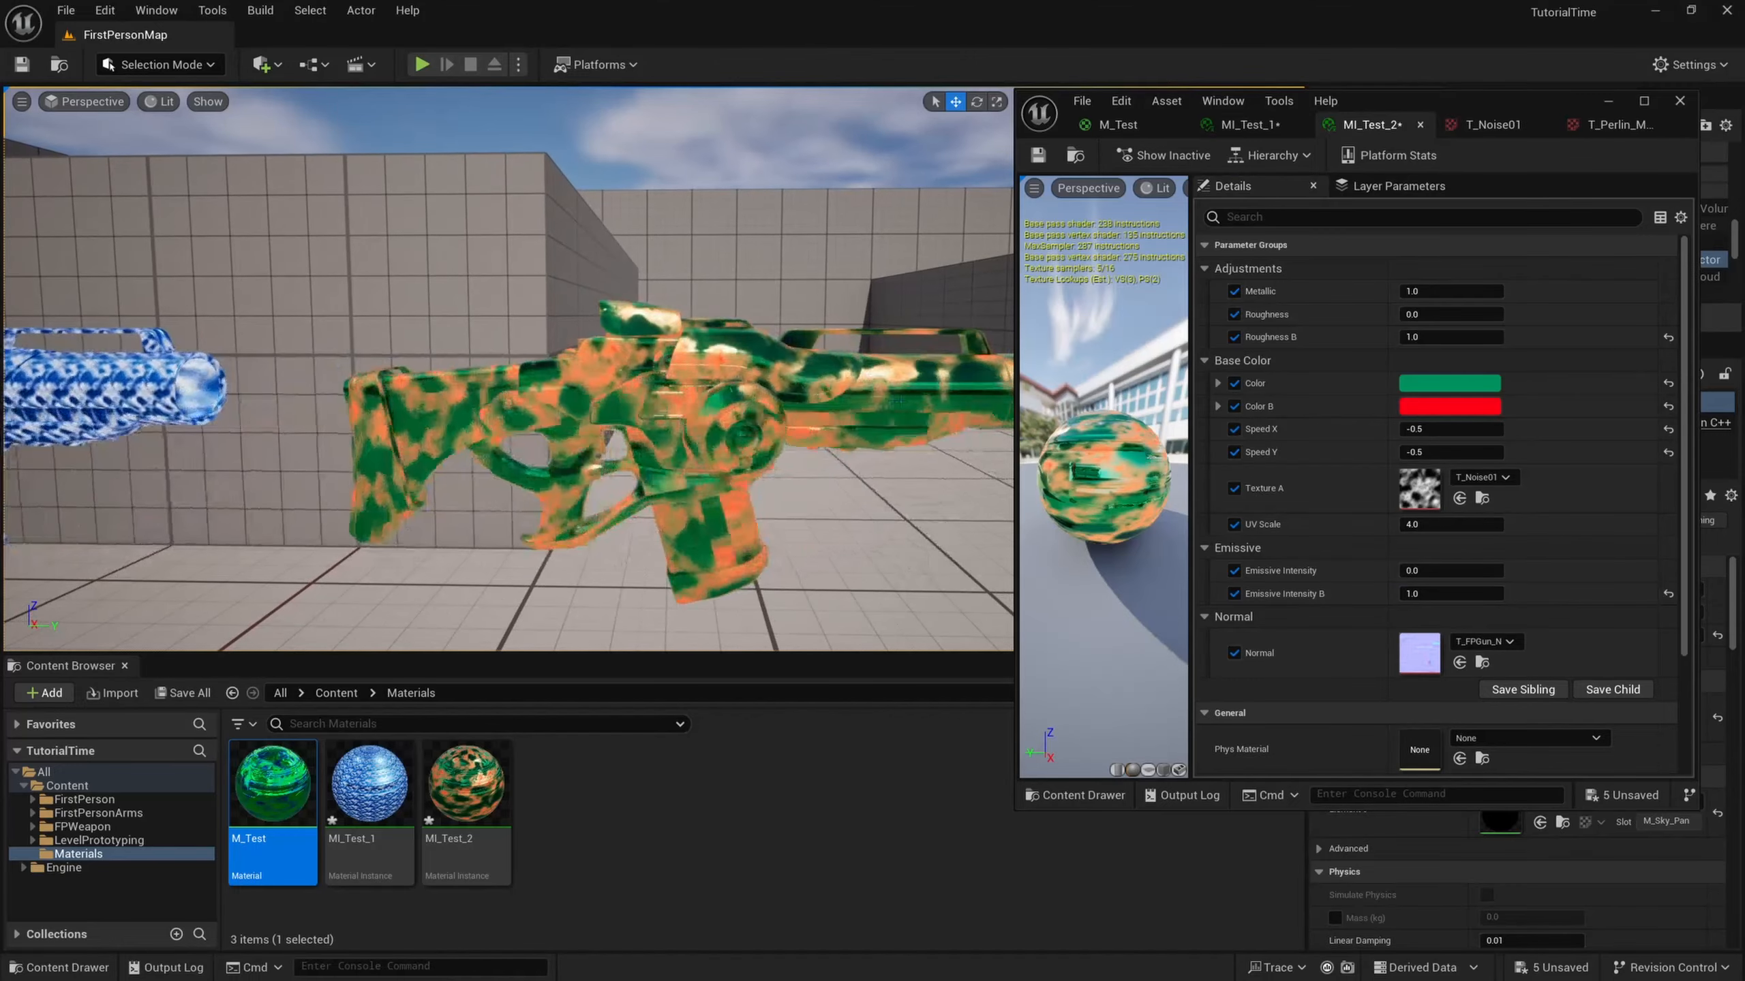